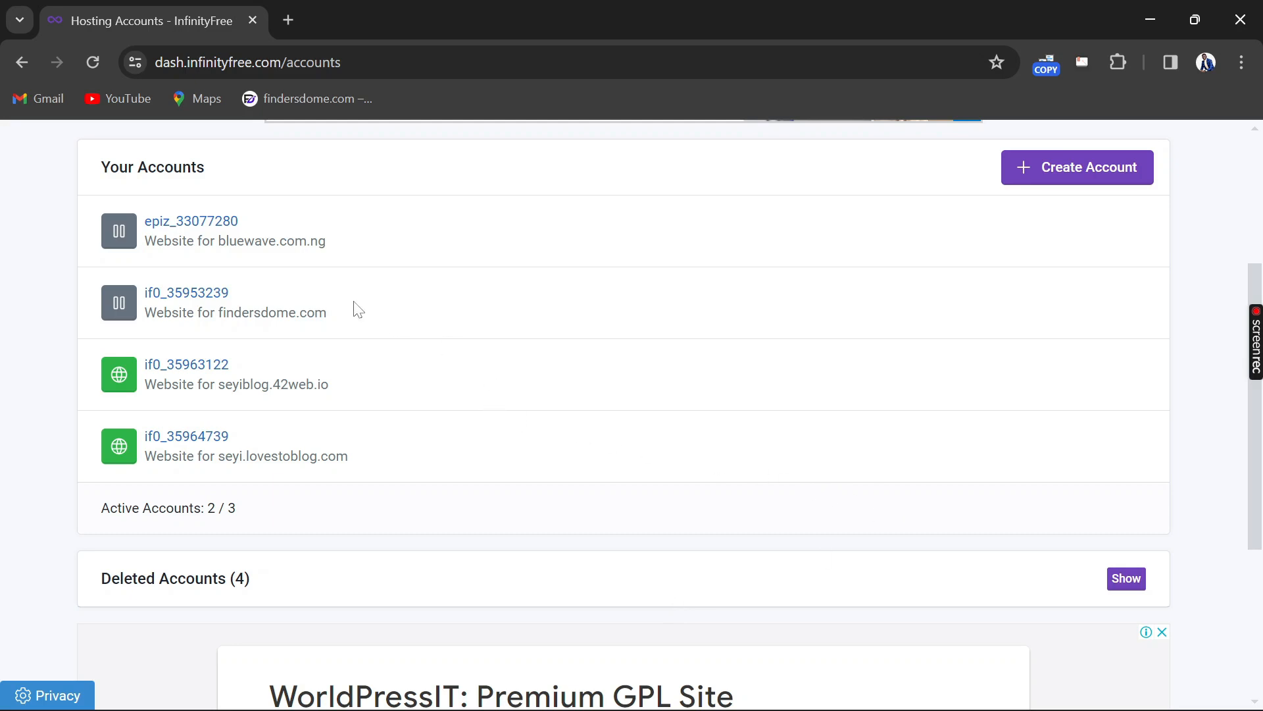
# Open the hosting account for seyiblog.42web.io from the accounts list, dismissing the advertisement
pyautogui.scroll(-2, 711, 280)
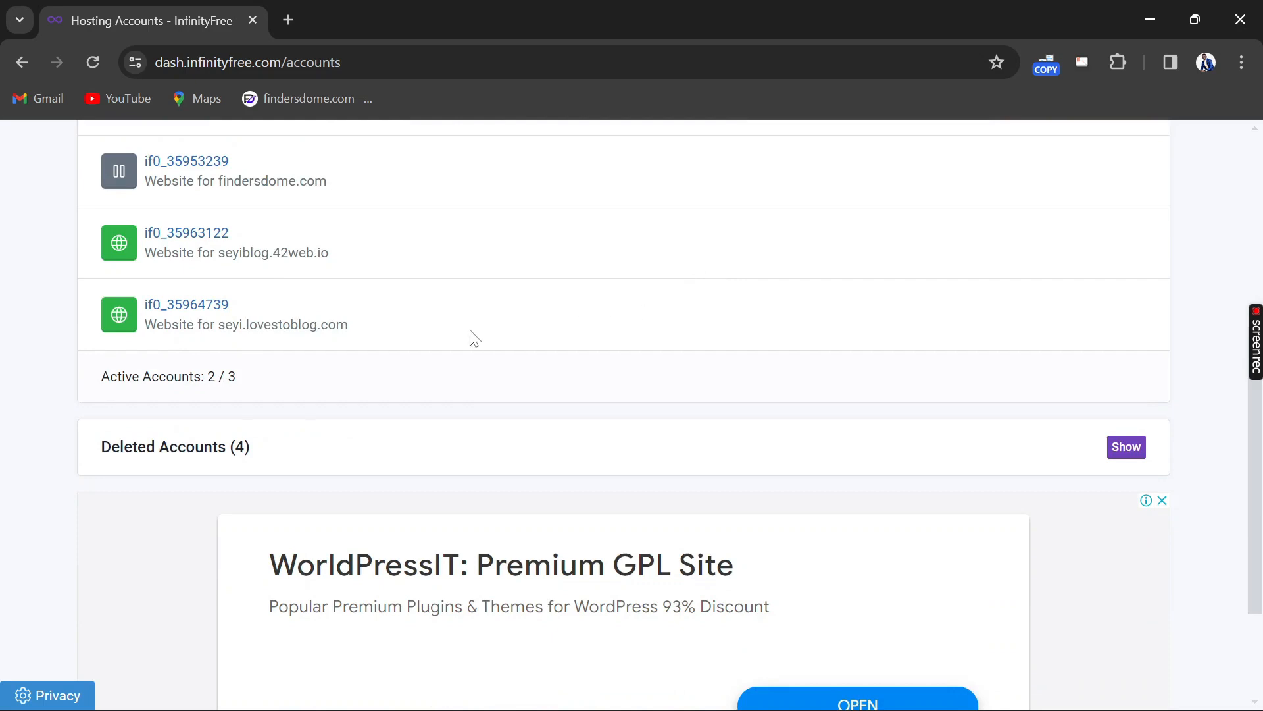
pyautogui.scroll(2, 474, 339)
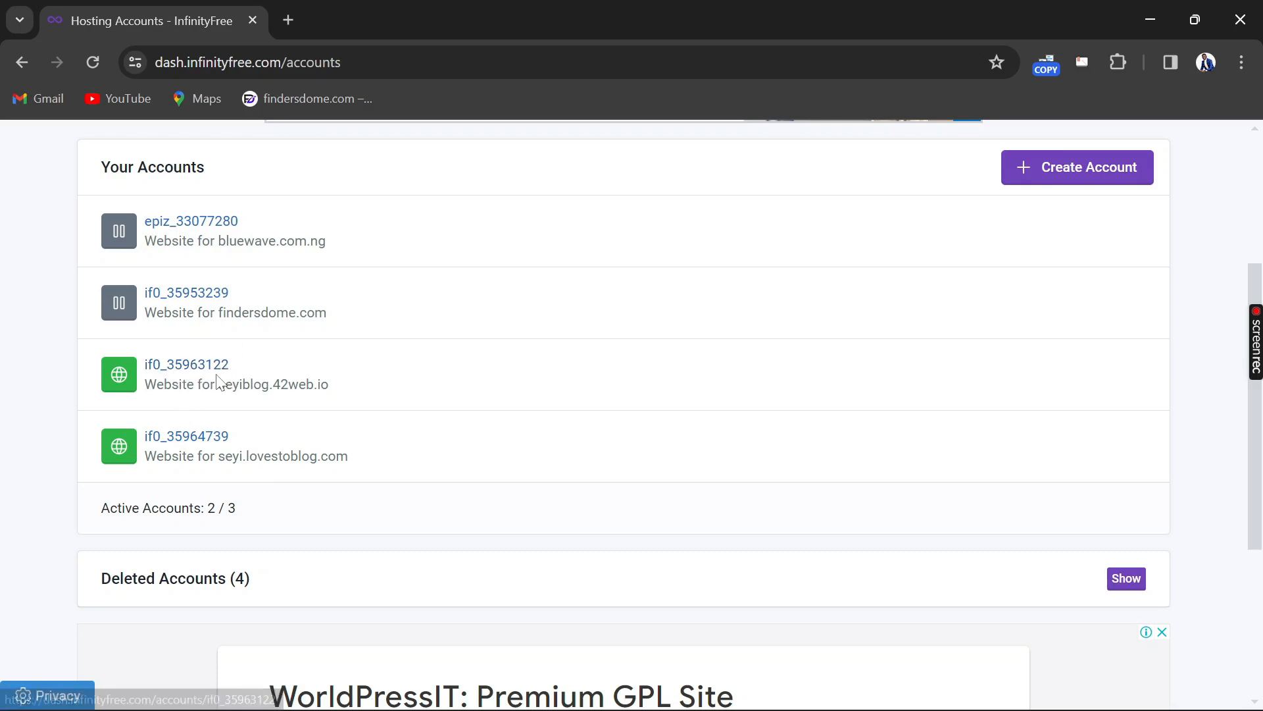
pyautogui.click(178, 366)
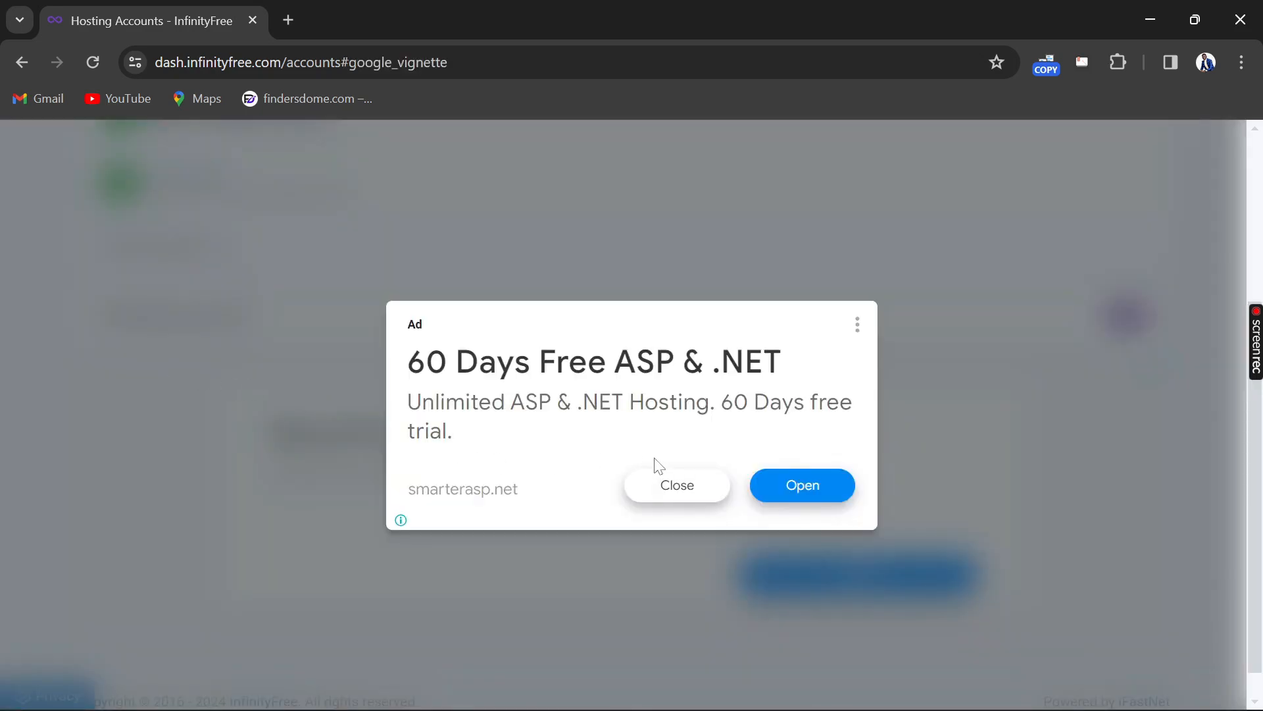
pyautogui.click(677, 489)
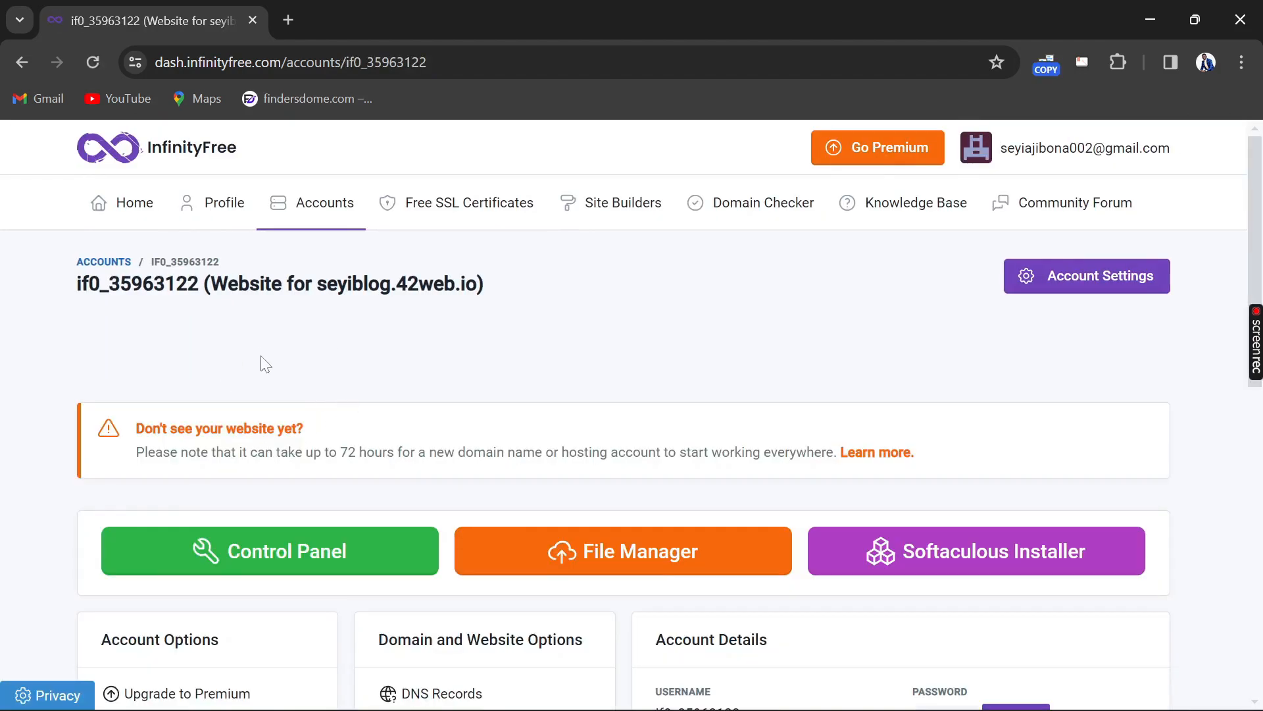
# Open the SSL/TLS management page for seyiblog.42web.io and check its live and installed certificate status
pyautogui.scroll(-4, 265, 363)
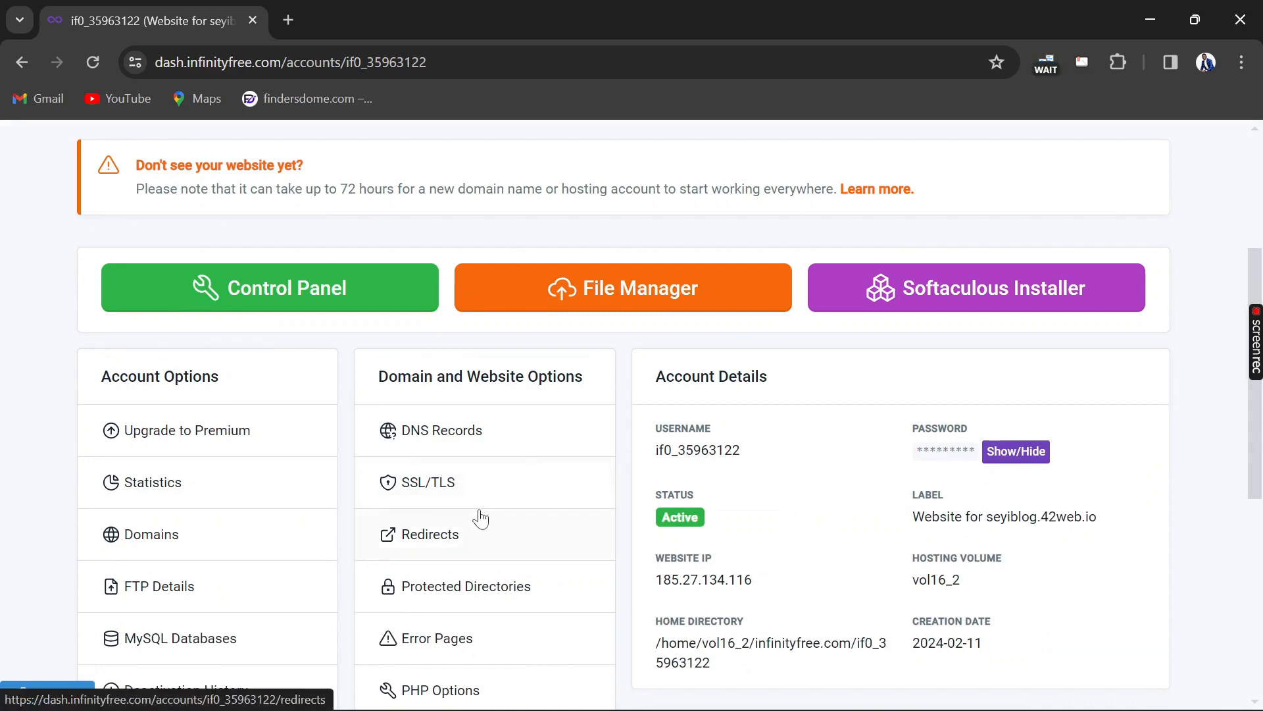
pyautogui.click(445, 489)
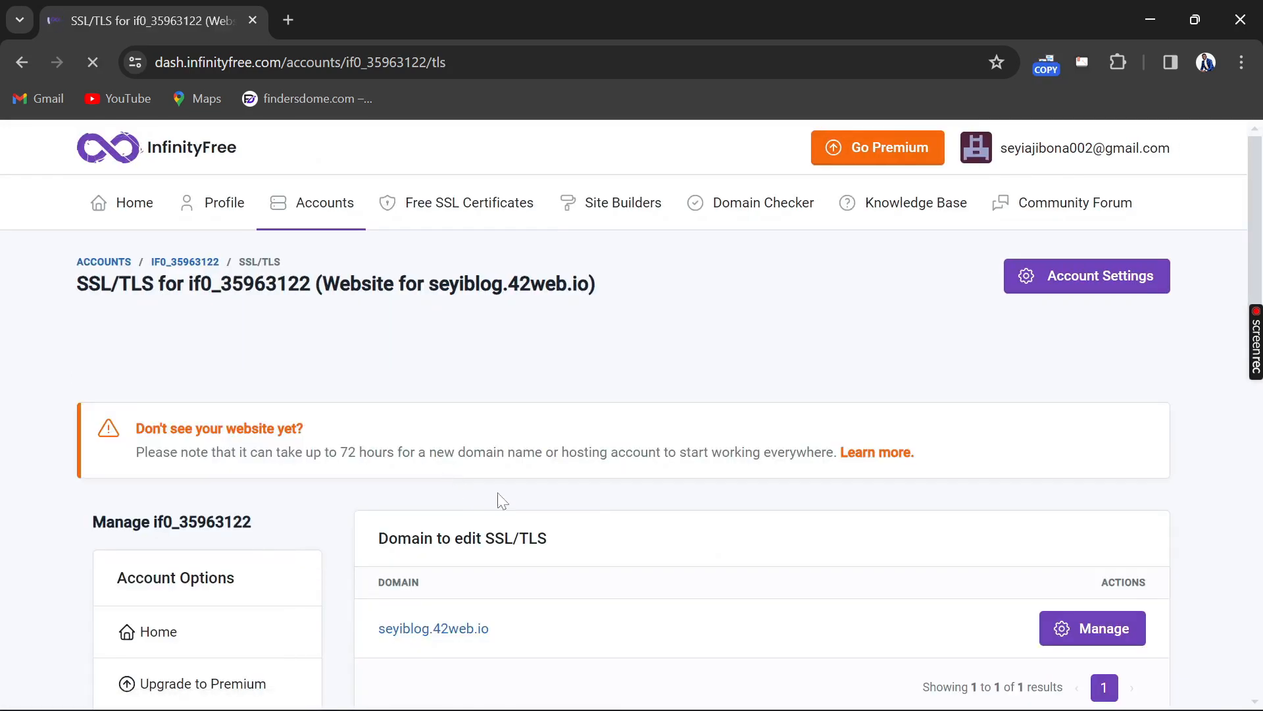
pyautogui.scroll(-3, 498, 492)
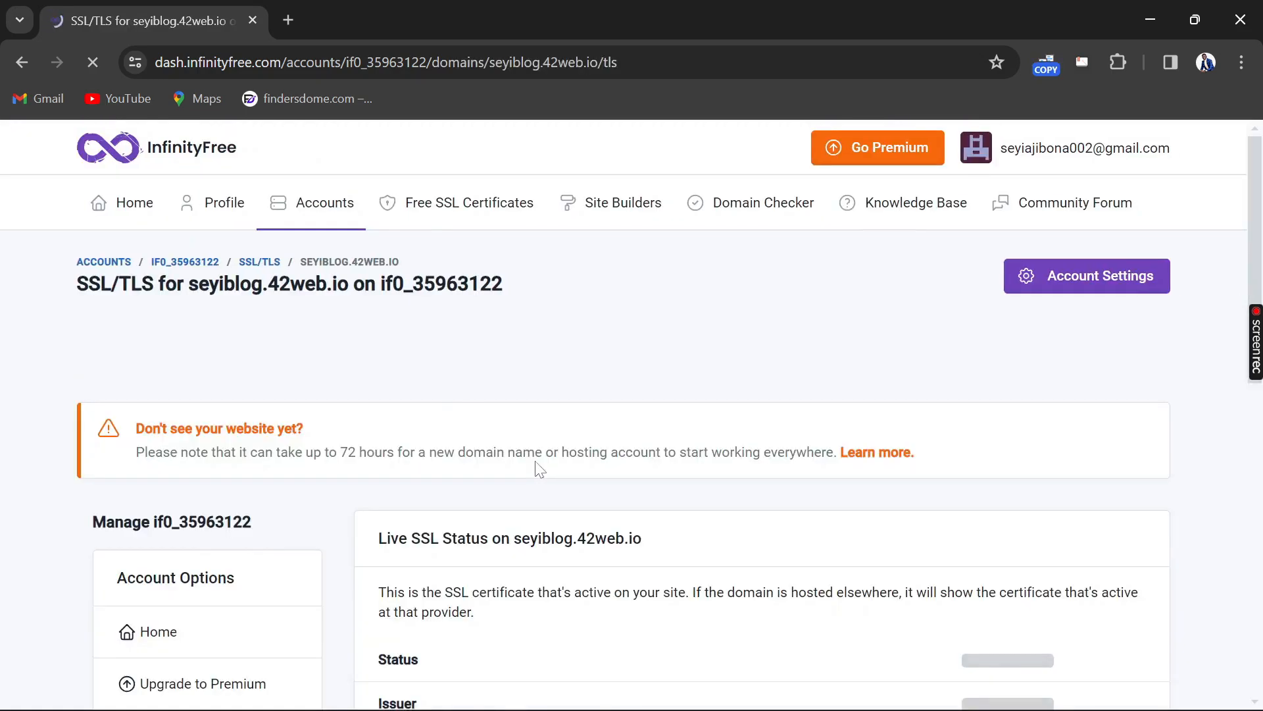
pyautogui.scroll(-7, 540, 469)
pyautogui.scroll(-4, 536, 468)
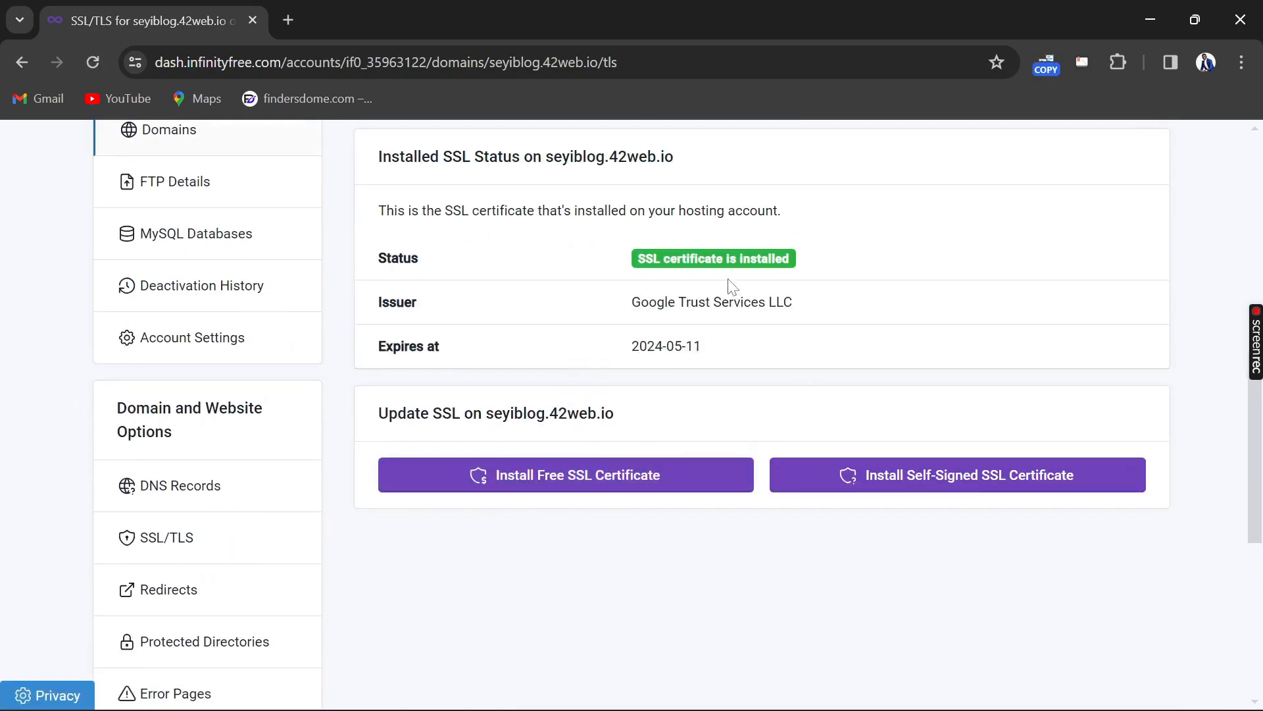
pyautogui.scroll(8, 731, 285)
pyautogui.scroll(2, 255, 370)
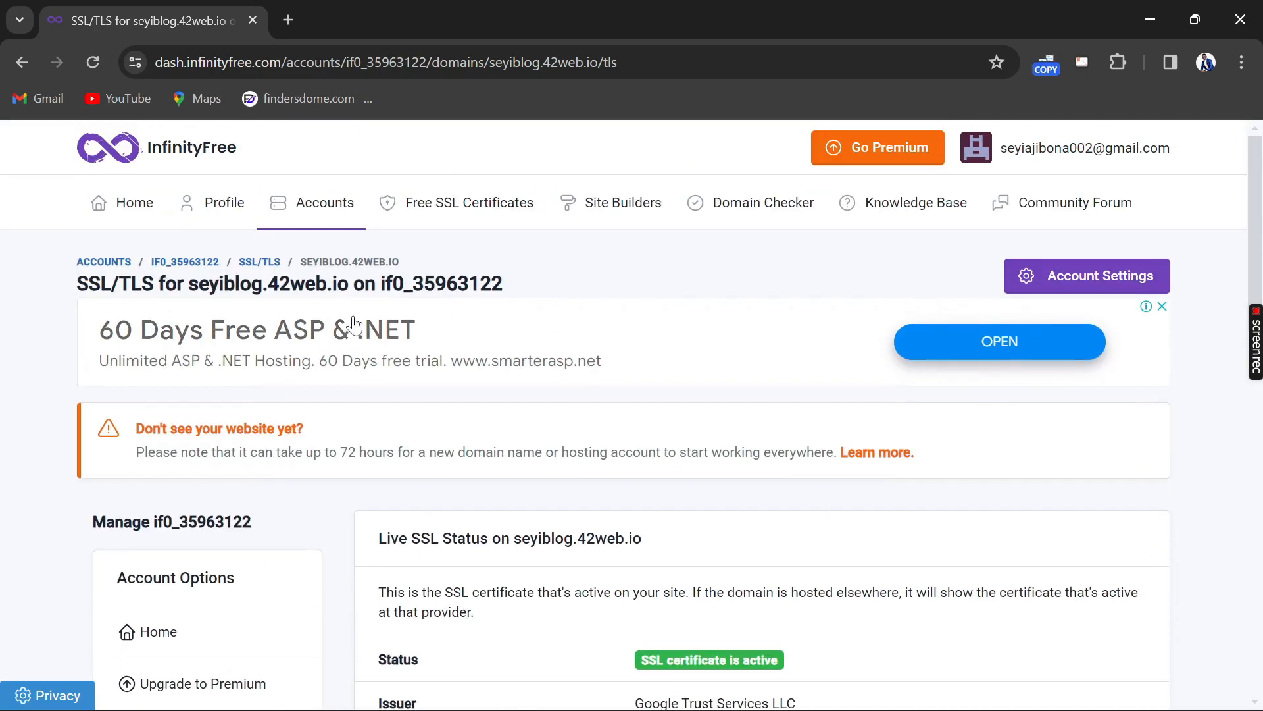
# Return to the hosting account for seyiblog.42web.io and launch the Softaculous Installer
pyautogui.click(147, 209)
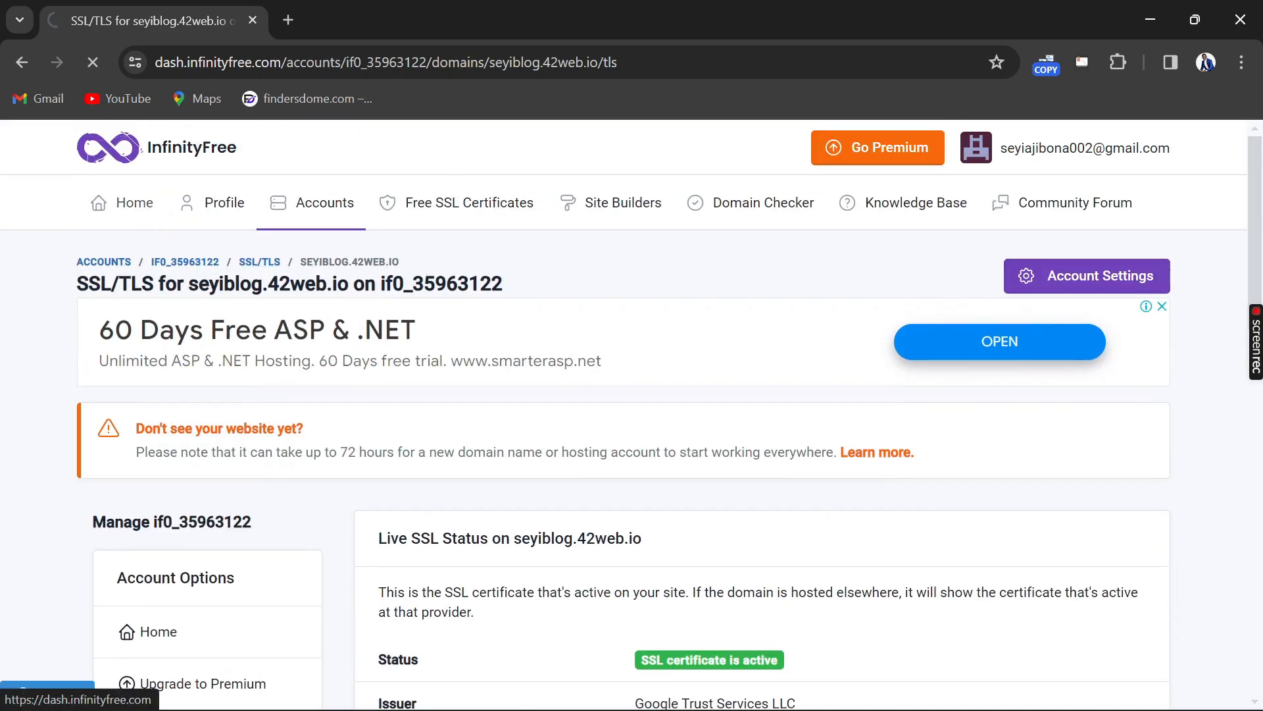
pyautogui.scroll(-4, 183, 403)
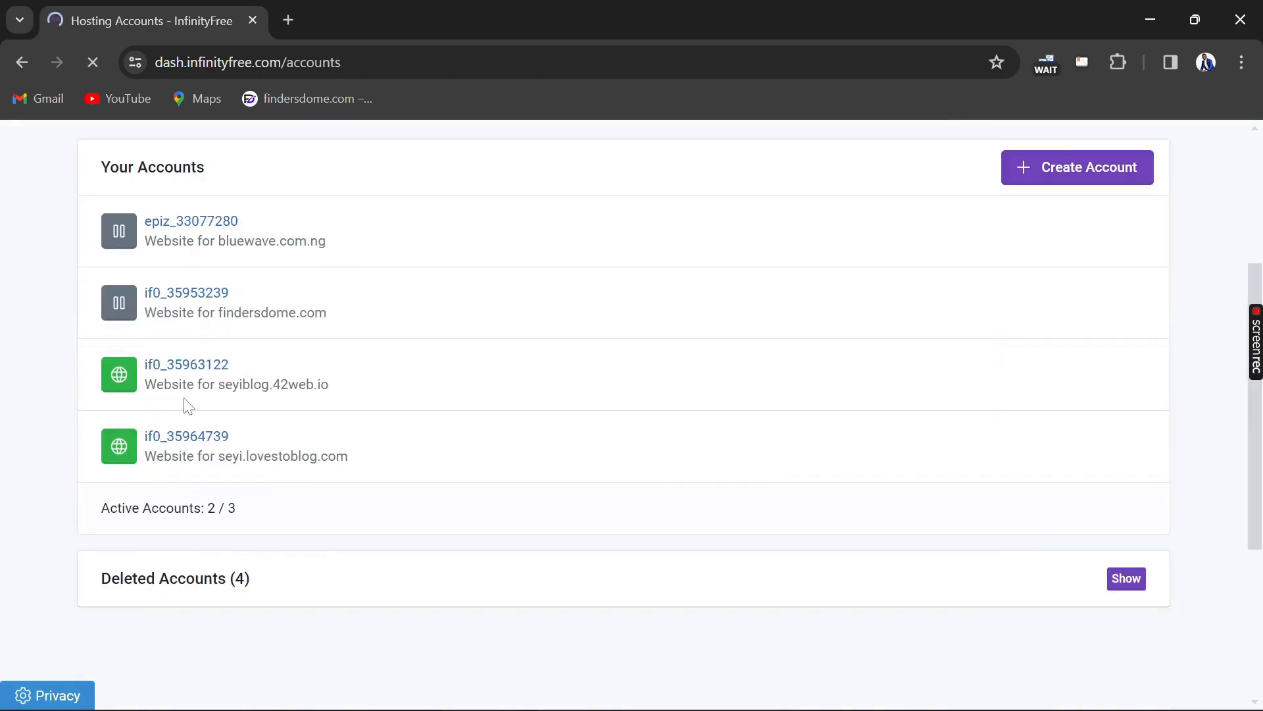
pyautogui.click(188, 369)
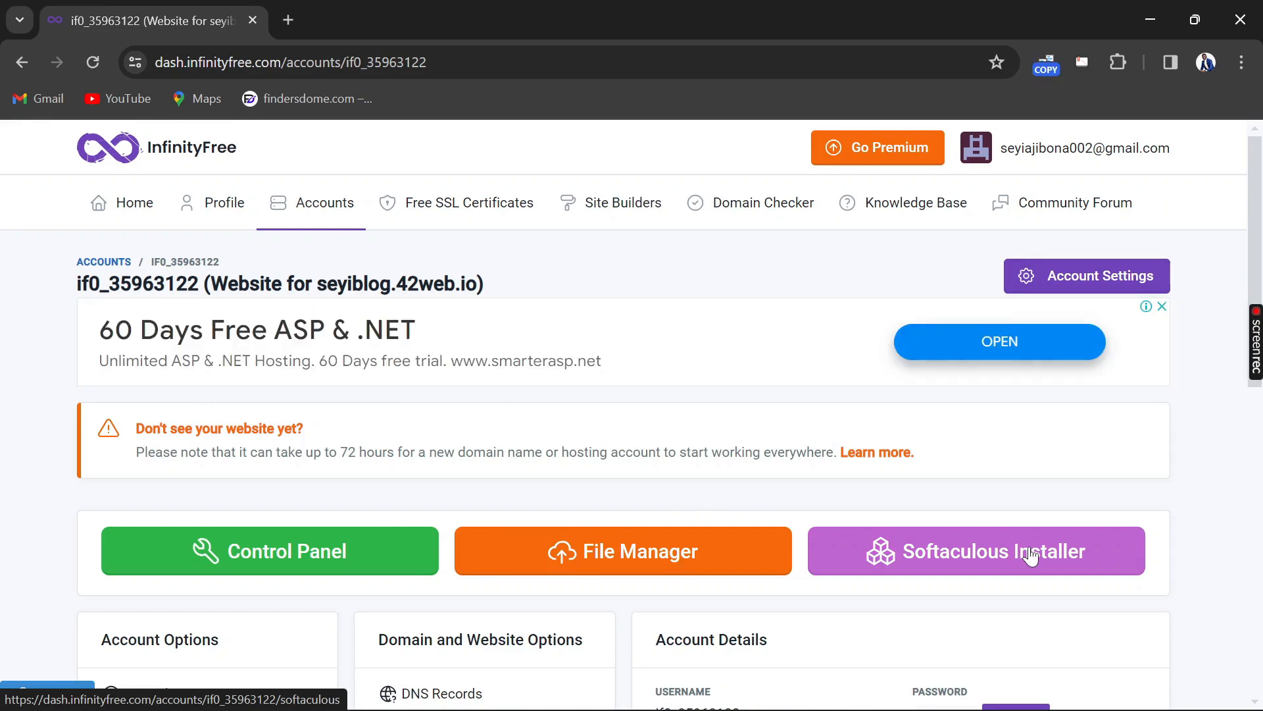
pyautogui.click(1029, 548)
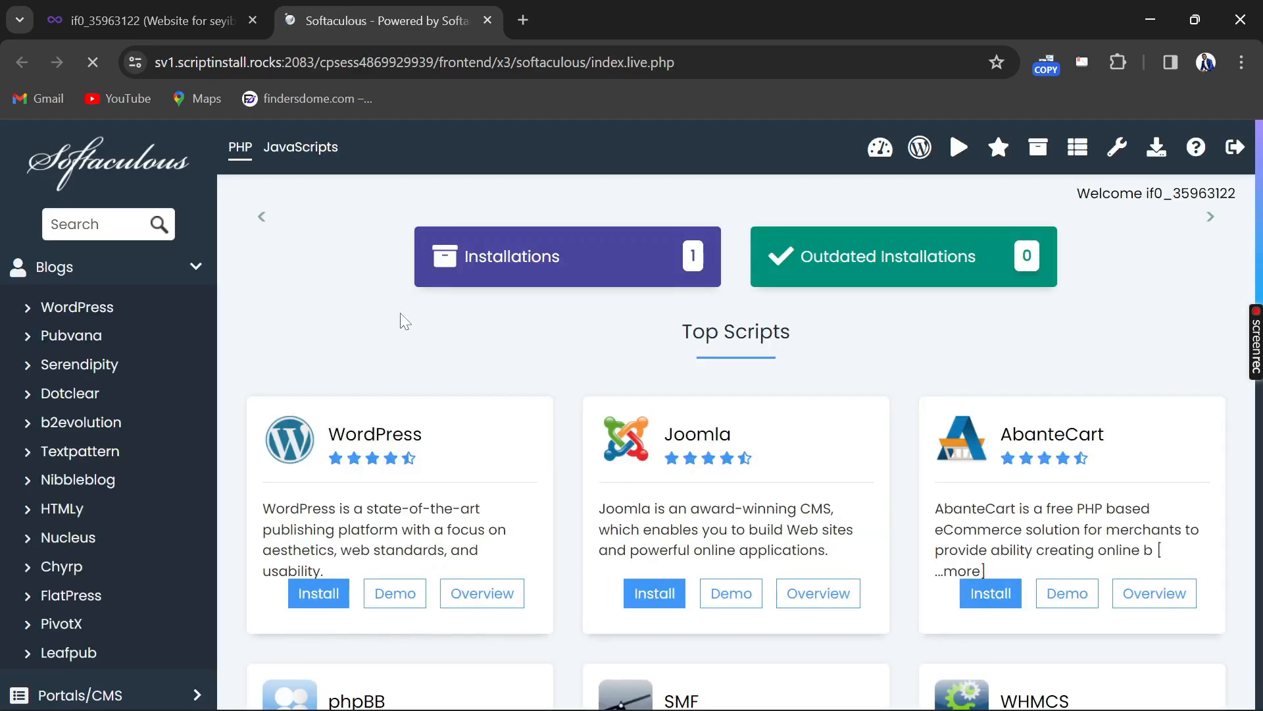
# Open the WordPress script page and enter the admin dashboard of the current seyiblog.42web.io installation
pyautogui.scroll(-2, 113, 407)
pyautogui.click(92, 187)
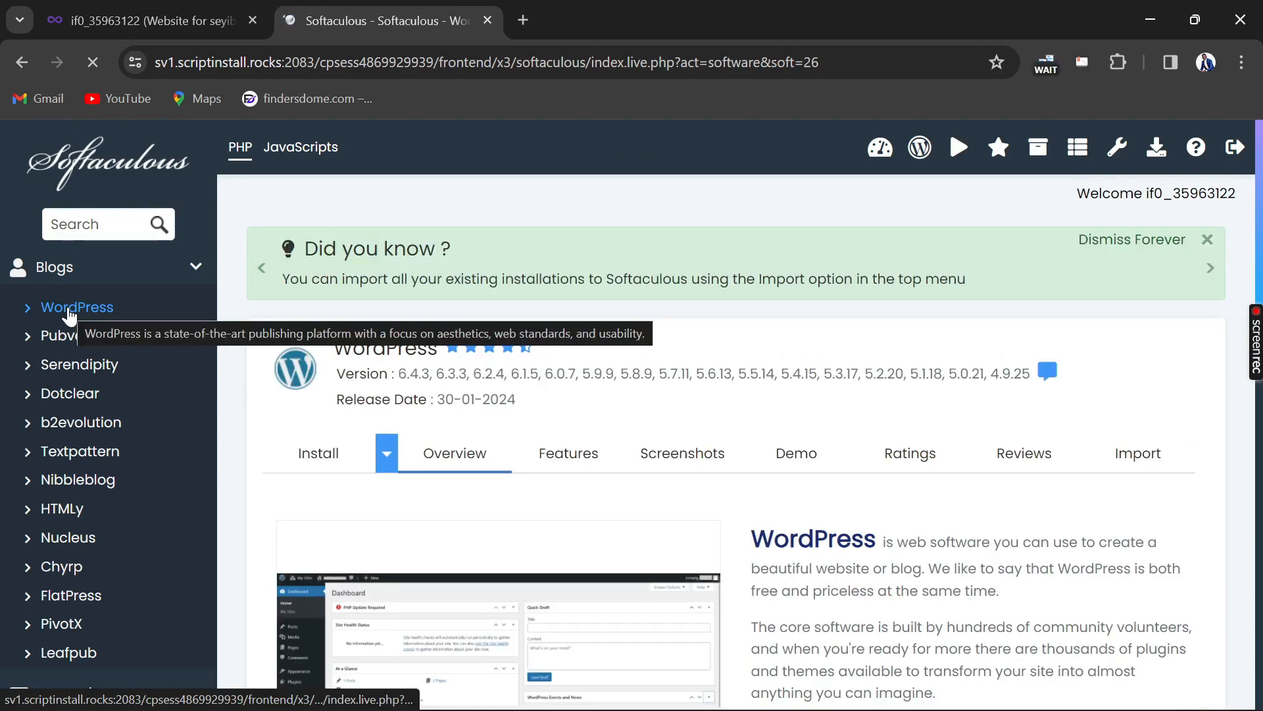
pyautogui.scroll(-15, 451, 431)
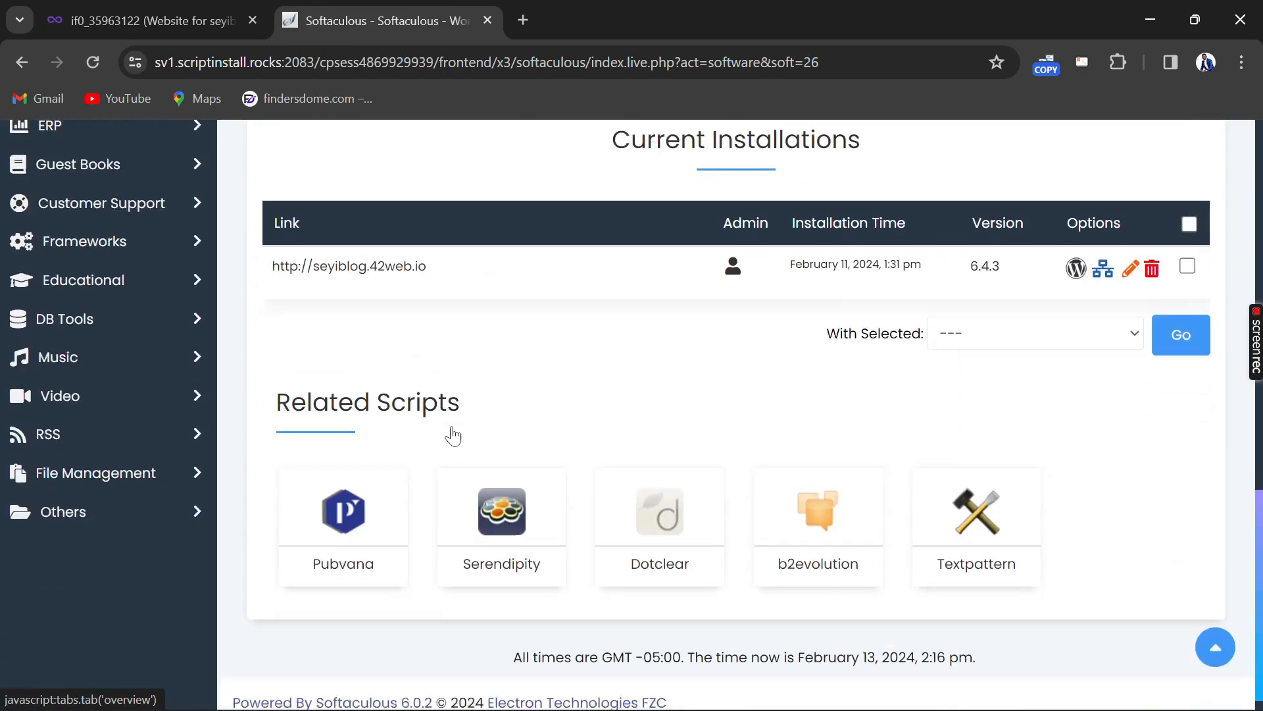
pyautogui.scroll(2, 798, 409)
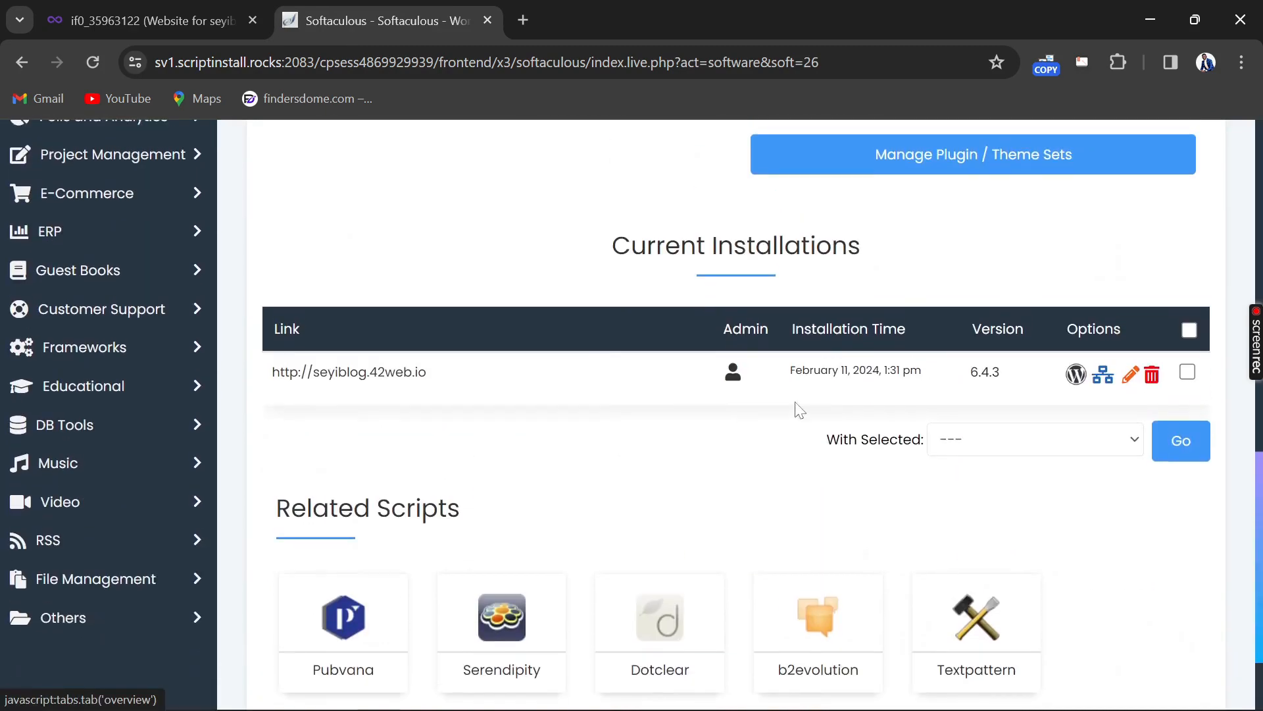
pyautogui.click(734, 377)
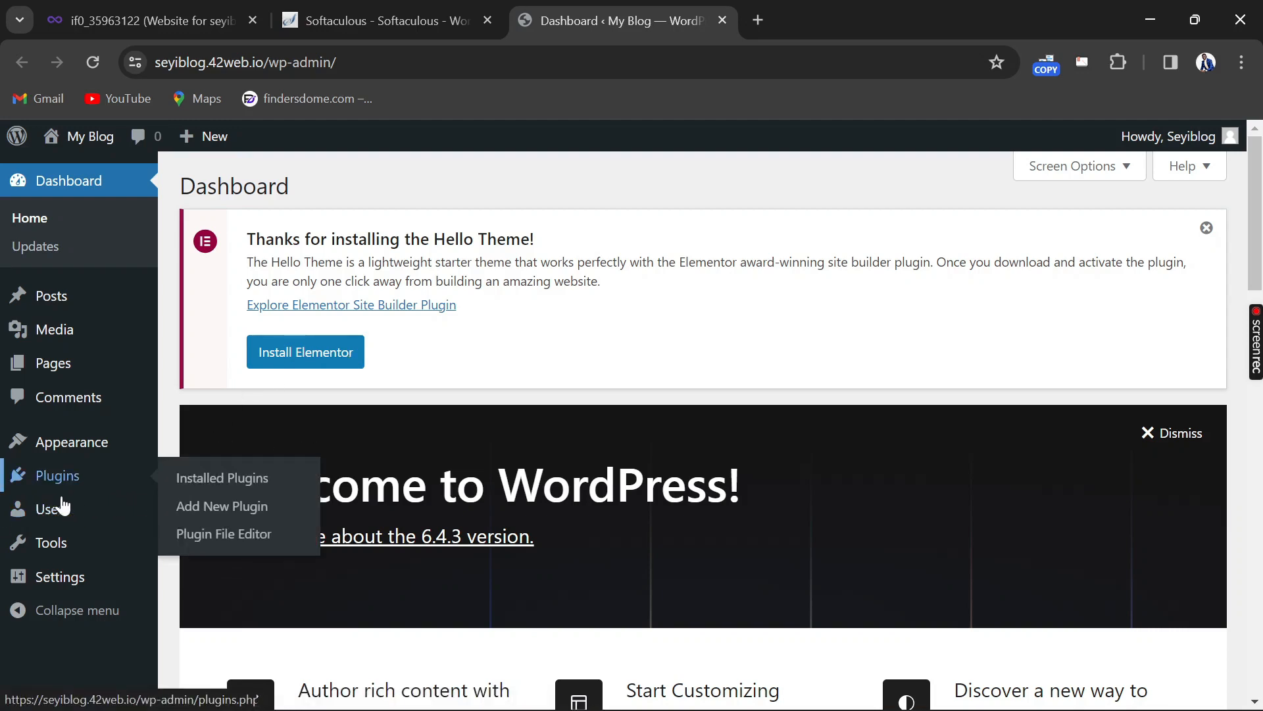
# Install the Akismet Anti-spam: Spam Protection plugin from the featured plugins for adding to the site
pyautogui.moveTo(56, 518)
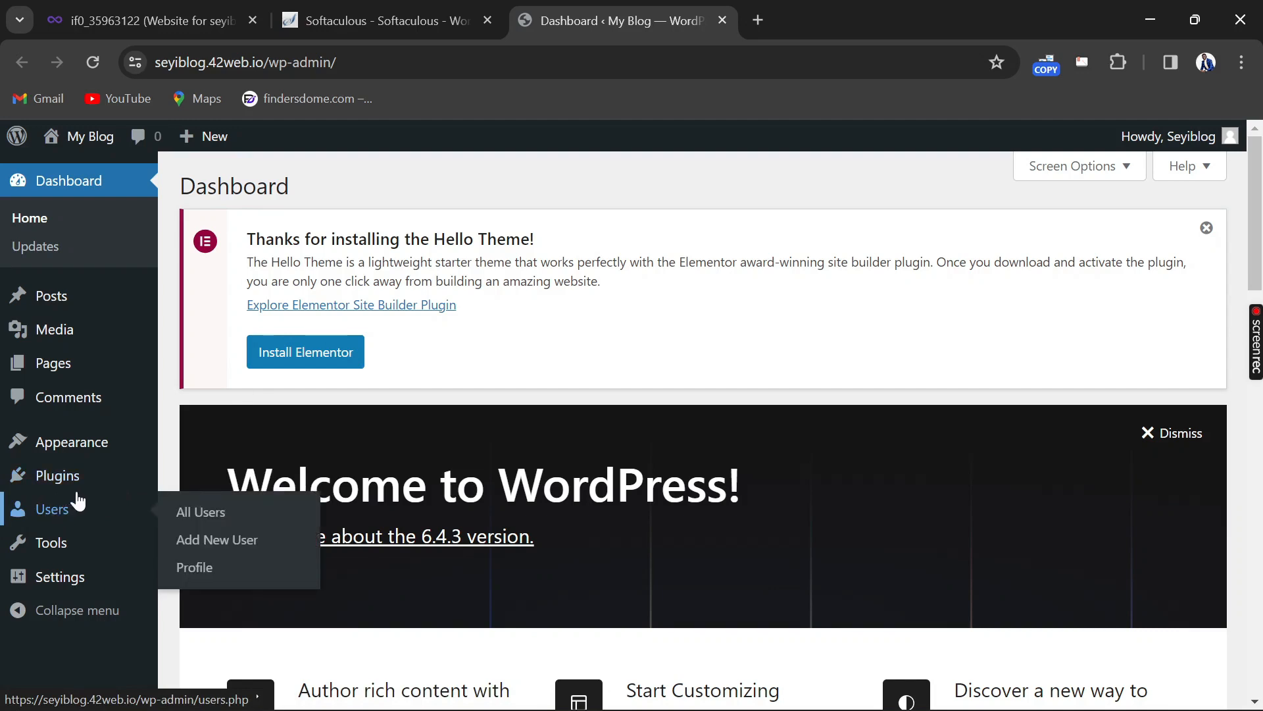
pyautogui.moveTo(62, 477)
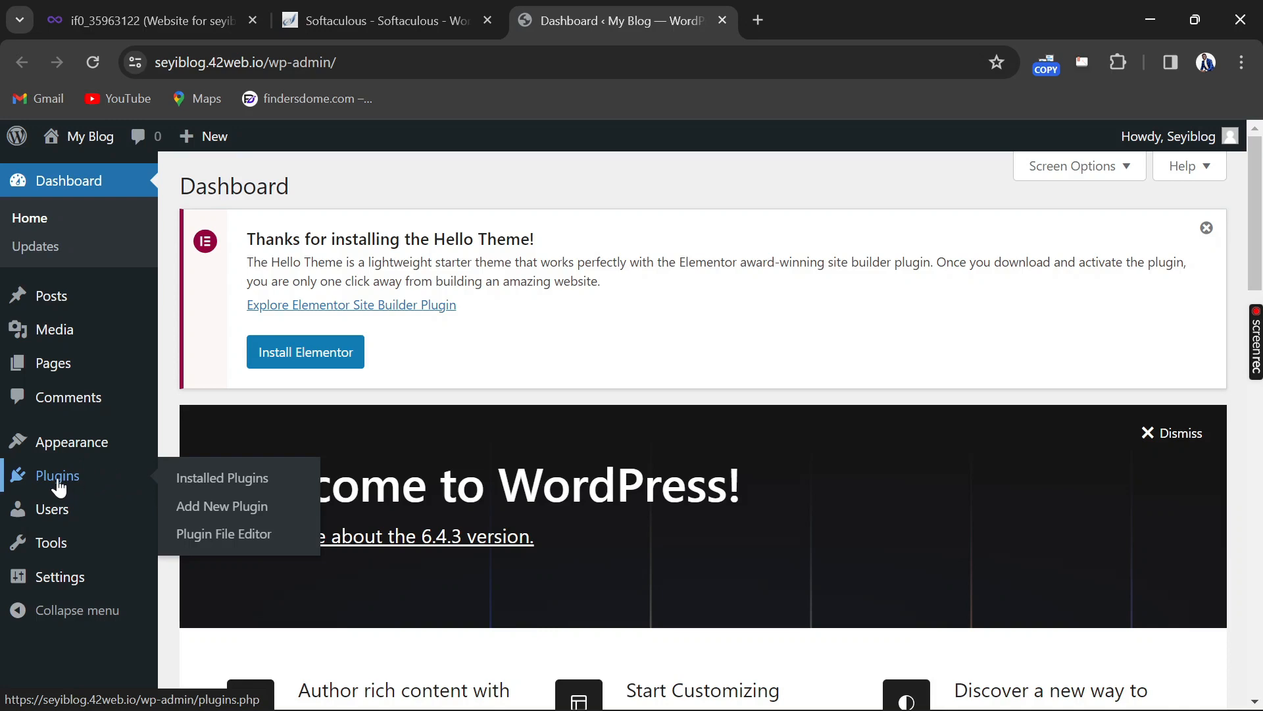
pyautogui.click(207, 514)
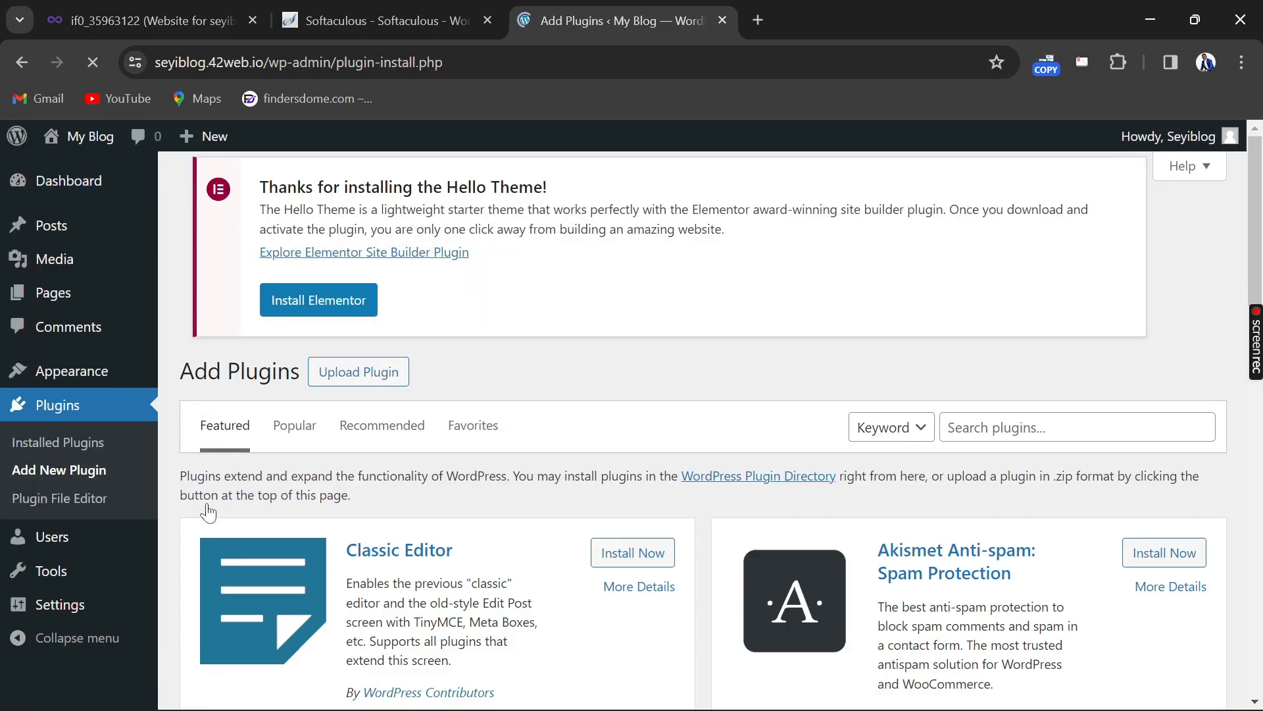
pyautogui.scroll(-4, 911, 464)
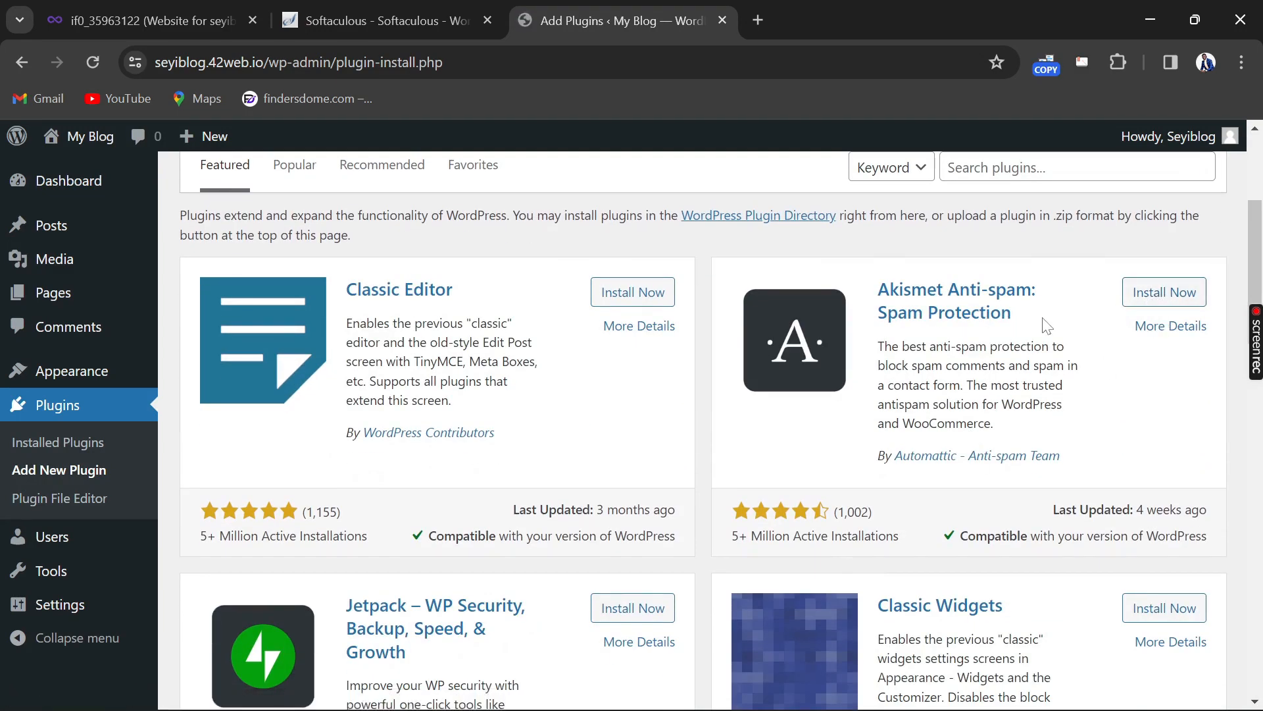
pyautogui.click(1165, 297)
# Browse the remaining featured plugins and the popular tags on the Add Plugins page
pyautogui.scroll(-4, 731, 388)
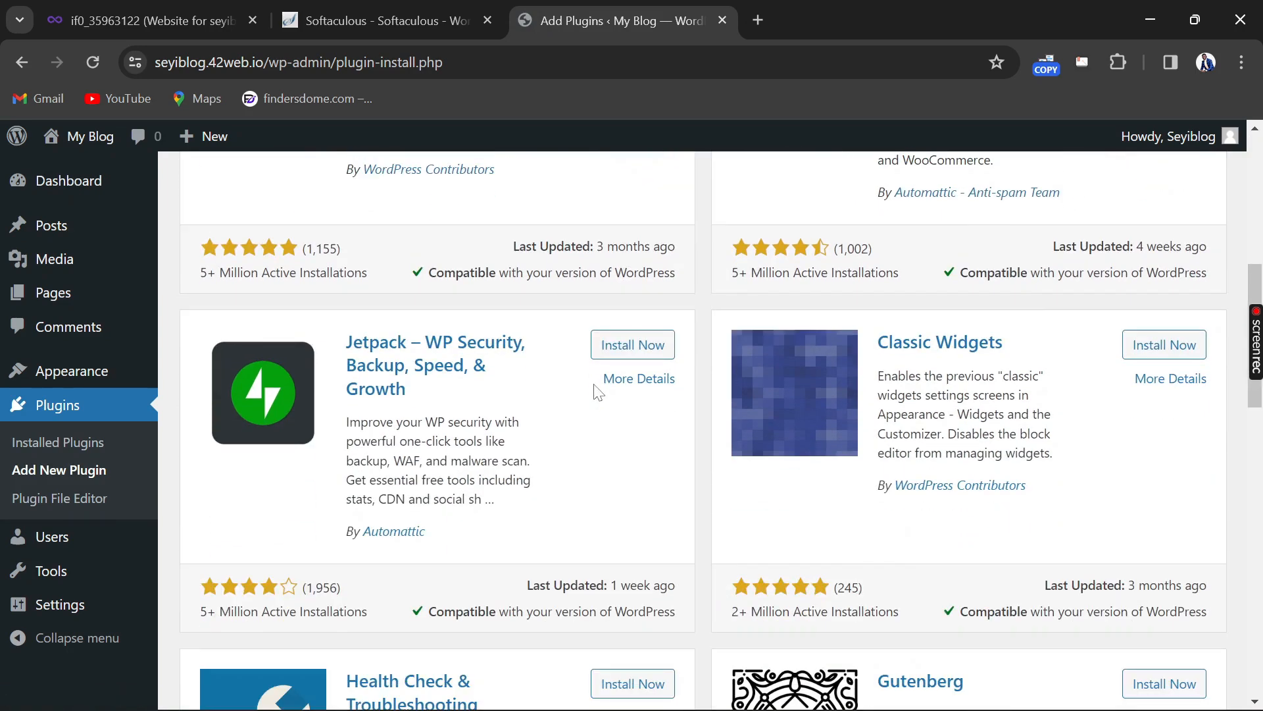
pyautogui.scroll(-4, 598, 392)
pyautogui.scroll(-4, 598, 387)
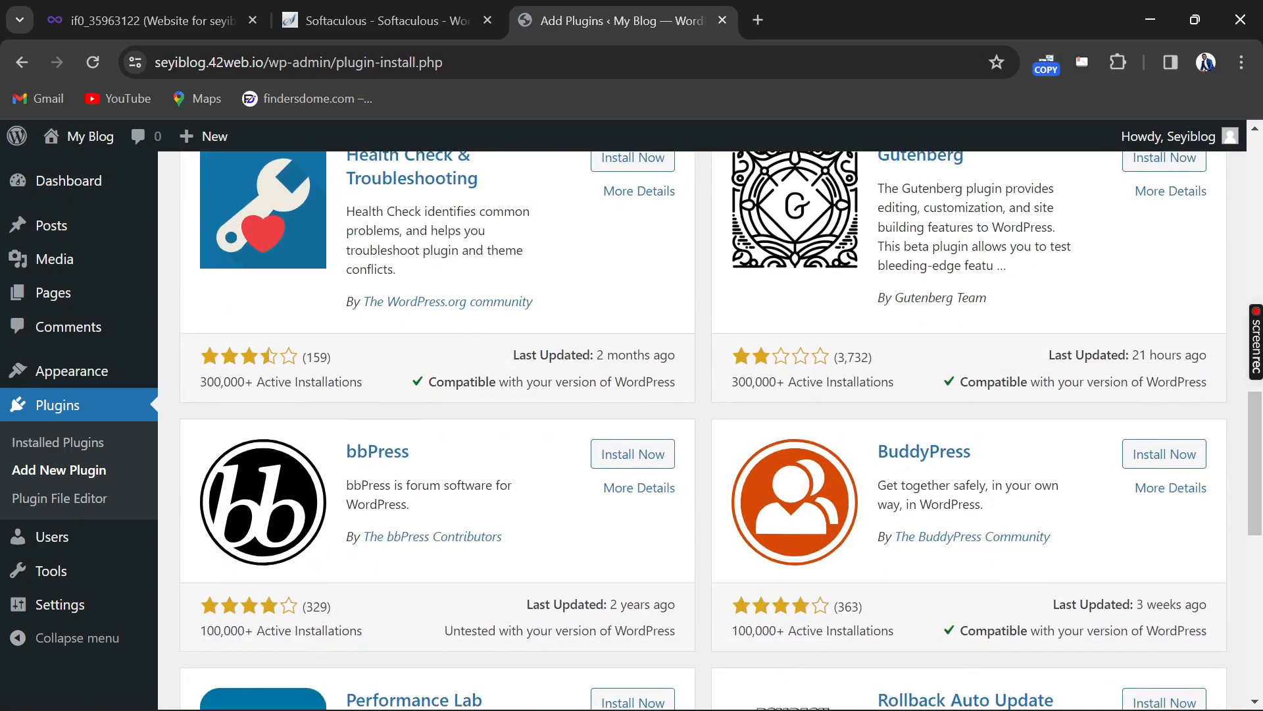
pyautogui.scroll(15, 681, 388)
pyautogui.scroll(-18, 1048, 347)
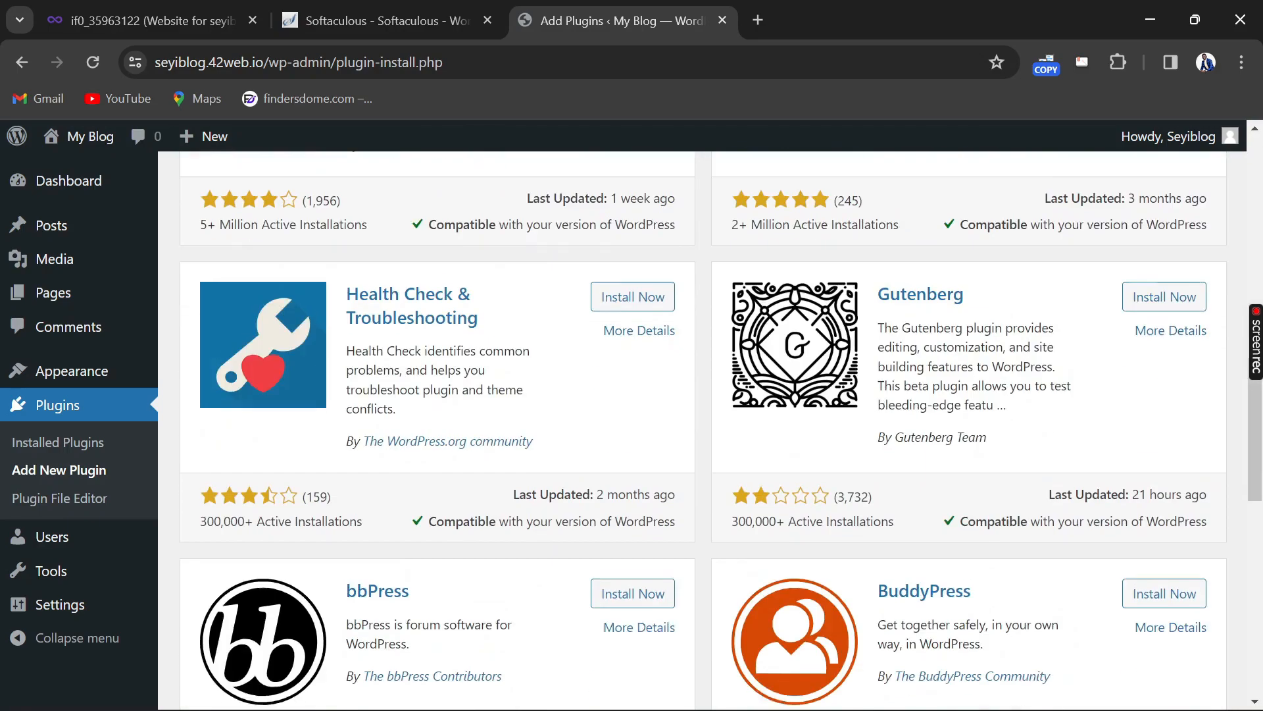
pyautogui.scroll(-4, 927, 411)
pyautogui.scroll(-2, 889, 450)
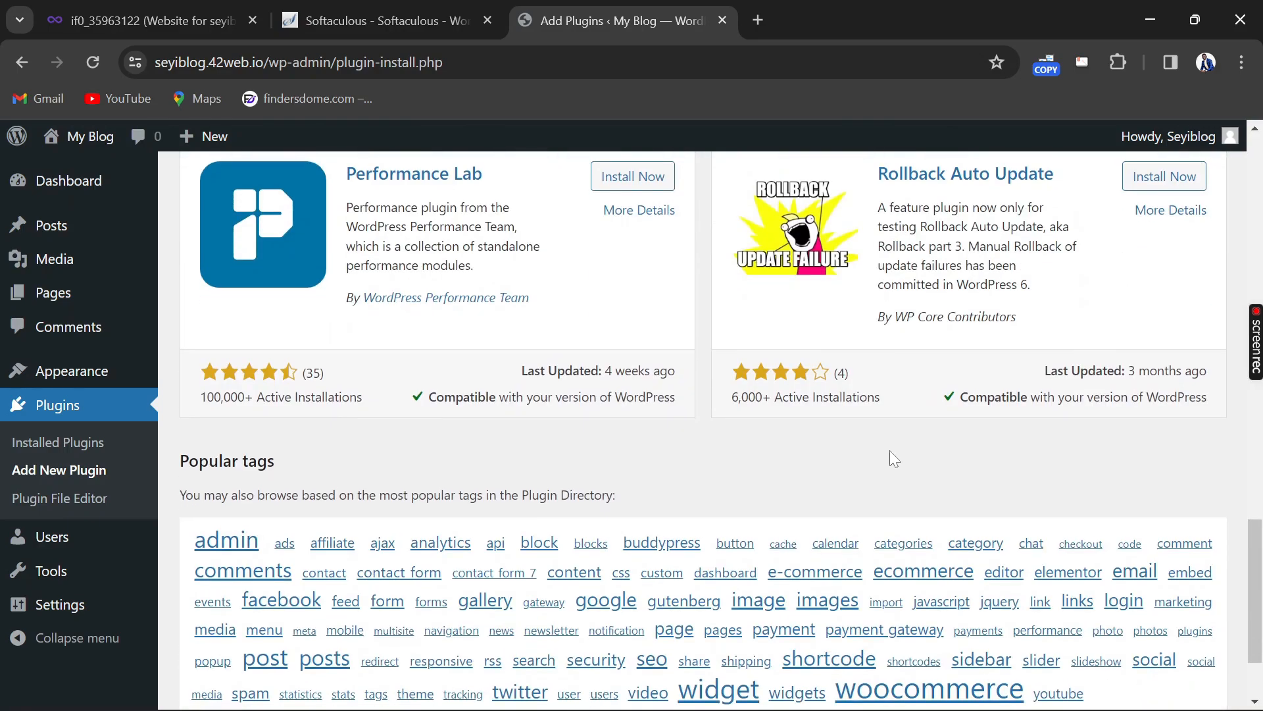
pyautogui.scroll(6, 908, 452)
pyautogui.scroll(10, 929, 455)
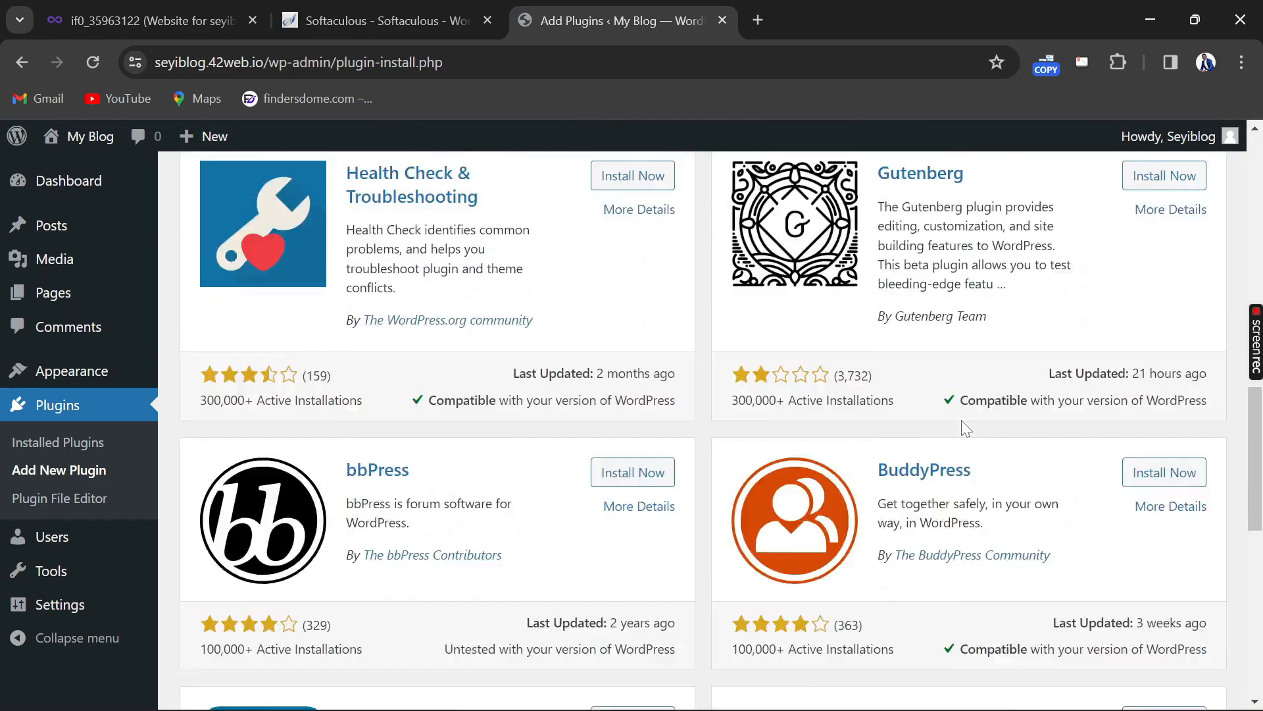
pyautogui.scroll(6, 987, 413)
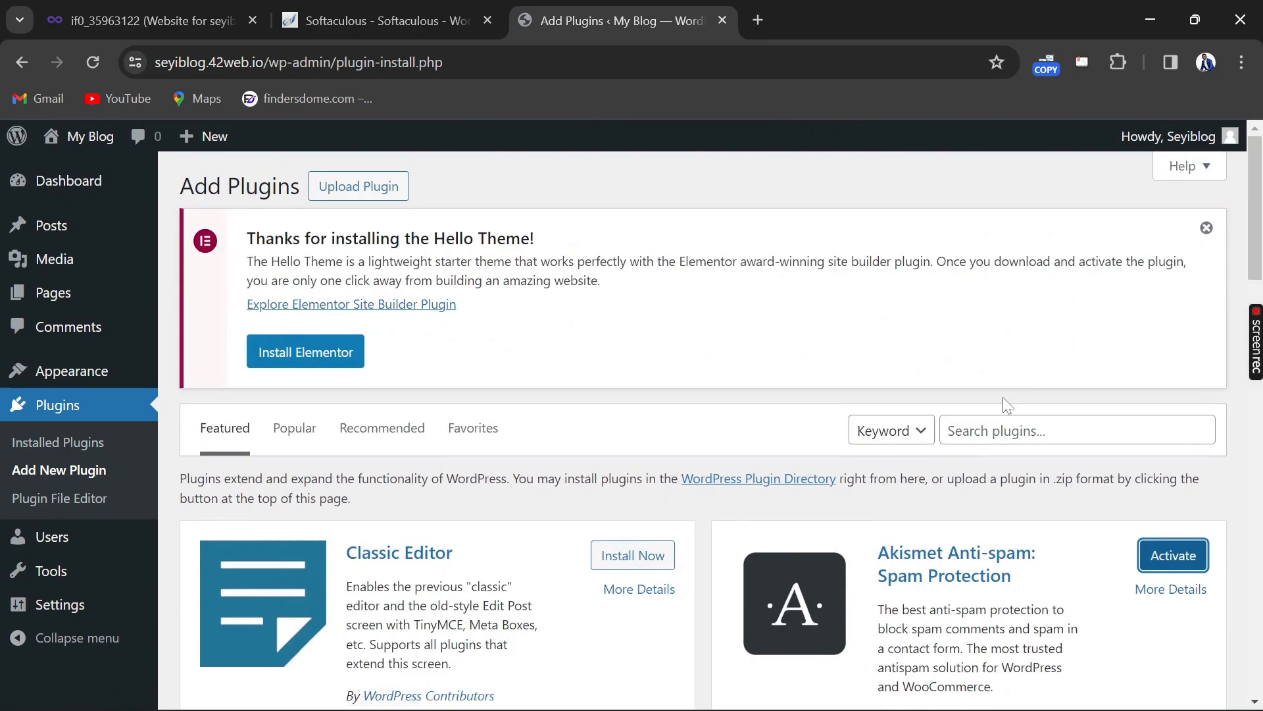
# Search the plugin directory by keyword for "ele" and look through the first page of results
pyautogui.click(1057, 430)
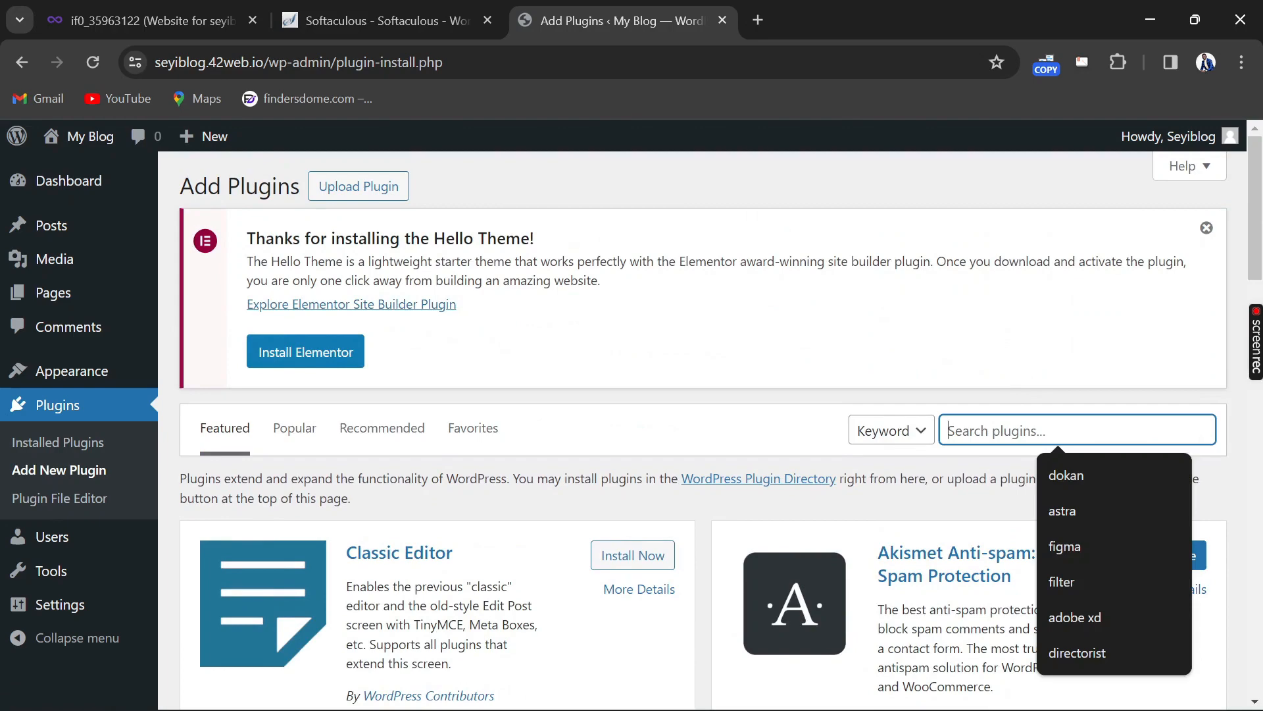
pyautogui.write('e')
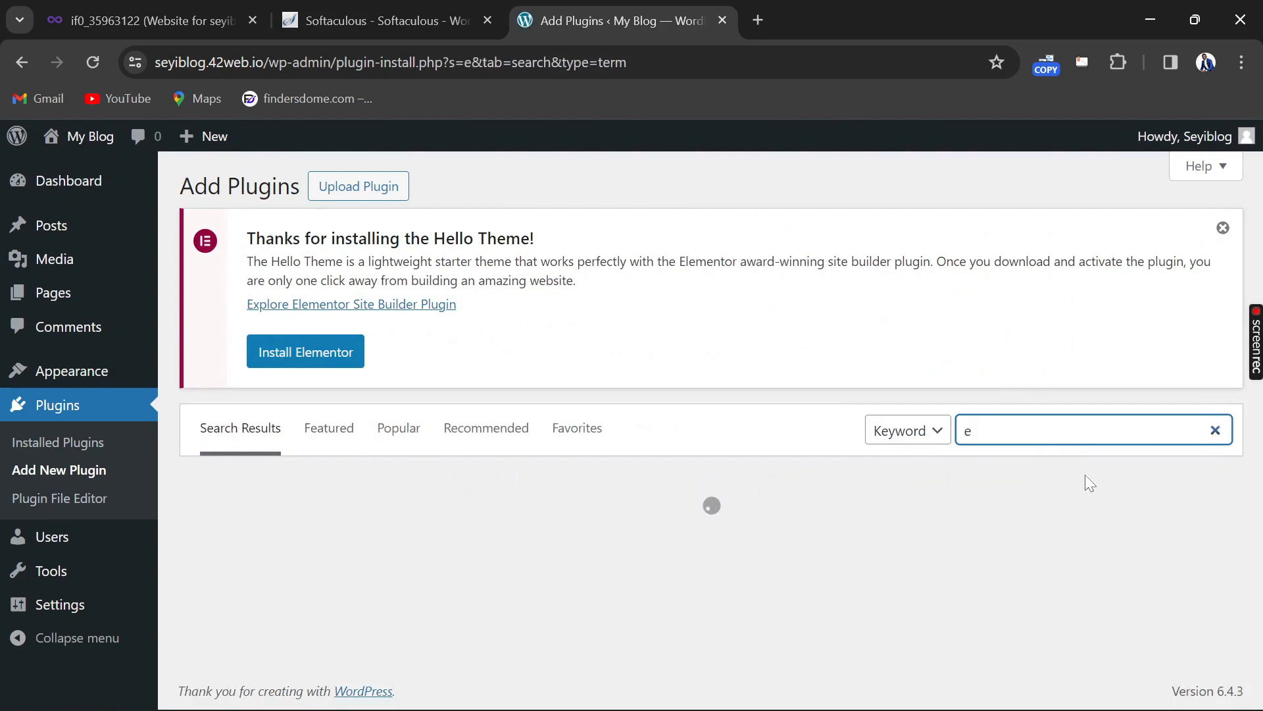
pyautogui.write('le')
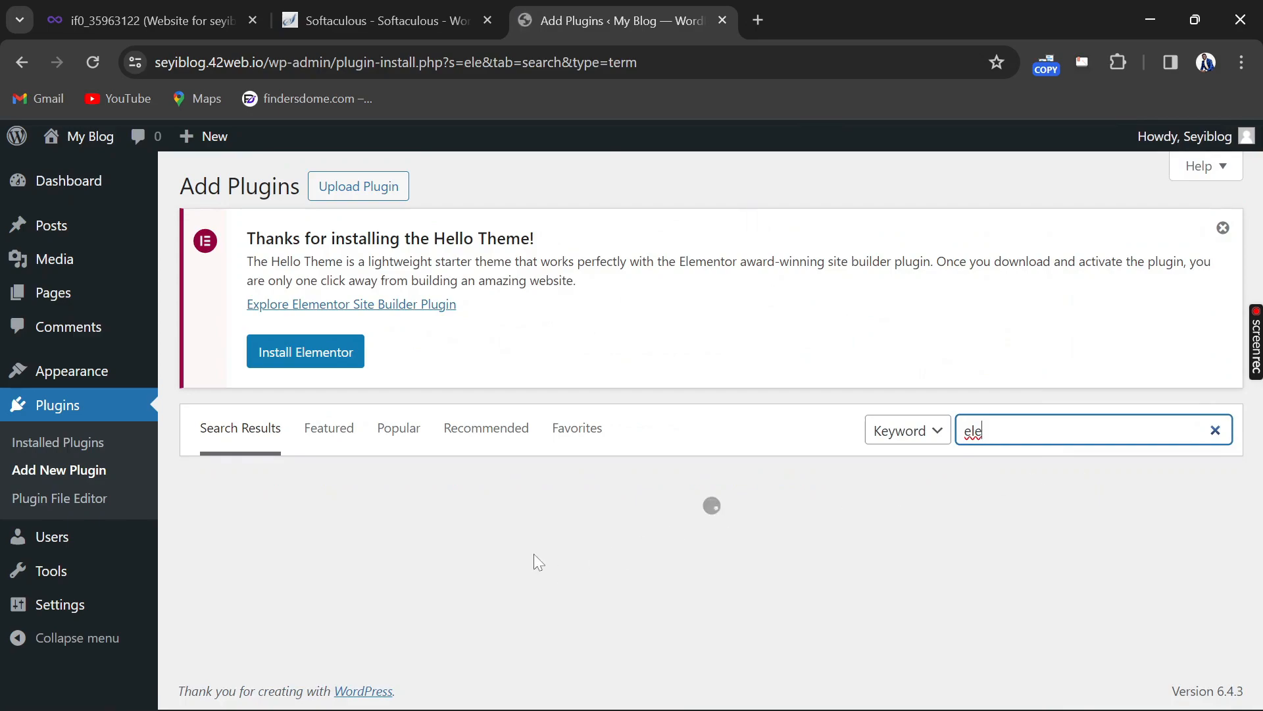
pyautogui.scroll(-5, 535, 554)
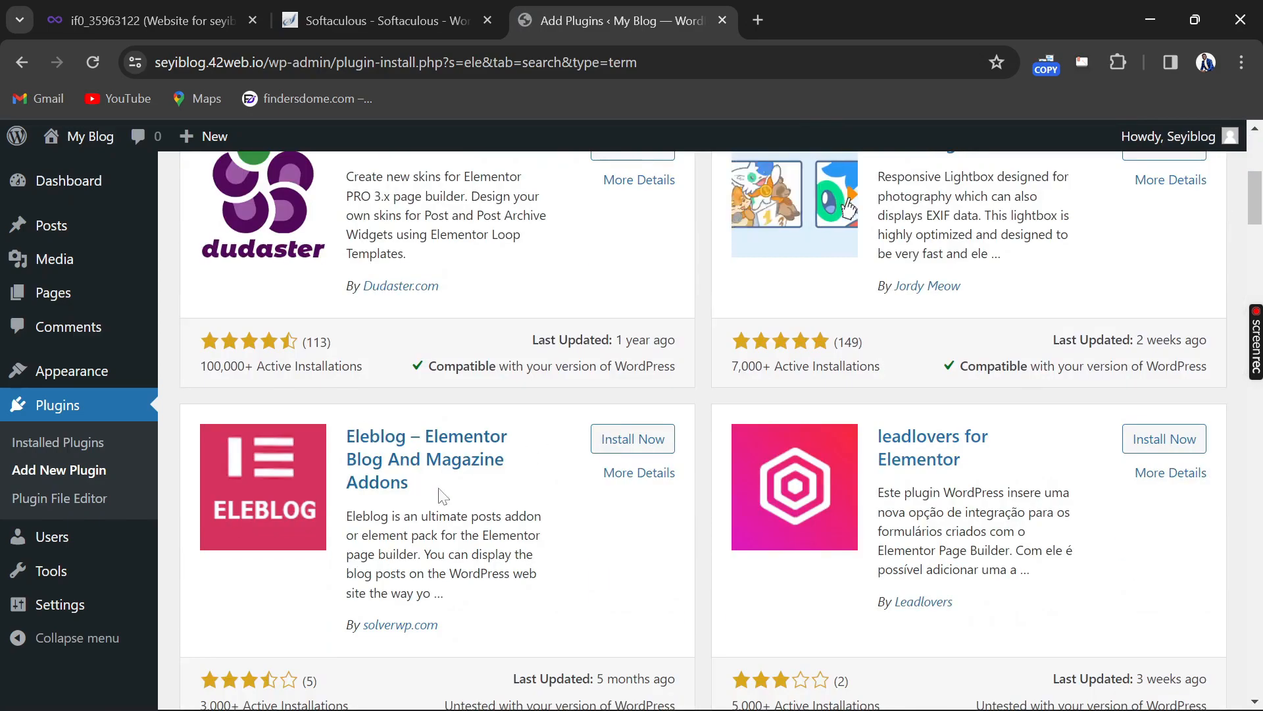
pyautogui.scroll(-5, 443, 495)
pyautogui.scroll(11, 522, 486)
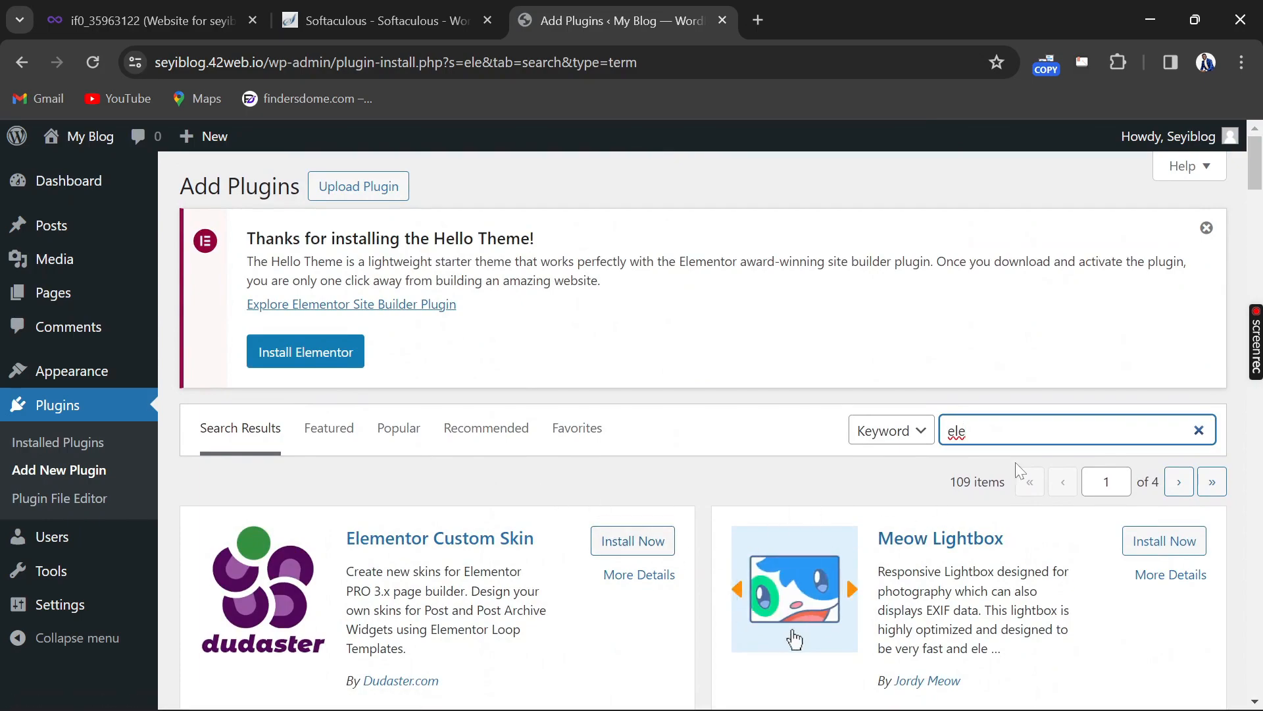
pyautogui.scroll(-18, 981, 480)
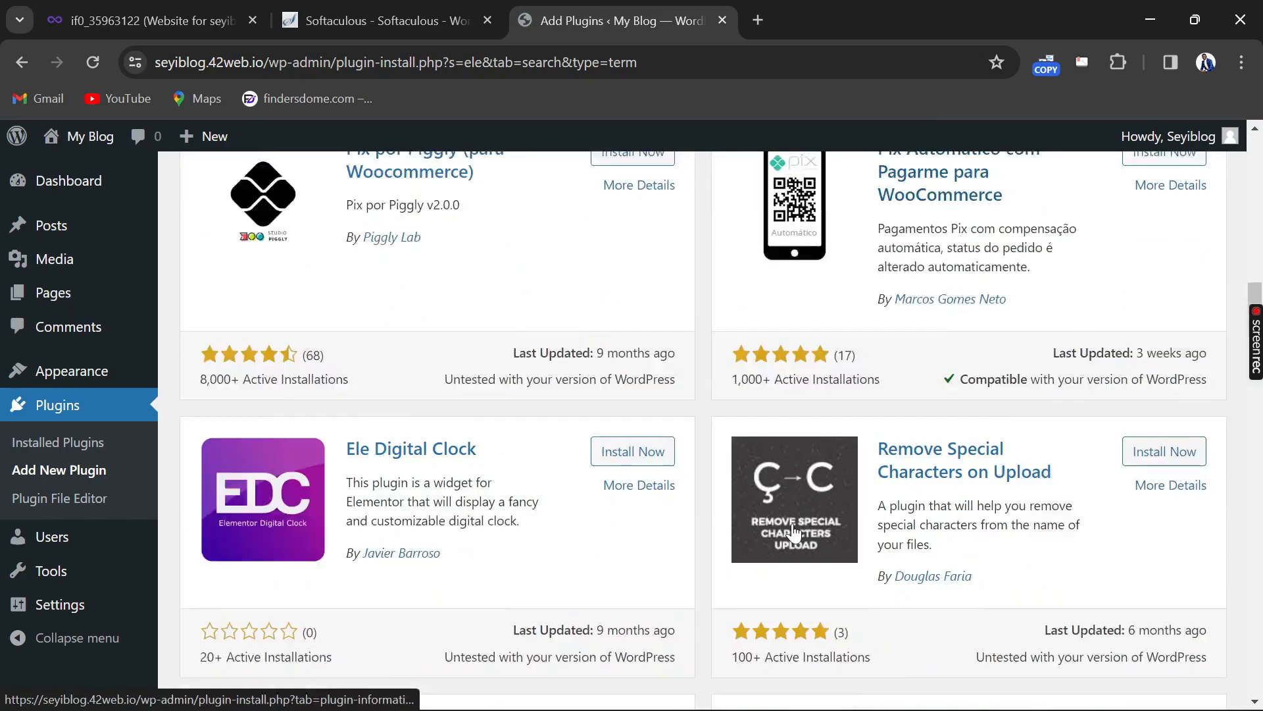
pyautogui.scroll(-20, 792, 527)
pyautogui.scroll(14, 792, 526)
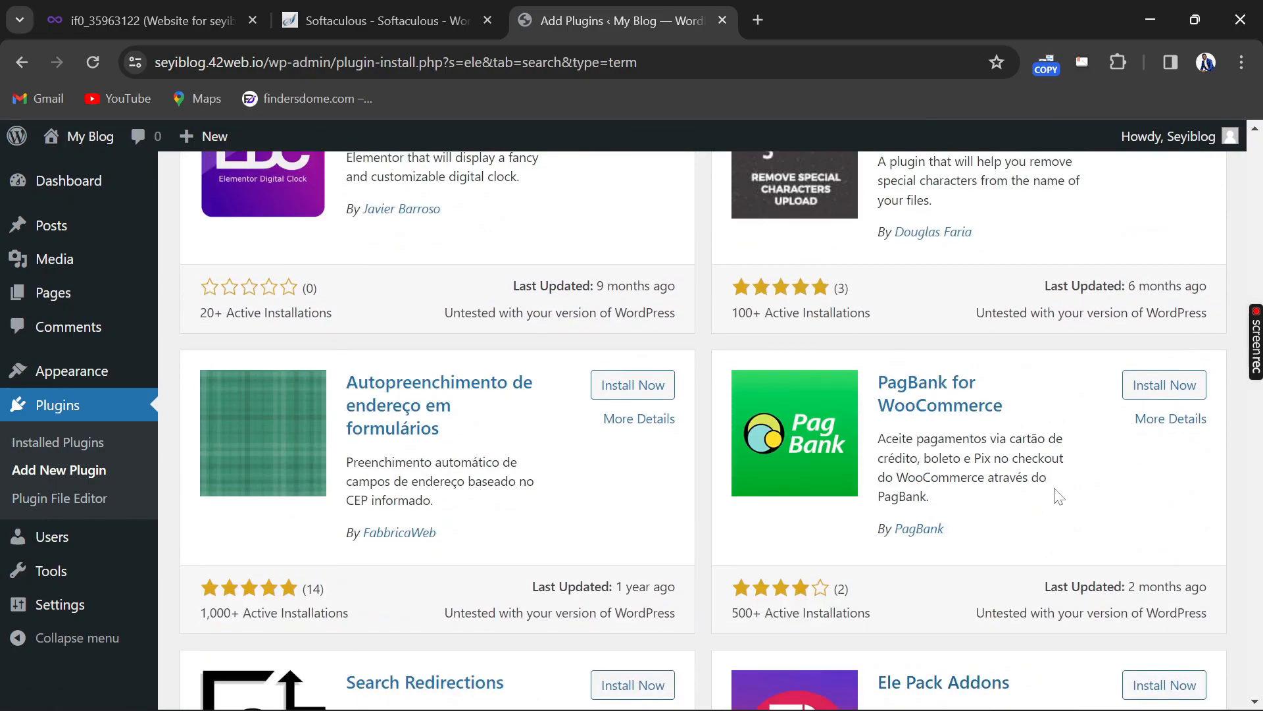
pyautogui.scroll(18, 1058, 497)
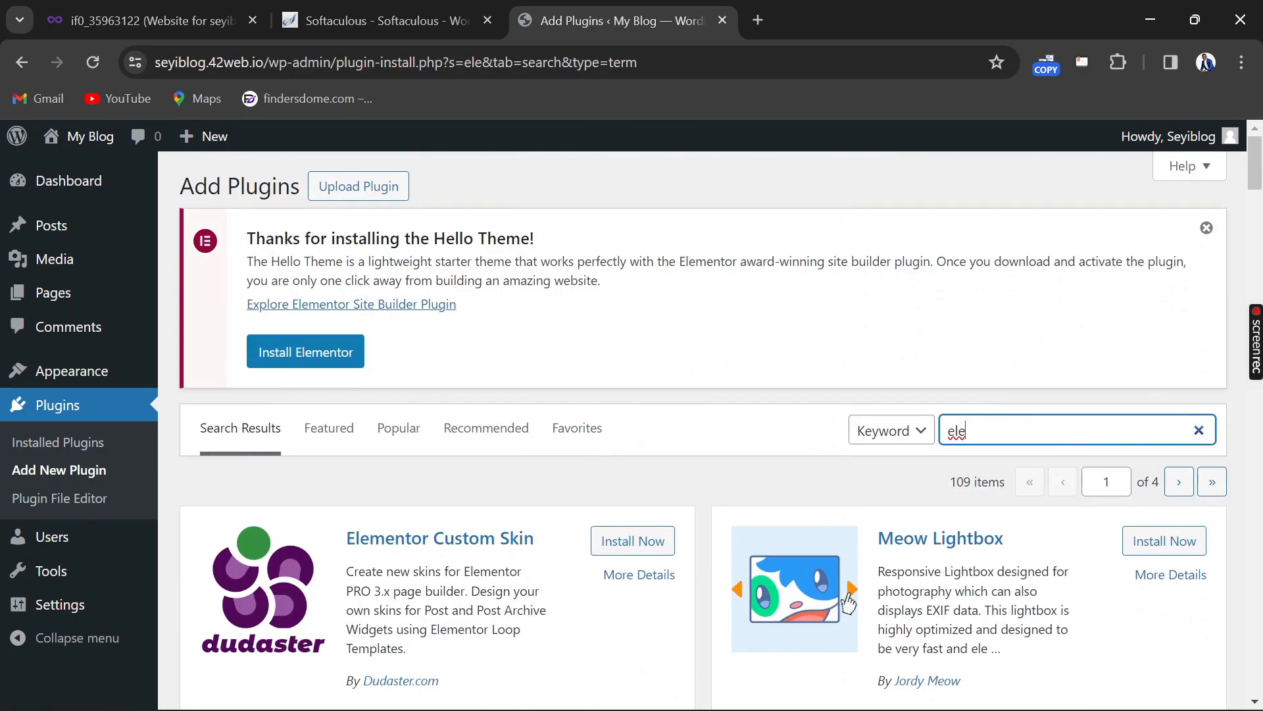
# Search the plugin directory for "elementor" and install the Elementor Website Builder plugin
pyautogui.click(1026, 430)
pyautogui.click(1063, 469)
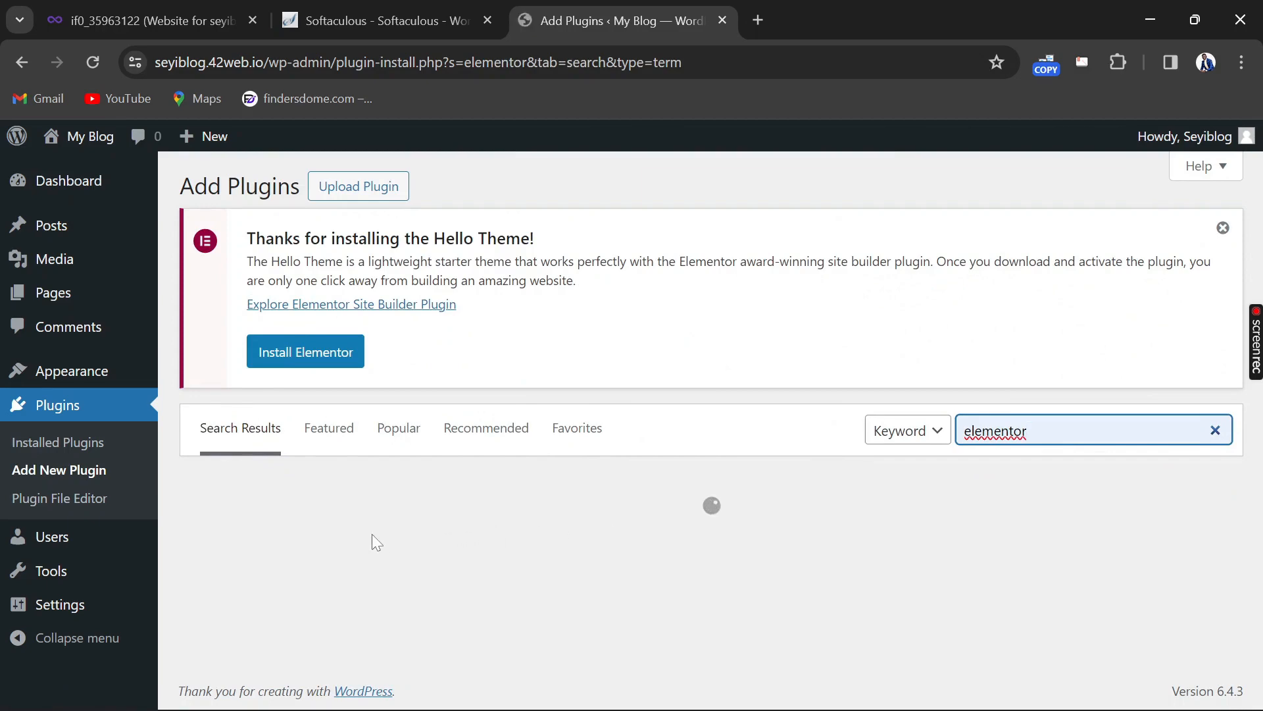
pyautogui.scroll(-2, 369, 535)
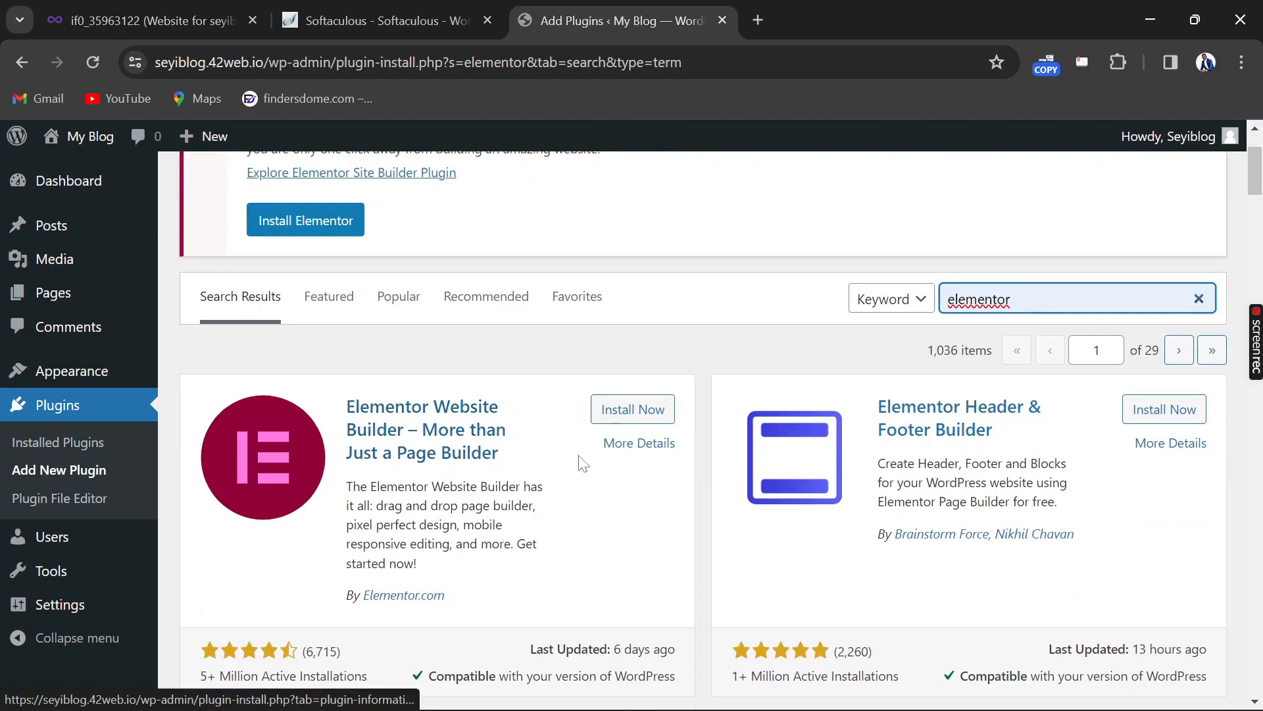
pyautogui.click(628, 409)
pyautogui.scroll(-3, 627, 415)
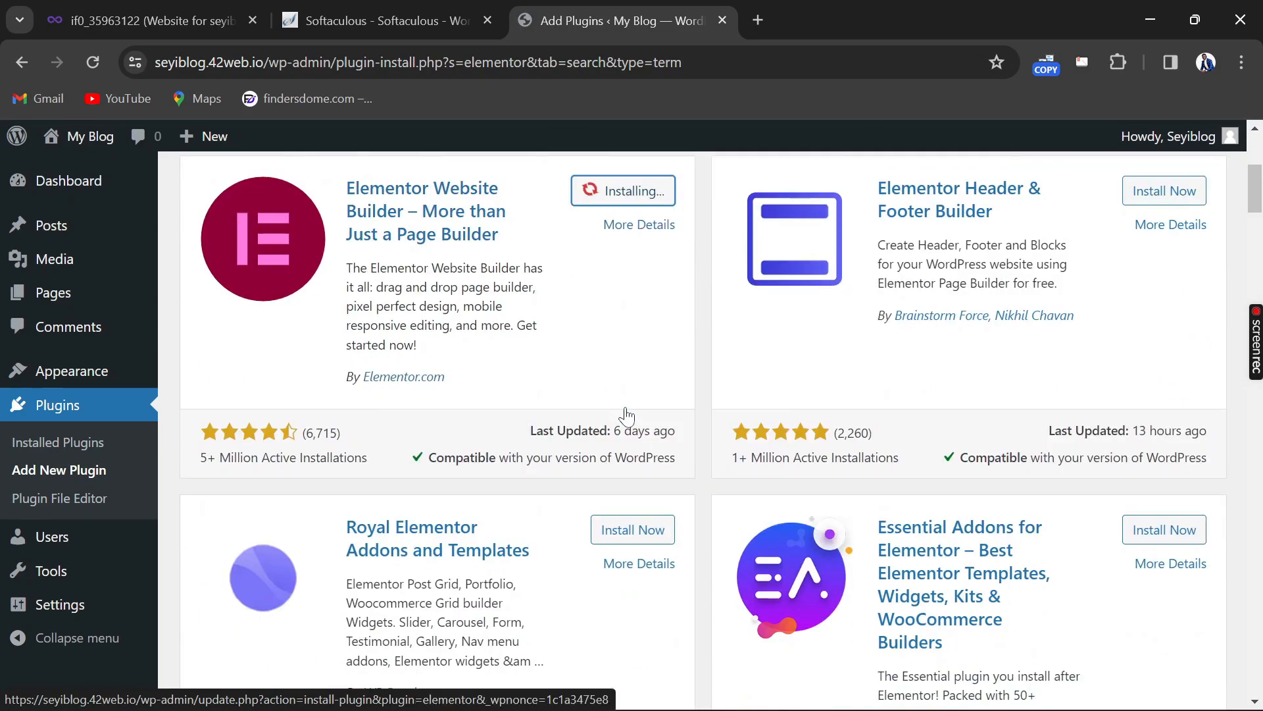
pyautogui.scroll(-1, 626, 415)
pyautogui.scroll(4, 626, 416)
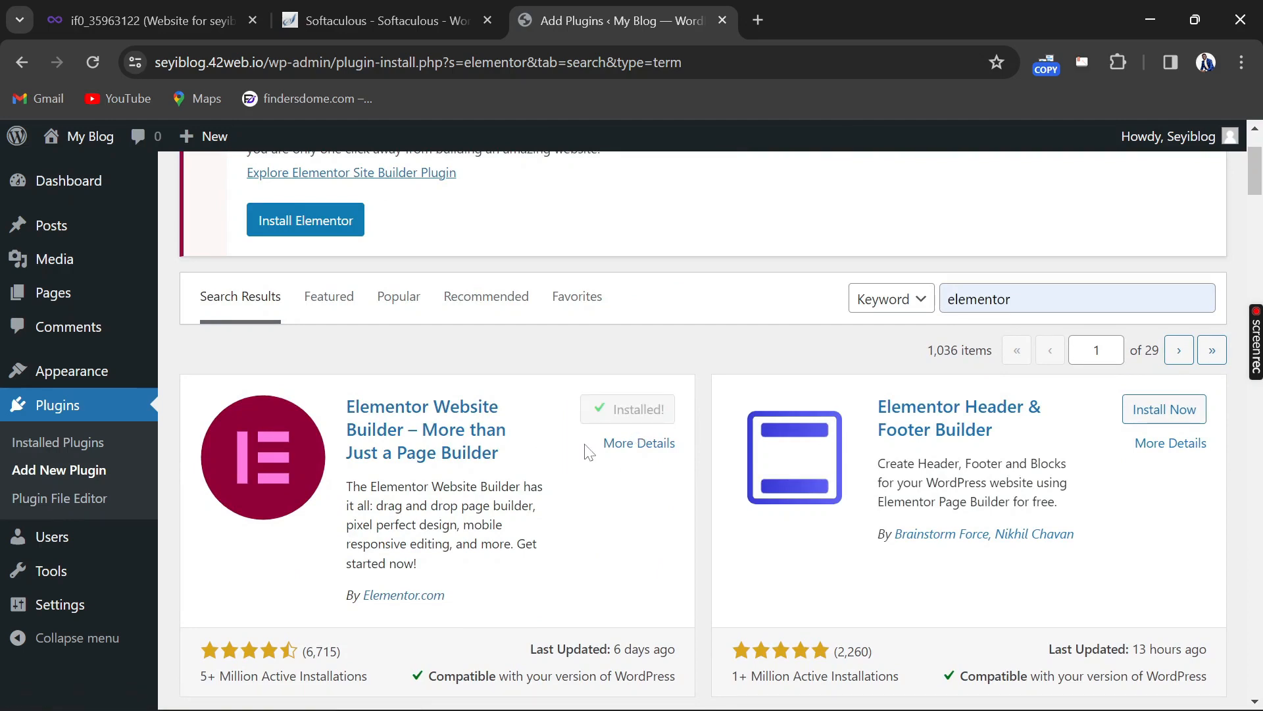
# Activate the newly installed Elementor Website Builder plugin and look over the installed plugins list
pyautogui.click(642, 414)
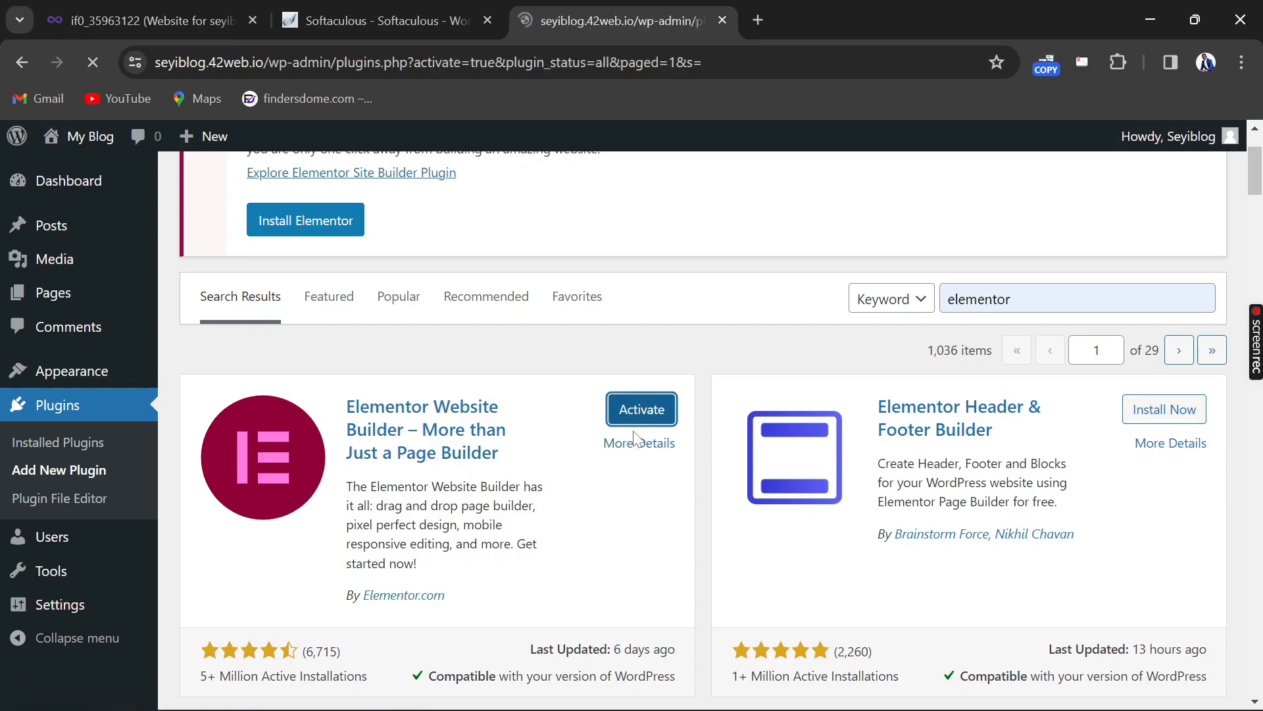
pyautogui.scroll(-1, 452, 448)
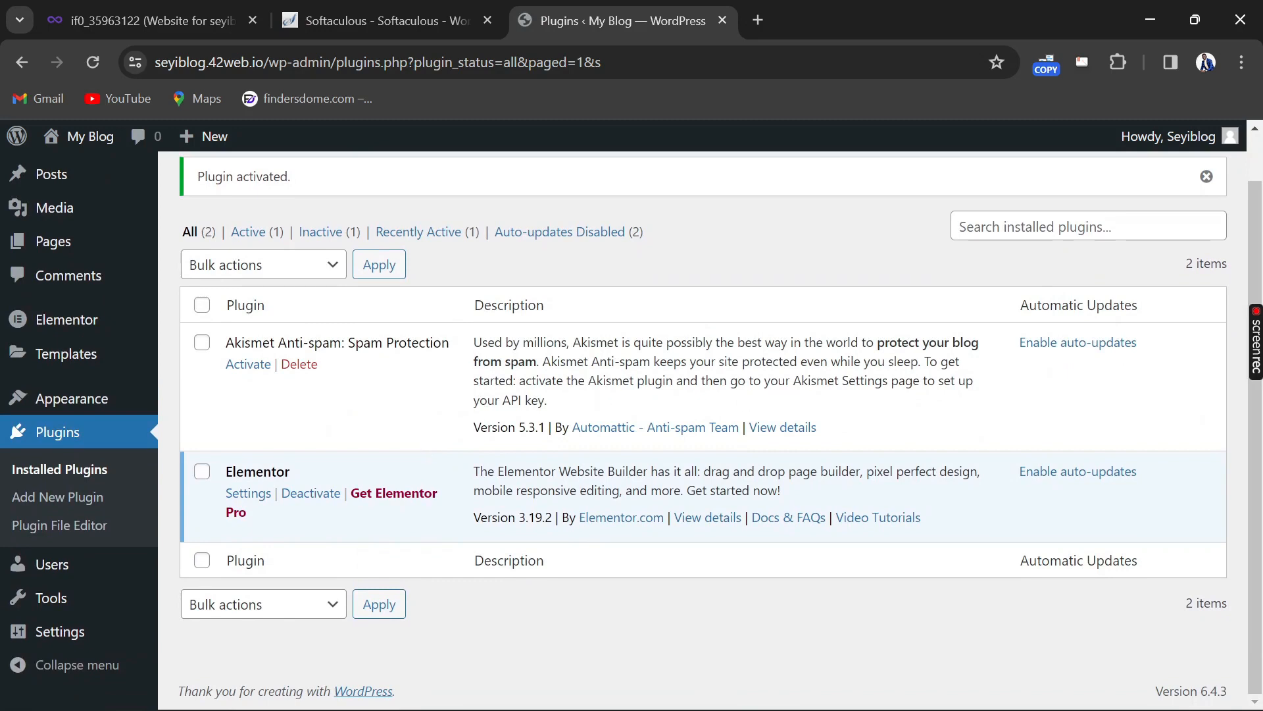
pyautogui.scroll(1, 586, 355)
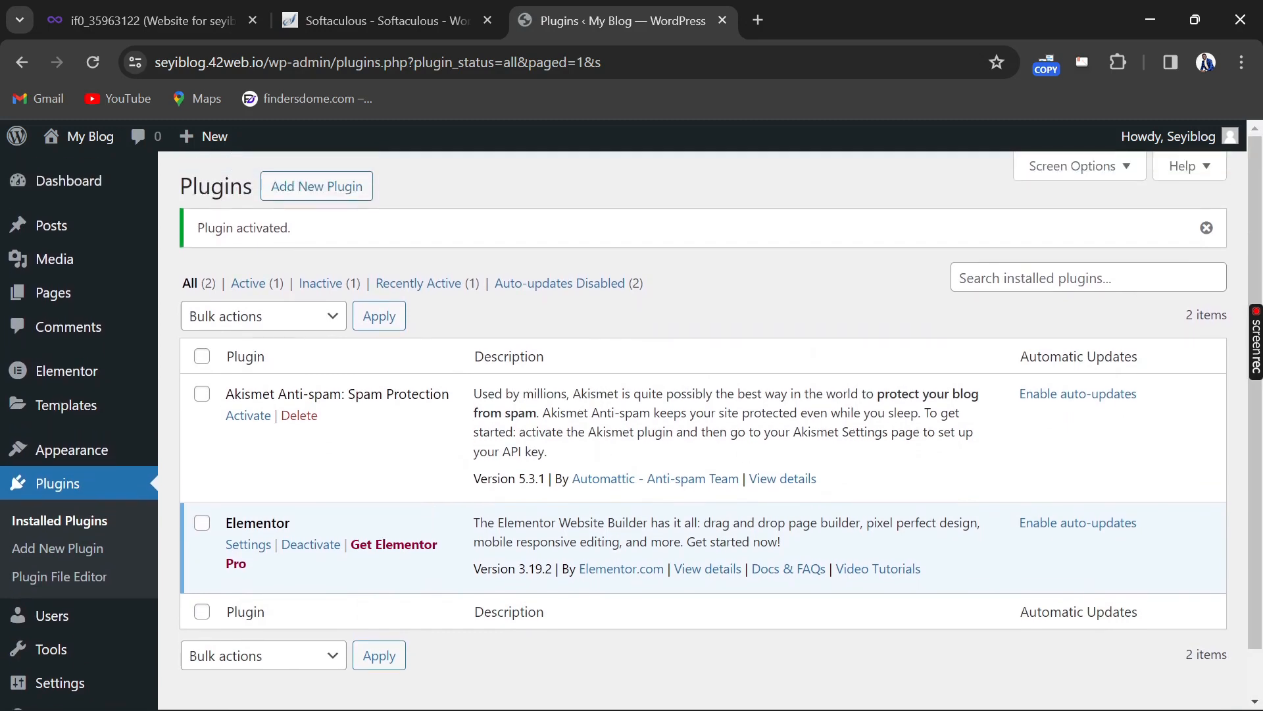
# Start a new plugin upload and choose elementor-pro-3.19.0_activated from the Elementor-Pro-3.19.0-UNZIP-FIRST folder in Downloads
pyautogui.click(340, 198)
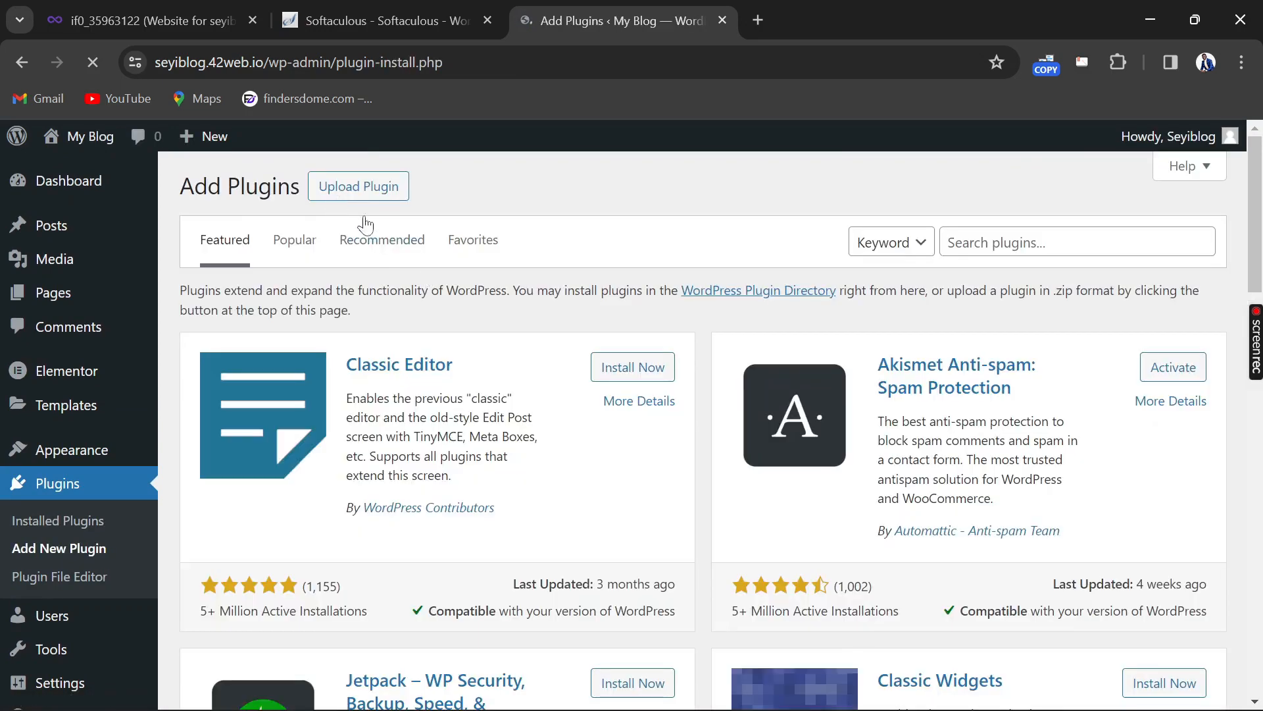
pyautogui.click(388, 199)
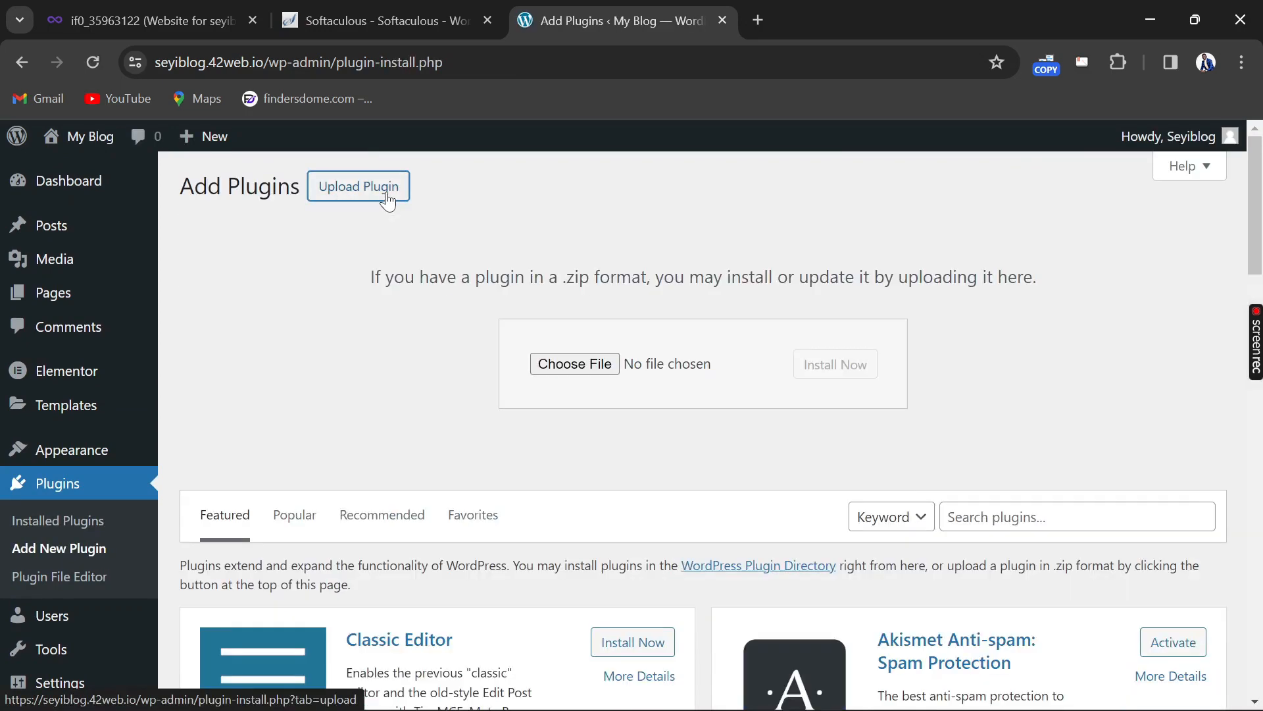
pyautogui.click(573, 366)
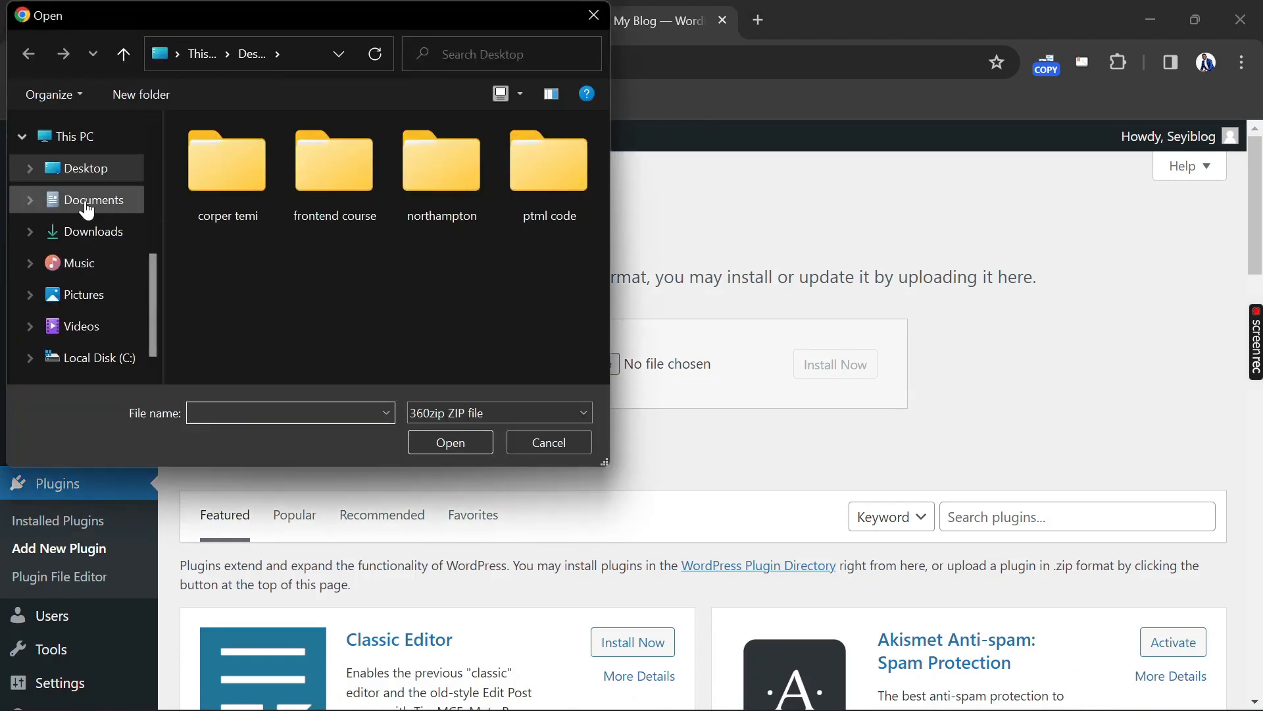
pyautogui.click(98, 234)
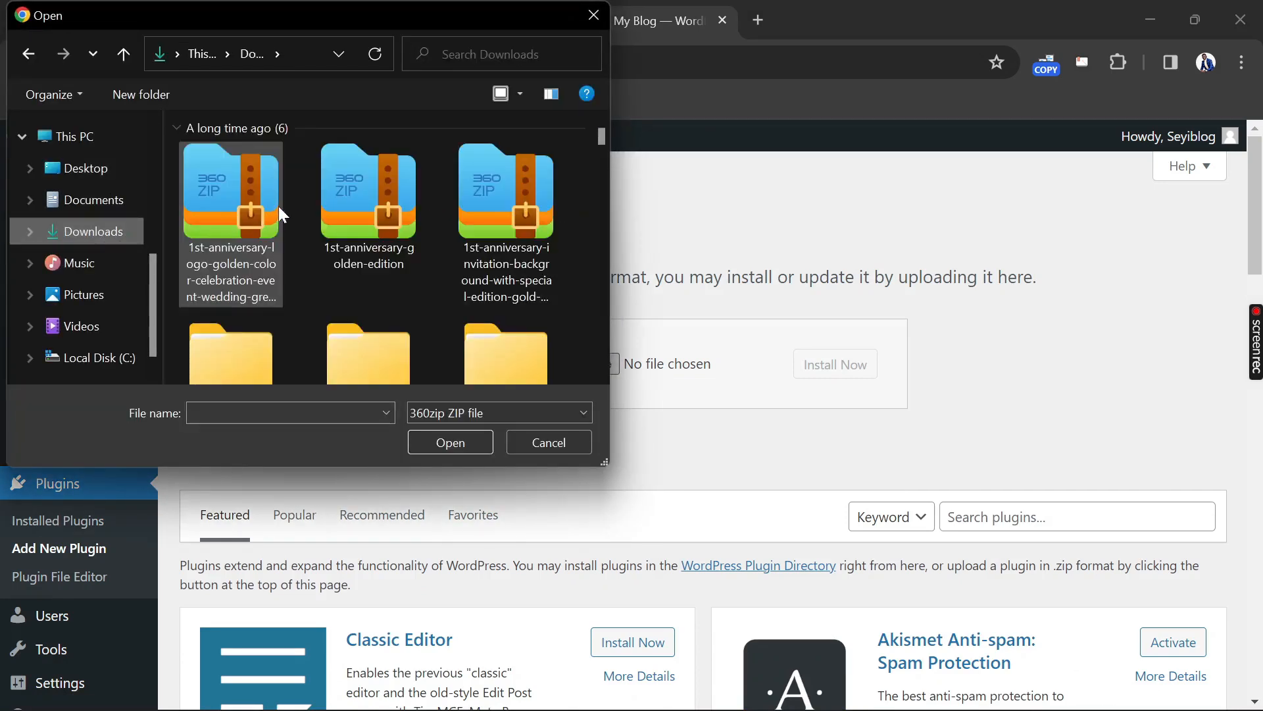
pyautogui.scroll(-5, 341, 226)
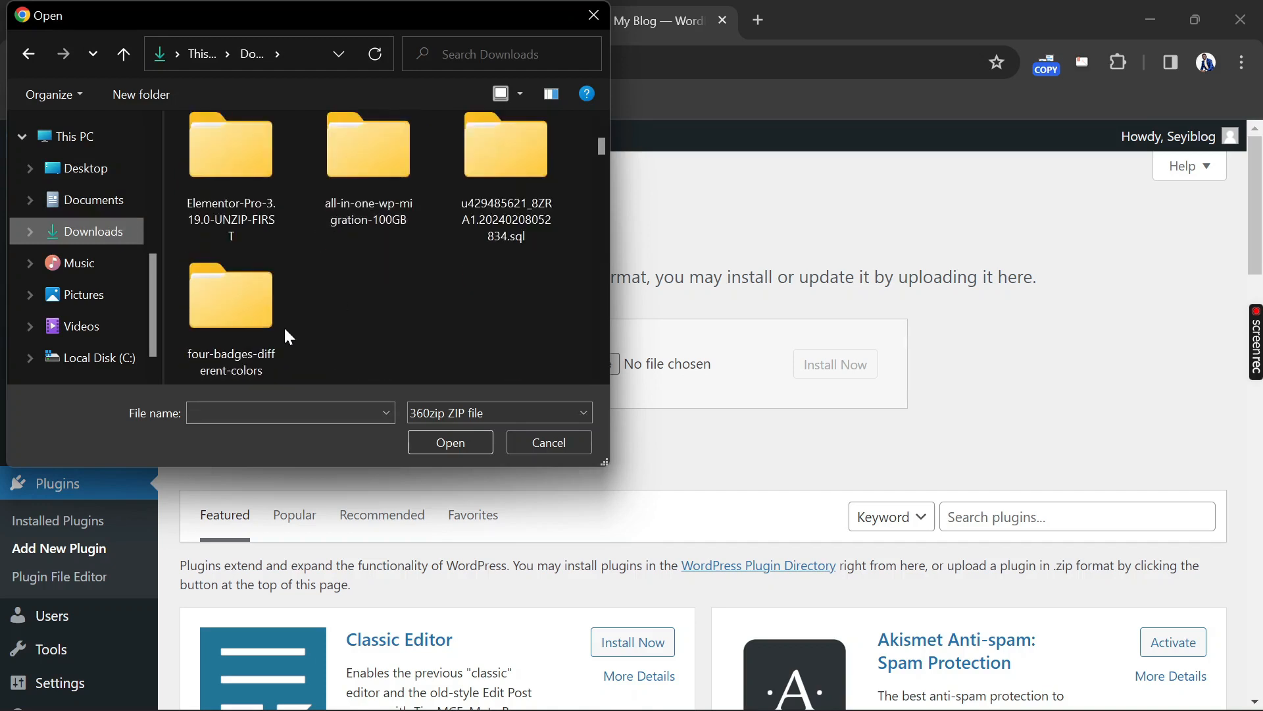
pyautogui.scroll(2, 283, 326)
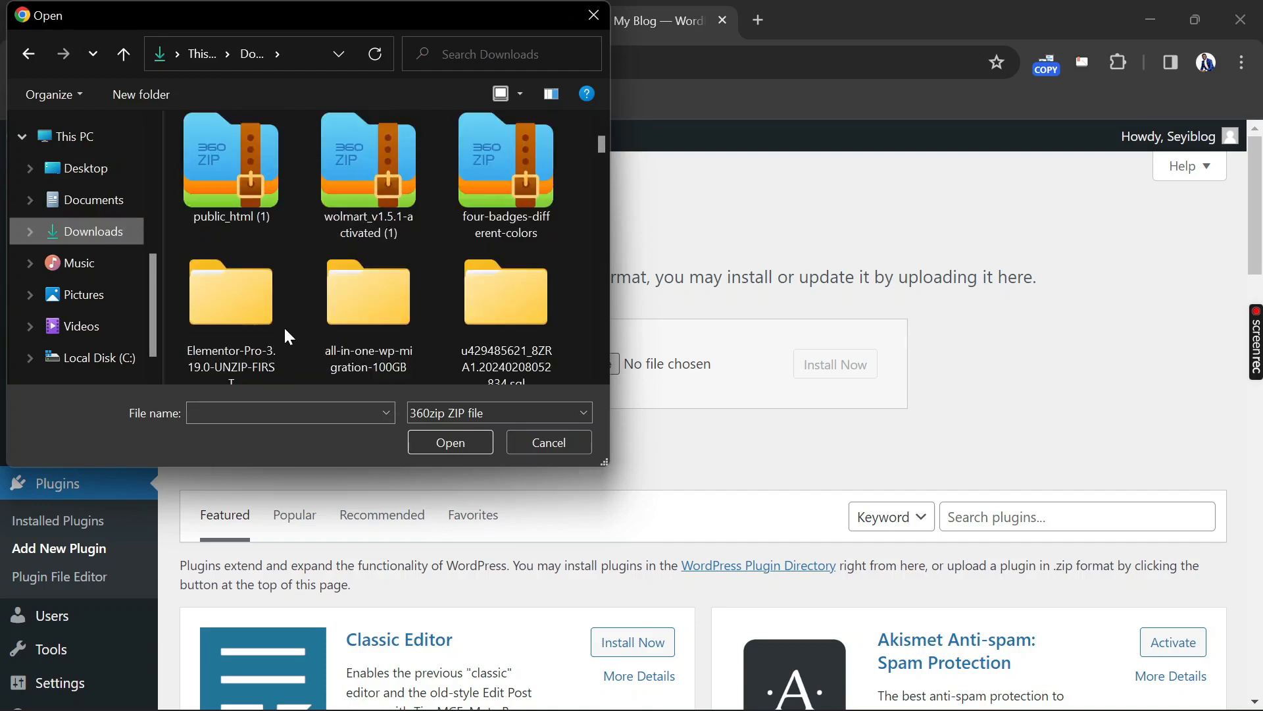
pyautogui.doubleClick(245, 306)
pyautogui.click(295, 223)
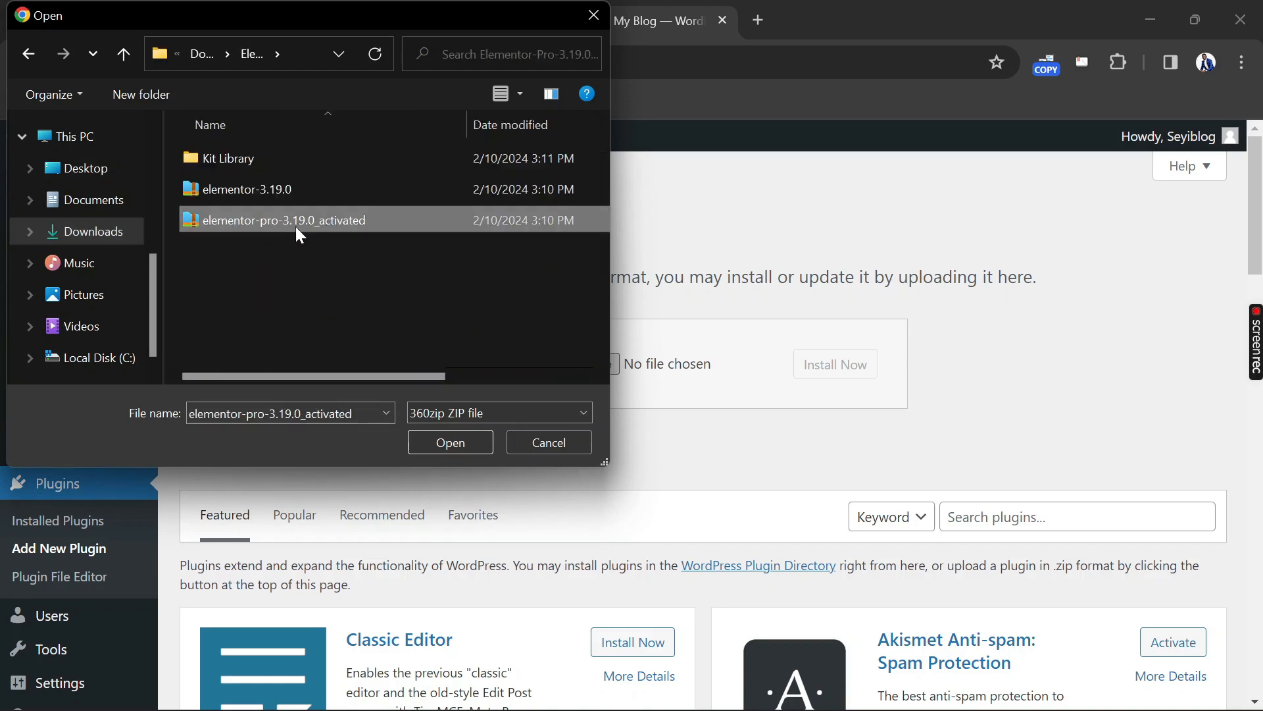
pyautogui.click(471, 448)
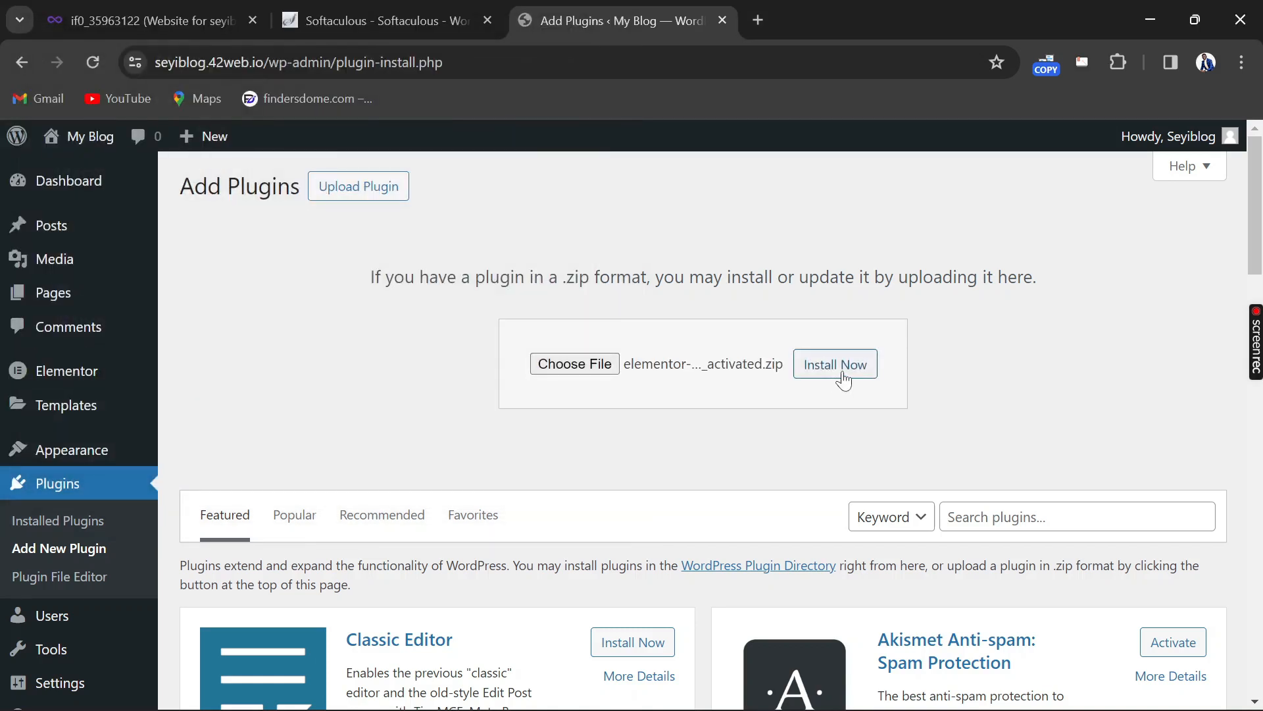
# Install the plugin from the chosen Elementor Pro zip file and activate it
pyautogui.click(842, 376)
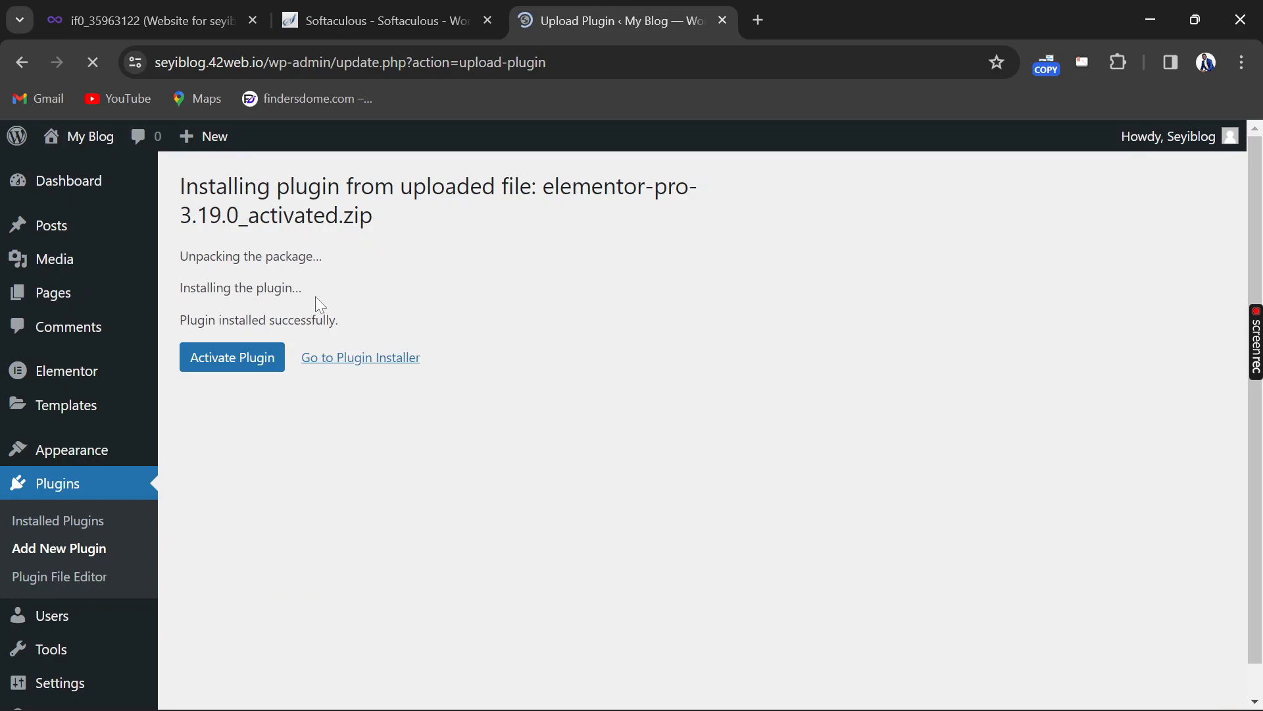
pyautogui.click(242, 366)
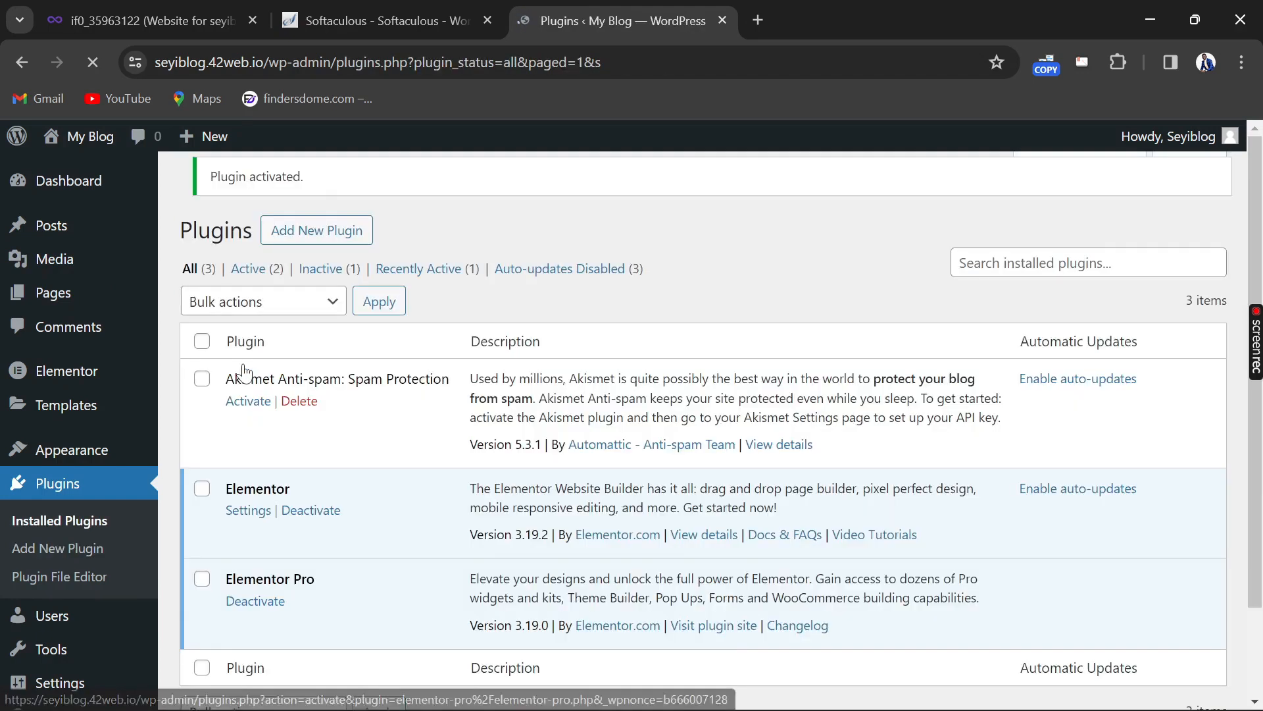
pyautogui.scroll(-2, 344, 377)
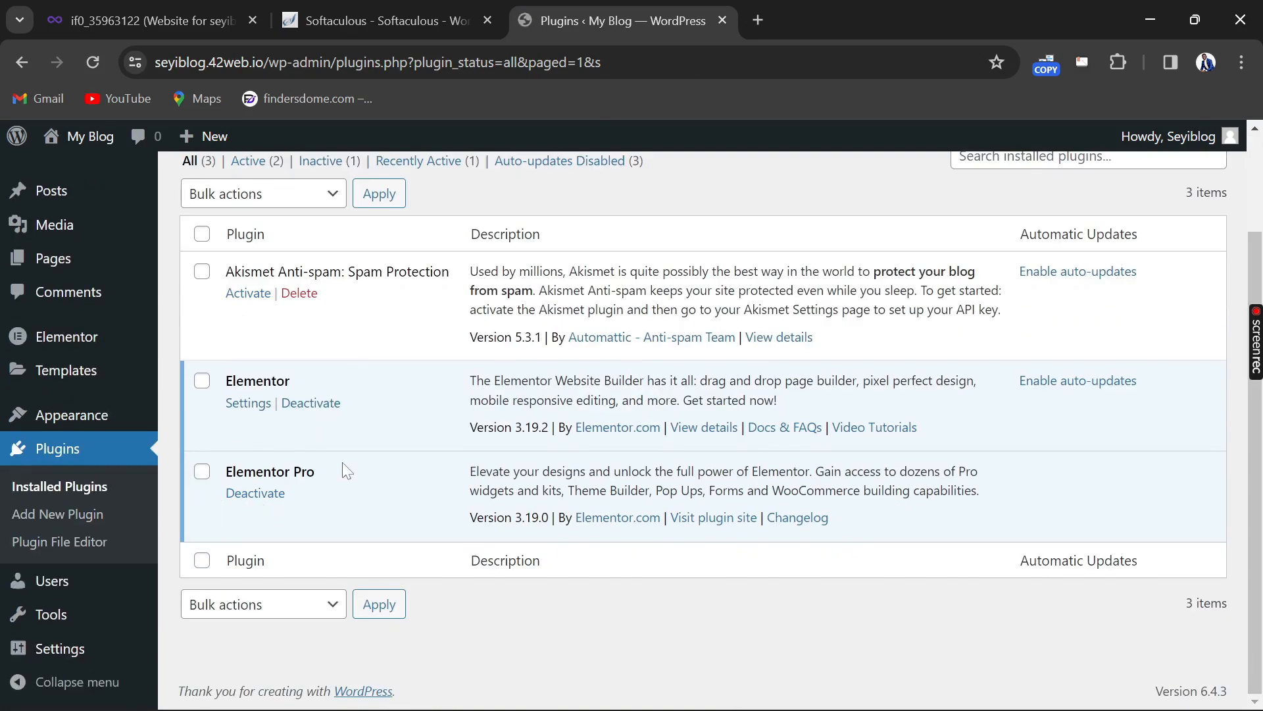
pyautogui.scroll(2, 342, 462)
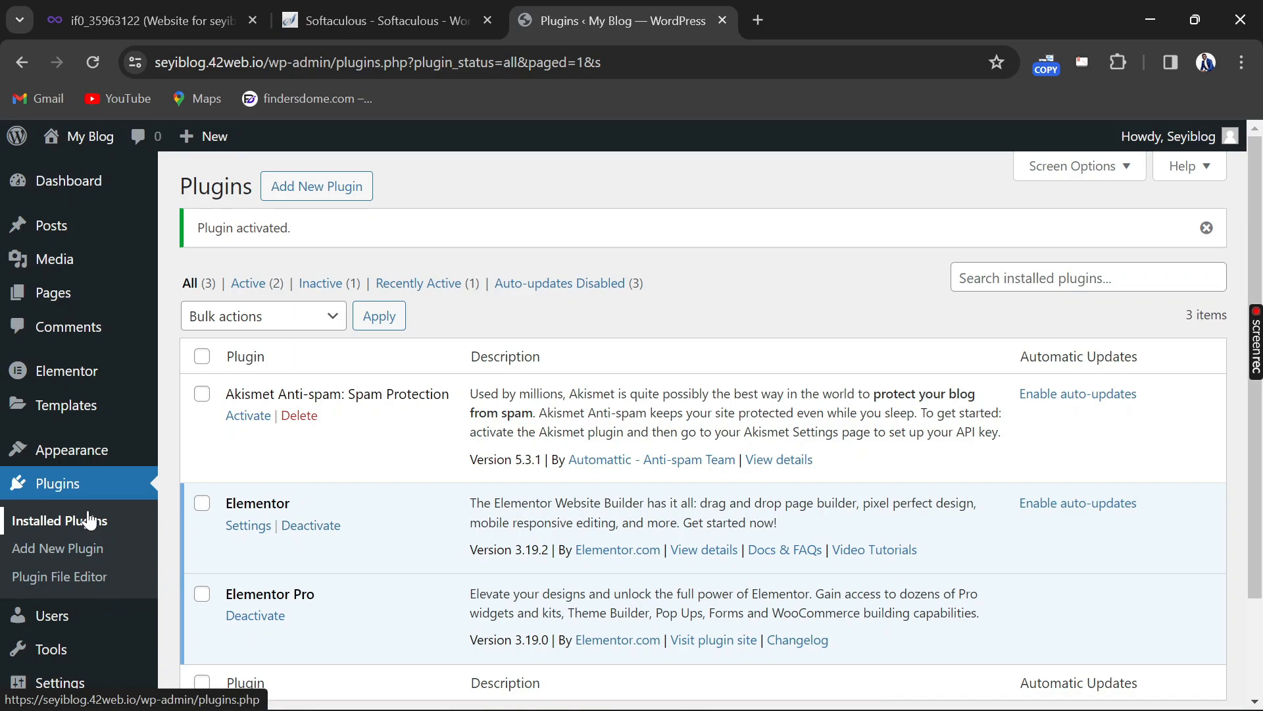
pyautogui.moveTo(309, 707)
pyautogui.scroll(-2, 82, 534)
pyautogui.scroll(1, 76, 541)
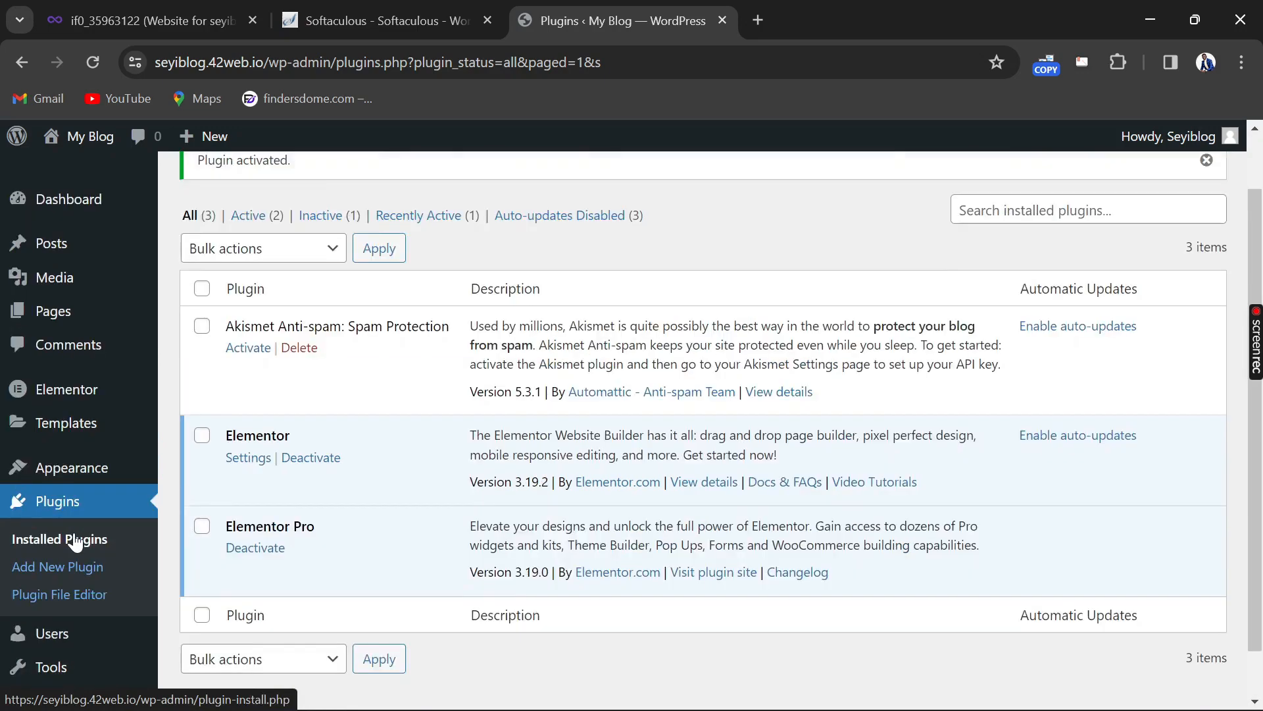
pyautogui.scroll(1, 76, 541)
# Go to the site's themes, start adding a new theme and search the theme directory for "blocksy"
pyautogui.moveTo(84, 454)
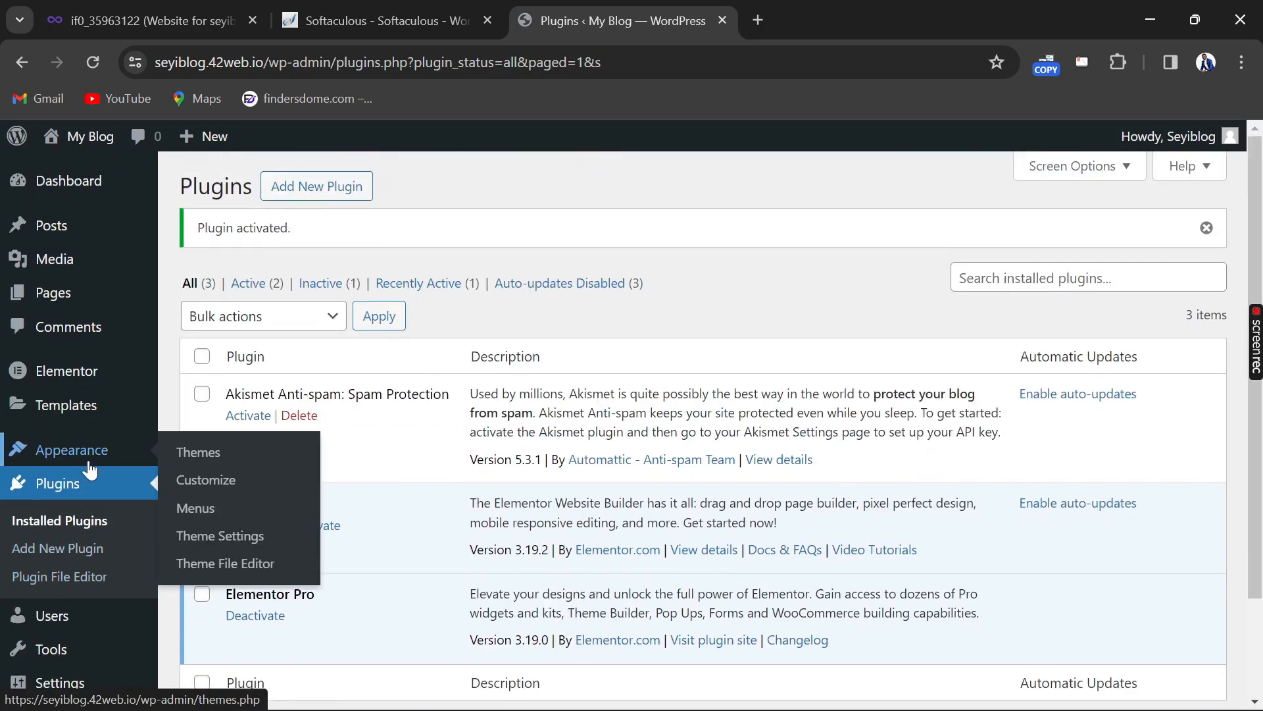
pyautogui.click(175, 462)
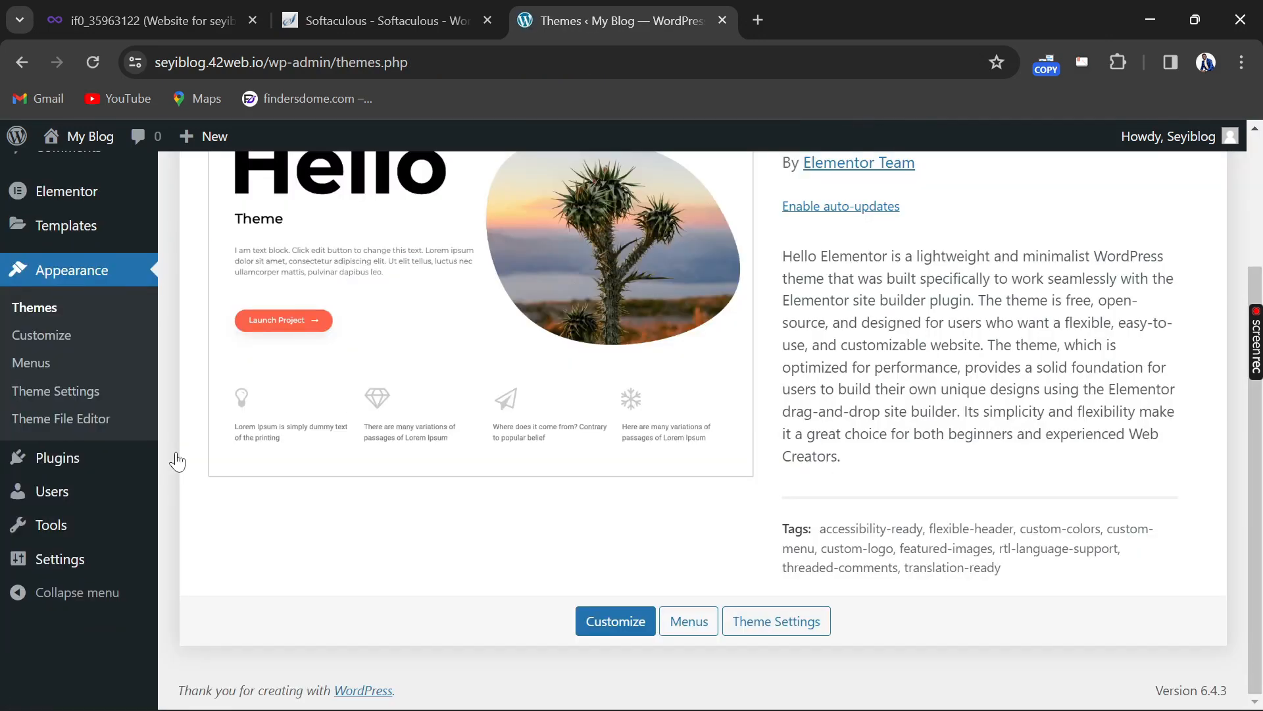
pyautogui.scroll(3, 369, 452)
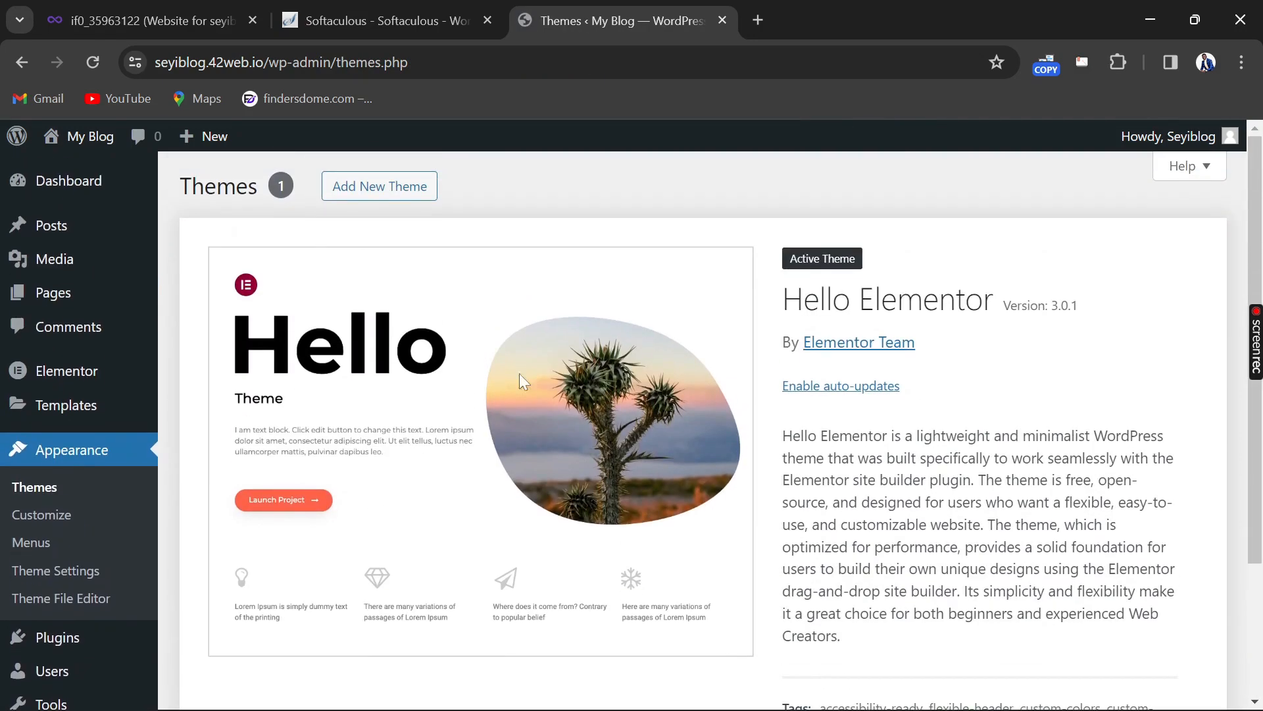
pyautogui.click(421, 196)
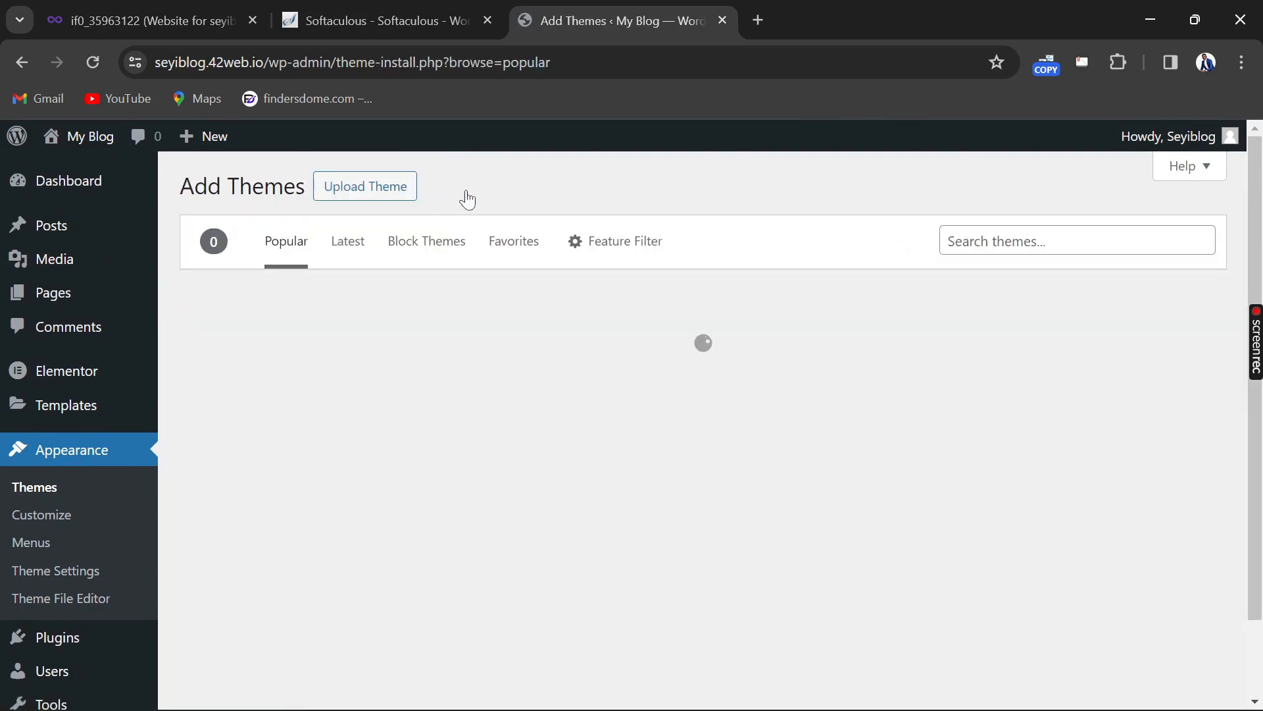
pyautogui.click(996, 240)
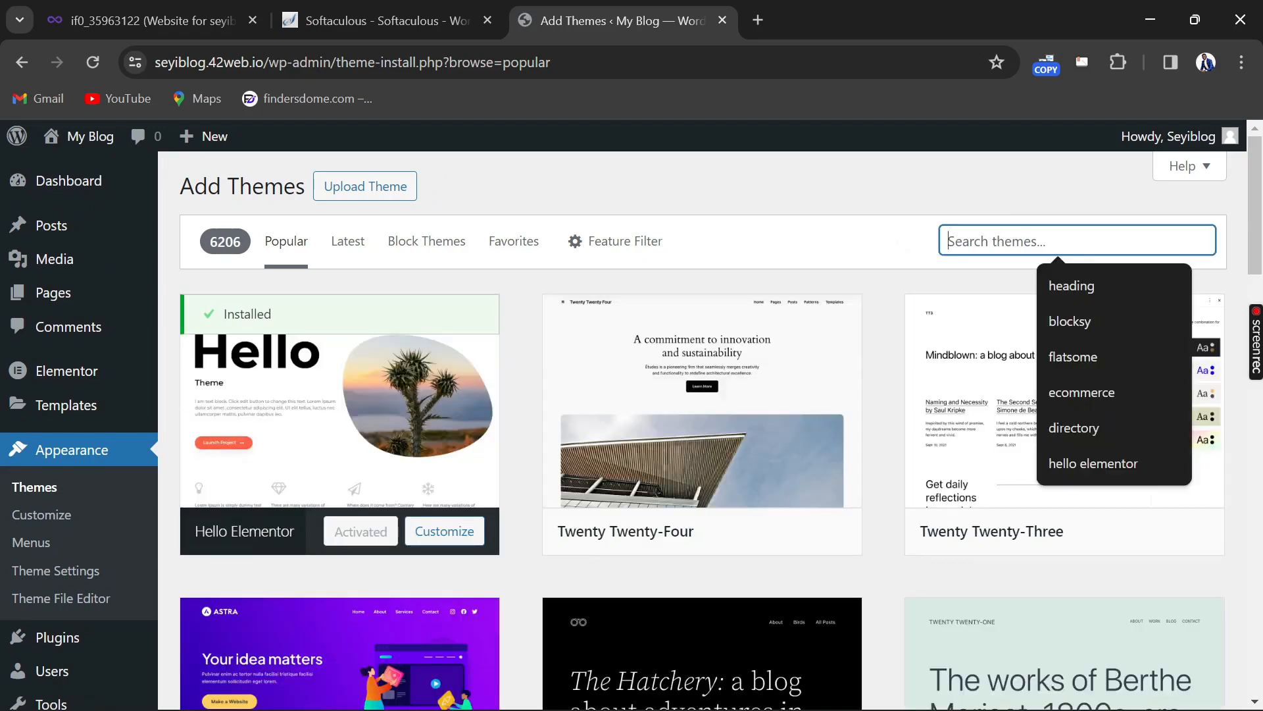
pyautogui.click(1059, 322)
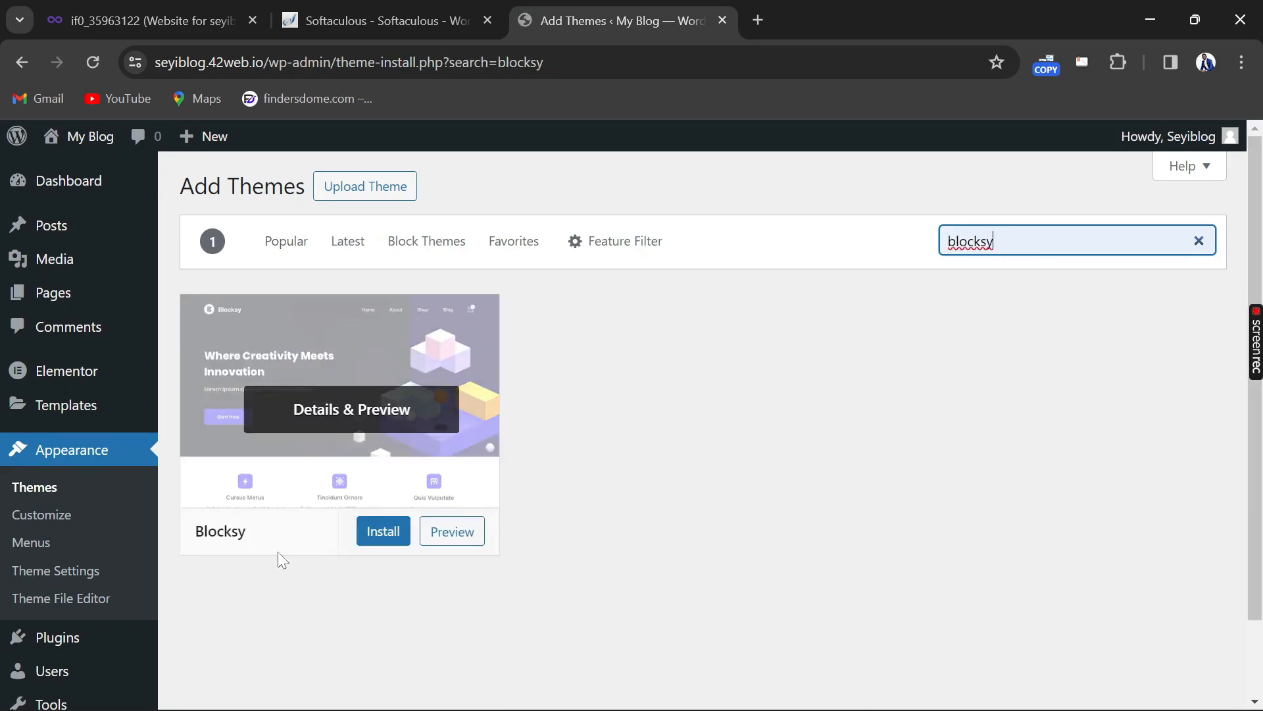
# Install the Blocksy theme from the search results and activate it on the site
pyautogui.click(373, 531)
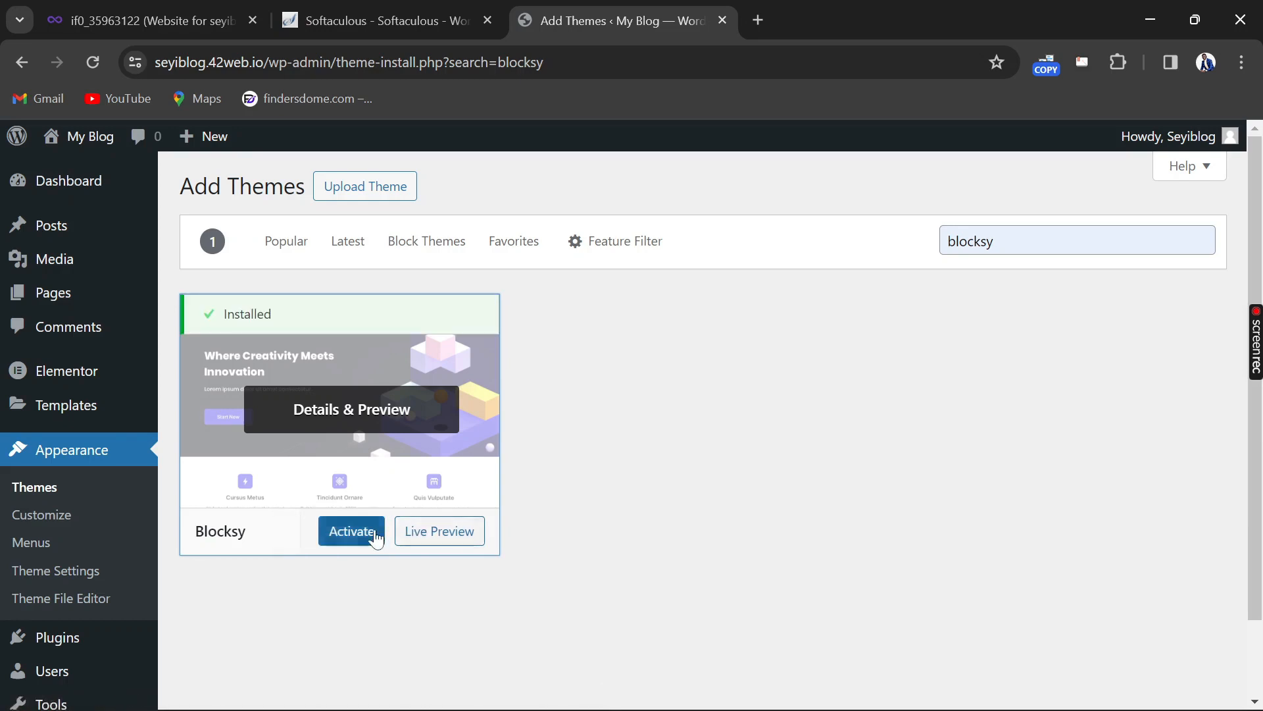
pyautogui.click(370, 537)
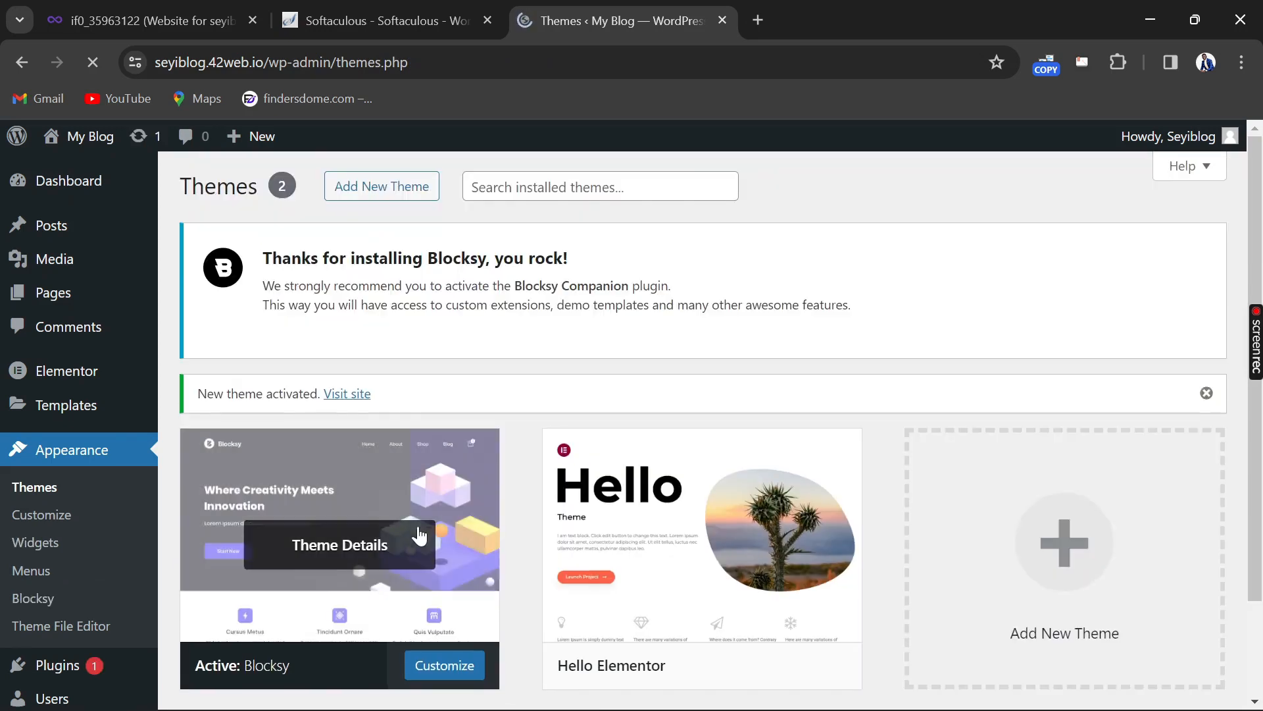
pyautogui.scroll(-2, 418, 533)
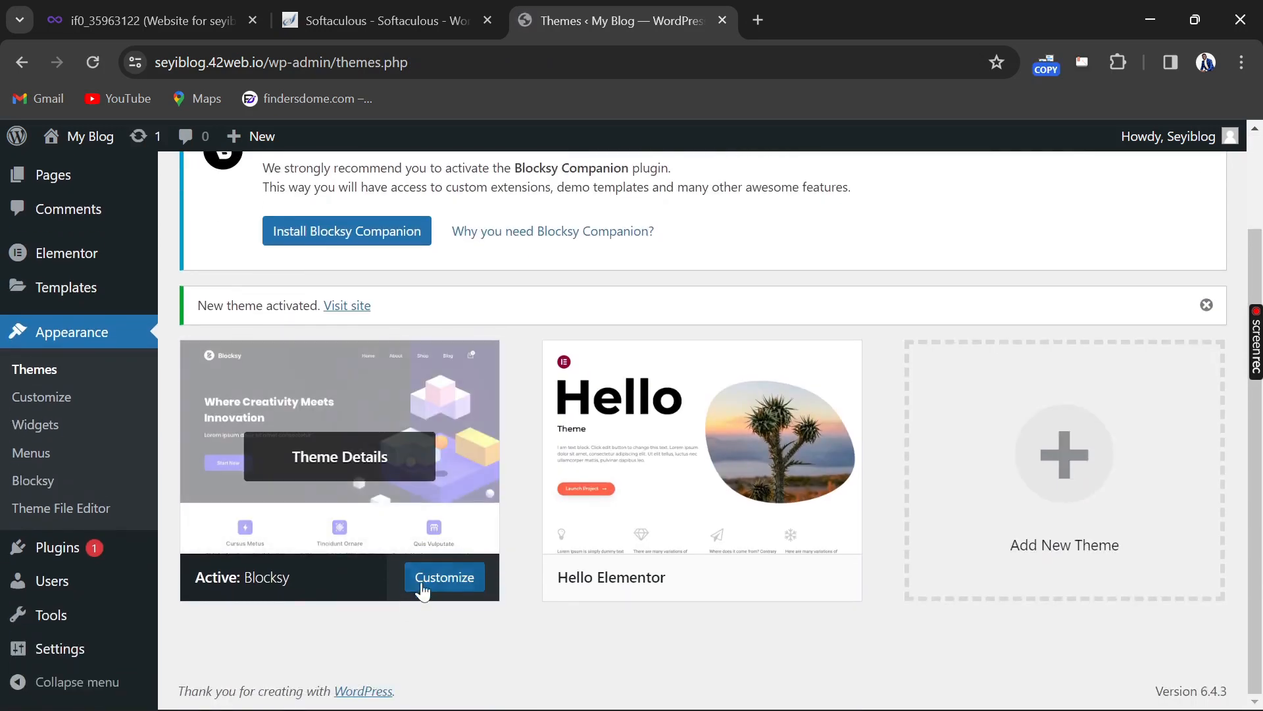
# Install the recommended Blocksy Companion plugin from the notice on the Themes page
pyautogui.scroll(2, 445, 564)
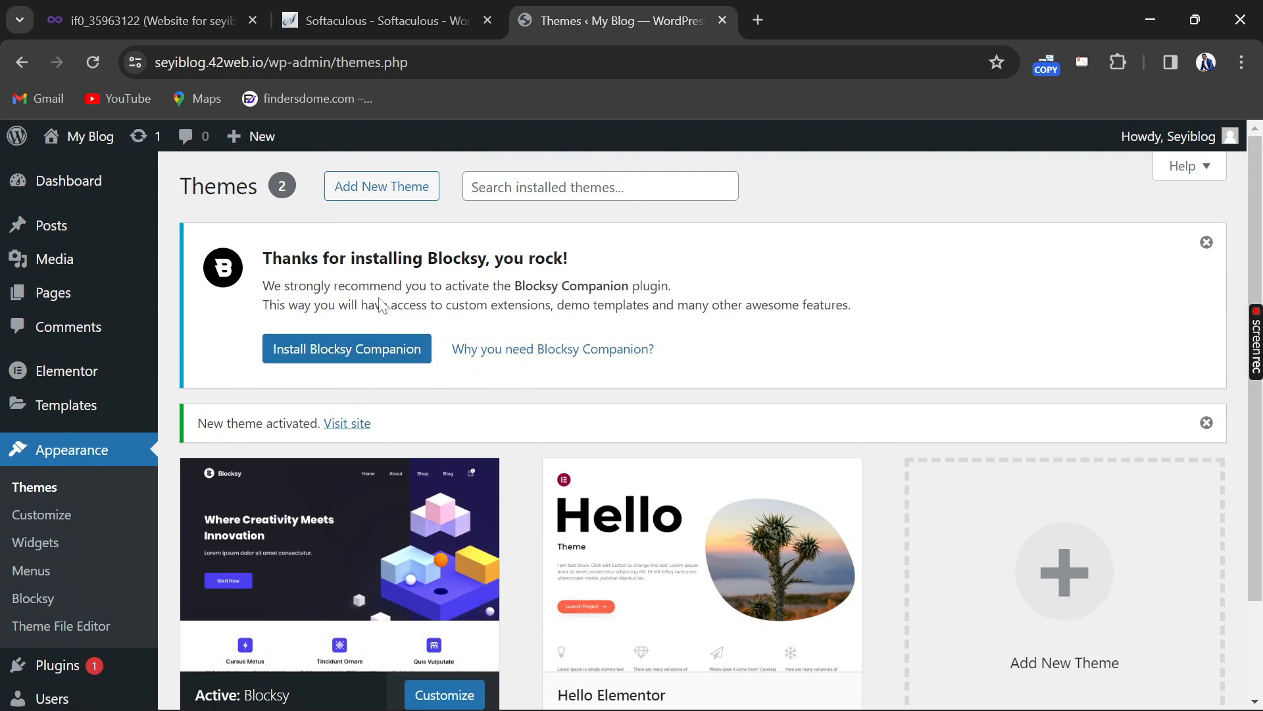
pyautogui.click(336, 356)
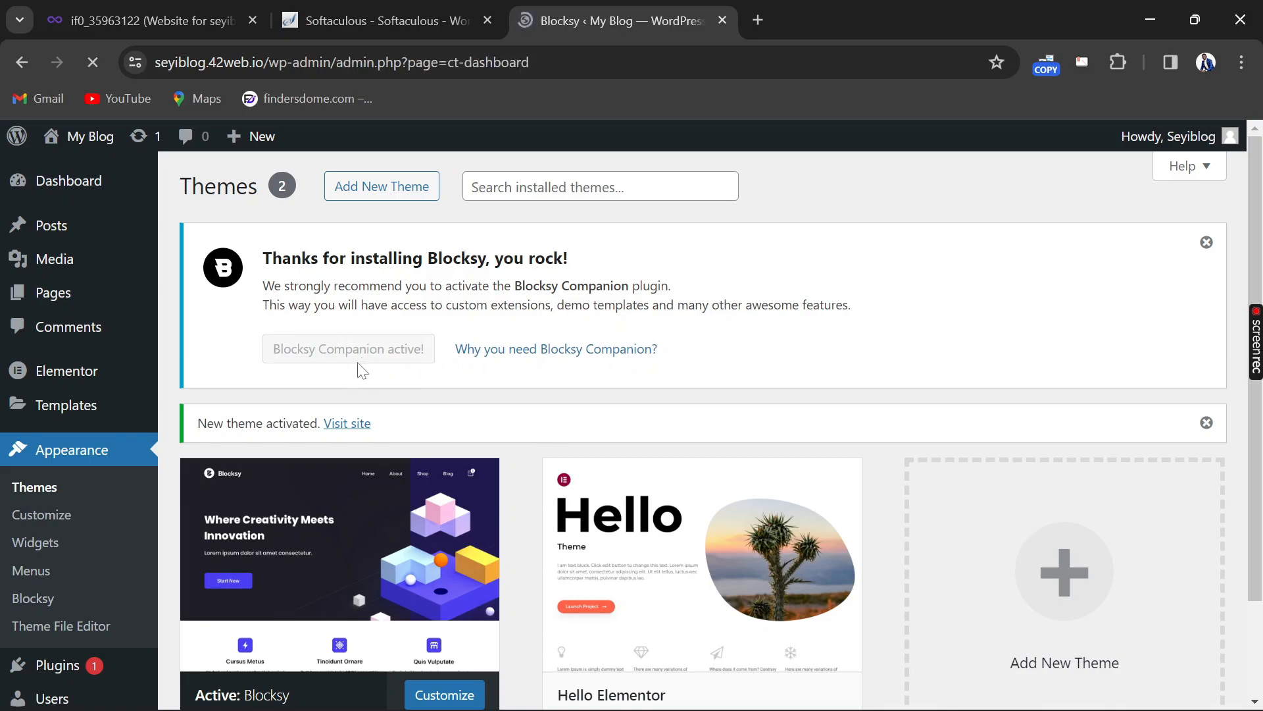
pyautogui.scroll(-2, 507, 378)
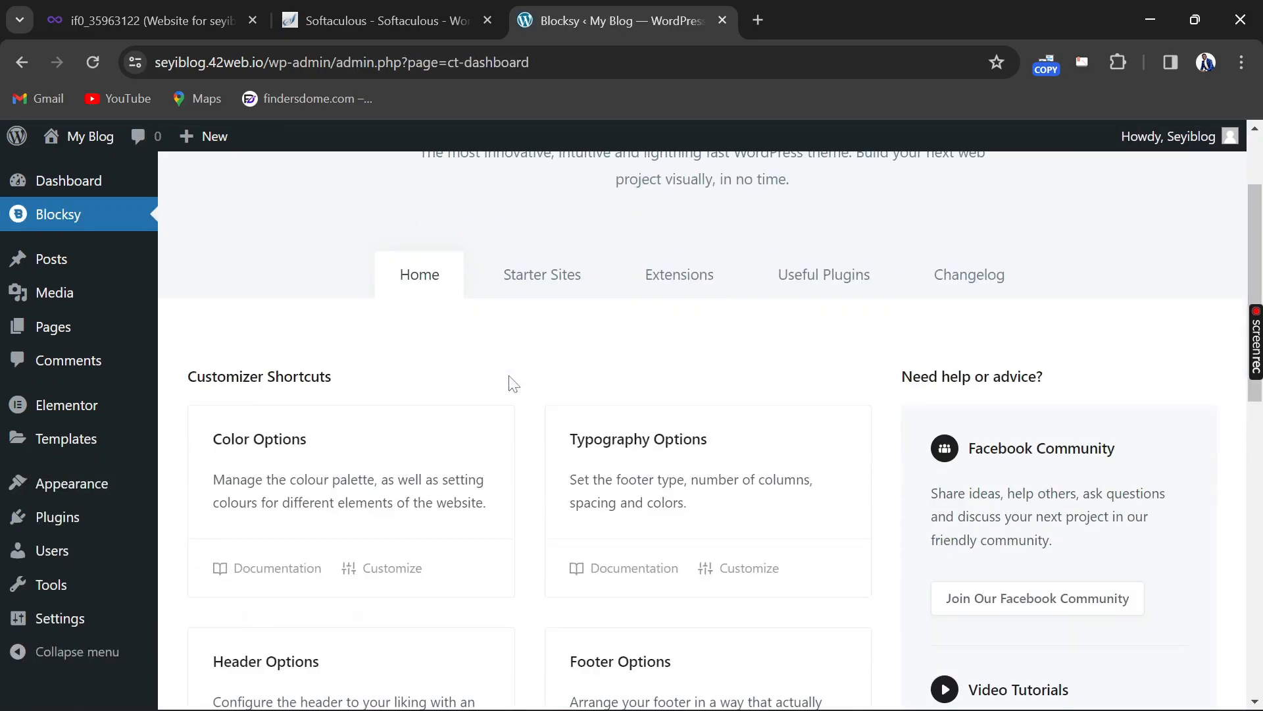
# Open Blocksy's starter sites and browse the available templates
pyautogui.click(550, 283)
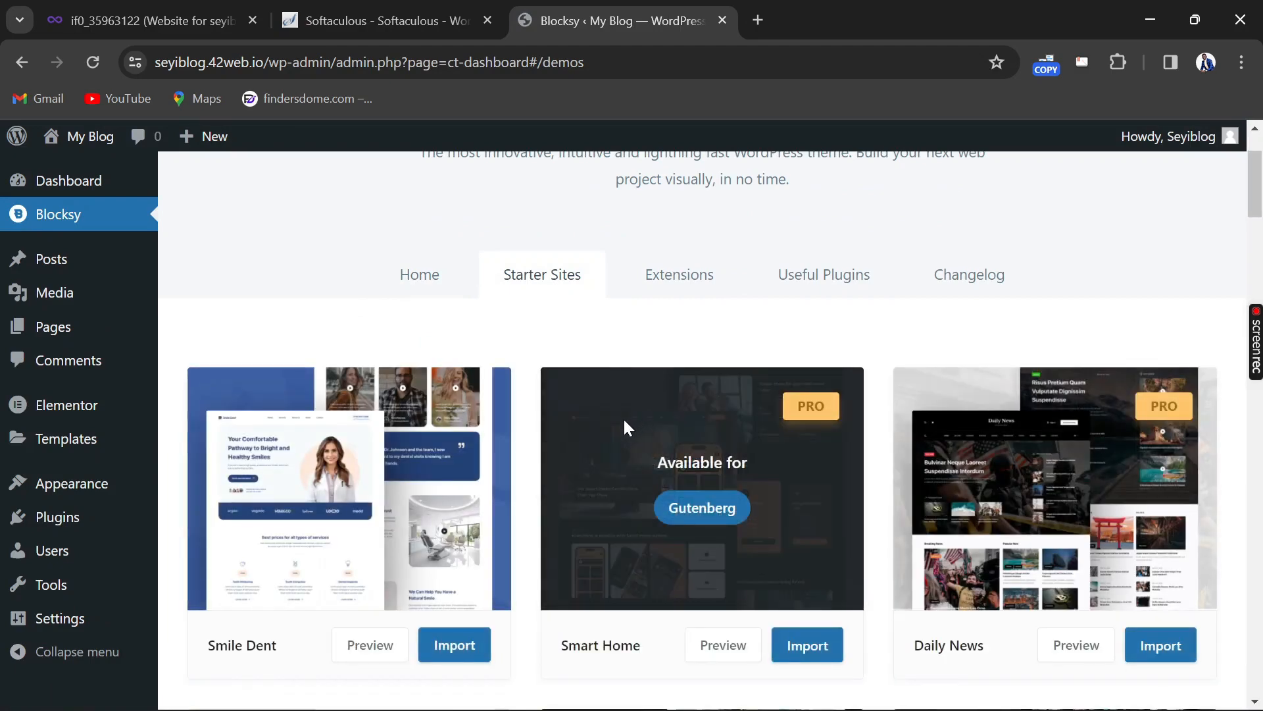
pyautogui.scroll(-4, 626, 423)
pyautogui.scroll(-4, 623, 421)
pyautogui.scroll(8, 623, 418)
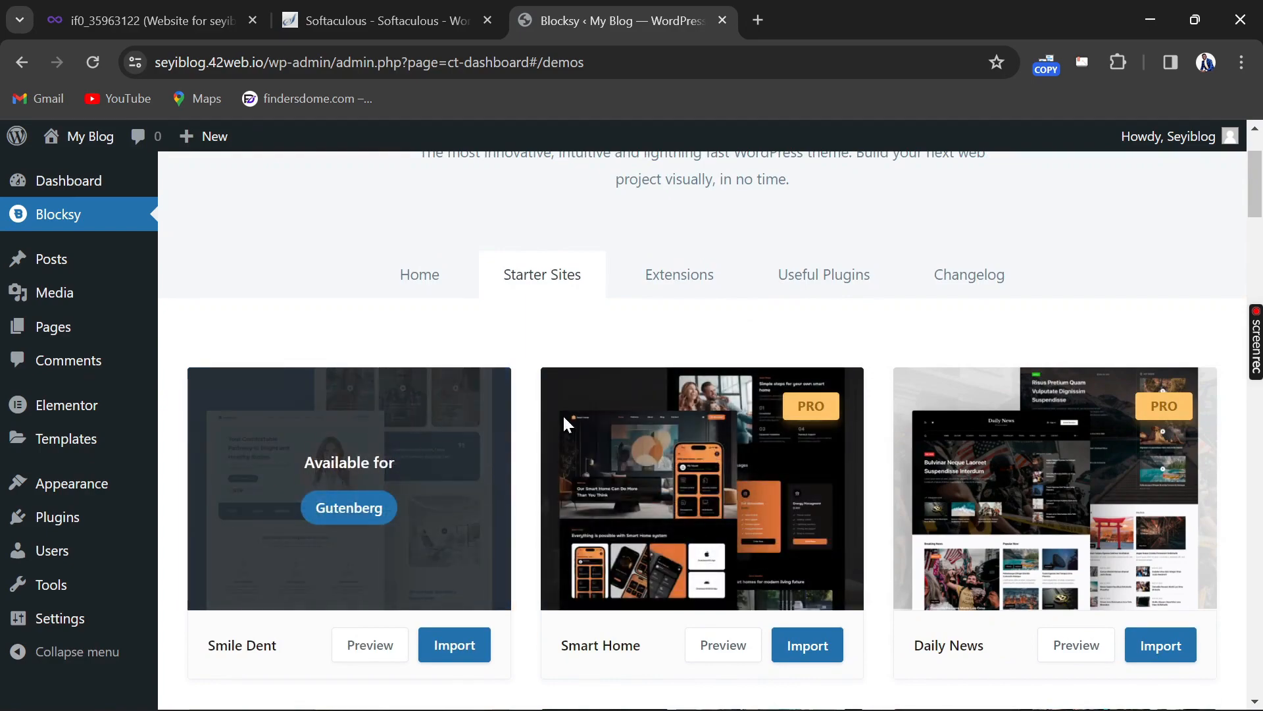
pyautogui.scroll(-2, 661, 411)
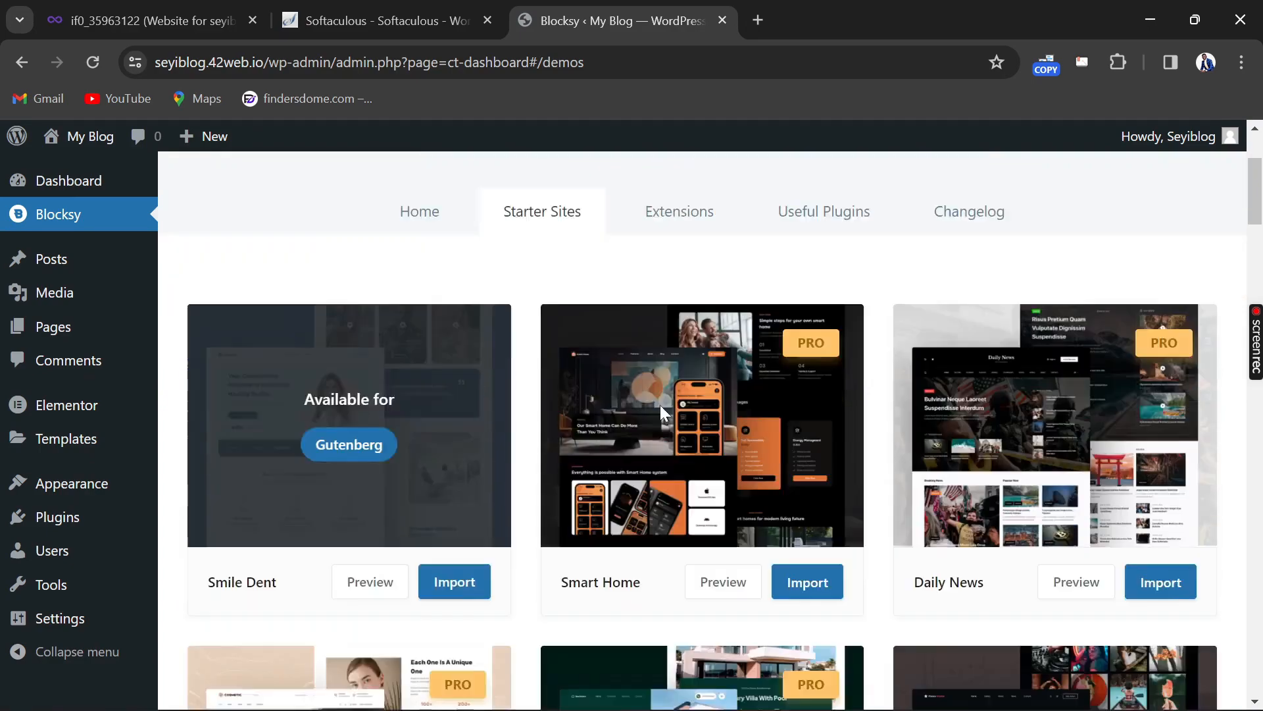
# Look through the rest of the Blocksy starter sites down to the end of the list, checking which page builders they support
pyautogui.scroll(-5, 660, 411)
pyautogui.scroll(-2, 1017, 429)
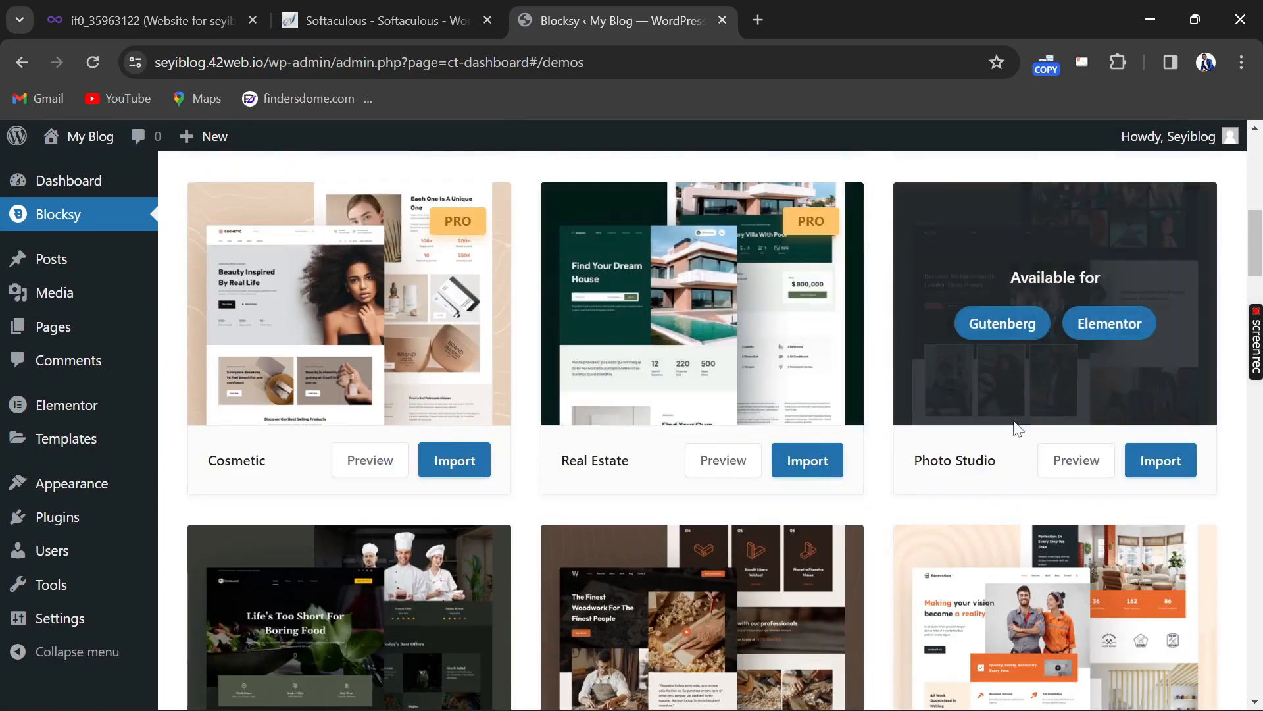
pyautogui.scroll(-2, 456, 469)
pyautogui.scroll(-2, 574, 400)
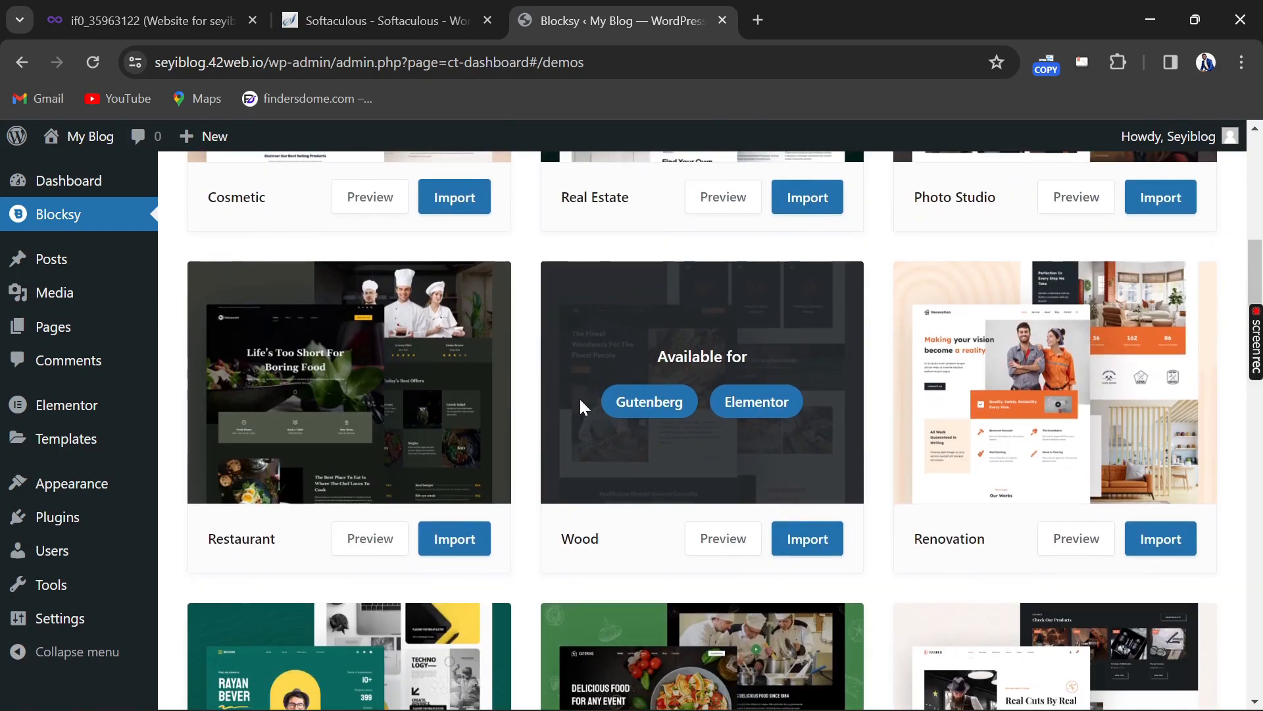
pyautogui.scroll(-4, 571, 396)
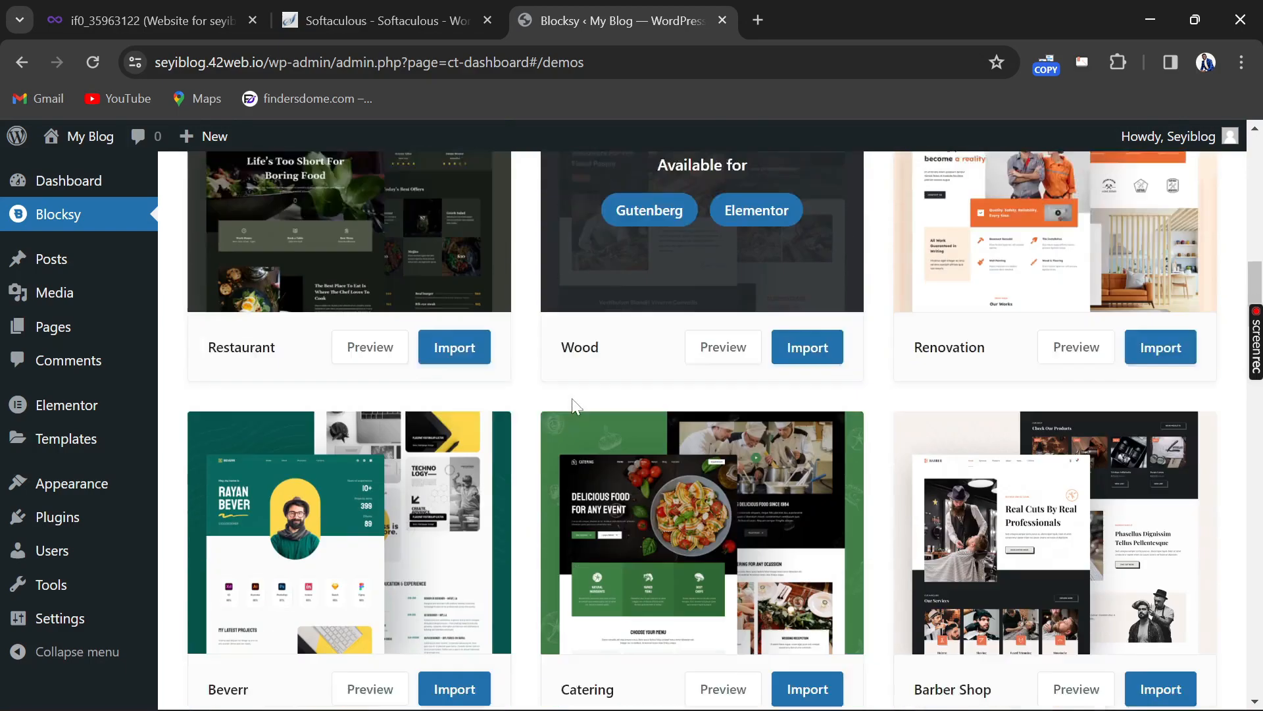
pyautogui.scroll(-6, 572, 396)
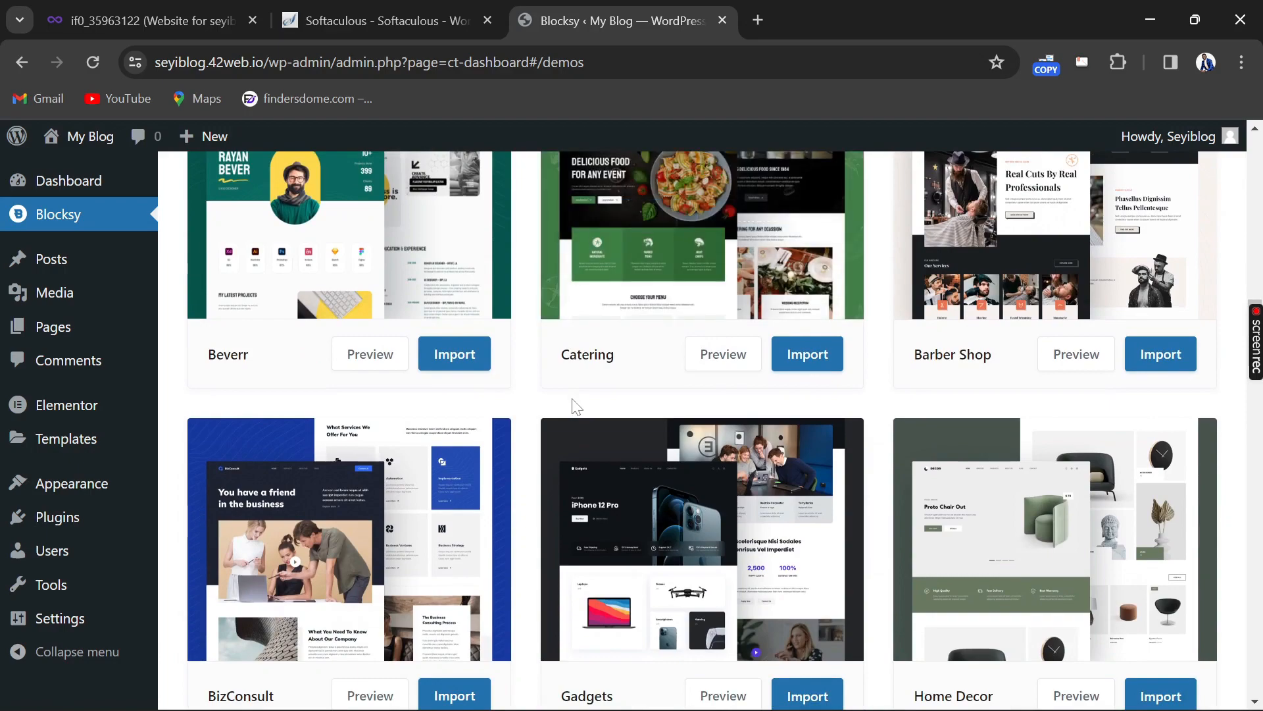
pyautogui.scroll(-4, 571, 396)
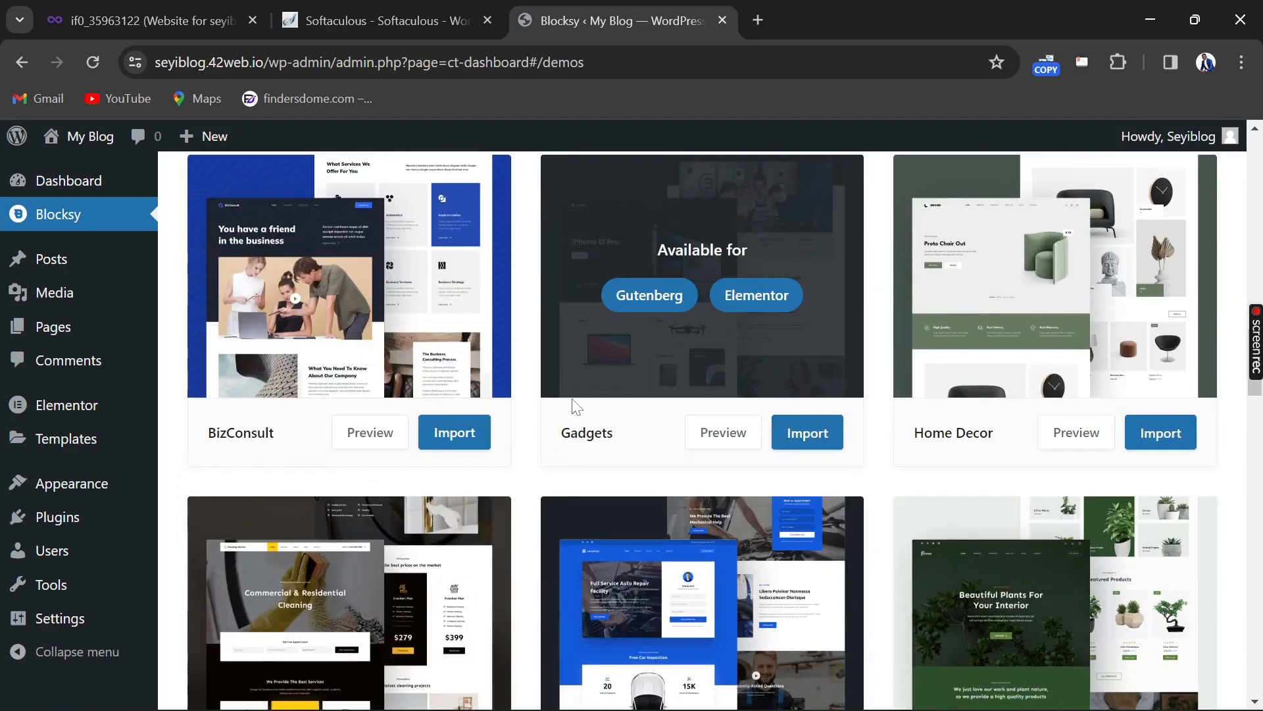
pyautogui.scroll(-6, 571, 398)
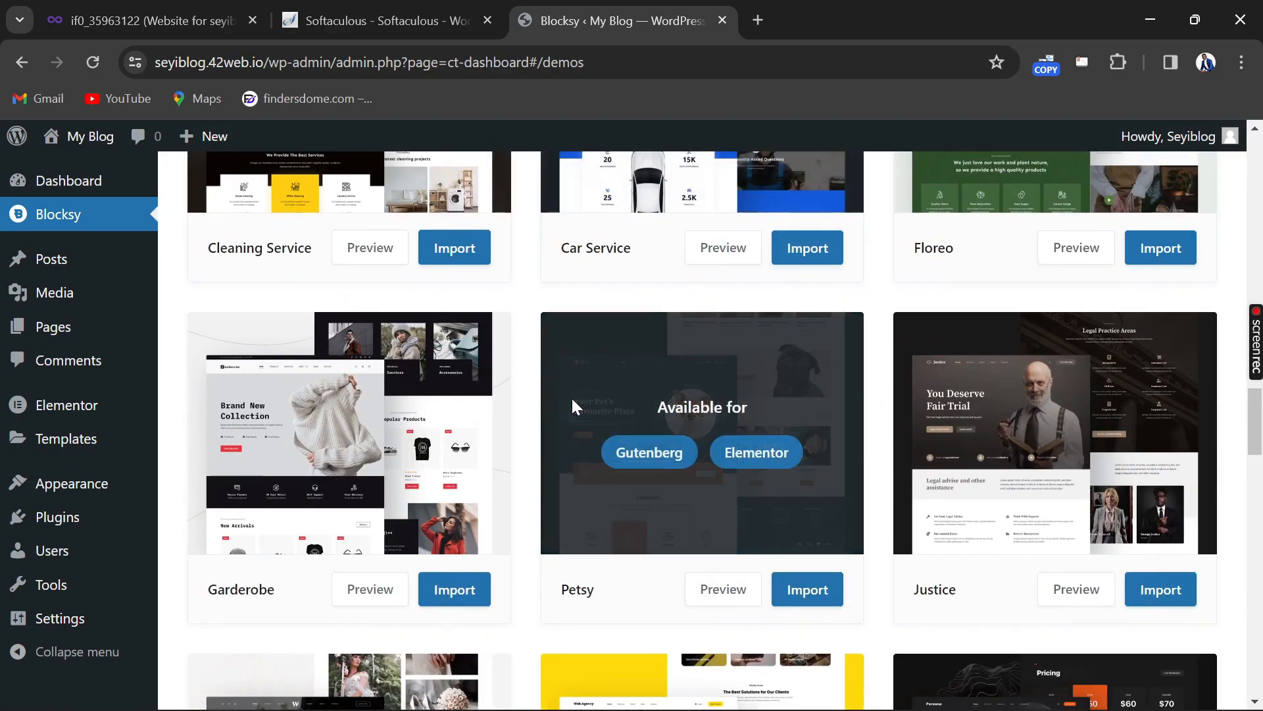
pyautogui.scroll(-10, 571, 396)
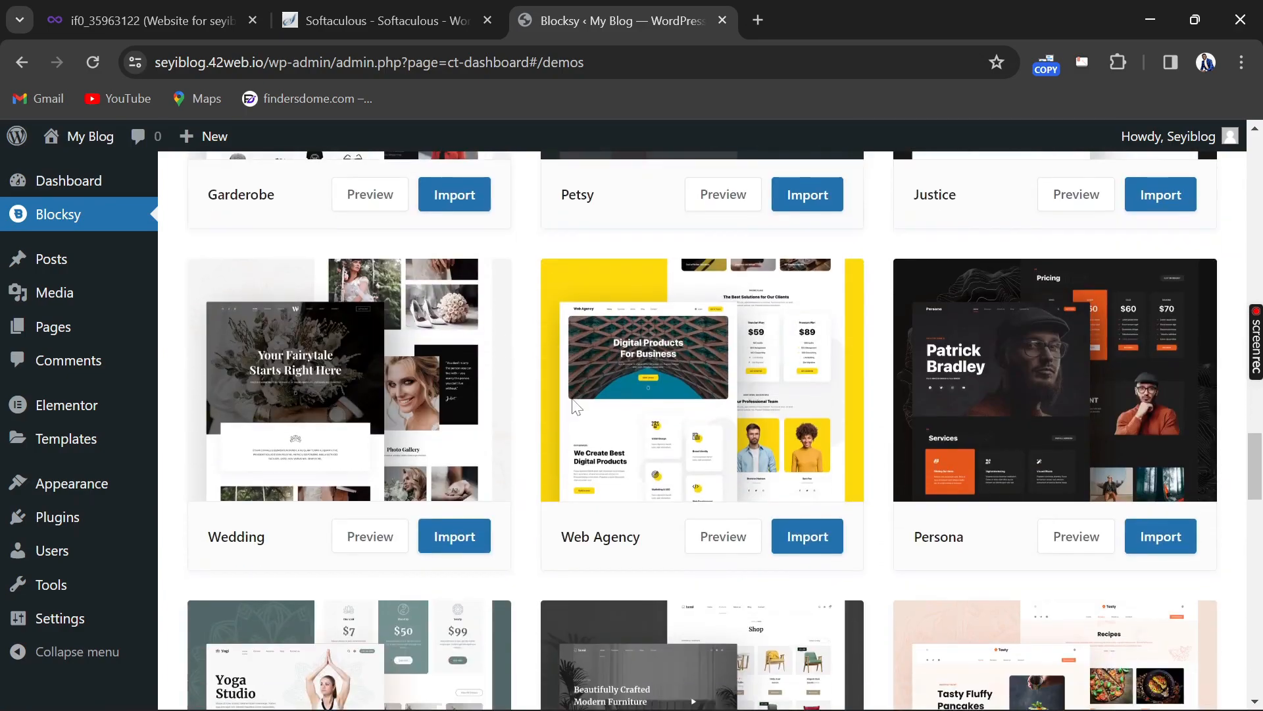
pyautogui.scroll(-20, 572, 399)
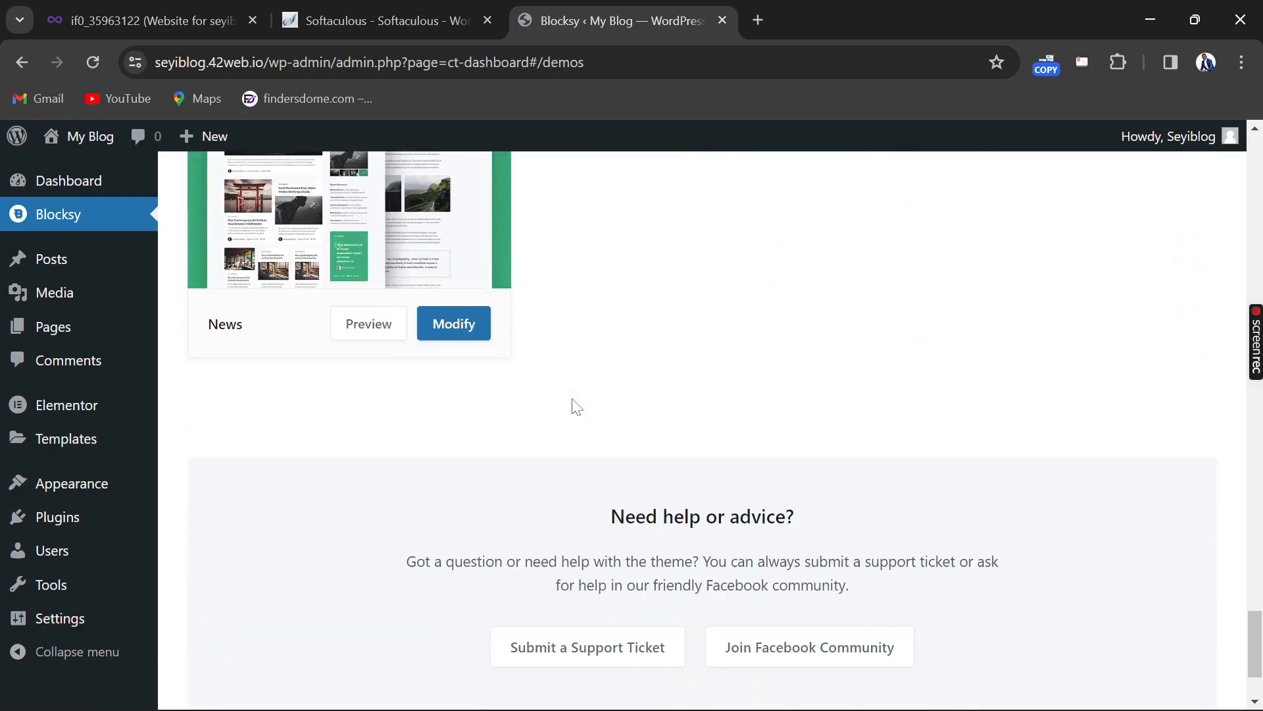
pyautogui.scroll(3, 577, 408)
pyautogui.scroll(2, 574, 407)
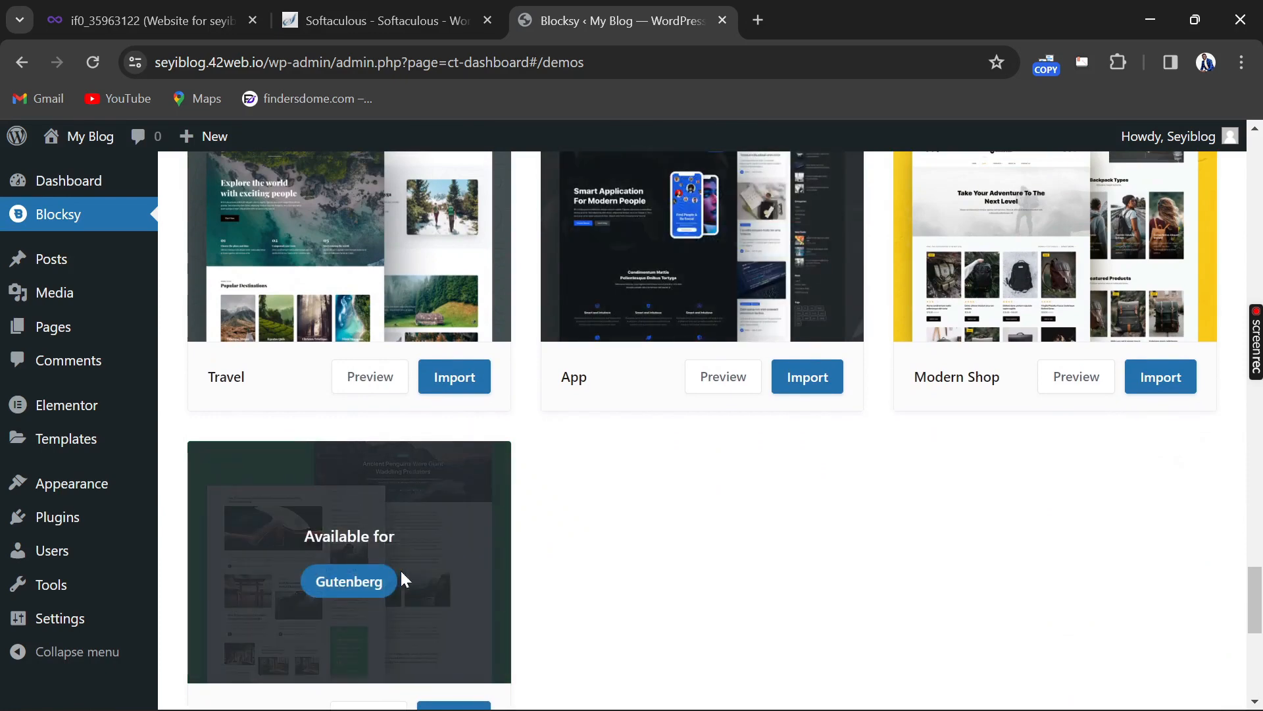
# Import the App starter site and open the finished website
pyautogui.rightClick(445, 579)
pyautogui.click(609, 606)
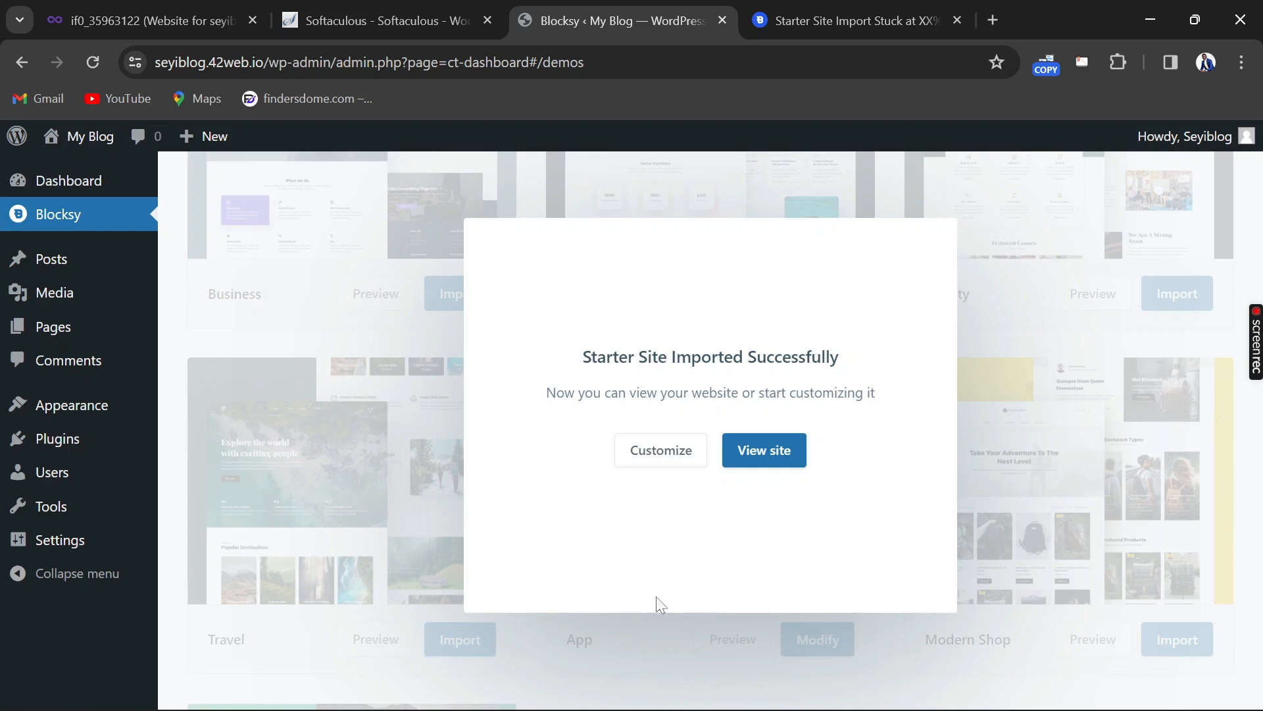
pyautogui.click(750, 460)
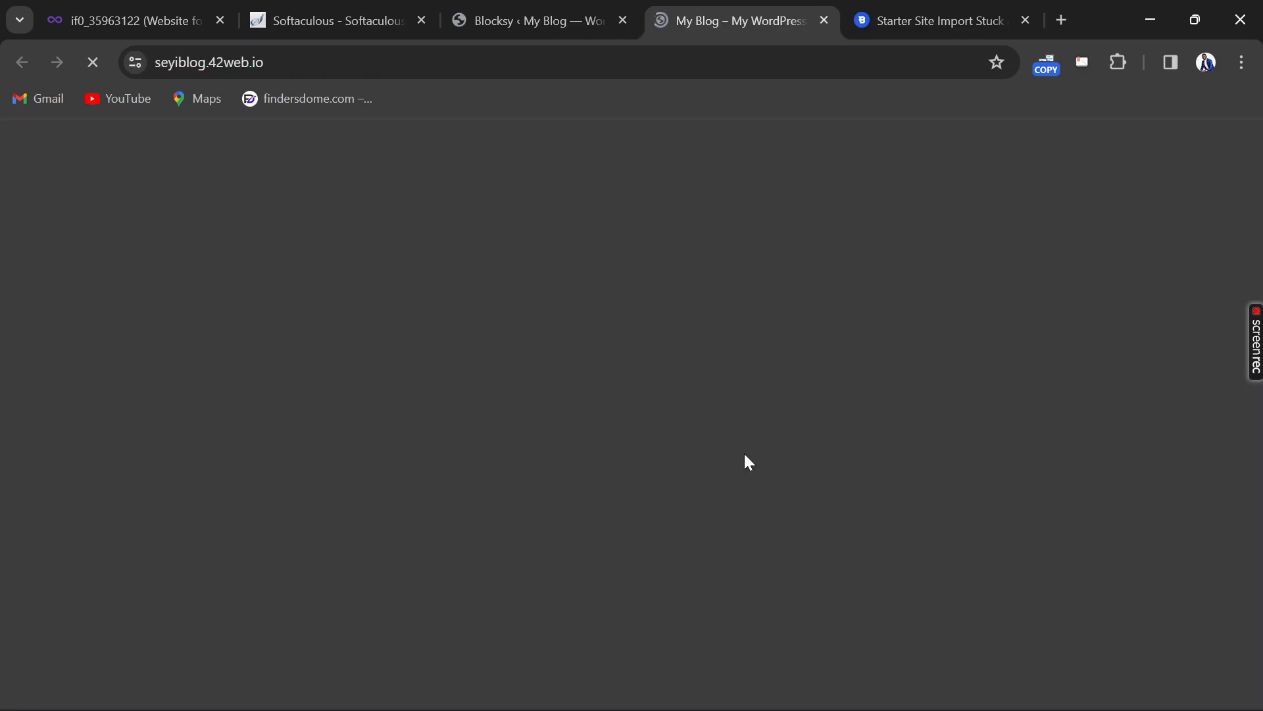
# Examine the imported home page from the hero section down to the footer and return to its start
pyautogui.scroll(-10, 680, 354)
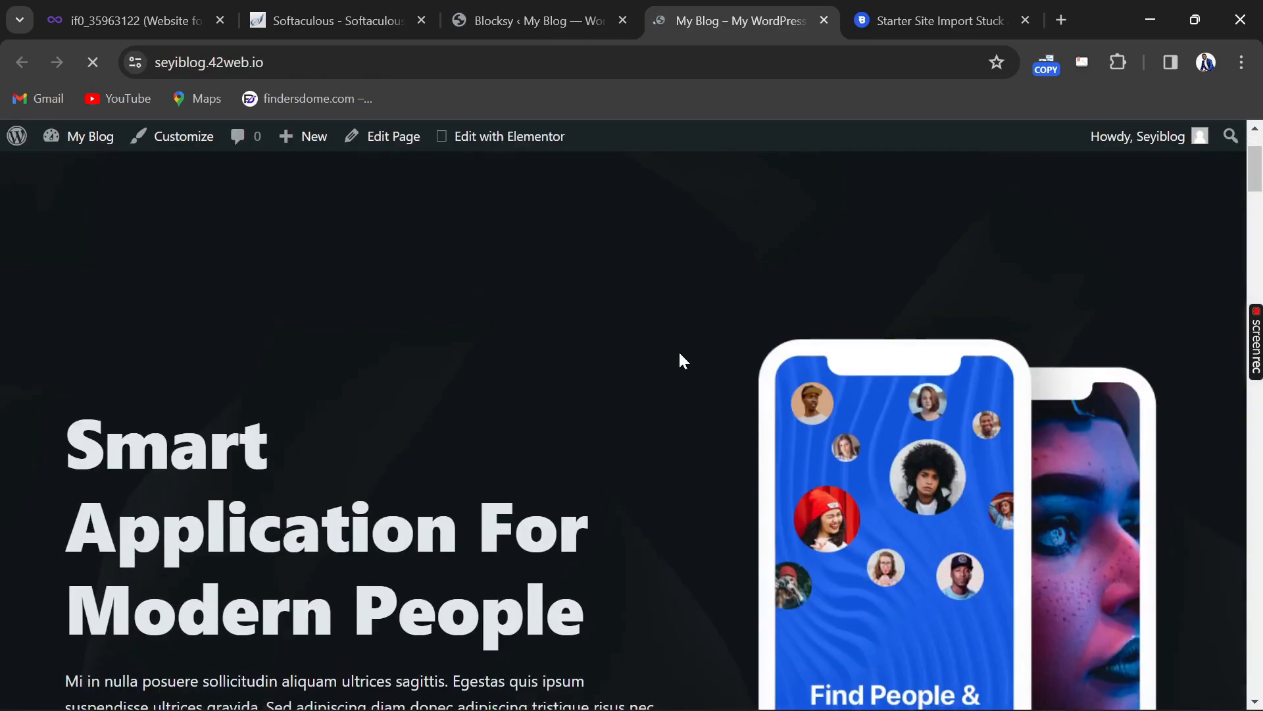
pyautogui.scroll(-12, 689, 362)
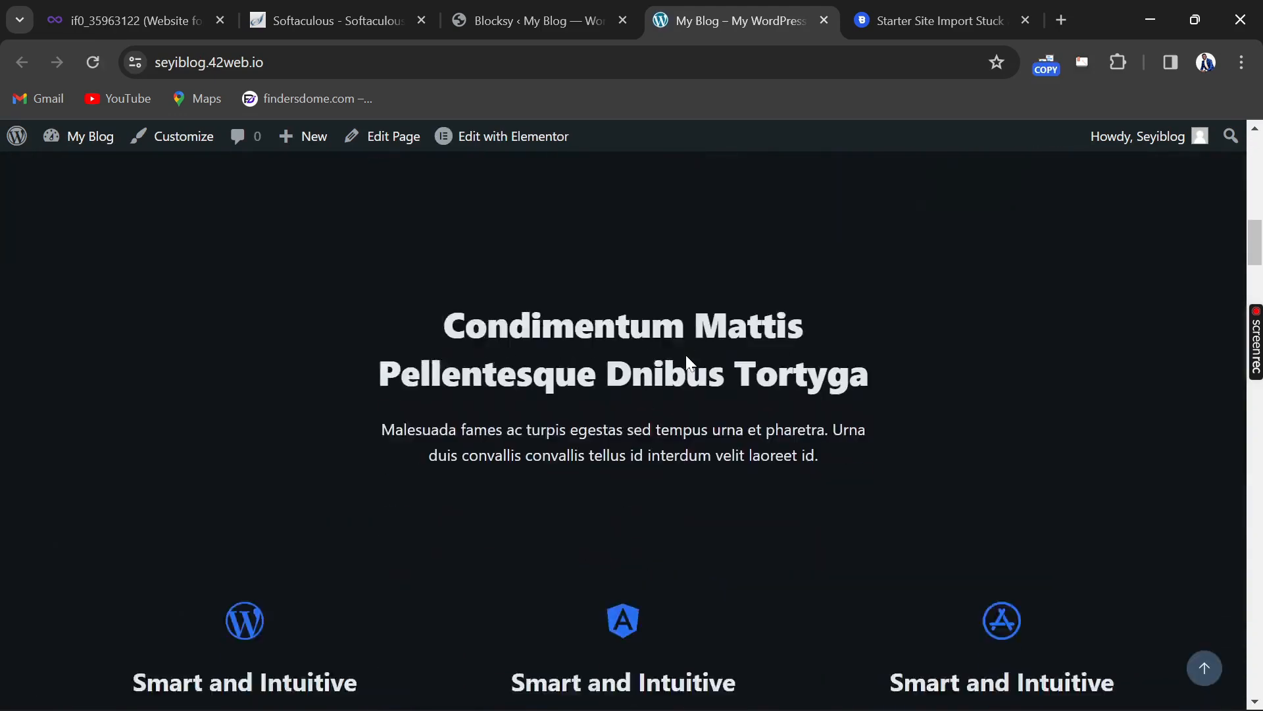
pyautogui.scroll(-10, 692, 362)
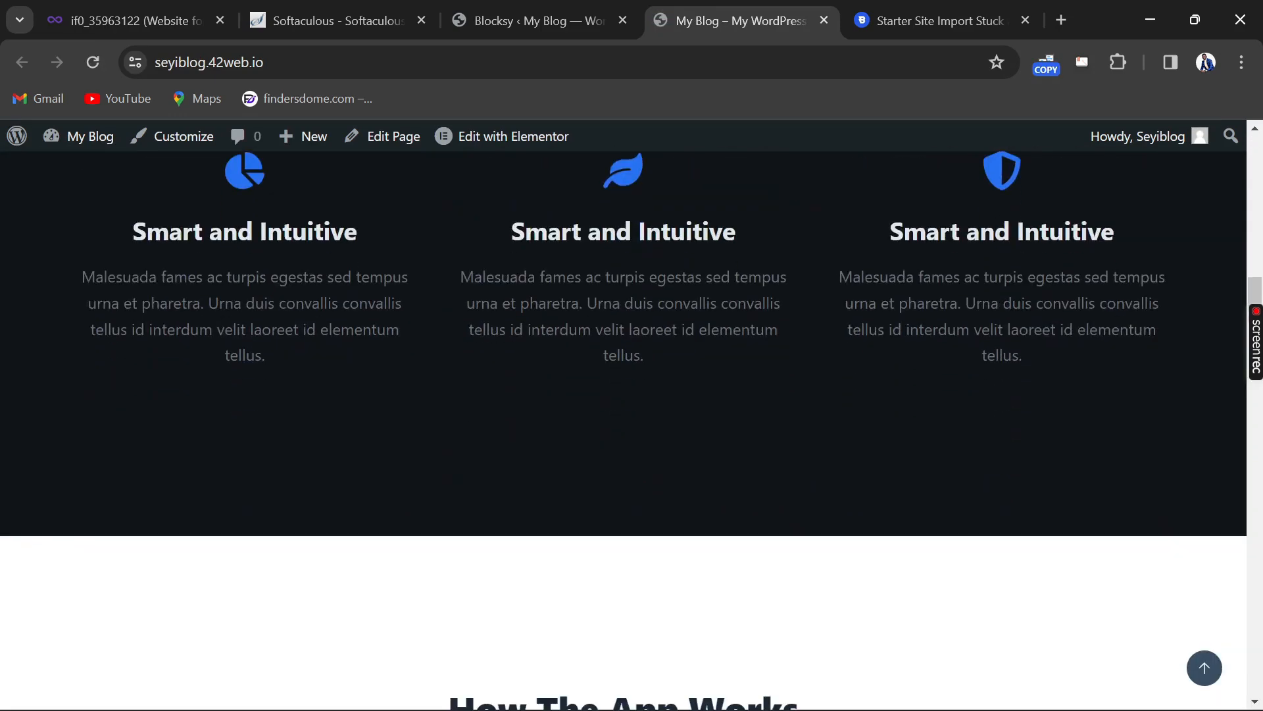
pyautogui.scroll(-15, 693, 362)
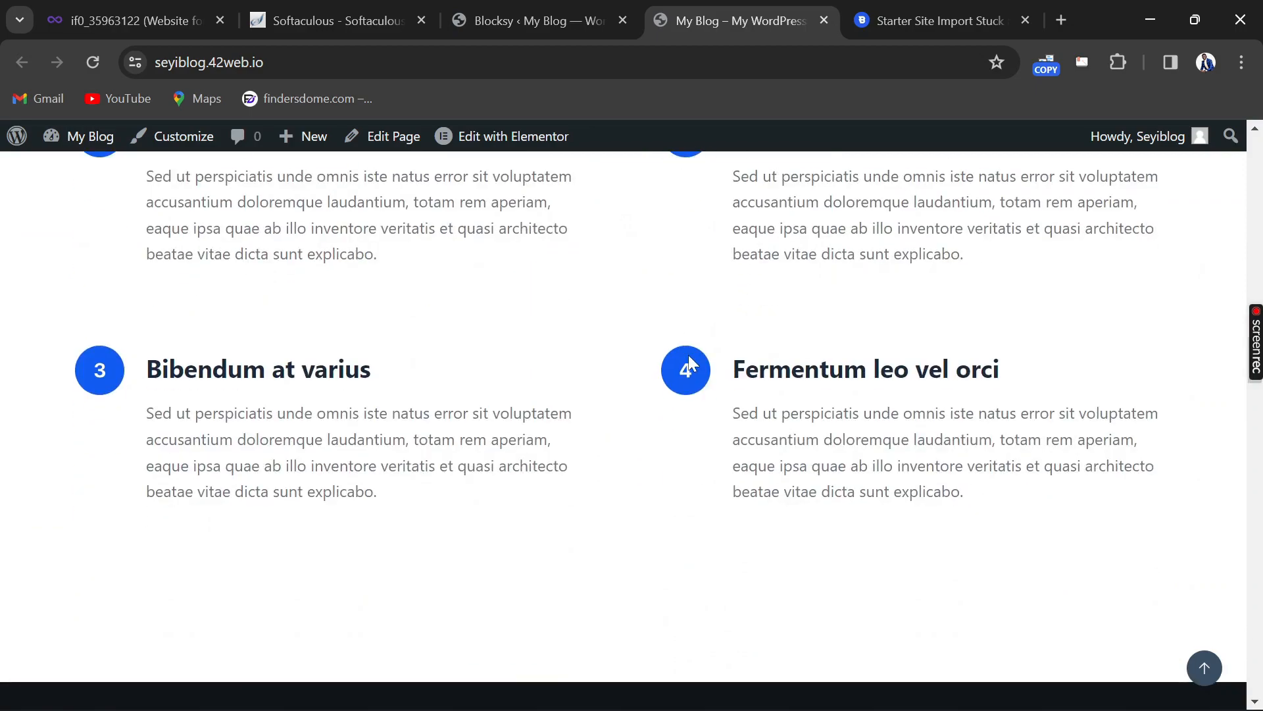
pyautogui.scroll(-15, 687, 363)
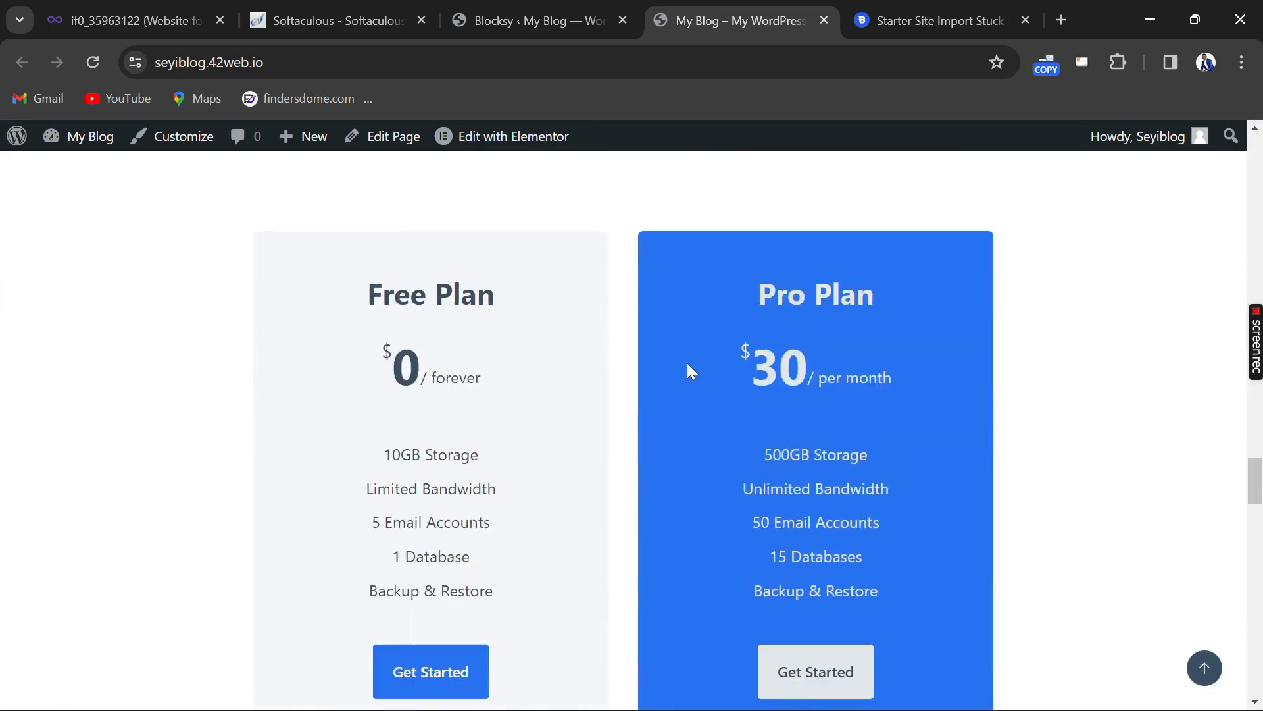
pyautogui.scroll(-15, 691, 370)
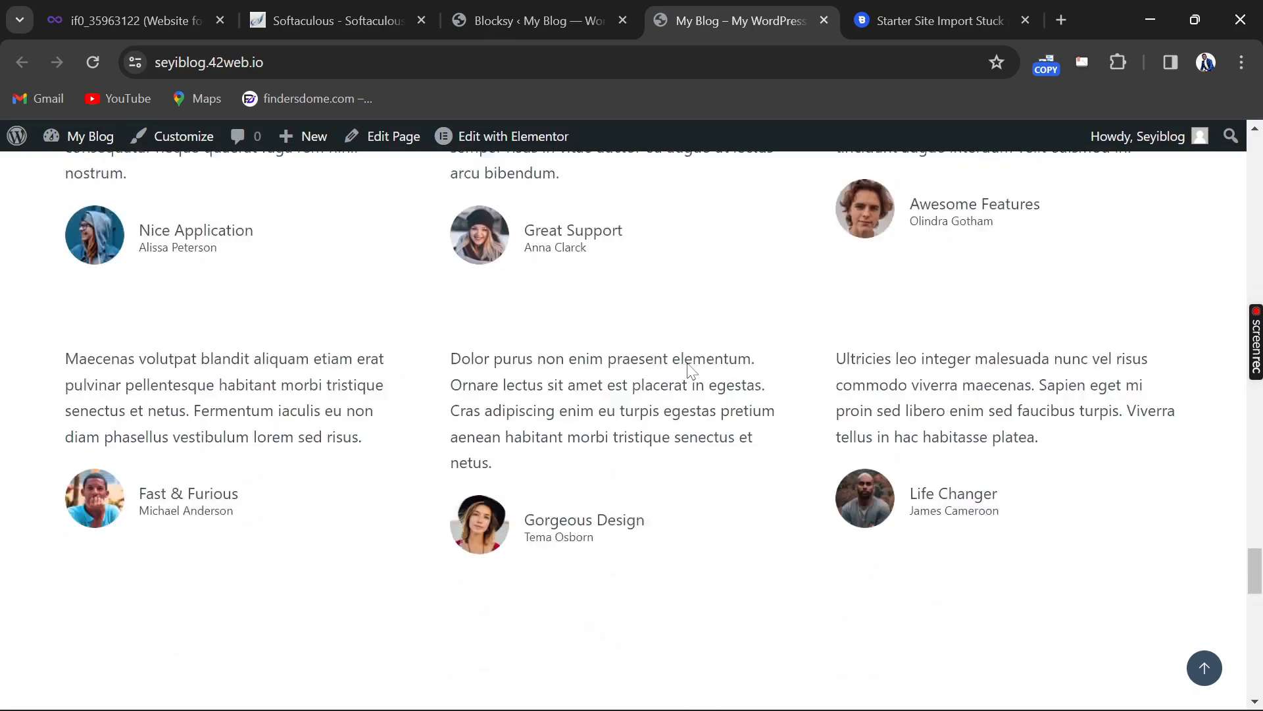
pyautogui.scroll(-5, 689, 367)
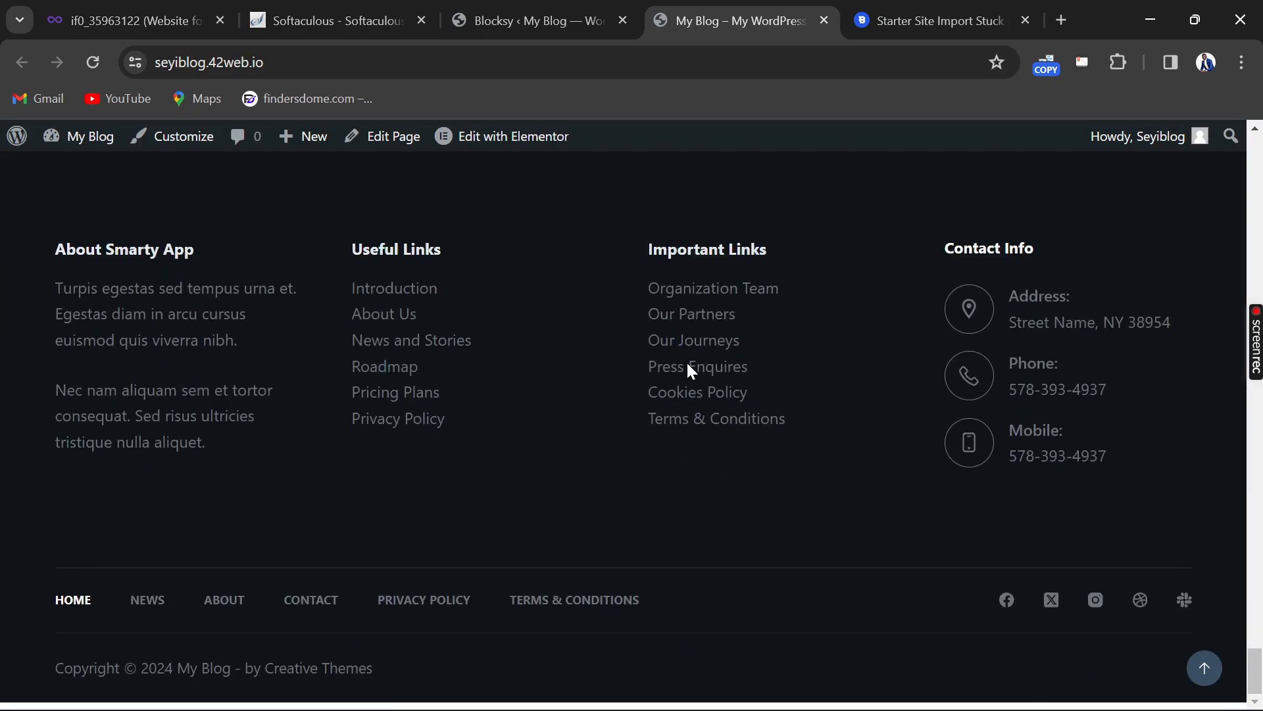
pyautogui.scroll(7, 688, 368)
pyautogui.scroll(15, 688, 372)
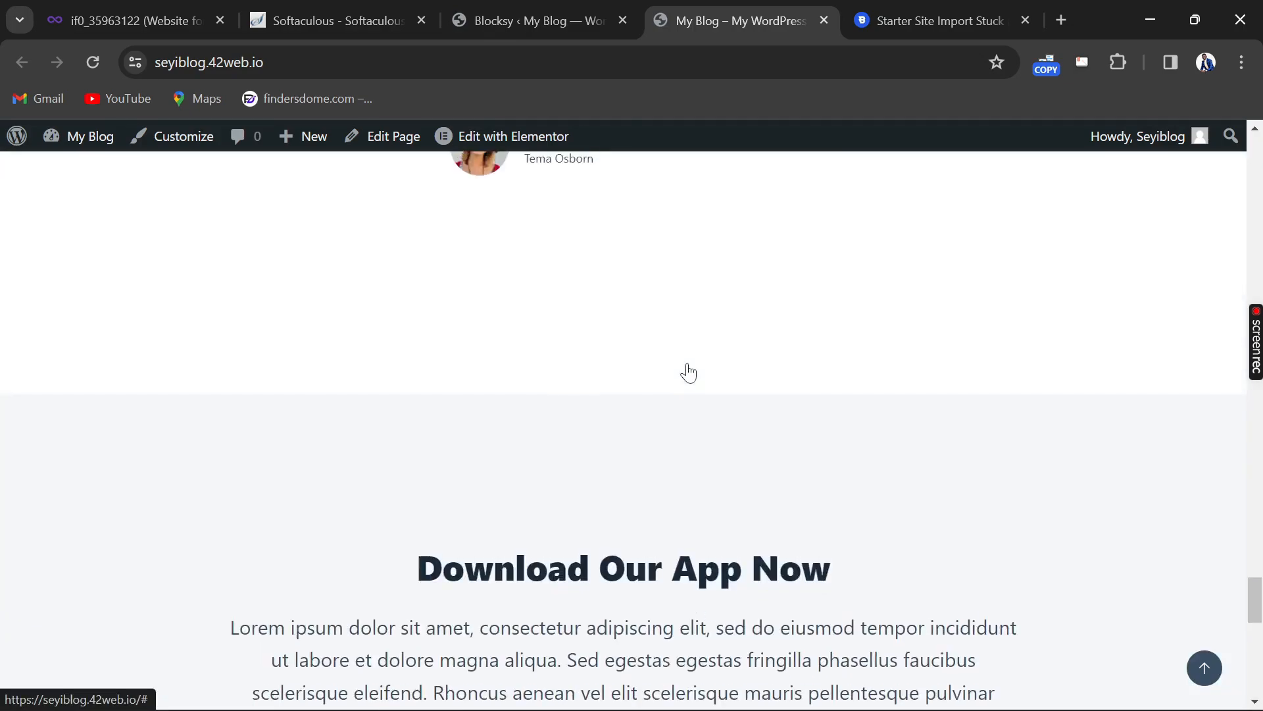
pyautogui.scroll(20, 688, 373)
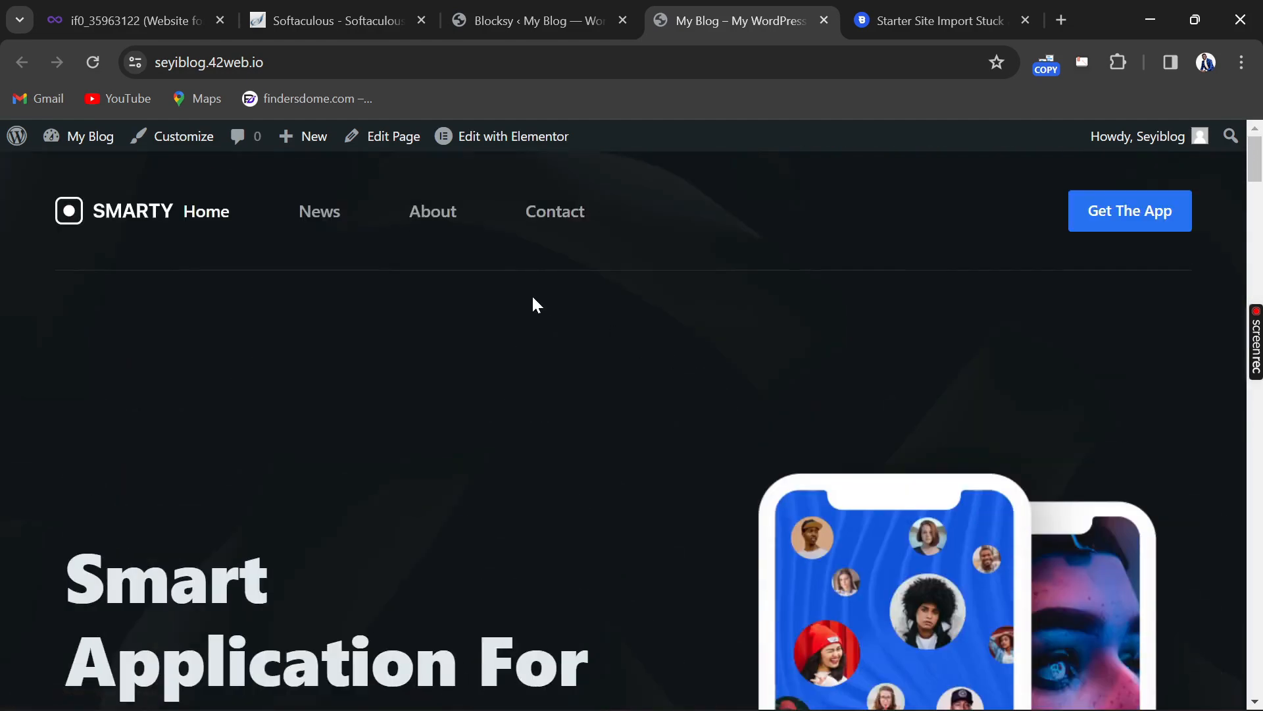
# Open the site's News page and look over its posts, sidebar and footer
pyautogui.click(332, 217)
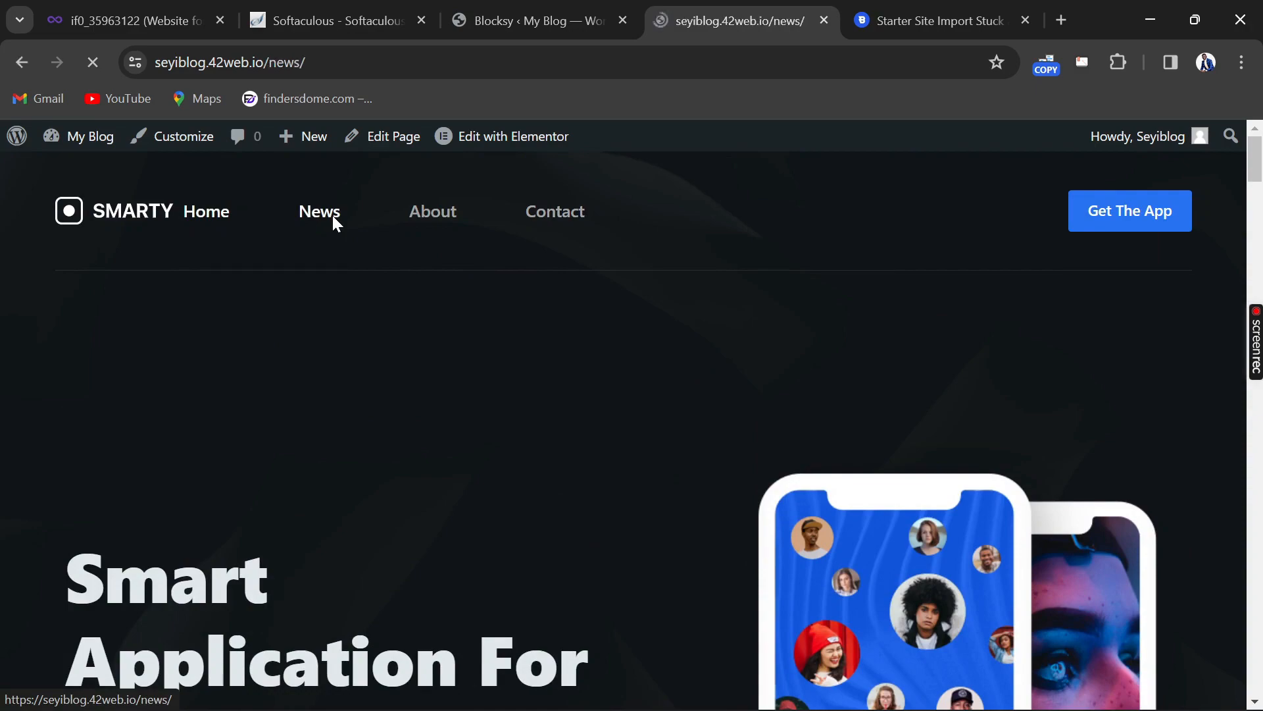
pyautogui.scroll(-2, 568, 381)
pyautogui.scroll(-20, 567, 385)
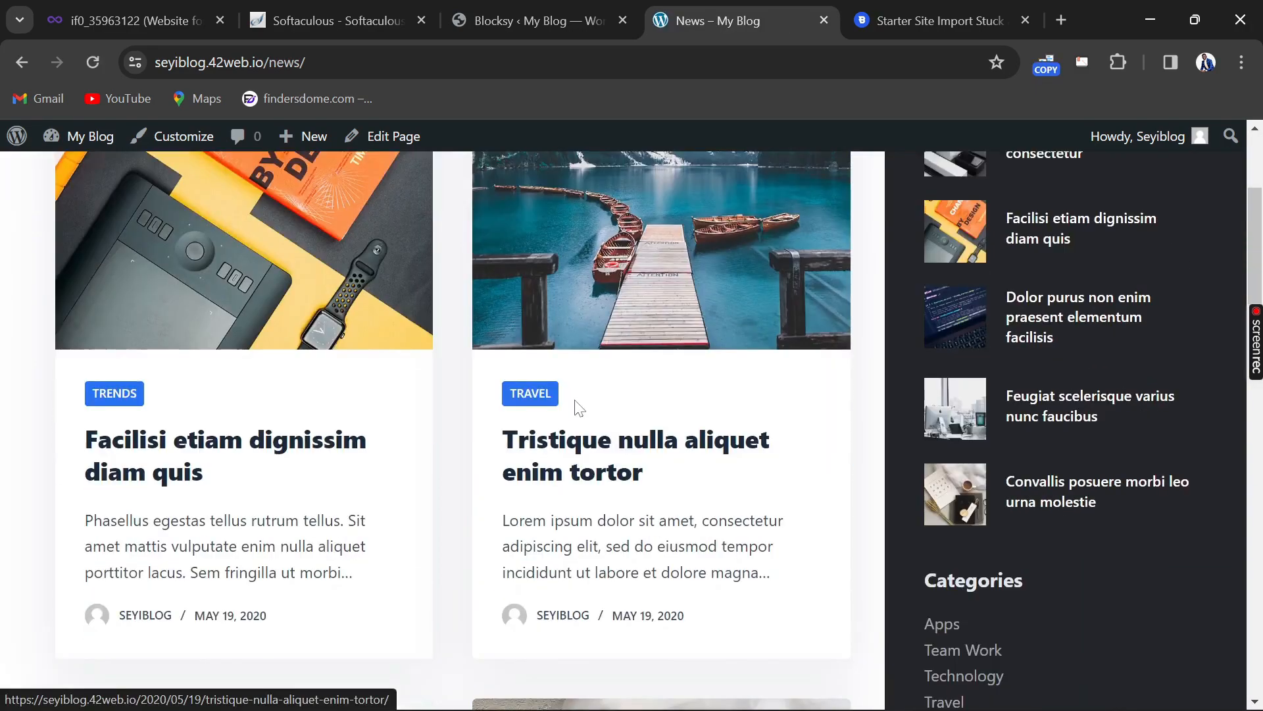
pyautogui.scroll(-10, 581, 421)
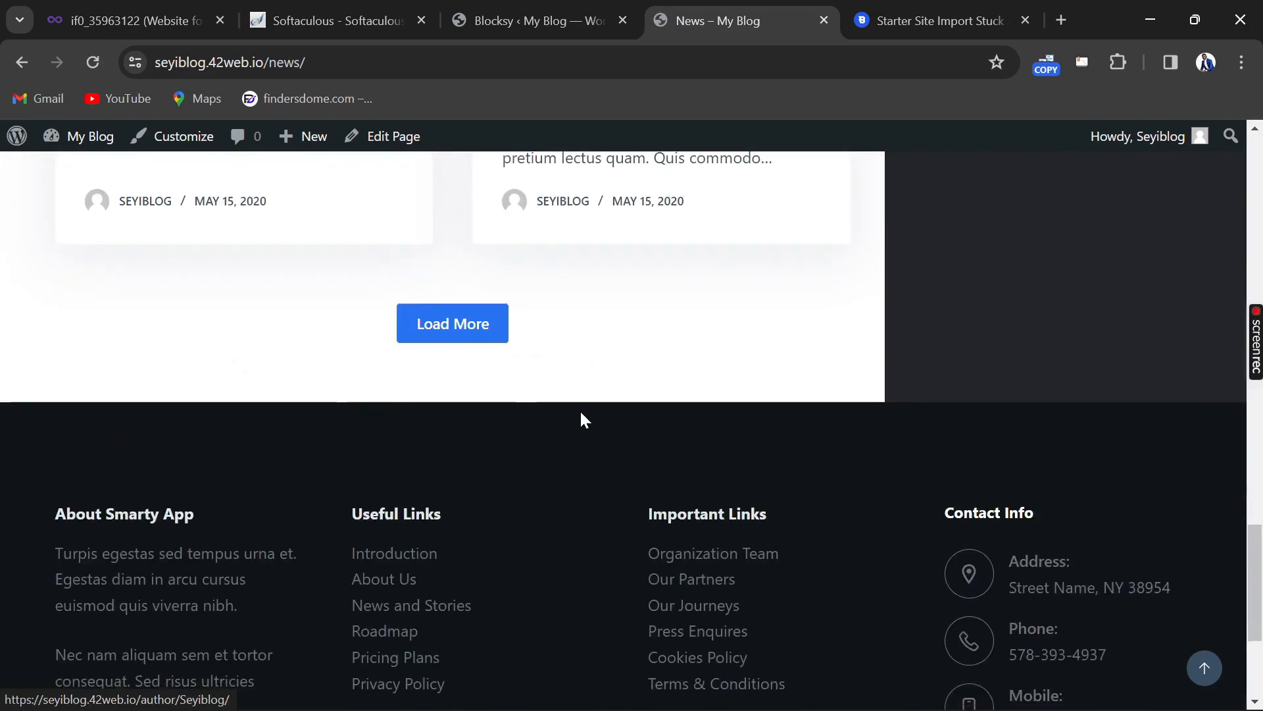
pyautogui.scroll(15, 581, 421)
pyautogui.scroll(12, 582, 421)
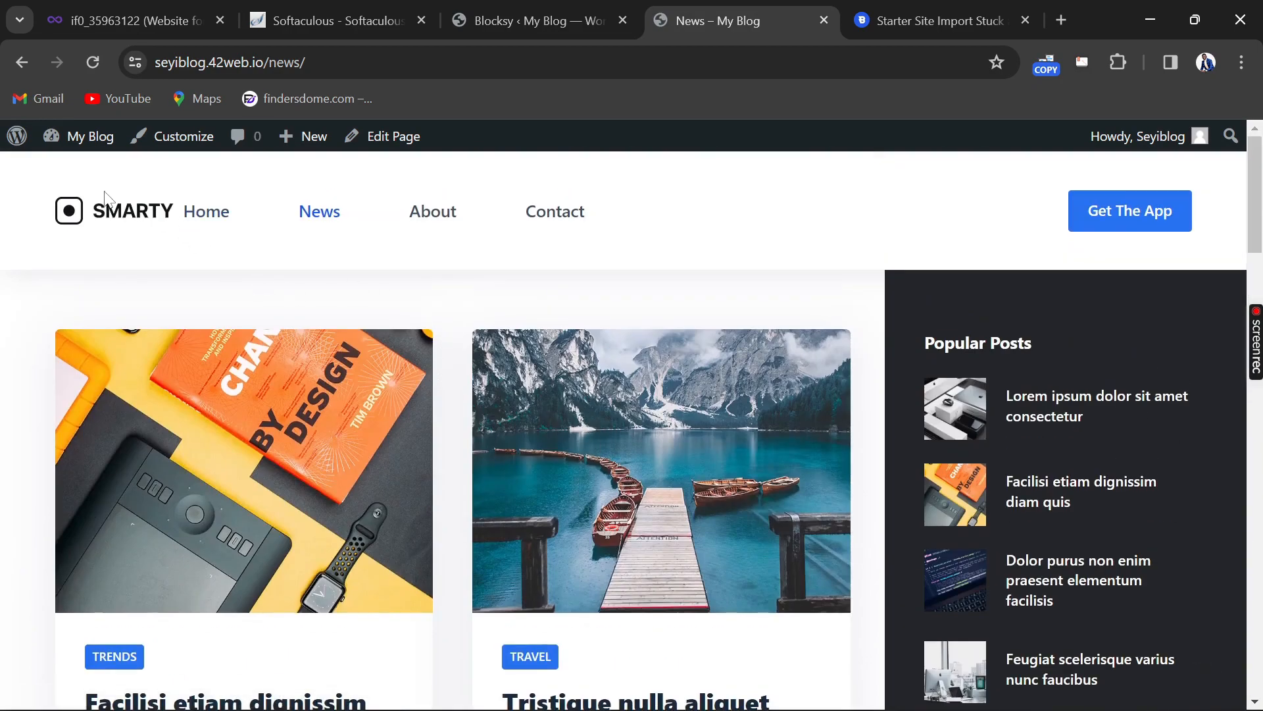
# Return to the site's WordPress dashboard and open the General Settings
pyautogui.moveTo(85, 151)
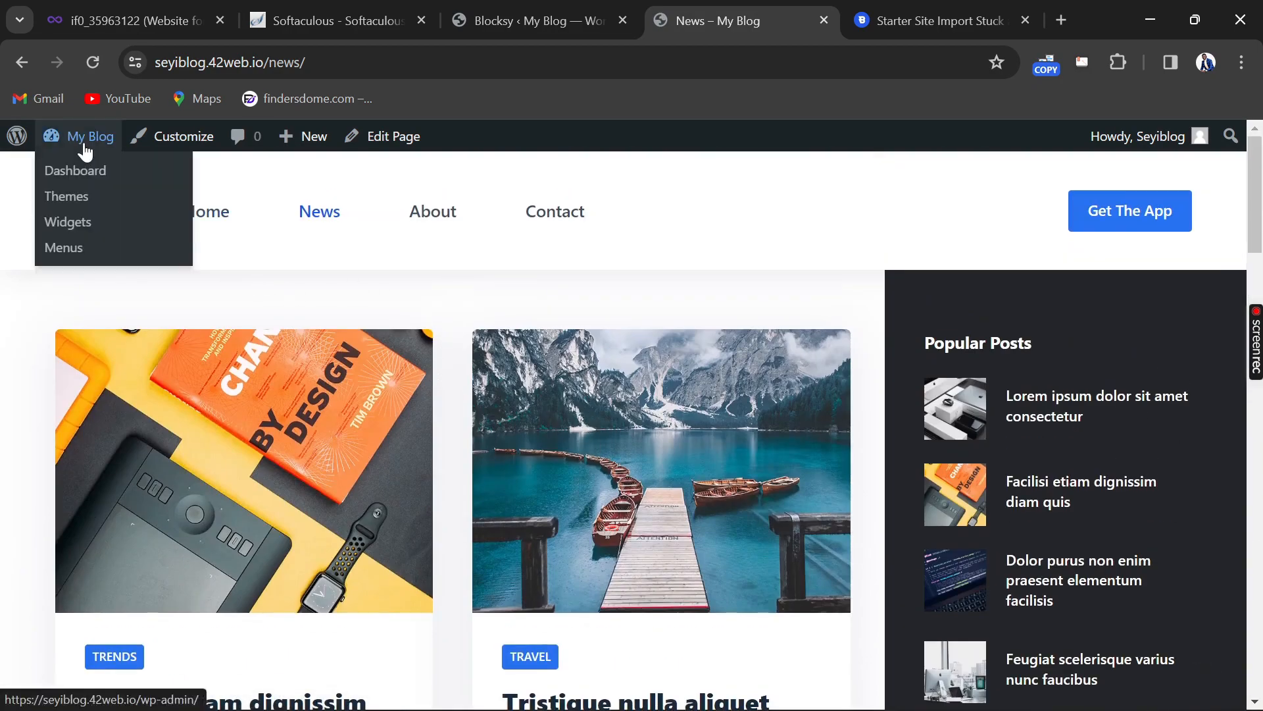
pyautogui.click(85, 151)
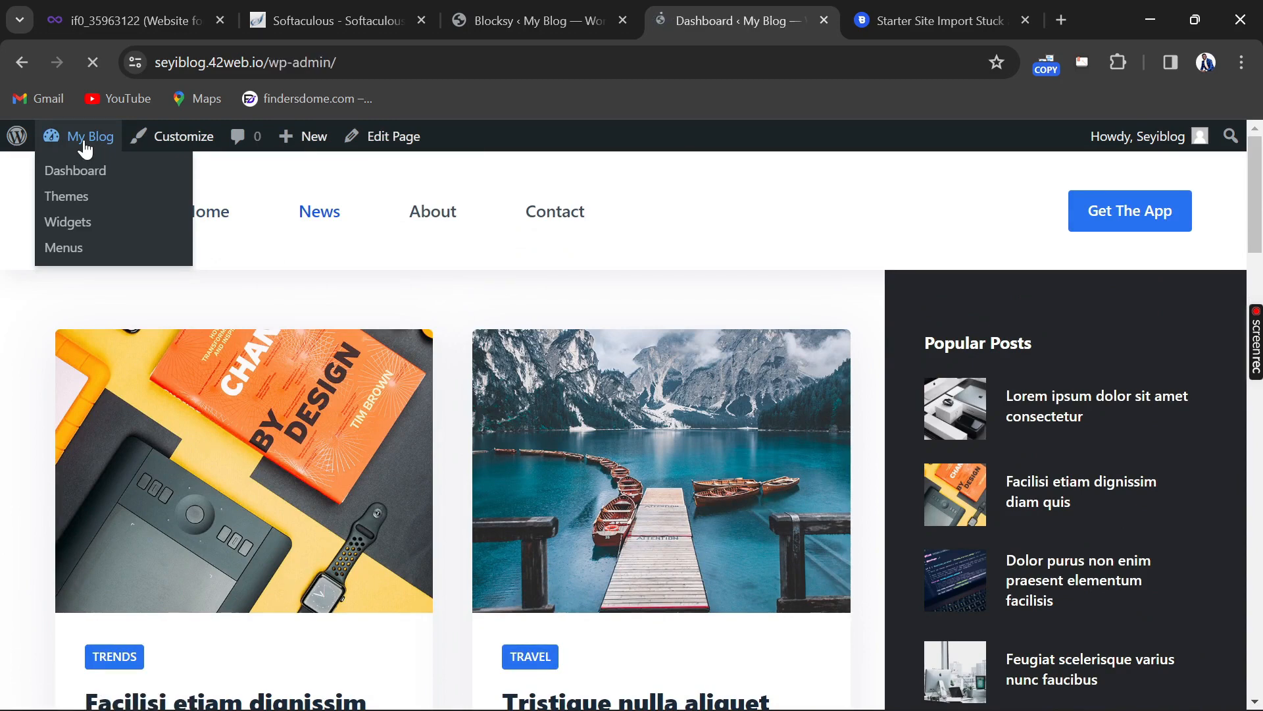
pyautogui.scroll(-4, 46, 507)
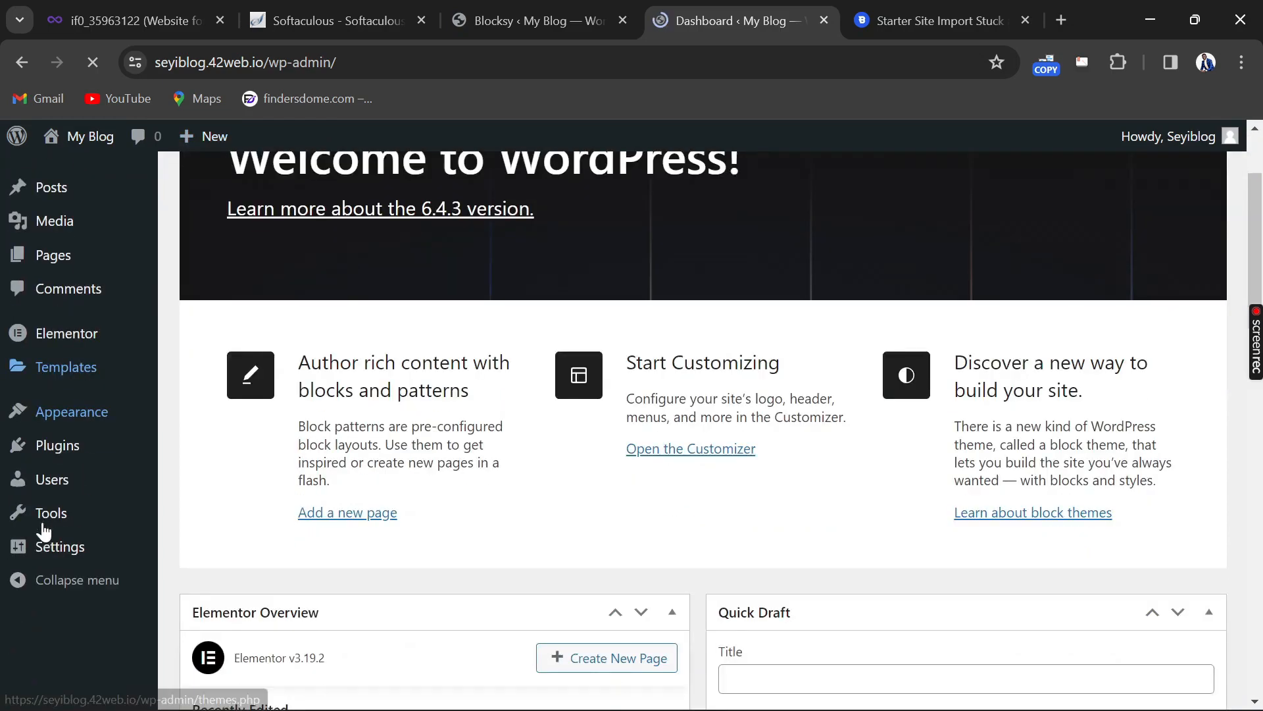
pyautogui.scroll(-4, 51, 495)
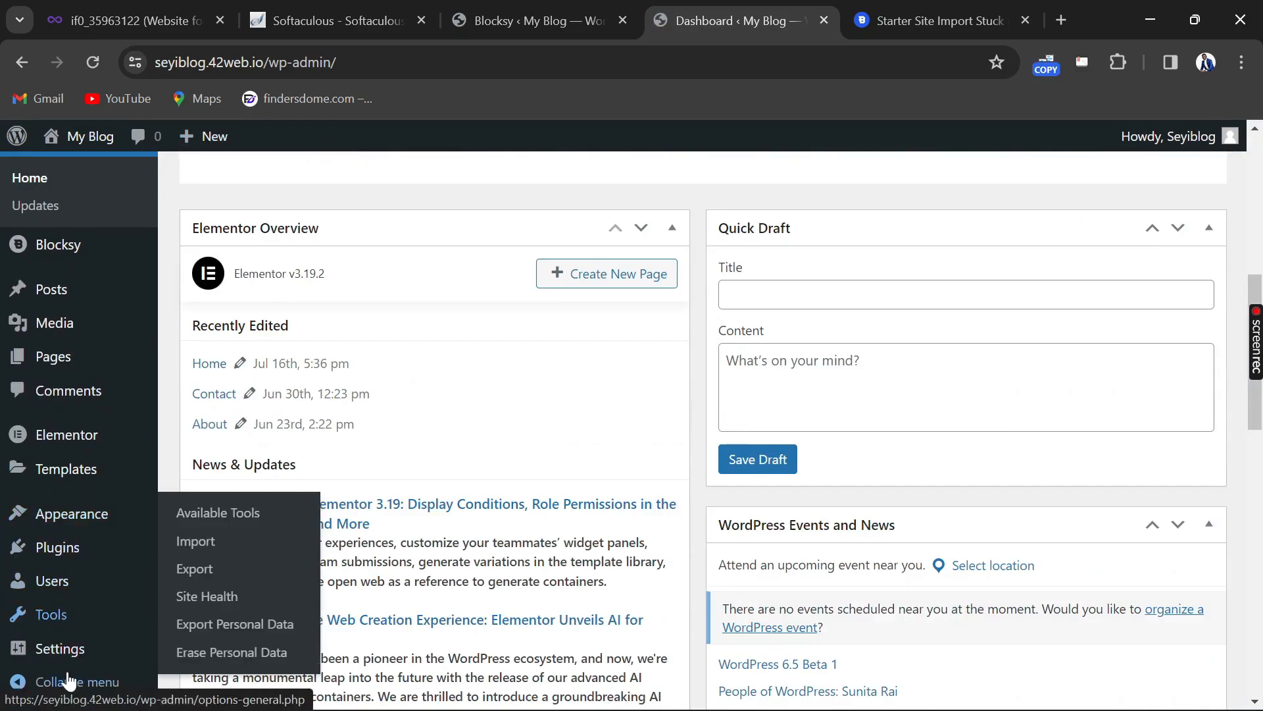
pyautogui.moveTo(75, 653)
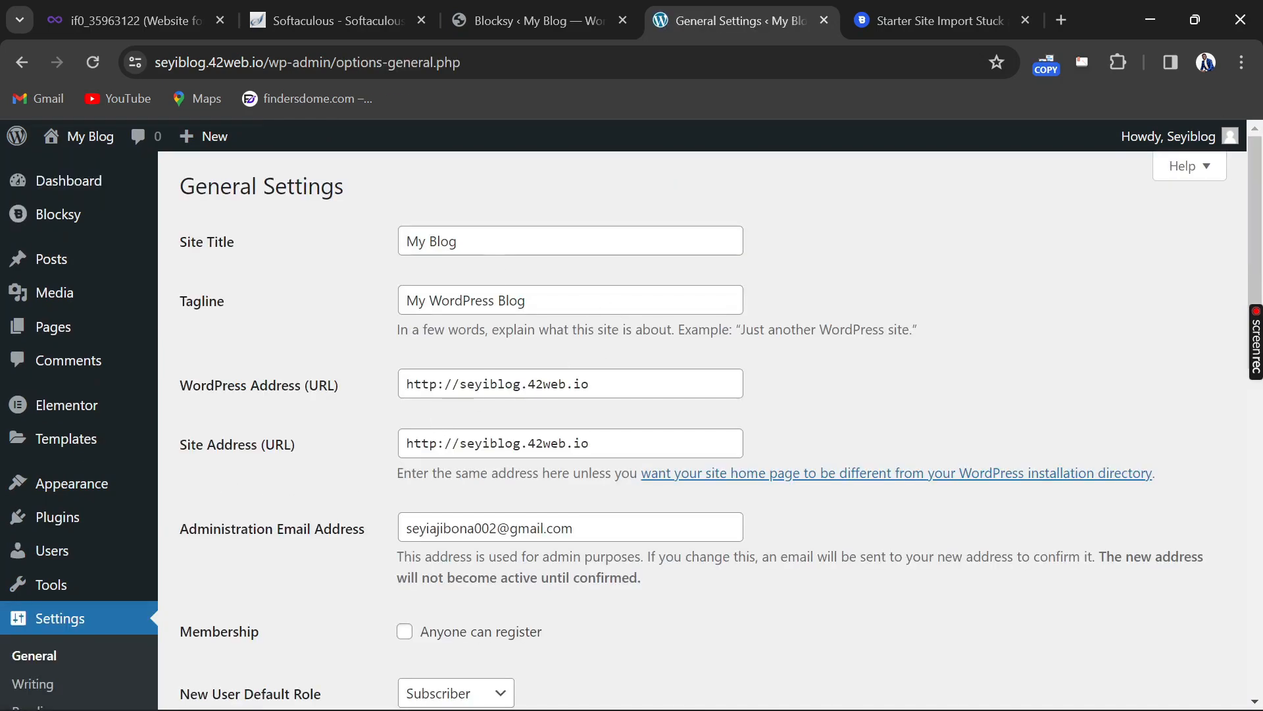
pyautogui.click(437, 385)
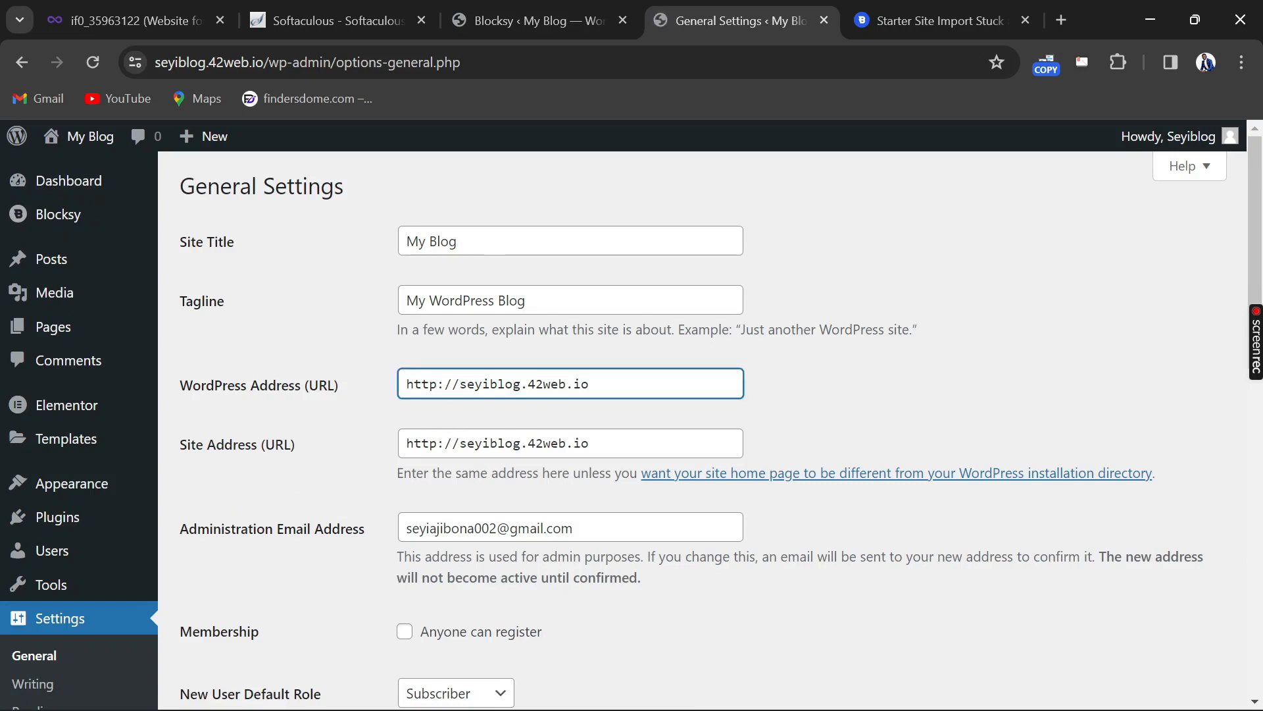
pyautogui.write('s')
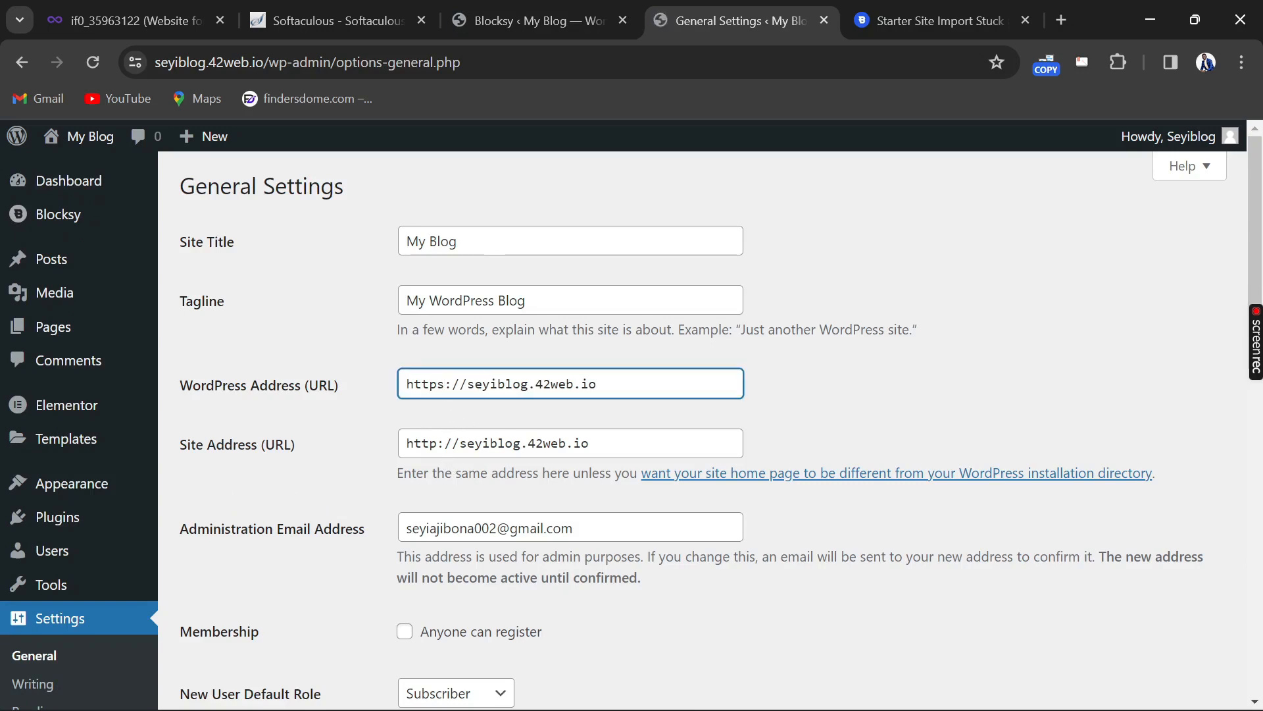
pyautogui.click(444, 443)
pyautogui.write('s')
pyautogui.scroll(-4, 461, 510)
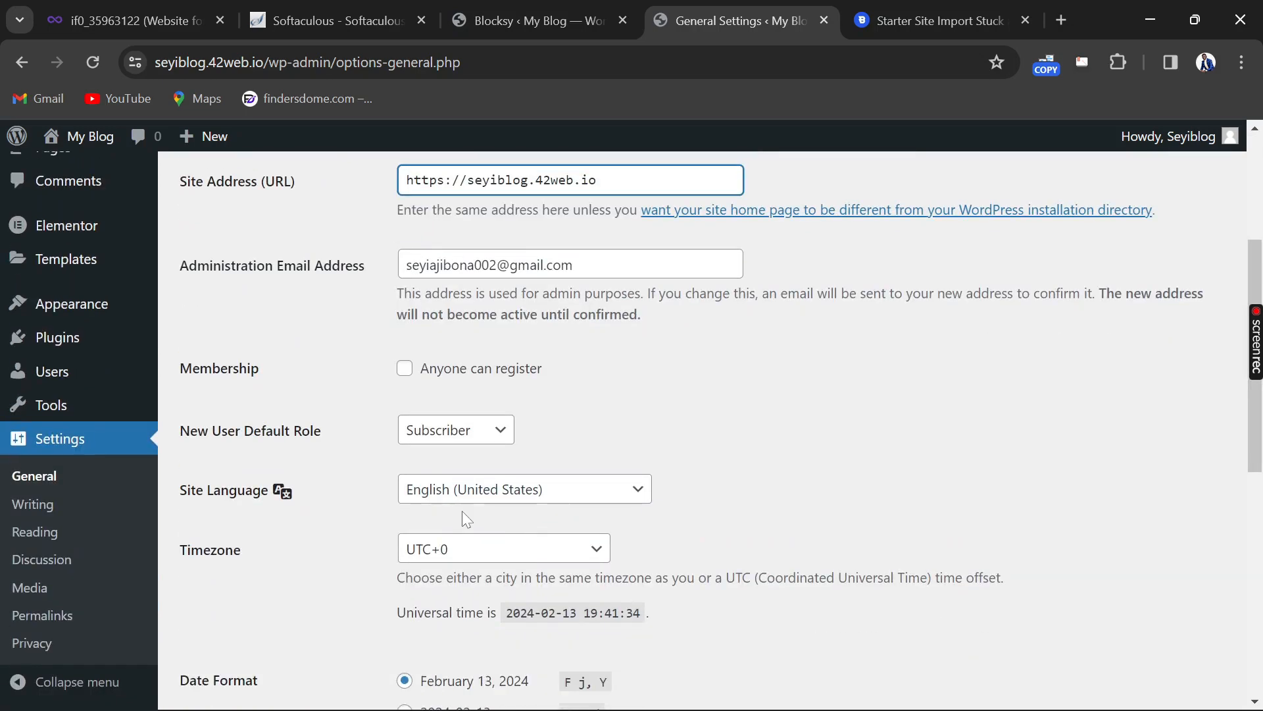
pyautogui.scroll(-8, 413, 389)
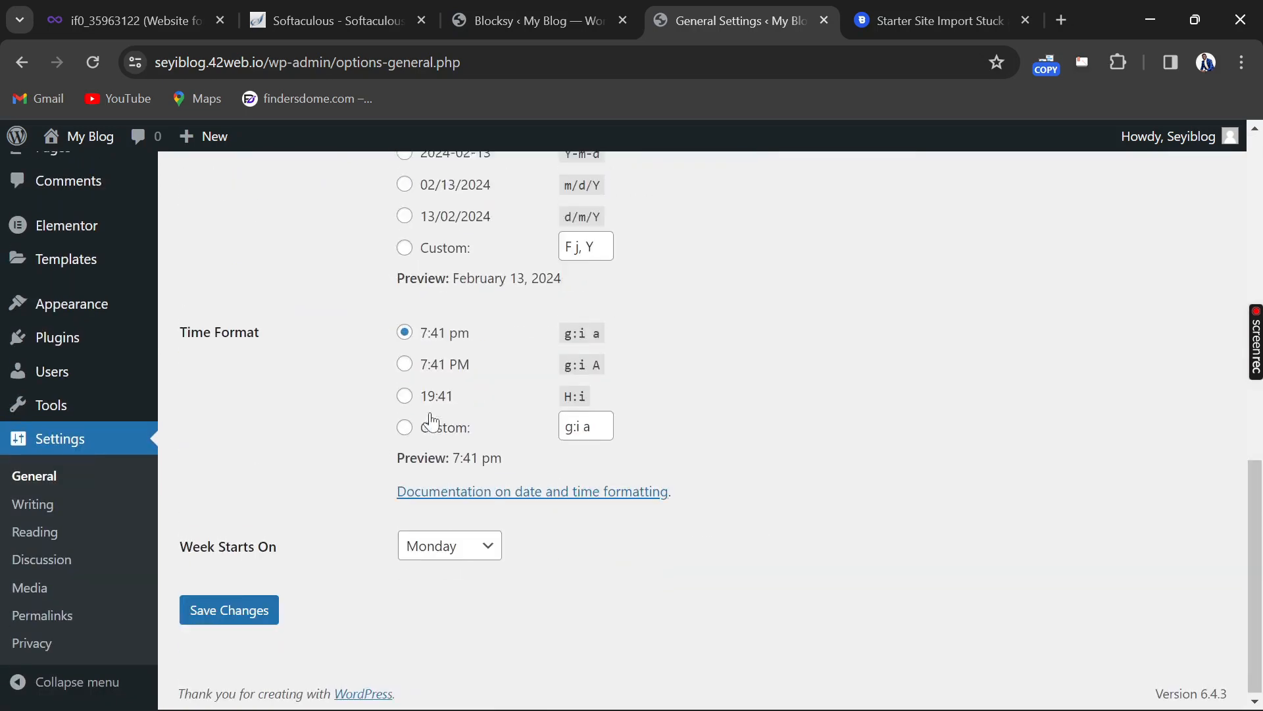
pyautogui.click(225, 606)
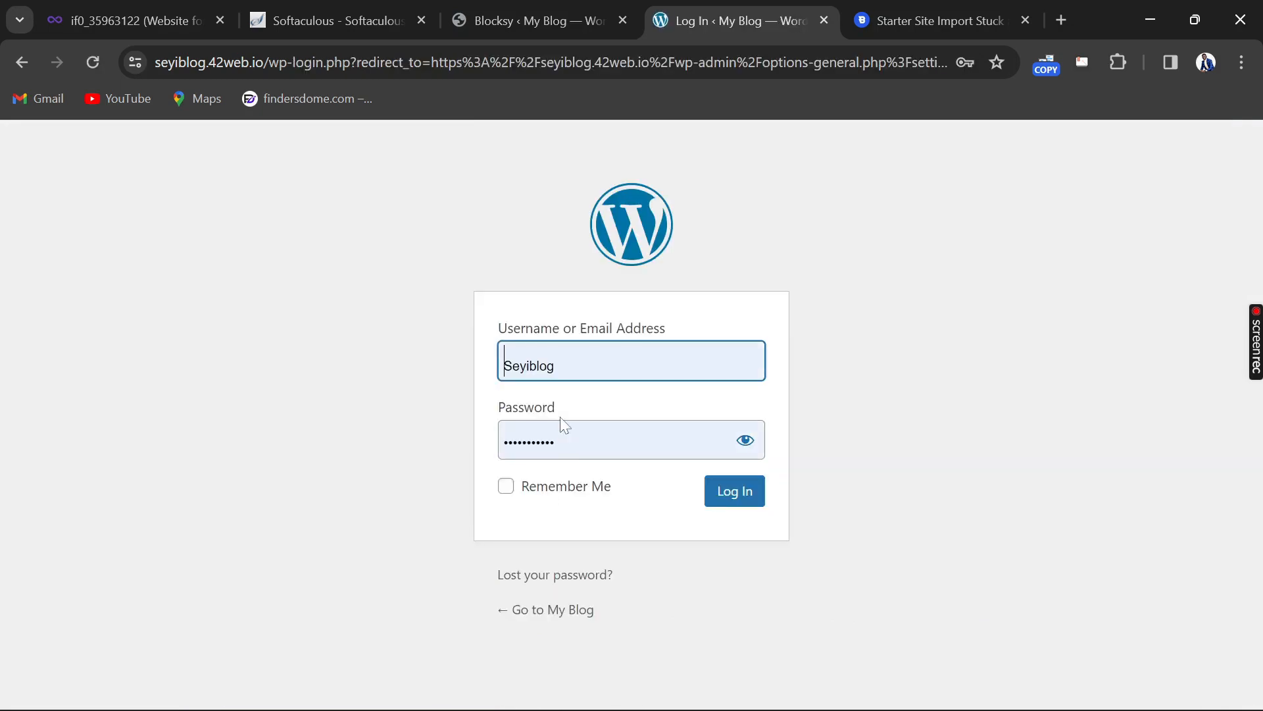
pyautogui.click(728, 493)
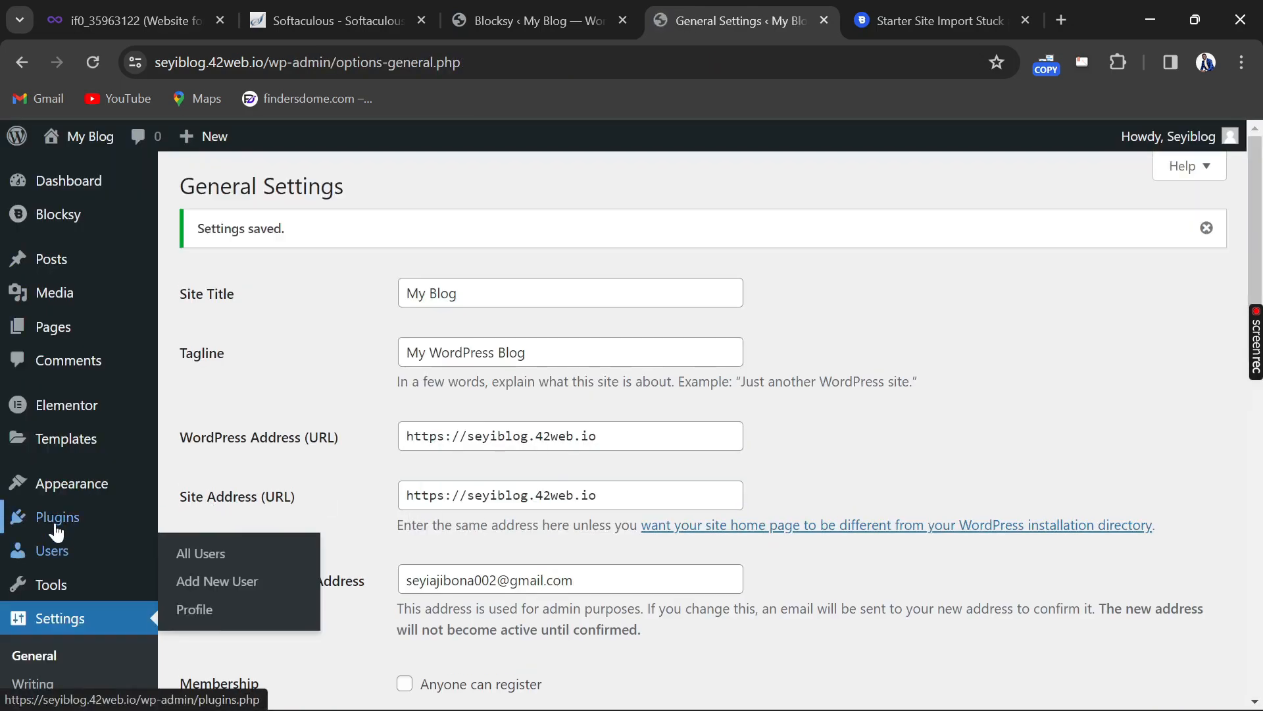
# Set the static Homepage to News in the WordPress Reading Settings and save the changes
pyautogui.moveTo(63, 500)
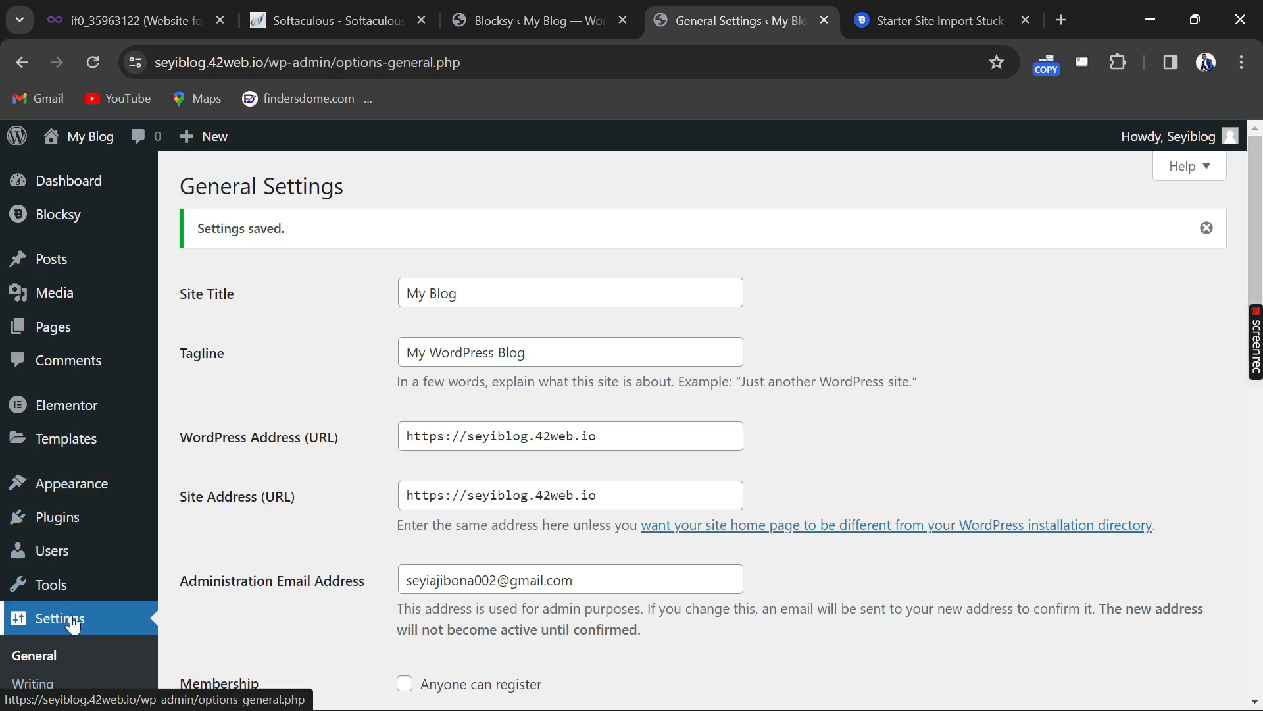
pyautogui.scroll(-4, 45, 577)
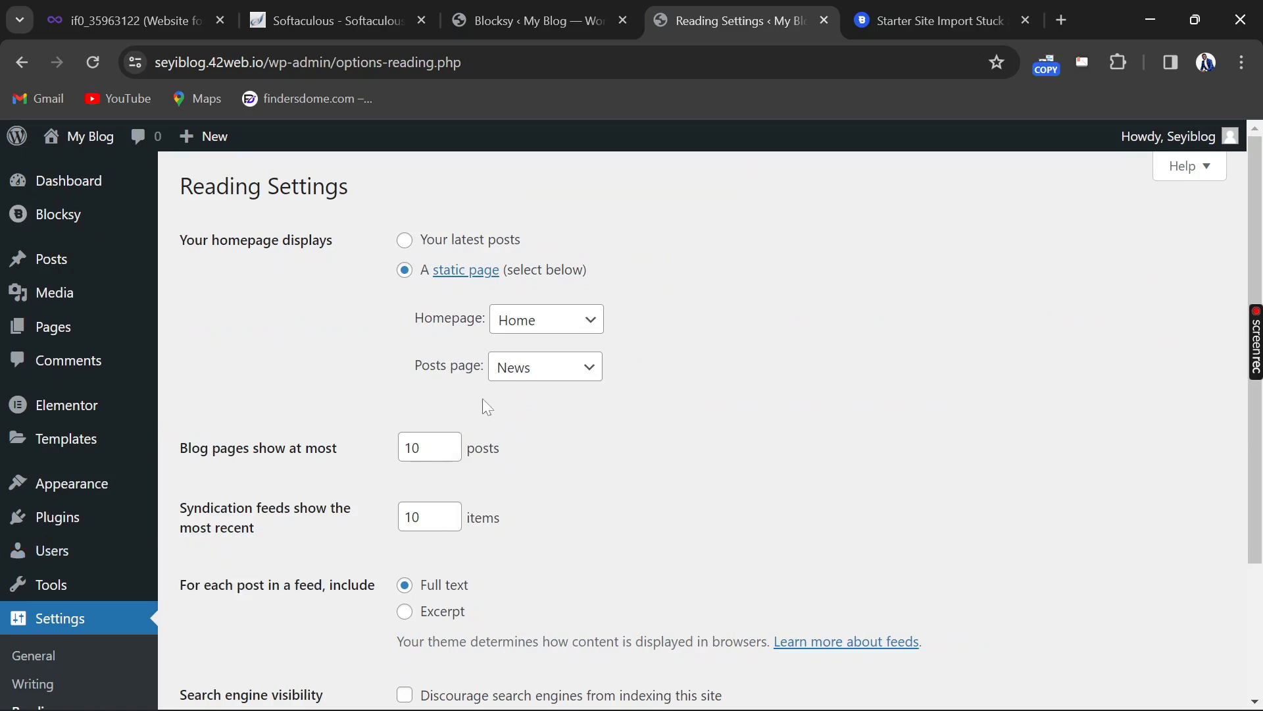
pyautogui.click(570, 327)
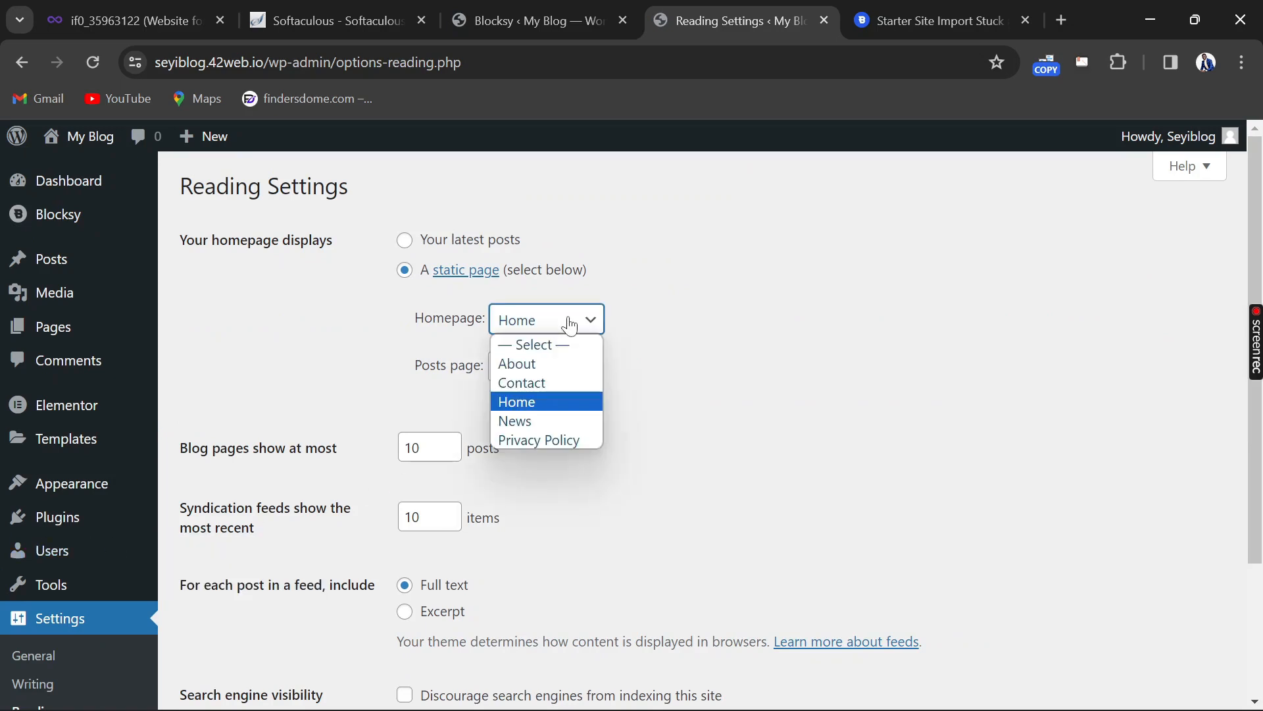
pyautogui.click(533, 425)
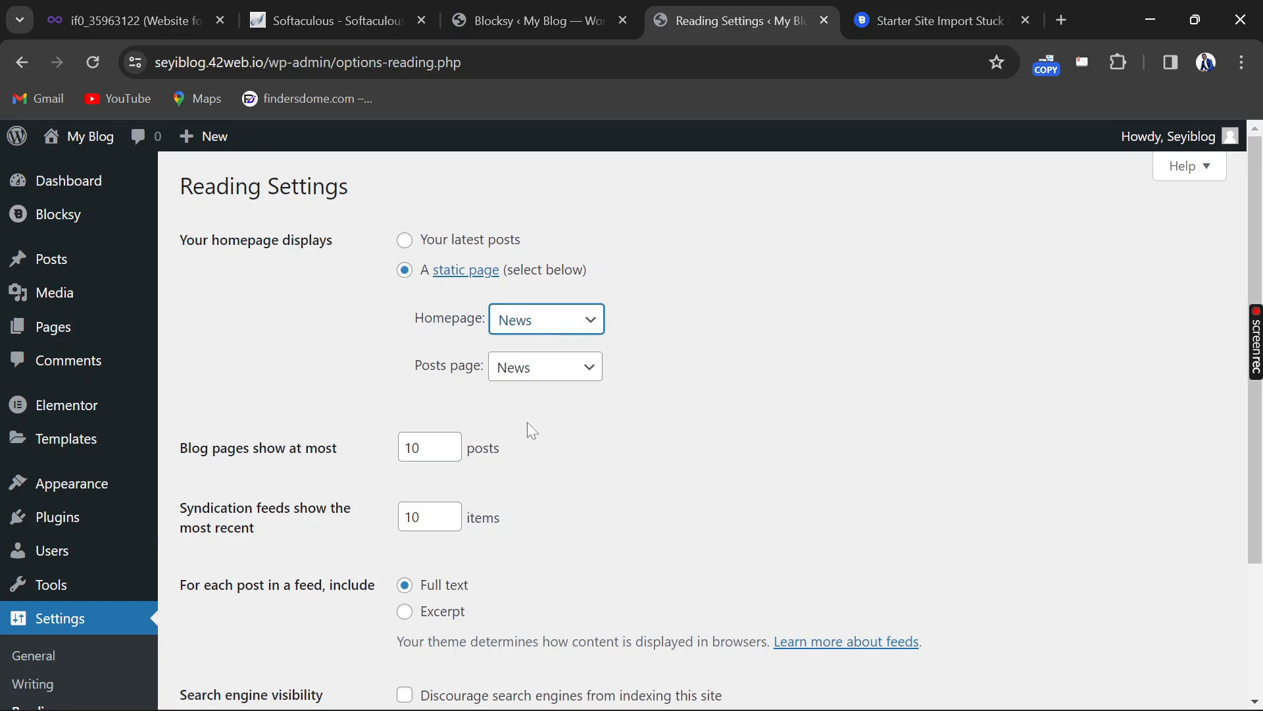
pyautogui.scroll(-3, 532, 431)
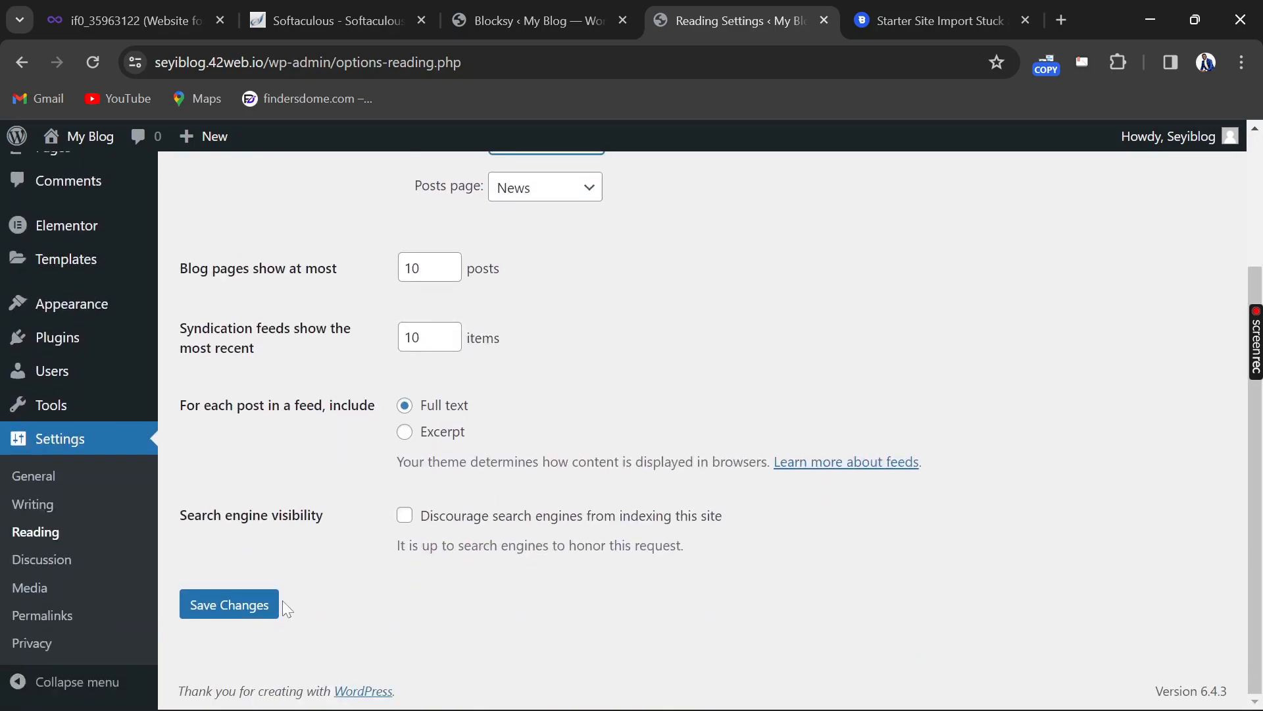
pyautogui.click(262, 617)
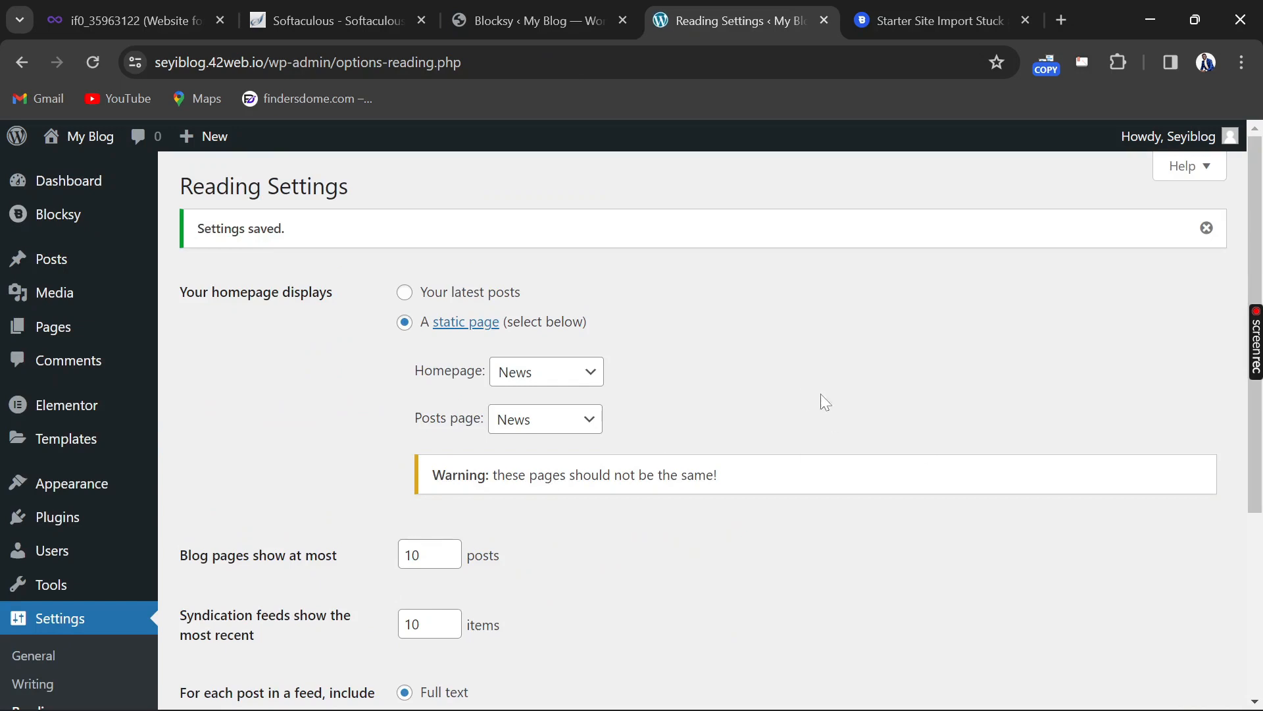
# Open the site's front page and examine its content down to the comment form and back to its start
pyautogui.click(102, 138)
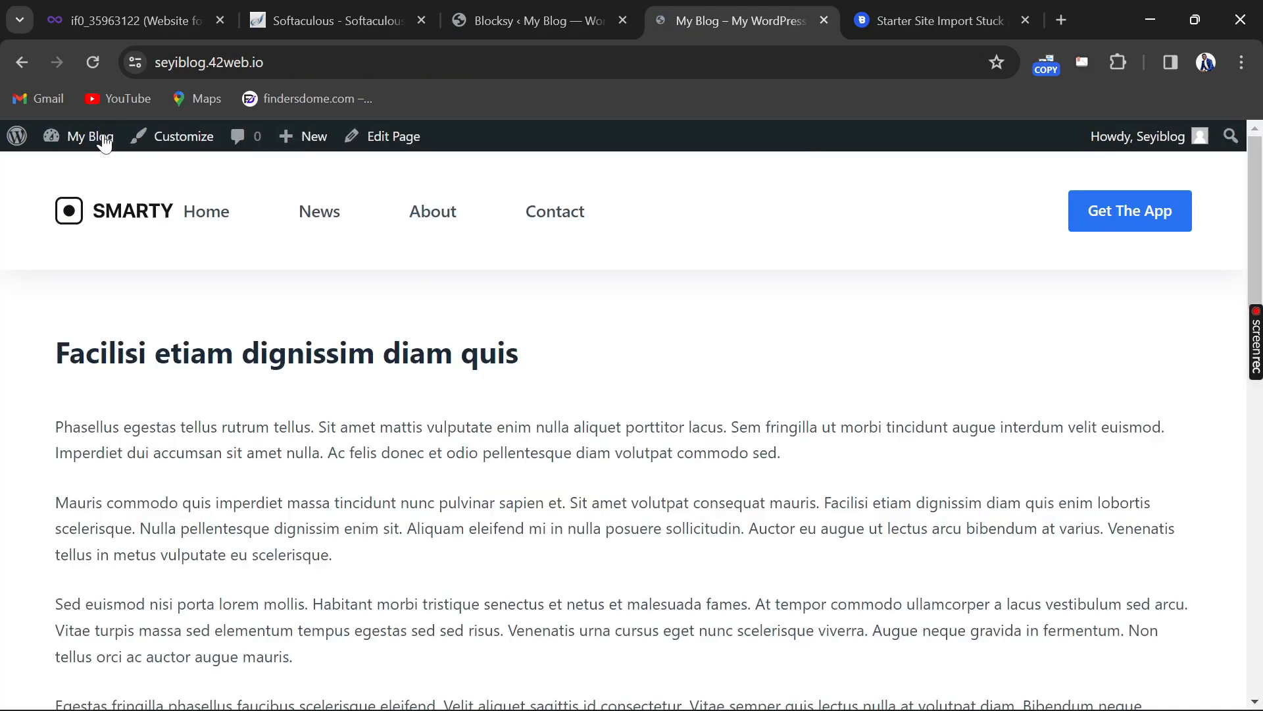
pyautogui.scroll(-2, 631, 421)
pyautogui.scroll(-10, 497, 388)
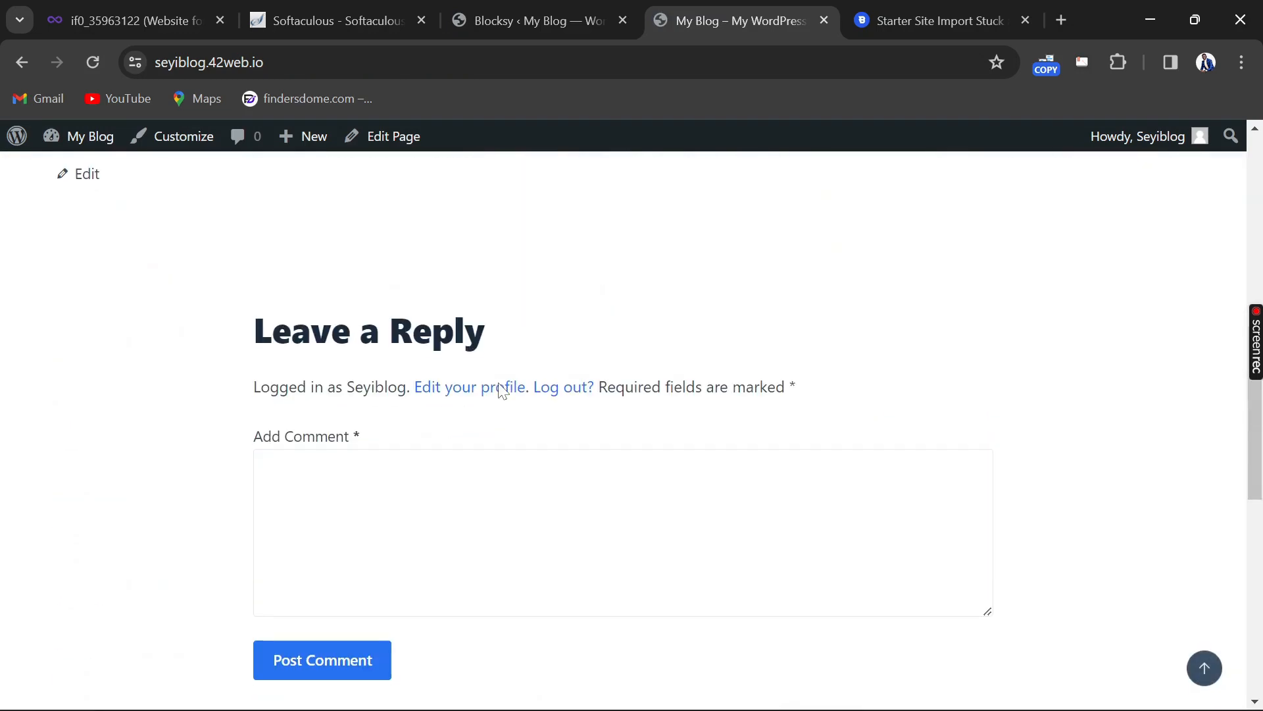
pyautogui.scroll(5, 498, 388)
pyautogui.scroll(15, 503, 391)
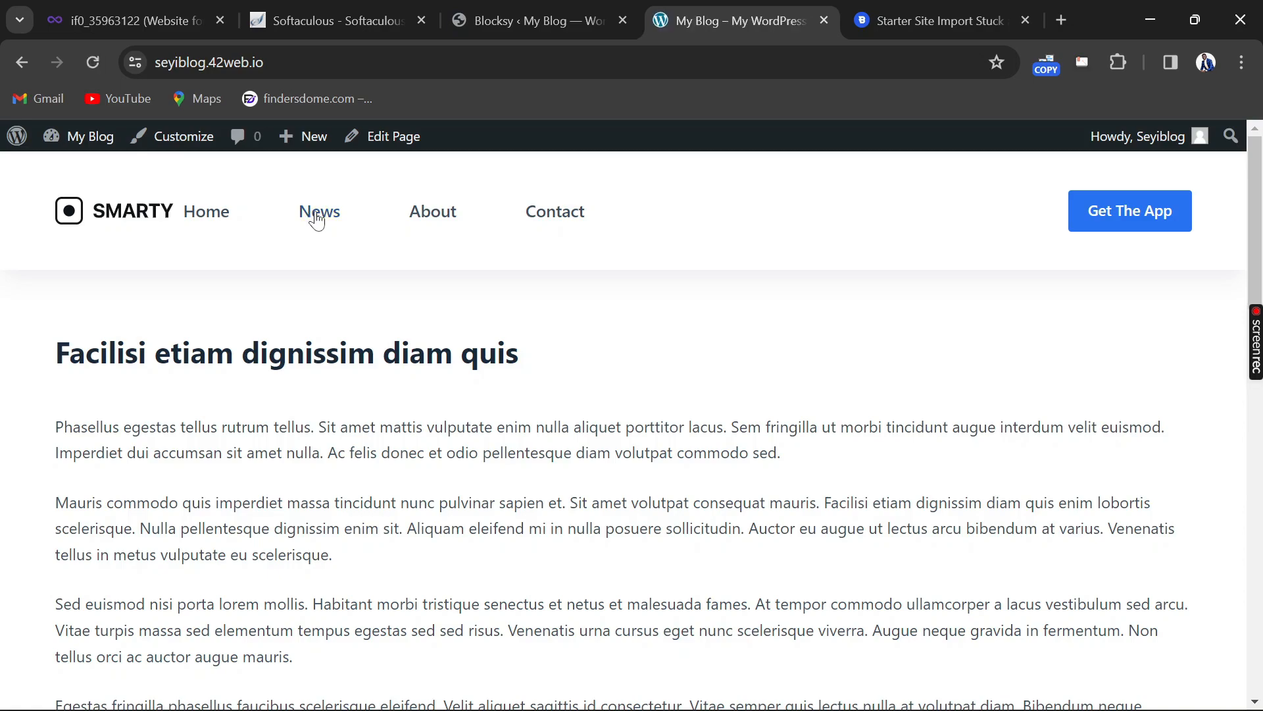
pyautogui.scroll(-6, 310, 308)
pyautogui.scroll(6, 309, 308)
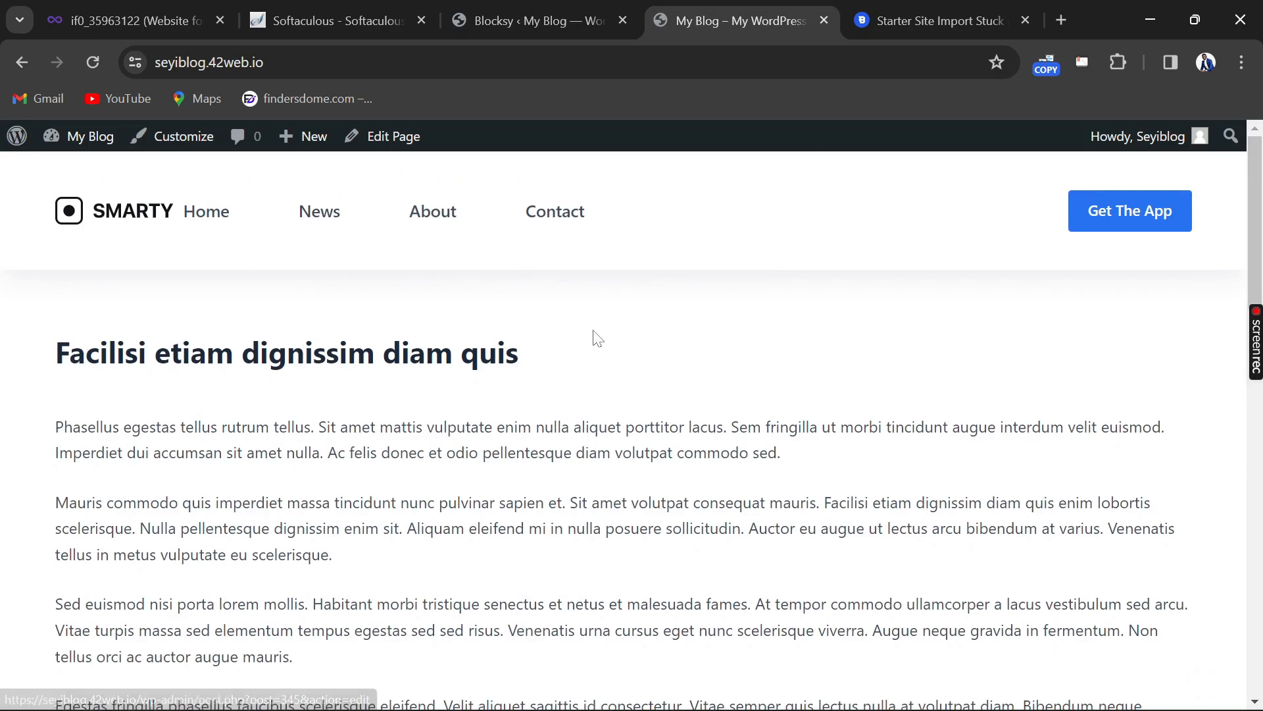
pyautogui.scroll(-10, 592, 335)
pyautogui.scroll(12, 592, 336)
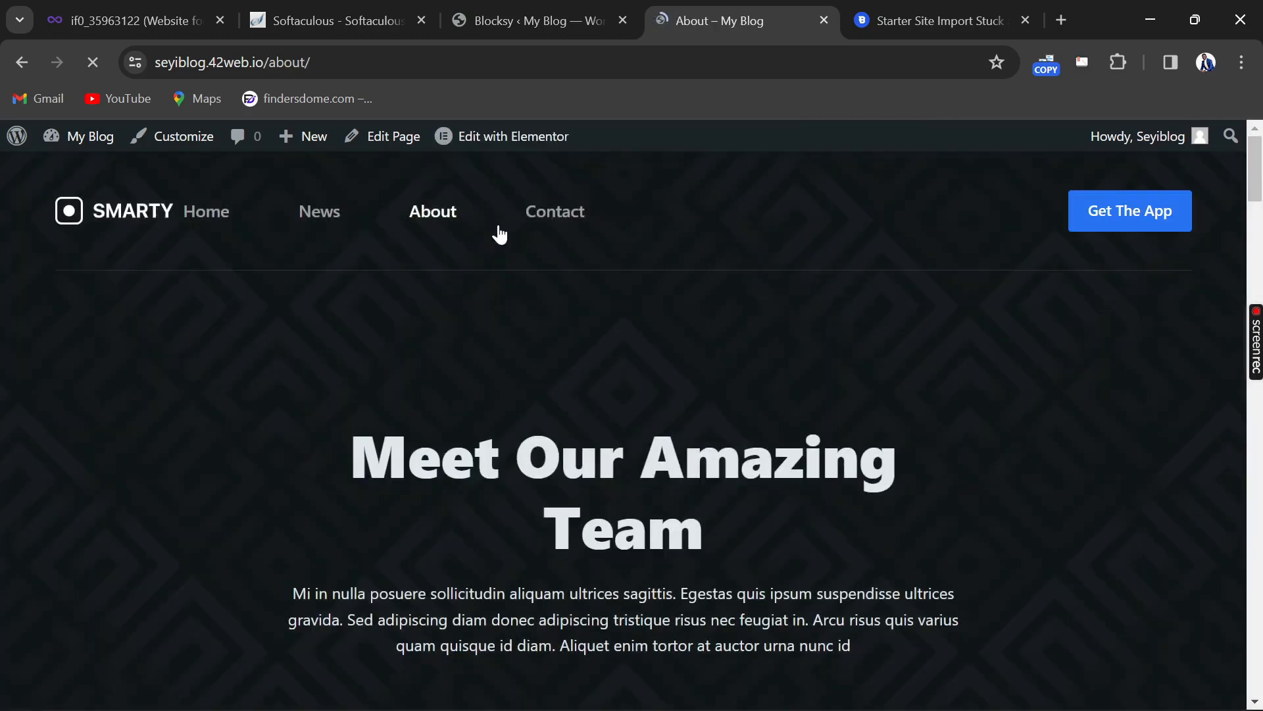
# View the site's News page down to its comment form, then open the Contact page
pyautogui.click(332, 215)
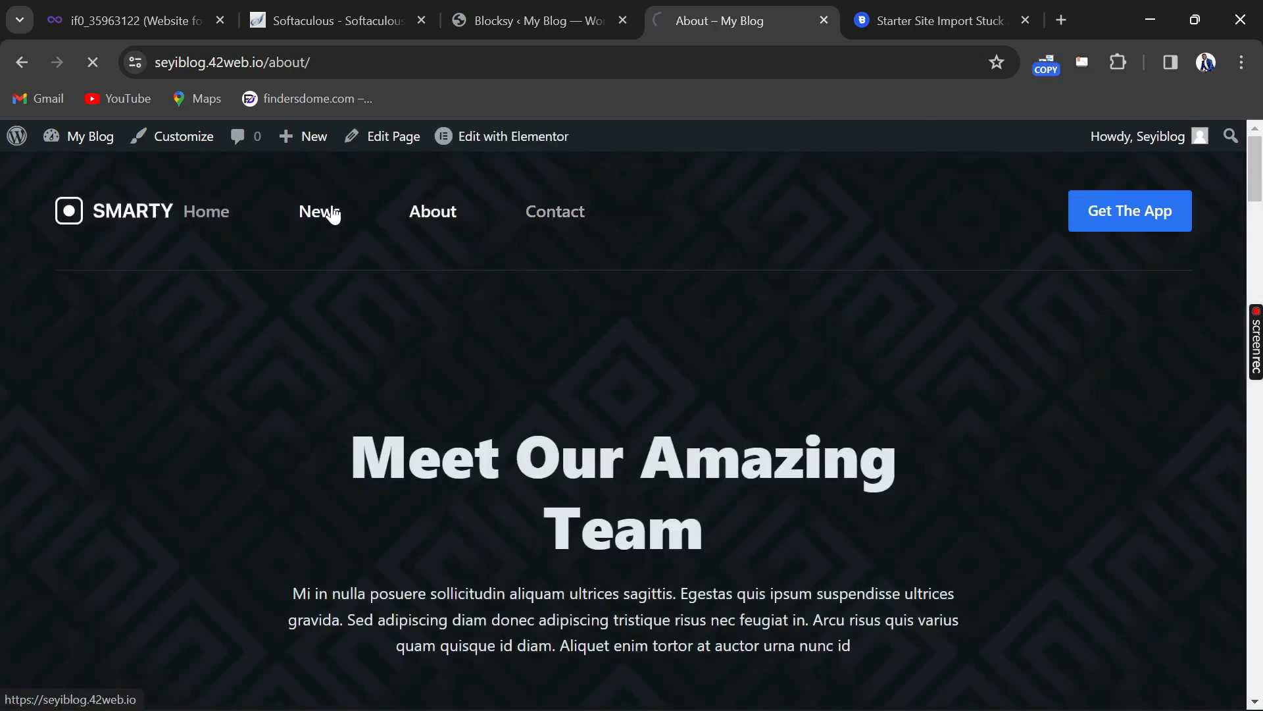
pyautogui.scroll(-10, 461, 244)
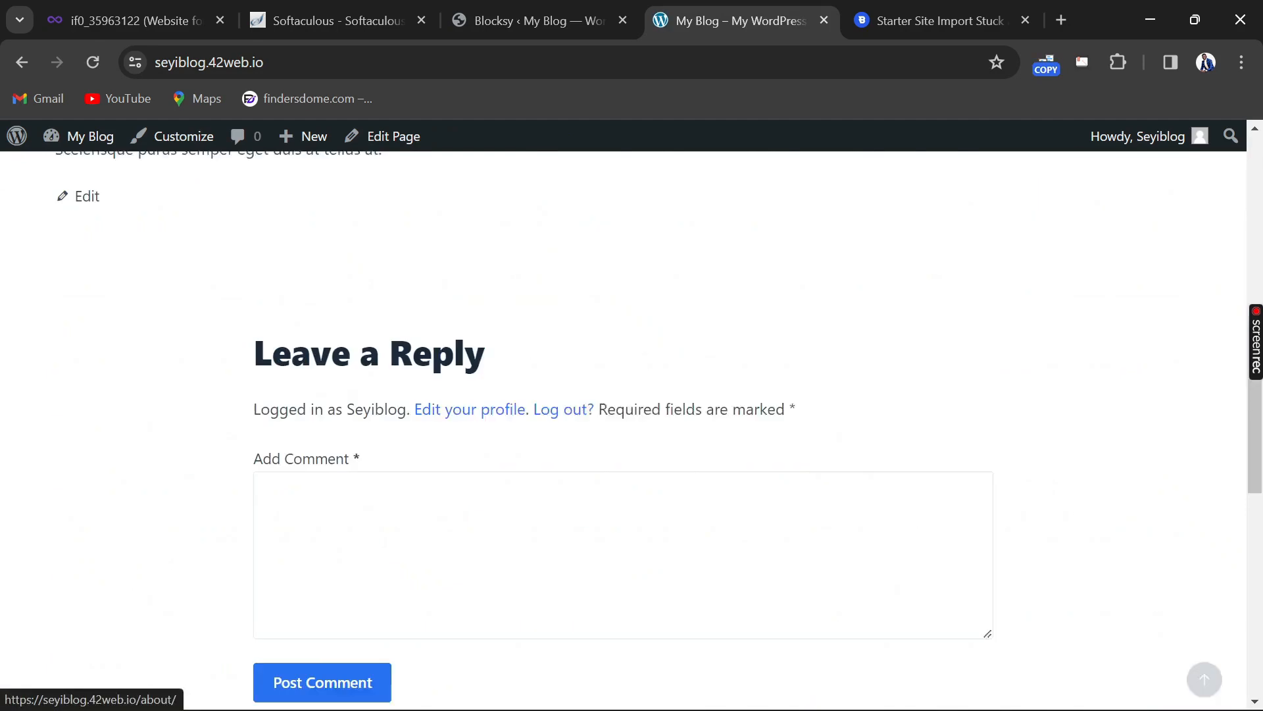
pyautogui.scroll(10, 464, 249)
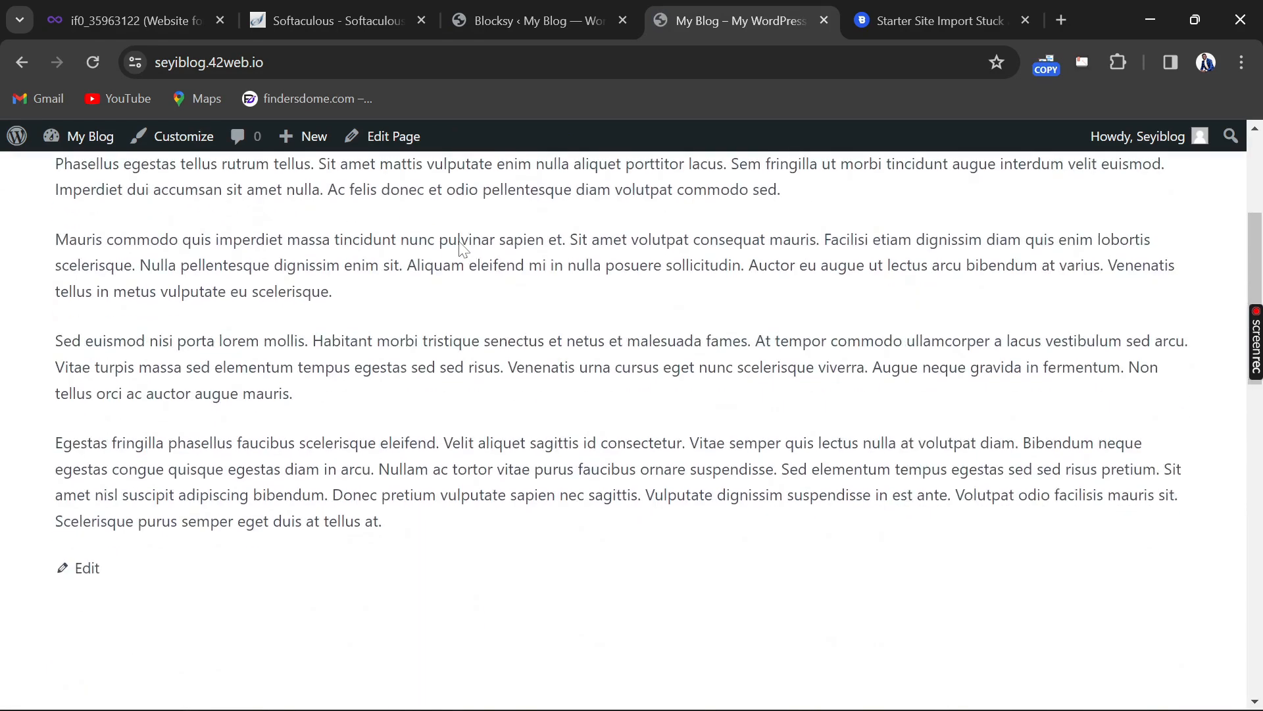
pyautogui.click(532, 223)
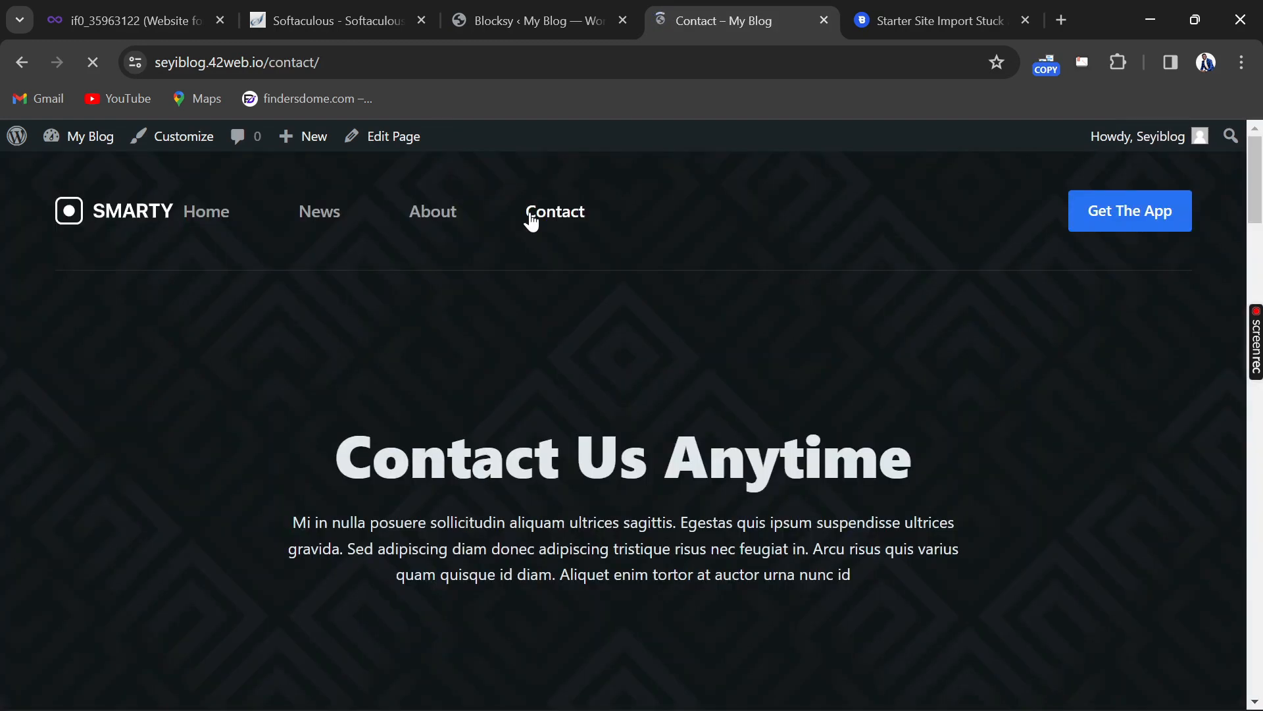
# Open the site's Home page and examine its sections from the hero to the pricing heading and back
pyautogui.click(204, 220)
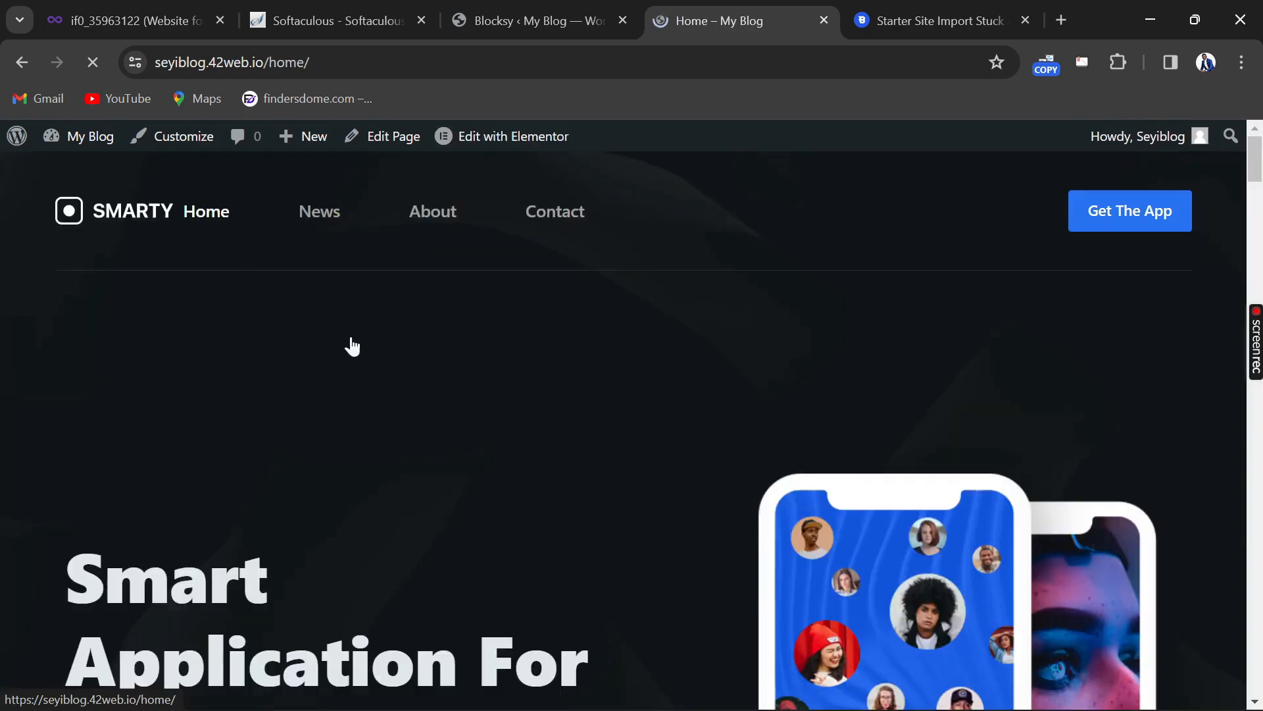
pyautogui.scroll(-10, 356, 346)
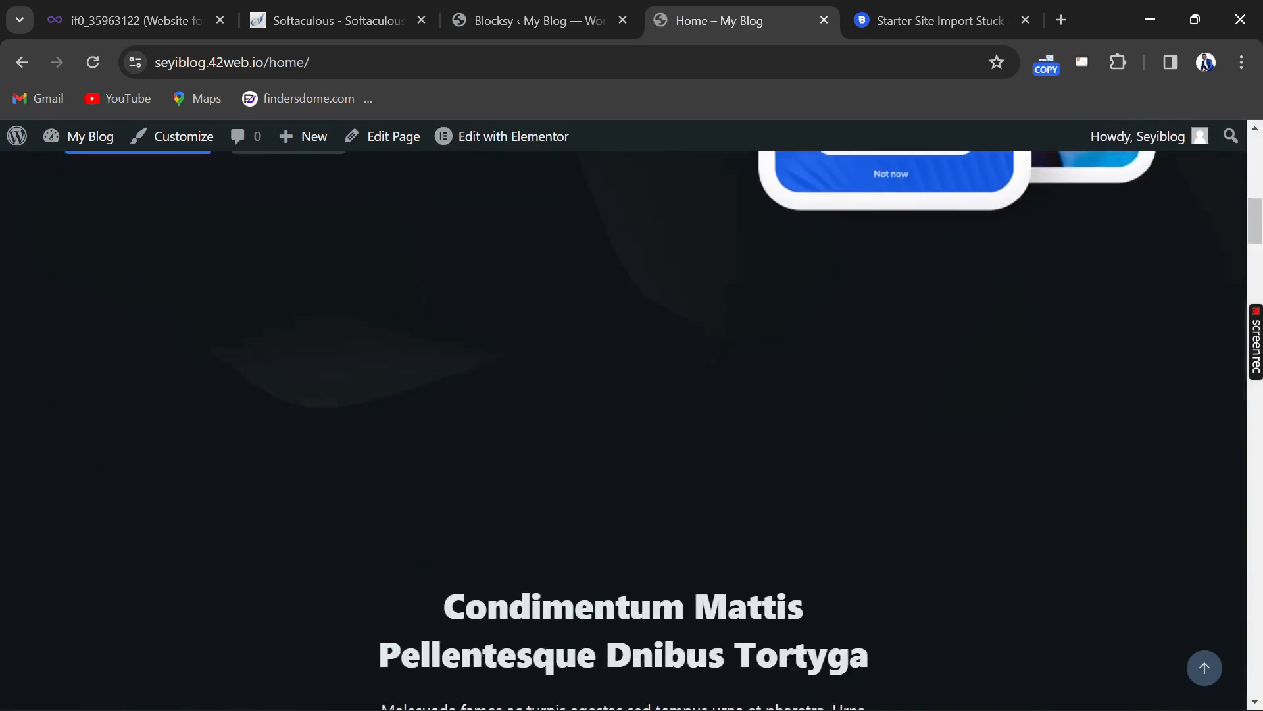
pyautogui.scroll(-13, 632, 427)
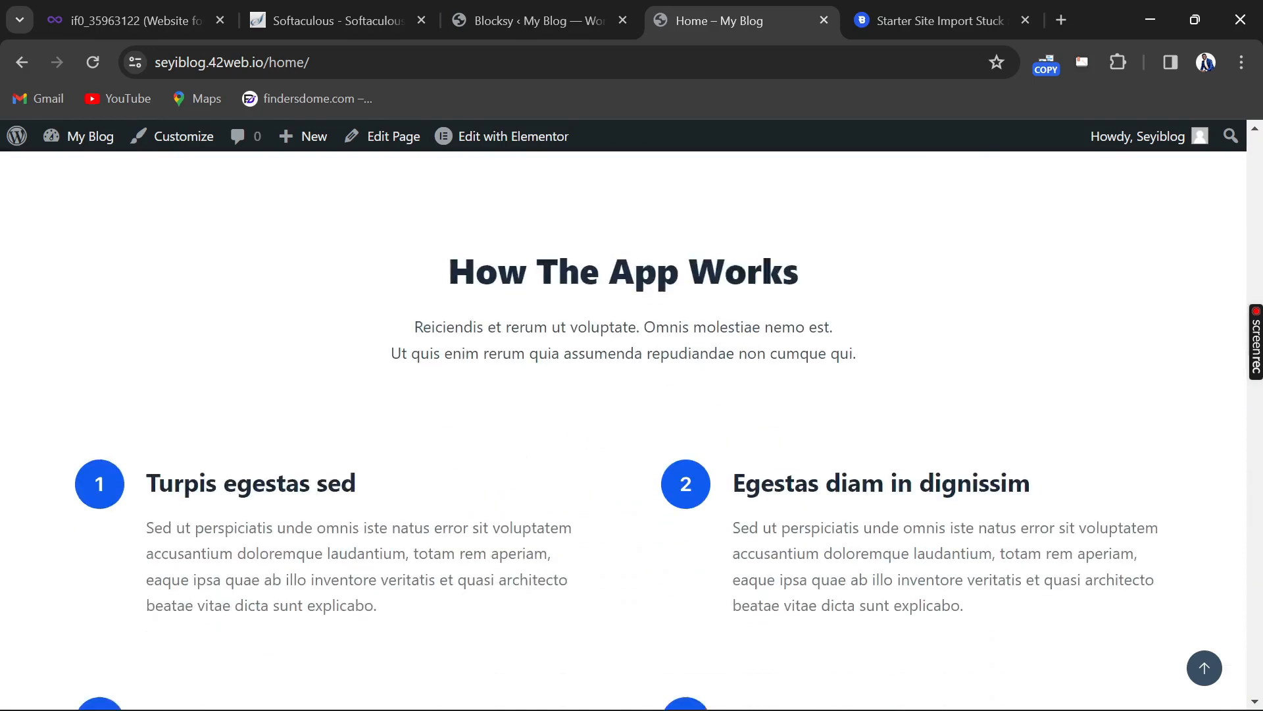
pyautogui.scroll(-2, 356, 345)
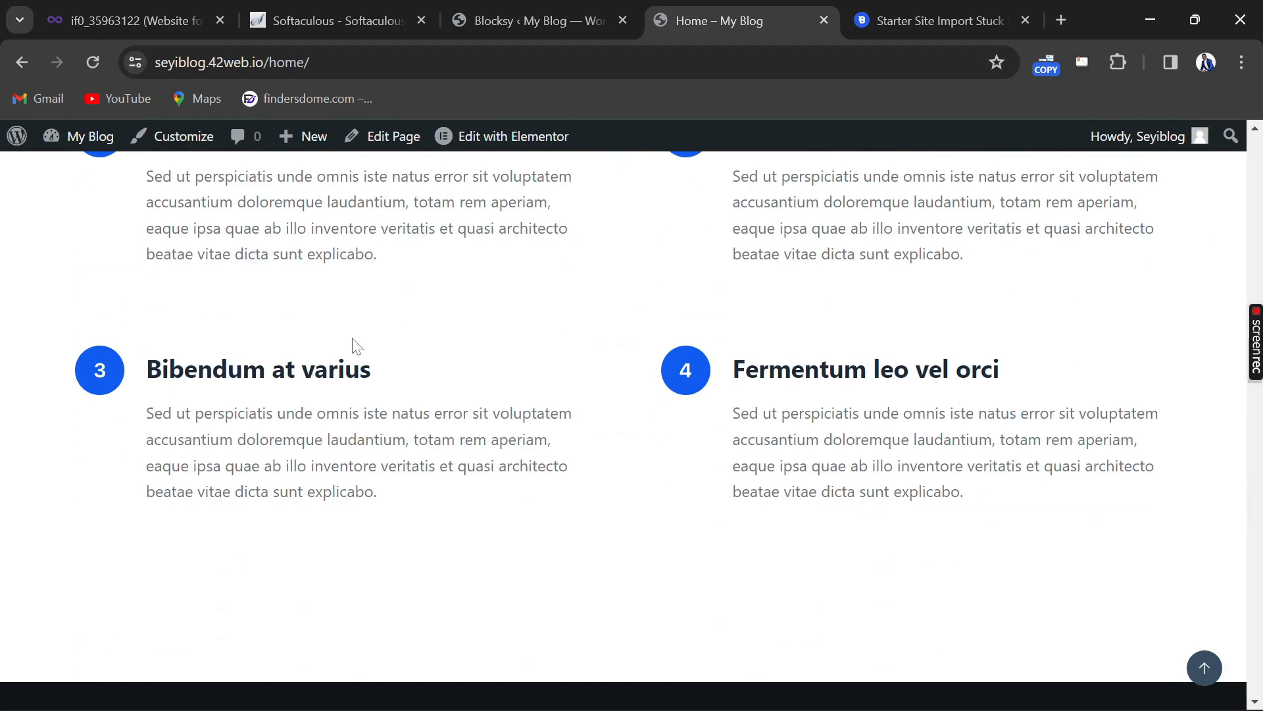
pyautogui.scroll(-2, 356, 345)
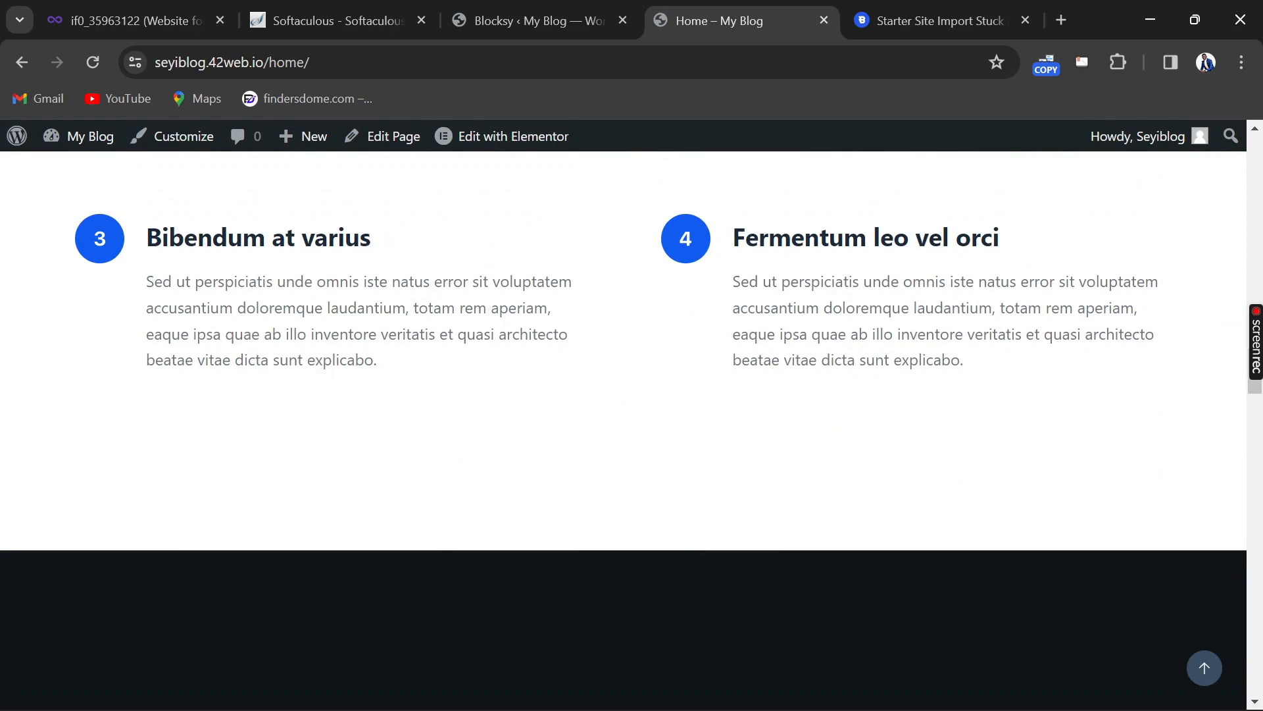
pyautogui.scroll(-8, 353, 339)
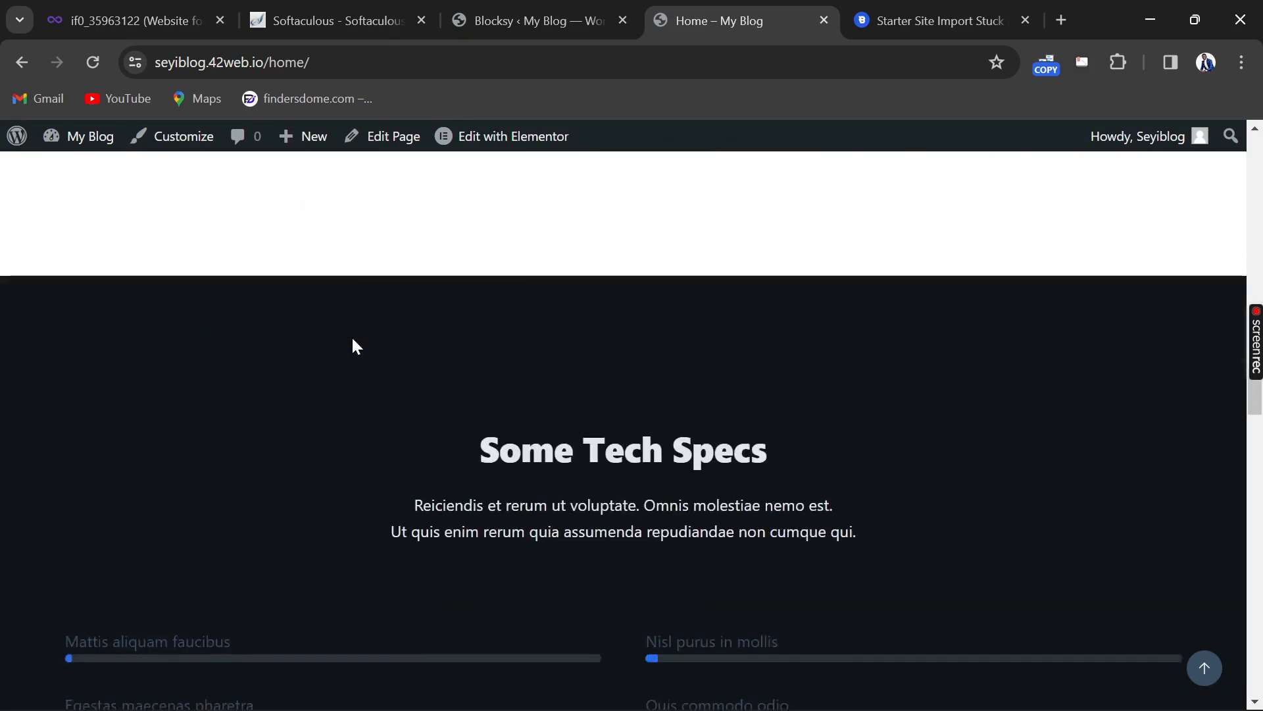
pyautogui.scroll(-6, 356, 346)
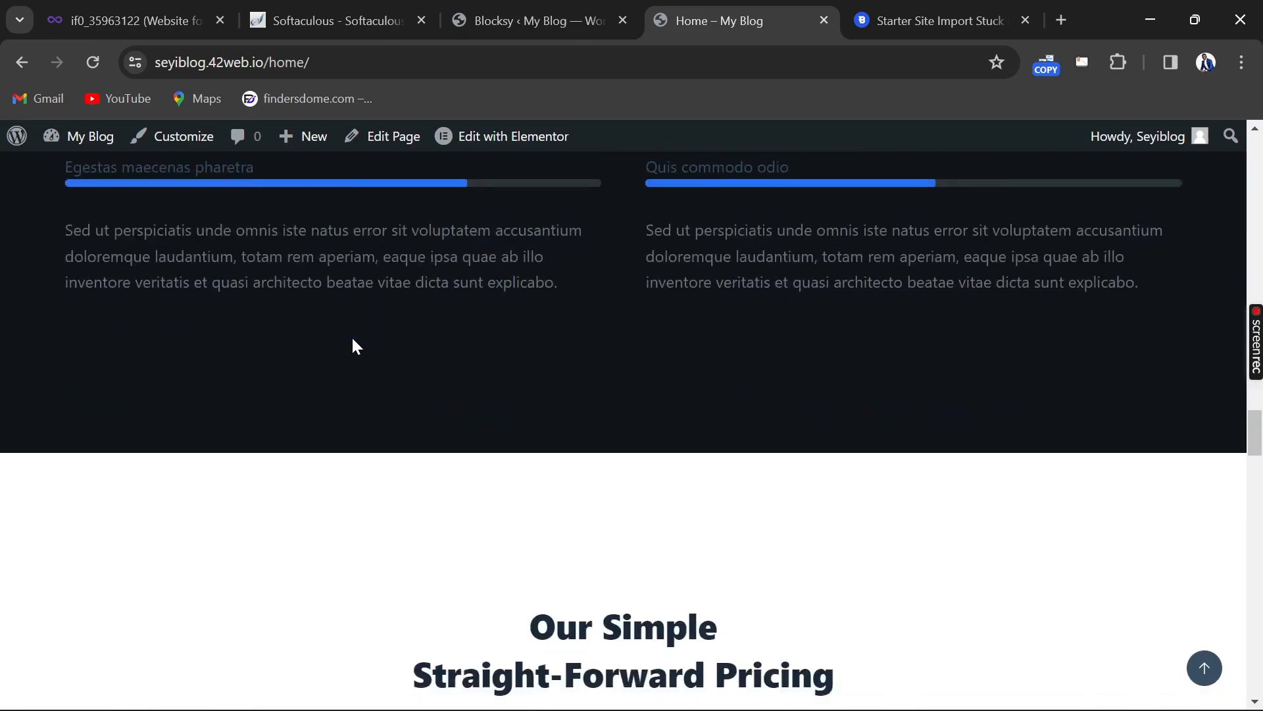
pyautogui.scroll(18, 356, 345)
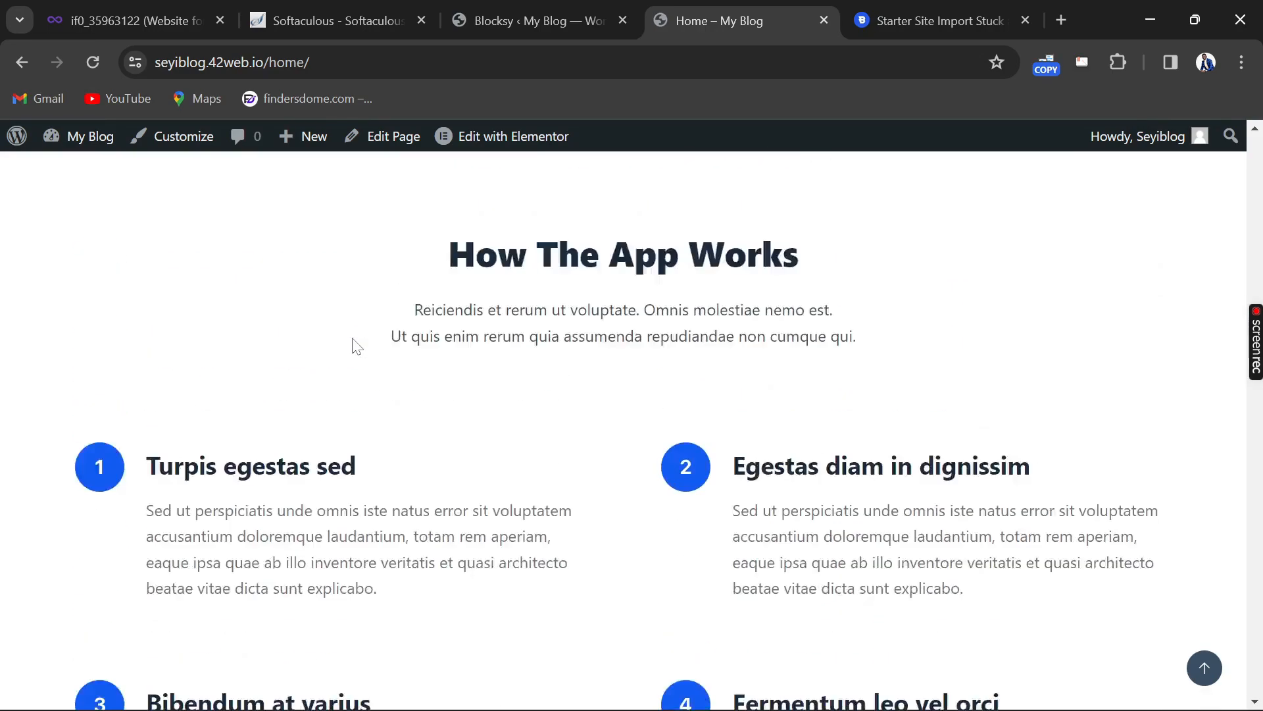
pyautogui.scroll(15, 353, 340)
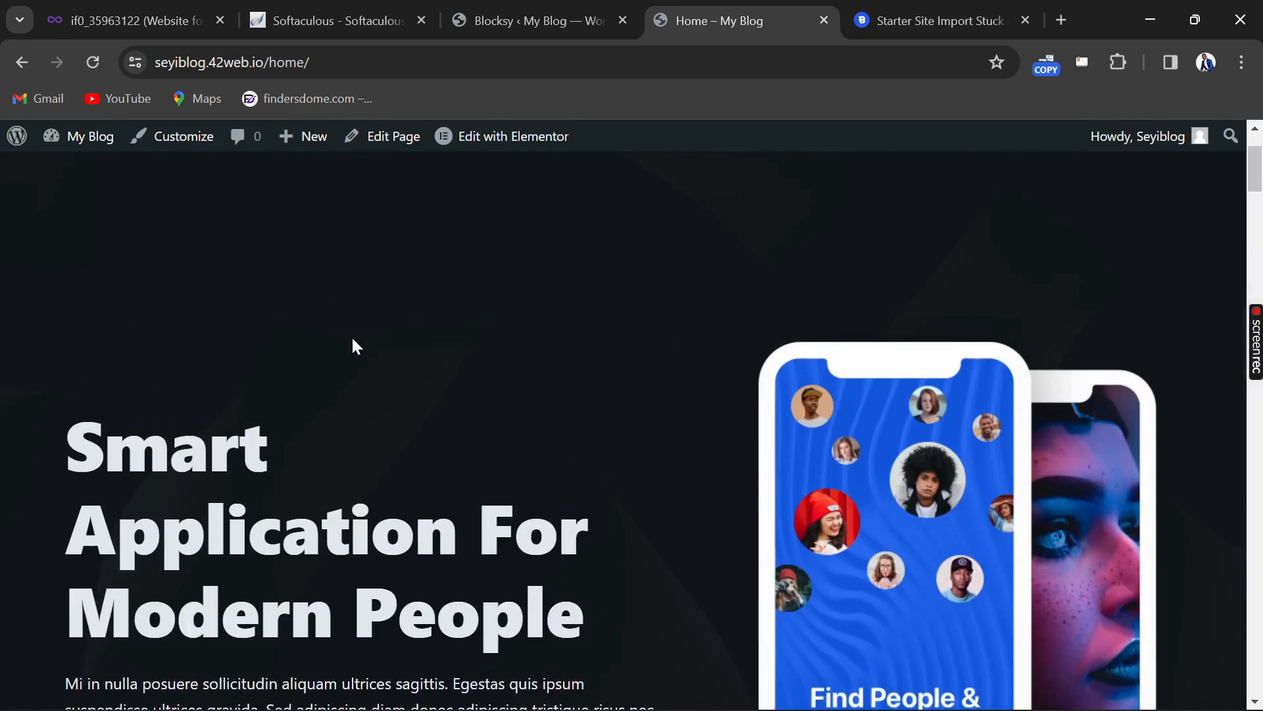
pyautogui.scroll(-11, 352, 290)
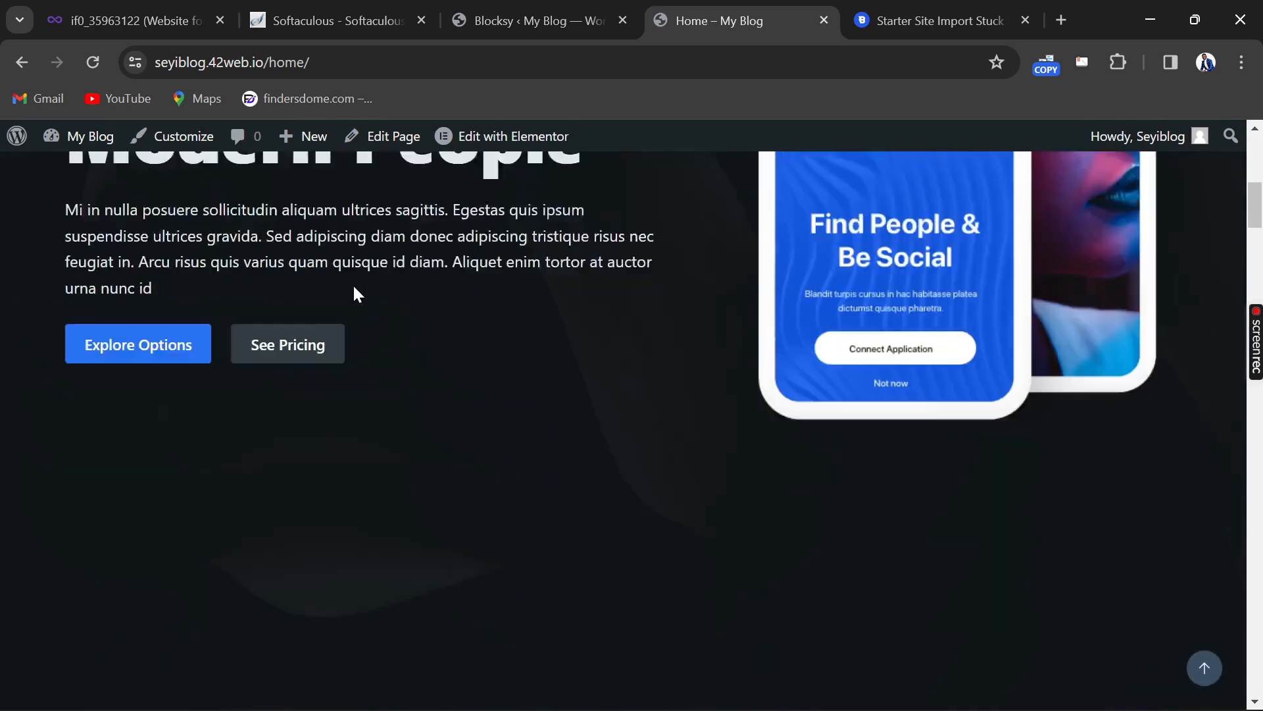
pyautogui.scroll(-10, 354, 322)
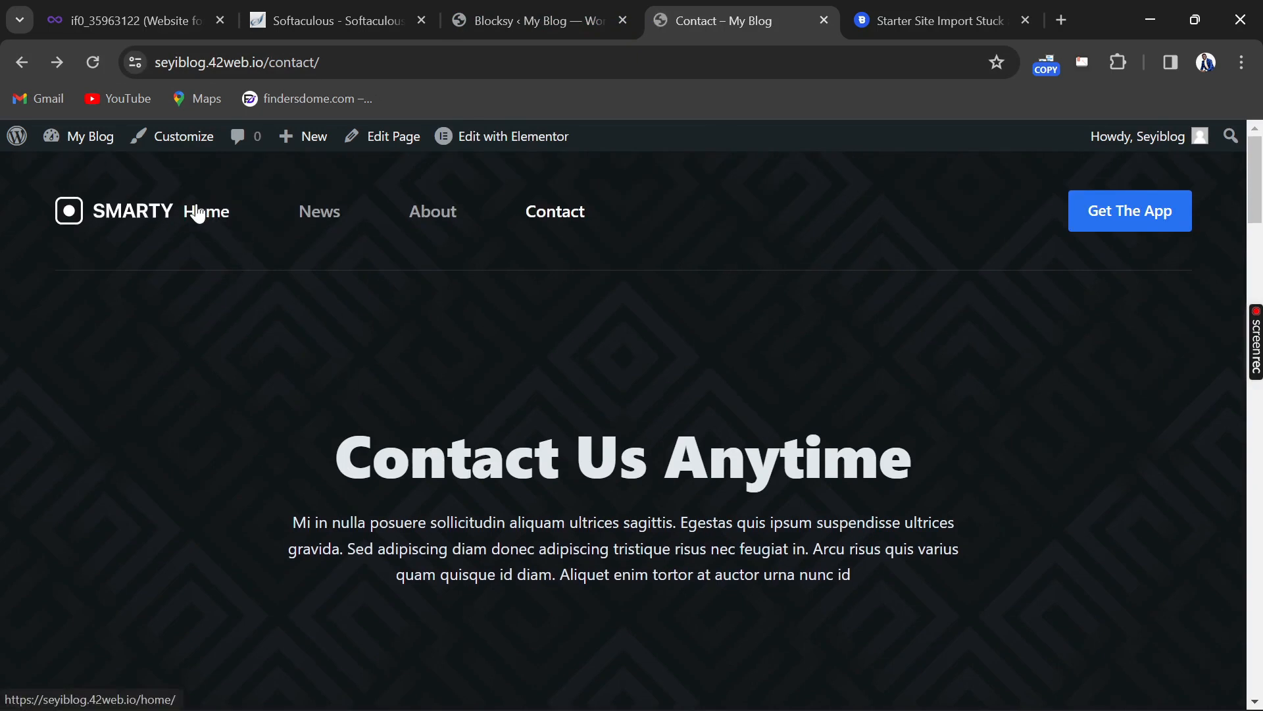
# Open the site's Home page for editing with Elementor and choose to recreate the default kit
pyautogui.click(199, 215)
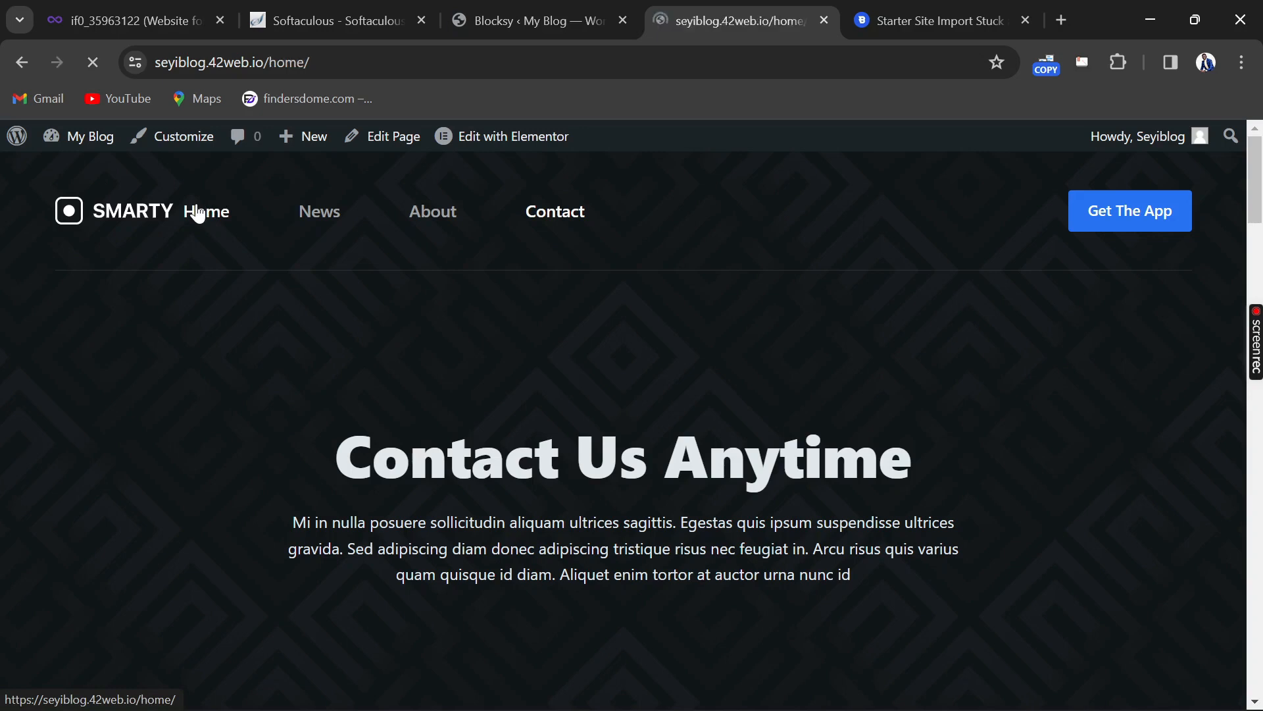
pyautogui.click(538, 141)
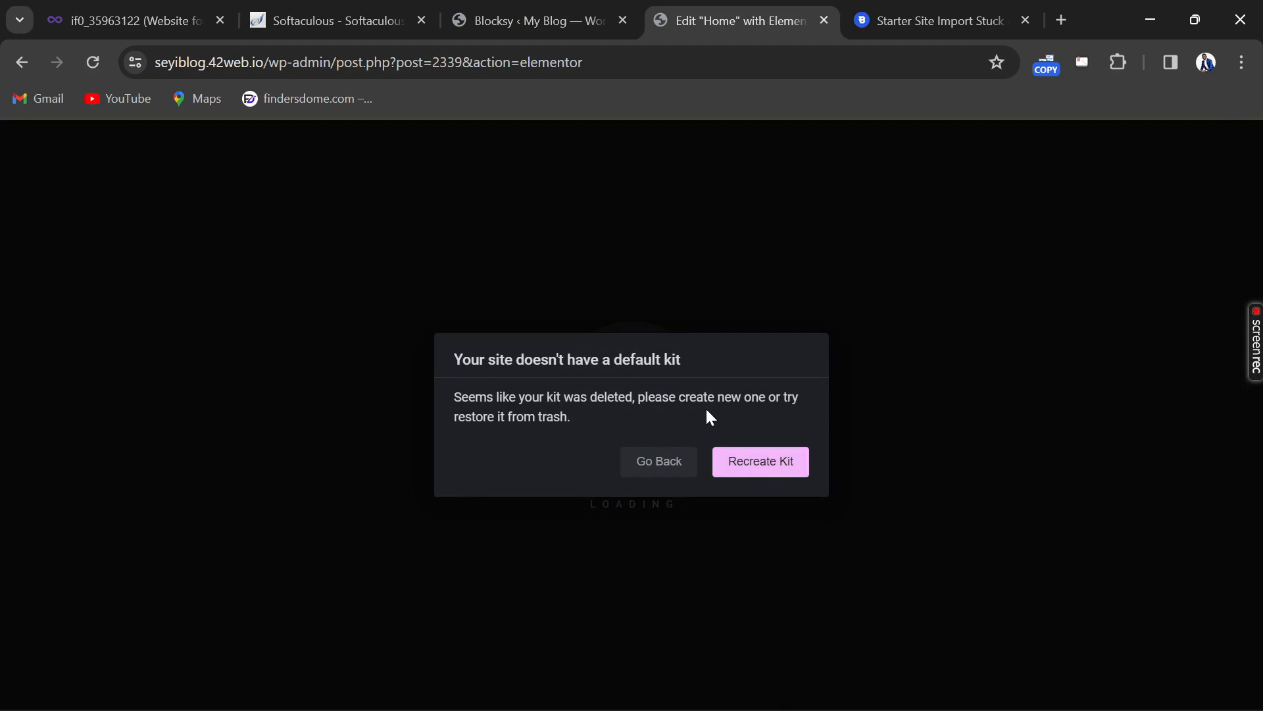
pyautogui.click(790, 462)
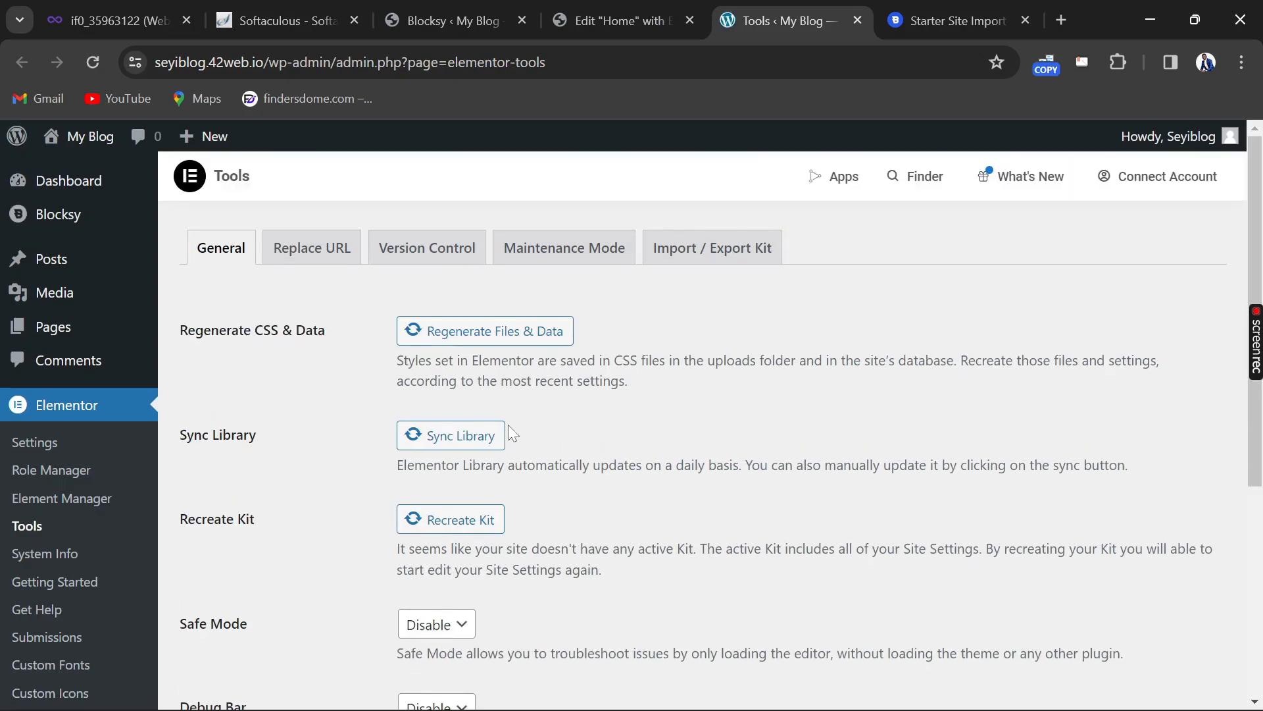
# Look over Elementor's template kit export and import options and return to the general tools
pyautogui.click(733, 256)
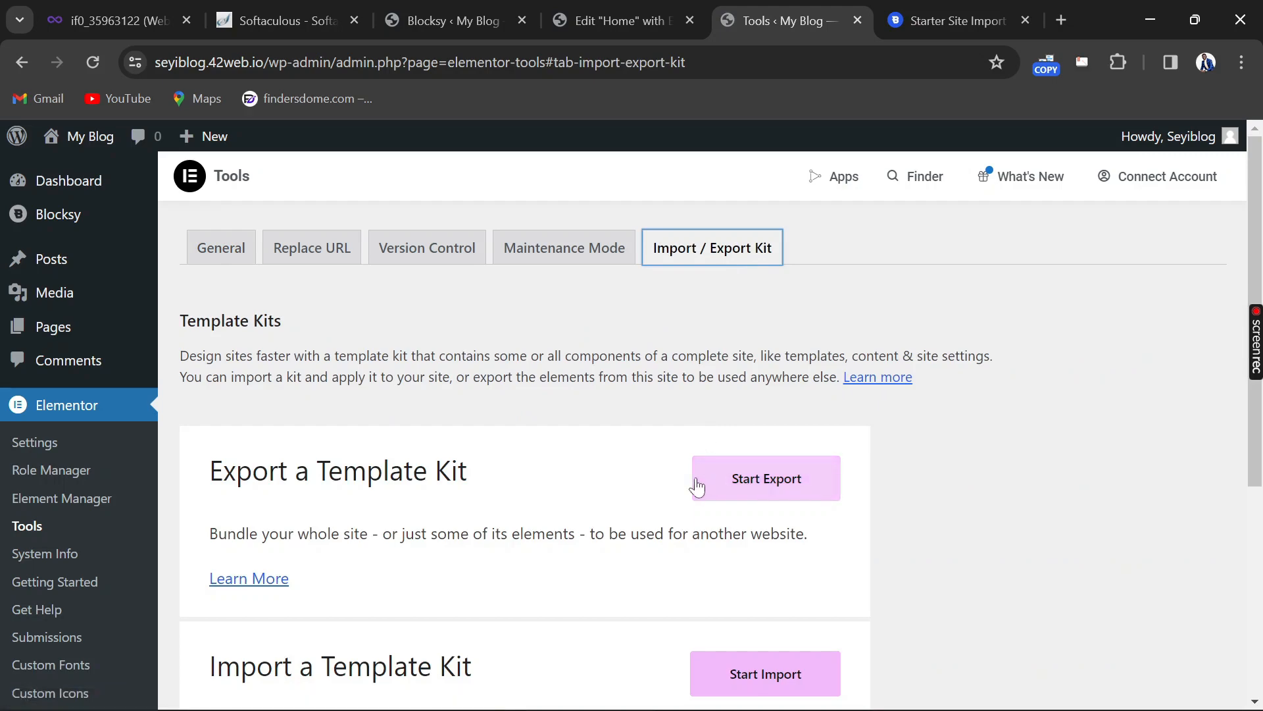
pyautogui.scroll(-1, 643, 512)
pyautogui.scroll(-4, 643, 512)
pyautogui.scroll(5, 643, 512)
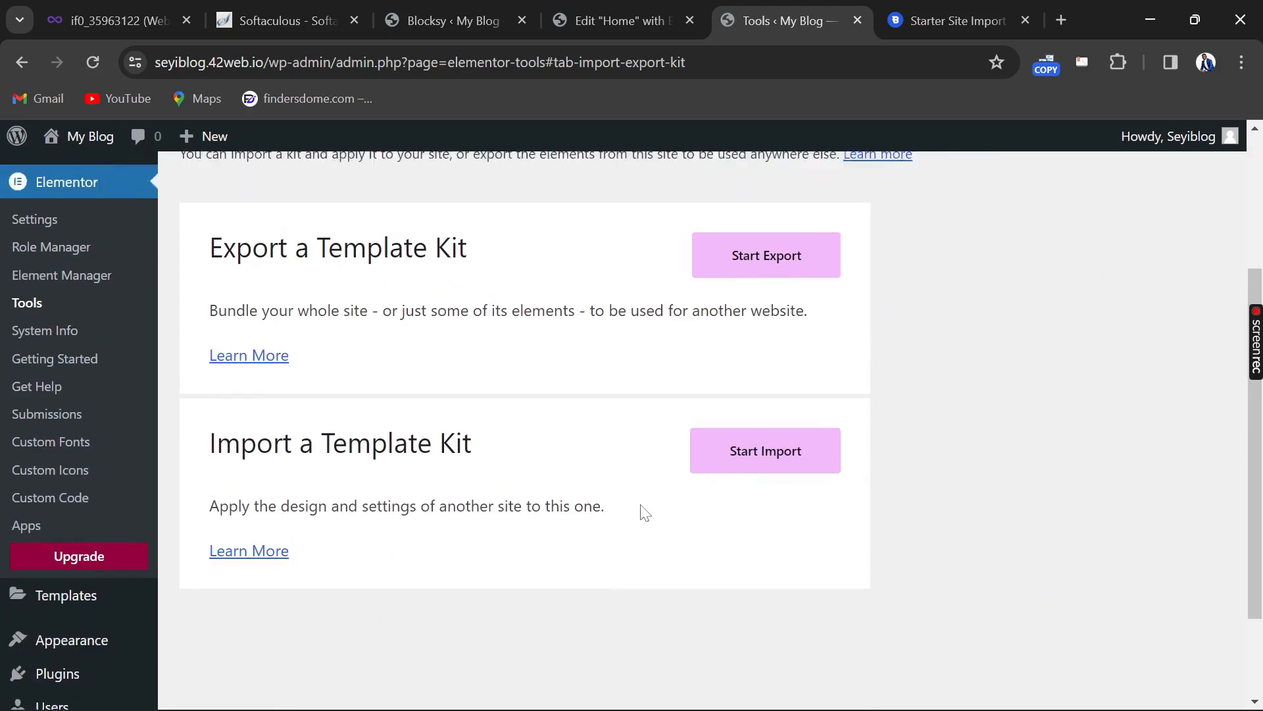
pyautogui.click(235, 251)
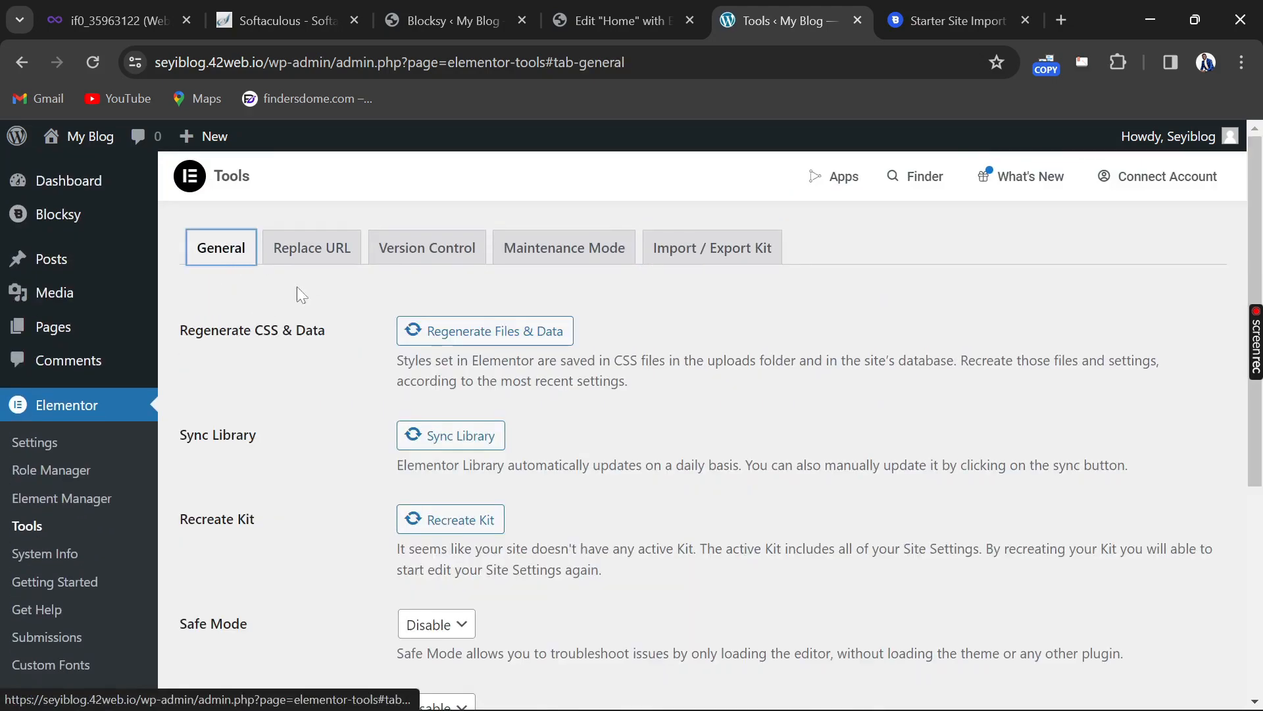
# Recreate the Elementor kit and save the changes to the general tools settings
pyautogui.scroll(-2, 493, 344)
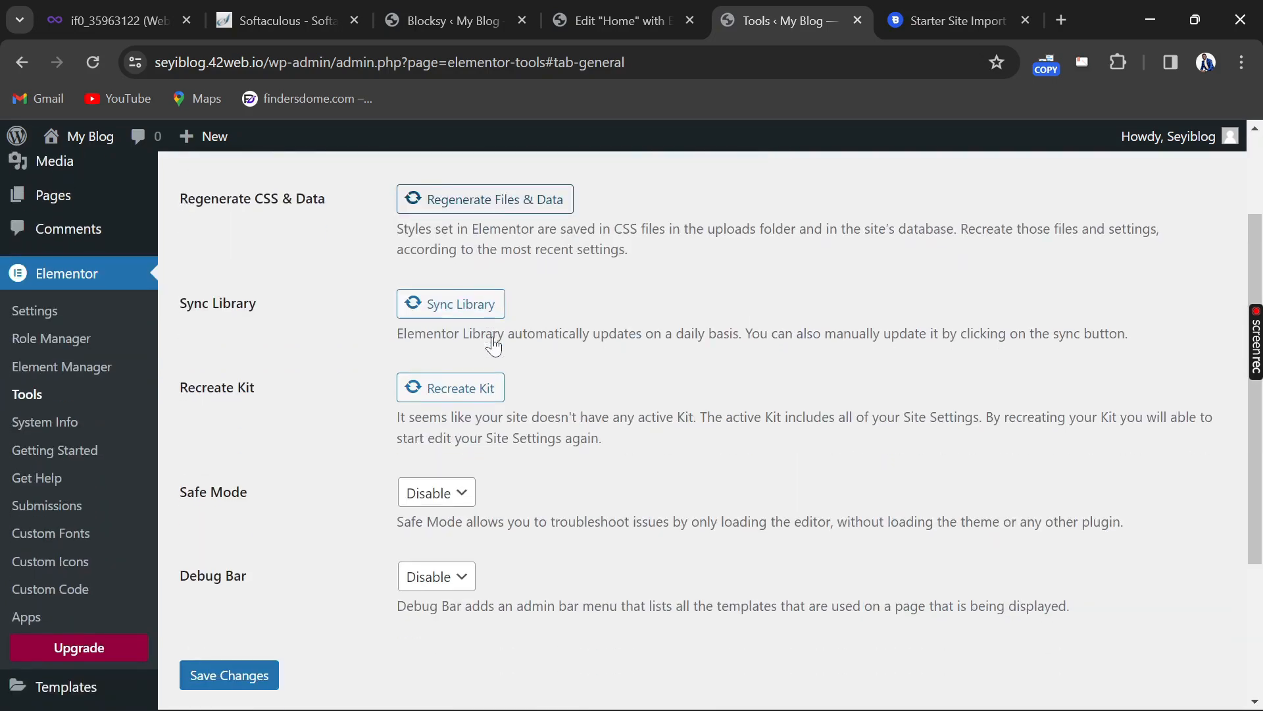
pyautogui.click(484, 396)
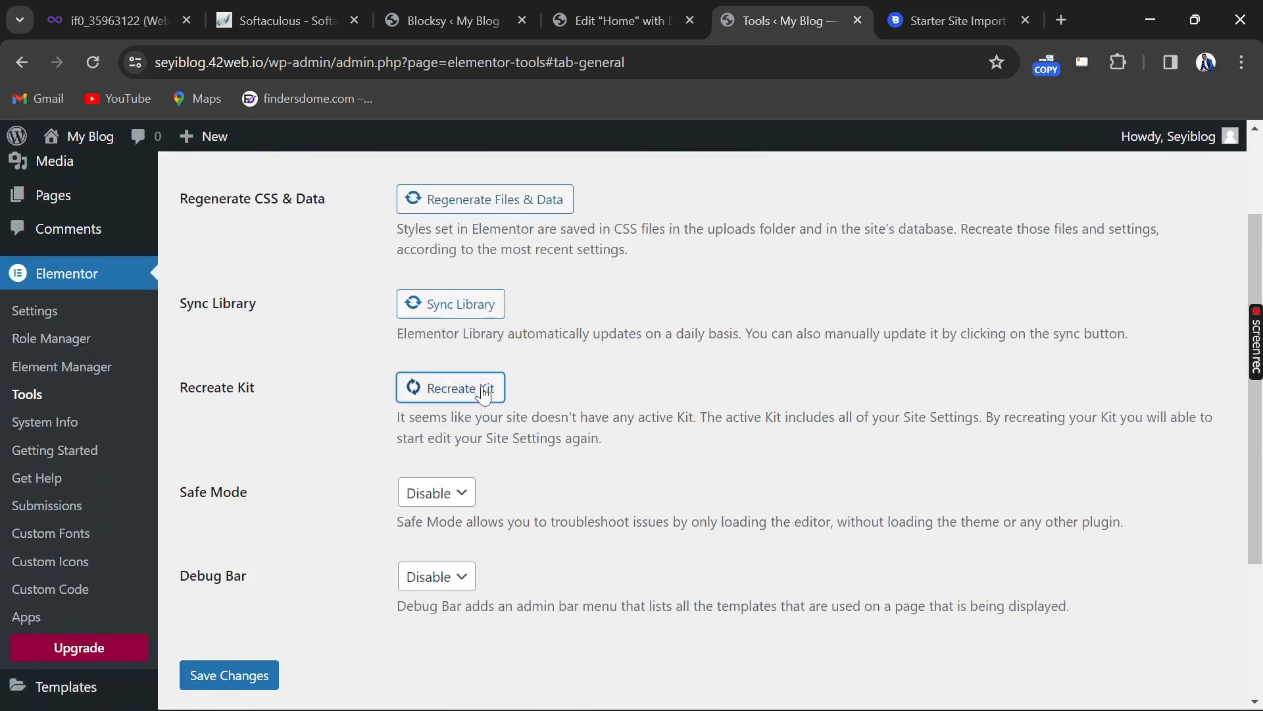
pyautogui.scroll(-2, 484, 395)
pyautogui.click(268, 546)
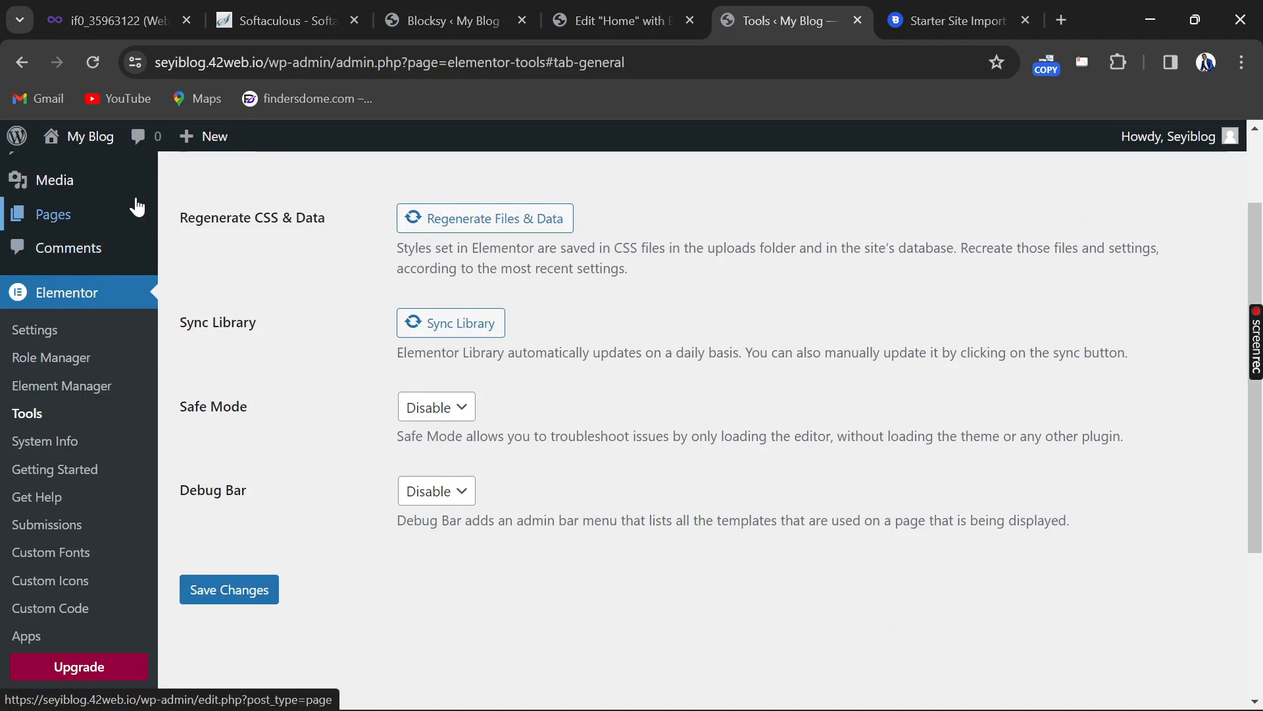
# Visit the live site, go to its Home page and open that page for editing with Elementor
pyautogui.click(93, 136)
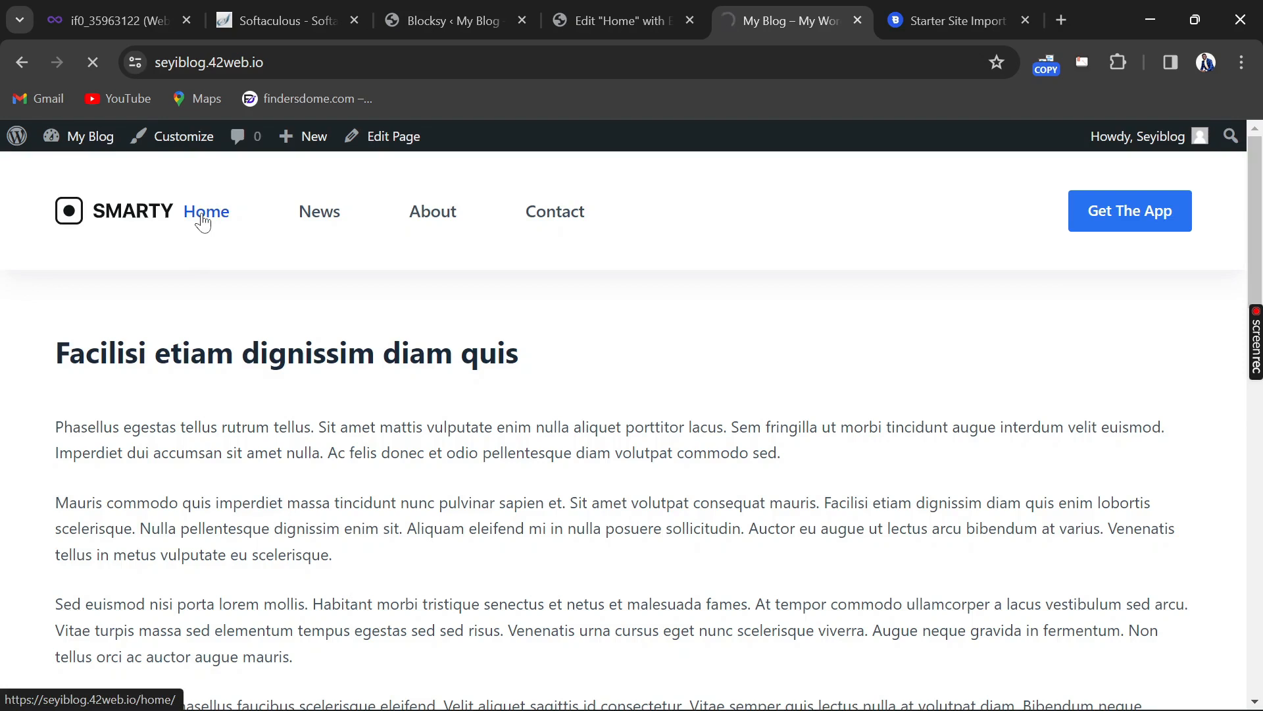
pyautogui.click(204, 224)
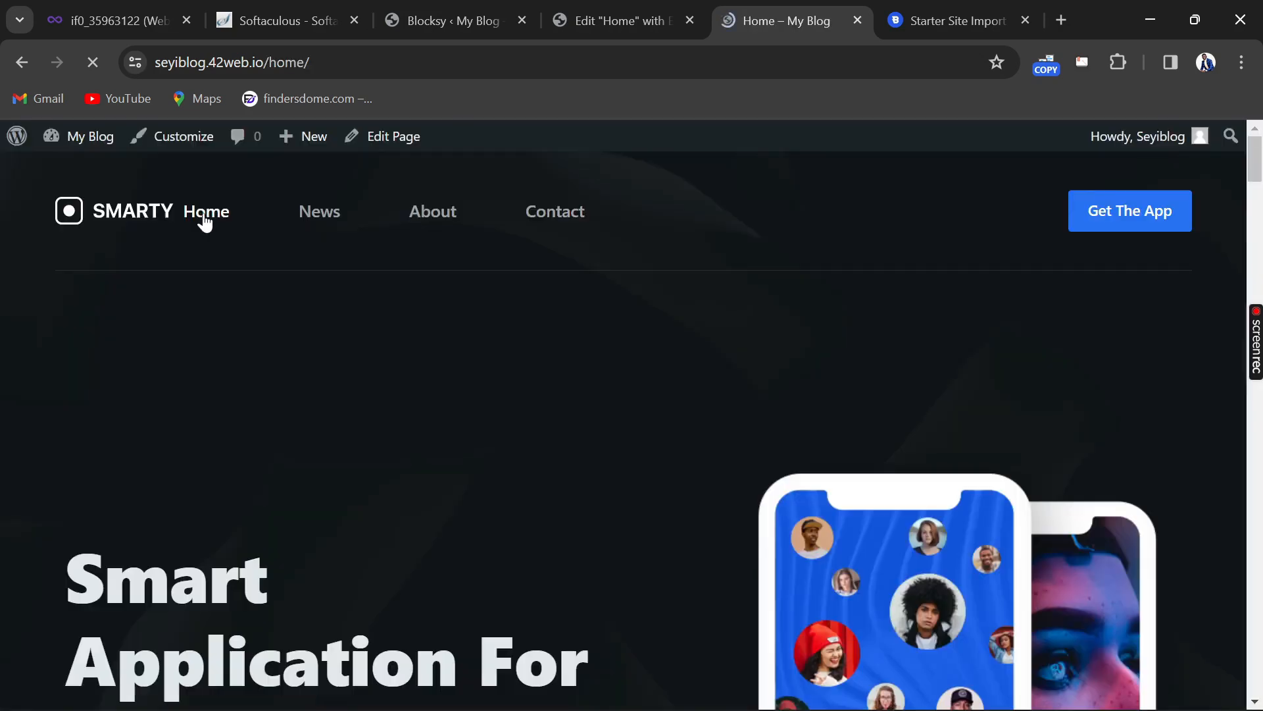
pyautogui.moveTo(475, 139)
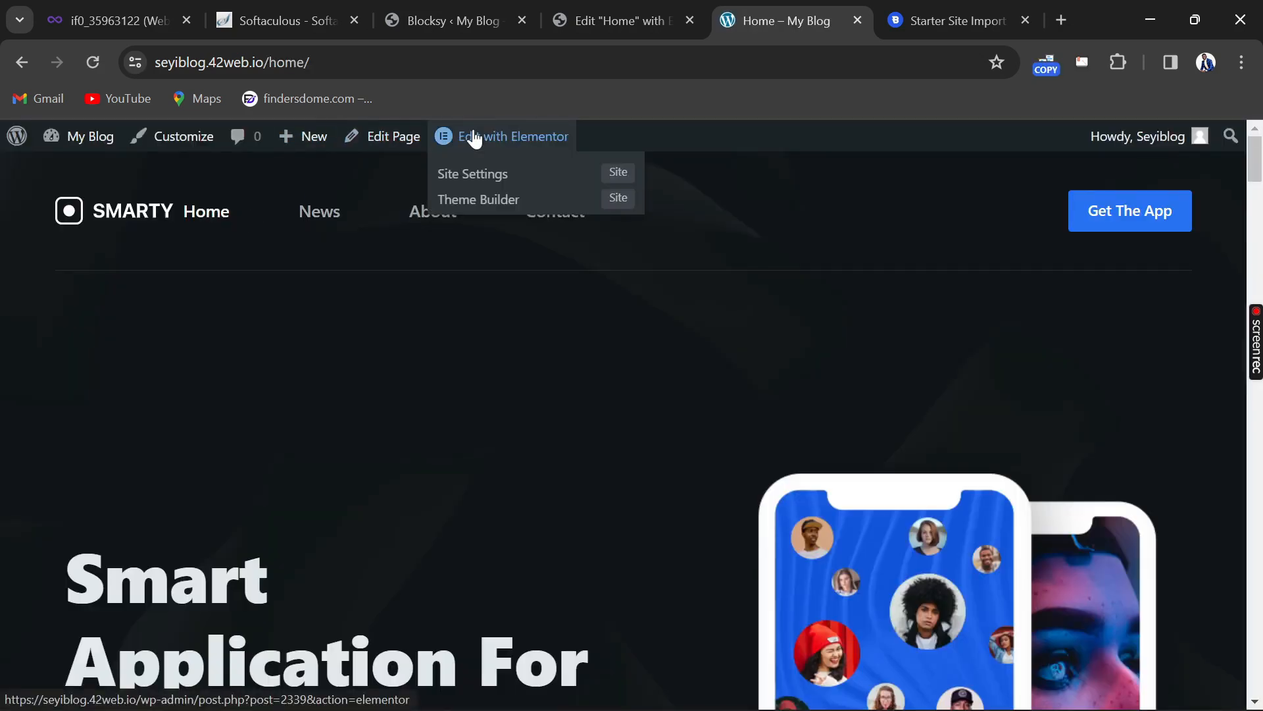
pyautogui.click(477, 139)
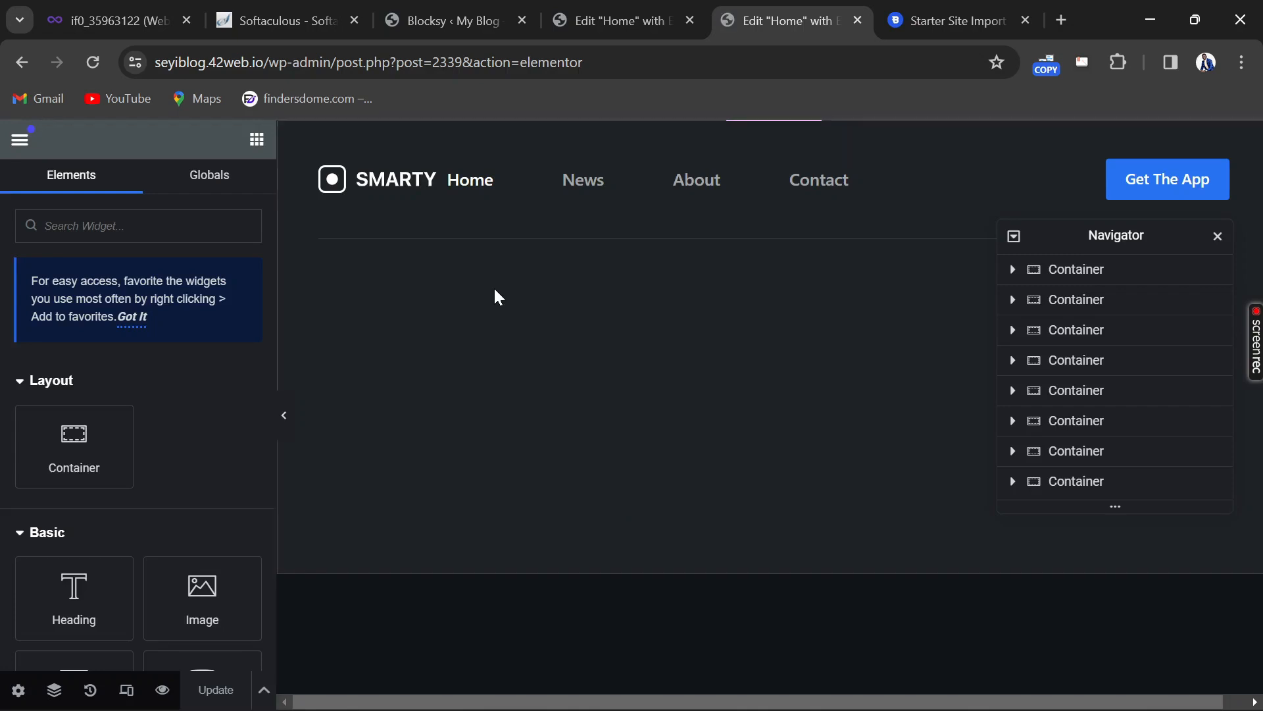
# Examine the Home page in the Elementor editor from the header to the section below the hero and back
pyautogui.scroll(-2, 520, 310)
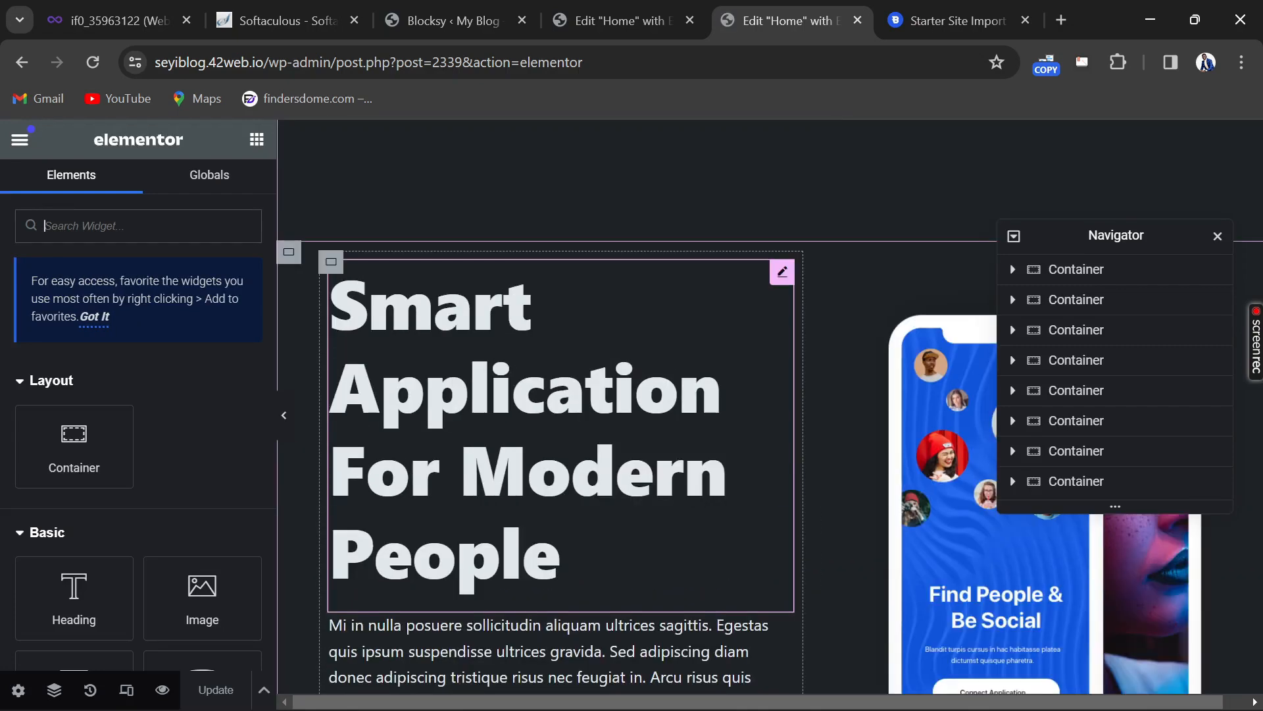
pyautogui.scroll(2, 523, 310)
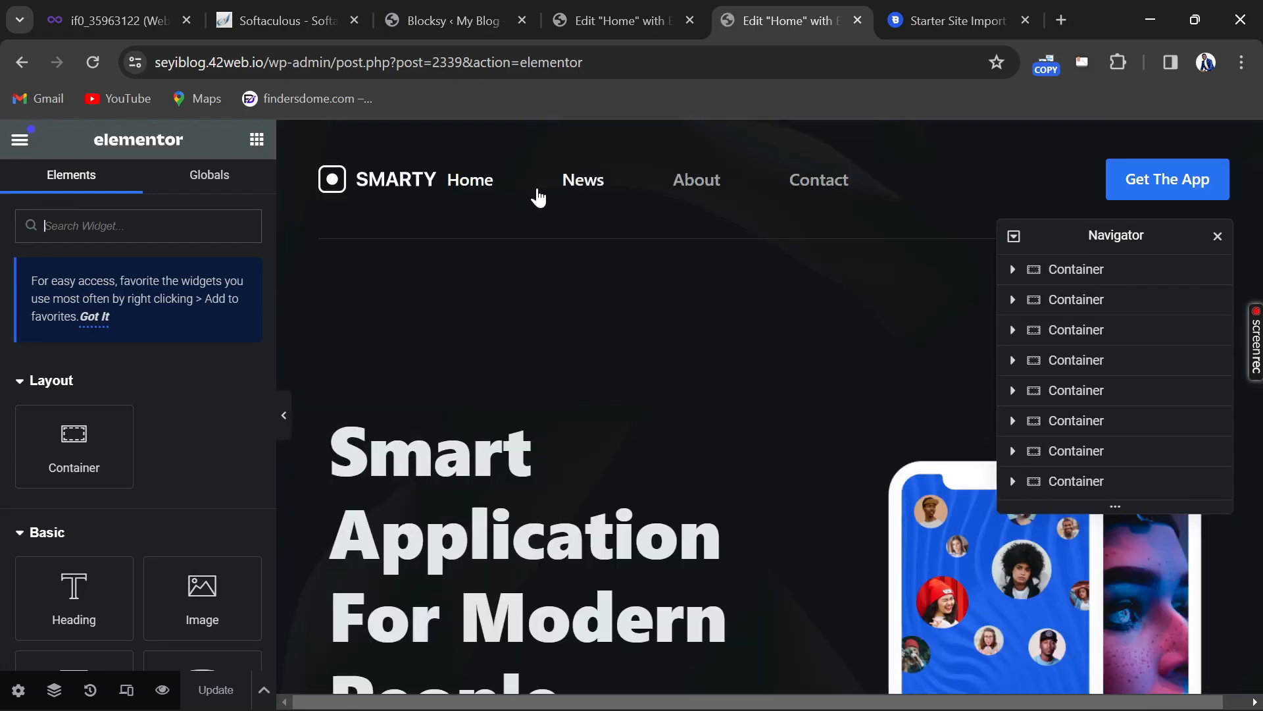
pyautogui.scroll(-8, 535, 194)
pyautogui.scroll(-4, 606, 375)
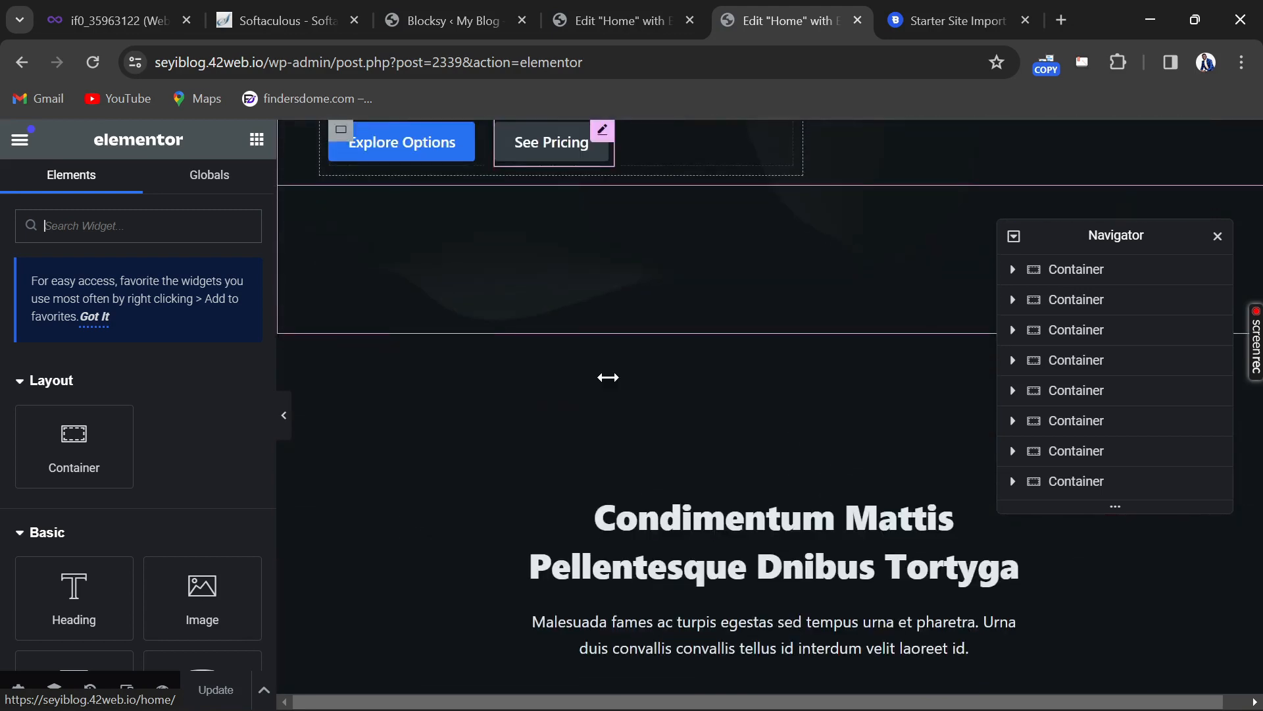
pyautogui.scroll(12, 682, 342)
pyautogui.scroll(-6, 699, 330)
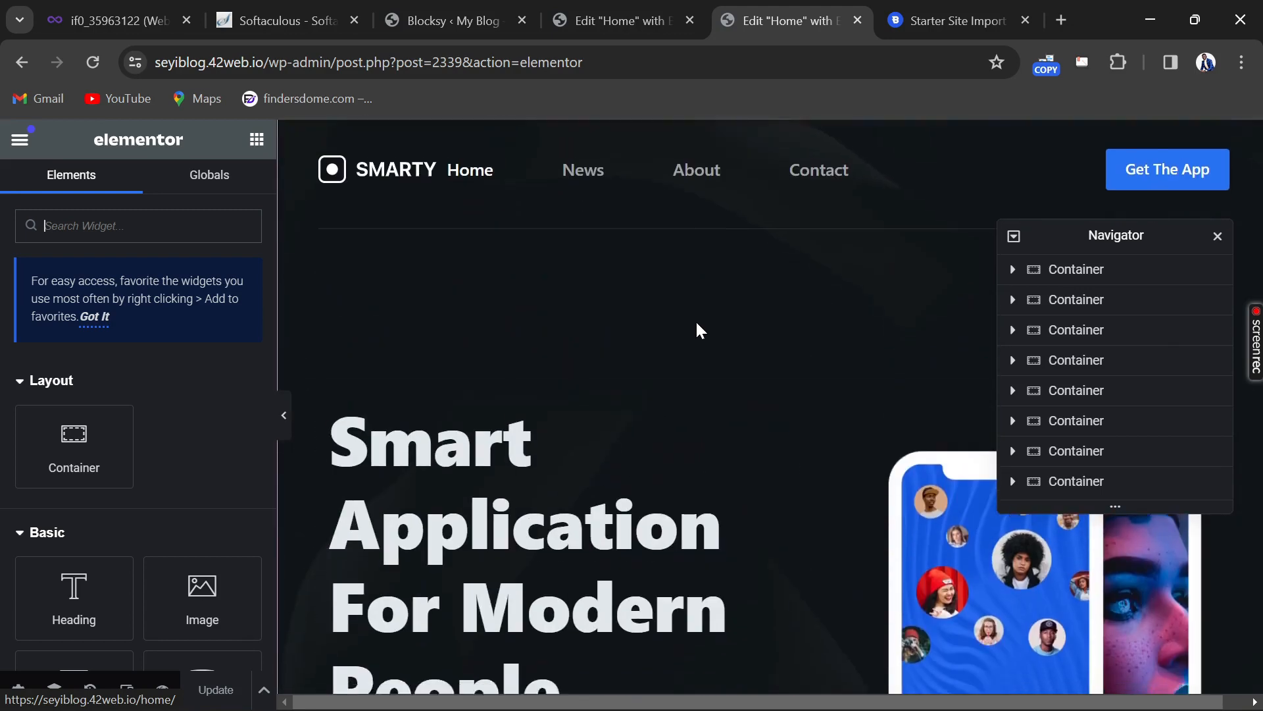
pyautogui.scroll(5, 921, 276)
pyautogui.scroll(2, 1248, 270)
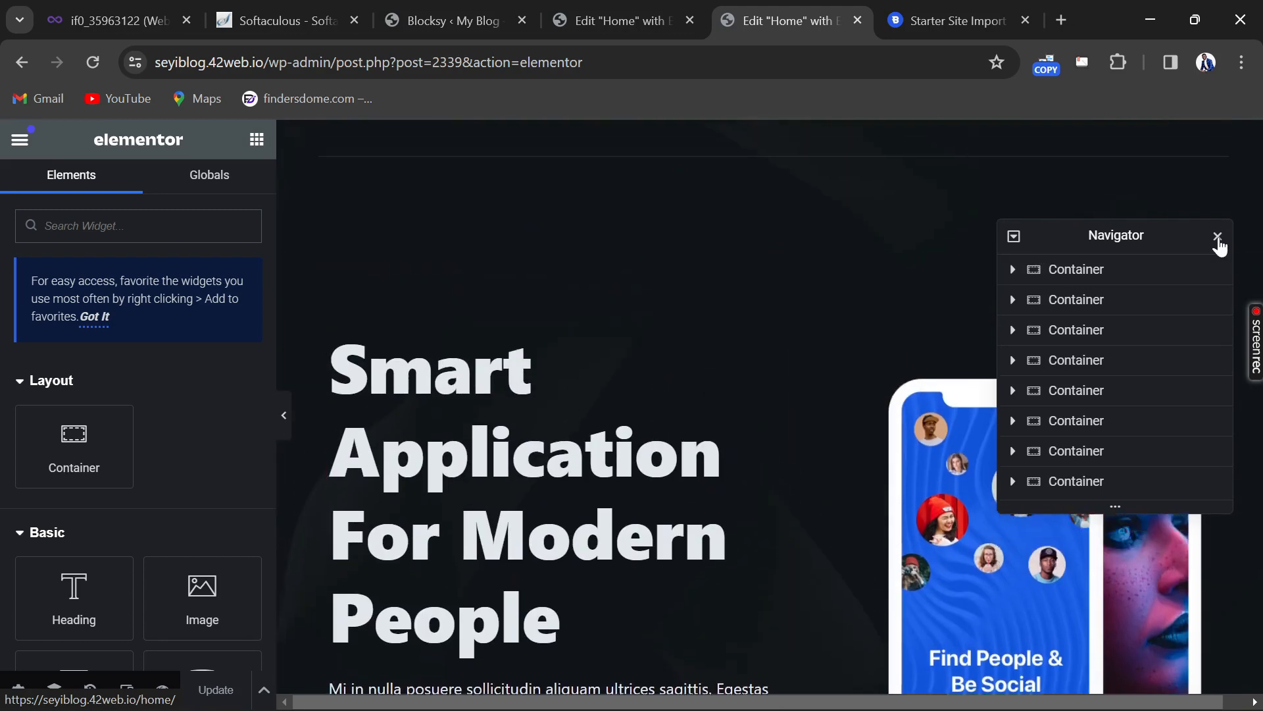
# Close the Navigator and delete the inner container holding the "Smart Application For Modern People" hero content
pyautogui.click(1217, 235)
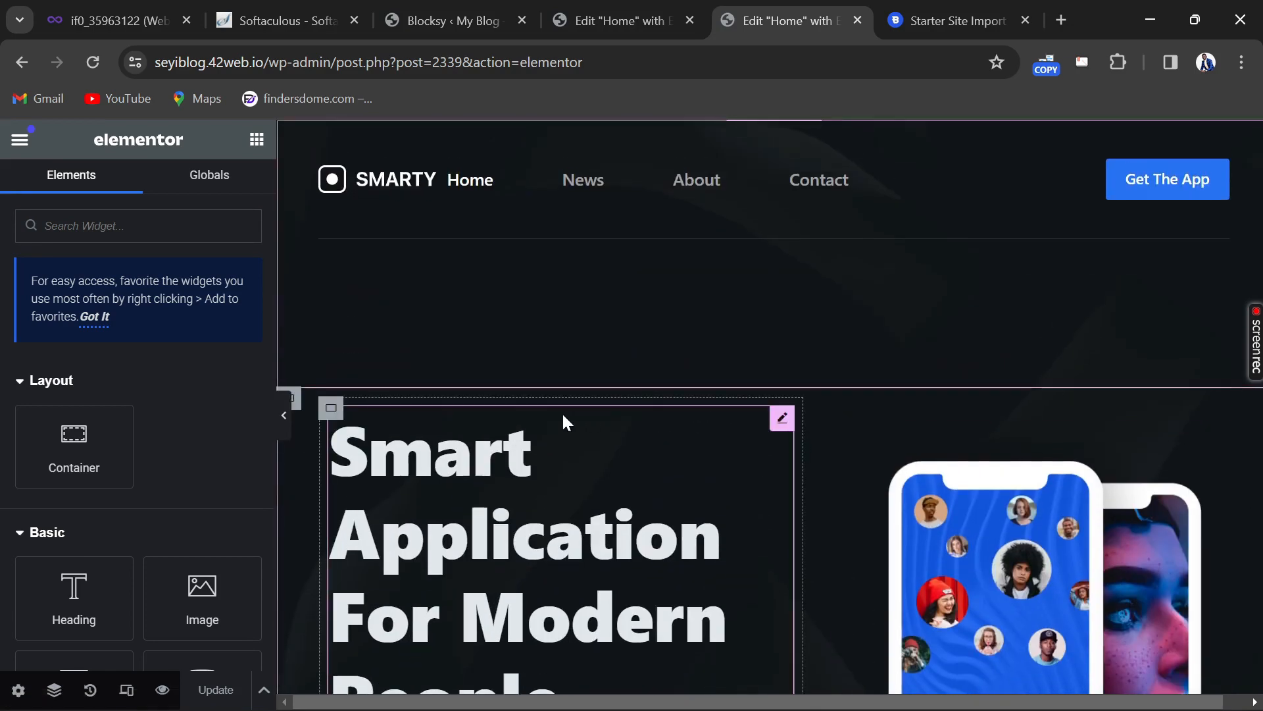
pyautogui.scroll(-2, 424, 408)
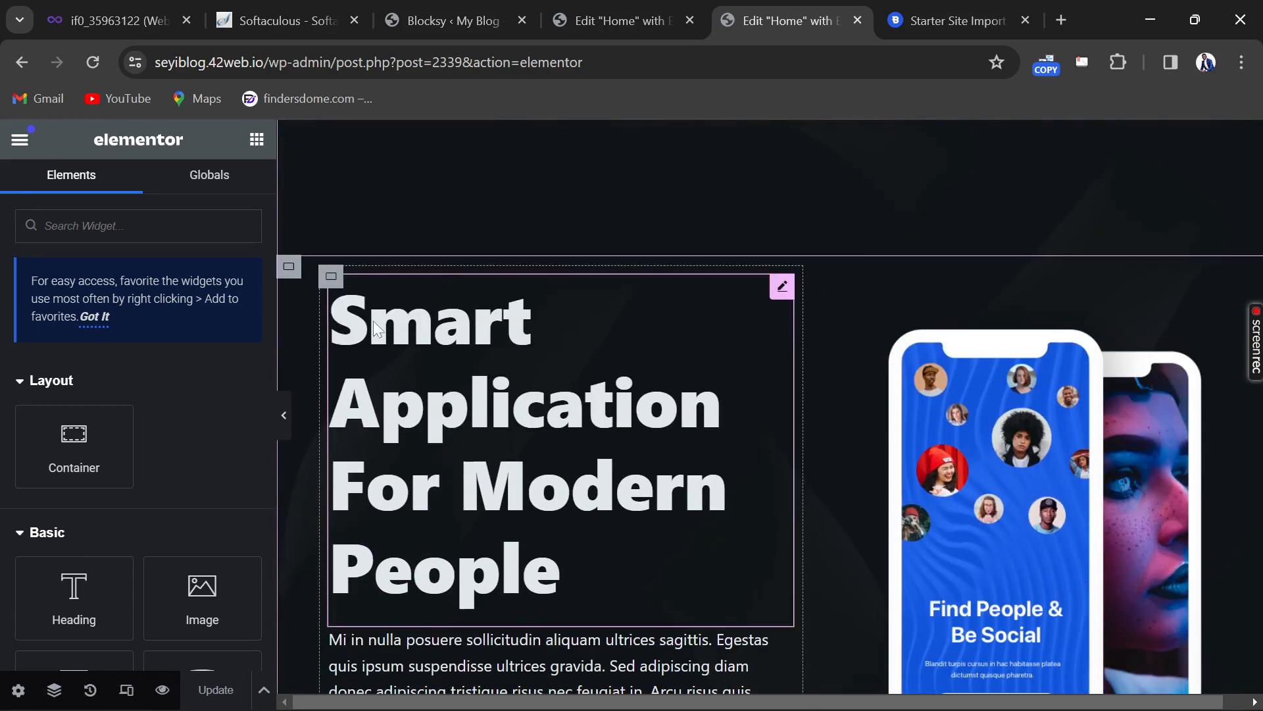
pyautogui.rightClick(295, 278)
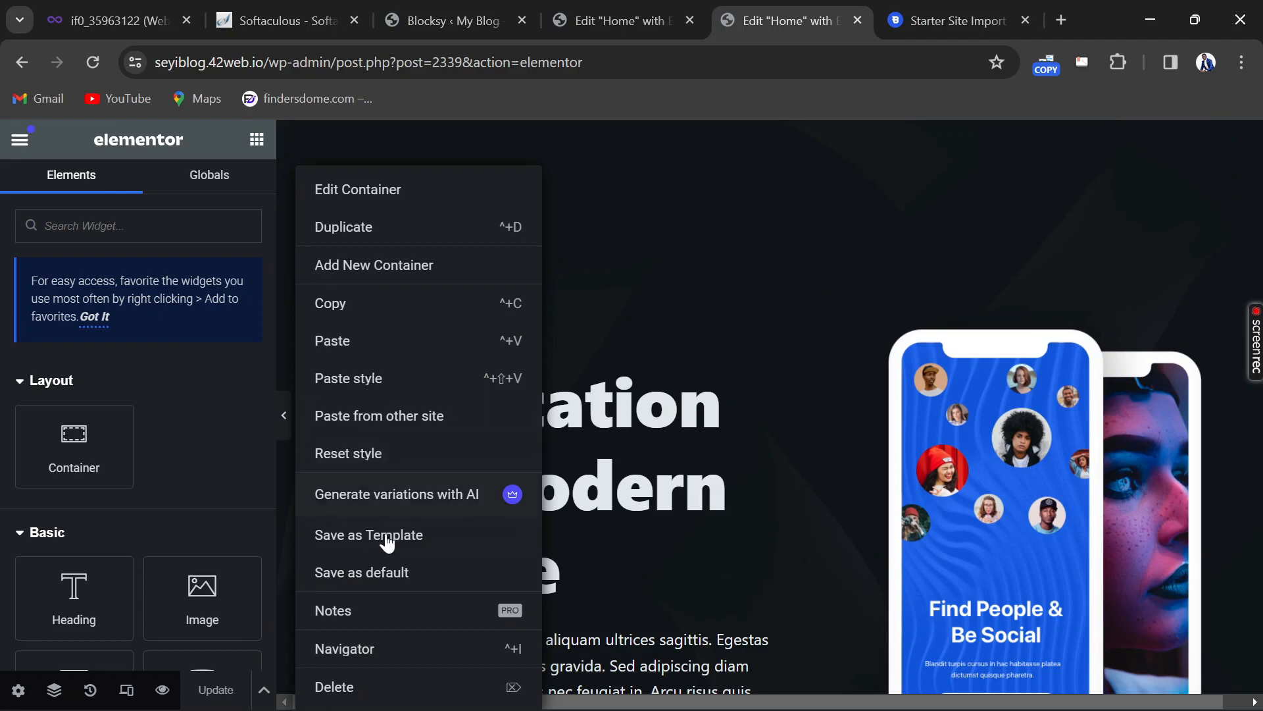
pyautogui.click(373, 687)
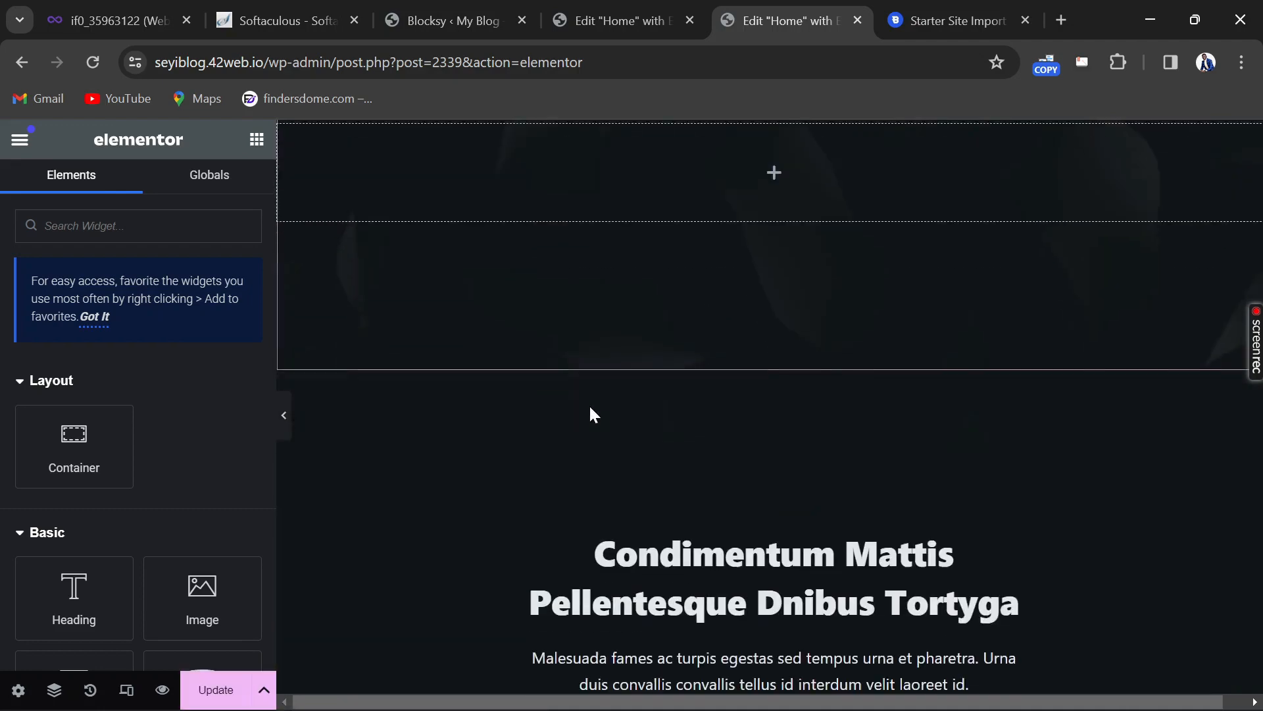
# Delete the "Condimentum Mattis", "How The App Works", pricing and divider containers below the hero
pyautogui.scroll(2, 461, 411)
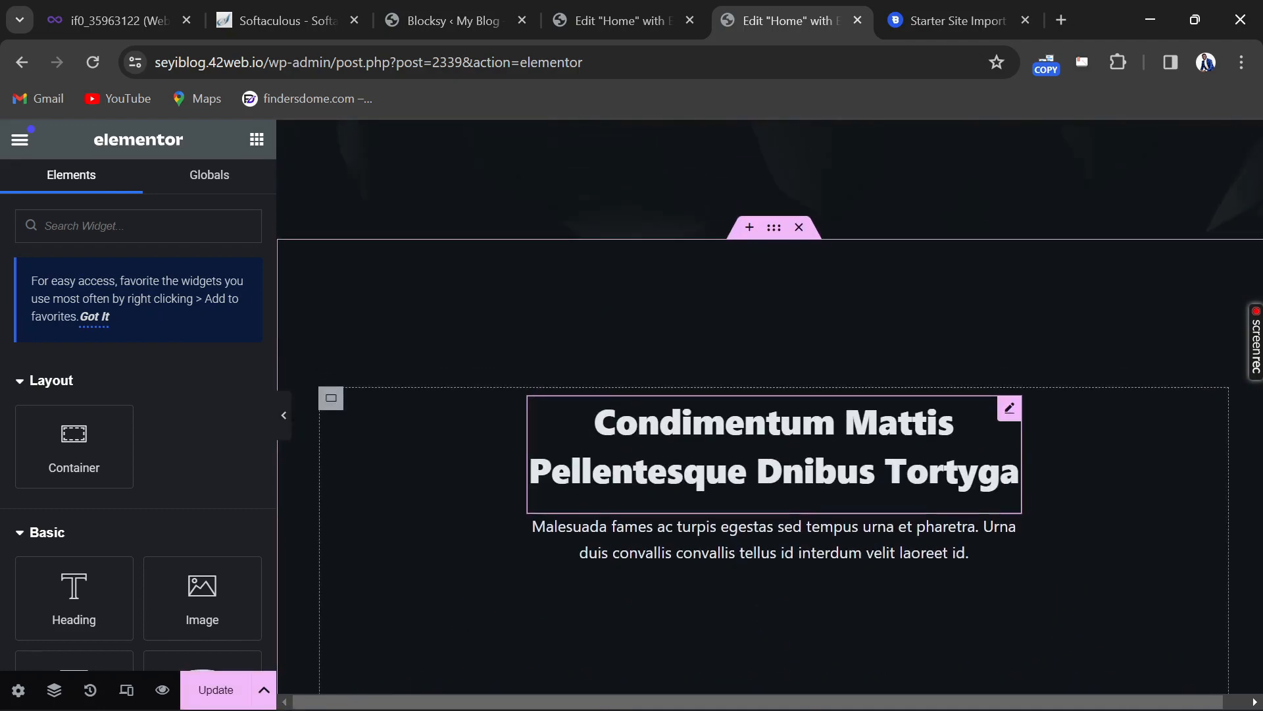
pyautogui.click(799, 227)
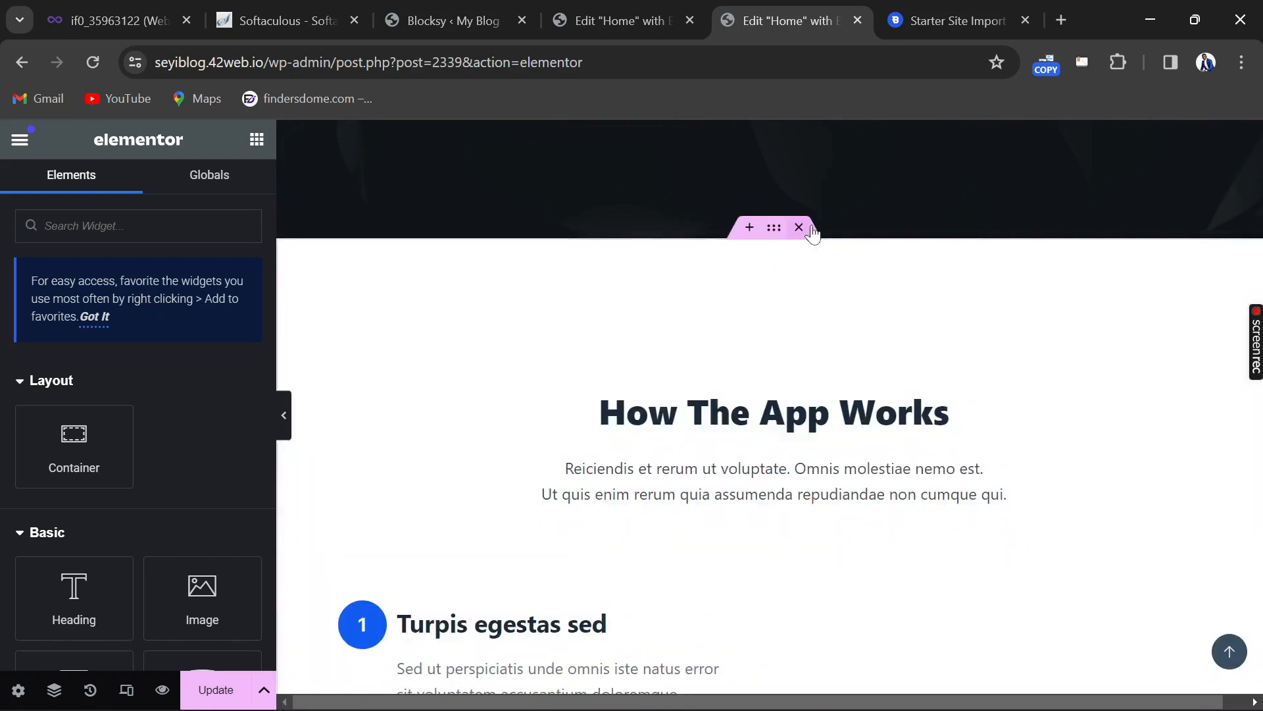
pyautogui.click(811, 228)
pyautogui.click(802, 229)
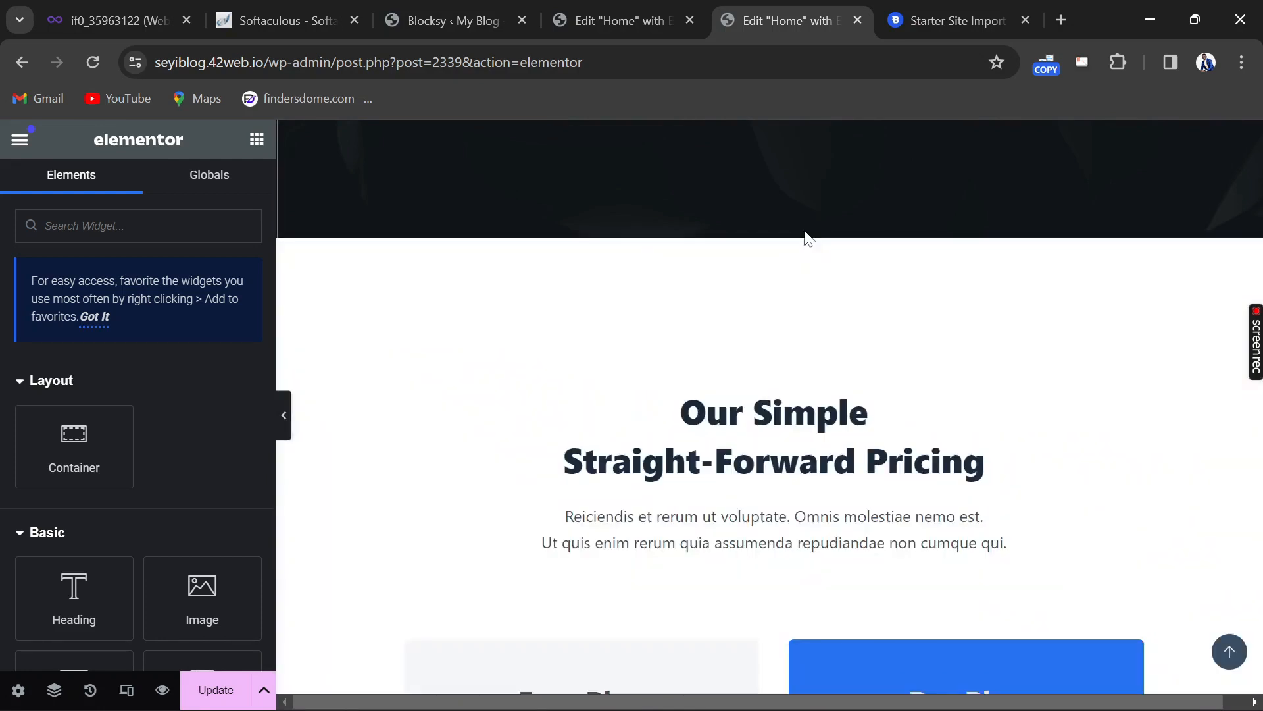
pyautogui.click(799, 229)
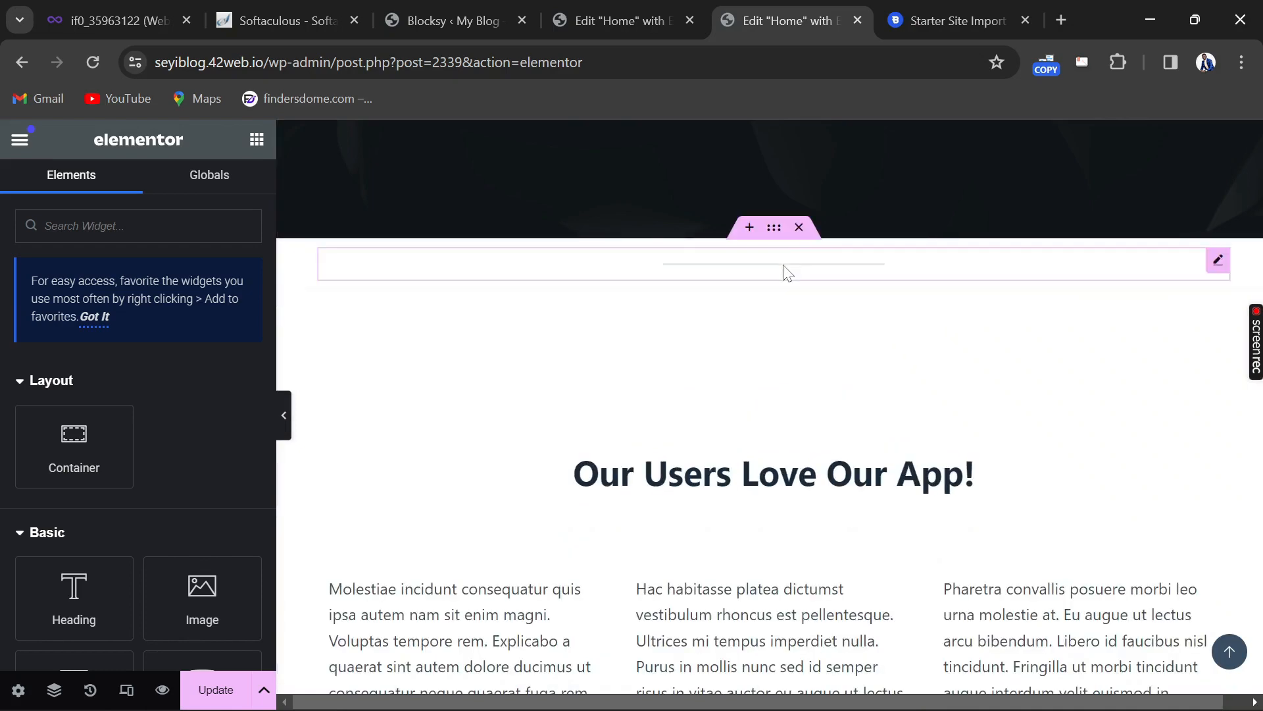
pyautogui.click(799, 228)
# Delete the container with the App Store and Google Play download badges near the end of the page
pyautogui.scroll(-6, 778, 347)
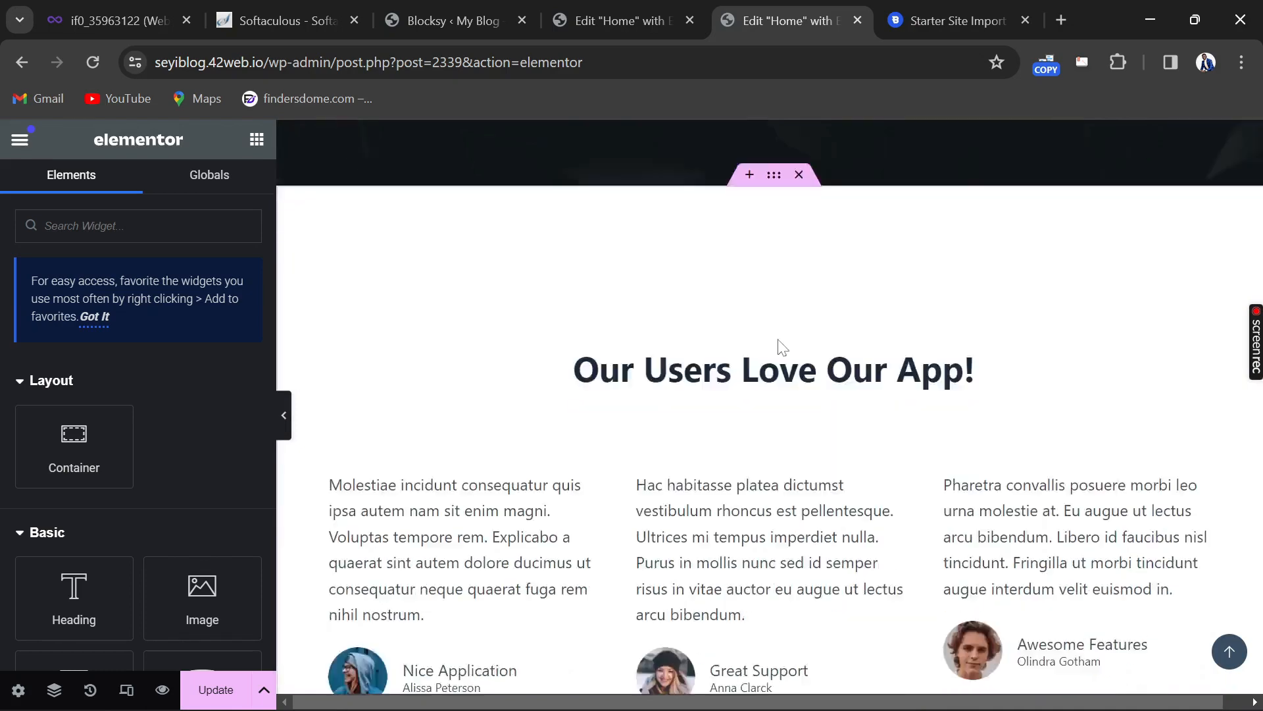
pyautogui.scroll(4, 778, 347)
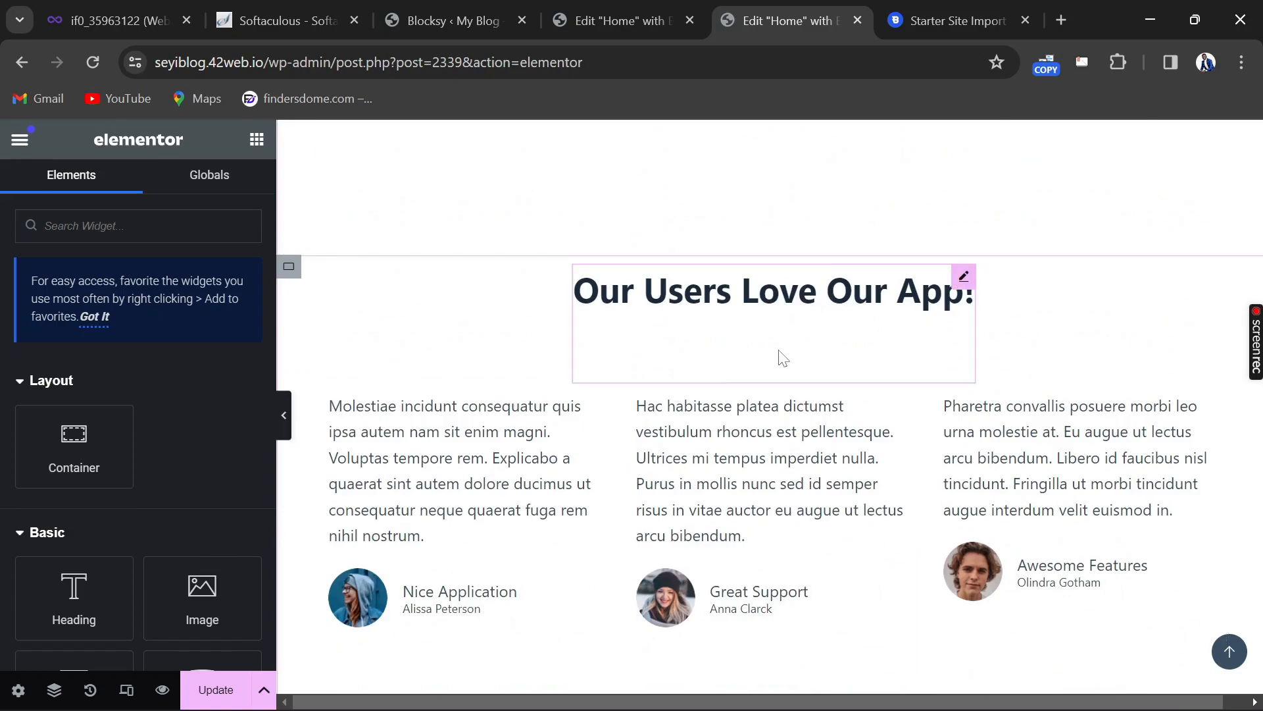
pyautogui.scroll(-15, 779, 350)
pyautogui.scroll(-8, 779, 349)
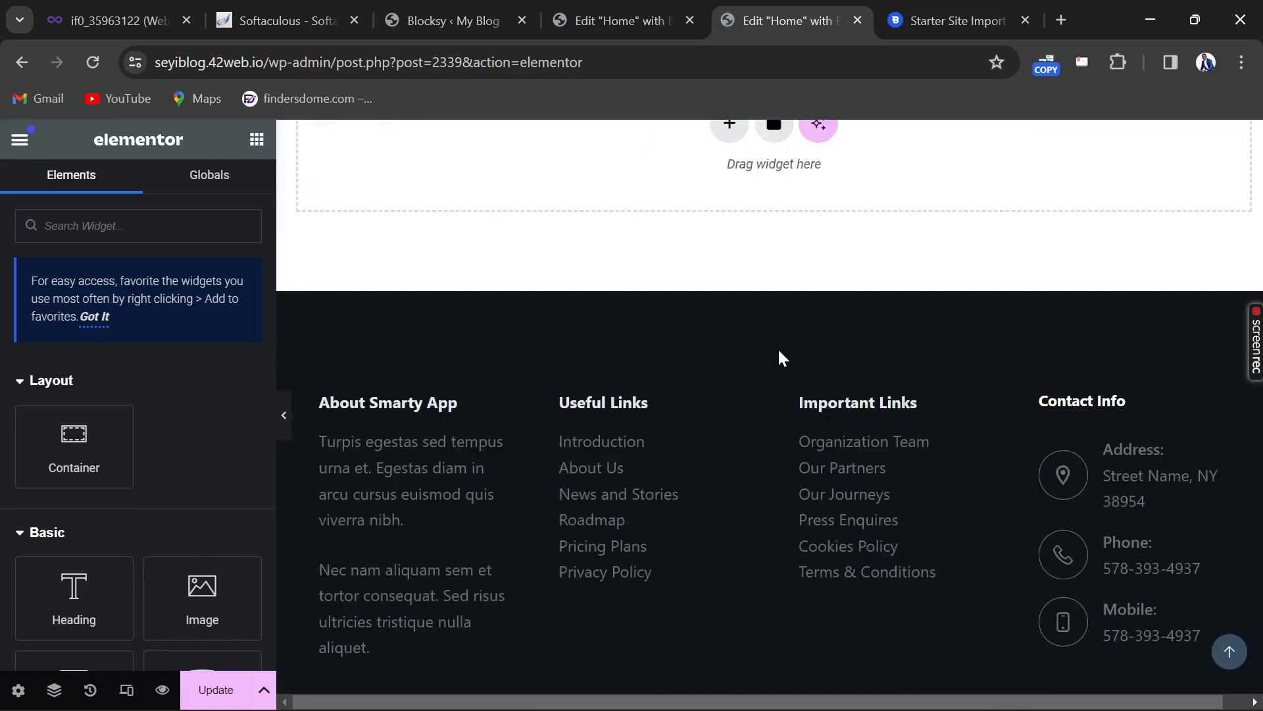
pyautogui.scroll(8, 779, 349)
pyautogui.scroll(9, 779, 355)
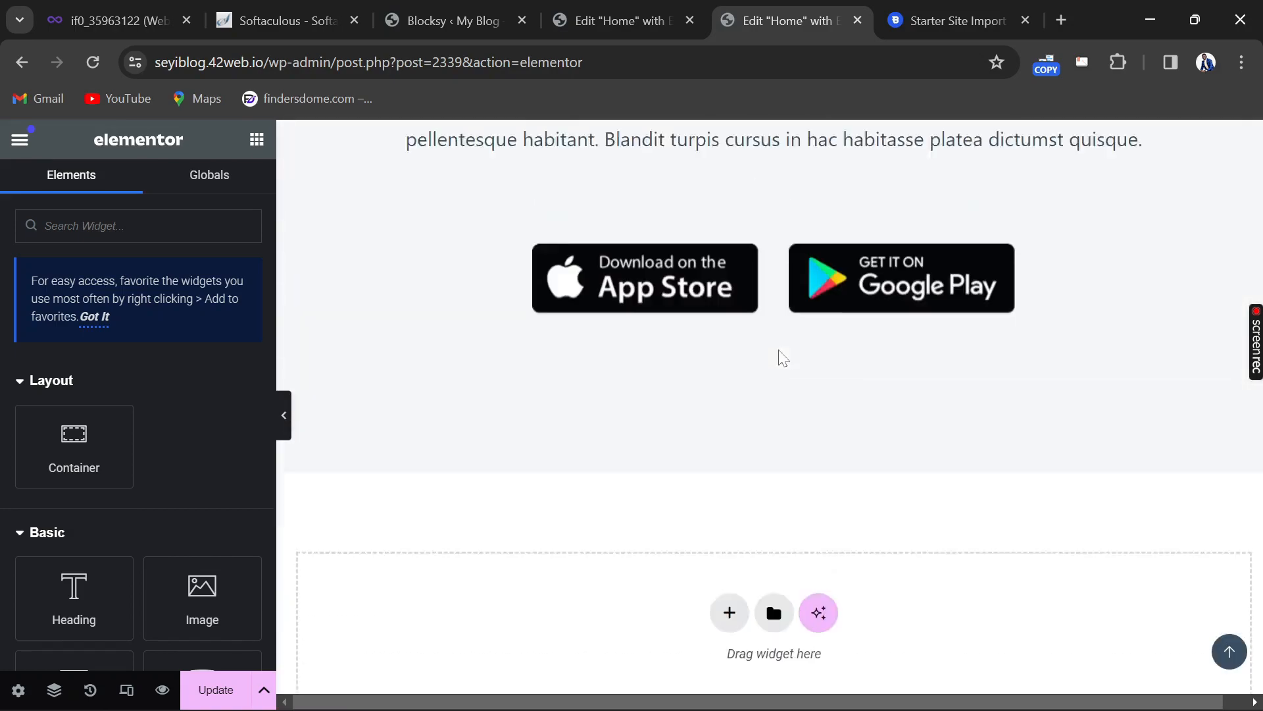
pyautogui.moveTo(801, 292)
pyautogui.click(799, 258)
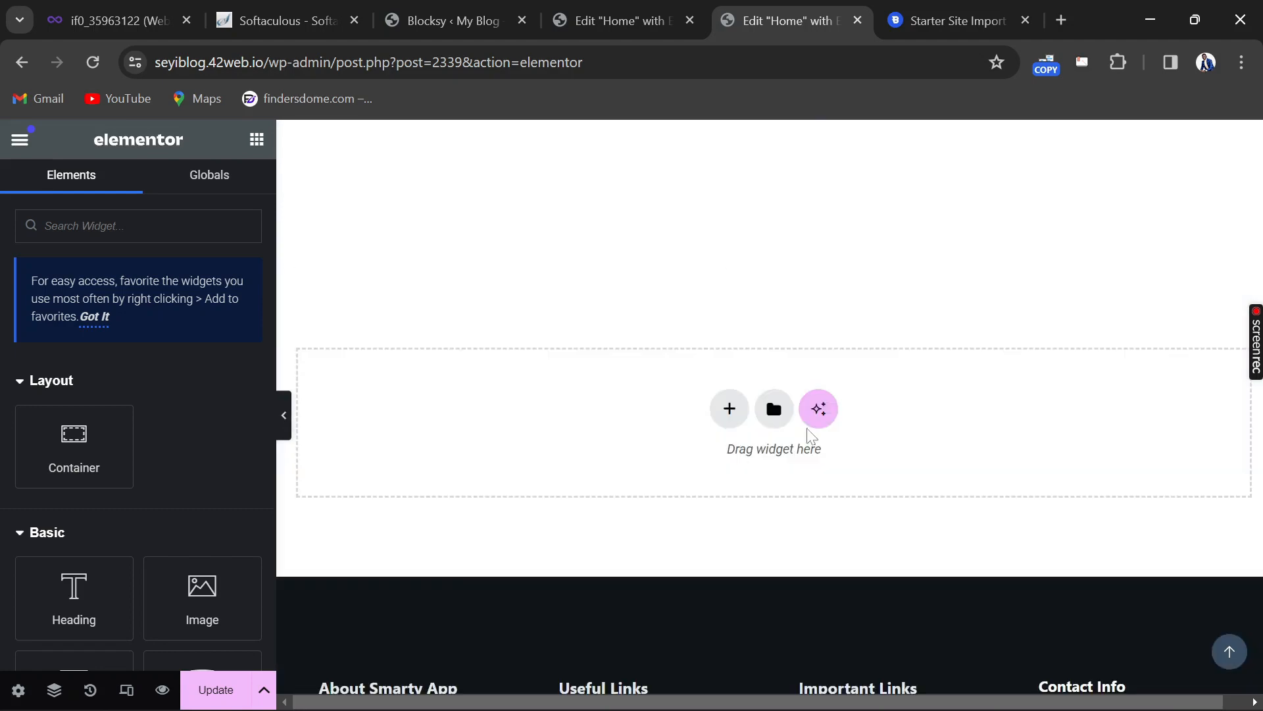
# Delete the "Our Users Love Our App!" testimonials container
pyautogui.scroll(-4, 803, 461)
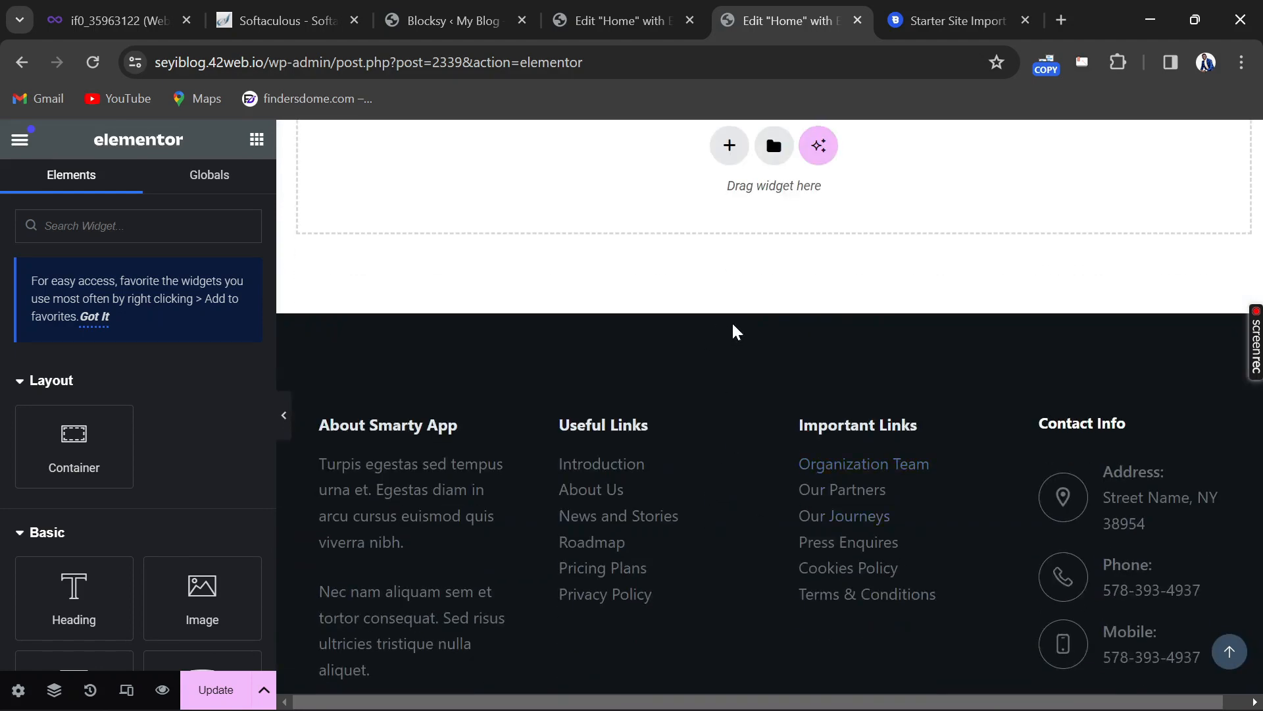
pyautogui.scroll(10, 720, 339)
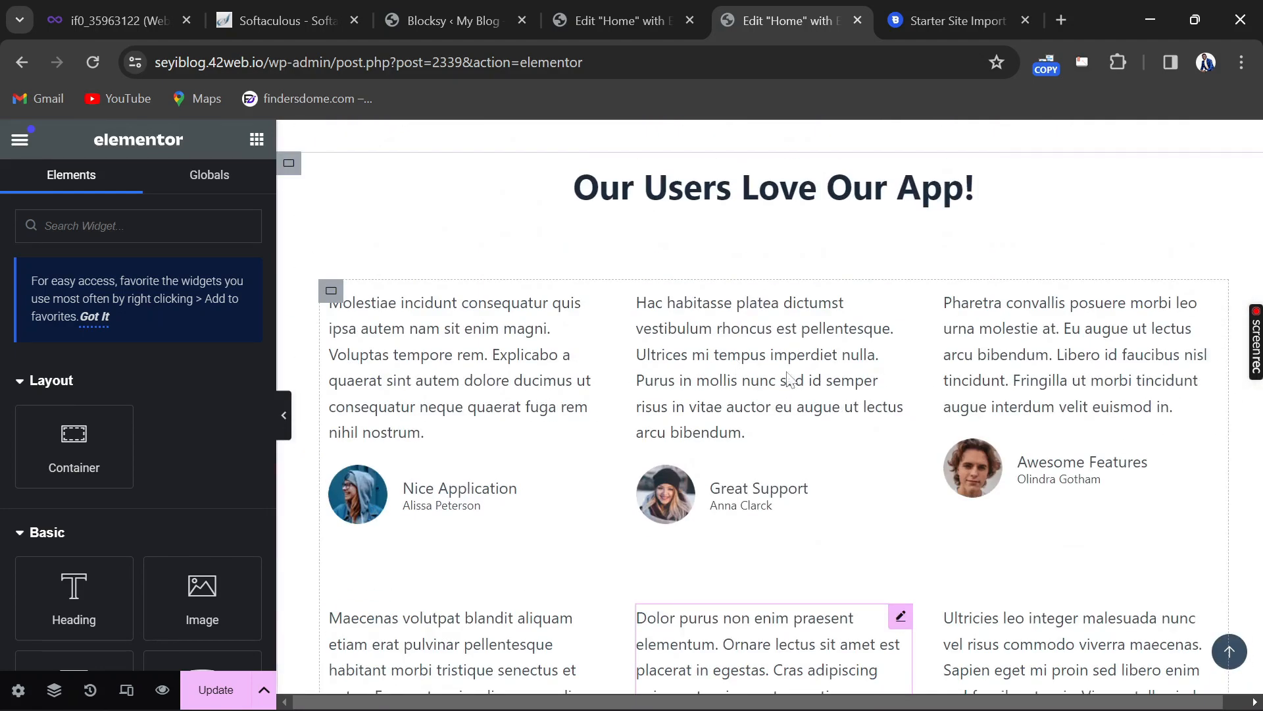
pyautogui.scroll(5, 808, 292)
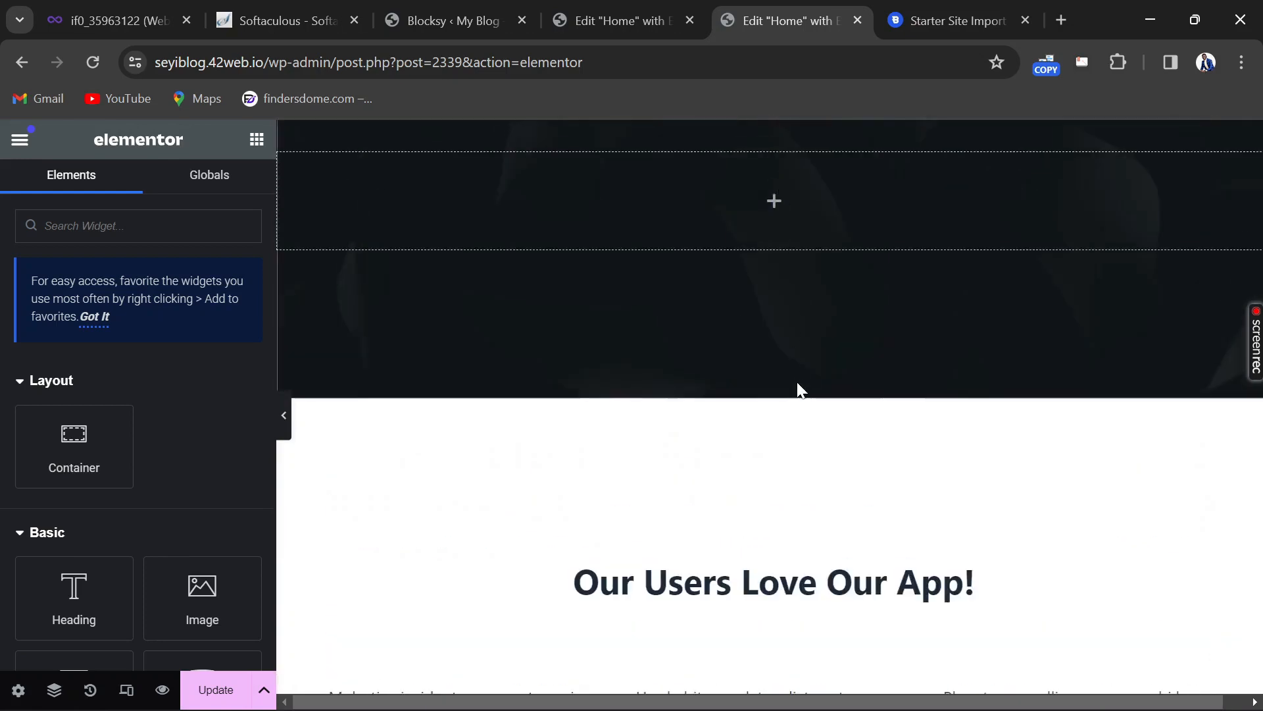
pyautogui.click(799, 387)
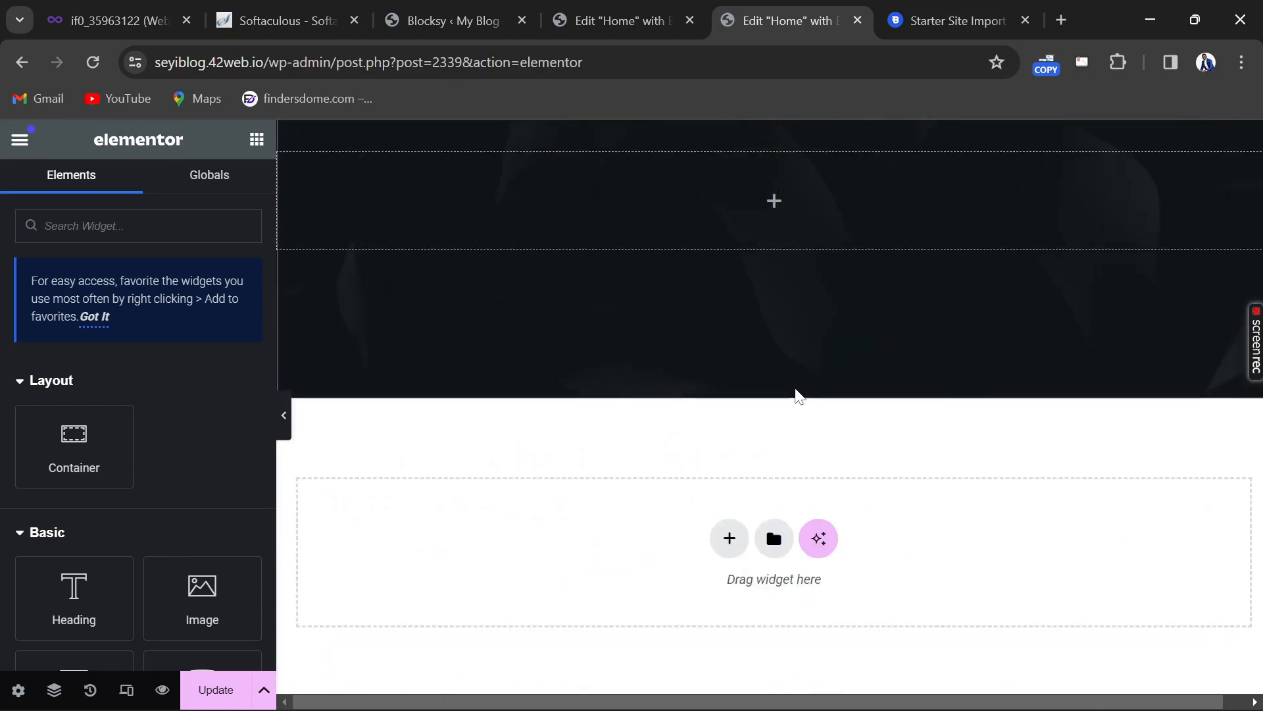
# Preview the changes to the Home page and check the emptied layout from the header to the footer
pyautogui.scroll(3, 792, 395)
pyautogui.moveTo(756, 398)
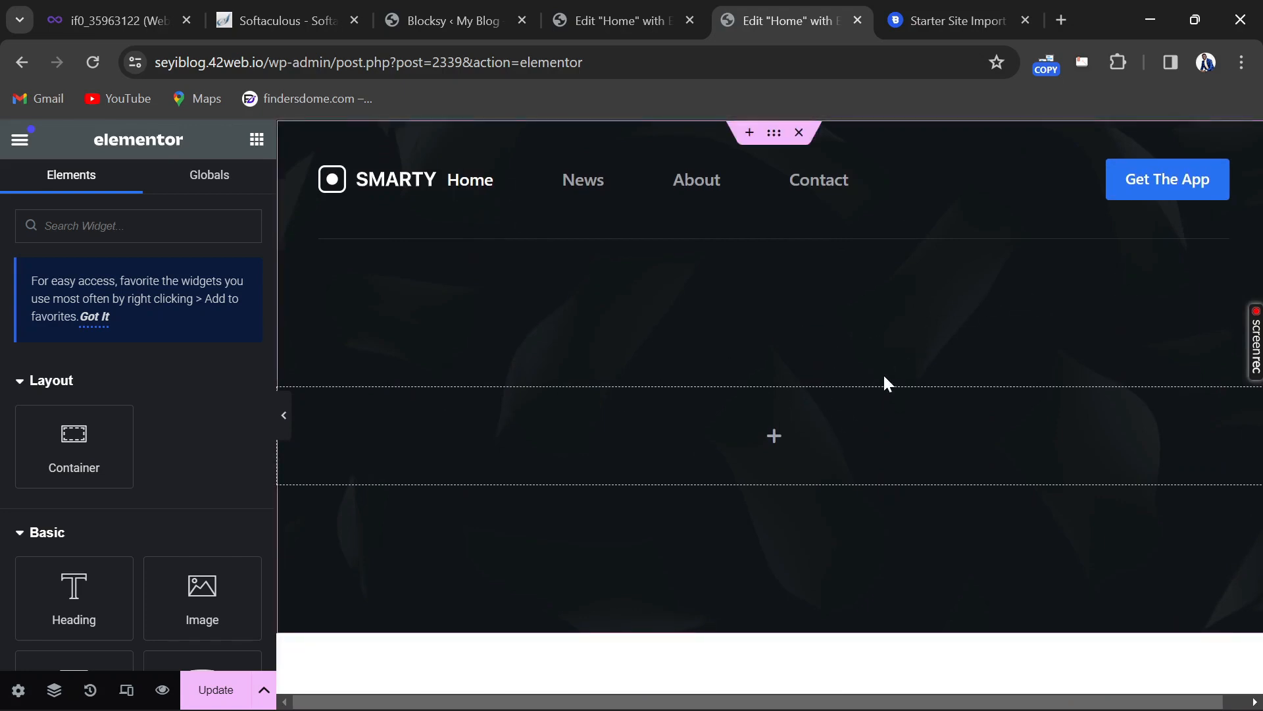
pyautogui.scroll(-5, 883, 382)
pyautogui.scroll(5, 897, 424)
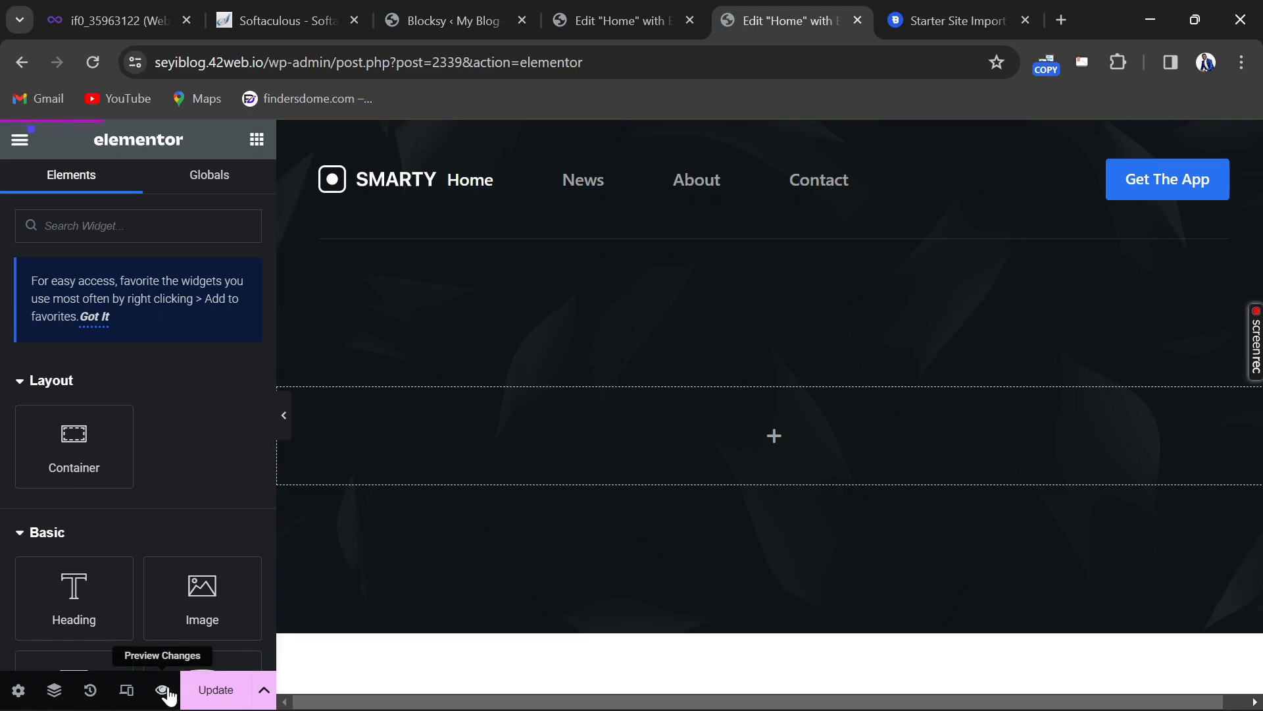
pyautogui.click(164, 690)
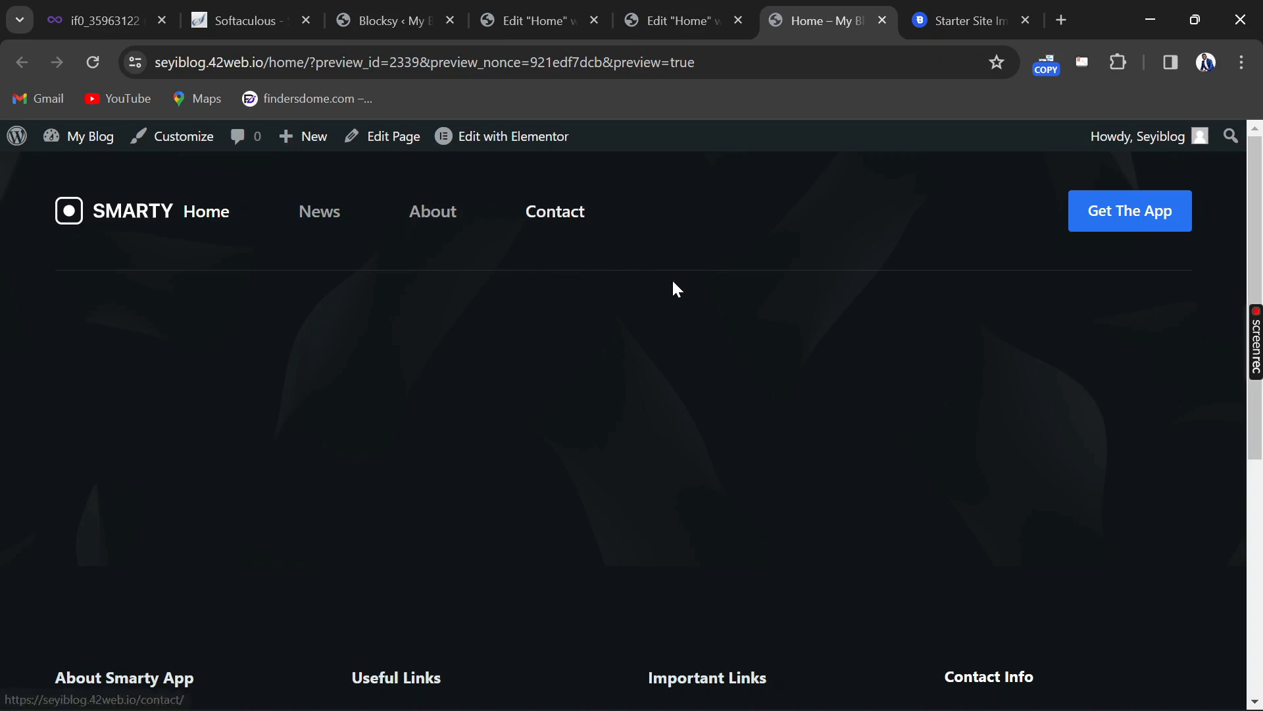
pyautogui.scroll(-4, 675, 289)
pyautogui.scroll(2, 678, 296)
pyautogui.scroll(2, 675, 295)
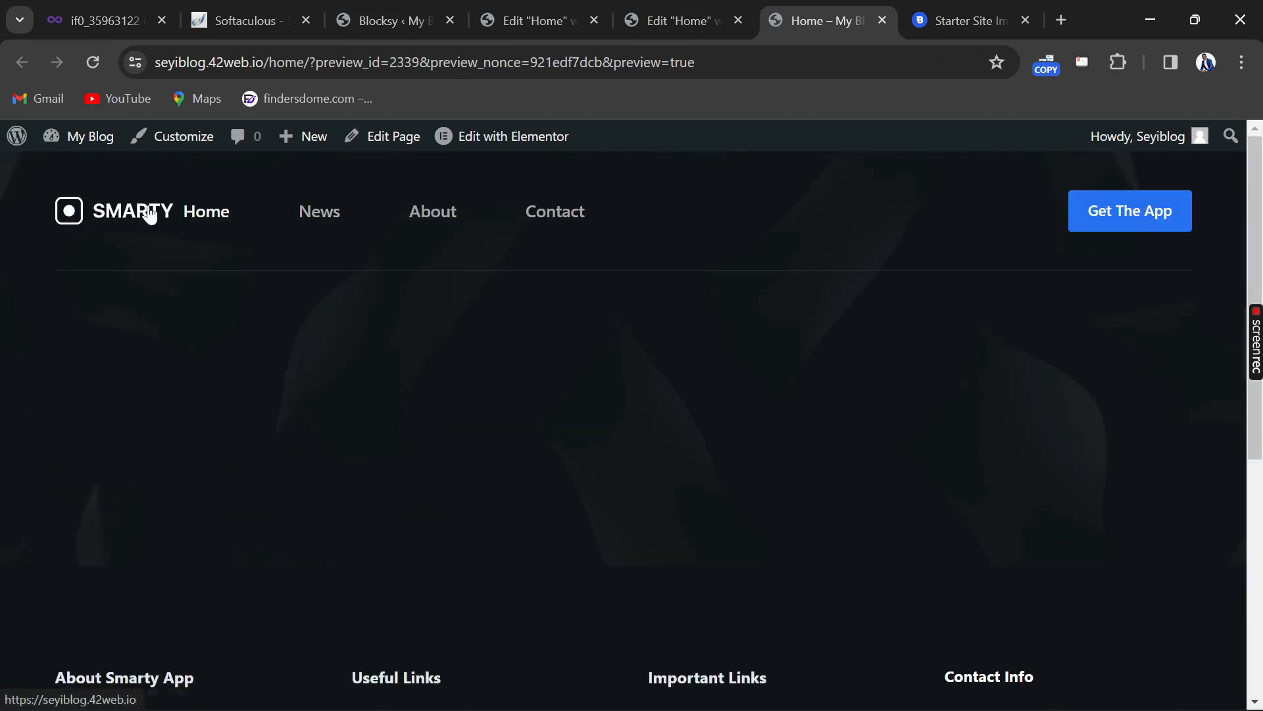
# Open the WordPress dashboard and look over its overview widgets and the available plugin management options
pyautogui.click(83, 150)
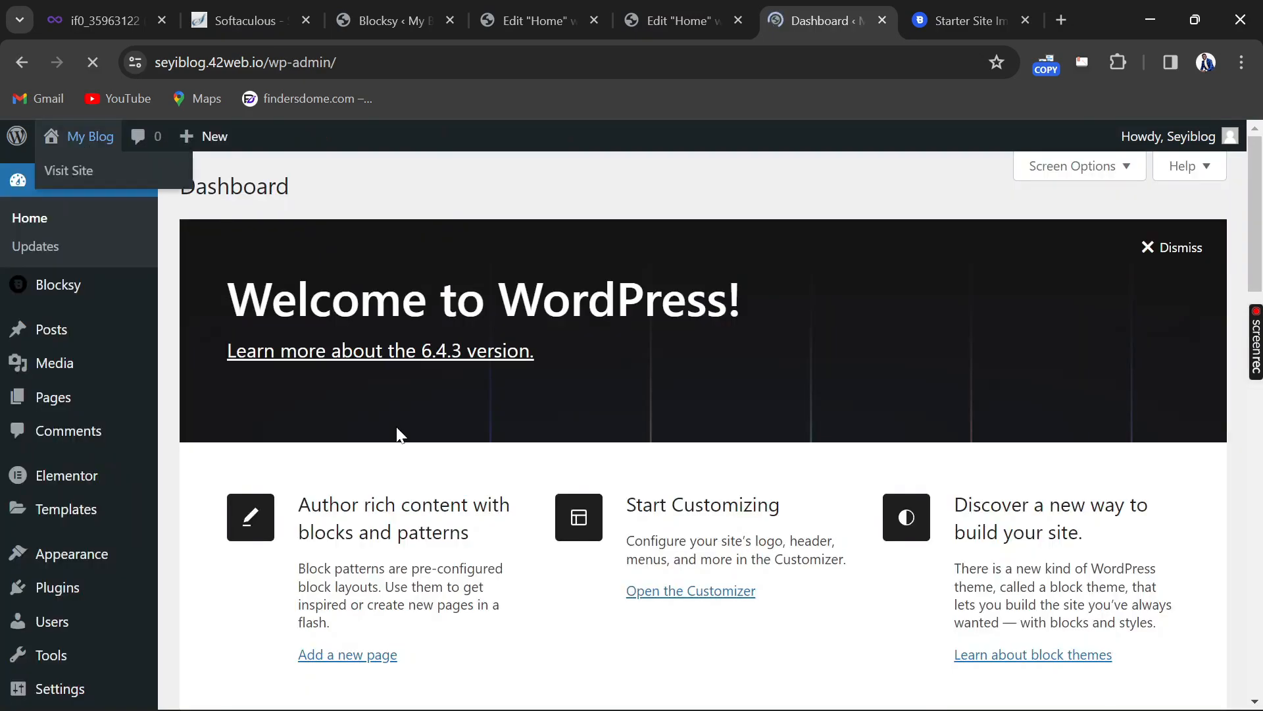
pyautogui.scroll(-8, 394, 437)
pyautogui.scroll(-2, 155, 532)
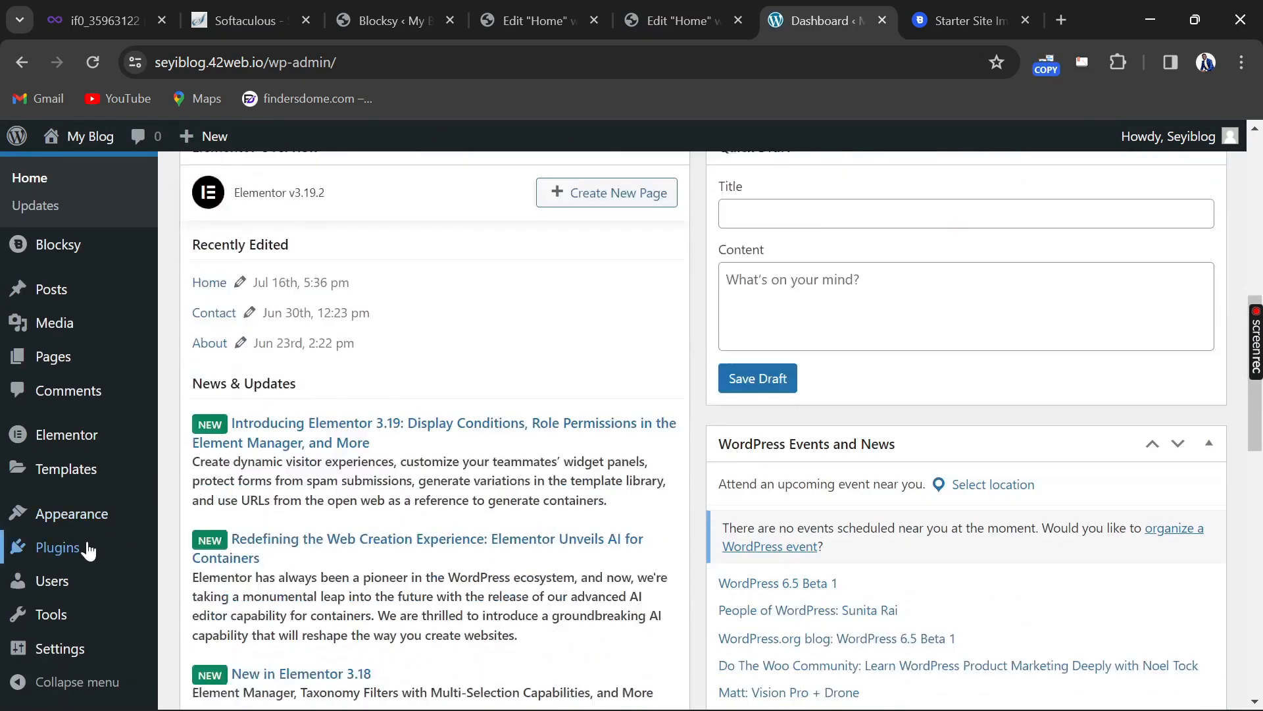
pyautogui.moveTo(67, 556)
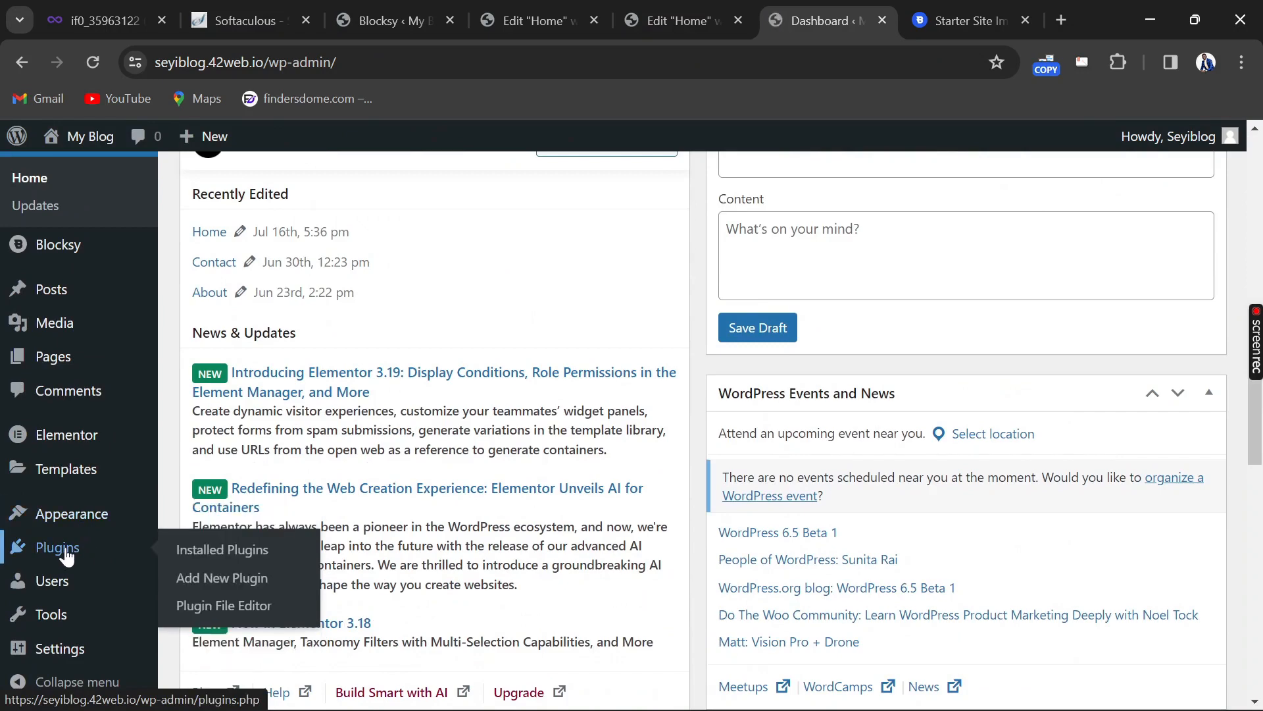
pyautogui.scroll(-2, 66, 556)
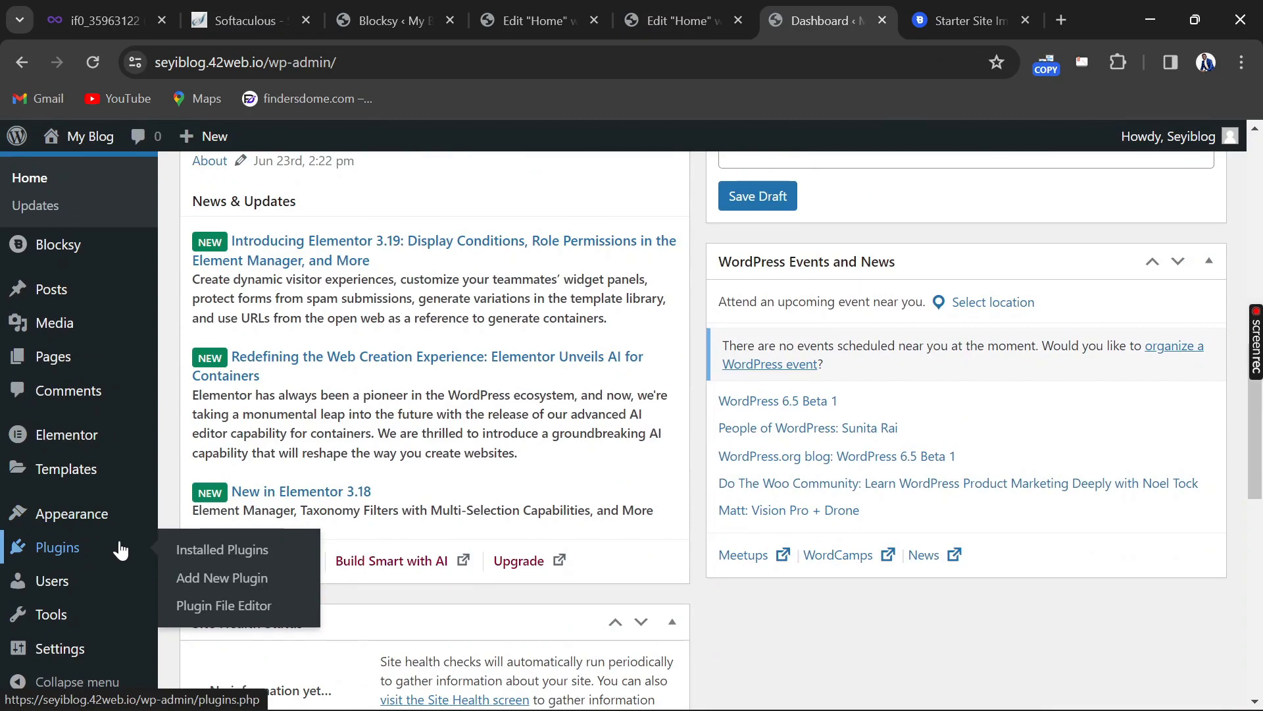
pyautogui.moveTo(78, 527)
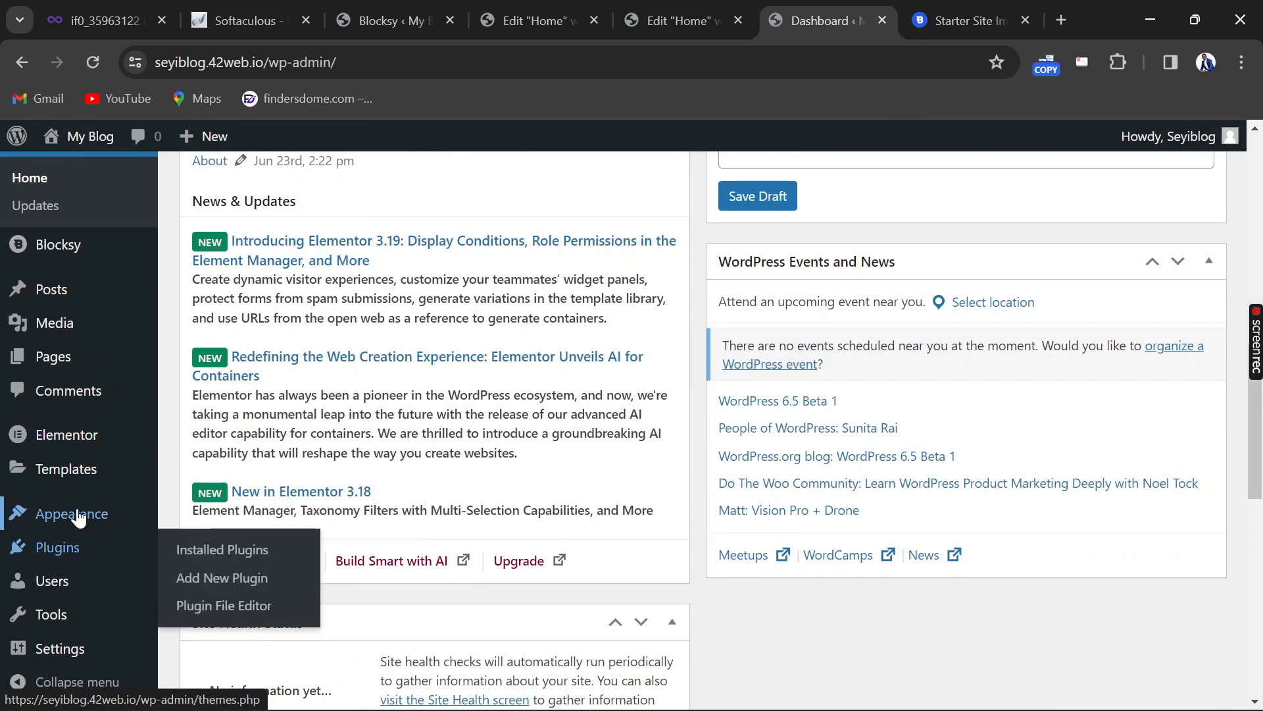
pyautogui.scroll(4, 66, 514)
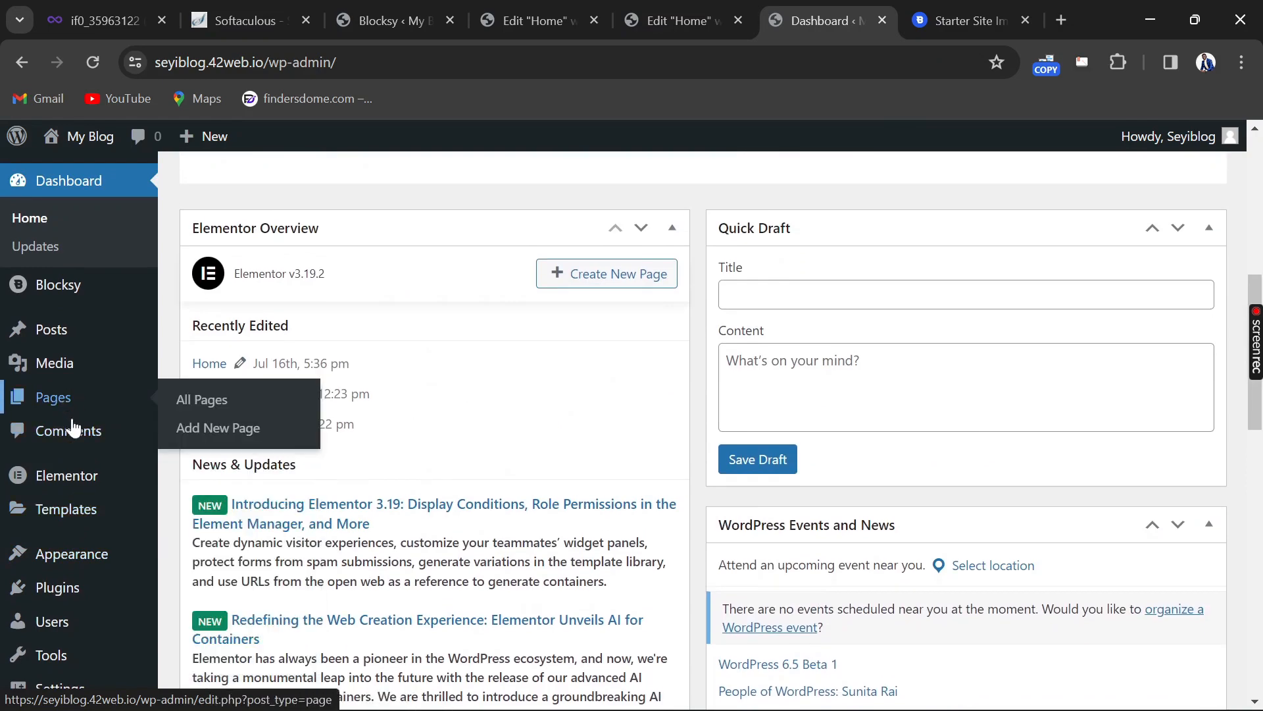
pyautogui.scroll(-4, 69, 447)
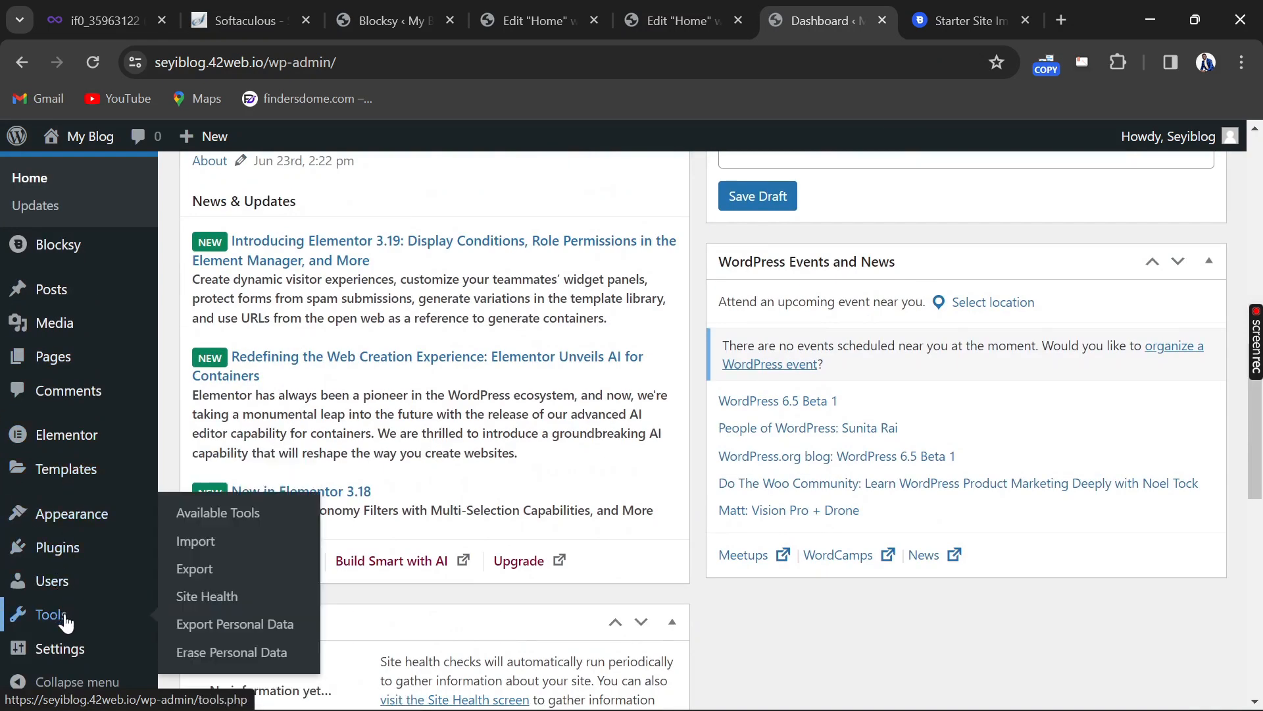
pyautogui.moveTo(80, 483)
pyautogui.scroll(2, 81, 483)
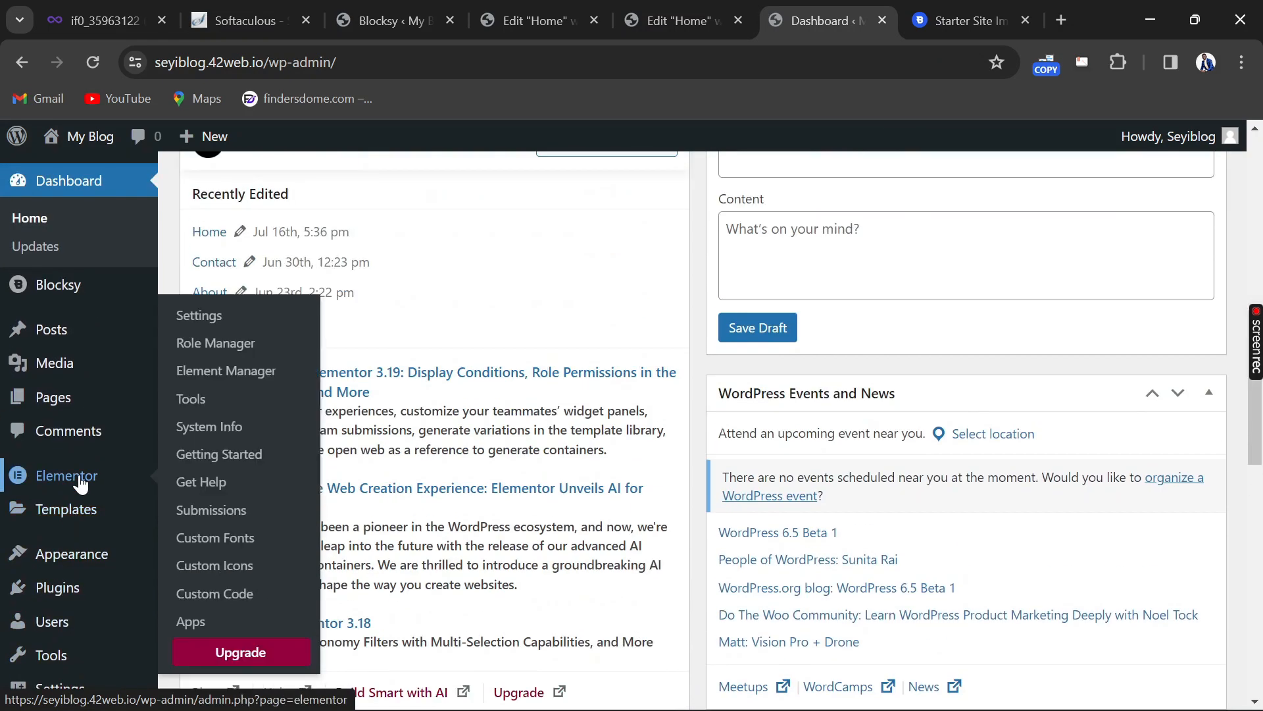
pyautogui.scroll(8, 80, 483)
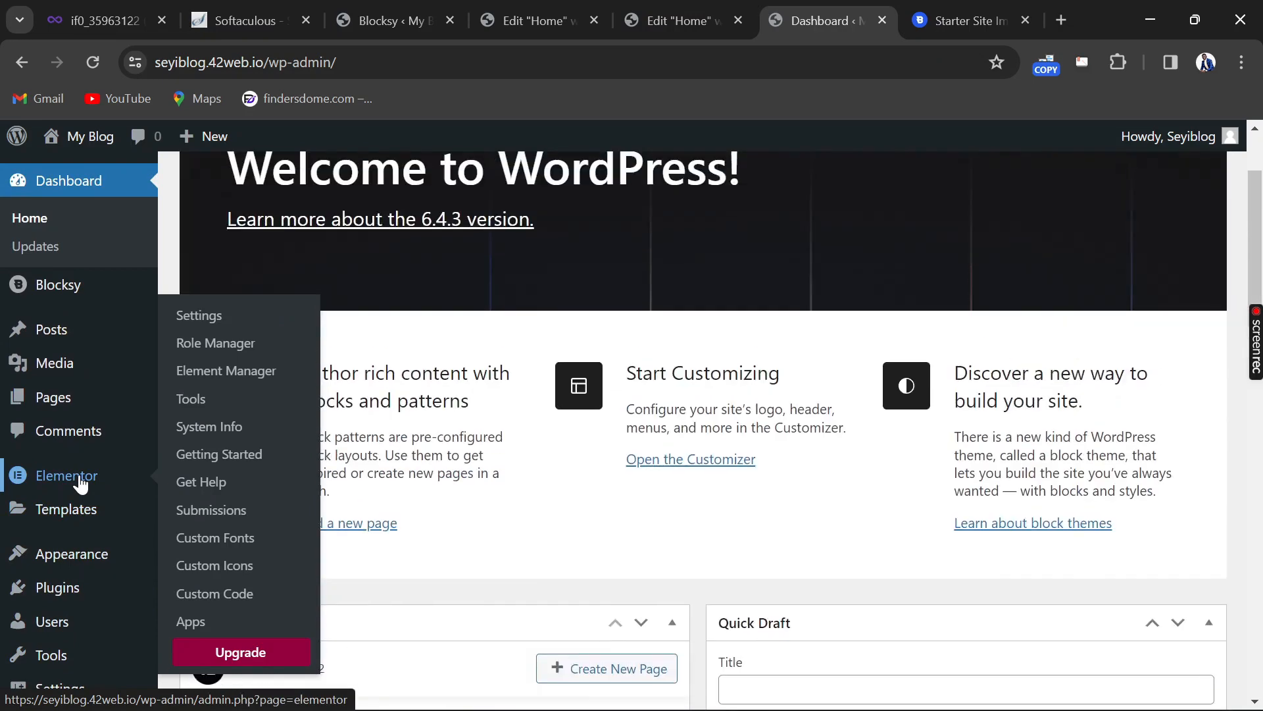
pyautogui.scroll(2, 81, 484)
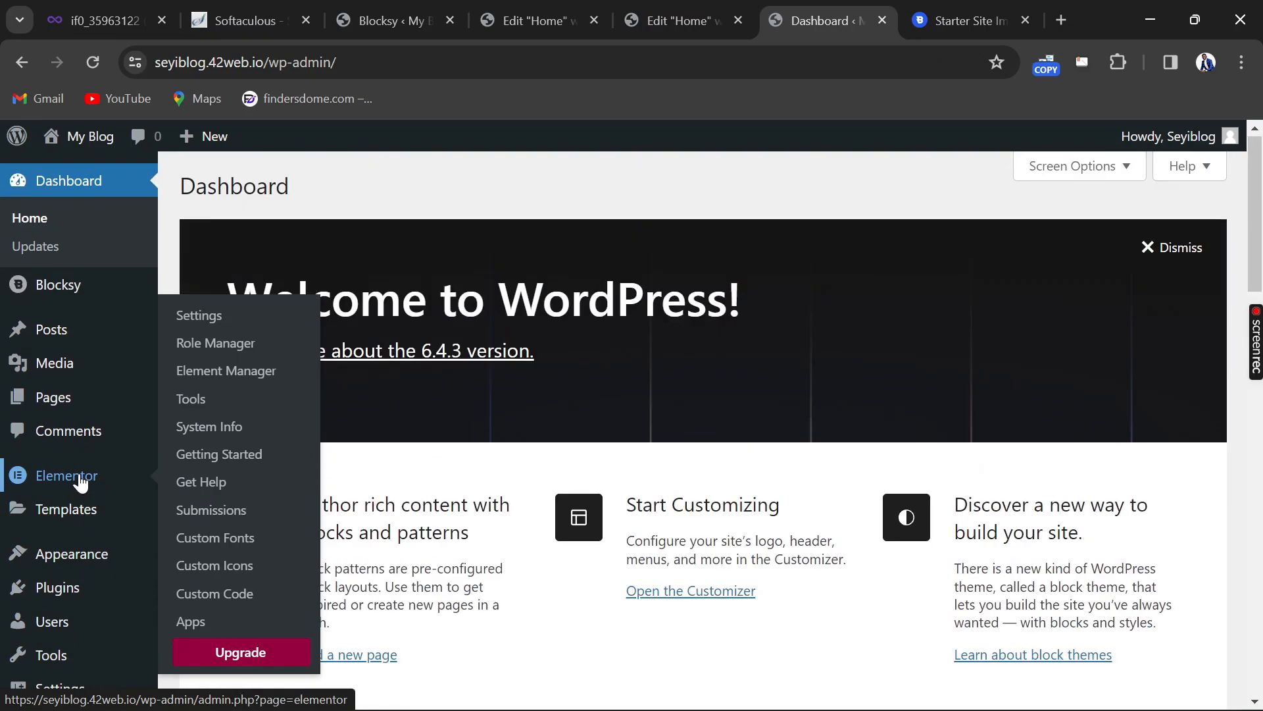
pyautogui.click(72, 337)
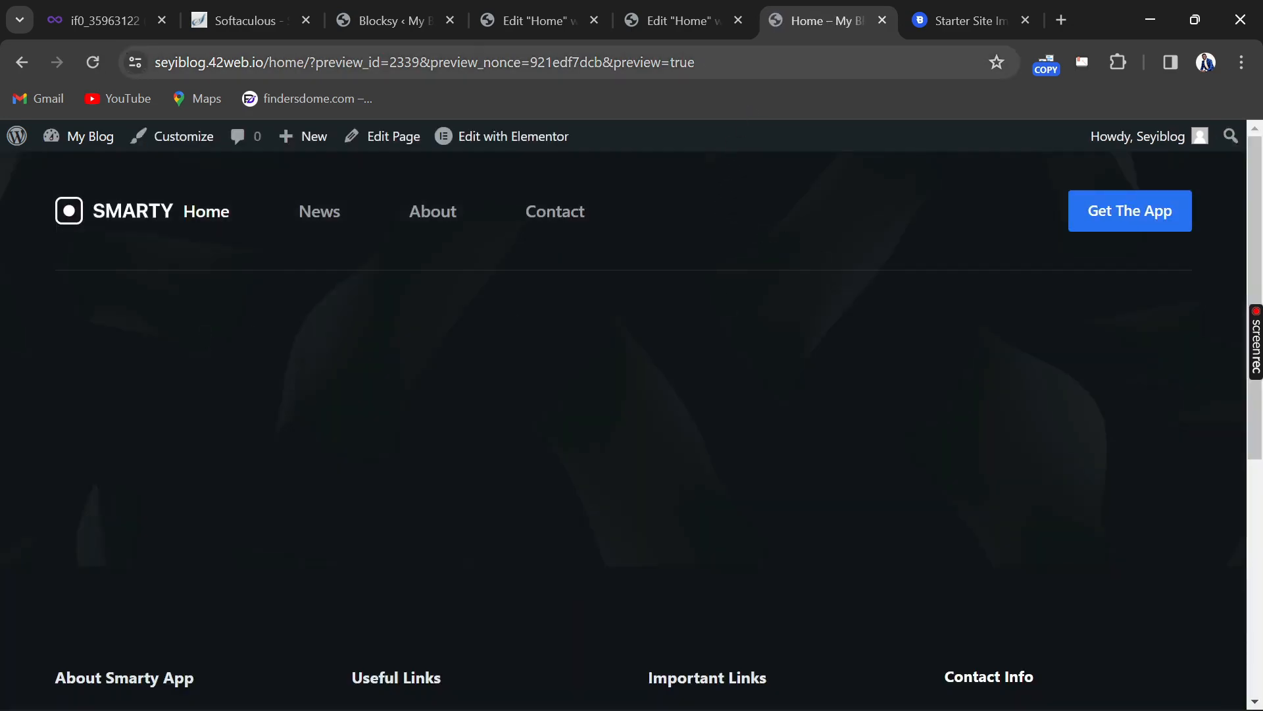
# Review the Home page preview from its header down to the footer columns
pyautogui.scroll(-3, 364, 266)
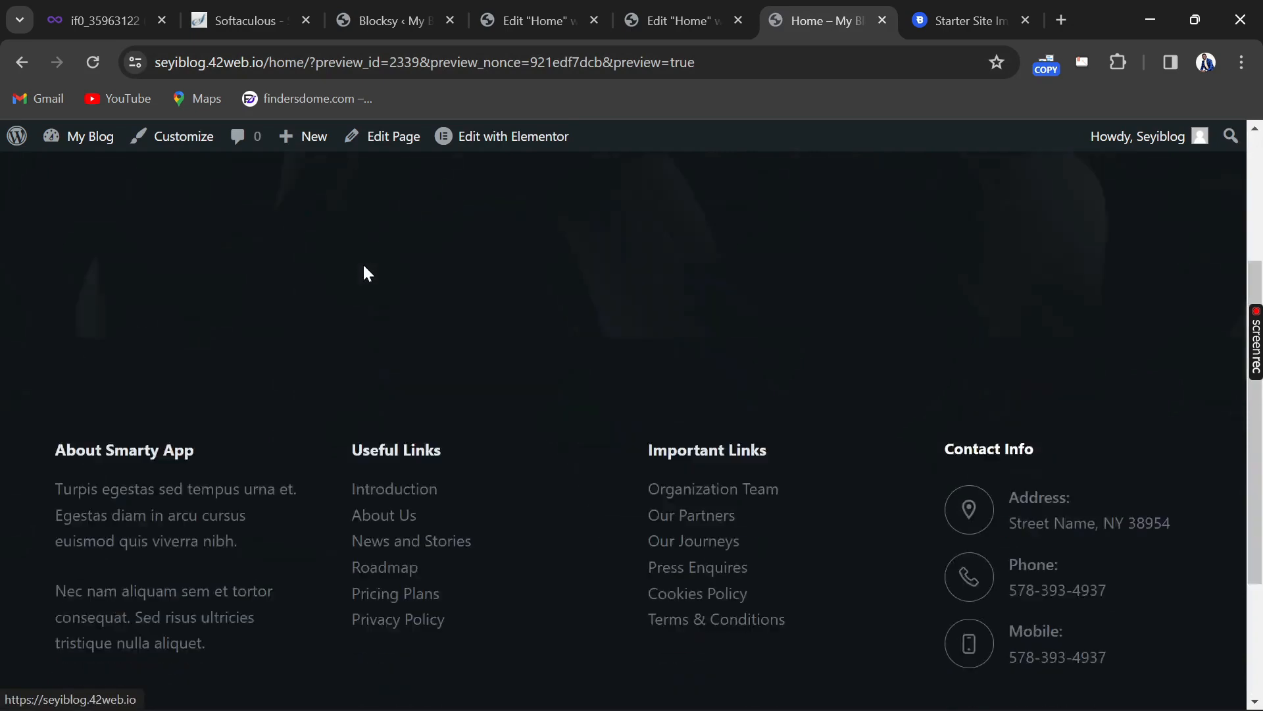
pyautogui.scroll(-2, 364, 270)
pyautogui.scroll(5, 361, 271)
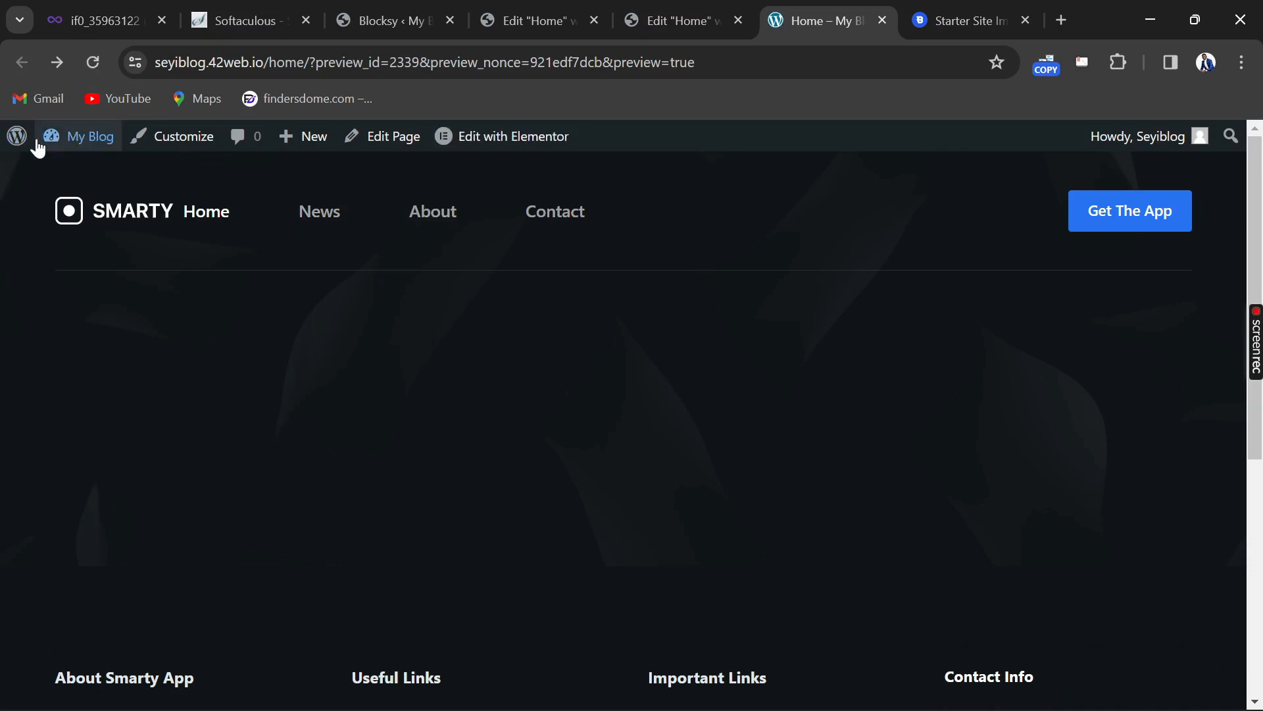
# From the WordPress dashboard's list of all posts, open "Facilisi etiam dignissim diam quis" for editing
pyautogui.moveTo(38, 149)
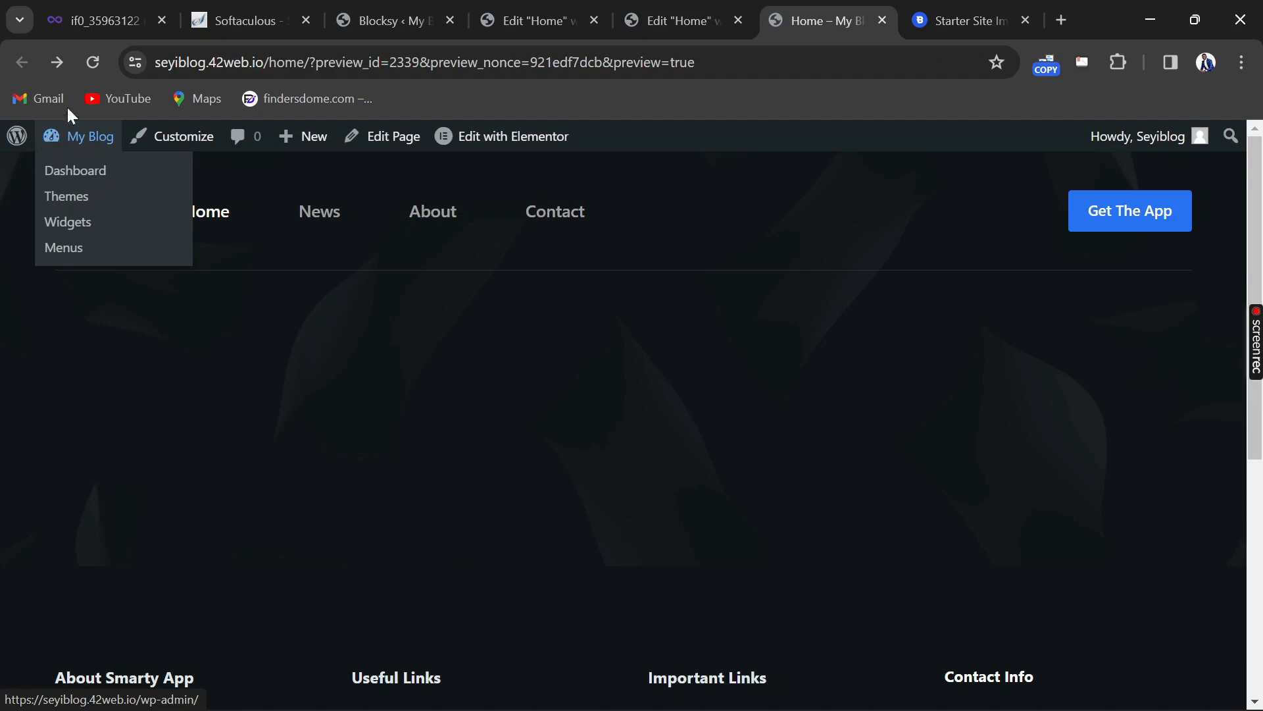
pyautogui.click(86, 148)
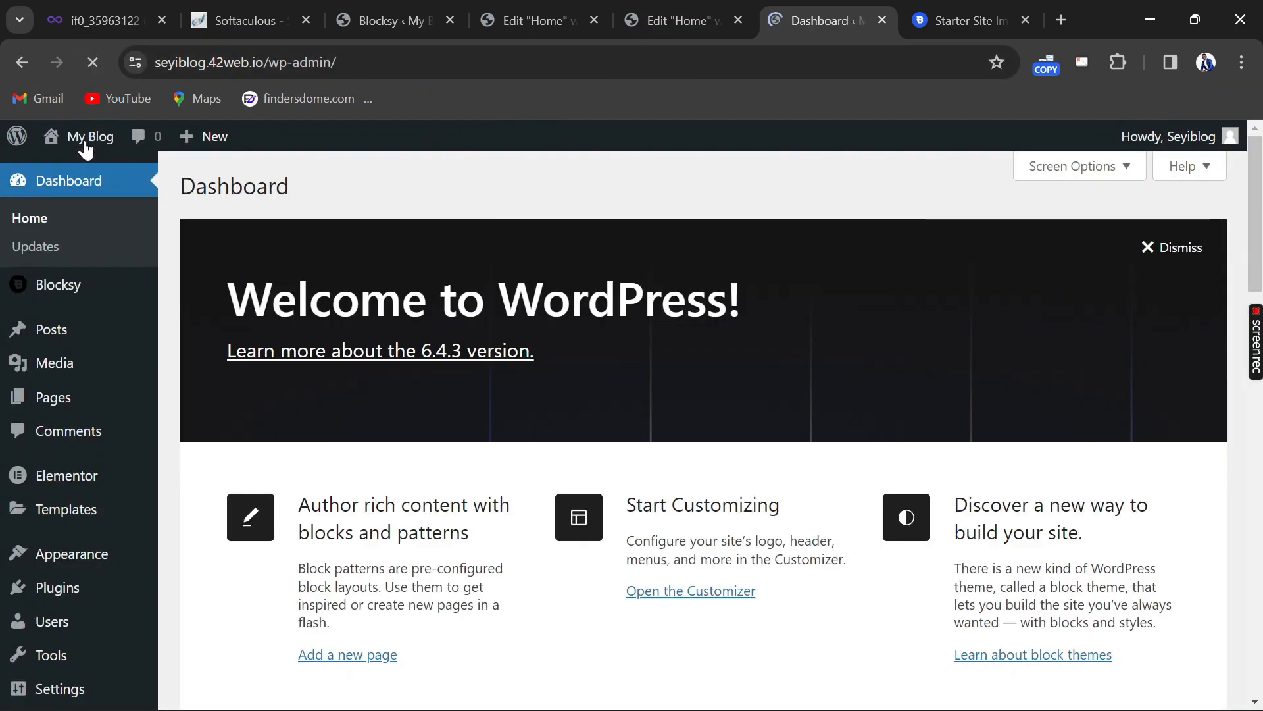
pyautogui.moveTo(30, 339)
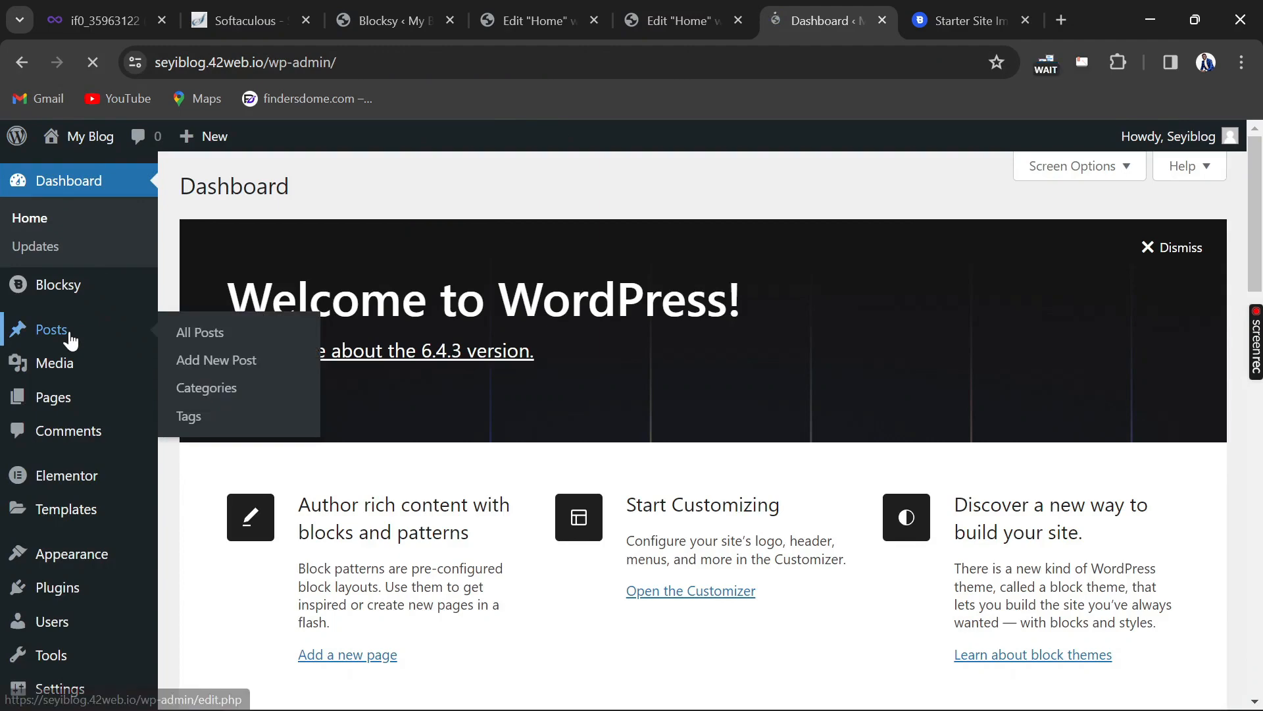
pyautogui.click(224, 333)
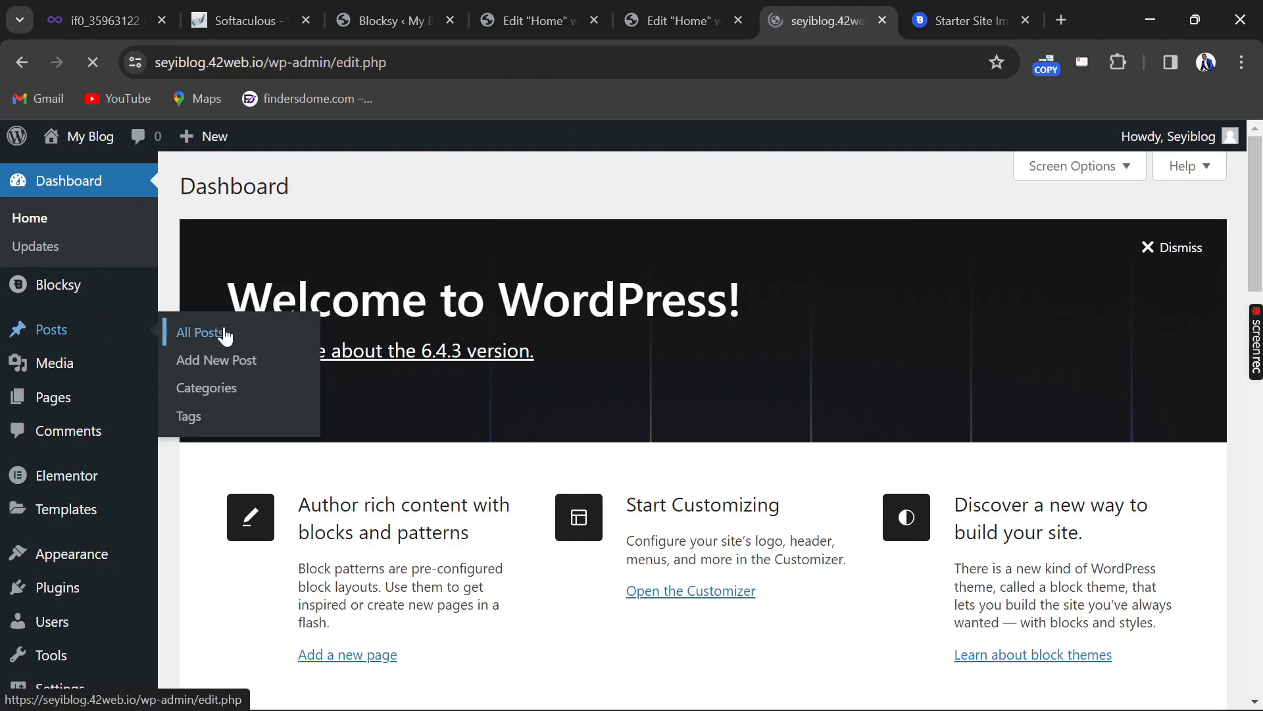
pyautogui.scroll(-5, 310, 350)
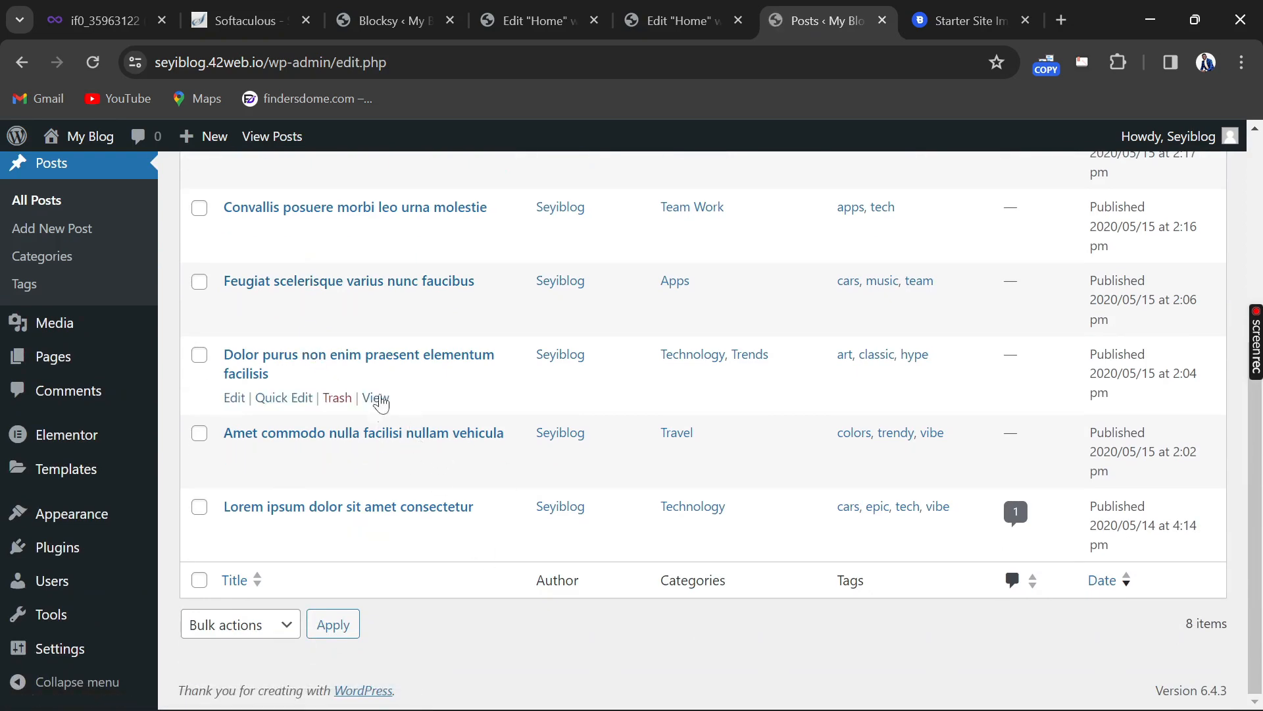
pyautogui.scroll(4, 382, 401)
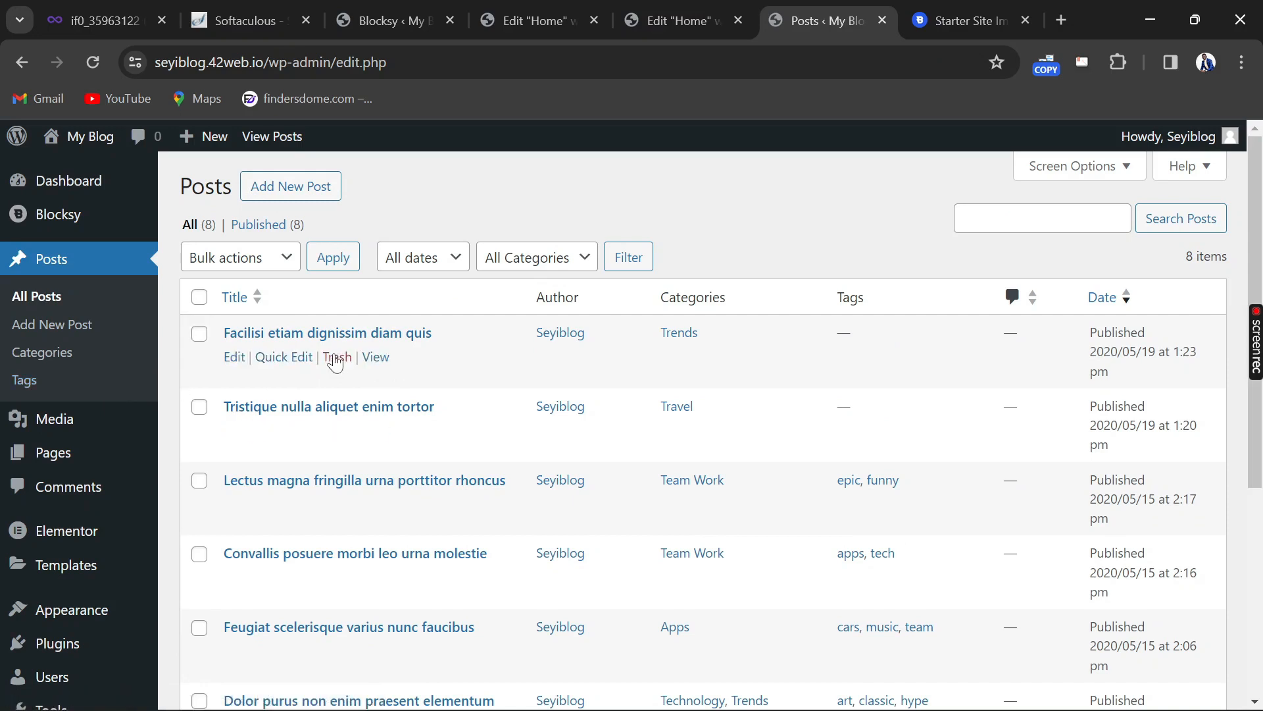
pyautogui.click(235, 359)
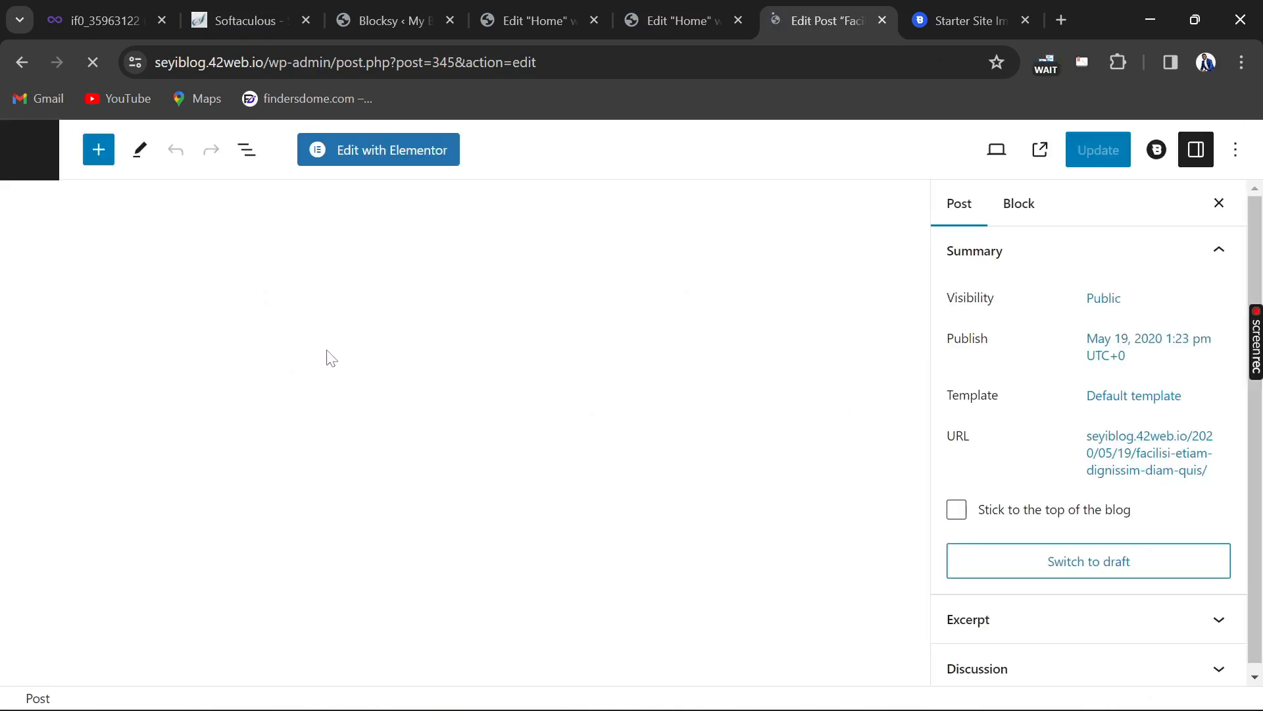
pyautogui.scroll(-1, 1013, 454)
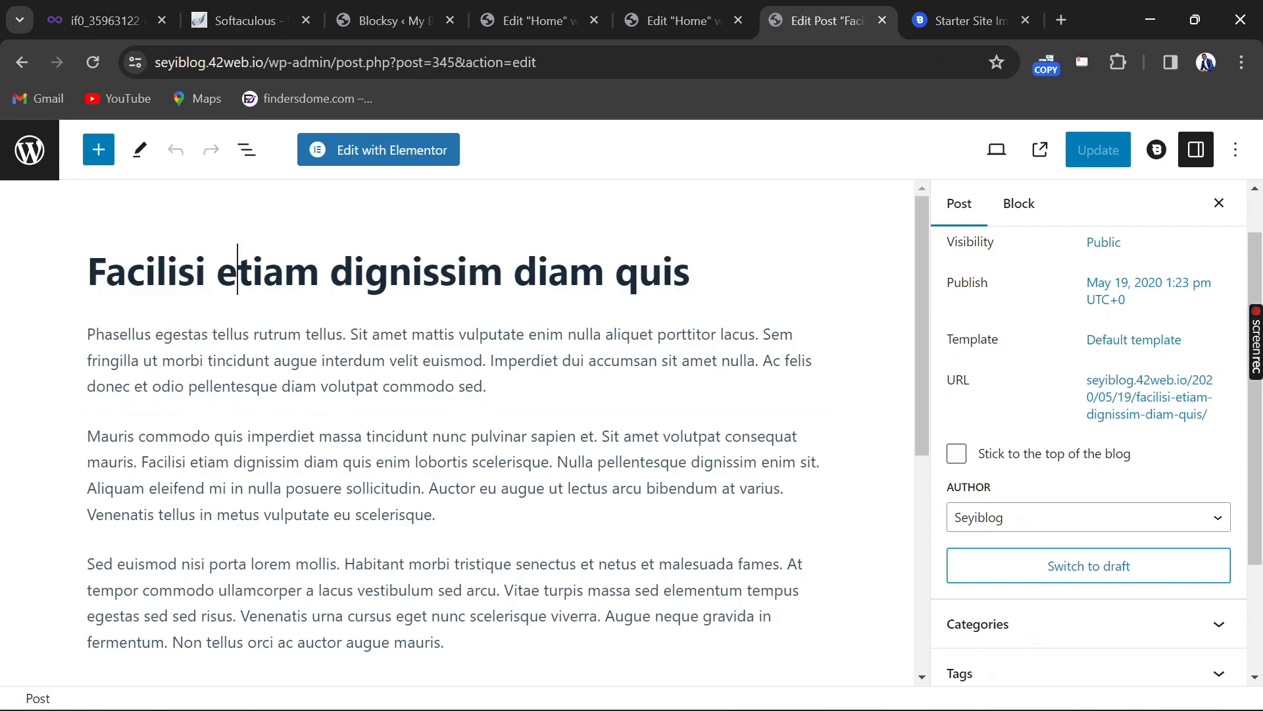
# Replace the post's title with "This is a blog post" and update the post
pyautogui.moveTo(695, 276); pyautogui.dragTo(67, 287)
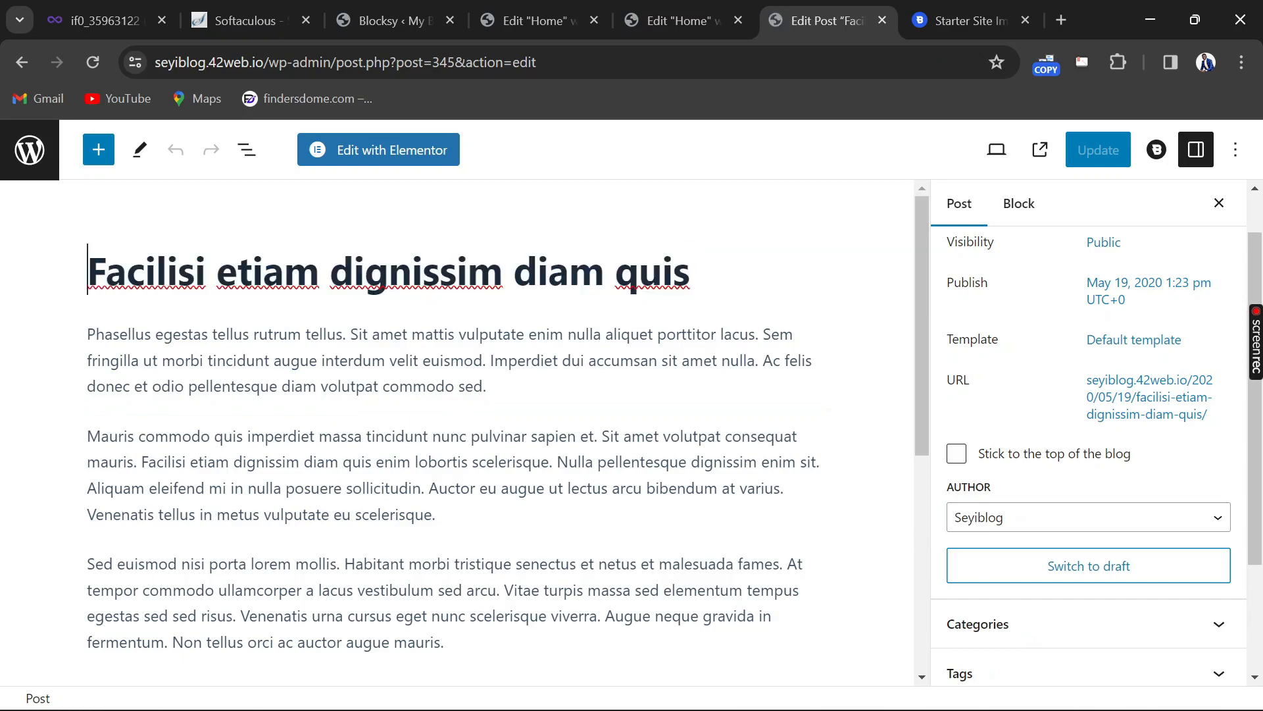
pyautogui.moveTo(694, 277); pyautogui.dragTo(88, 284)
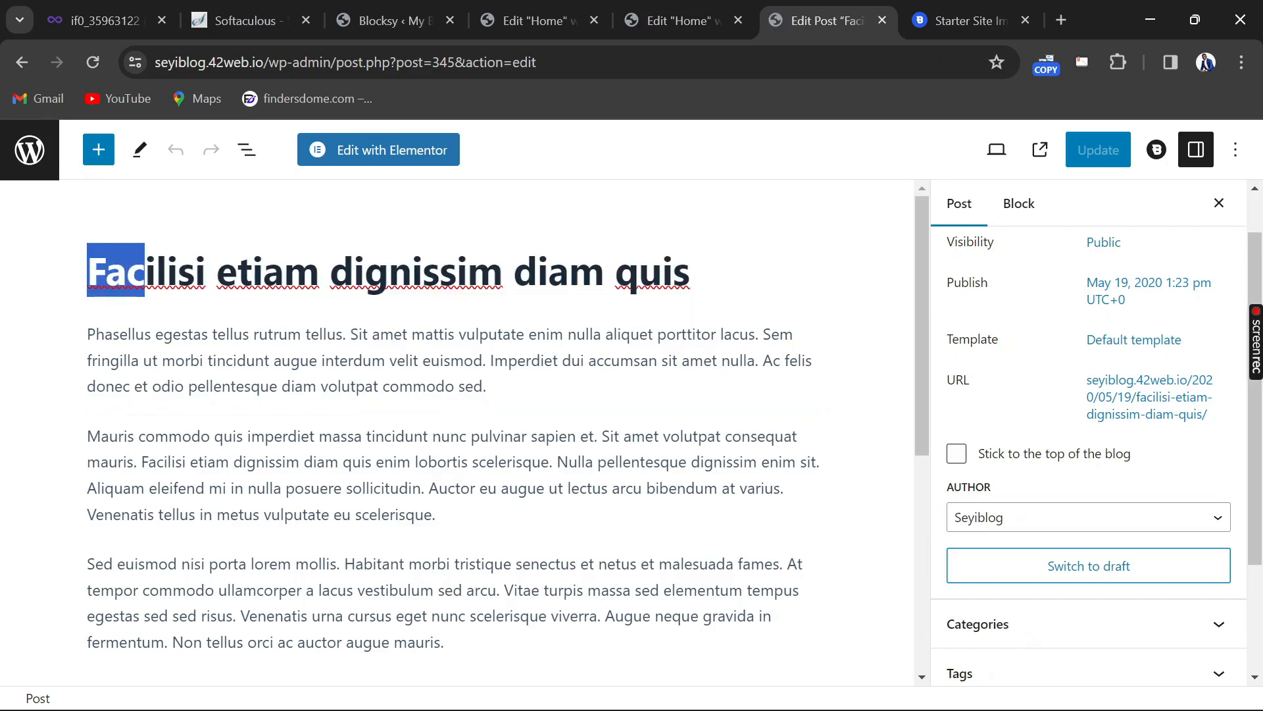
pyautogui.click(693, 275)
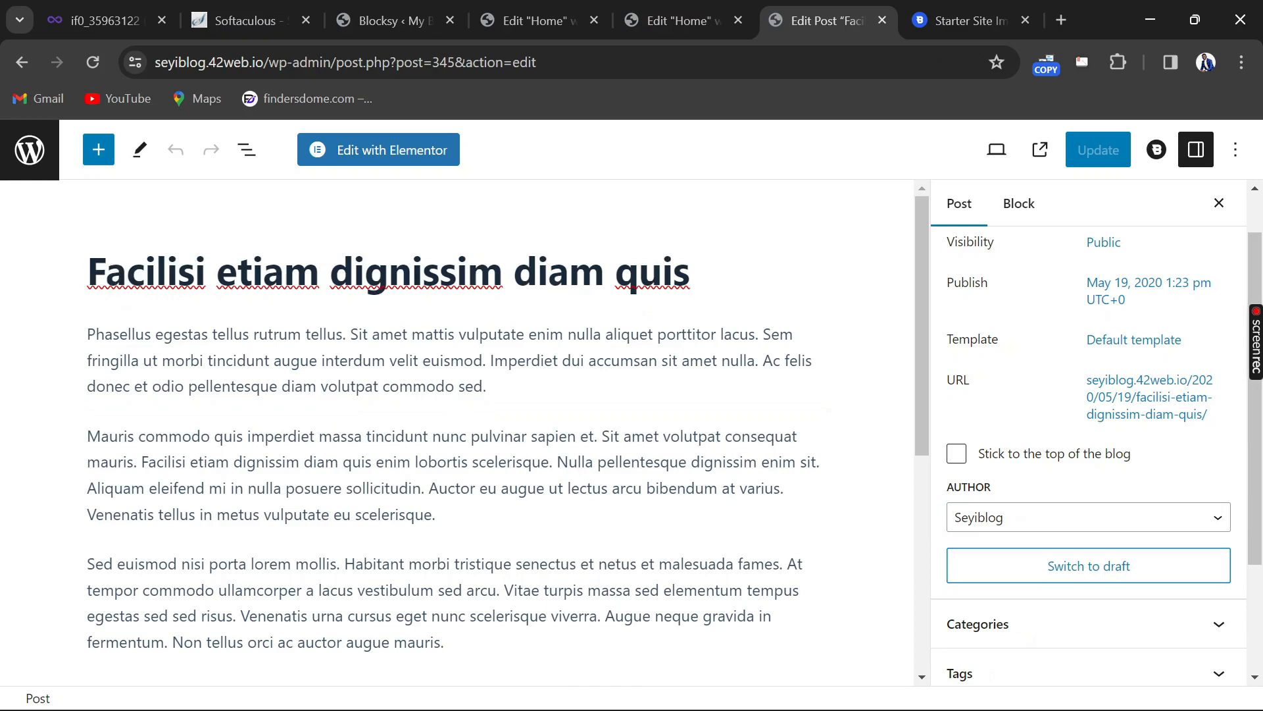
pyautogui.press('BackSpace')
pyautogui.press('BackSpace')
pyautogui.press('BackSpace')
pyautogui.press('BackSpace')
pyautogui.press('BackSpace')
pyautogui.press('BackSpace')
pyautogui.press('BackSpace')
pyautogui.press('BackSpace')
pyautogui.press('BackSpace')
pyautogui.press('BackSpace')
pyautogui.press('BackSpace')
pyautogui.press('BackSpace')
pyautogui.press('BackSpace')
pyautogui.press('BackSpace')
pyautogui.press('BackSpace')
pyautogui.press('BackSpace')
pyautogui.press('BackSpace')
pyautogui.press('BackSpace')
pyautogui.press('BackSpace')
pyautogui.press('BackSpace')
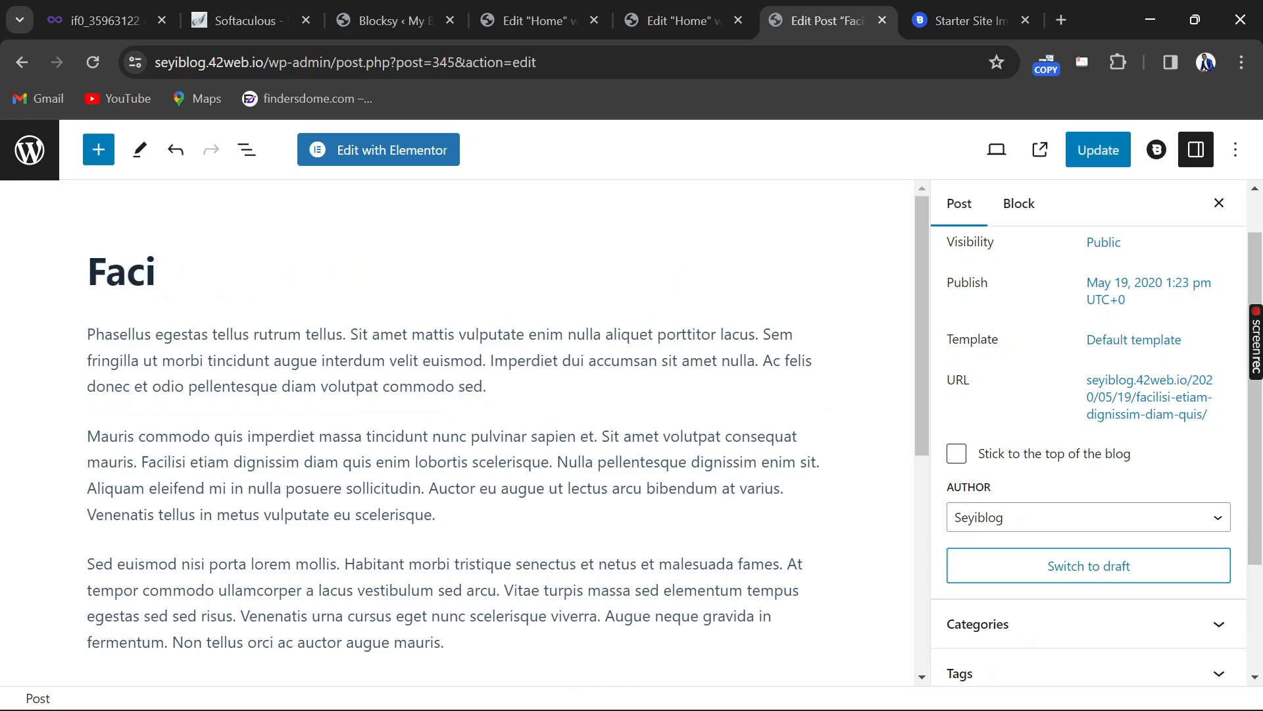
pyautogui.press('BackSpace')
pyautogui.press('BackSpace')
pyautogui.press('BackSpace')
pyautogui.press('BackSpace')
pyautogui.write('T')
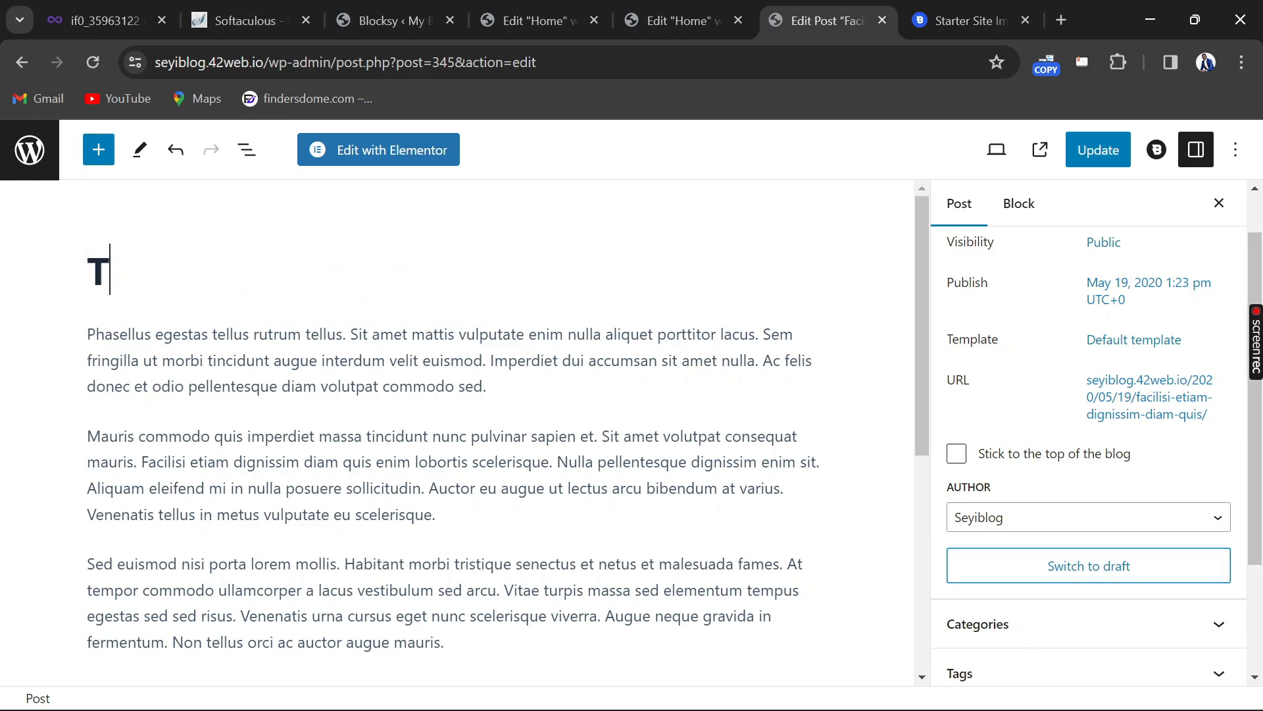
pyautogui.write('his is a blog ')
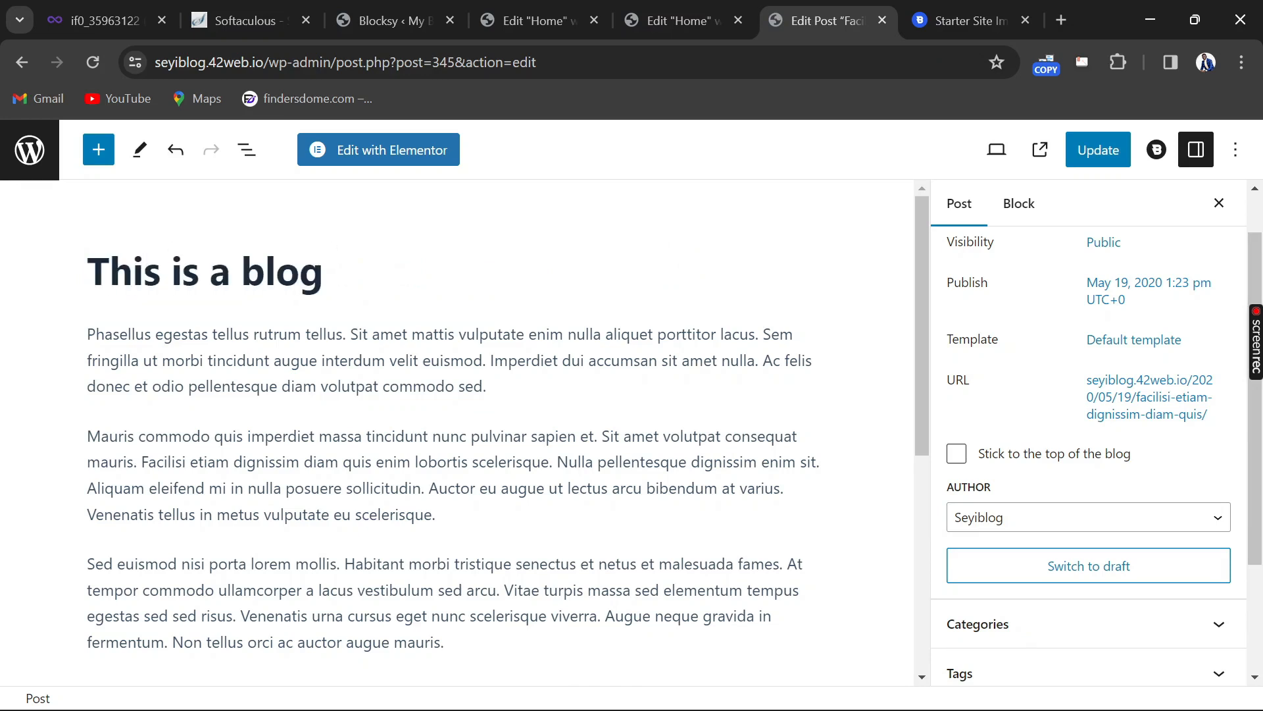
pyautogui.write('post')
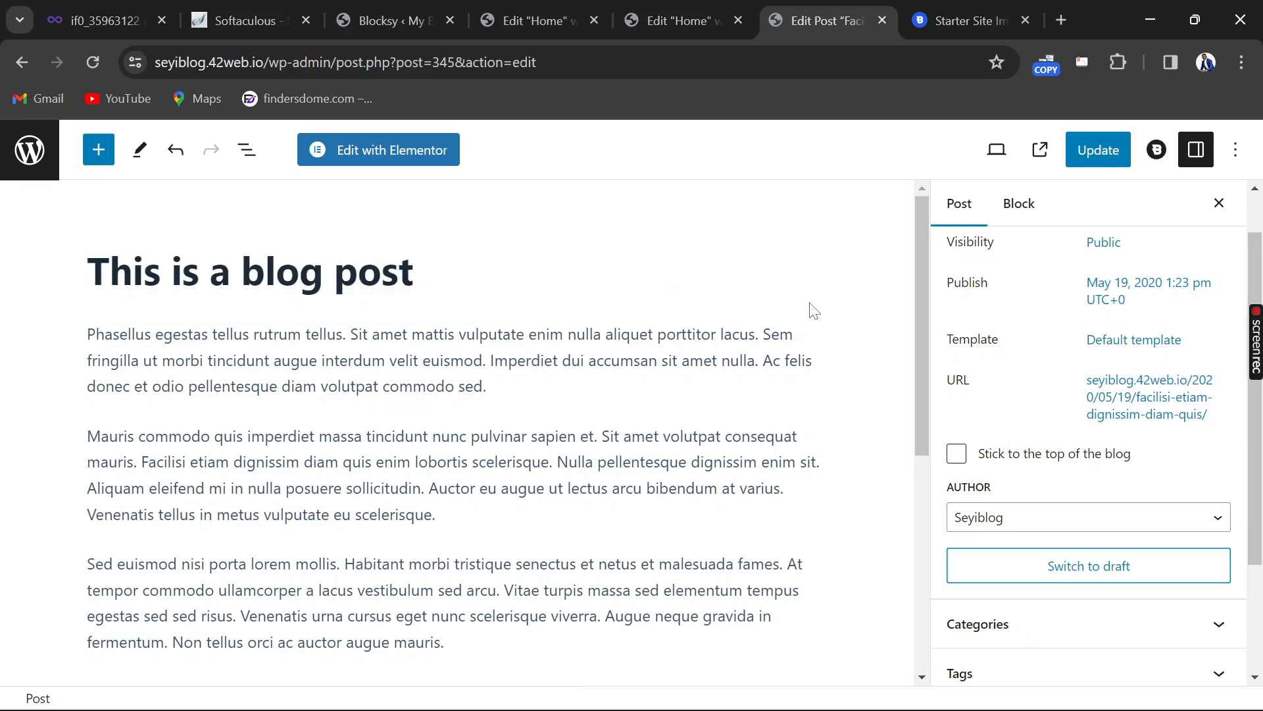
pyautogui.click(1097, 150)
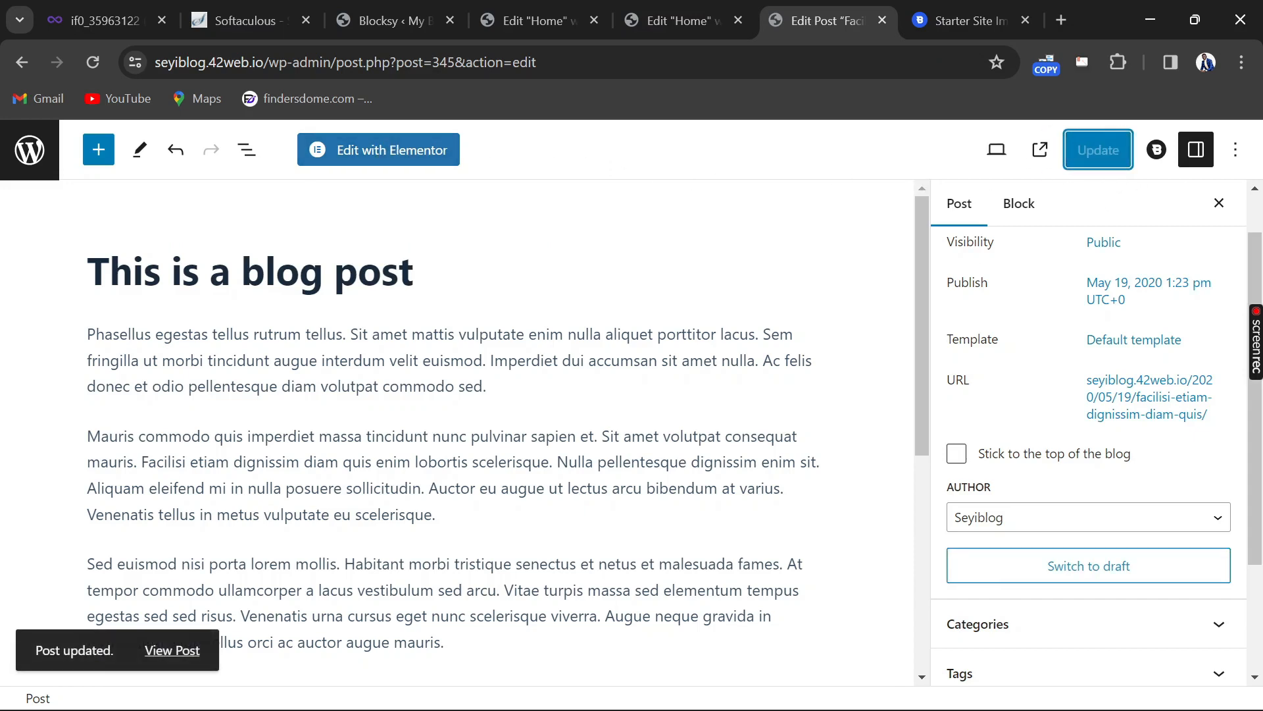
pyautogui.scroll(-6, 418, 321)
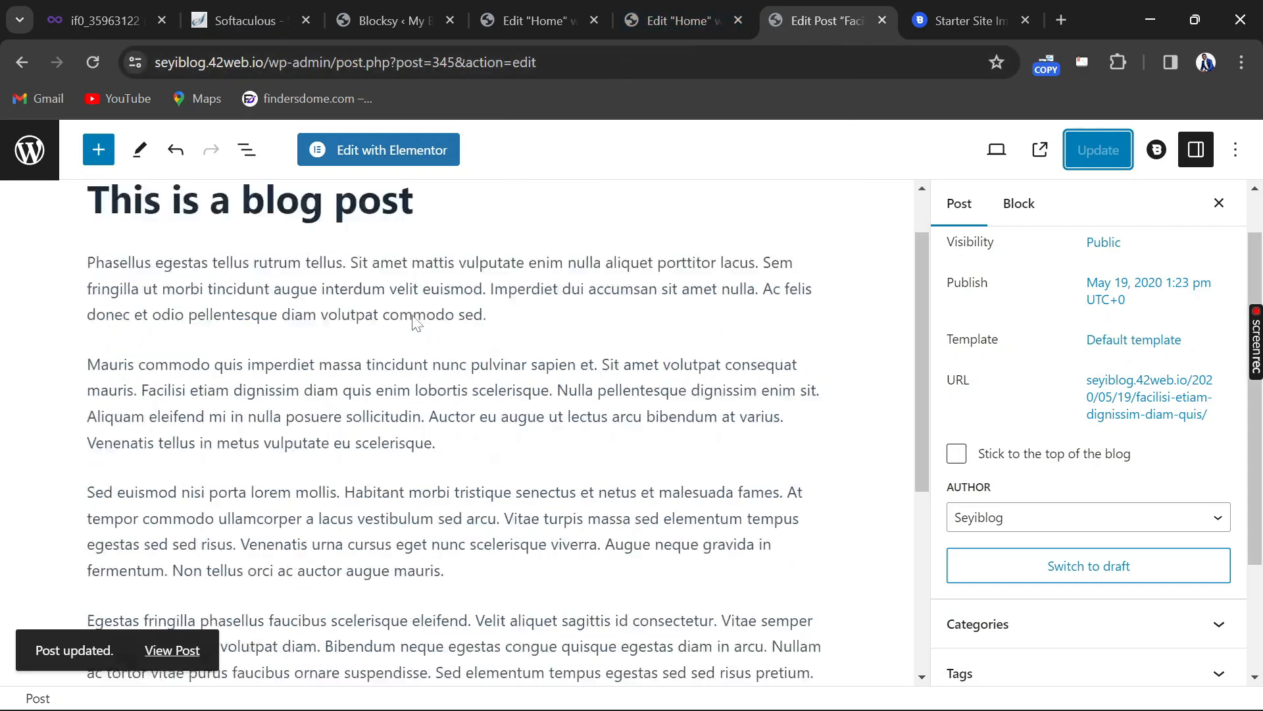
pyautogui.scroll(6, 417, 321)
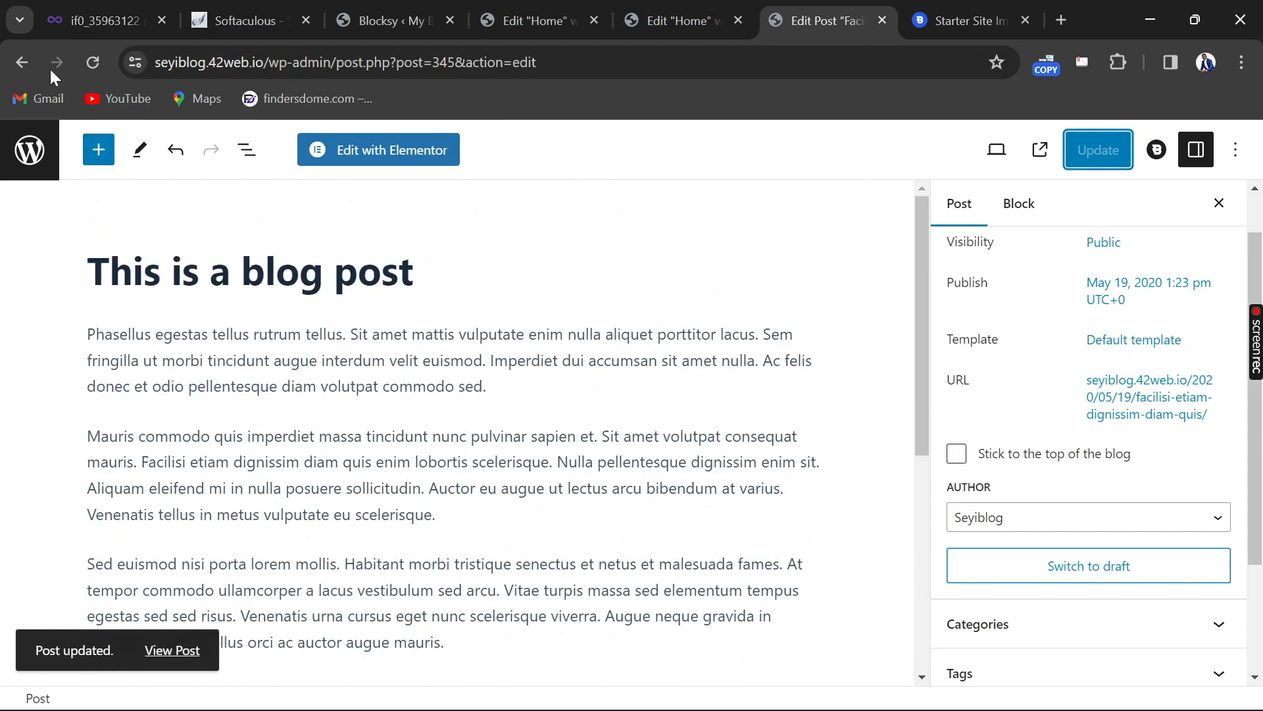
# Return to the Home page's Elementor editor and open the Site Identity section of the site settings
pyautogui.click(698, 17)
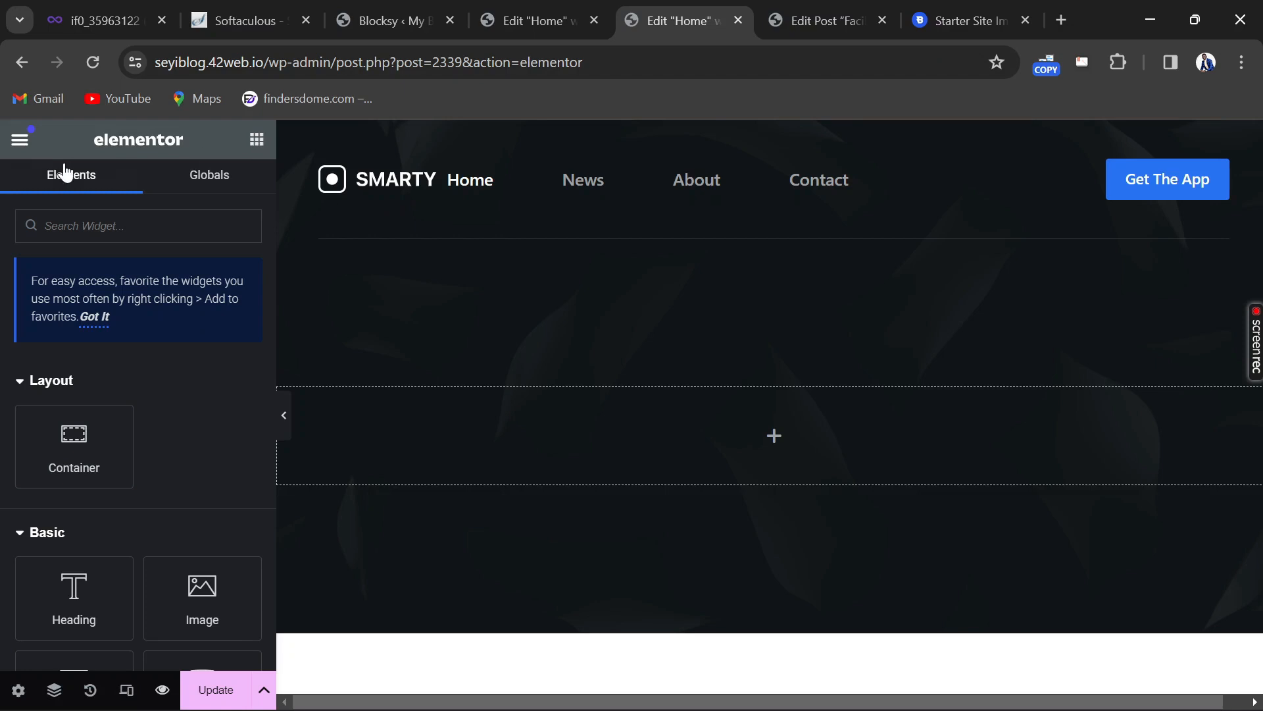
pyautogui.click(18, 141)
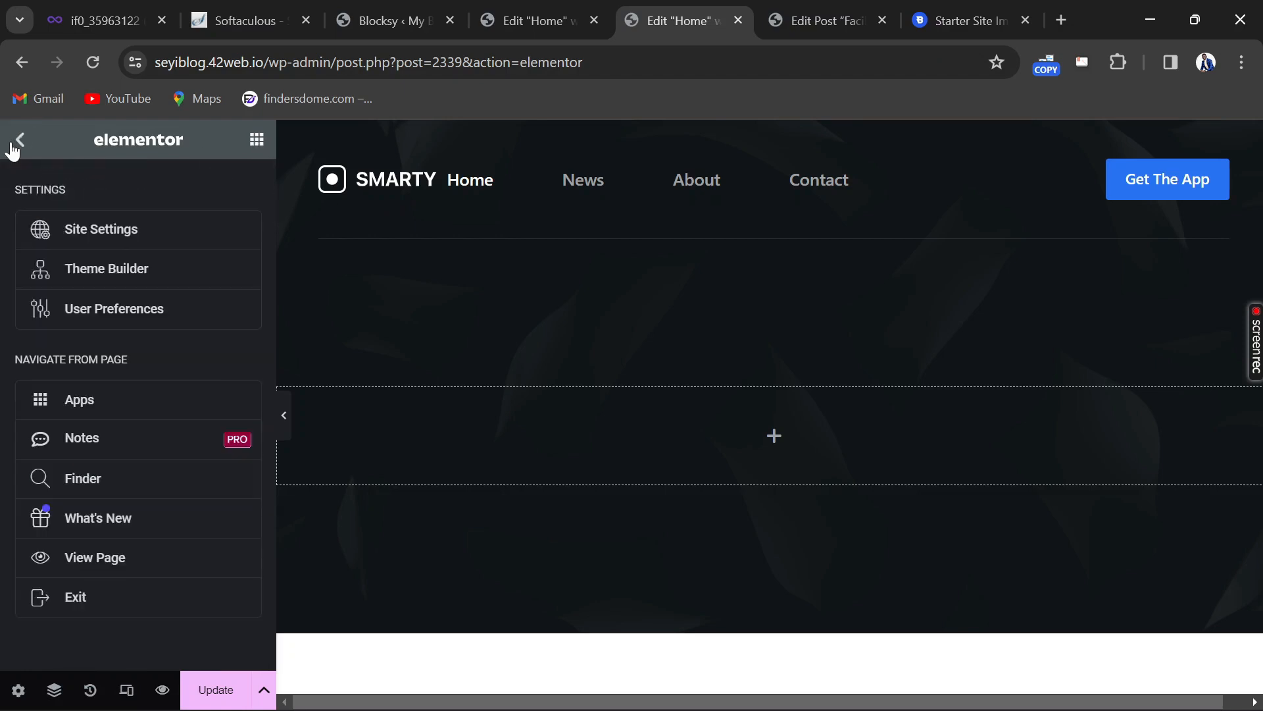
pyautogui.click(85, 231)
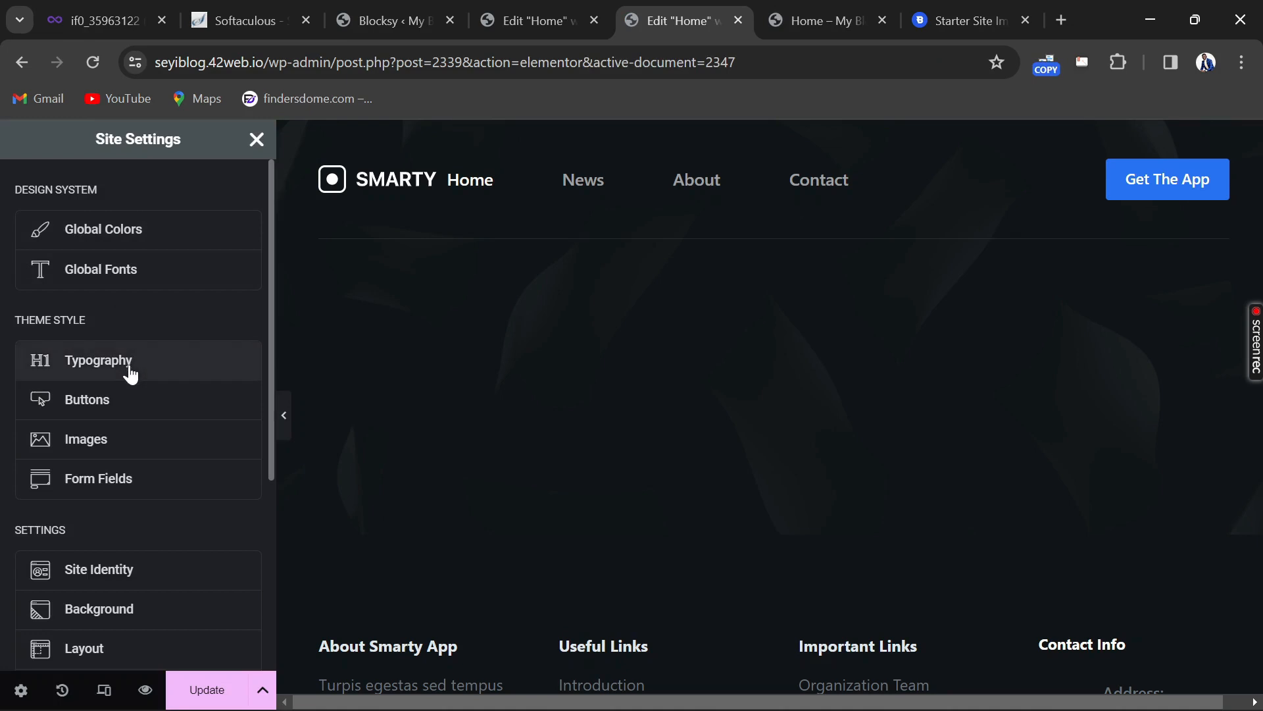
pyautogui.scroll(-4, 105, 414)
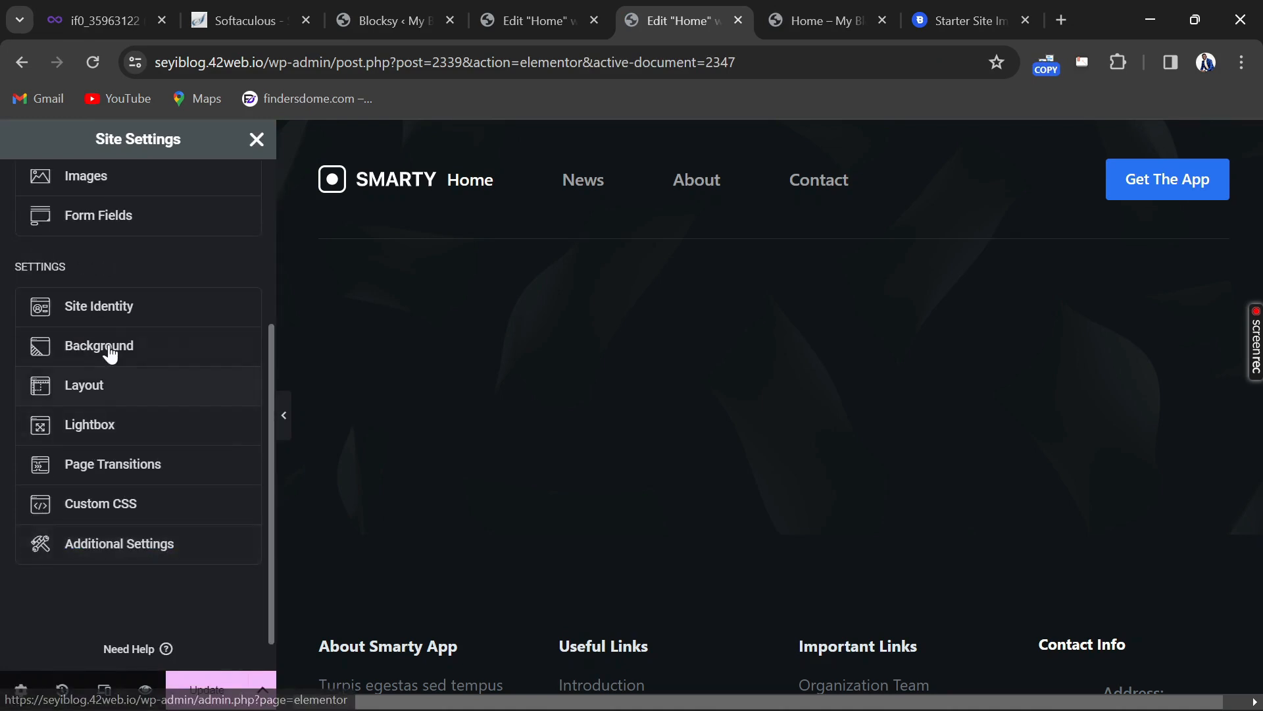
pyautogui.click(109, 308)
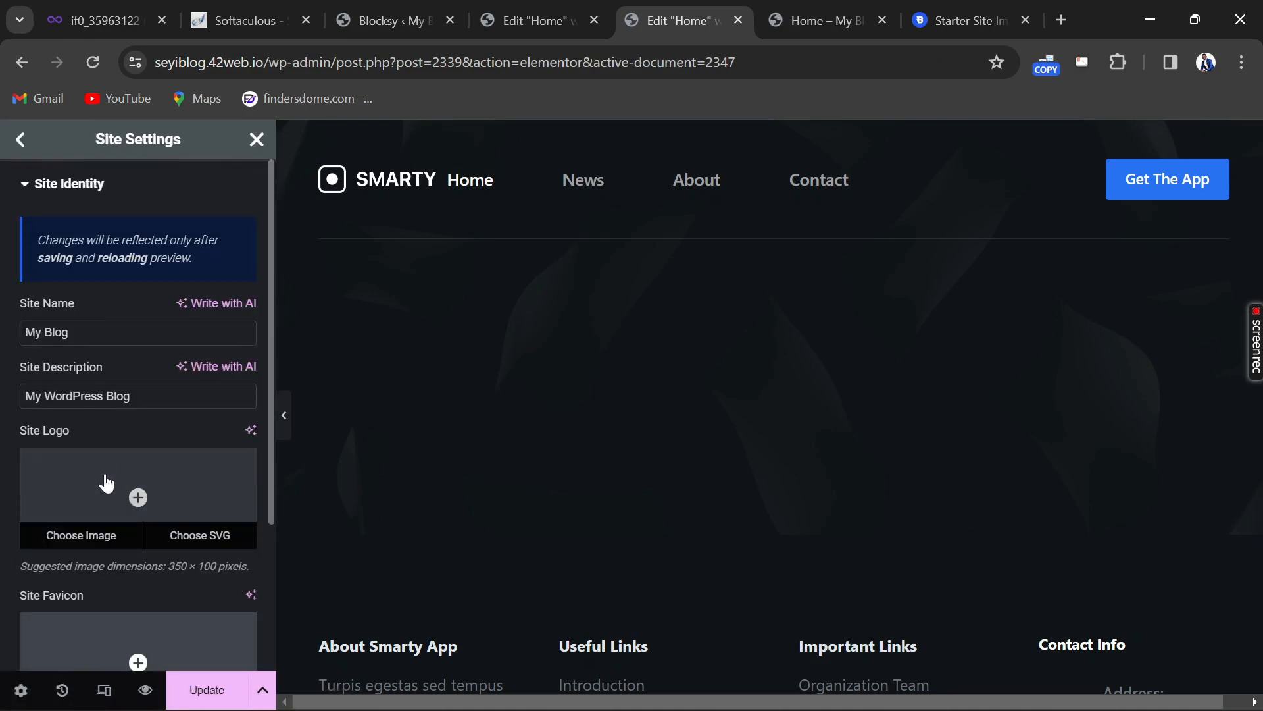
# Upload the "Bluewave logo redesign white" image from the Desktop and use it as the site logo
pyautogui.scroll(-2, 106, 484)
pyautogui.click(90, 403)
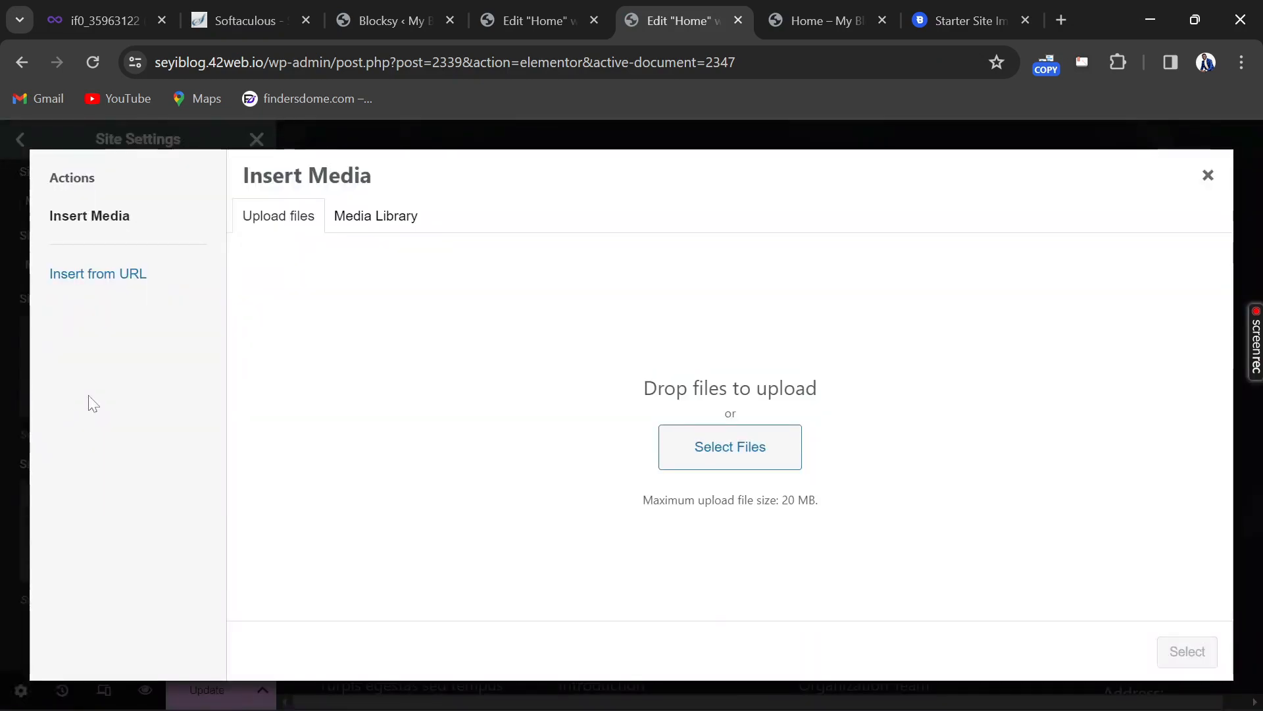
pyautogui.click(761, 452)
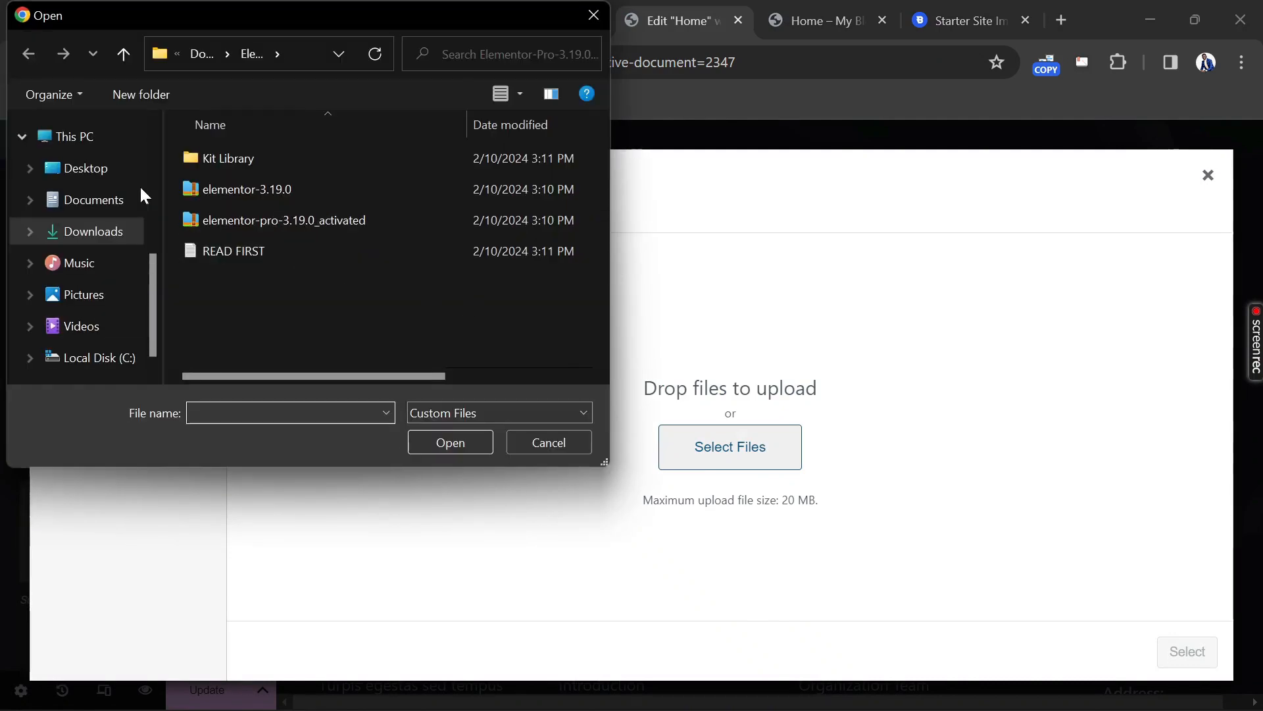
pyautogui.click(99, 179)
pyautogui.scroll(-5, 294, 248)
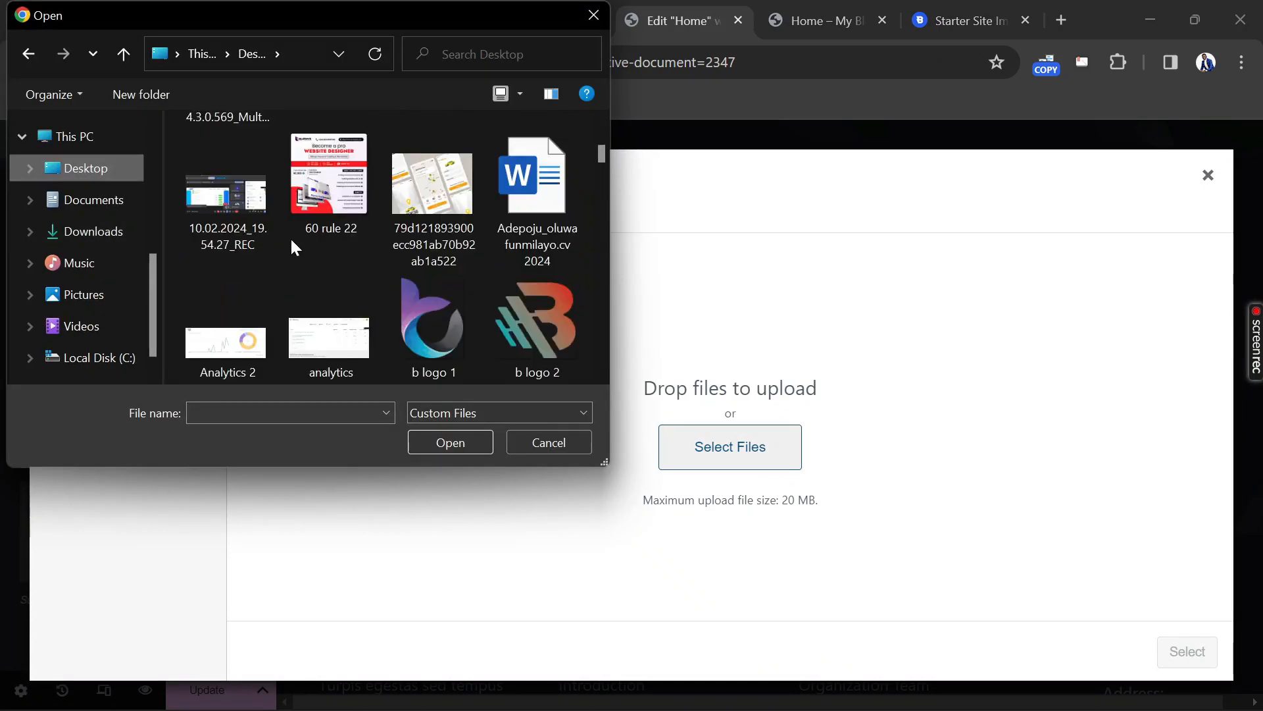
pyautogui.scroll(-3, 358, 237)
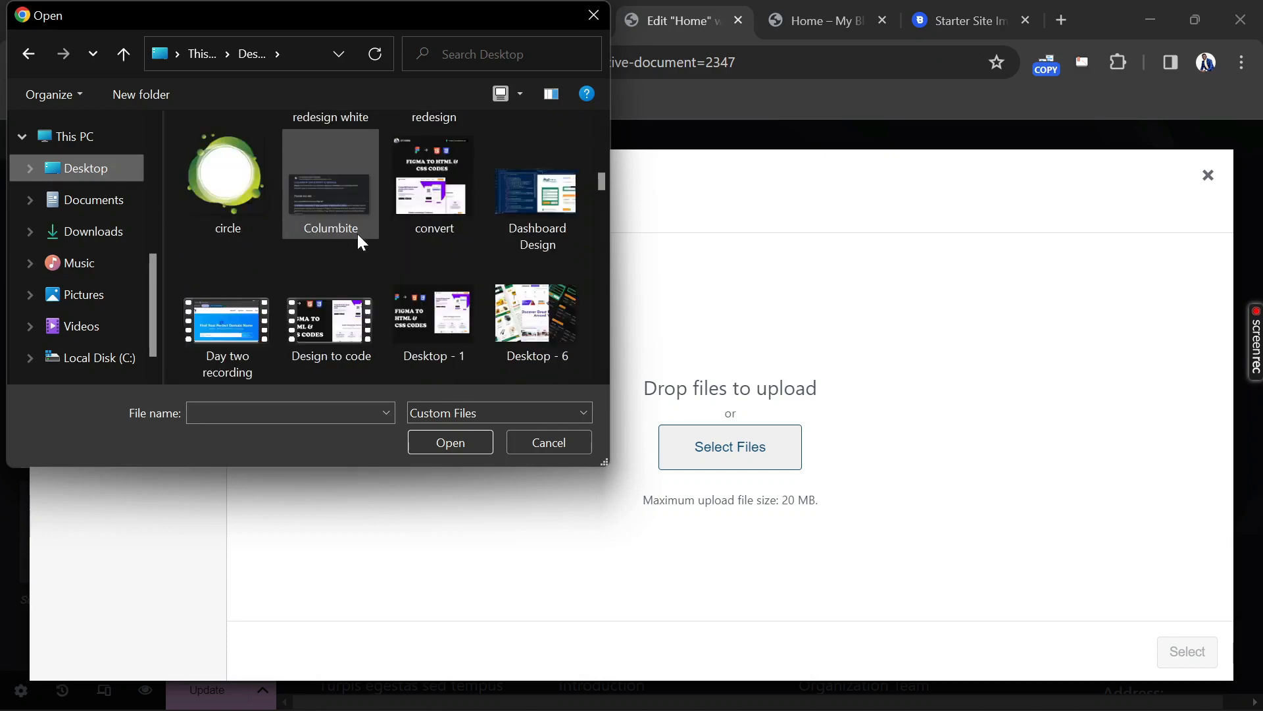
pyautogui.scroll(2, 358, 236)
pyautogui.click(434, 197)
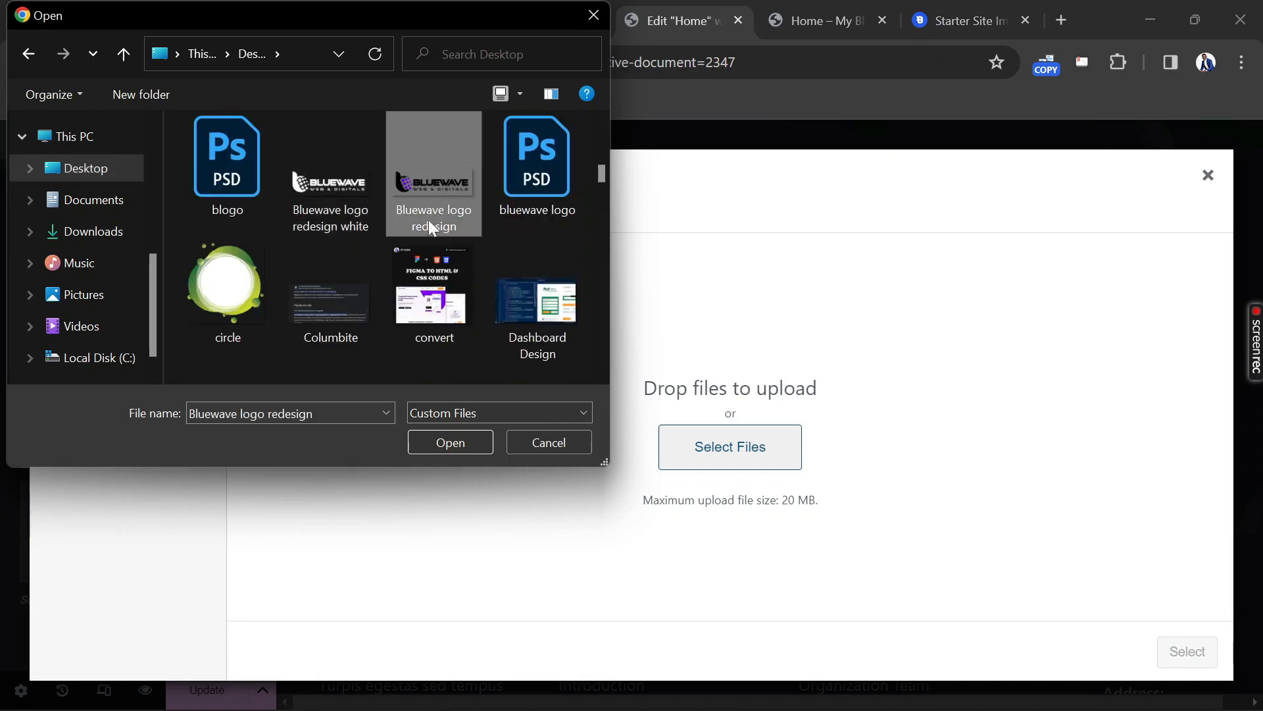
pyautogui.click(368, 185)
pyautogui.click(450, 444)
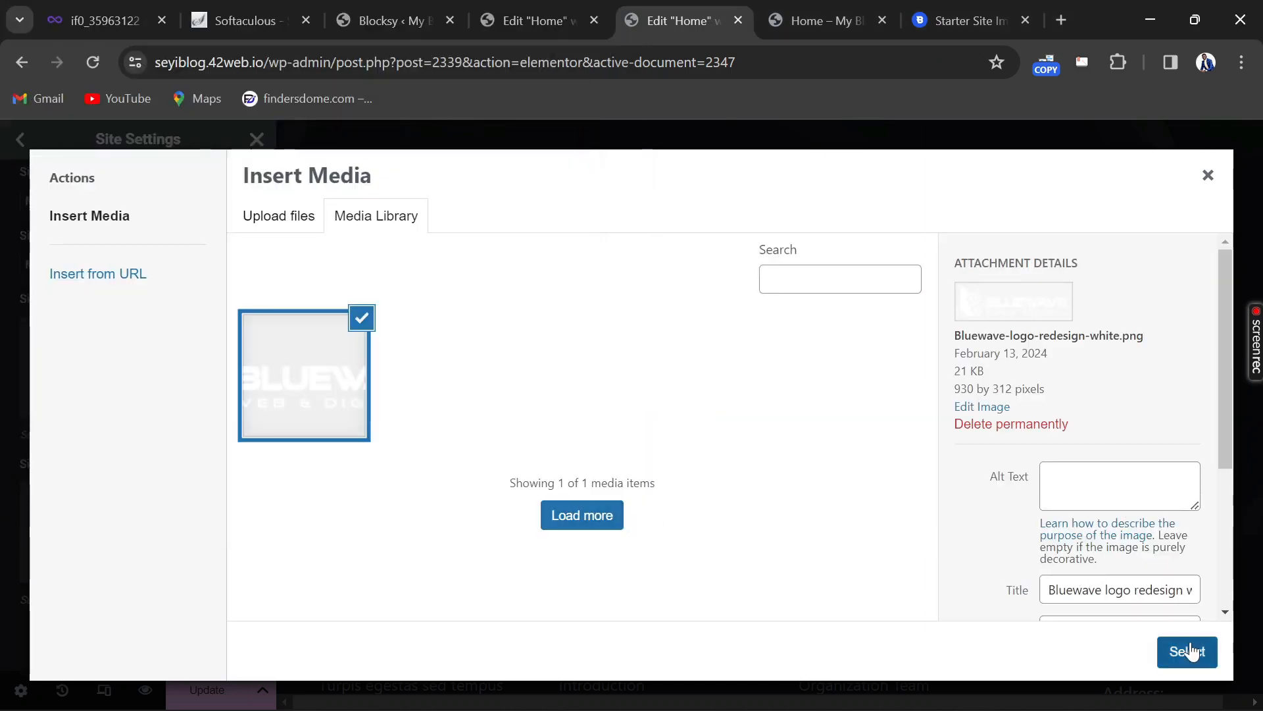
pyautogui.click(1187, 652)
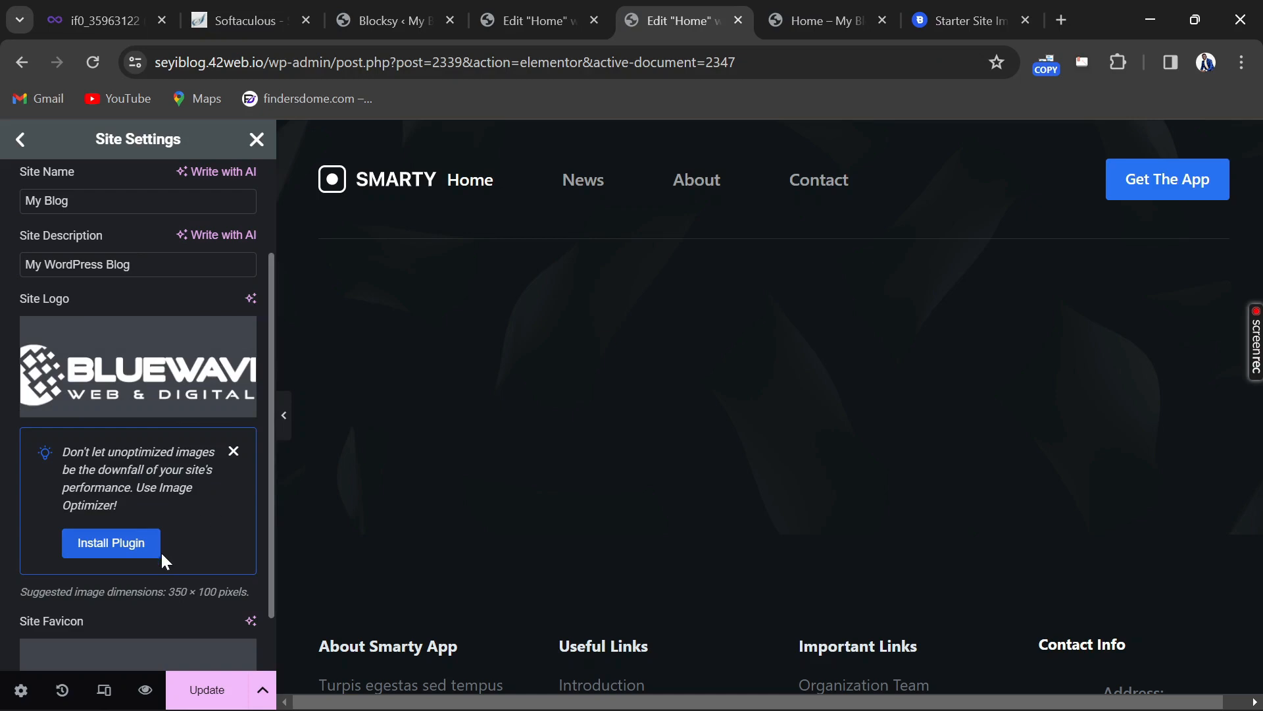
# Update the site settings with the new logo and return to the Home page's widget list
pyautogui.scroll(-4, 164, 561)
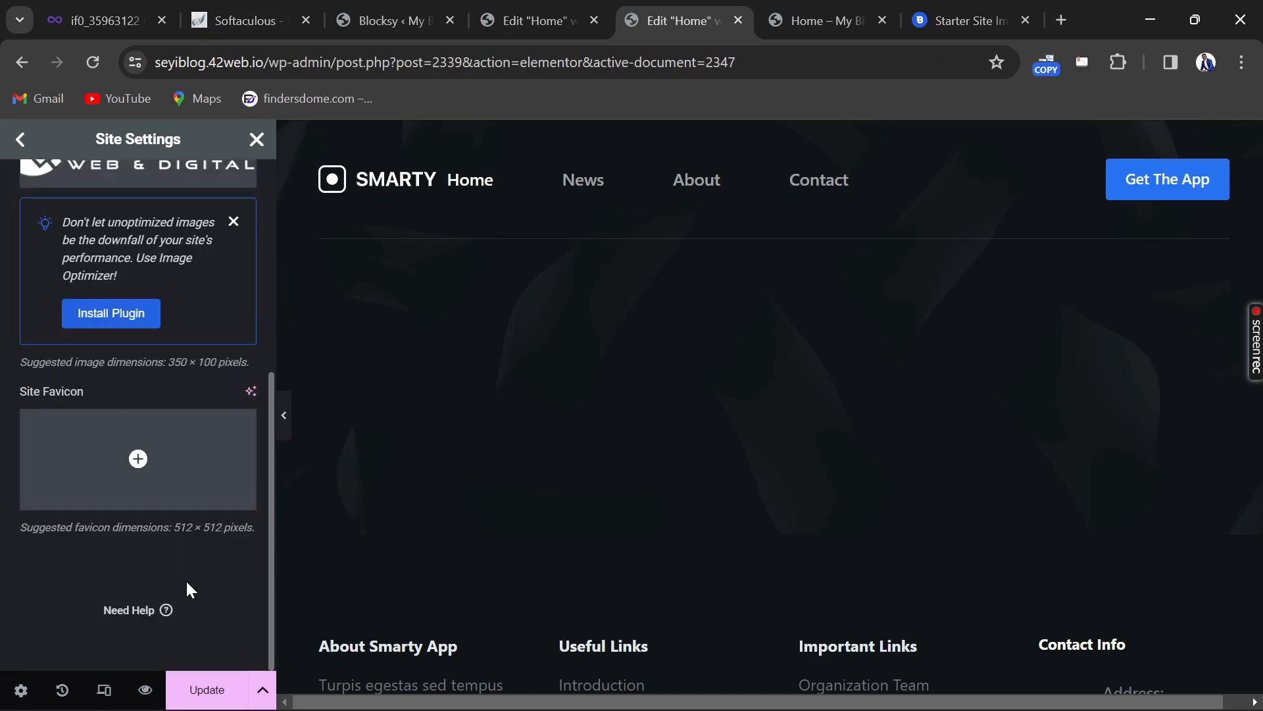
pyautogui.click(209, 688)
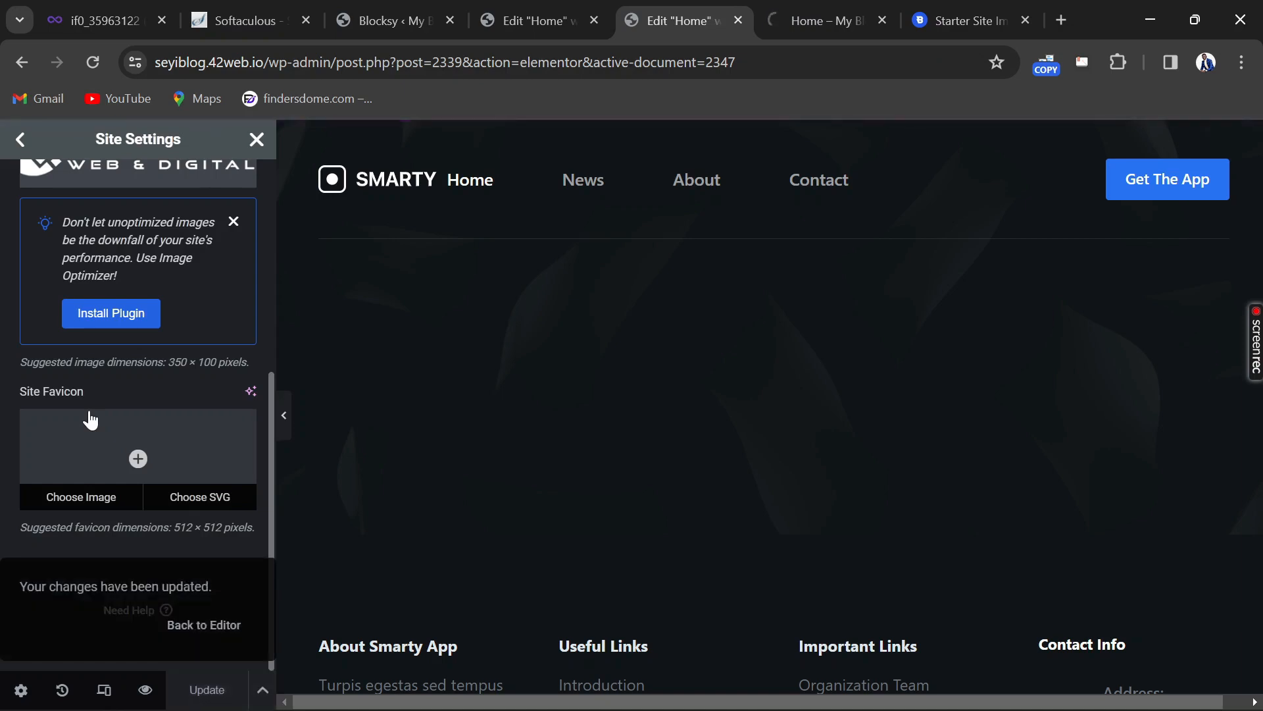
pyautogui.click(254, 140)
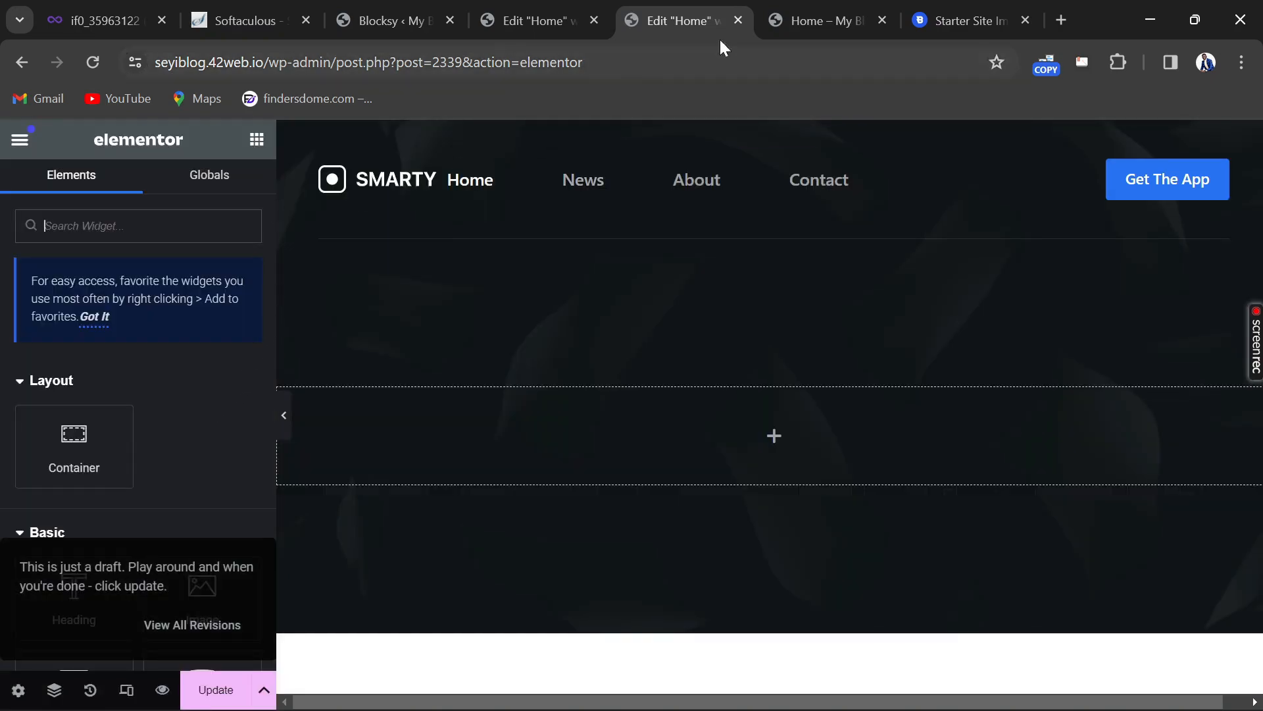
# Open the live site's Home page by way of the dashboard and check which logo its header shows
pyautogui.click(788, 19)
pyautogui.moveTo(85, 150)
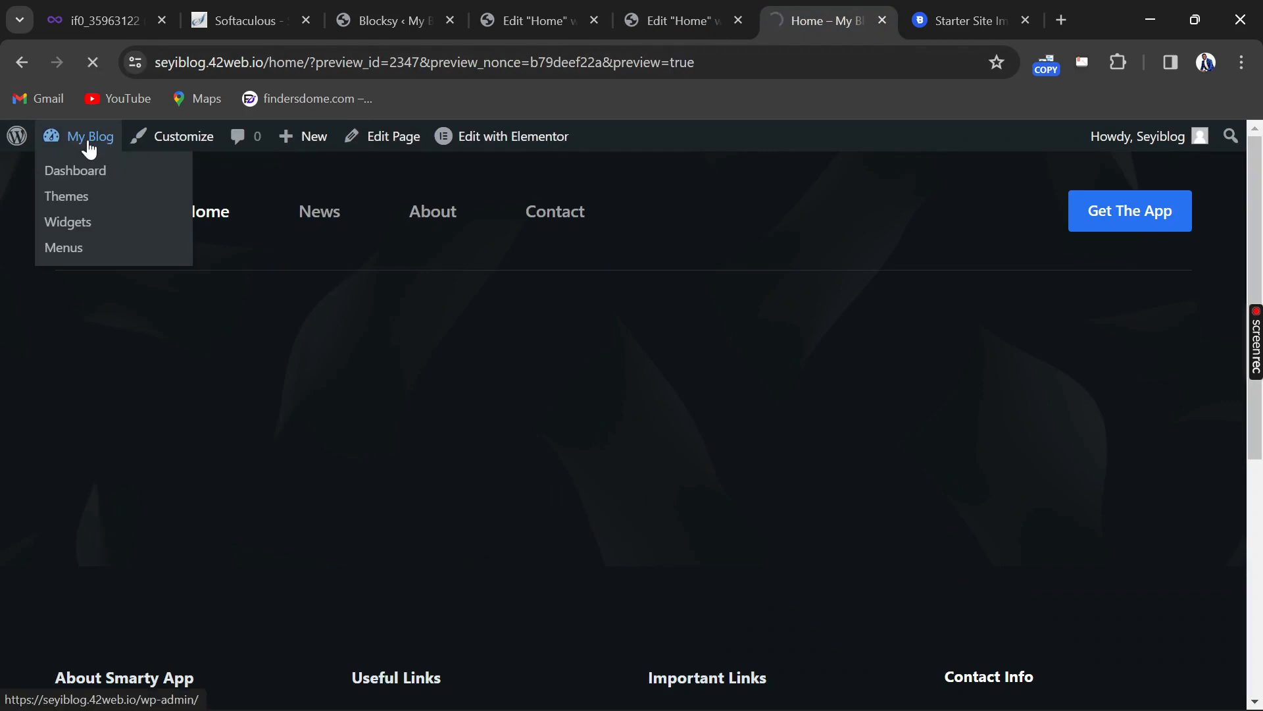
pyautogui.click(91, 149)
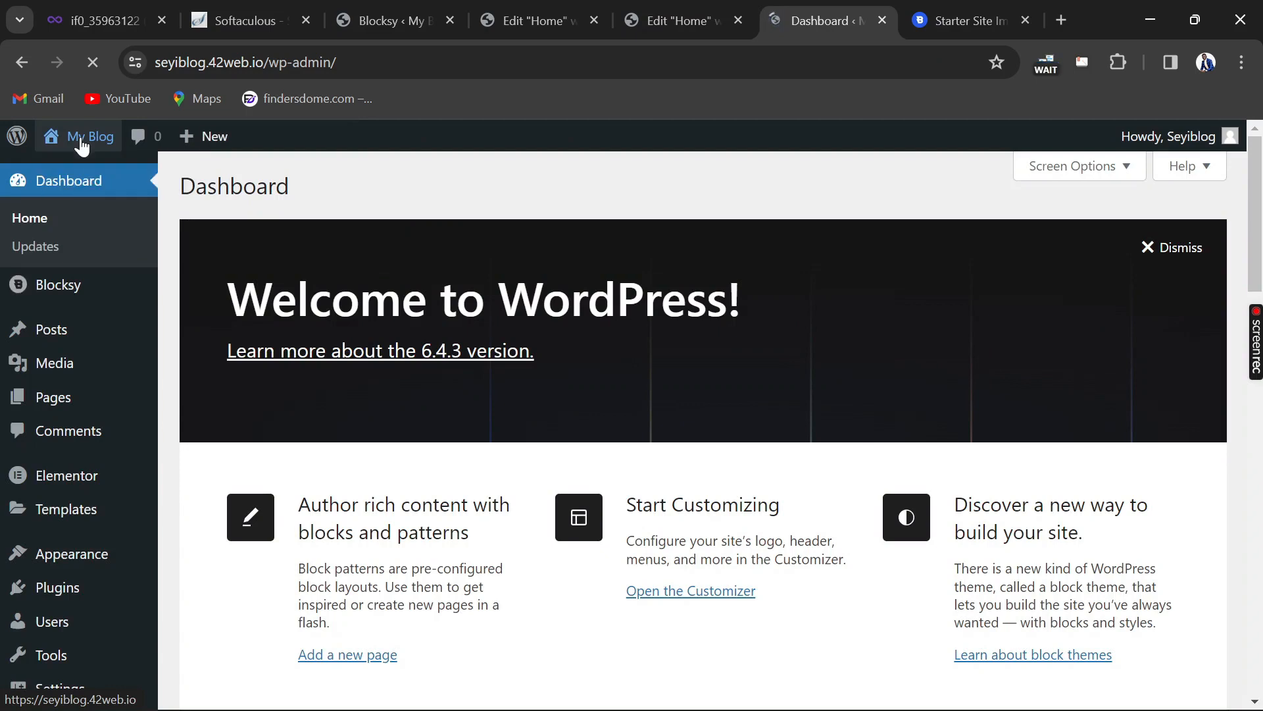
pyautogui.click(82, 146)
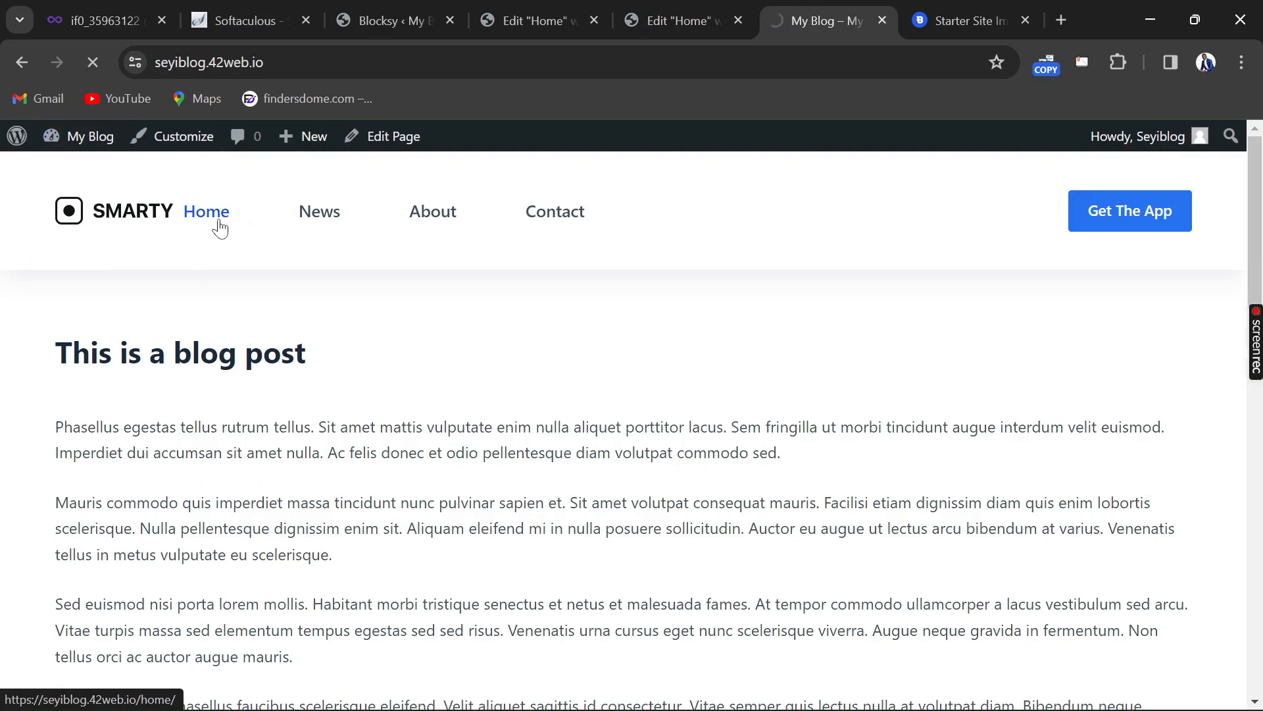
pyautogui.click(220, 227)
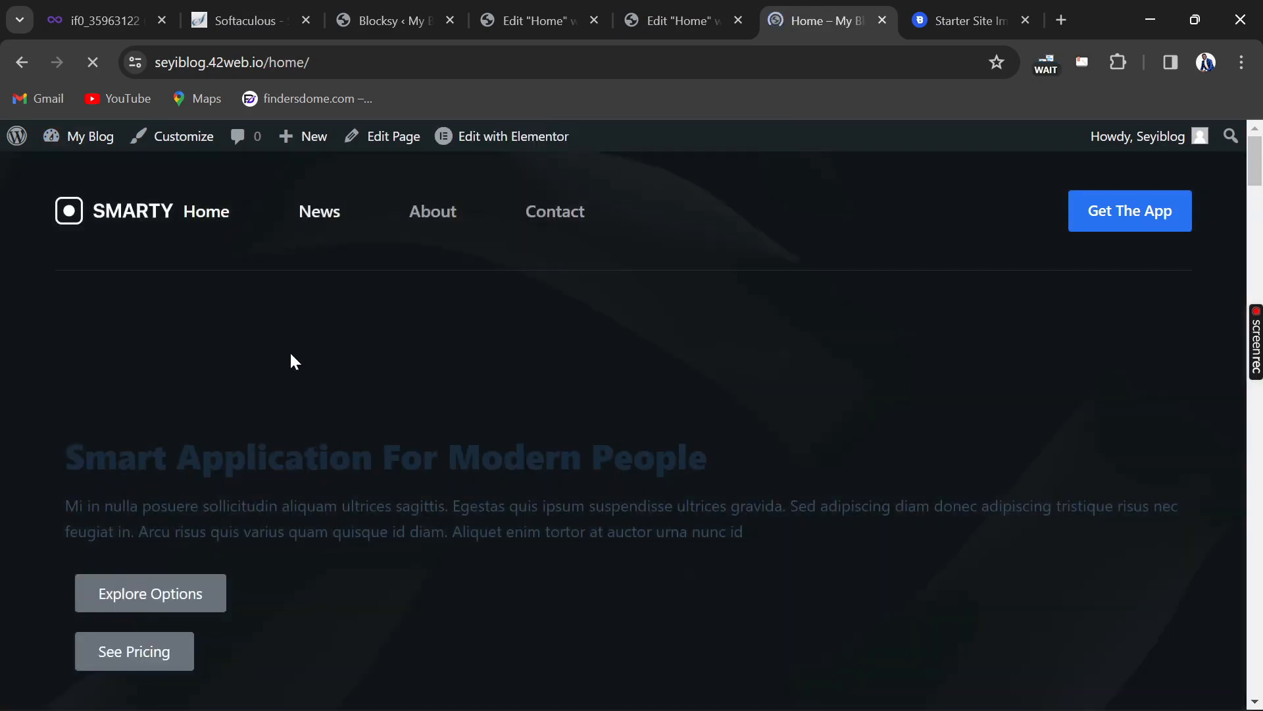
pyautogui.scroll(-6, 279, 390)
pyautogui.scroll(6, 279, 390)
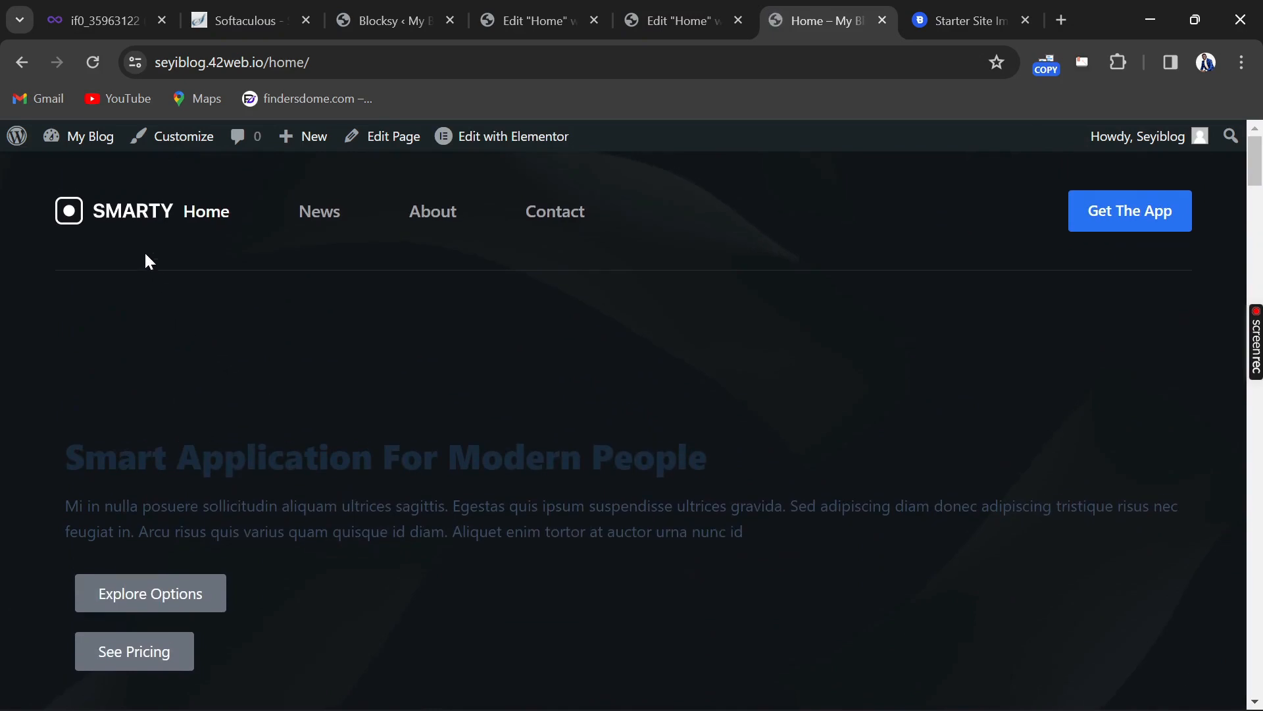
# Start customizing the site and open the Logo element's settings in the global header
pyautogui.click(175, 146)
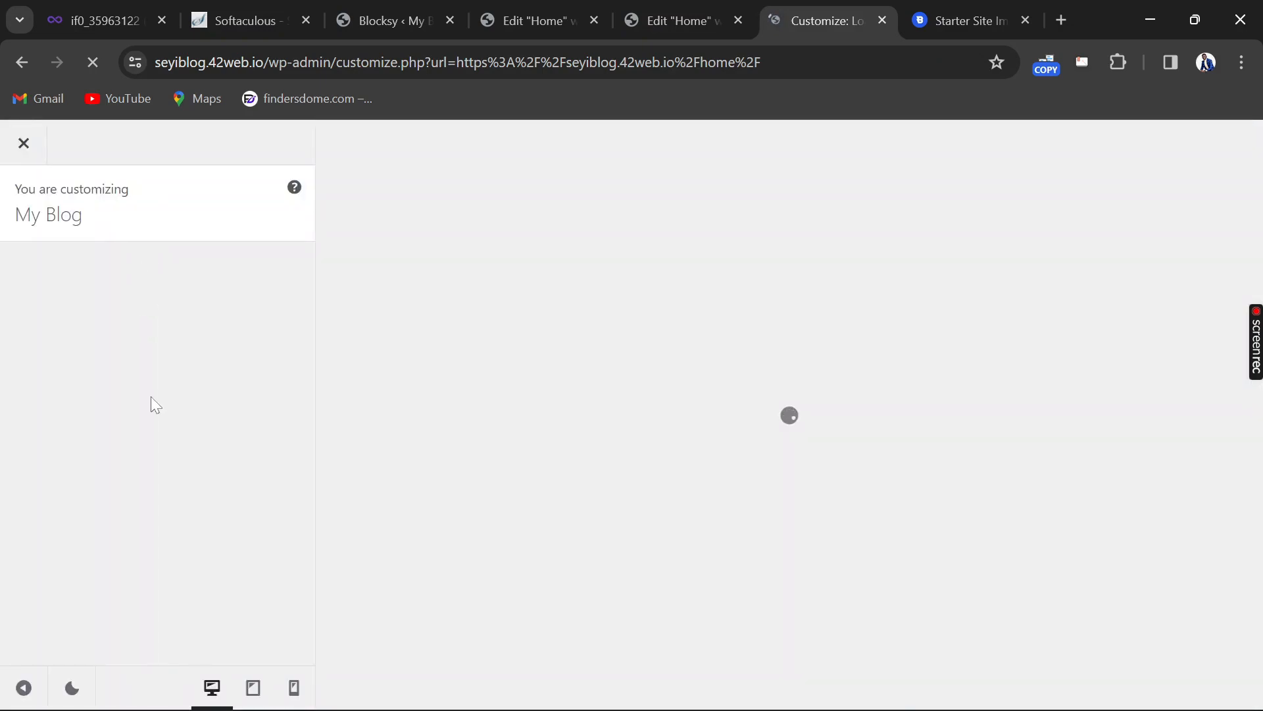
pyautogui.scroll(-2, 61, 460)
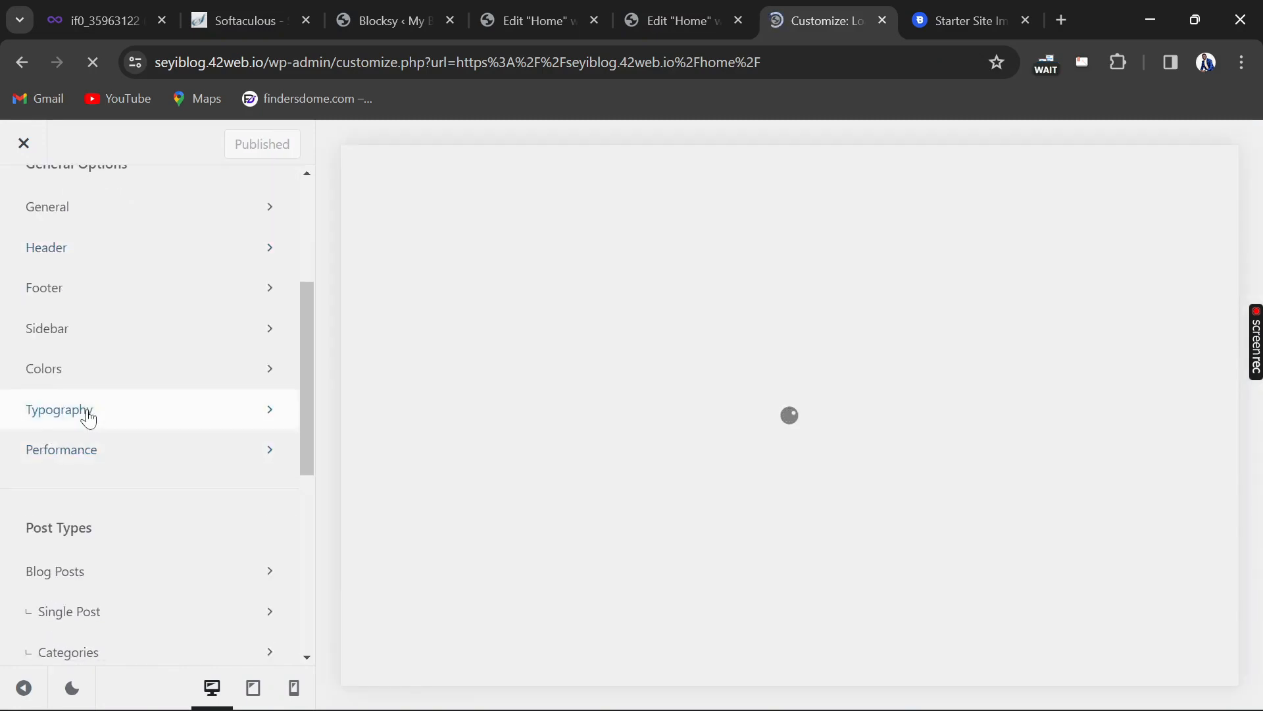
pyautogui.scroll(-2, 88, 427)
pyautogui.scroll(-4, 96, 530)
pyautogui.scroll(-1, 90, 543)
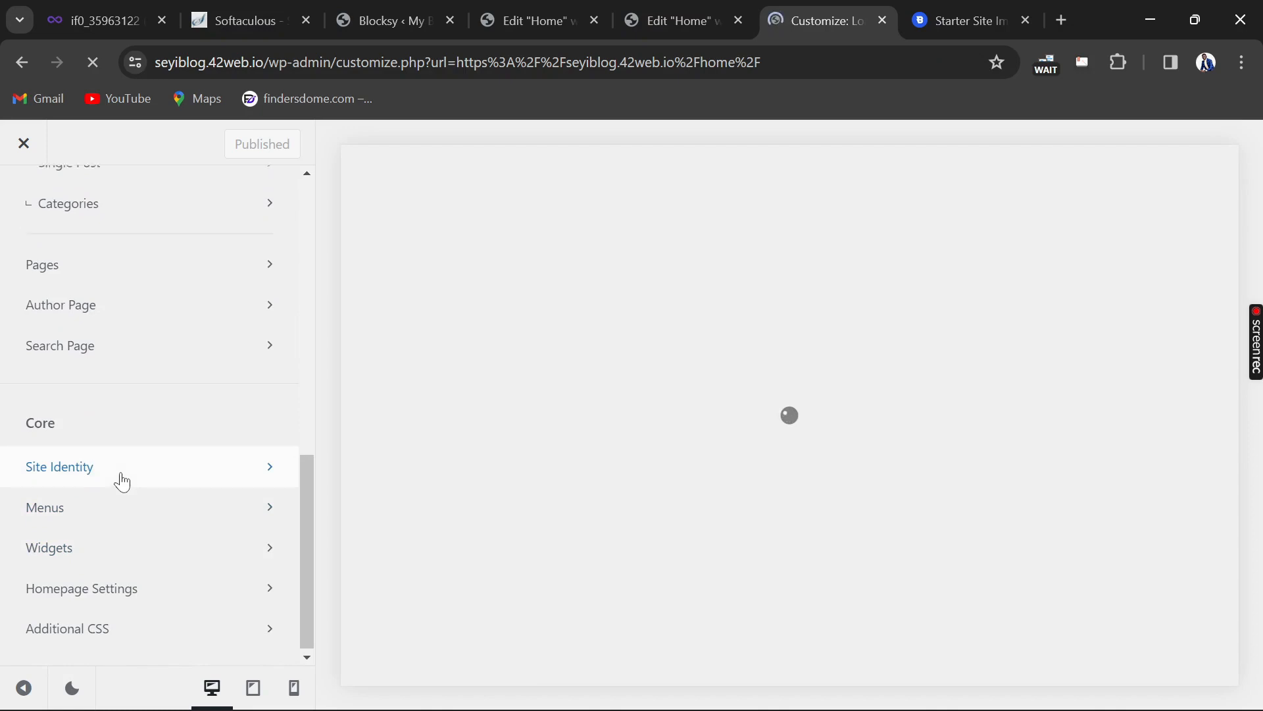
pyautogui.scroll(5, 121, 478)
pyautogui.click(117, 325)
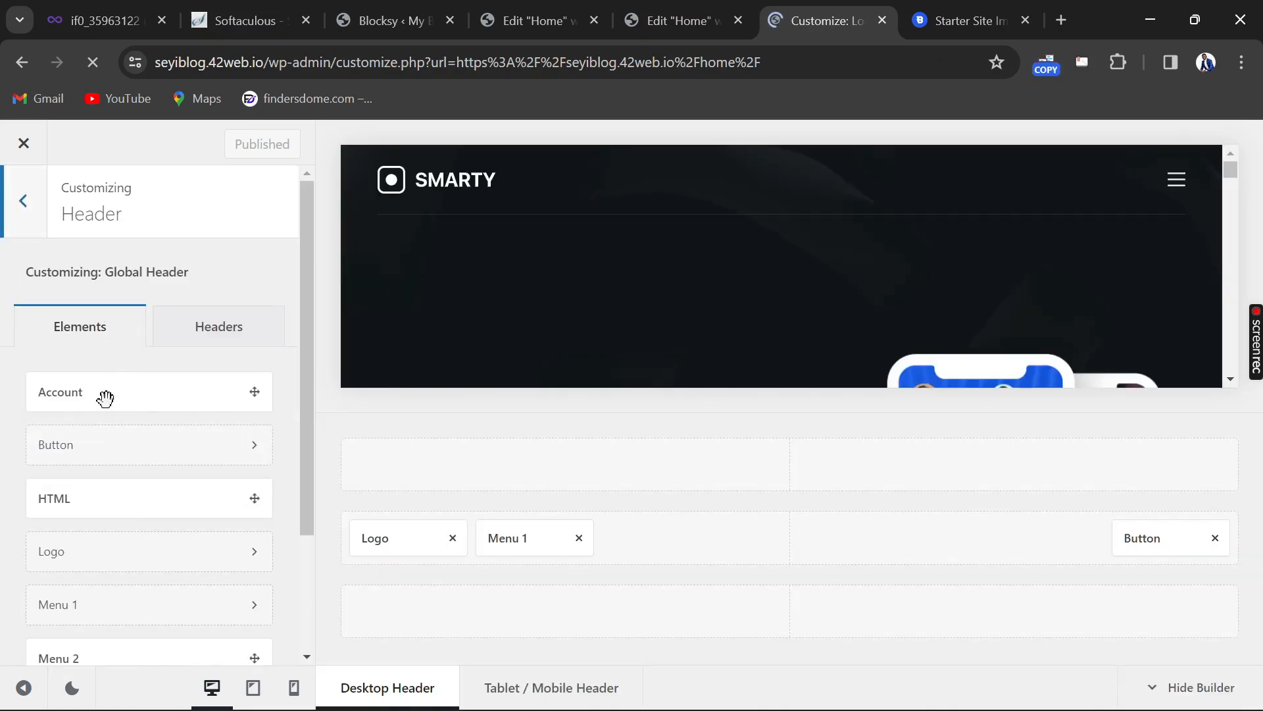
pyautogui.scroll(-2, 107, 427)
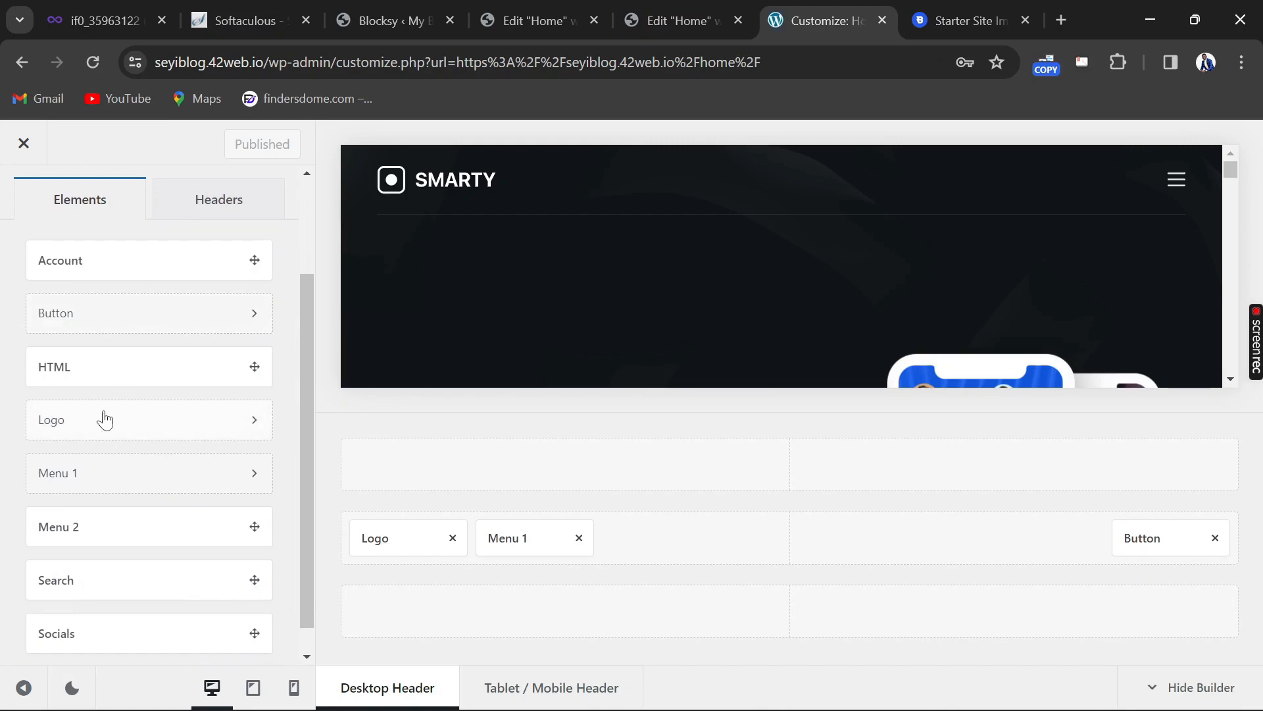
pyautogui.click(104, 419)
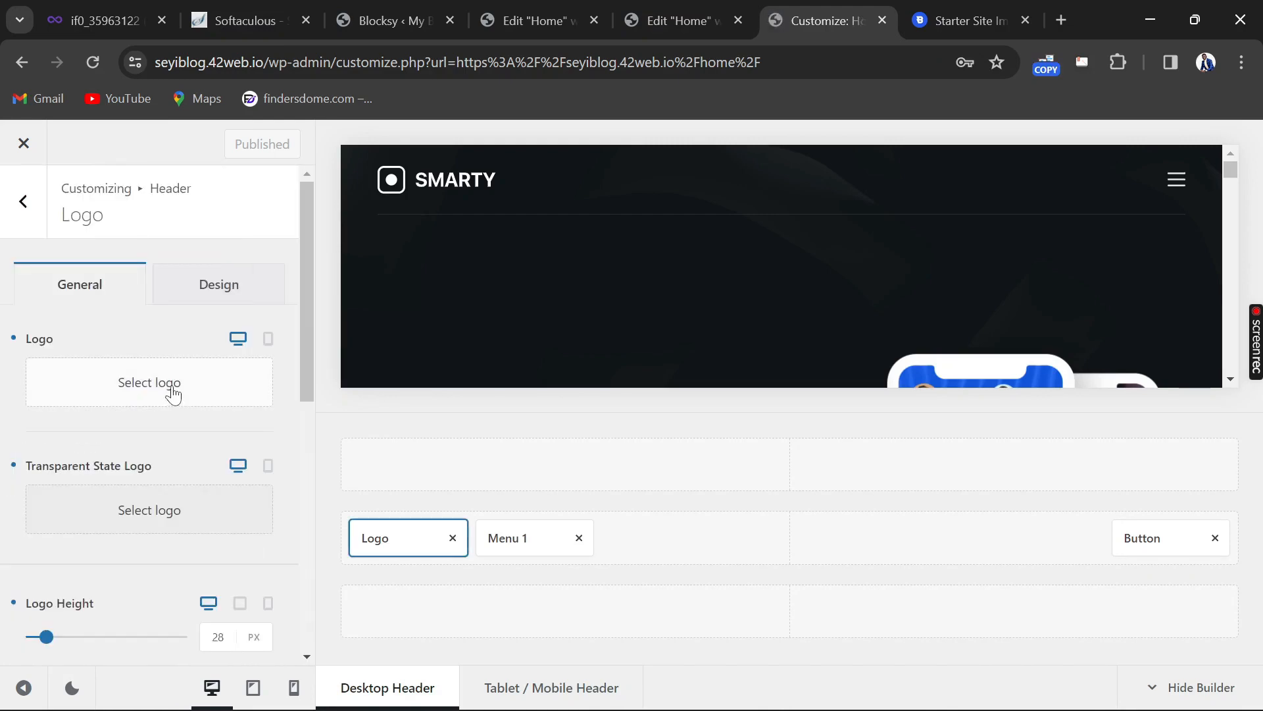
# Set the header's main Logo to Bluewave-logo-redesign-white.png from the media library
pyautogui.click(173, 395)
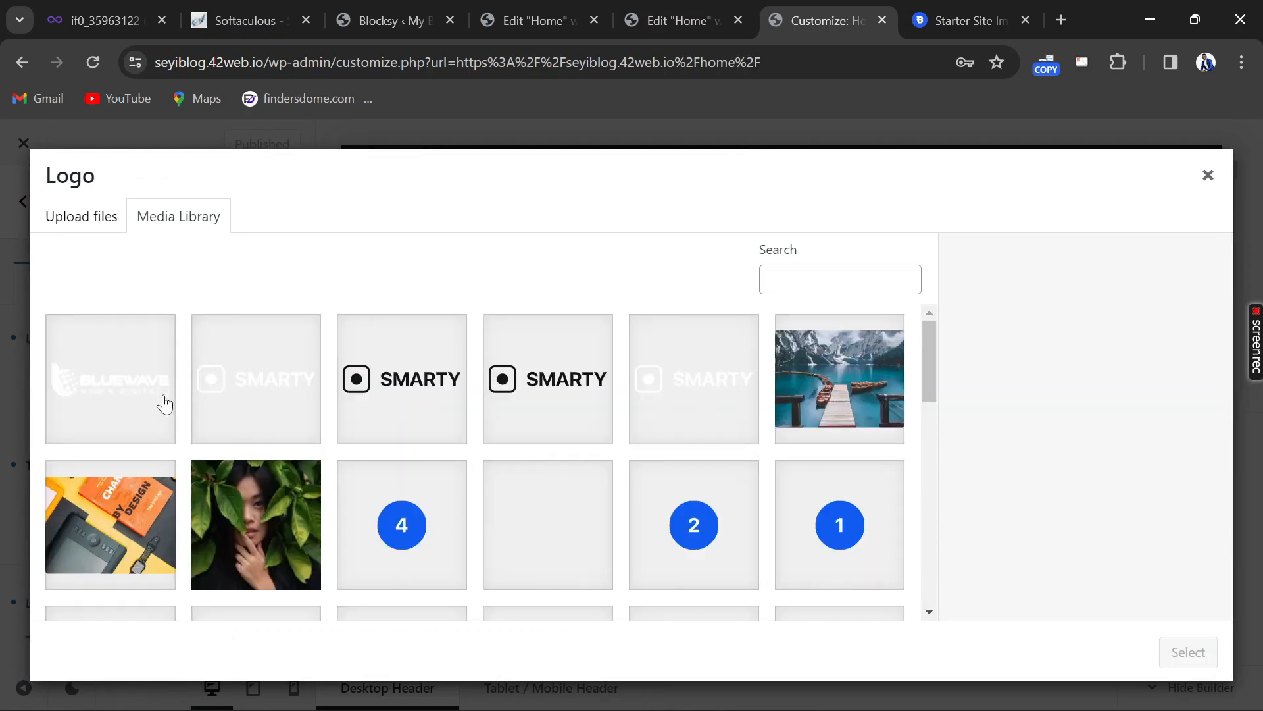
pyautogui.click(146, 404)
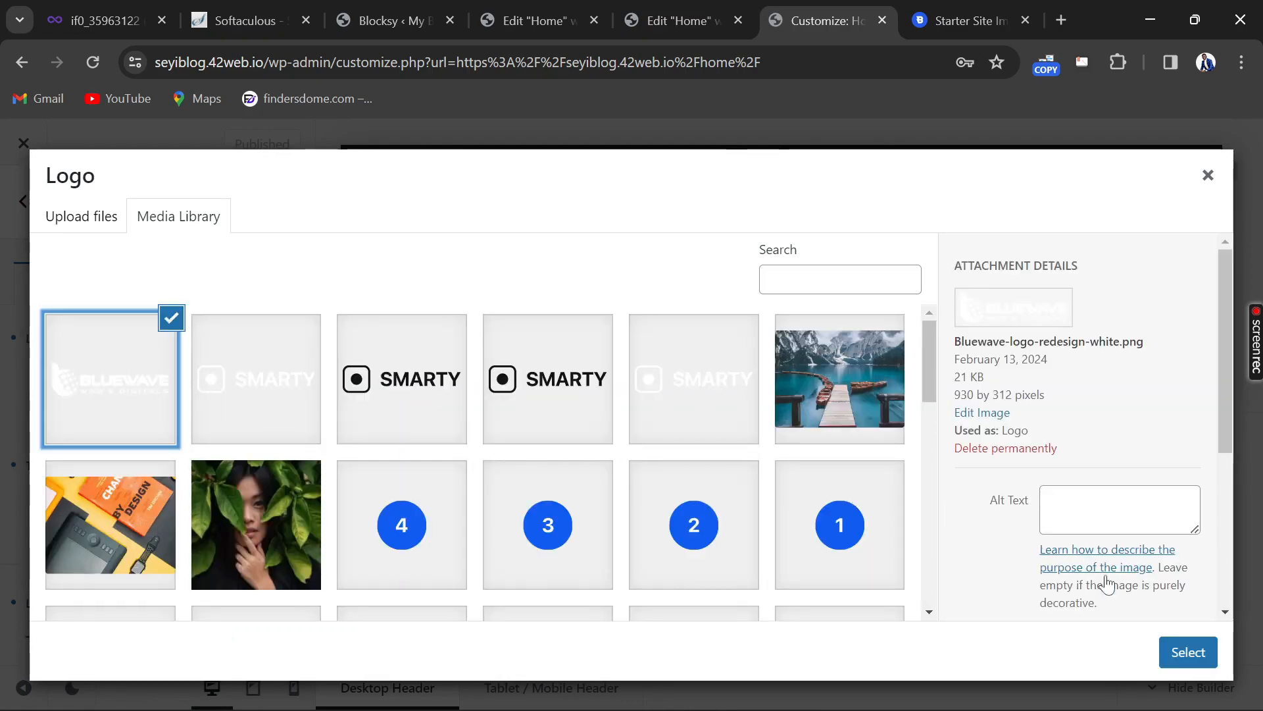
pyautogui.click(1187, 652)
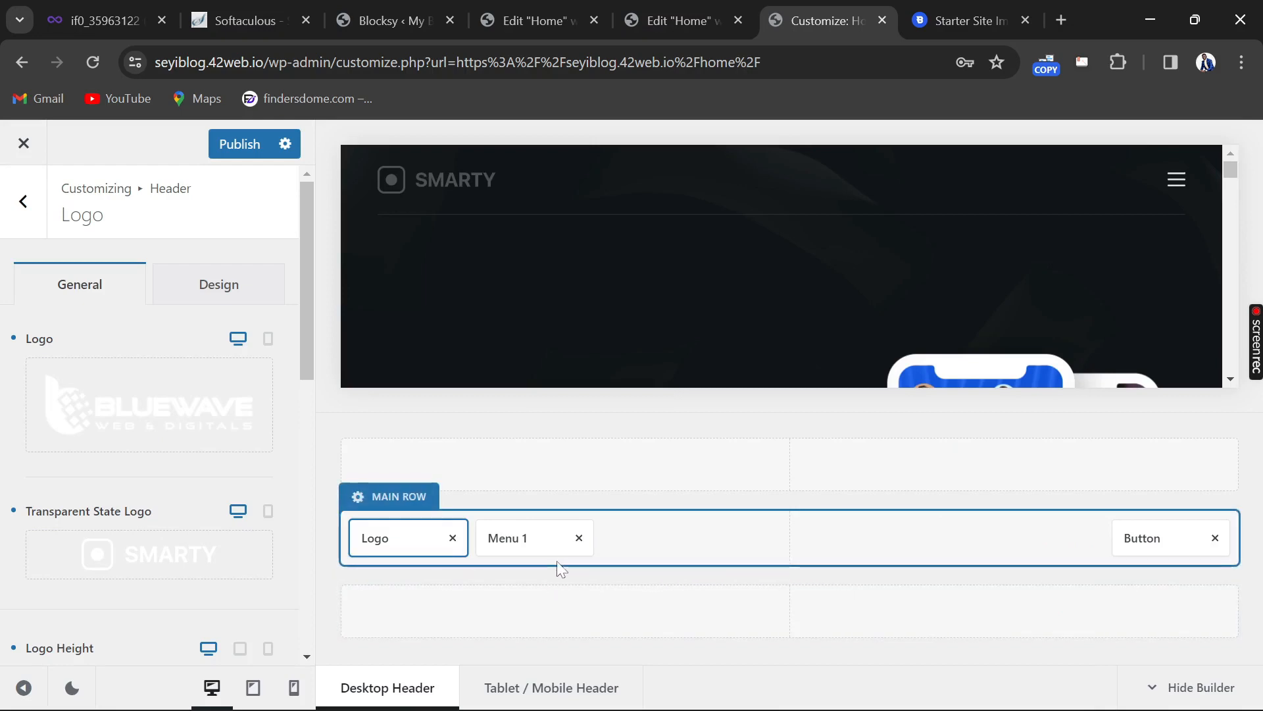
# Upload the "Bluewave logo redesign" image from the Desktop and use it as the Transparent State Logo
pyautogui.click(175, 561)
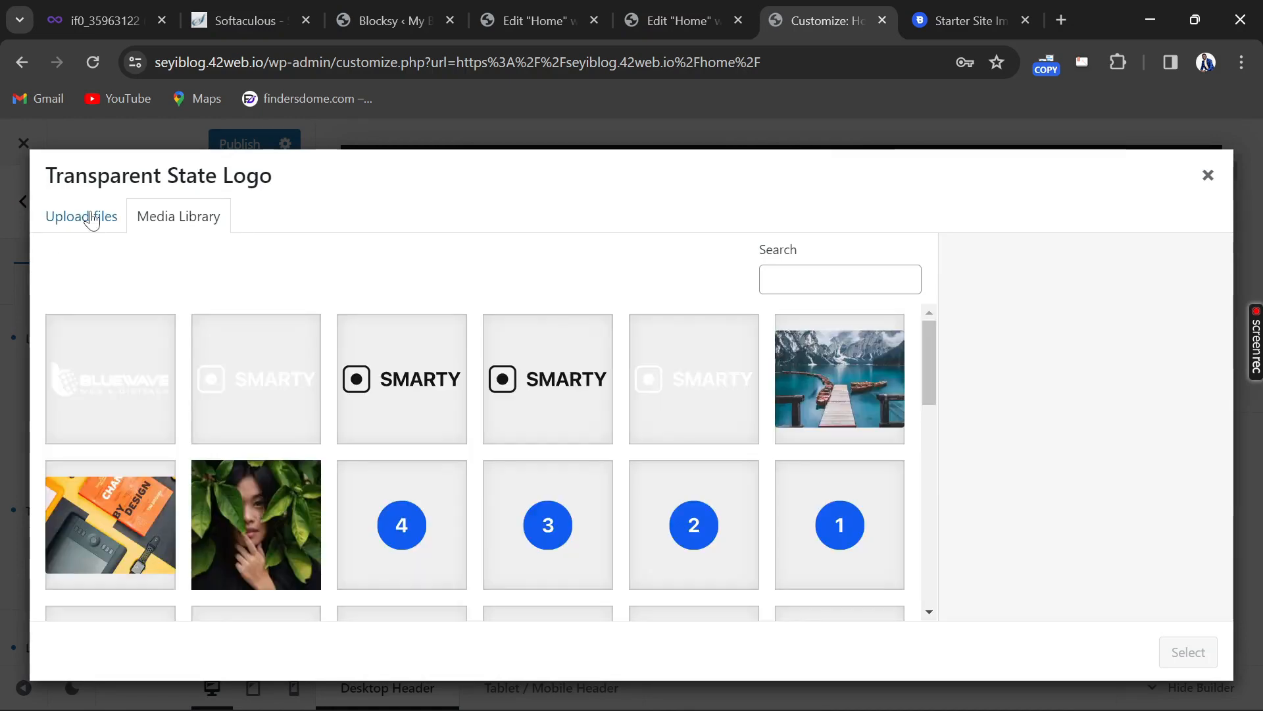
pyautogui.click(90, 217)
pyautogui.click(648, 463)
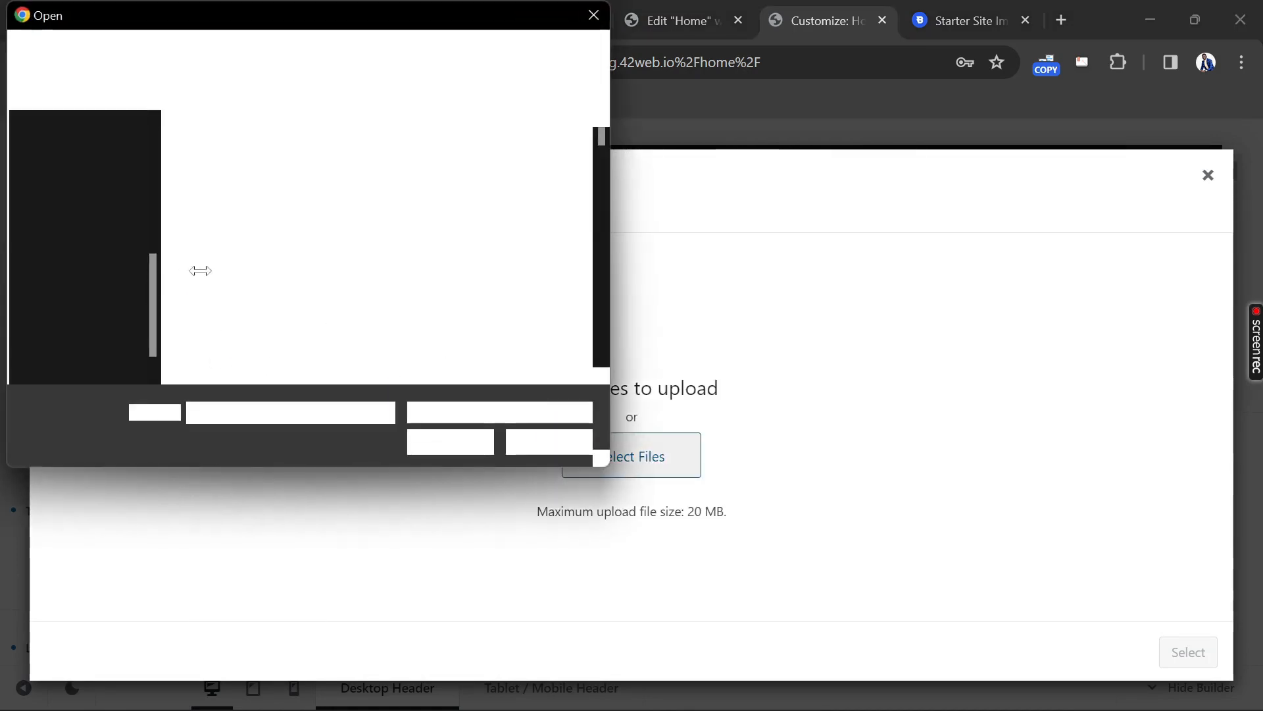
pyautogui.scroll(-5, 223, 275)
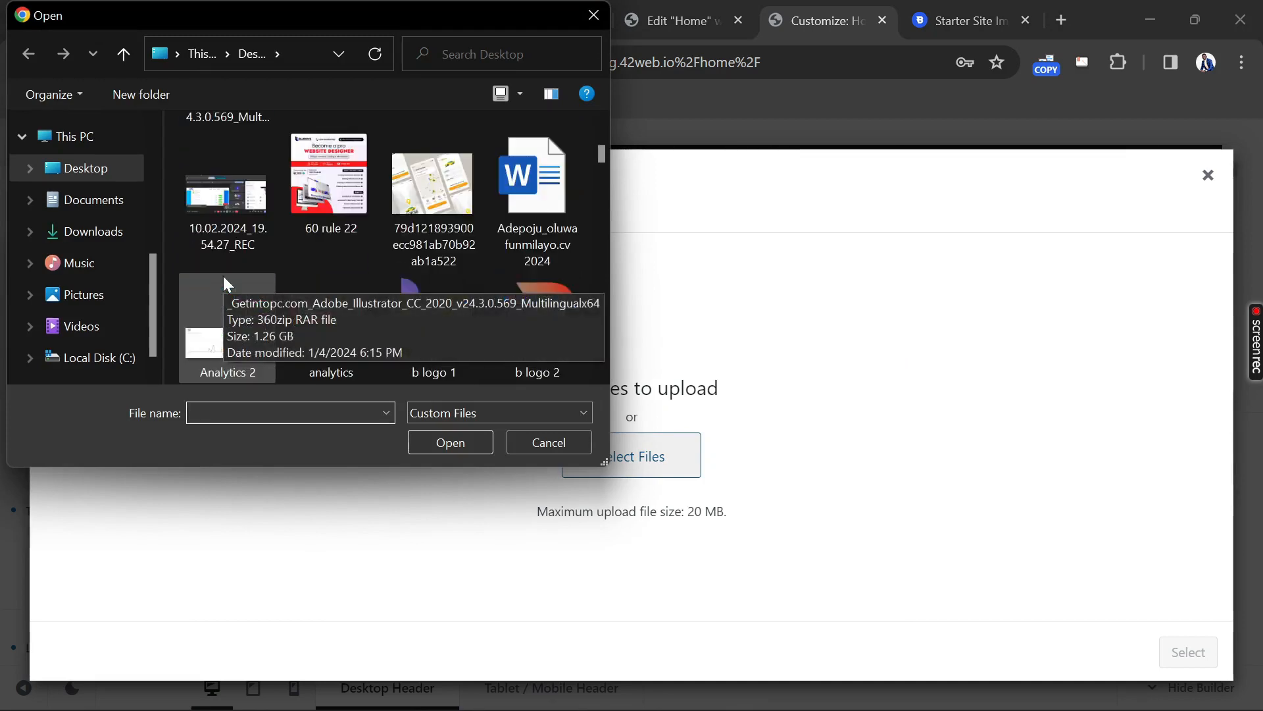
pyautogui.click(421, 209)
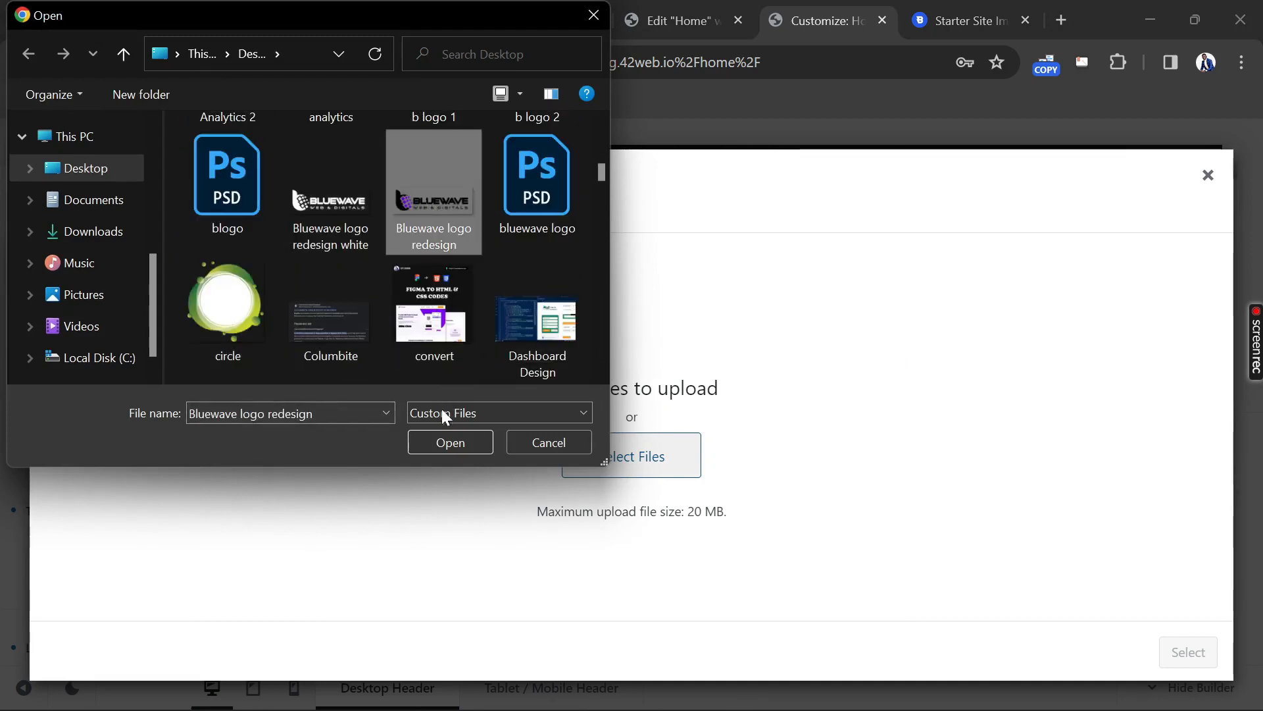
pyautogui.click(445, 439)
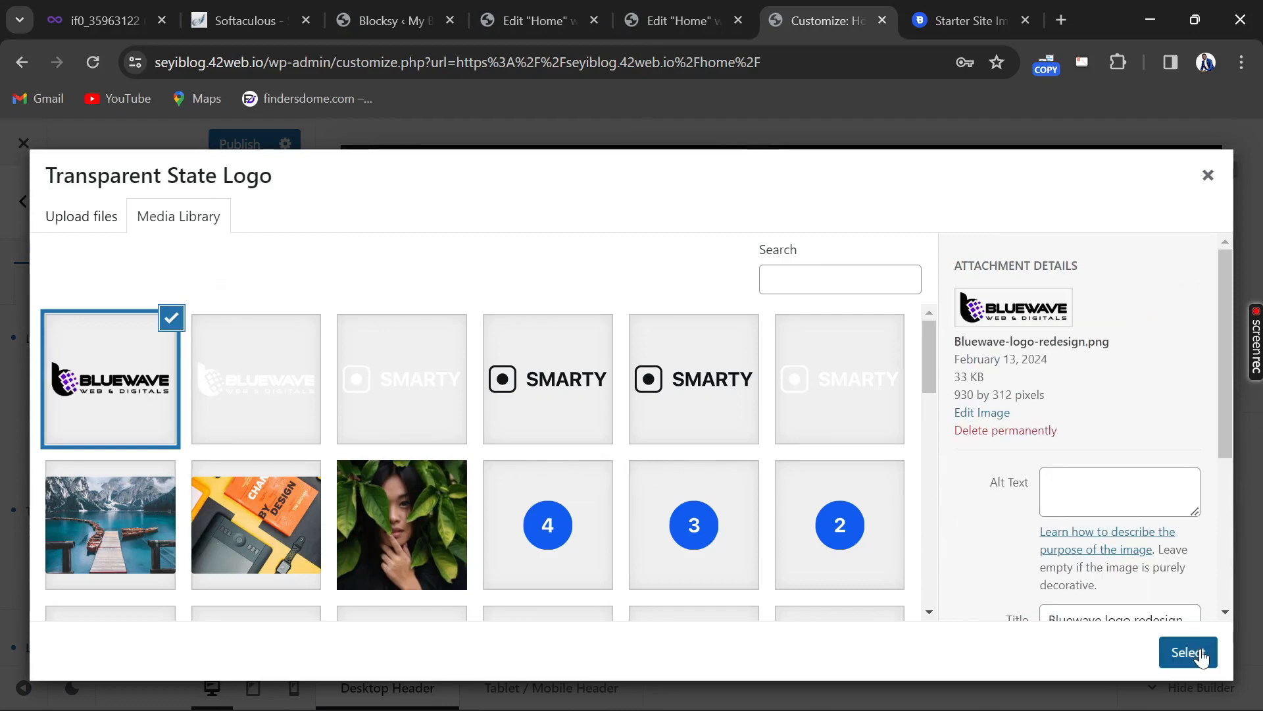
pyautogui.click(1192, 652)
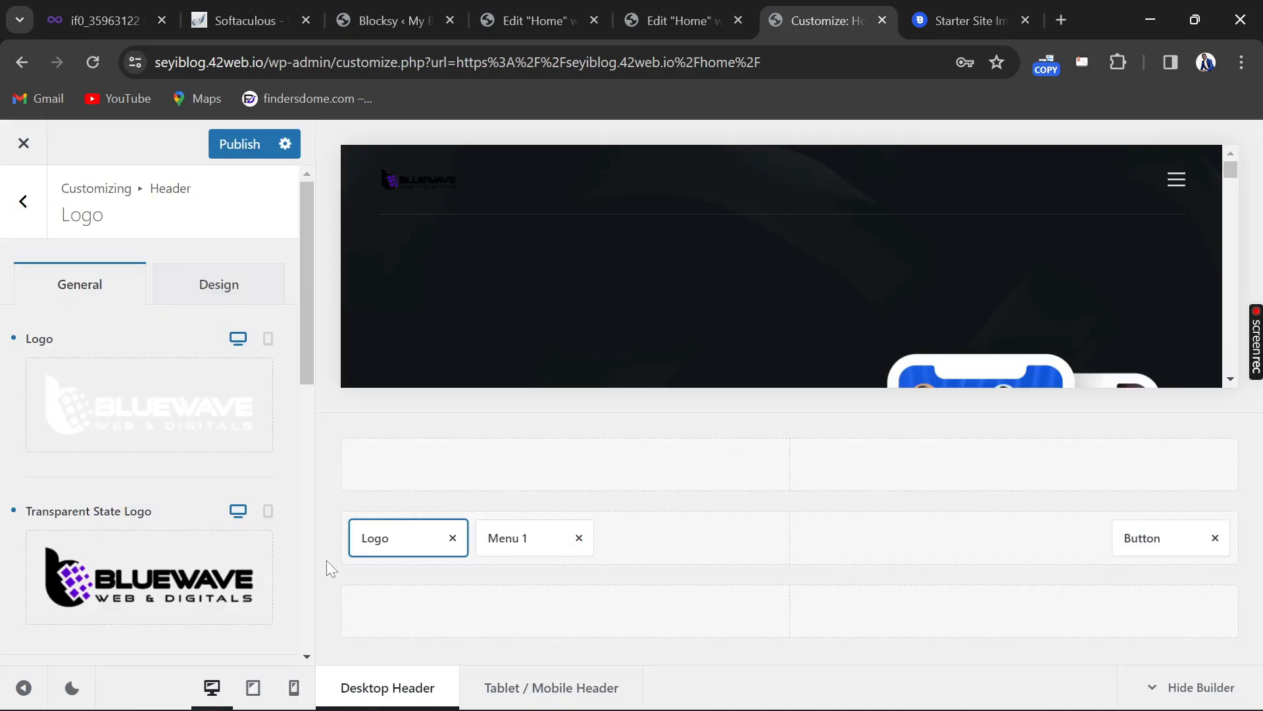
# Set the main Logo to Bluewave-logo-redesign.png and the Transparent State Logo to Bluewave-logo-redesign-white.png
pyautogui.click(141, 411)
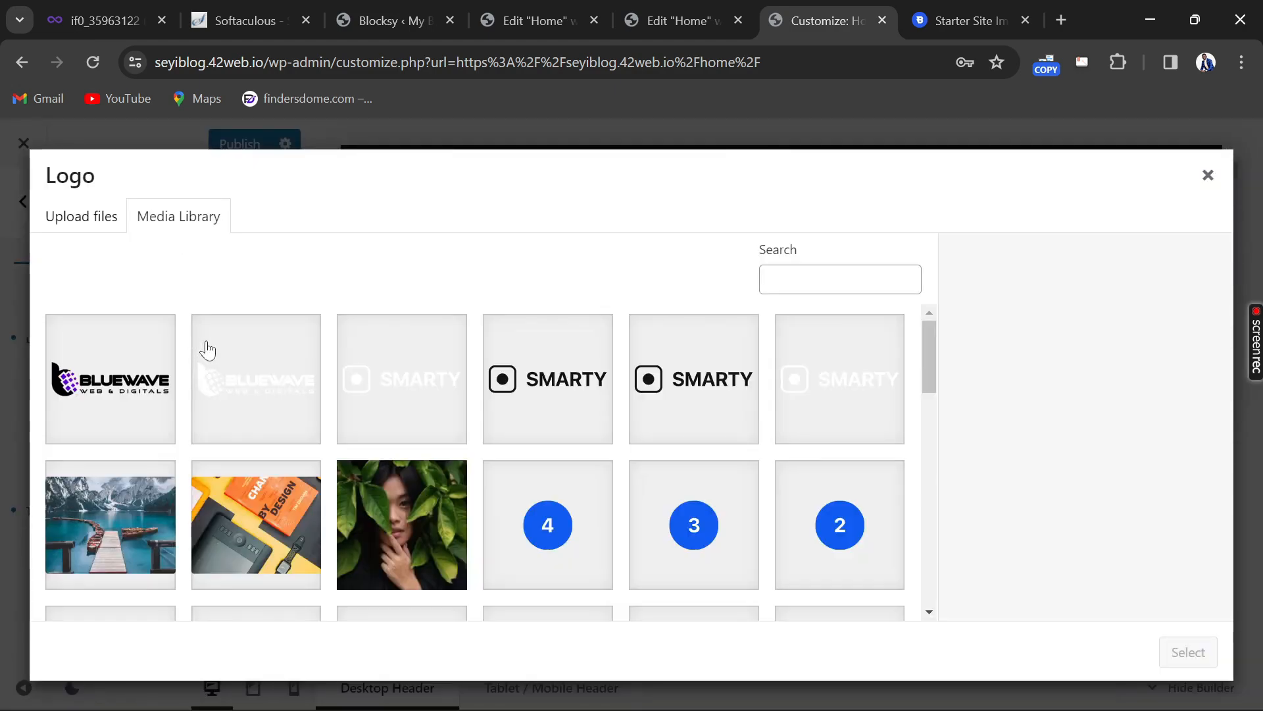
pyautogui.click(151, 394)
pyautogui.click(1209, 666)
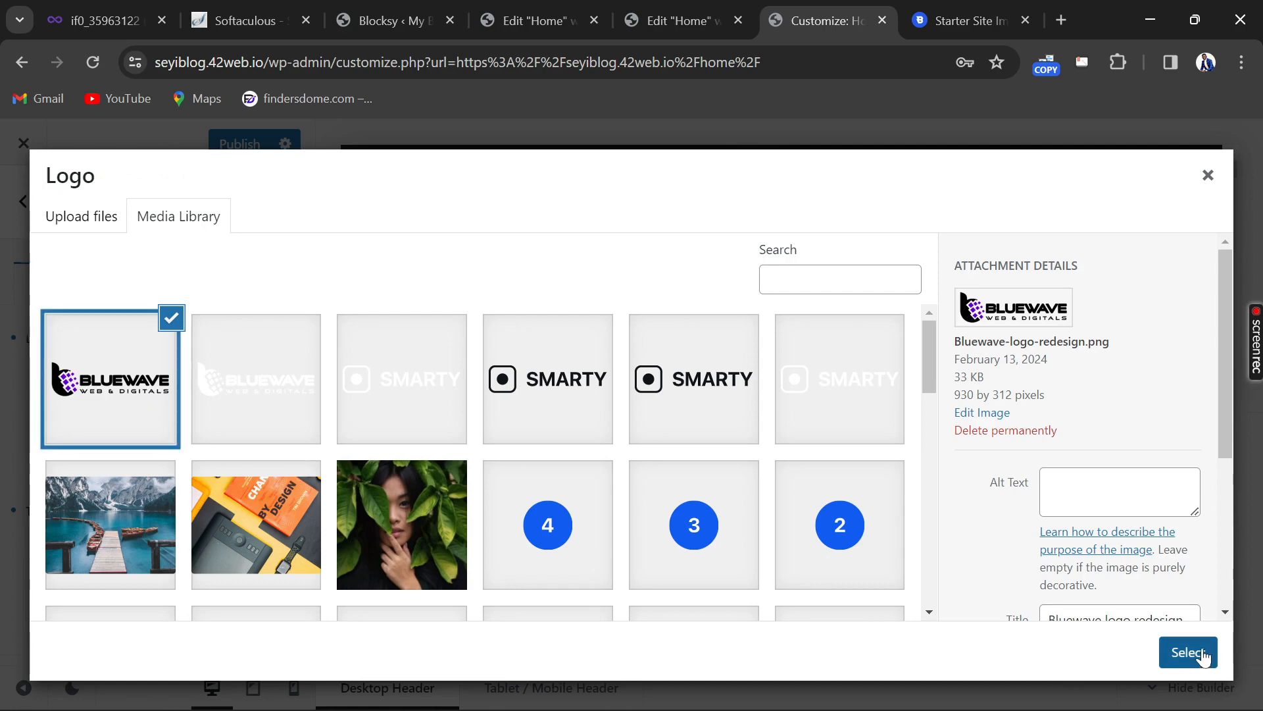
pyautogui.click(198, 570)
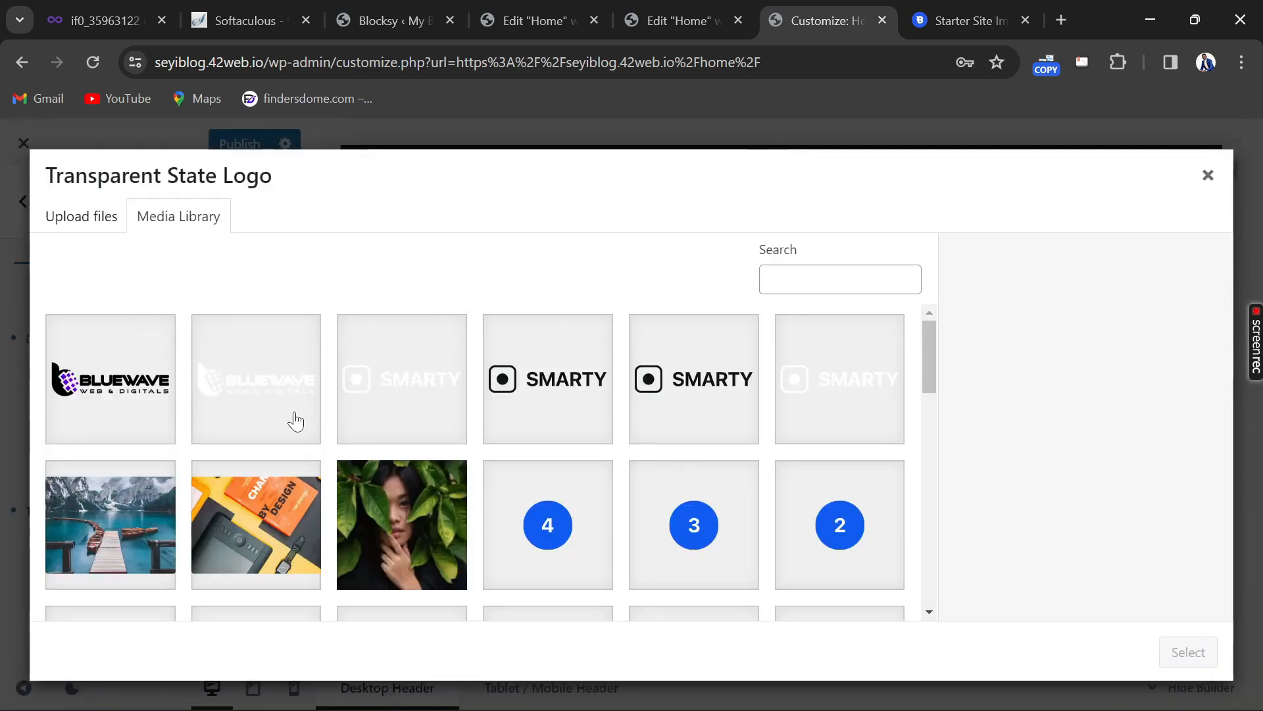
pyautogui.click(292, 417)
pyautogui.click(1188, 651)
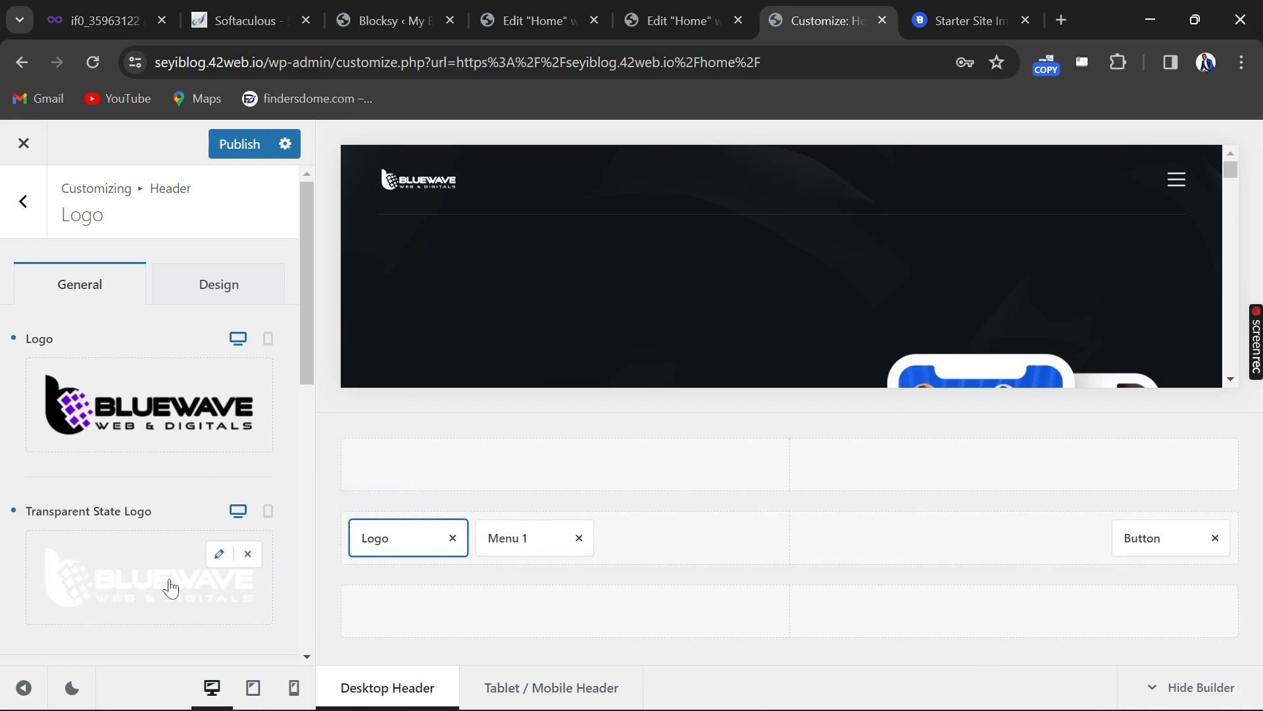
# Set the Logo Height to 52 px for desktop and try to publish the header changes
pyautogui.scroll(-4, 171, 579)
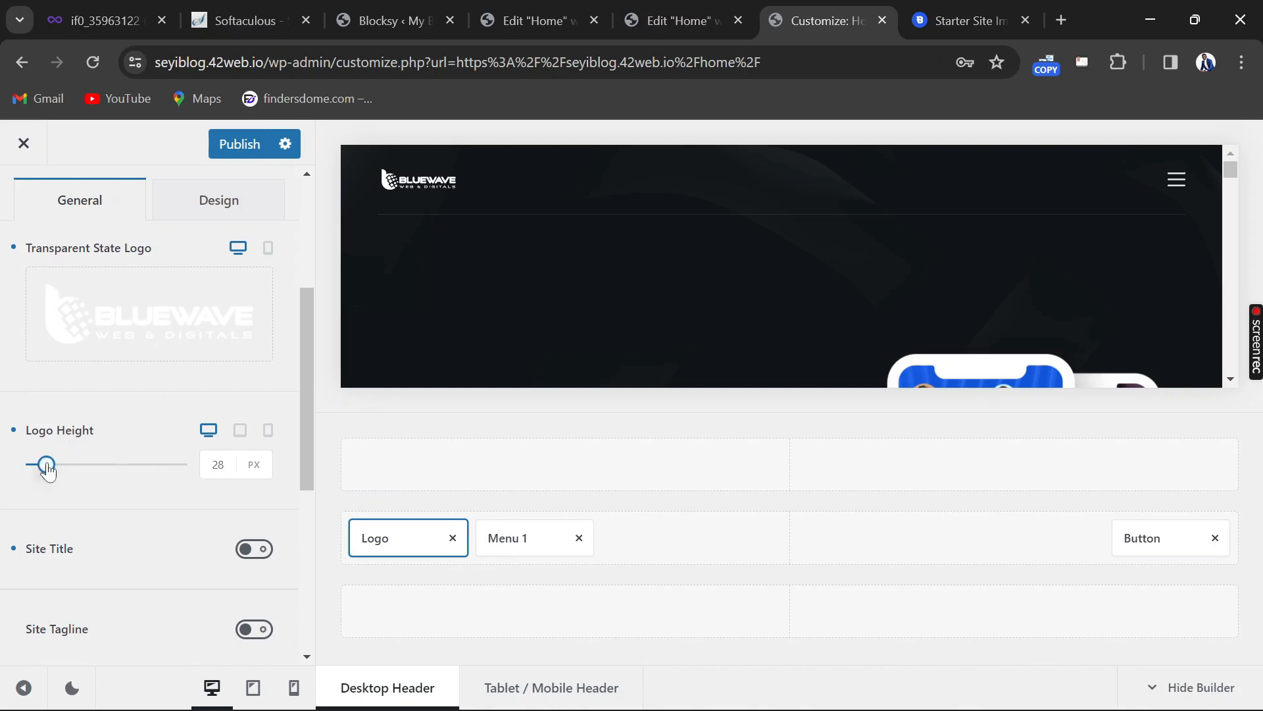
pyautogui.moveTo(47, 468)
pyautogui.mouseDown()
pyautogui.moveTo(60, 466)
pyautogui.moveTo(44, 494)
pyautogui.moveTo(53, 483)
pyautogui.mouseUp()
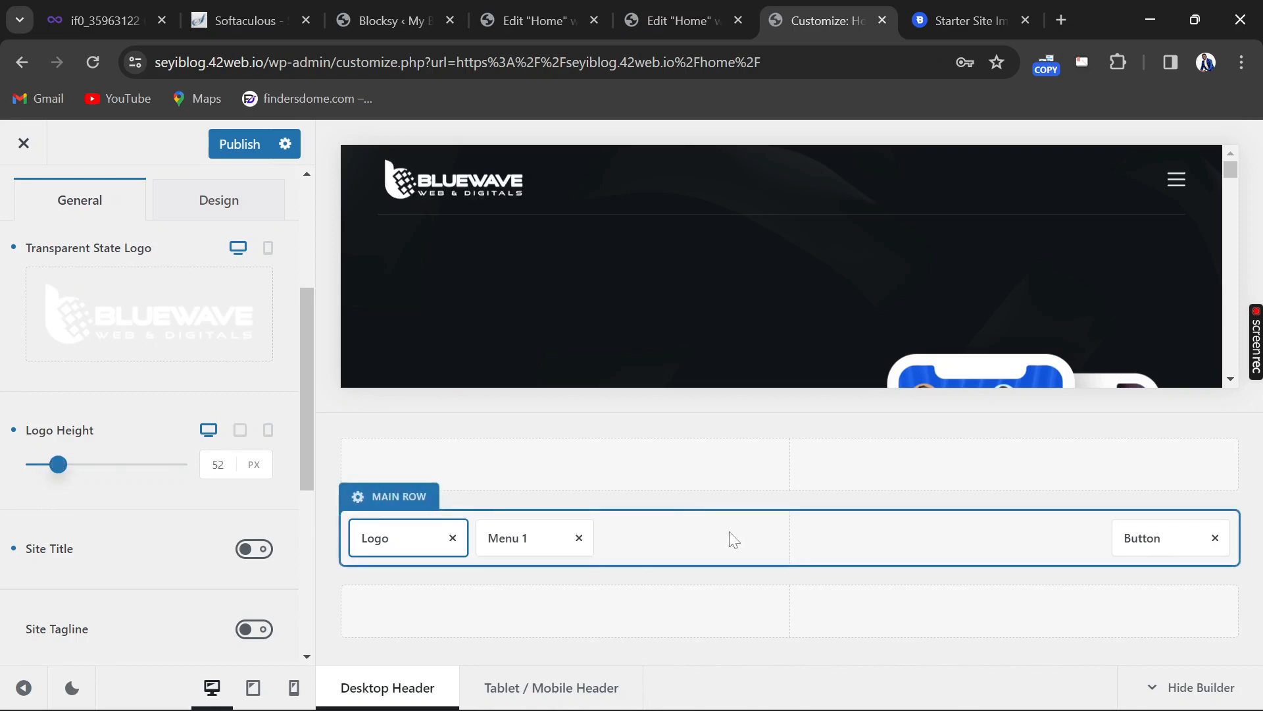
pyautogui.click(260, 148)
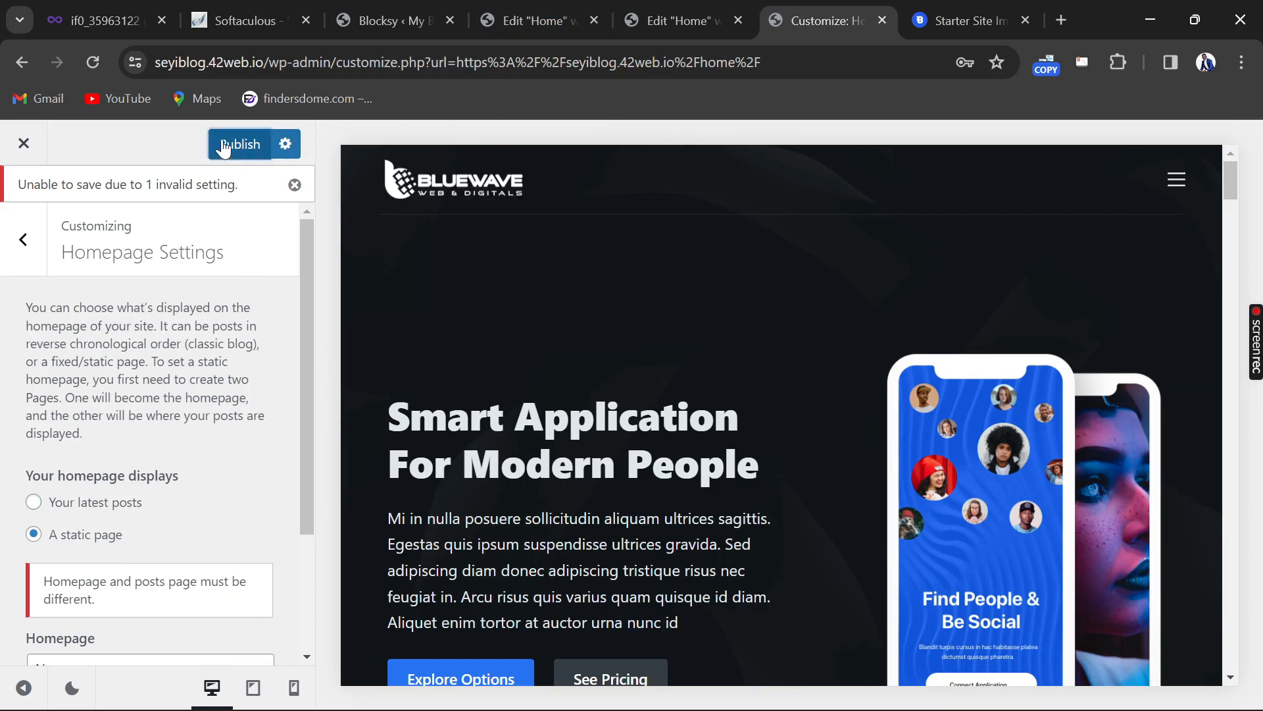
# Switch to the Elementor editor for the Home page and reload it to check the header logo
pyautogui.click(683, 20)
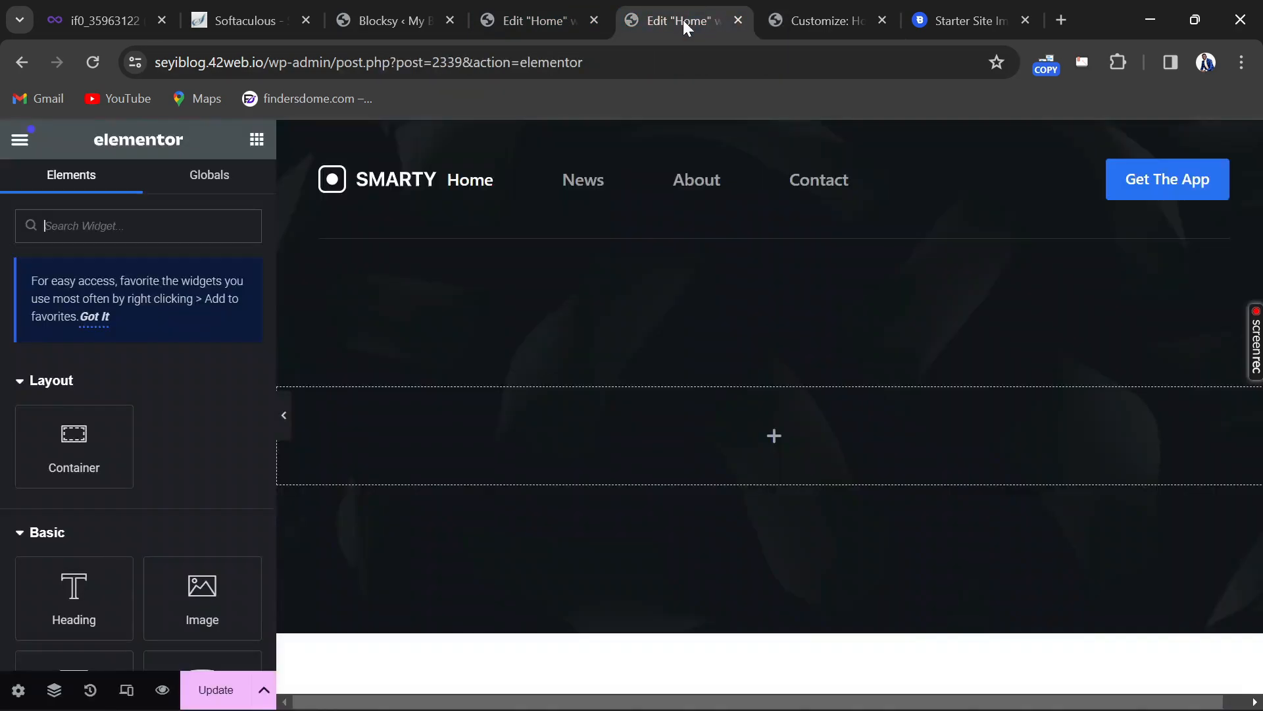
pyautogui.click(97, 69)
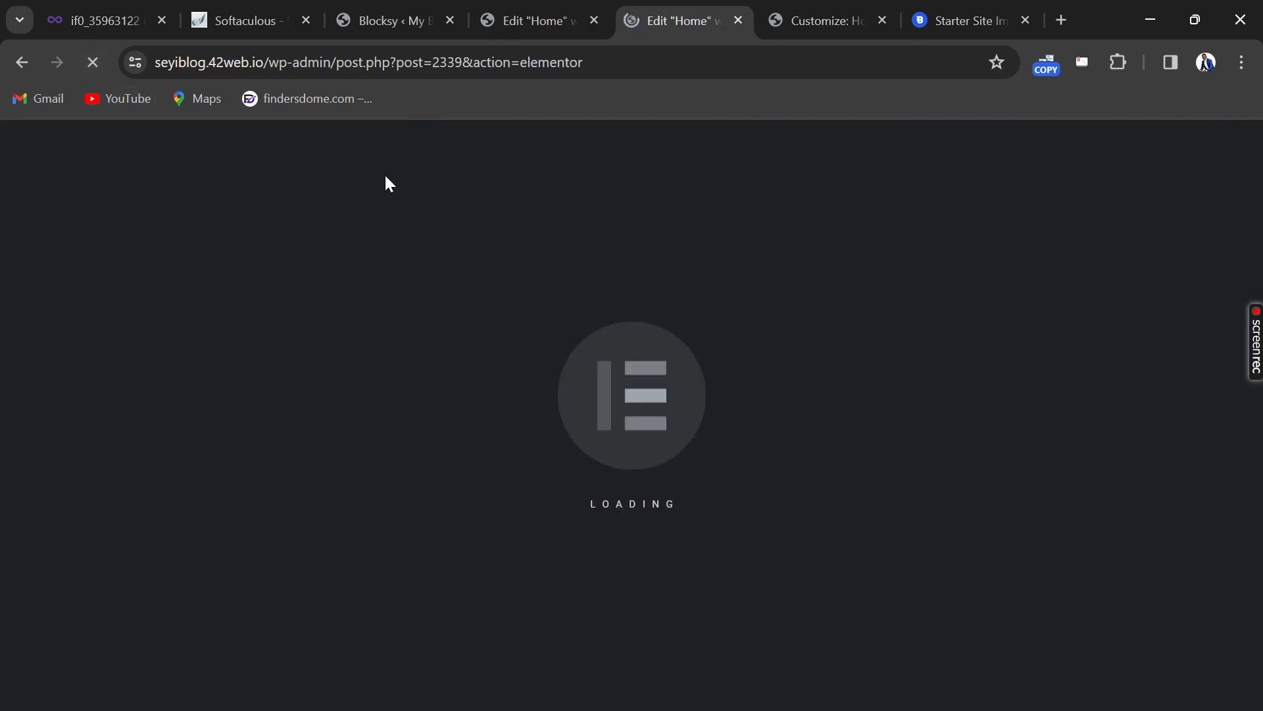
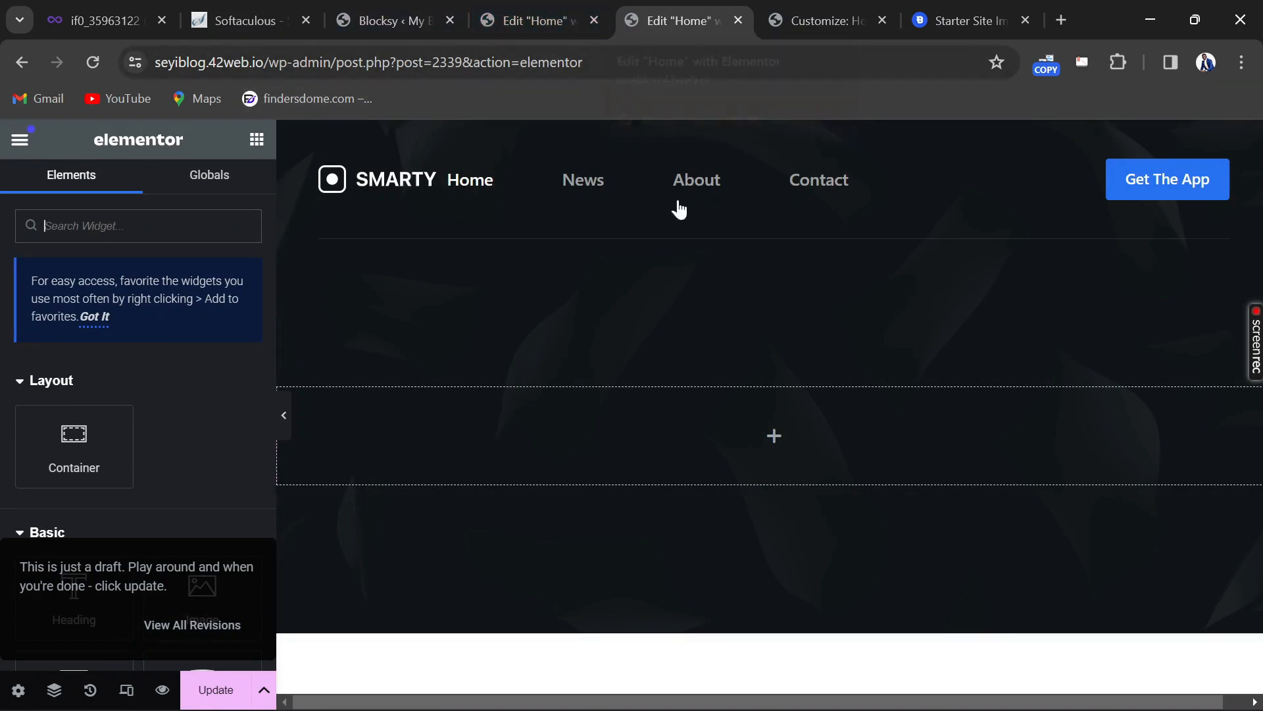
# Return to the customizer and load the site's front page at seyiblog.42web.io in its place, leaving without saving
pyautogui.click(820, 20)
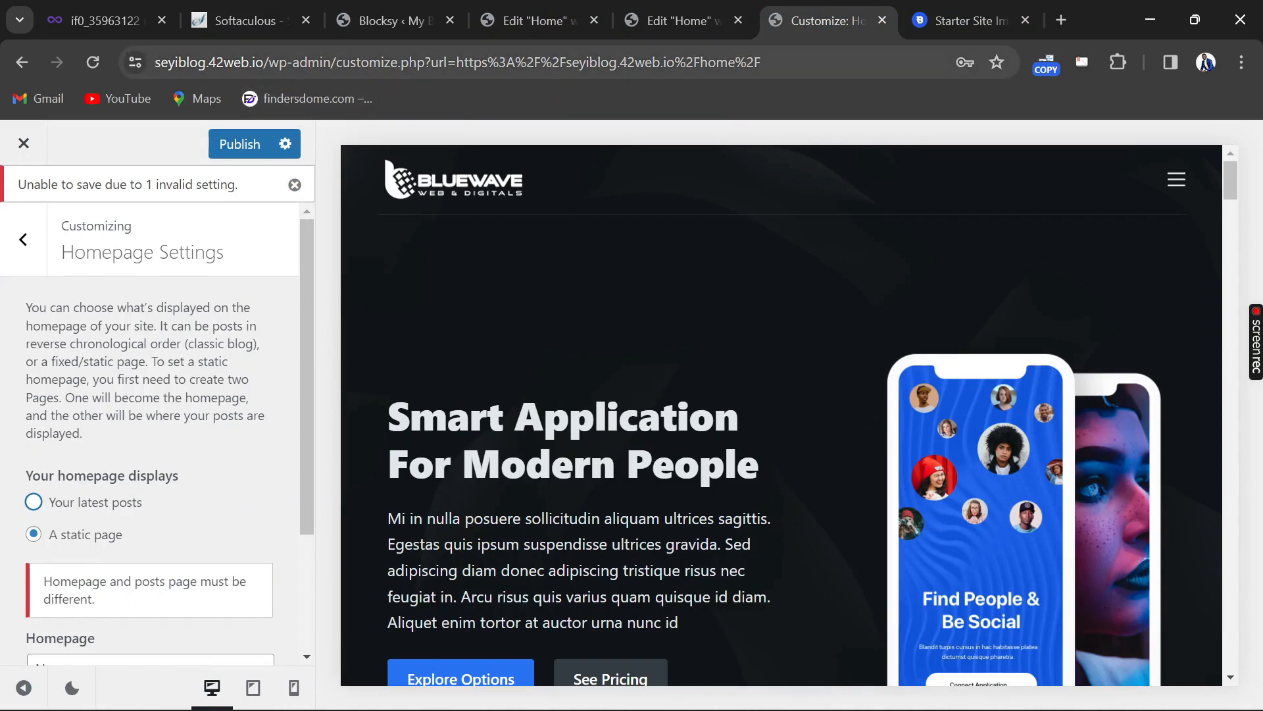
pyautogui.moveTo(281, 62); pyautogui.dragTo(810, 82)
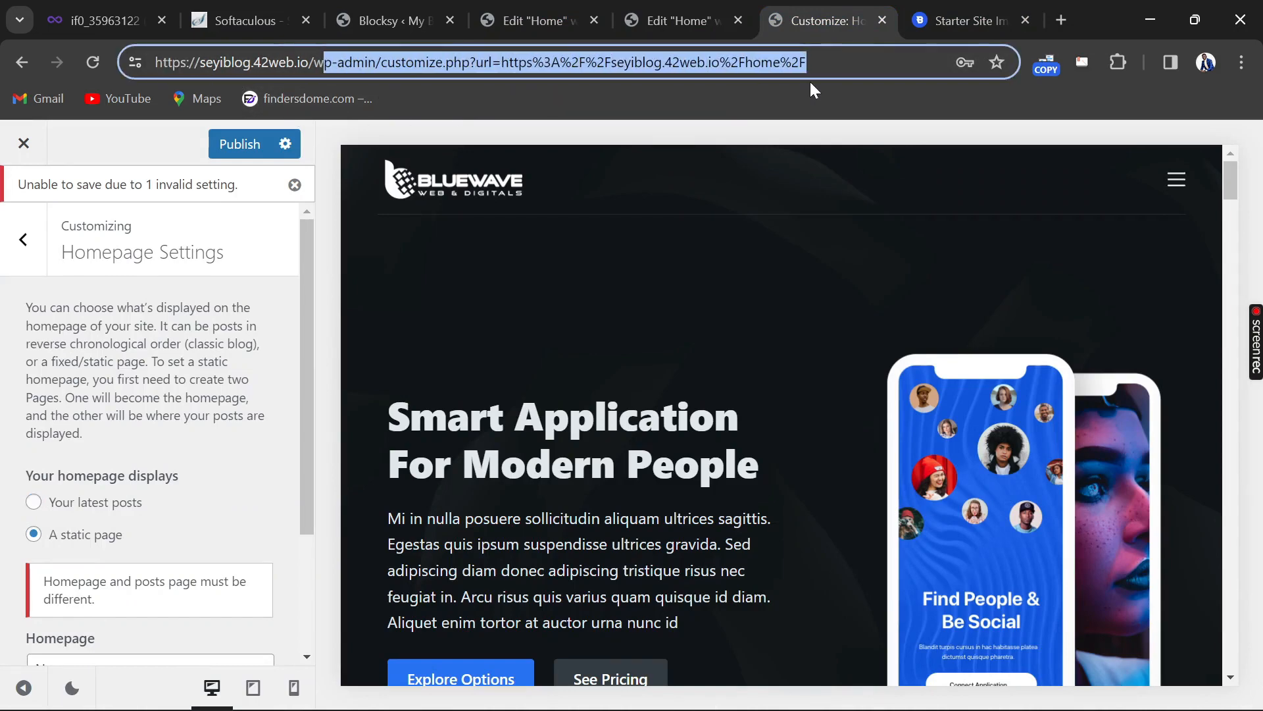
pyautogui.press('BackSpace')
pyautogui.press('BackSpace')
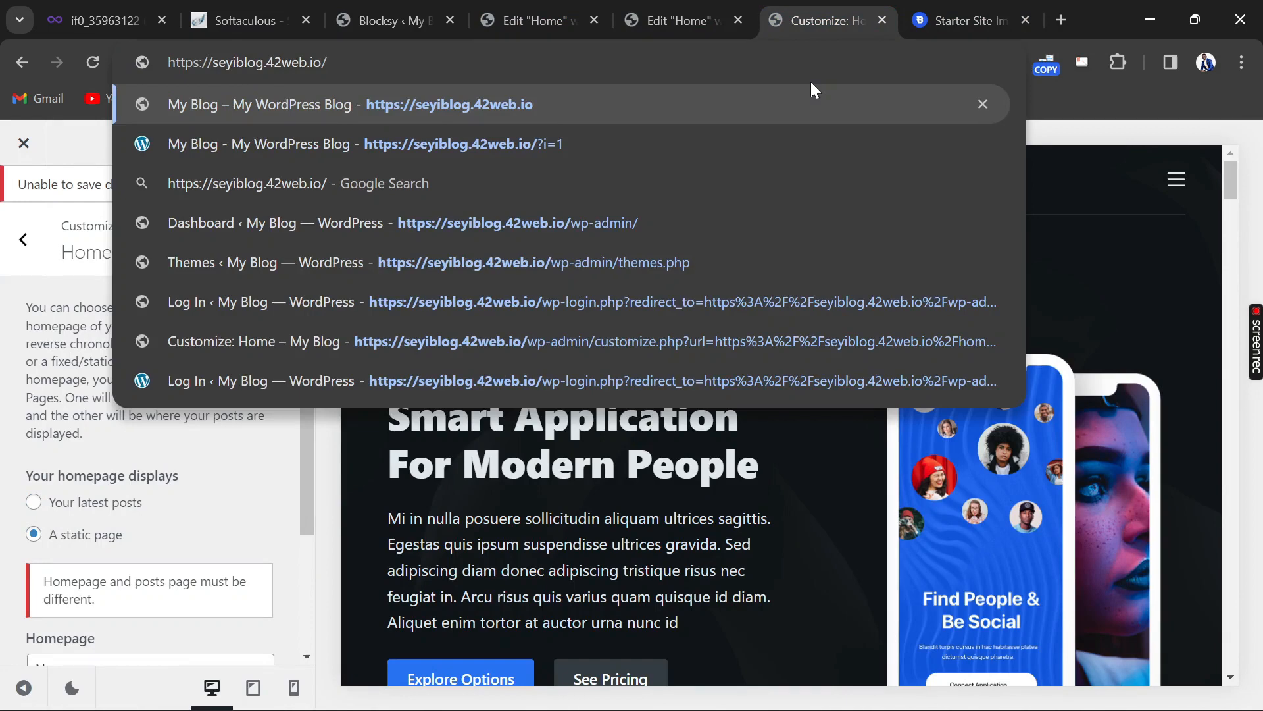
pyautogui.press('Return')
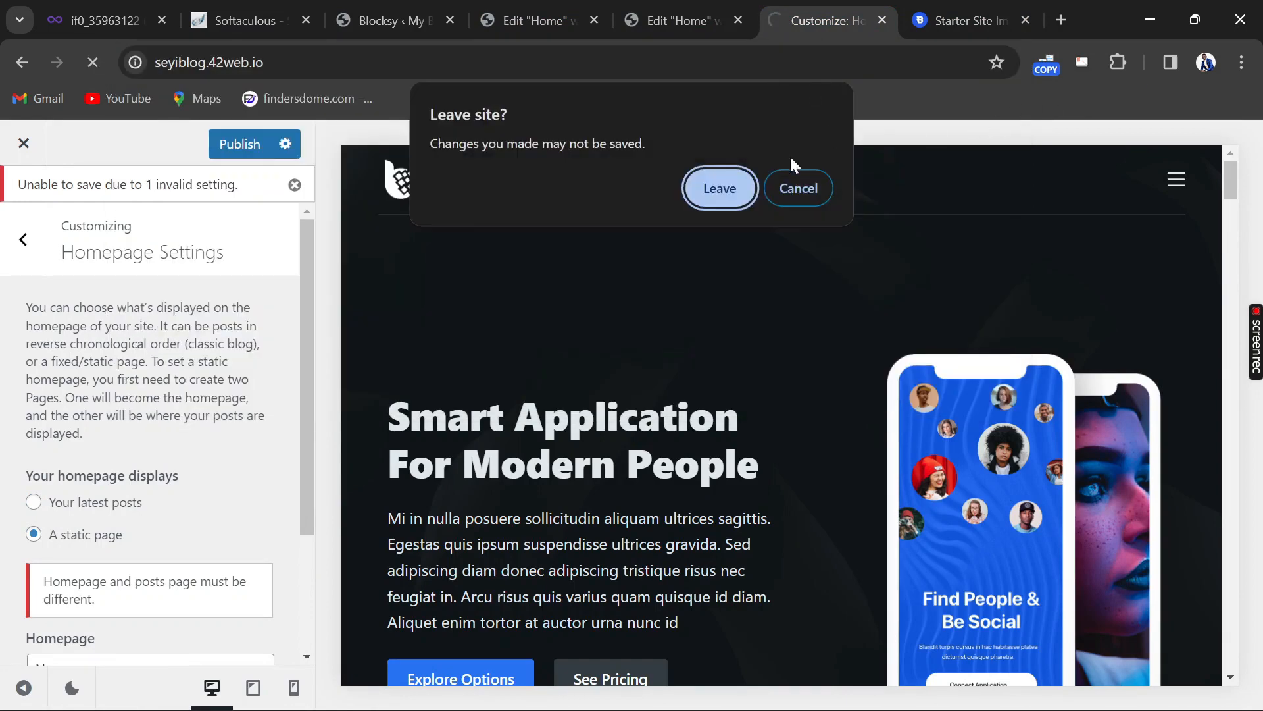
pyautogui.click(732, 186)
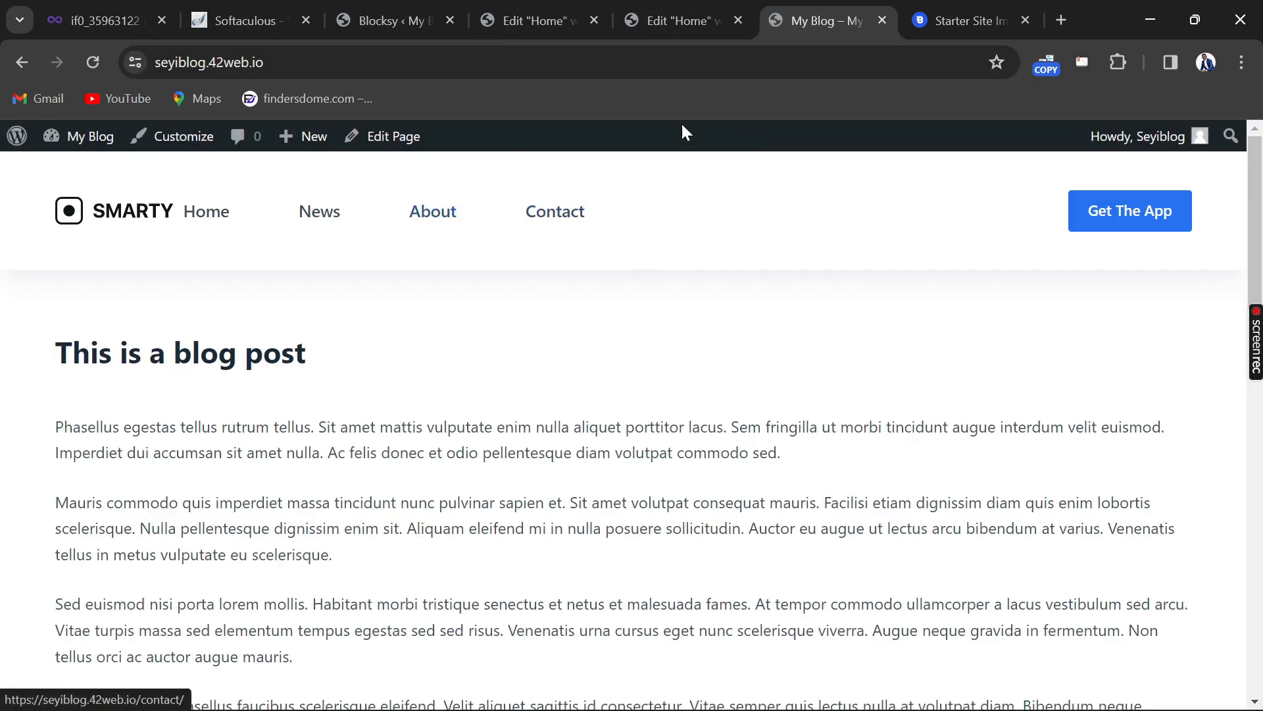
# Go back to the customizer and open the global header's elements to find the Logo element
pyautogui.click(21, 62)
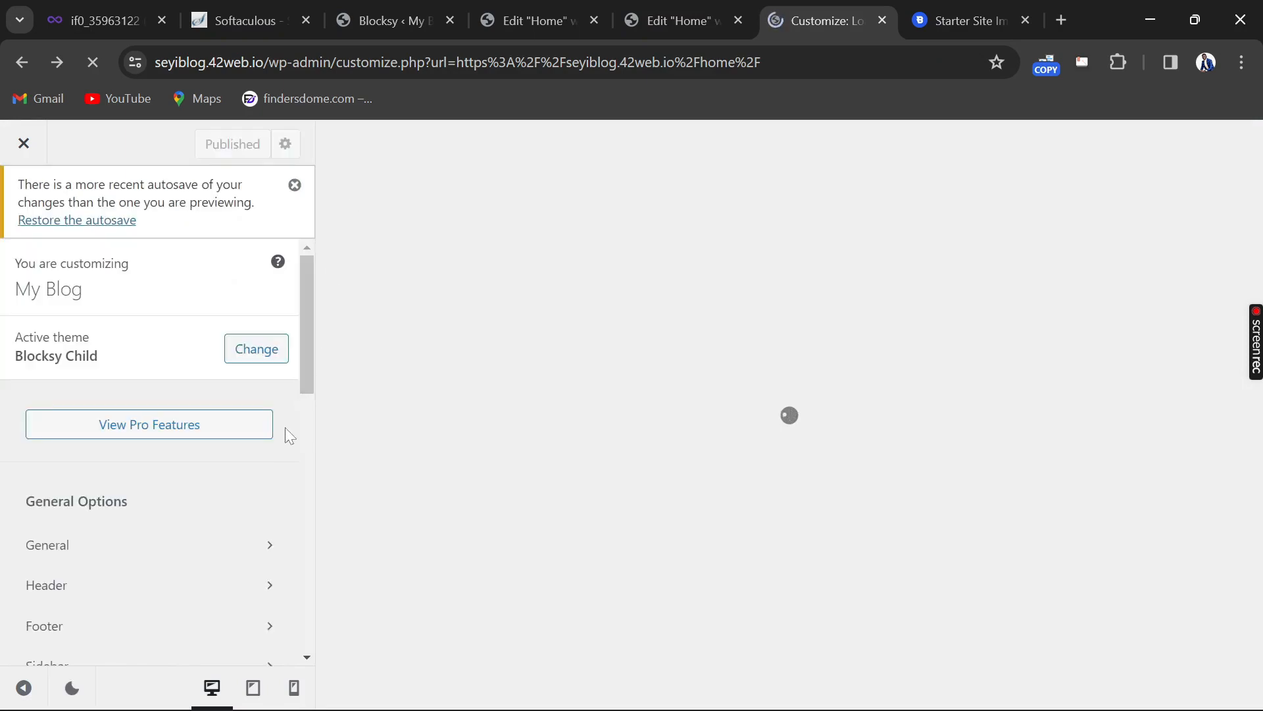
pyautogui.click(170, 582)
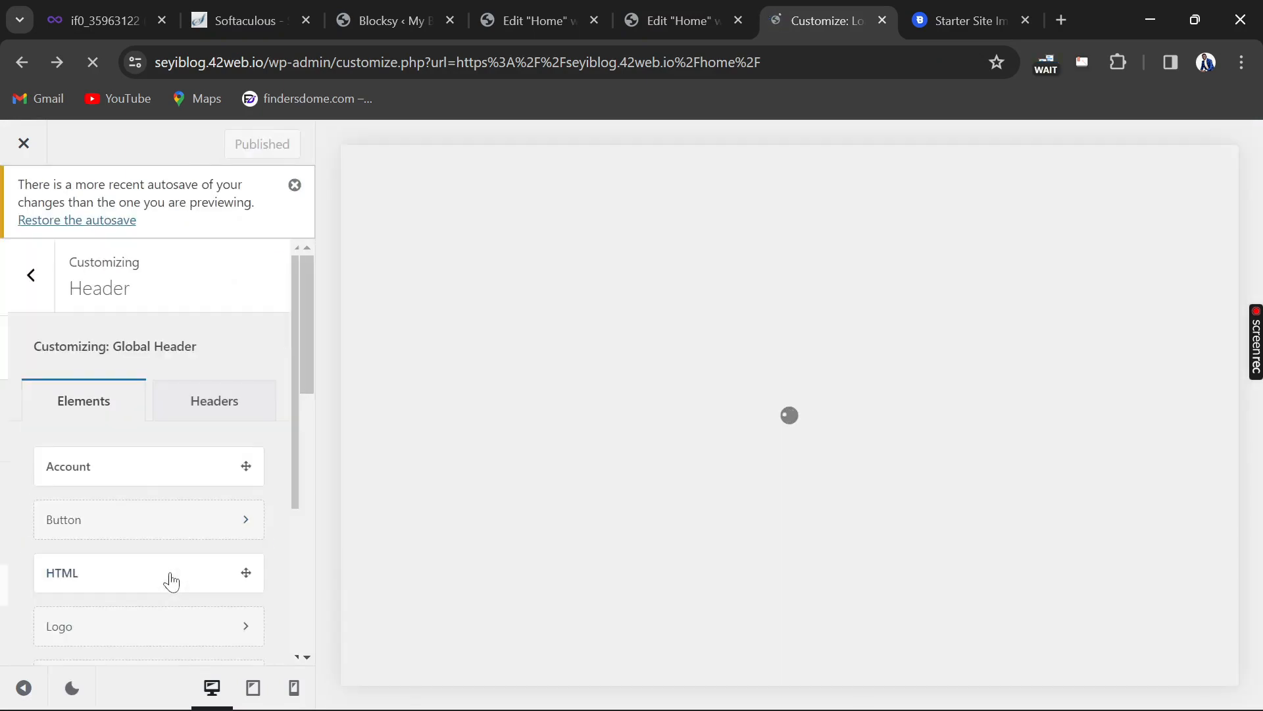
pyautogui.scroll(-4, 118, 552)
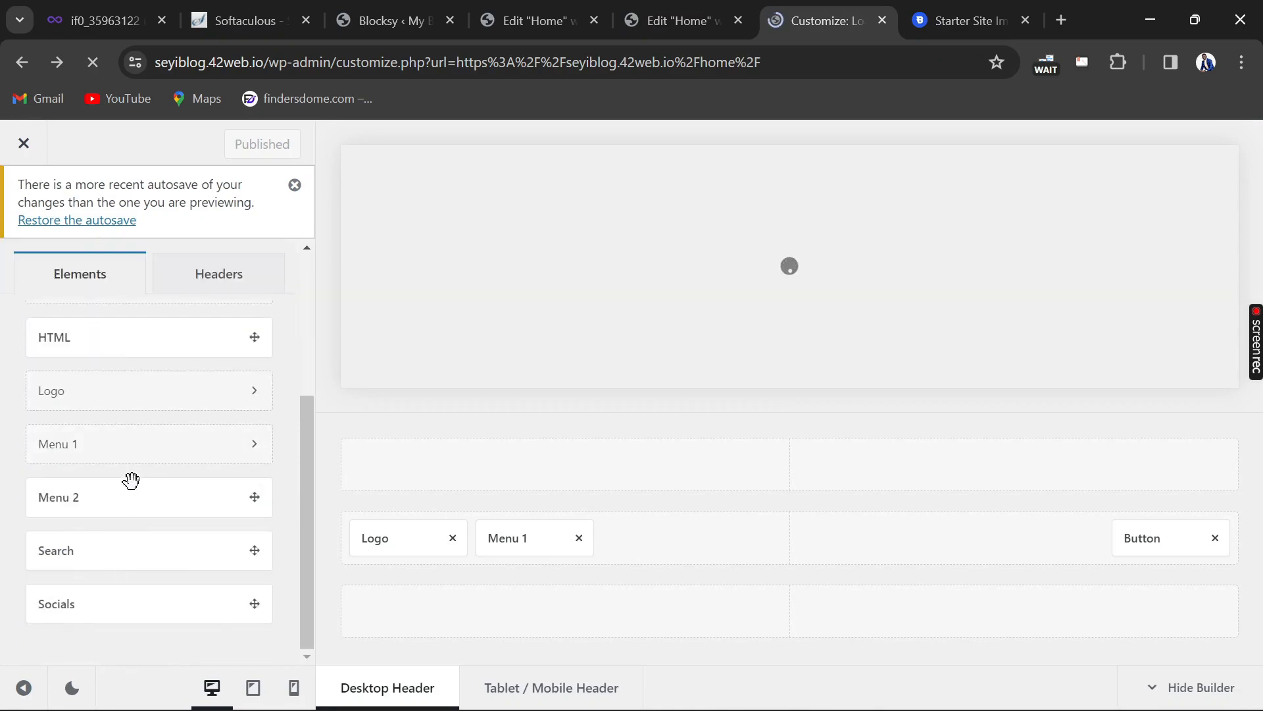
# Open the header's Logo element and set its logo to Bluewave-logo-redesign-white.png from the media library
pyautogui.click(127, 388)
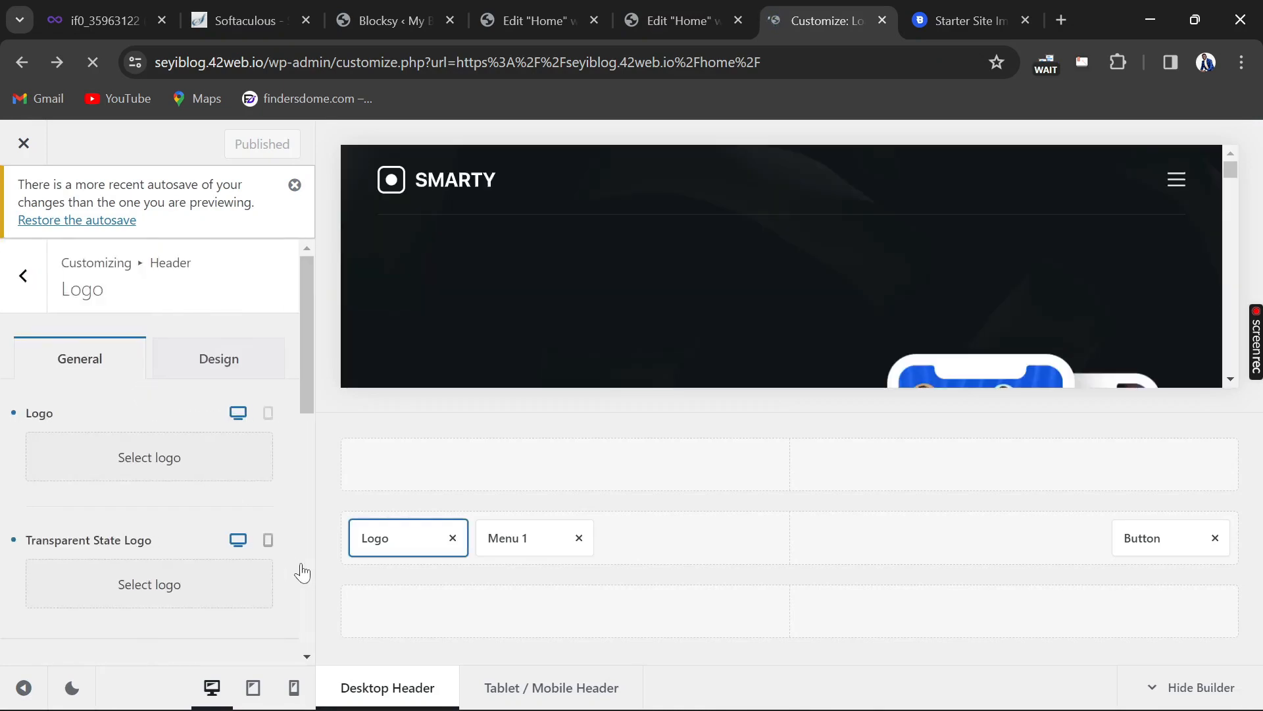
pyautogui.click(162, 460)
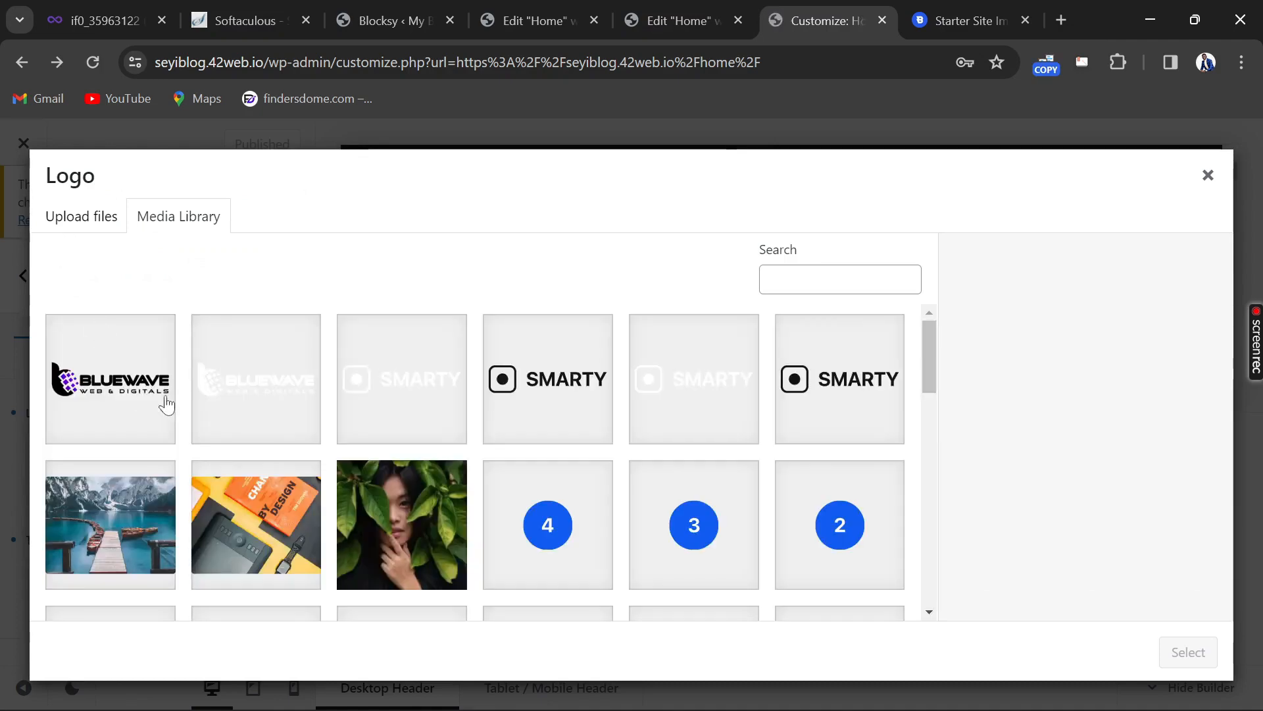
pyautogui.click(221, 379)
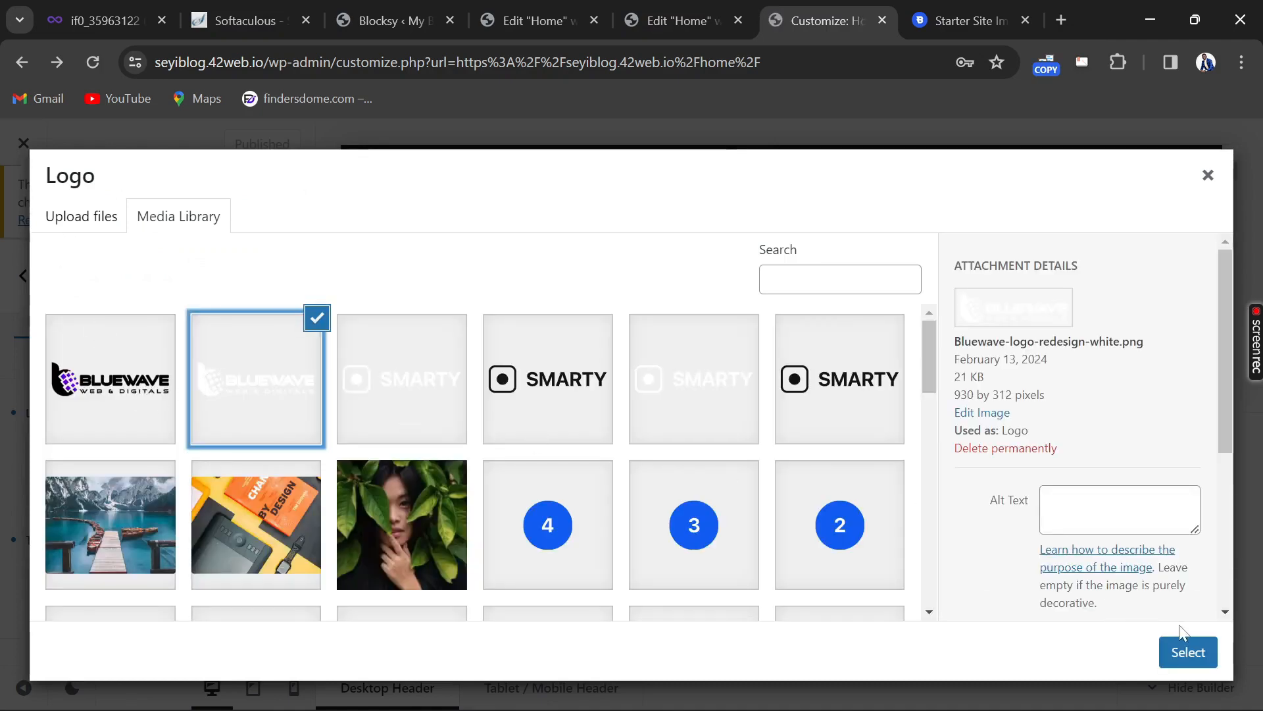
pyautogui.click(1189, 653)
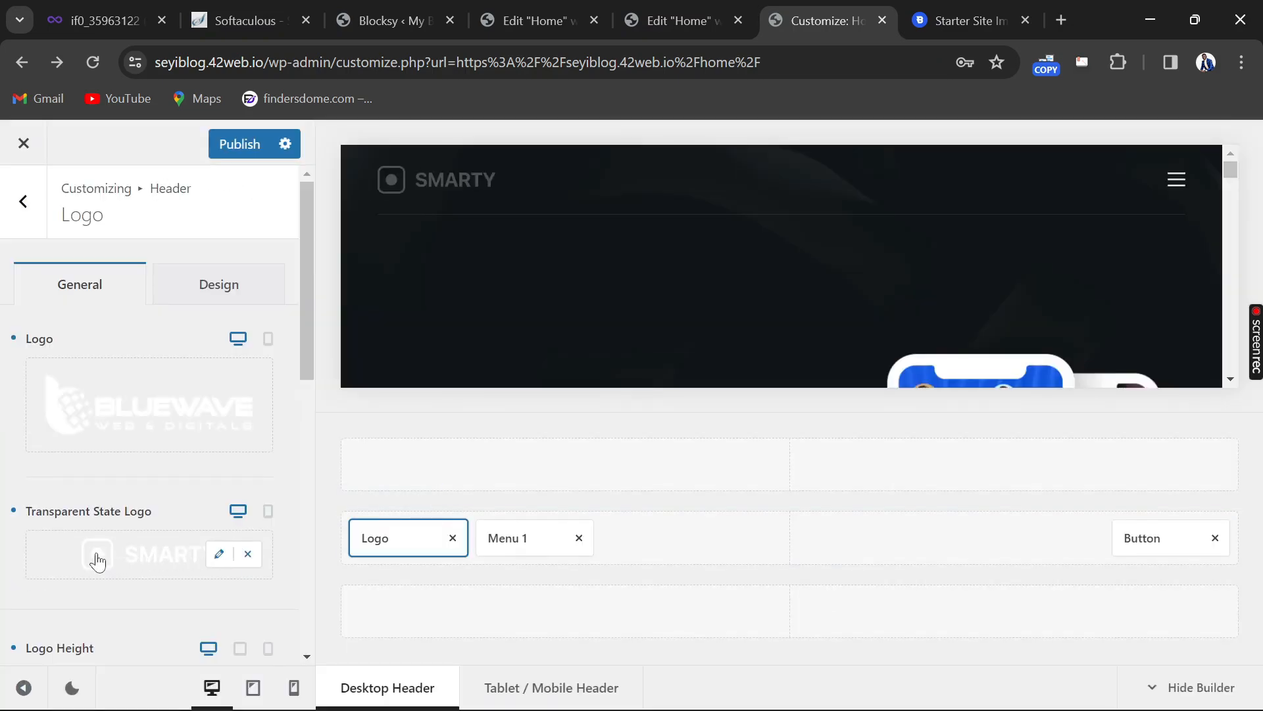
# Set the Transparent State Logo to the dark-text Bluewave logo from the media library
pyautogui.click(128, 571)
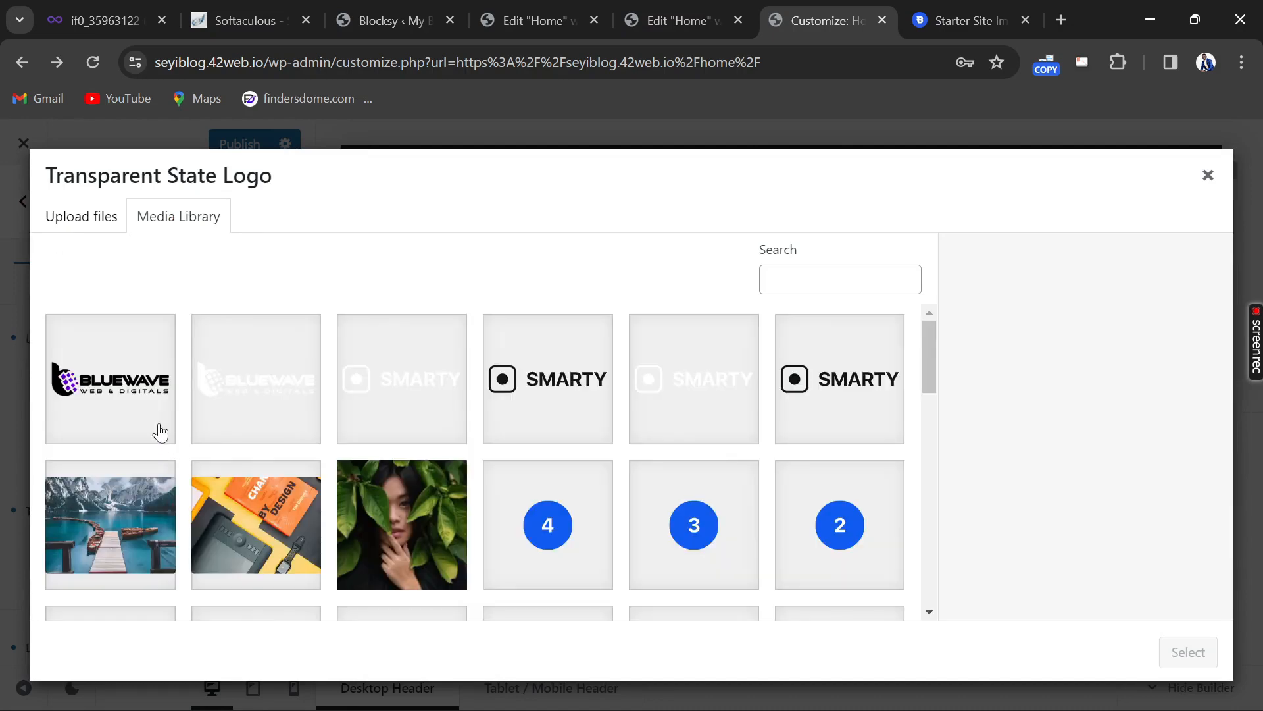
pyautogui.click(160, 432)
pyautogui.click(1188, 652)
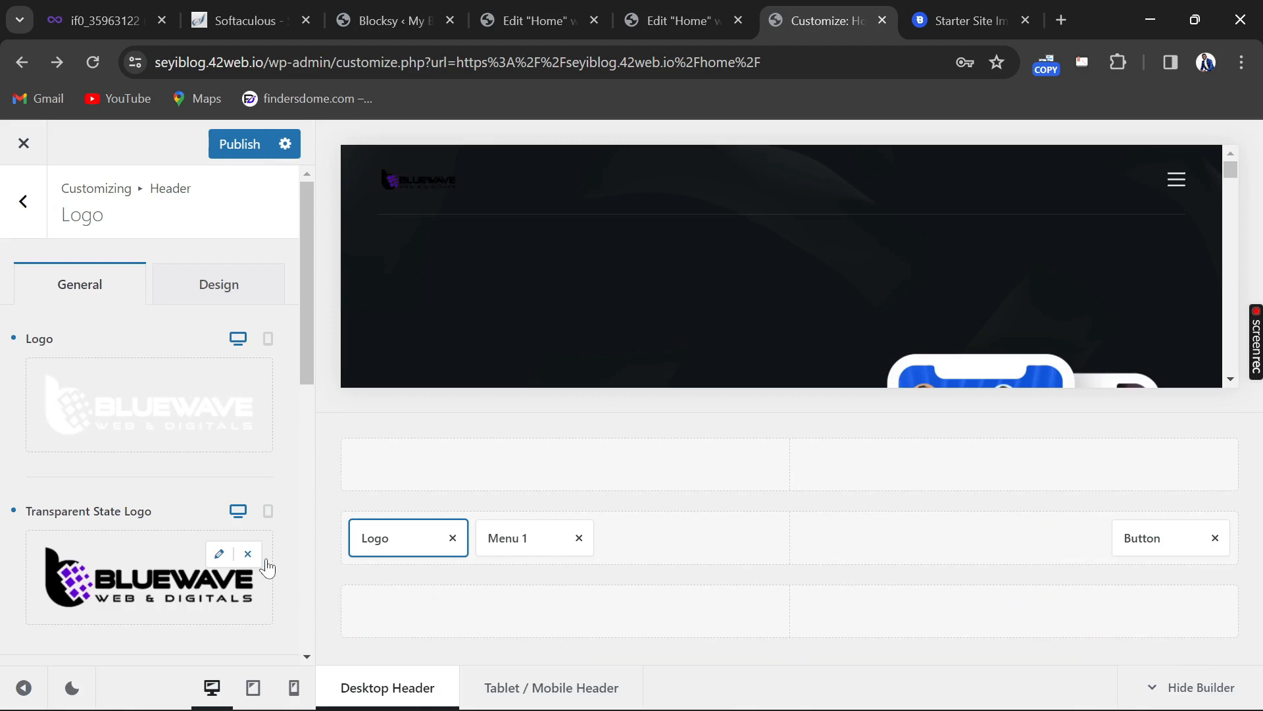
# Use Bluewave-logo-redesign-white.png as the Transparent State Logo and Bluewave-logo-redesign.png as the regular Logo
pyautogui.click(183, 614)
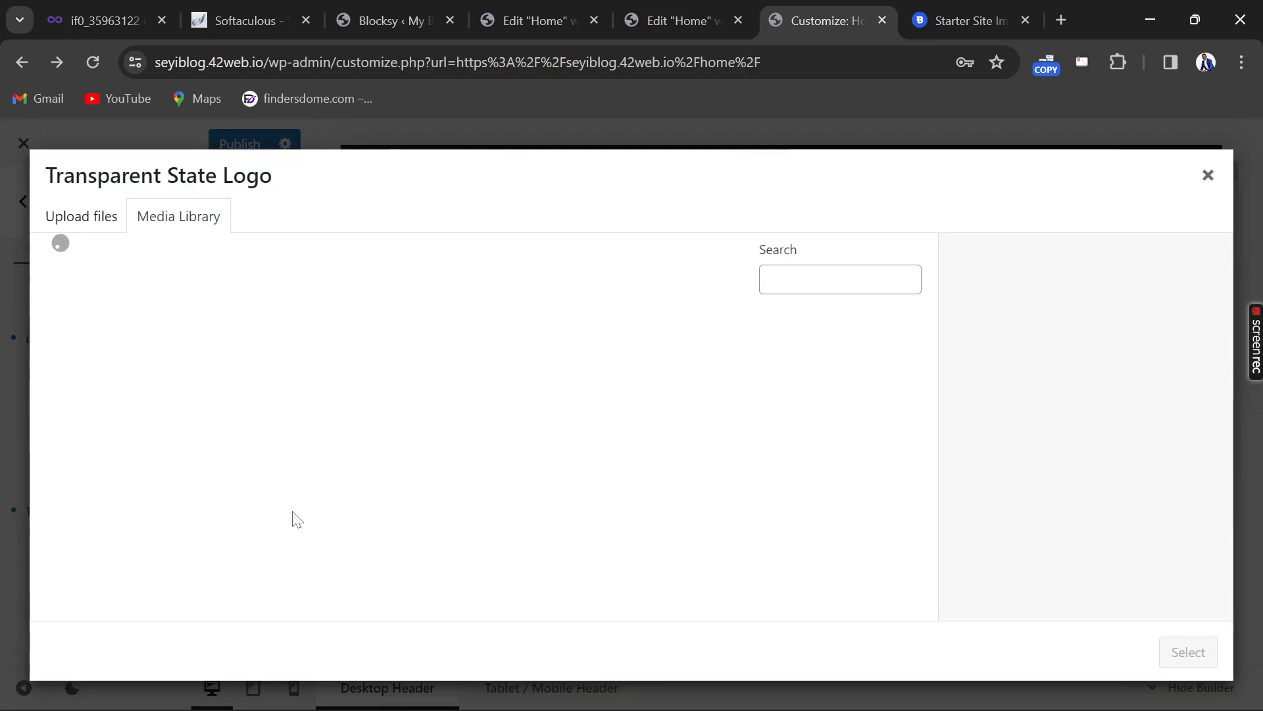
pyautogui.click(211, 408)
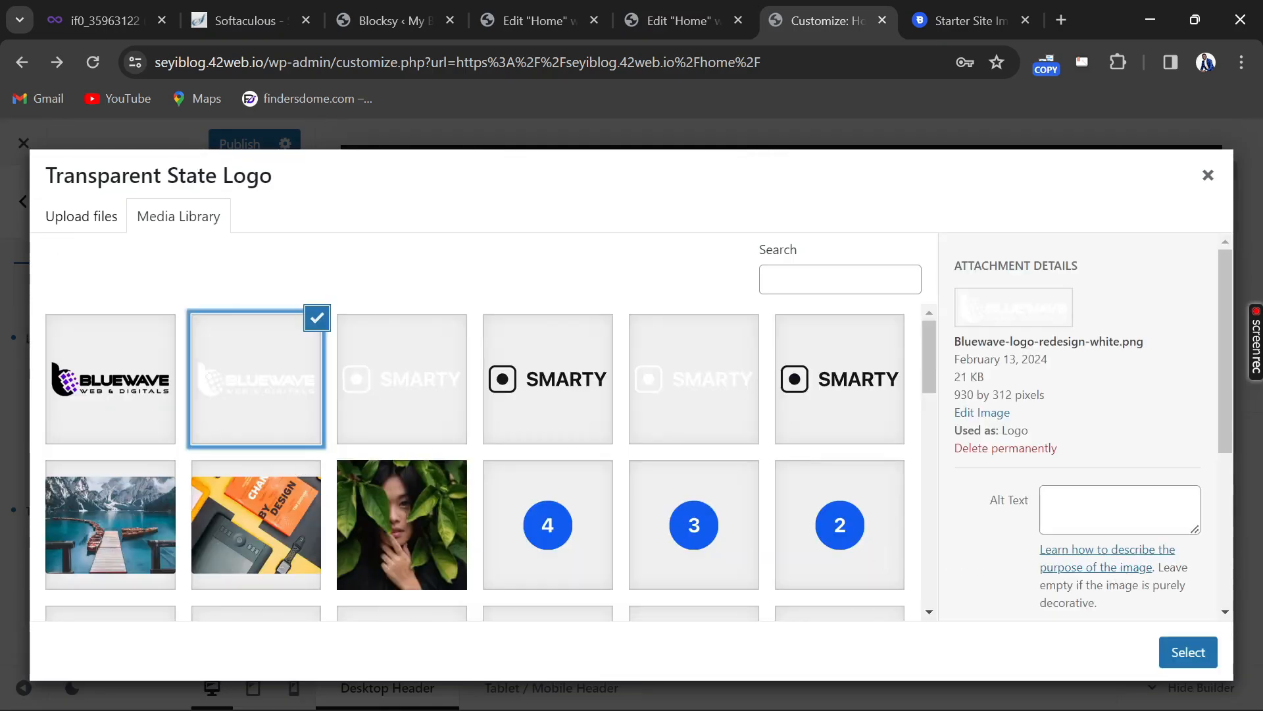
pyautogui.click(1188, 651)
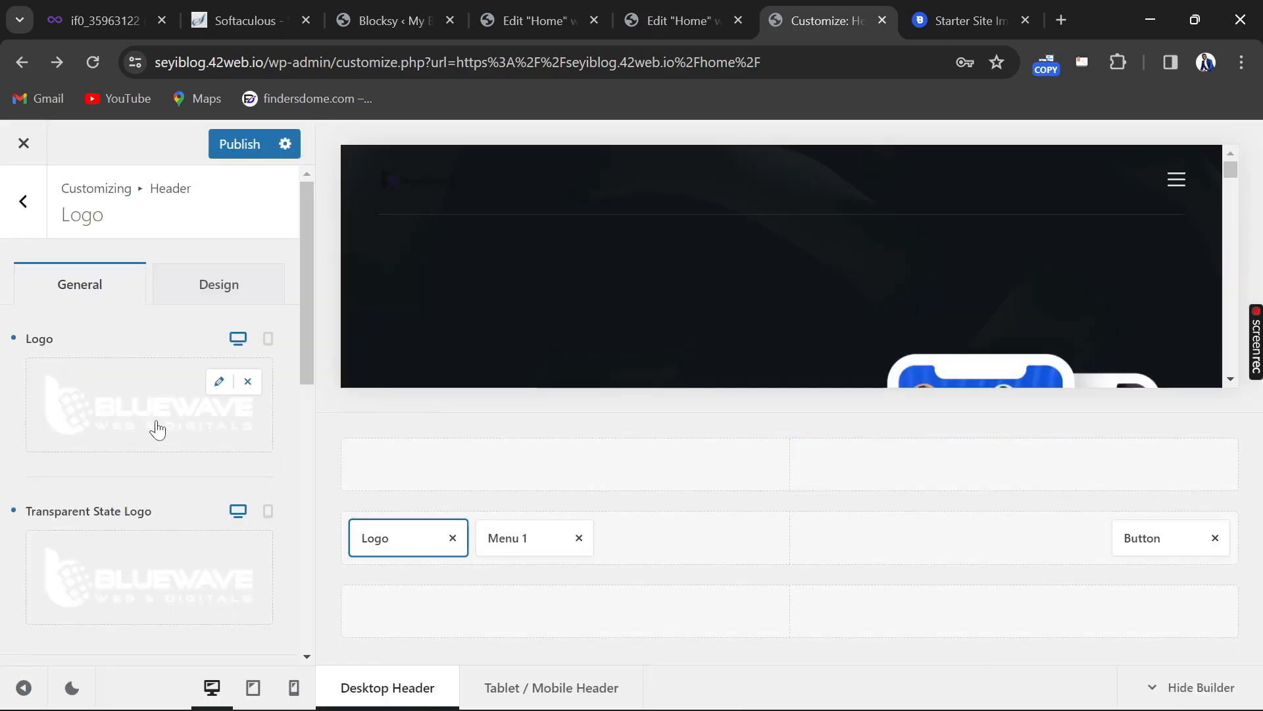
pyautogui.click(157, 429)
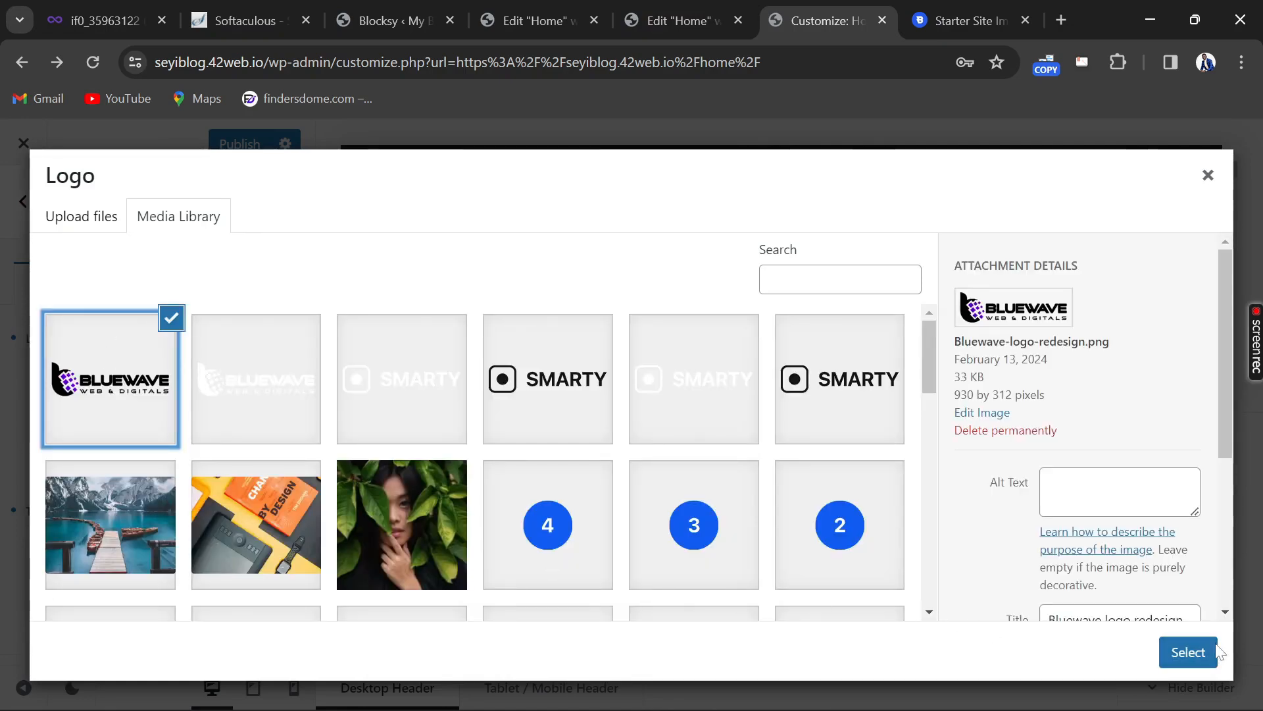
pyautogui.click(1198, 652)
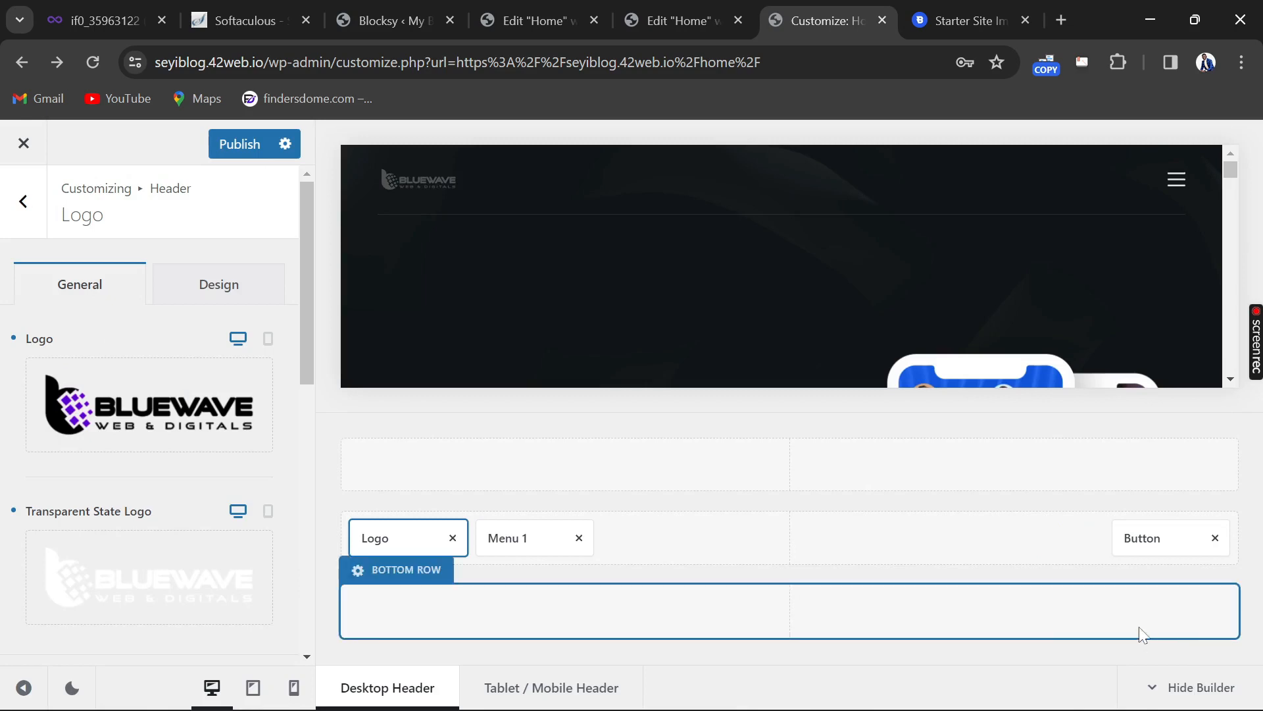
# Set the desktop Logo Height to 52 px
pyautogui.scroll(-2, 241, 626)
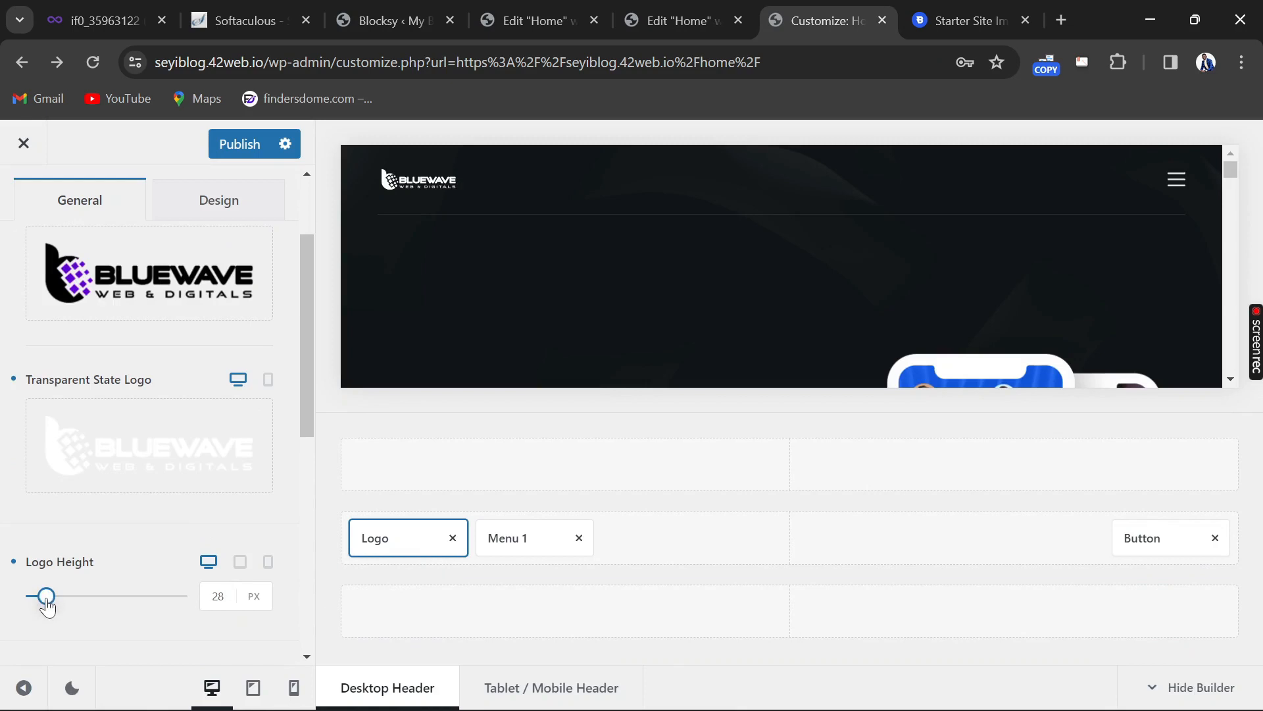
pyautogui.moveTo(46, 606); pyautogui.dragTo(53, 609)
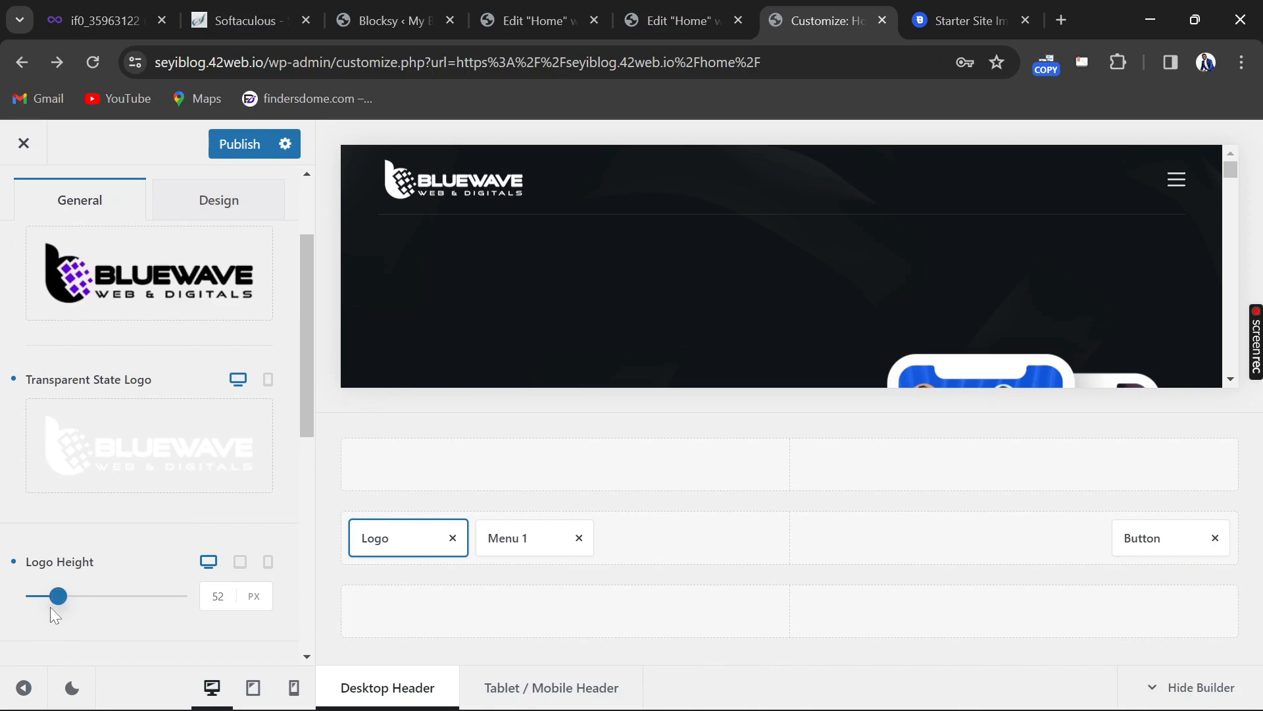
pyautogui.scroll(-2, 198, 584)
pyautogui.scroll(-6, 210, 582)
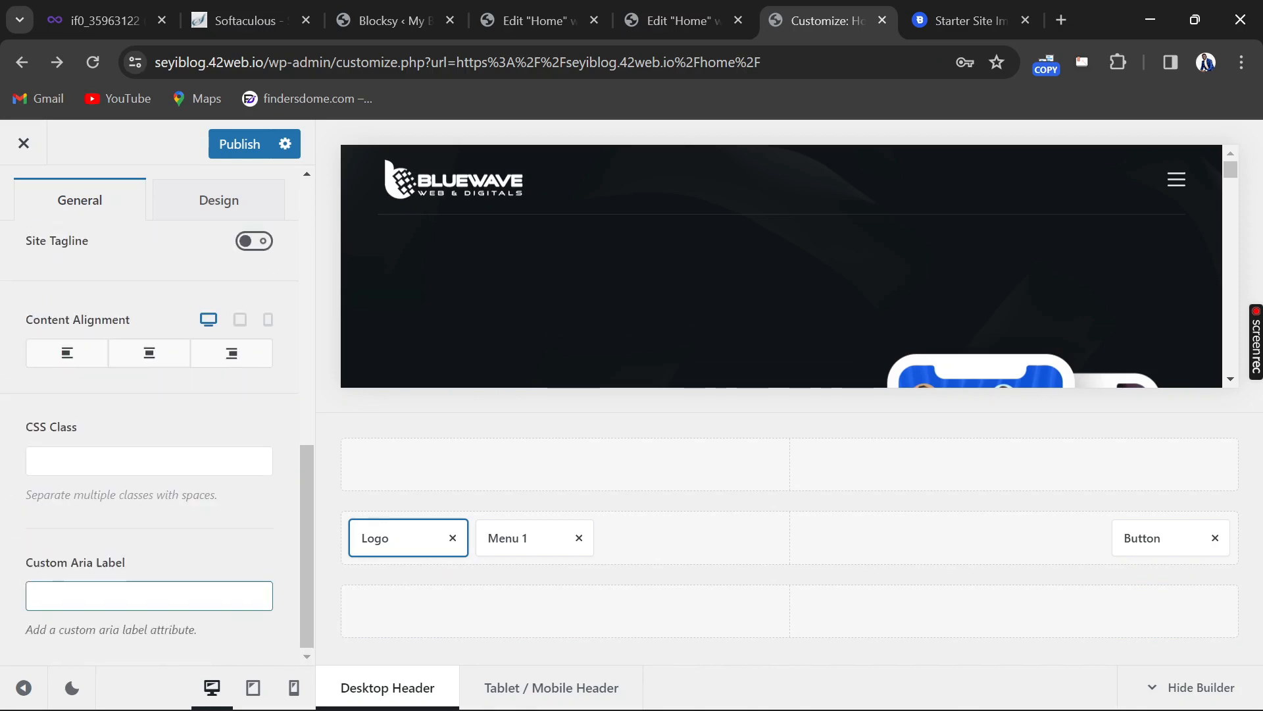
pyautogui.scroll(8, 218, 464)
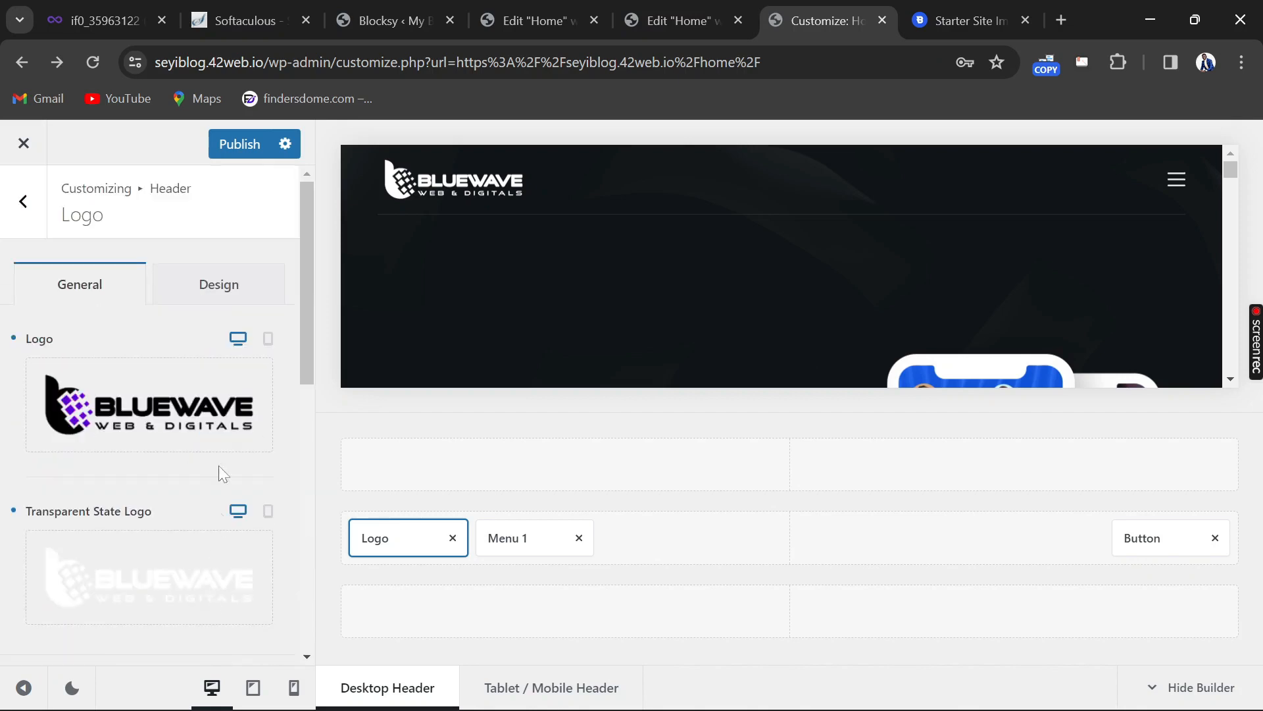
# Try to publish the customized header logo changes
pyautogui.click(240, 144)
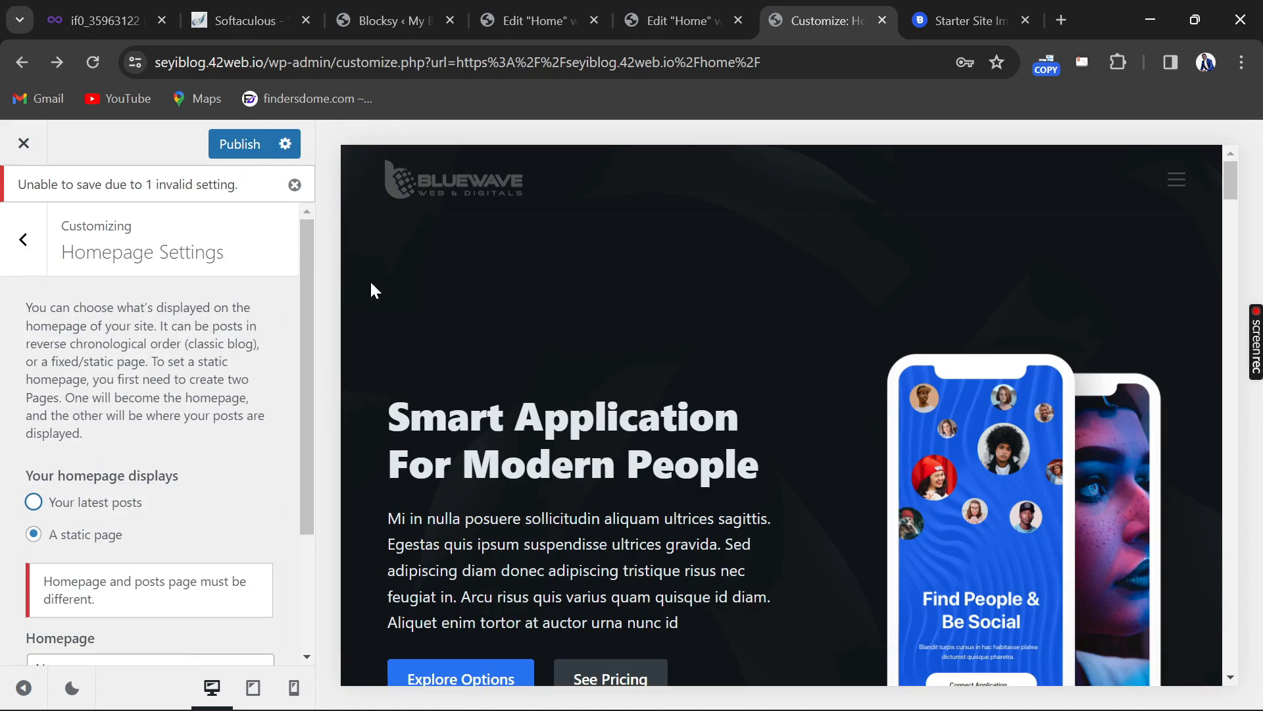
pyautogui.scroll(-5, 372, 280)
pyautogui.scroll(5, 378, 282)
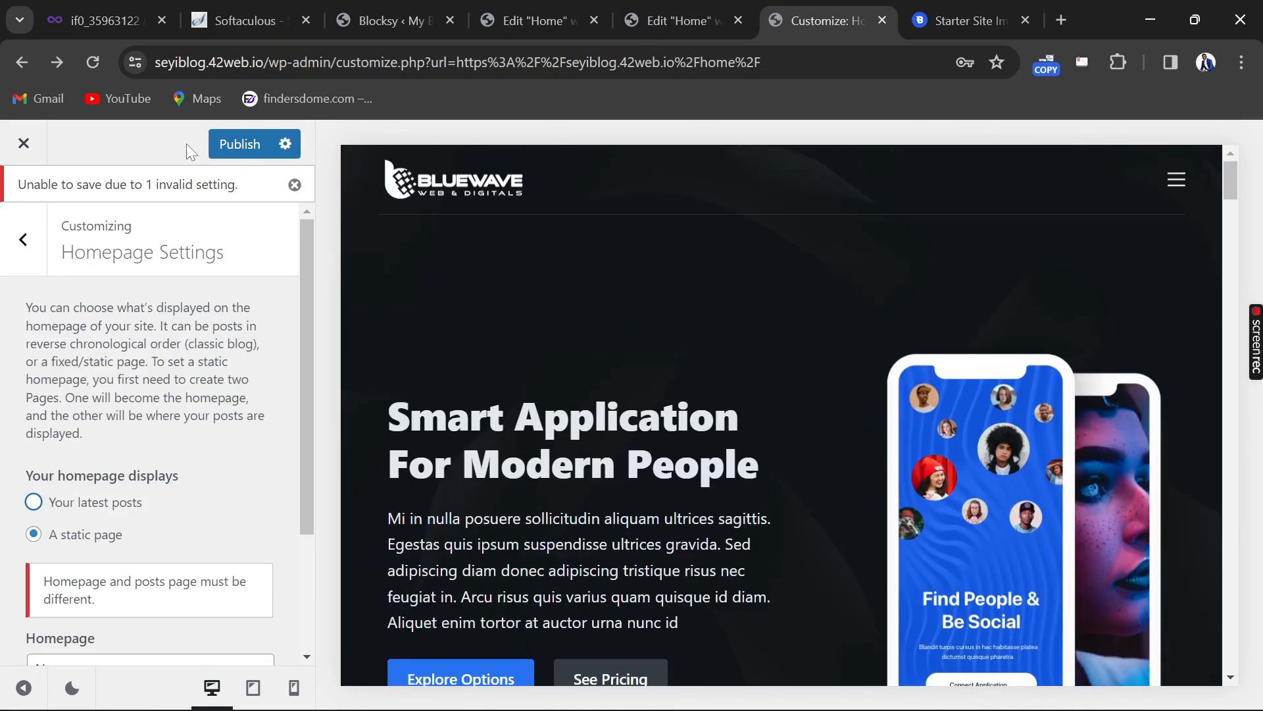
pyautogui.click(237, 143)
# Set the static Homepage to the Home page and publish the customizer changes
pyautogui.scroll(-2, 56, 518)
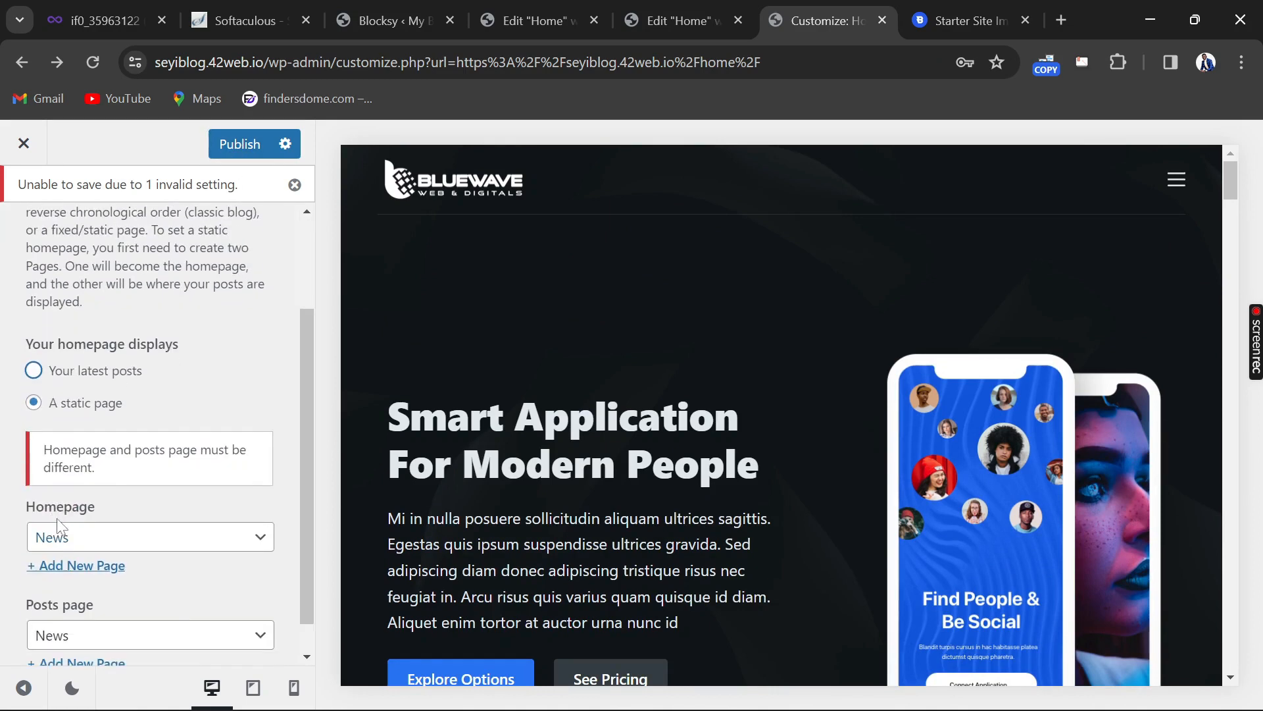
pyautogui.click(96, 538)
pyautogui.click(62, 621)
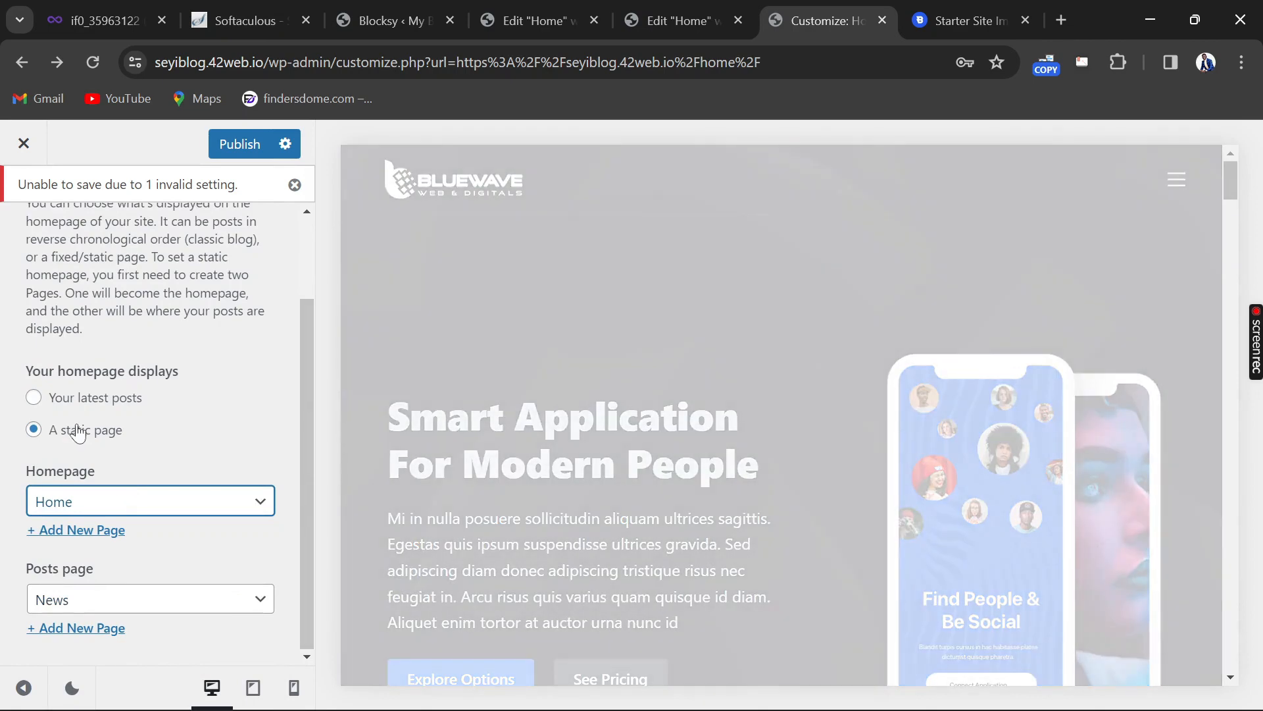
pyautogui.click(252, 154)
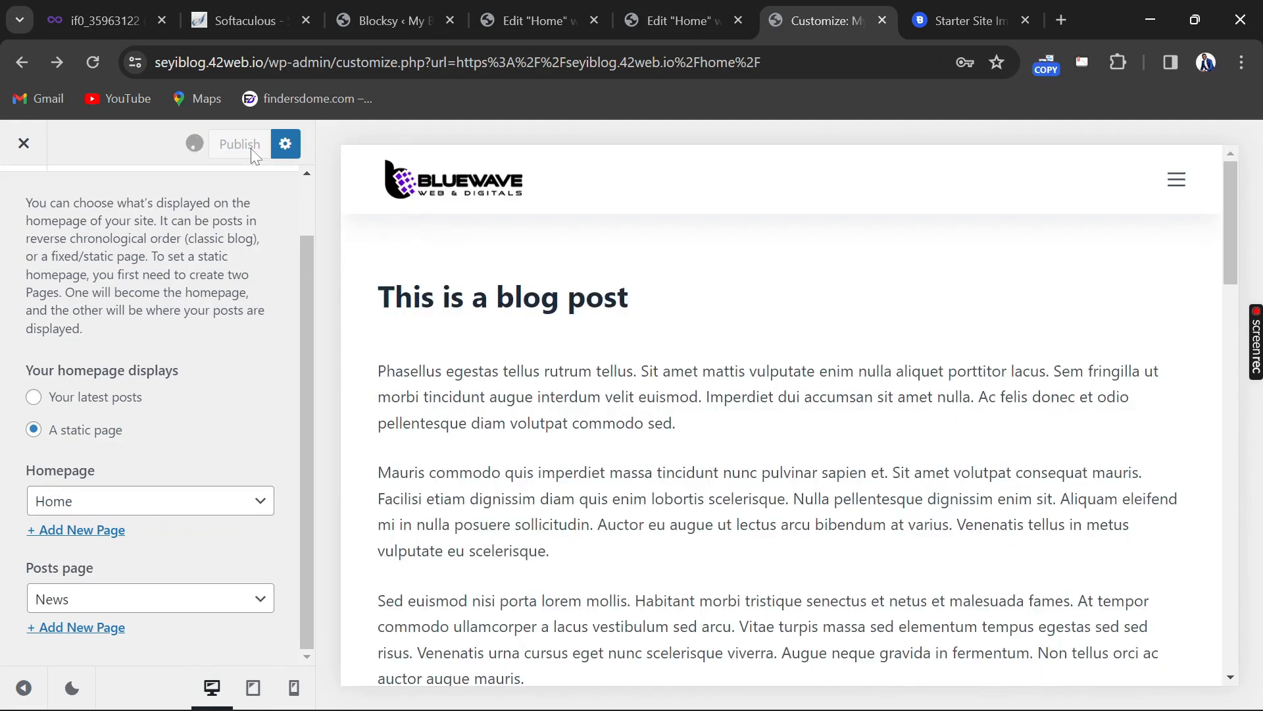
pyautogui.scroll(1, 282, 230)
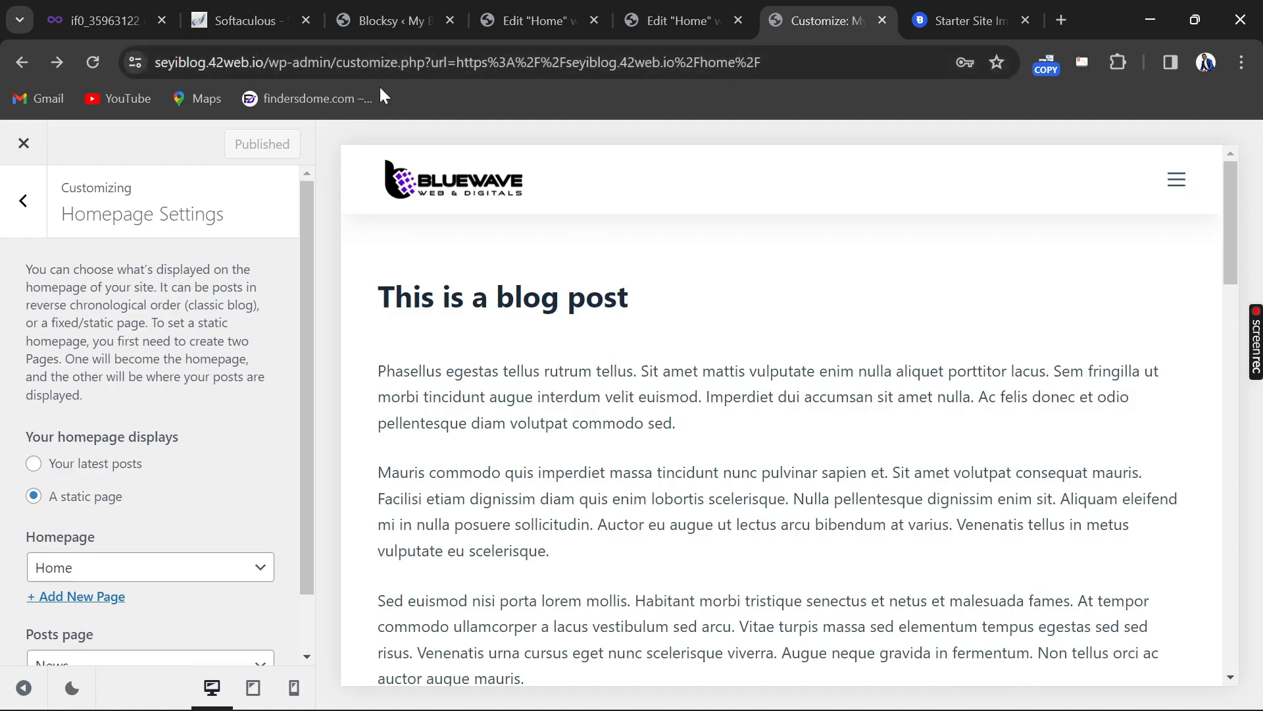
pyautogui.moveTo(268, 63); pyautogui.dragTo(830, 91)
pyautogui.press('BackSpace')
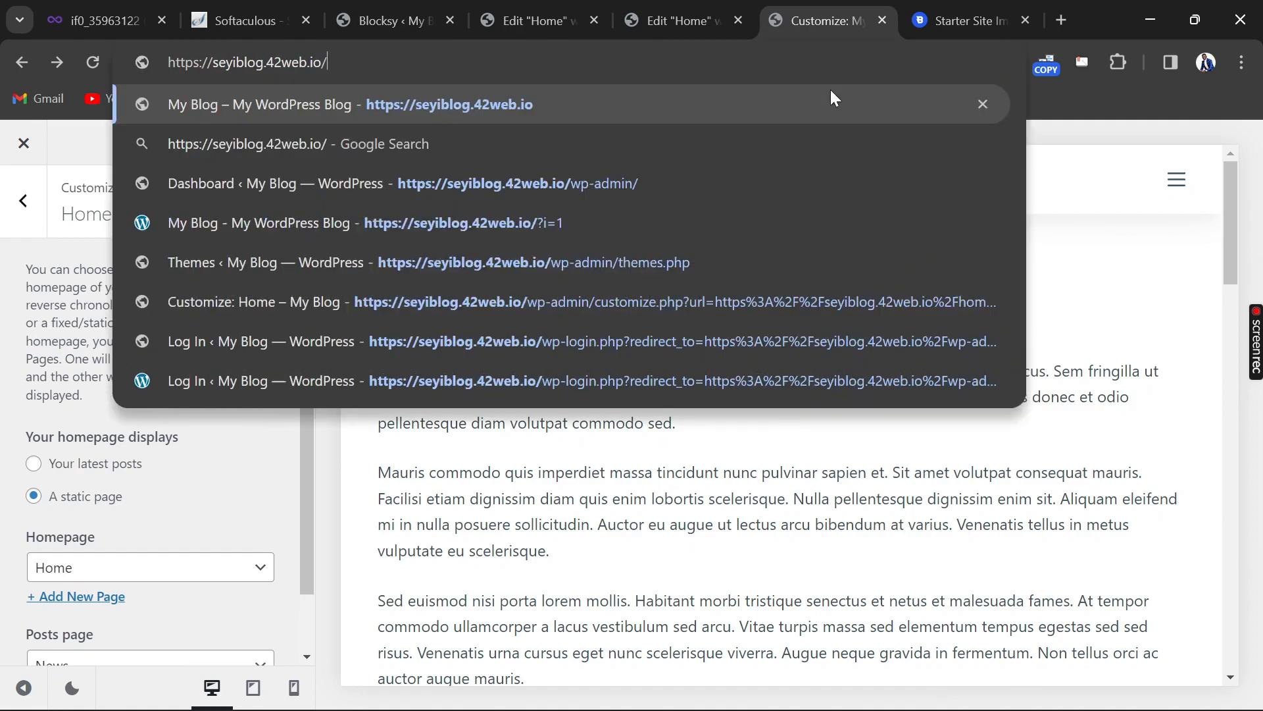
pyautogui.press('Return')
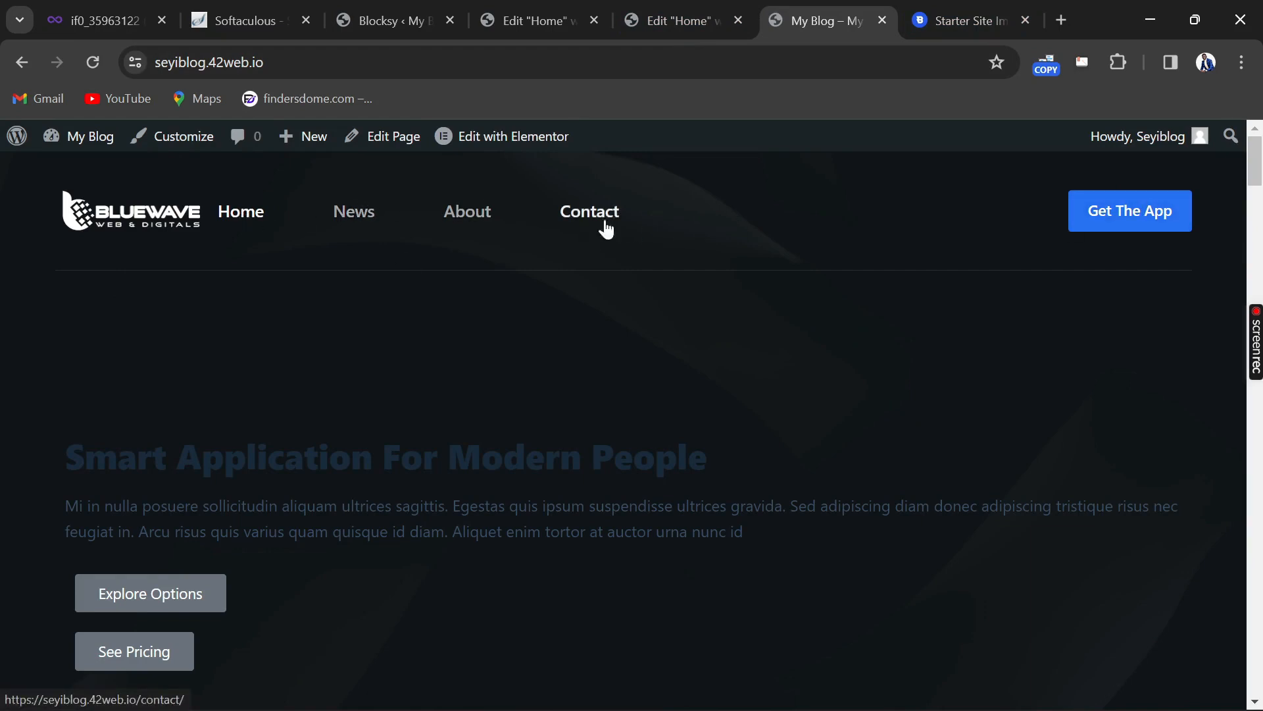
pyautogui.click(669, 10)
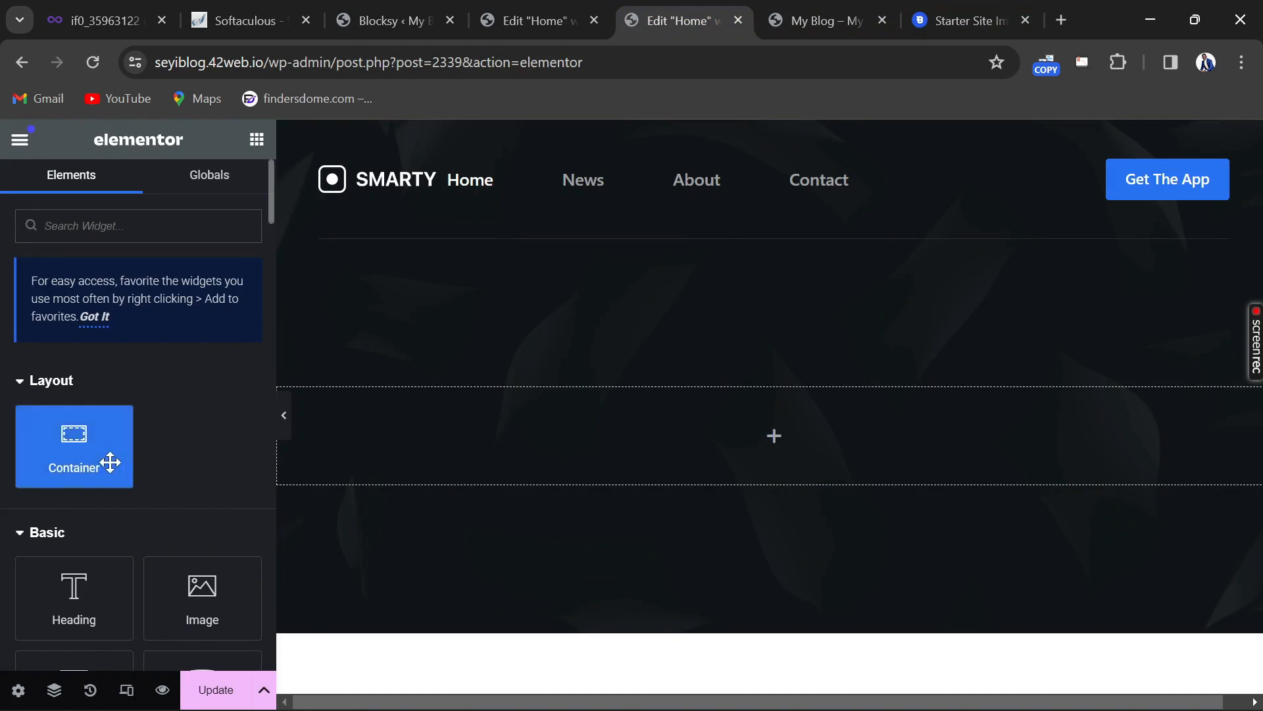
pyautogui.moveTo(75, 455); pyautogui.dragTo(649, 450)
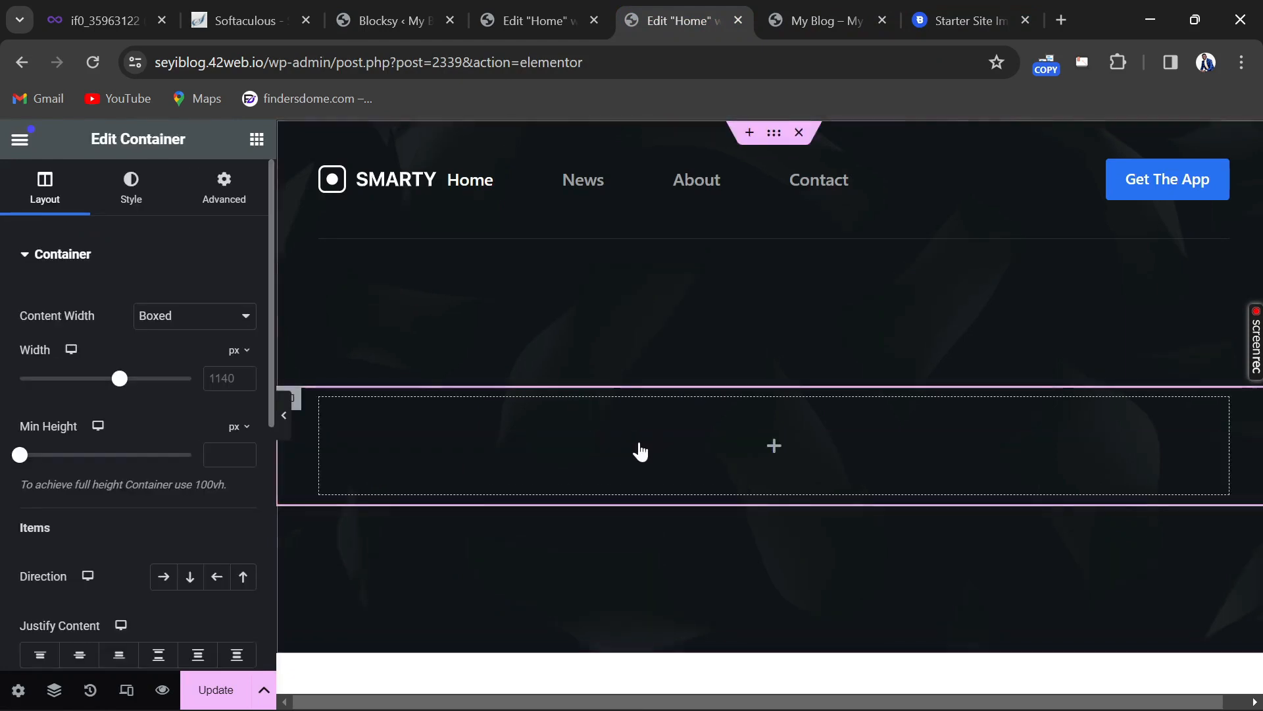
pyautogui.rightClick(604, 461)
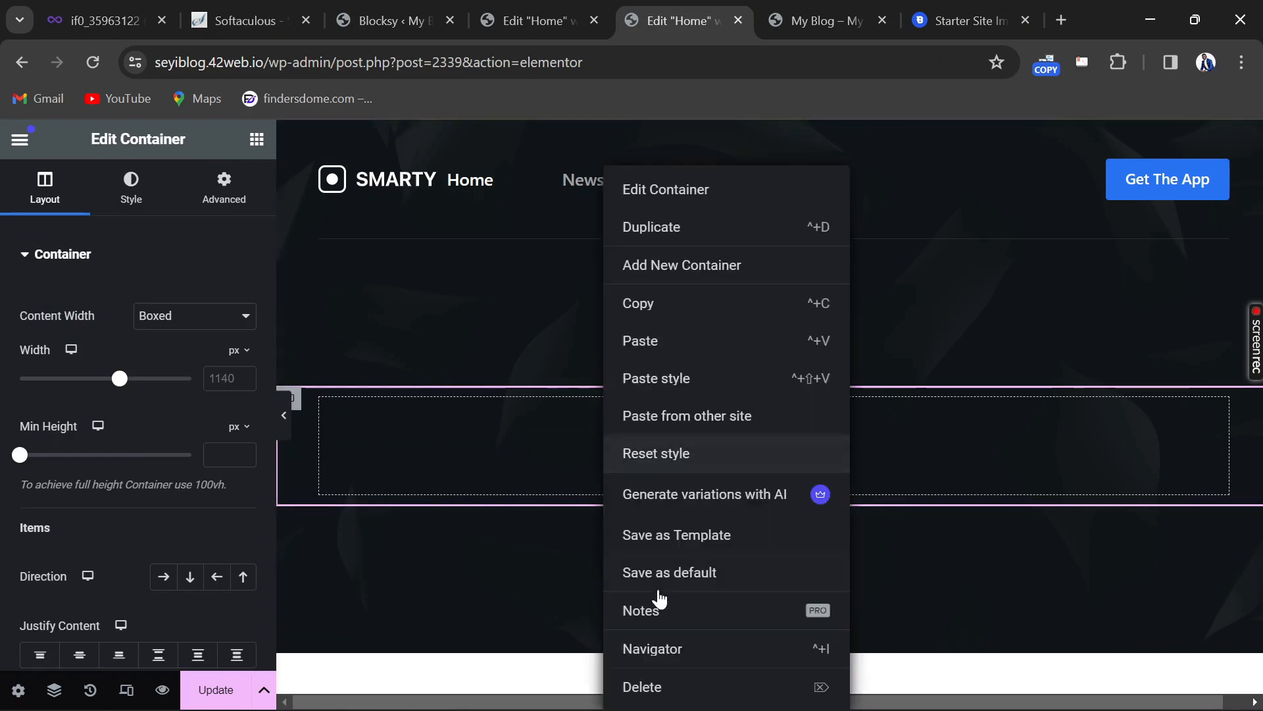
pyautogui.click(663, 687)
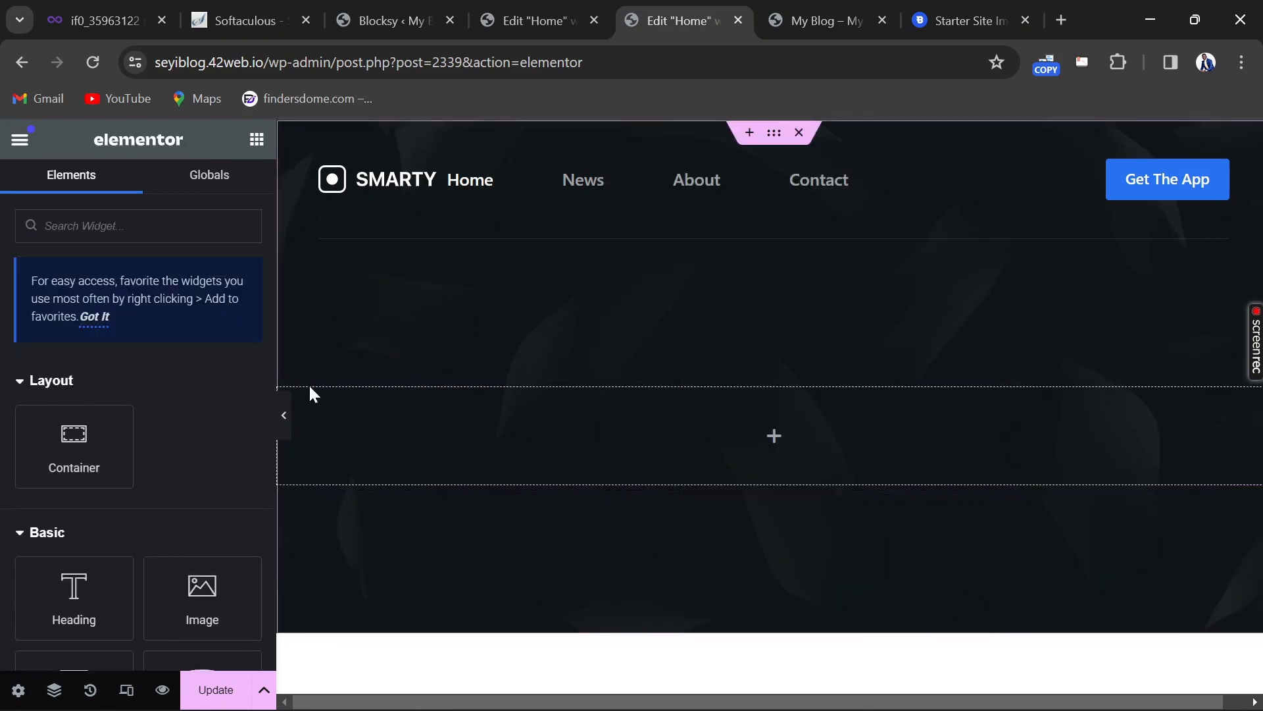
# Show the page structure and delete the empty container with the dark background from the Home page
pyautogui.scroll(-4, 676, 409)
pyautogui.scroll(4, 677, 409)
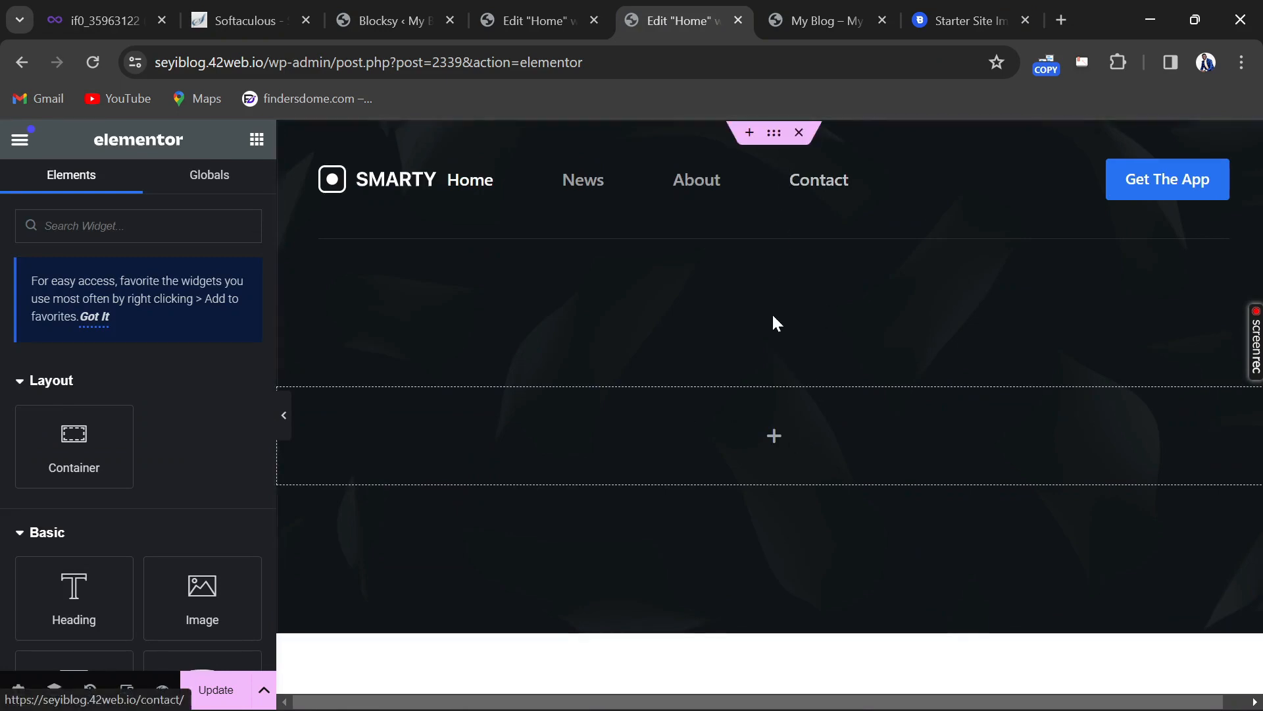
pyautogui.scroll(-4, 772, 318)
pyautogui.scroll(4, 772, 318)
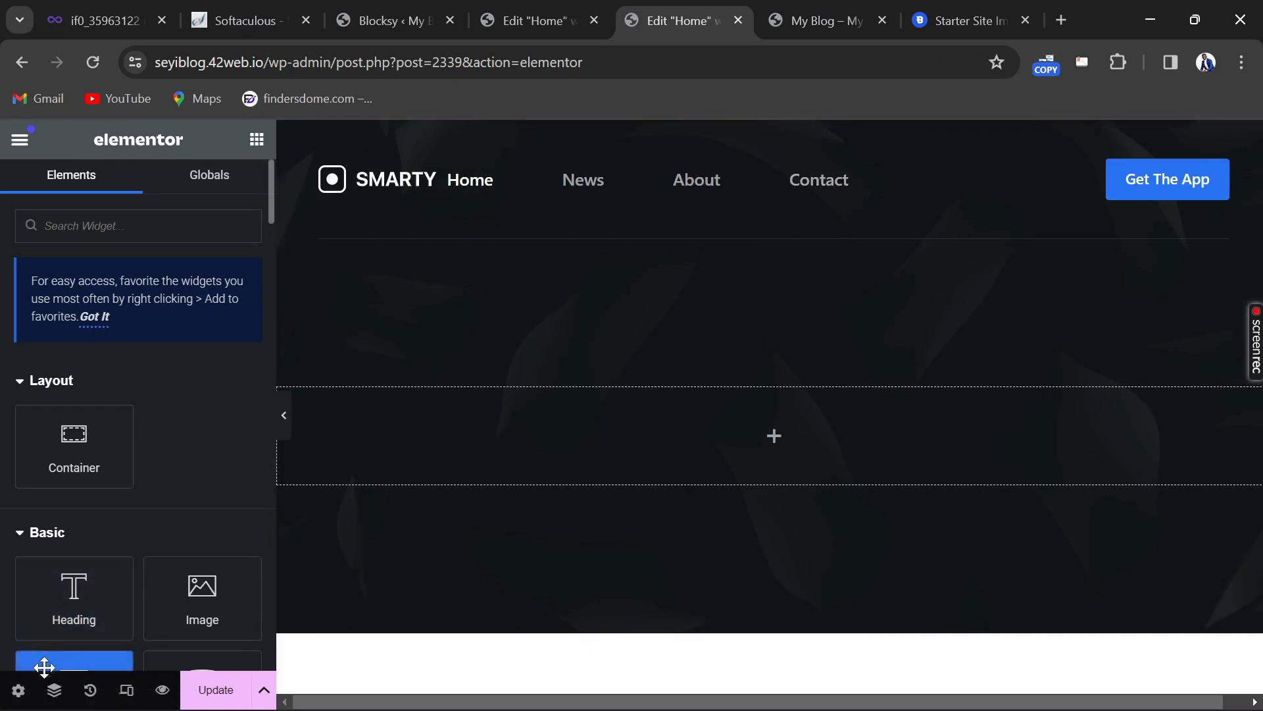
pyautogui.click(53, 689)
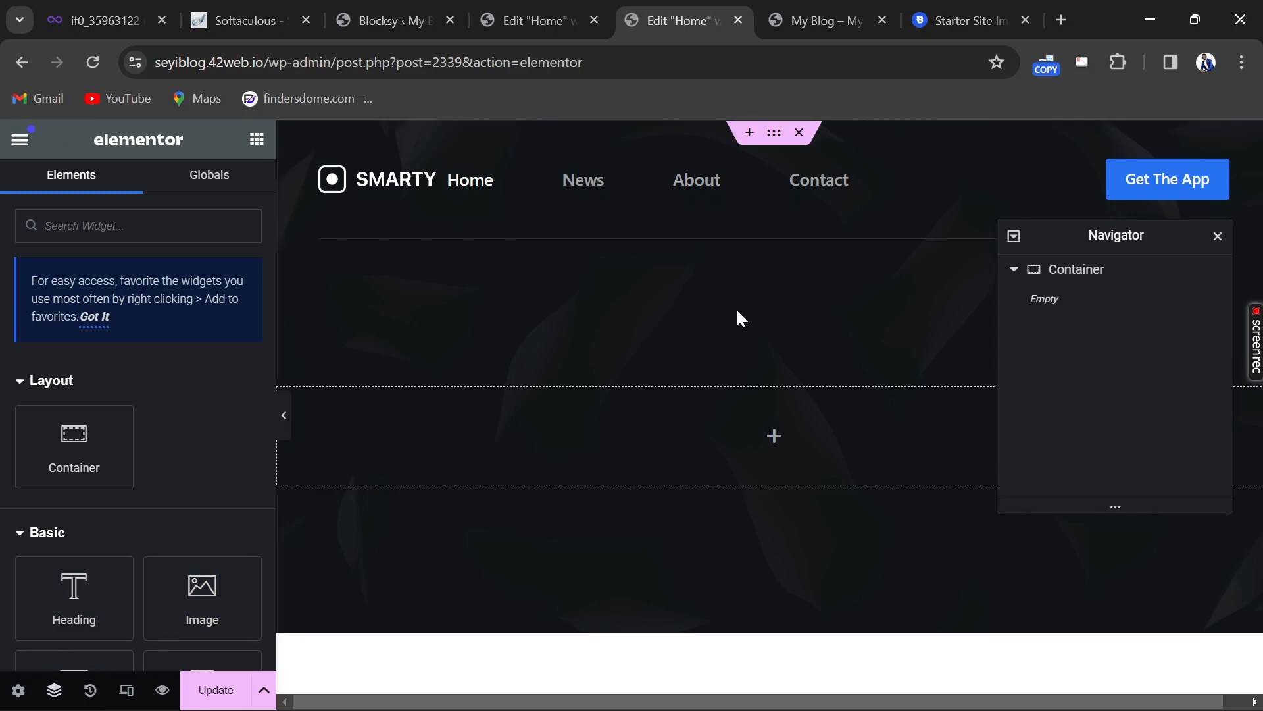
pyautogui.rightClick(1074, 280)
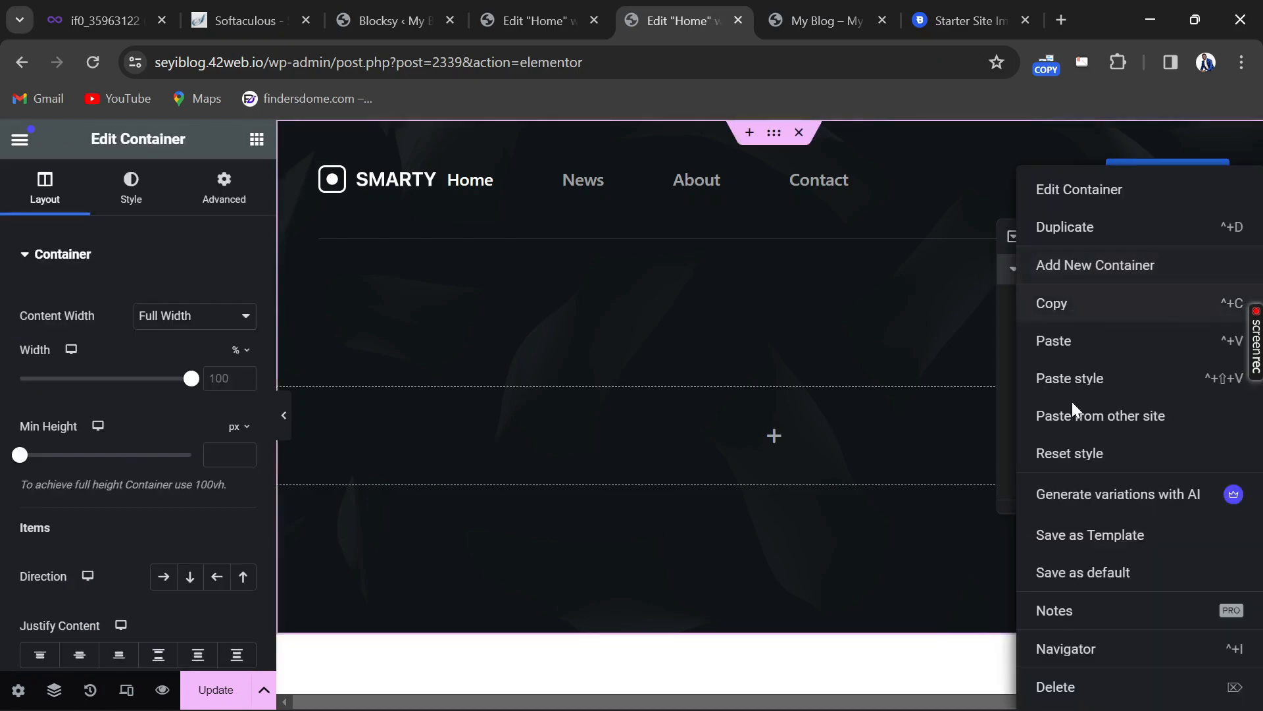
pyautogui.click(1069, 681)
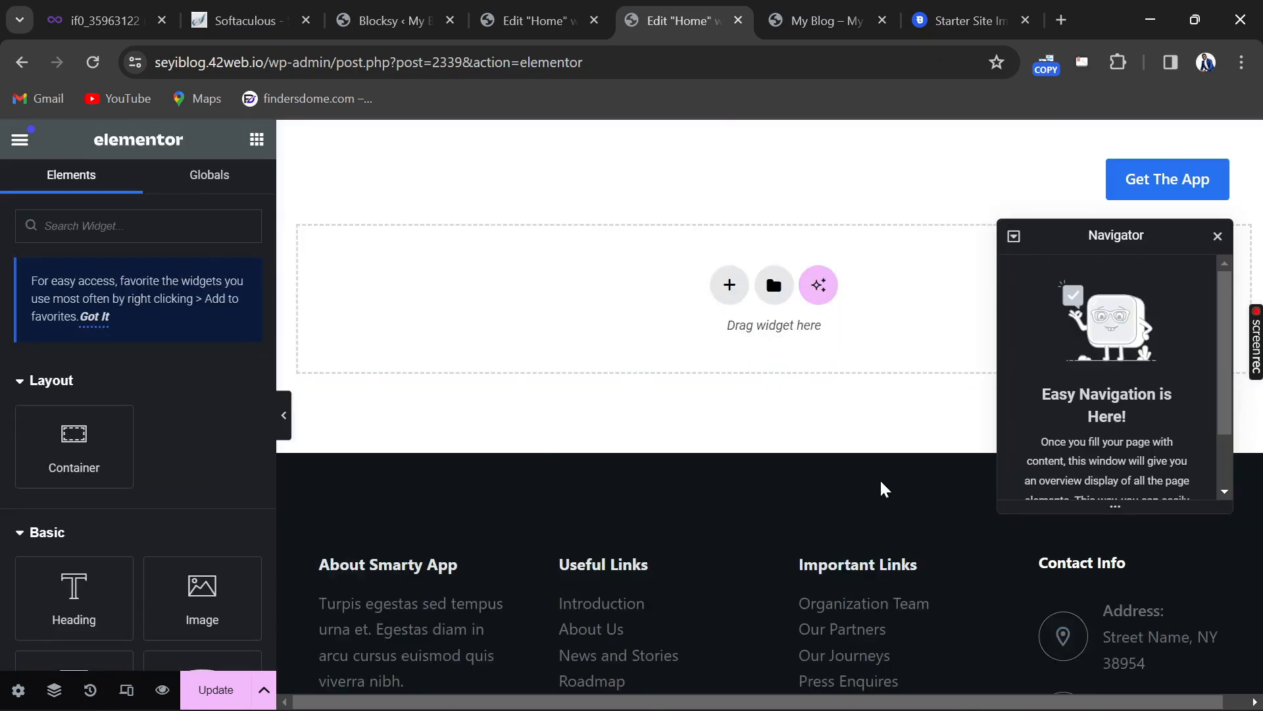
# Add a new container with a structure of two equal side-by-side columns to the empty Home page
pyautogui.click(731, 305)
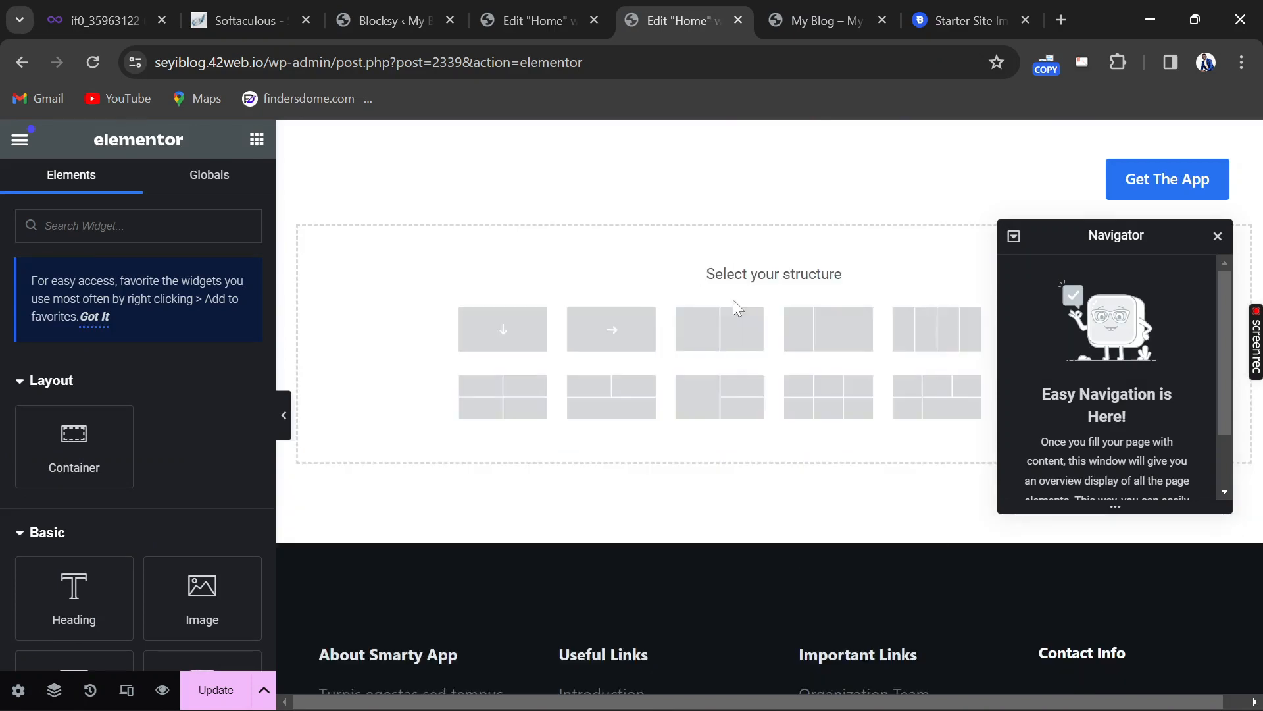
pyautogui.click(722, 346)
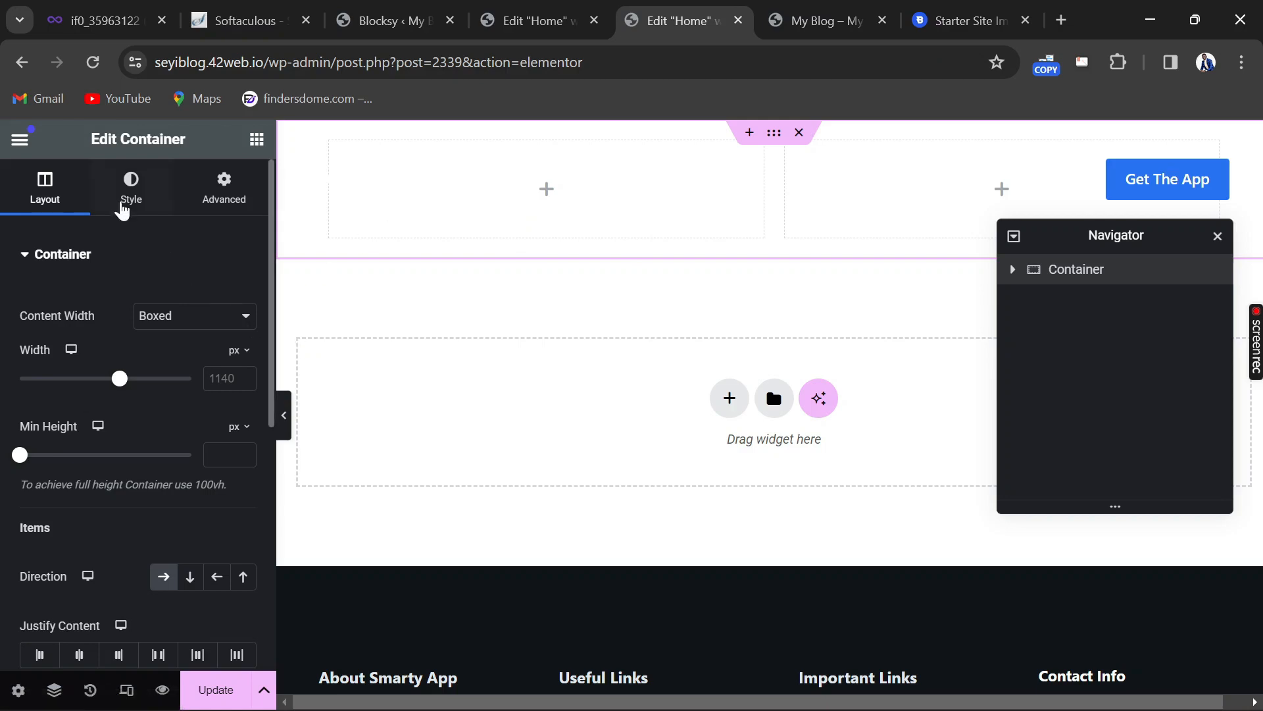
pyautogui.click(24, 140)
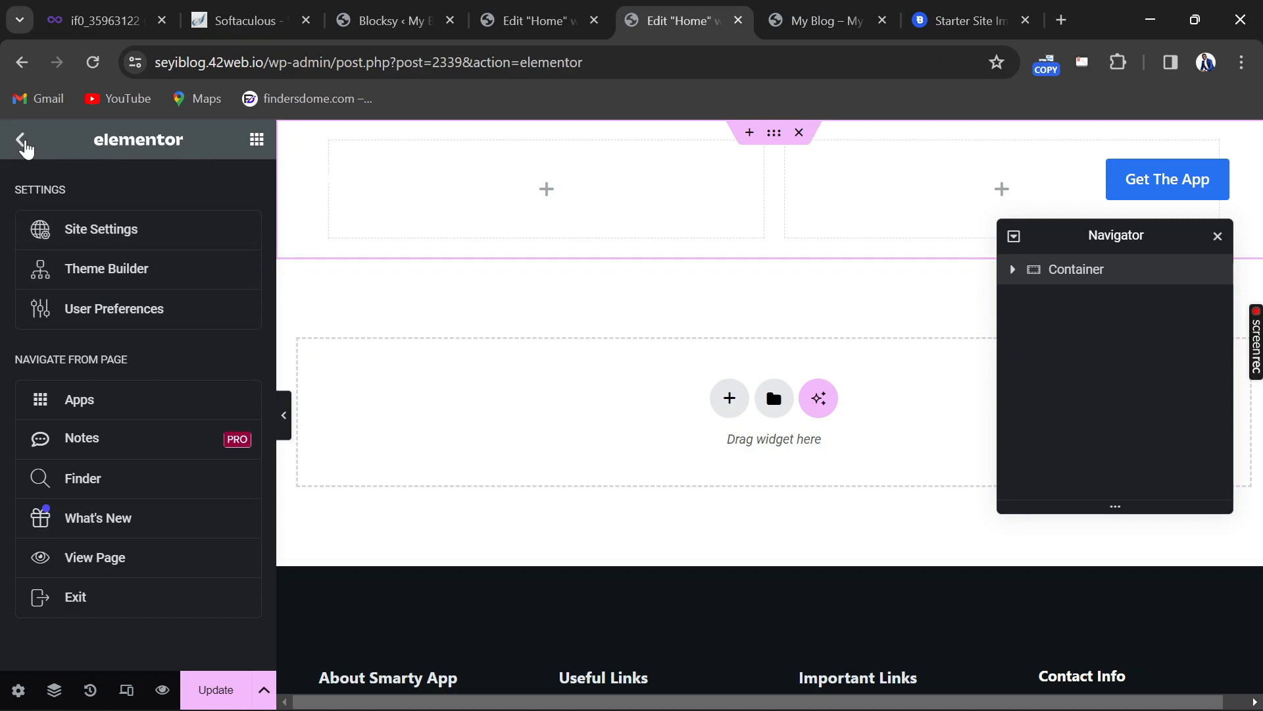
# Try to place a Heading widget in the first column of the new two-column container
pyautogui.click(24, 141)
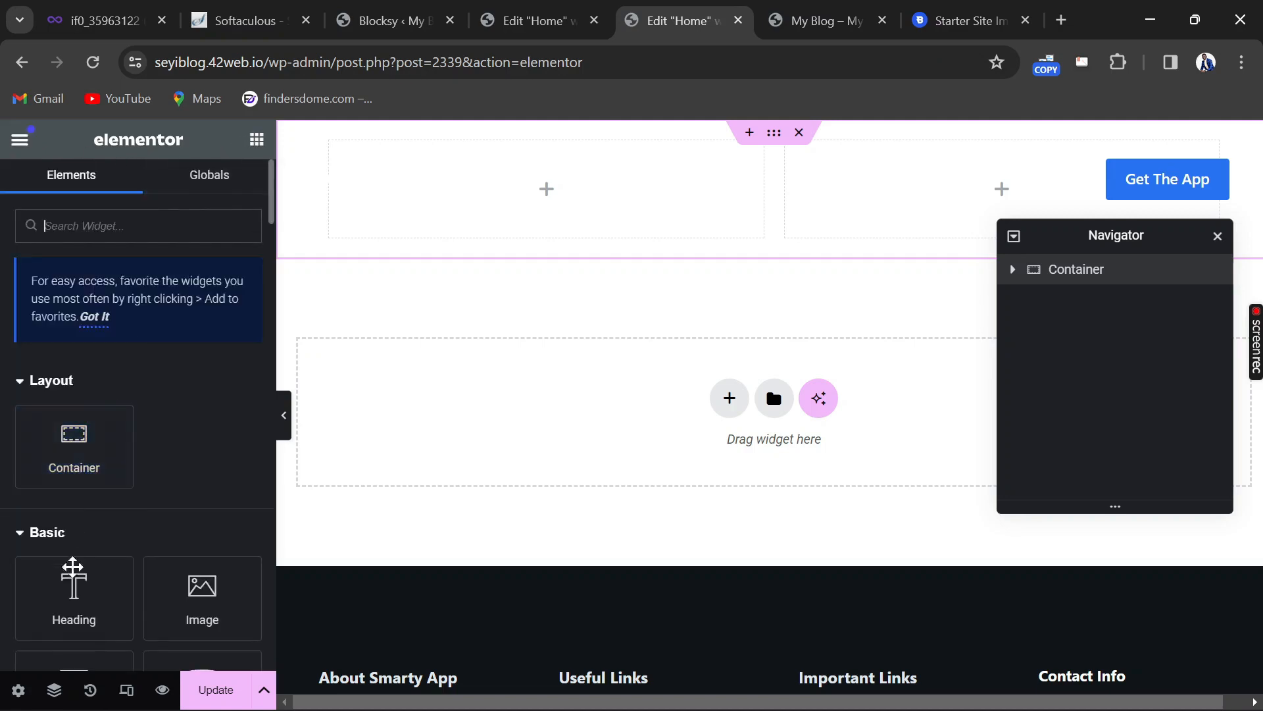
pyautogui.moveTo(72, 568); pyautogui.dragTo(538, 179)
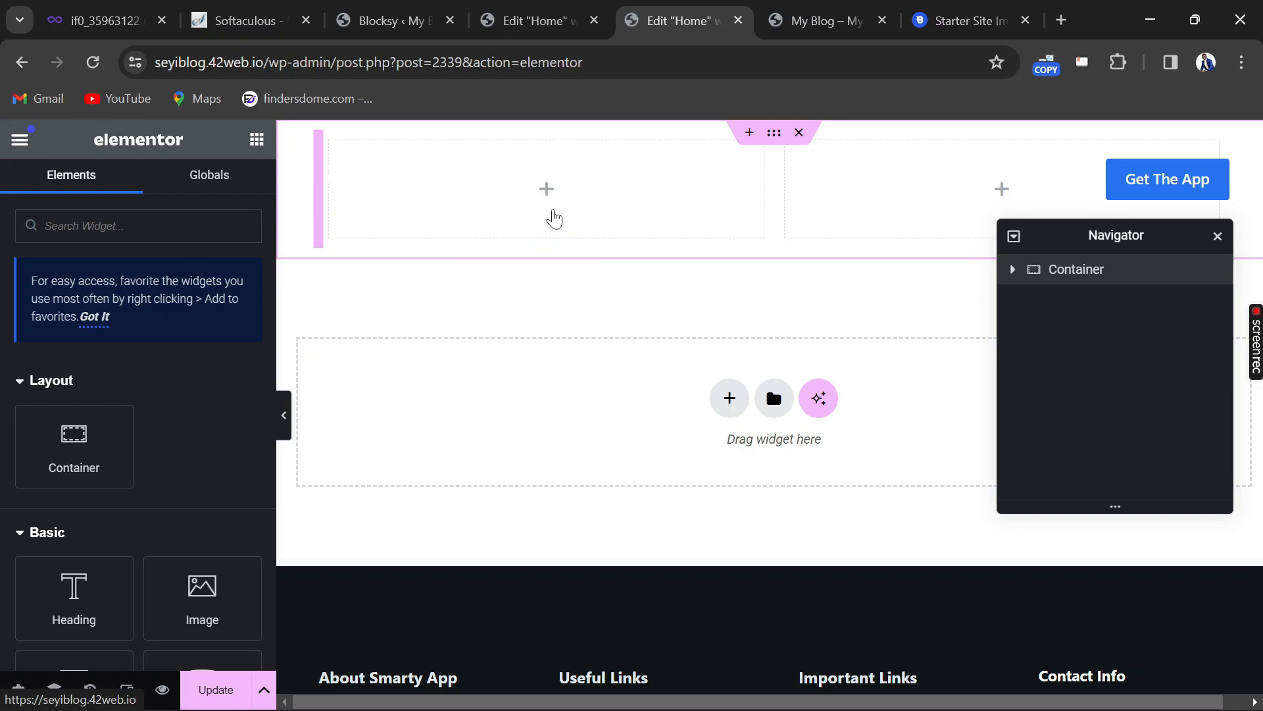
pyautogui.moveTo(74, 592); pyautogui.dragTo(536, 197)
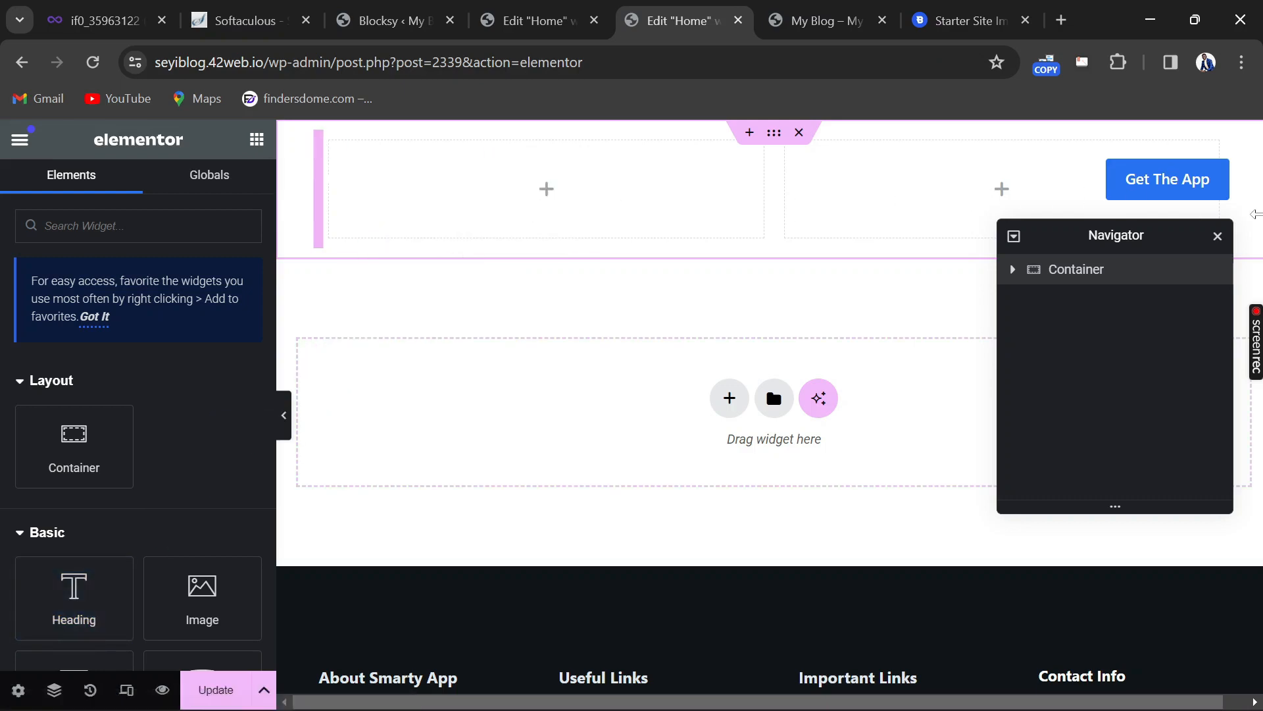
pyautogui.click(1217, 237)
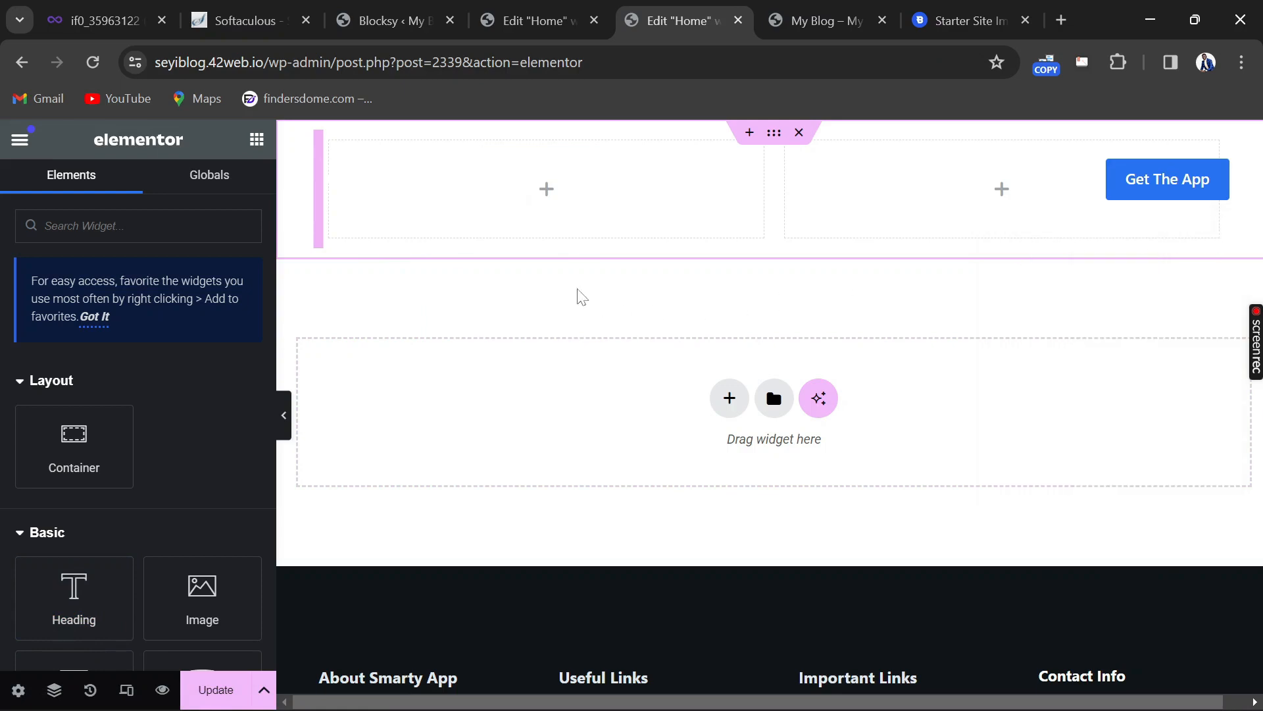
pyautogui.moveTo(74, 592); pyautogui.dragTo(606, 197)
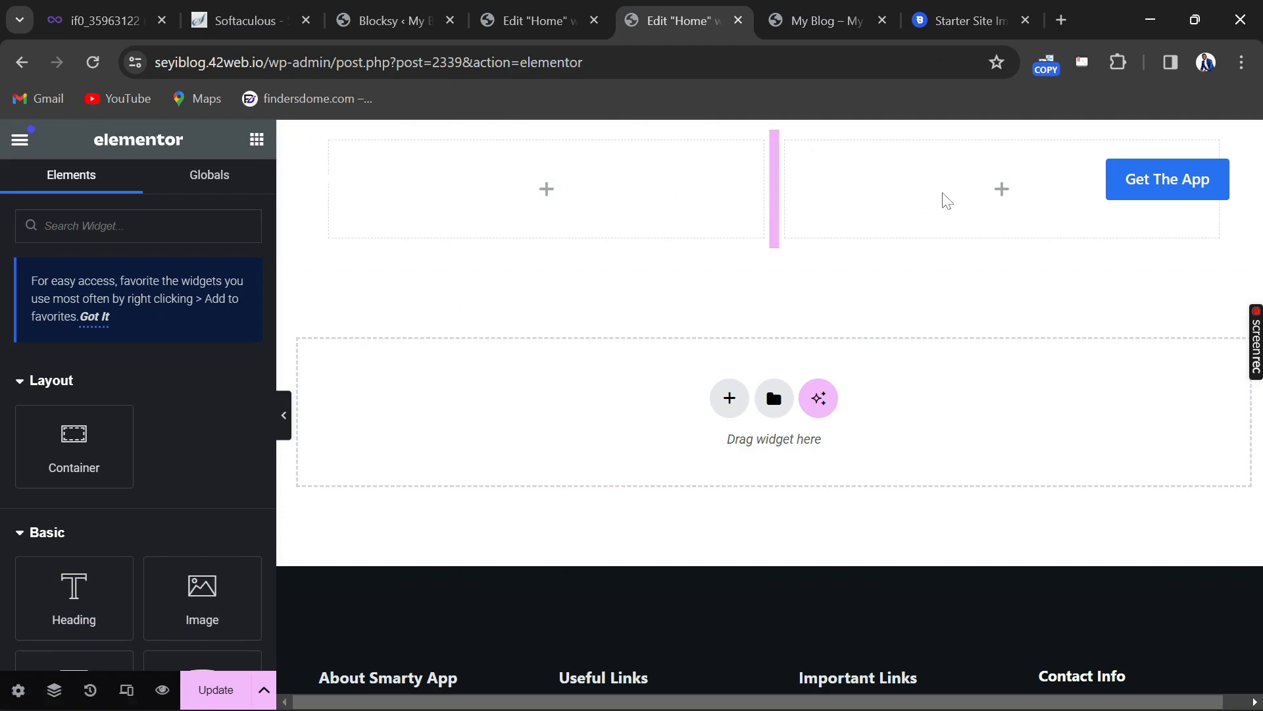
# Undo the container changes to restore the dark-background container, and add a Heading widget inside it
pyautogui.hotkey('ctrl', 'z')
pyautogui.hotkey('ctrl', 'z')
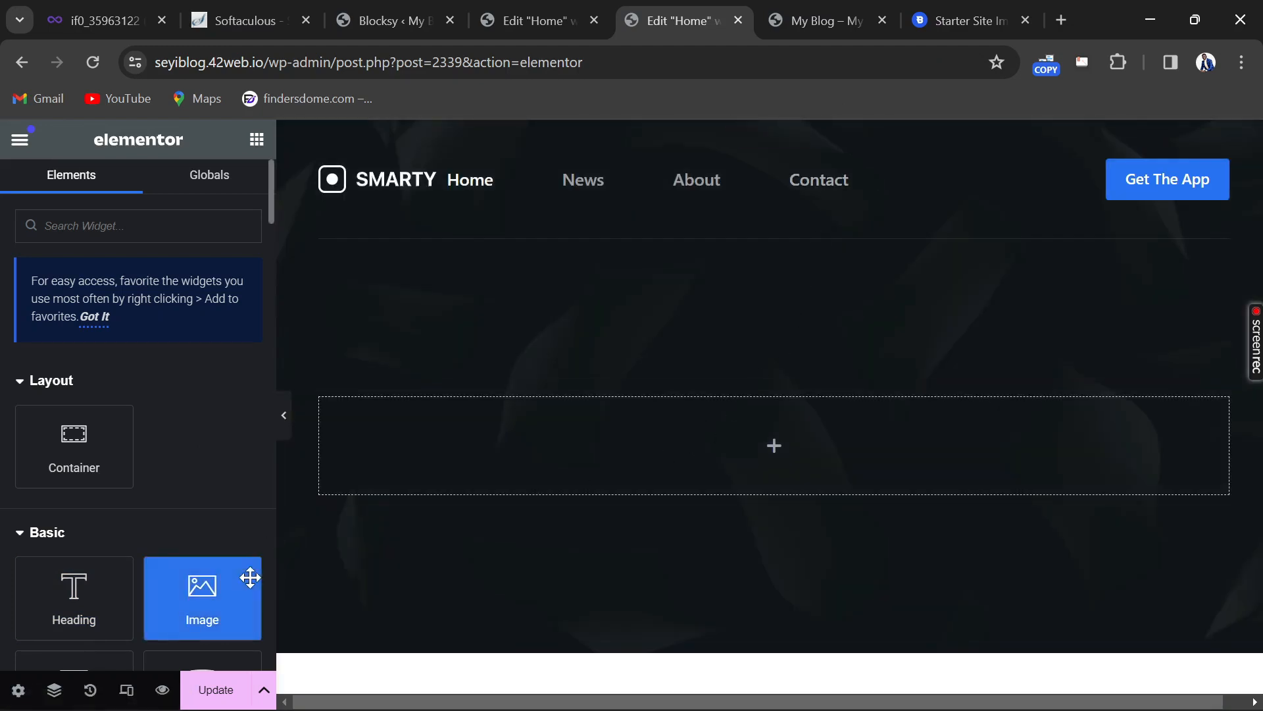
pyautogui.moveTo(73, 596); pyautogui.dragTo(747, 426)
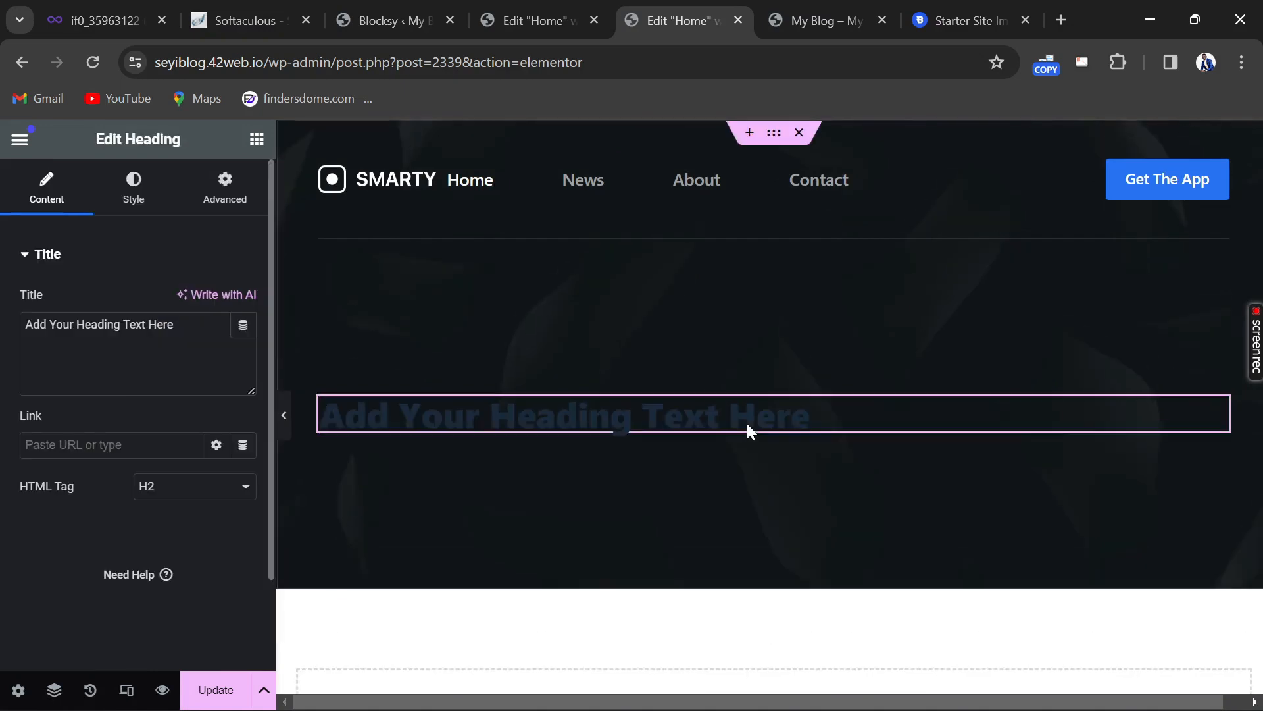
# Replace the heading's placeholder title with "This is" followed by the owner's first name in the possessive and "Blog"
pyautogui.moveTo(174, 324); pyautogui.dragTo(2, 324)
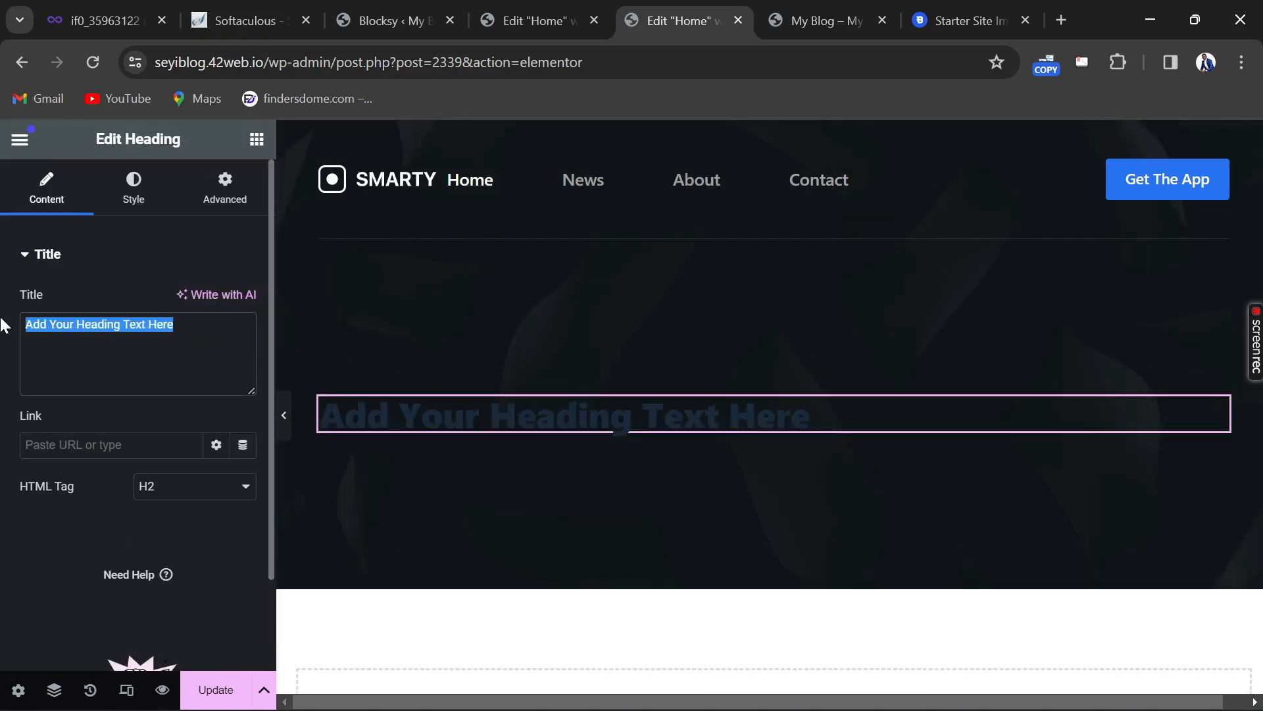
pyautogui.write('Th')
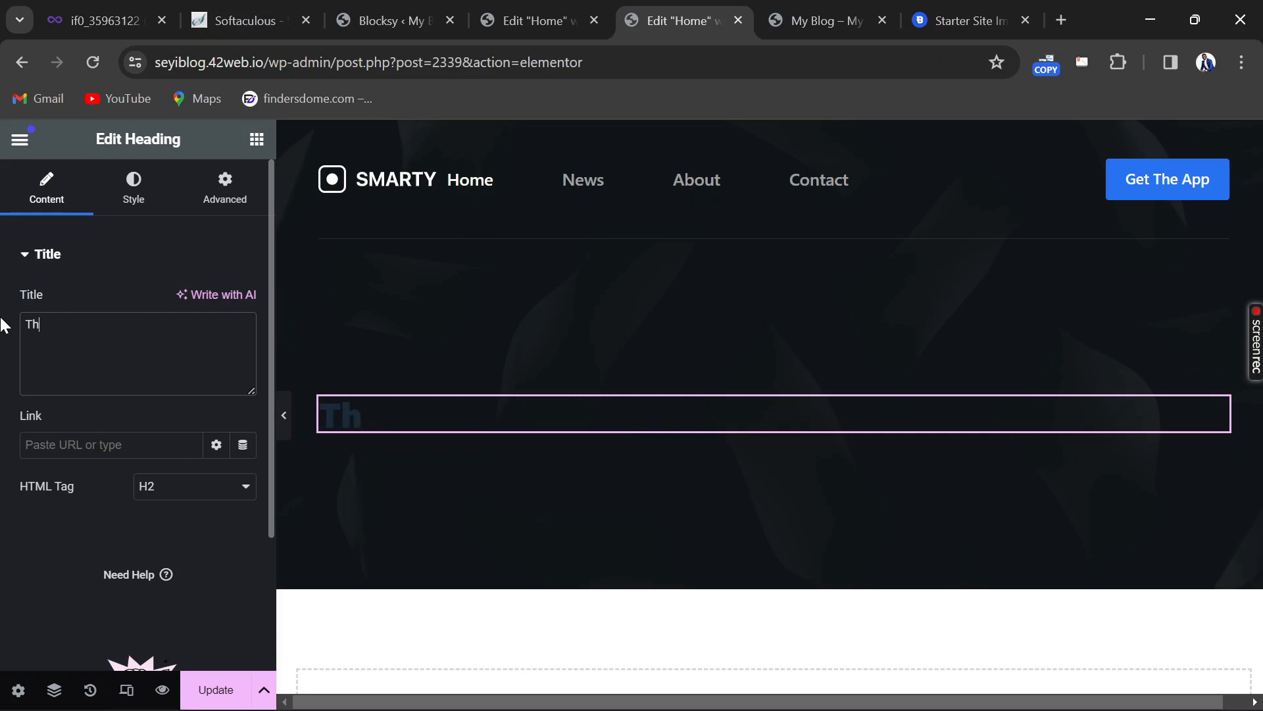
pyautogui.write('is is ')
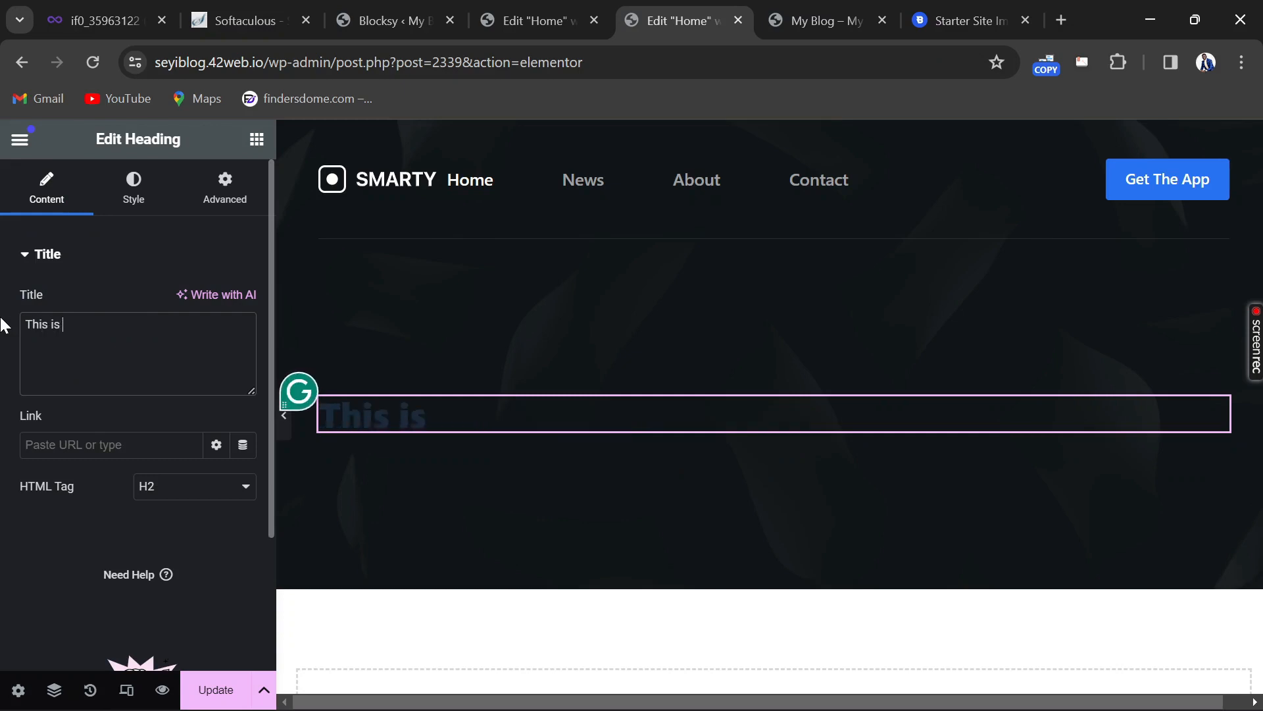
pyautogui.write('Seyi')
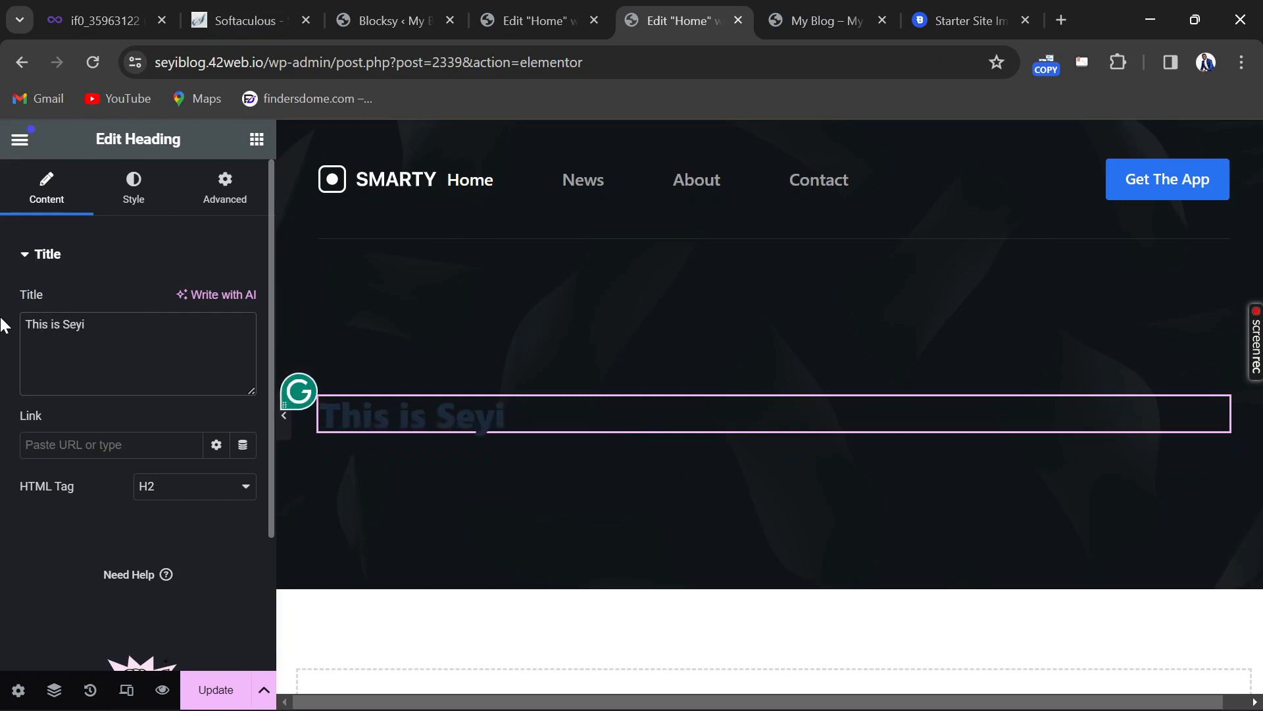
pyautogui.write("'s Blog")
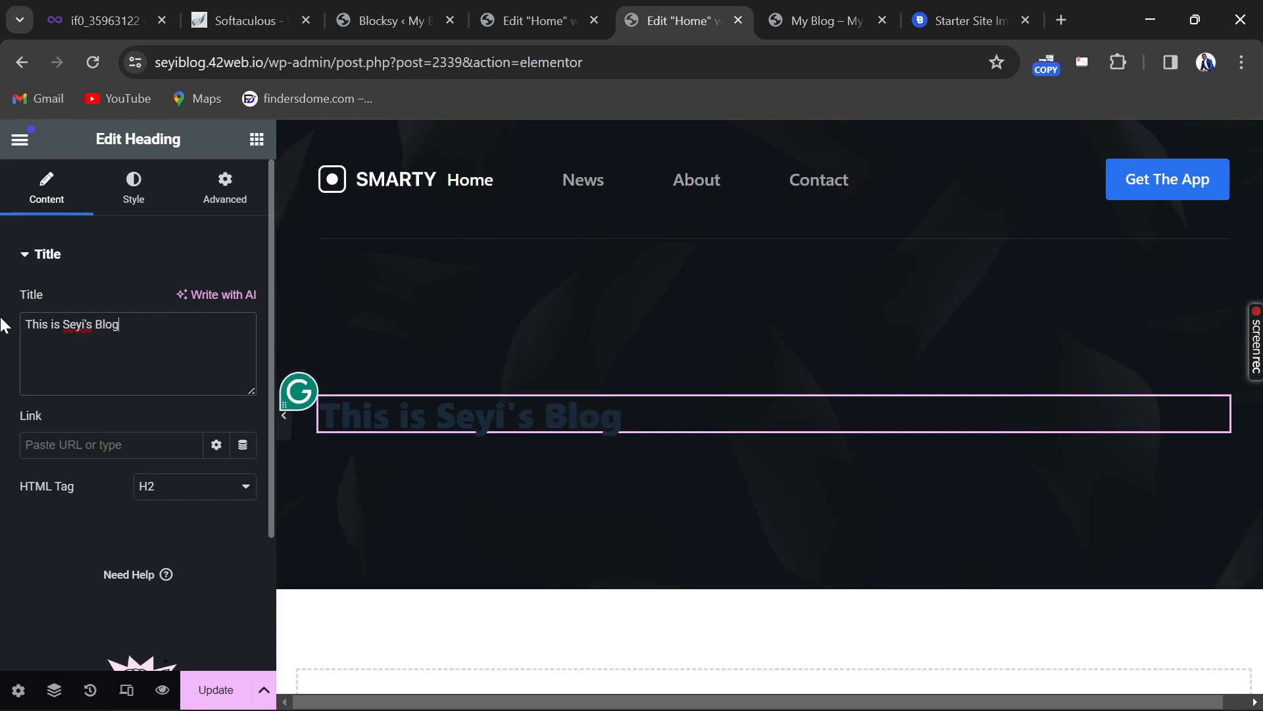
# Center the heading on the dark container and set its text color to white
pyautogui.click(136, 197)
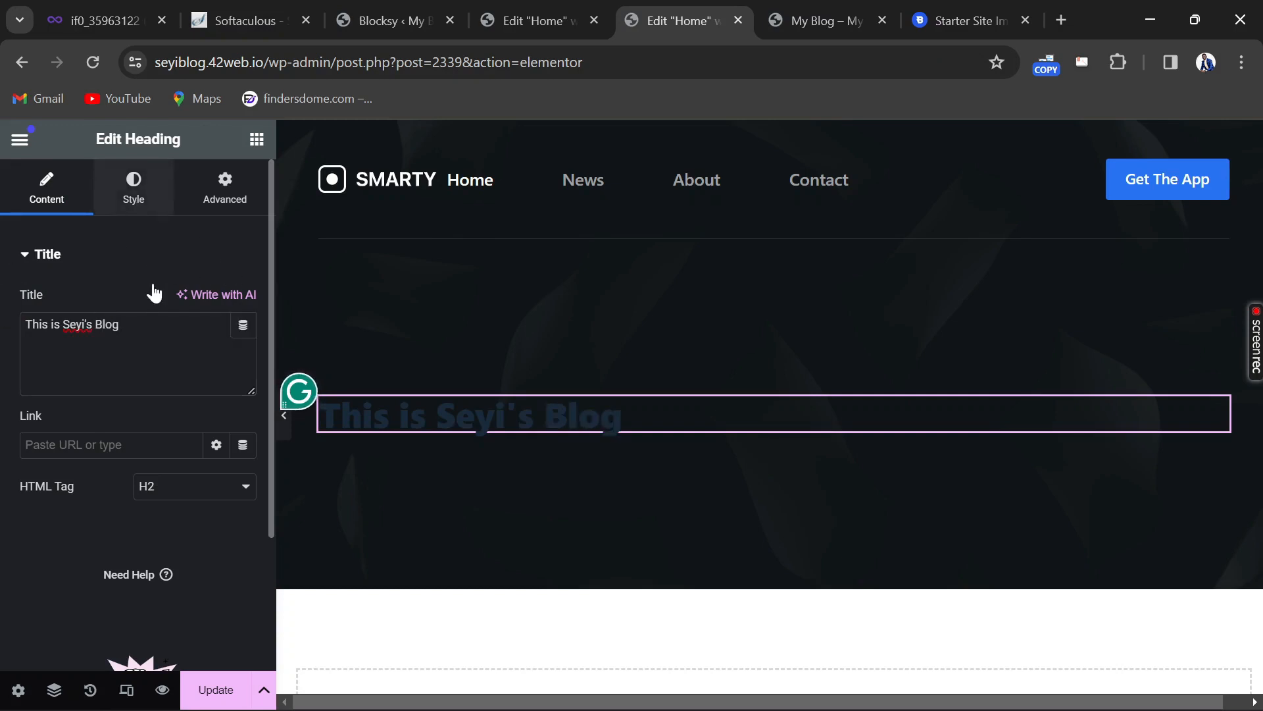
pyautogui.click(189, 304)
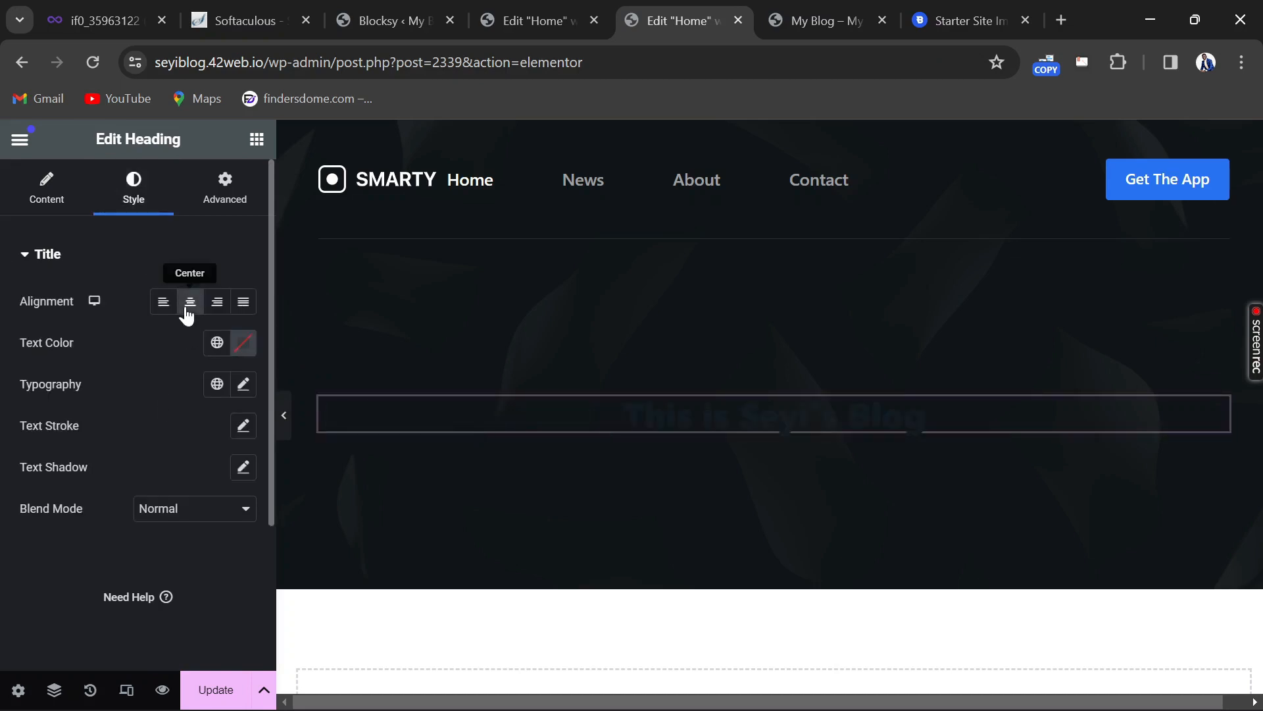
pyautogui.click(243, 342)
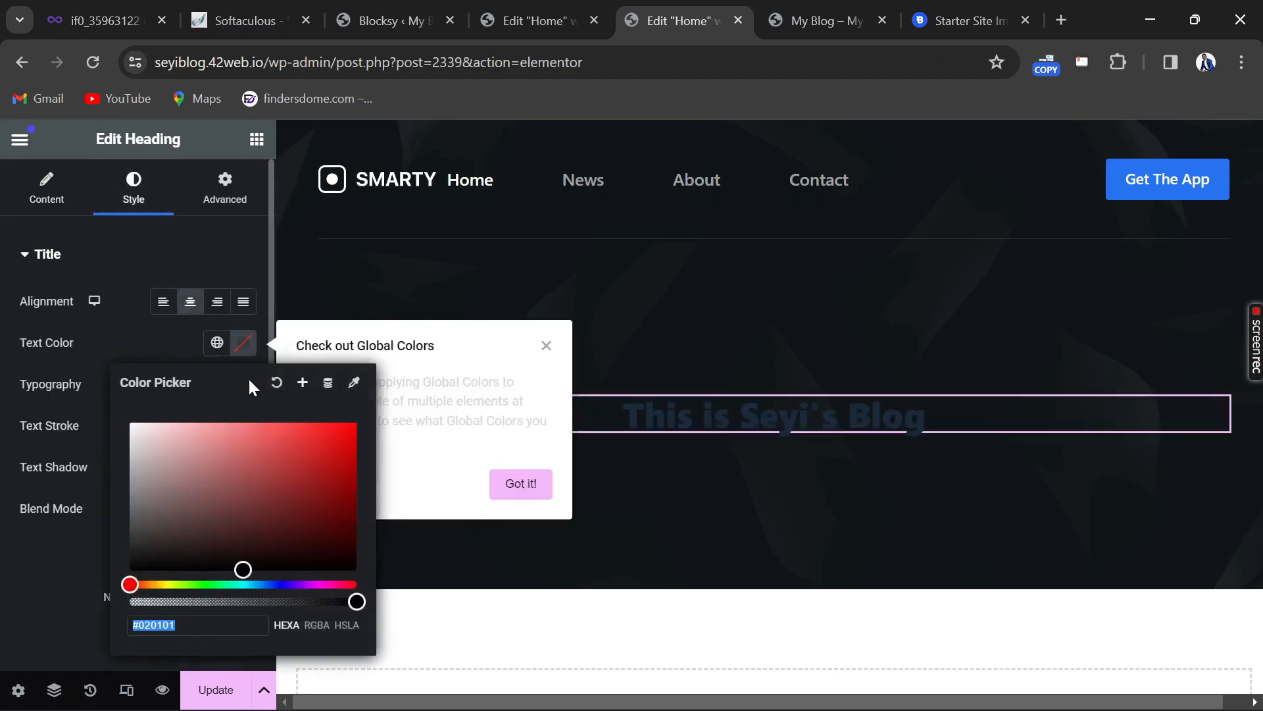
pyautogui.moveTo(184, 490); pyautogui.dragTo(113, 408)
pyautogui.click(128, 330)
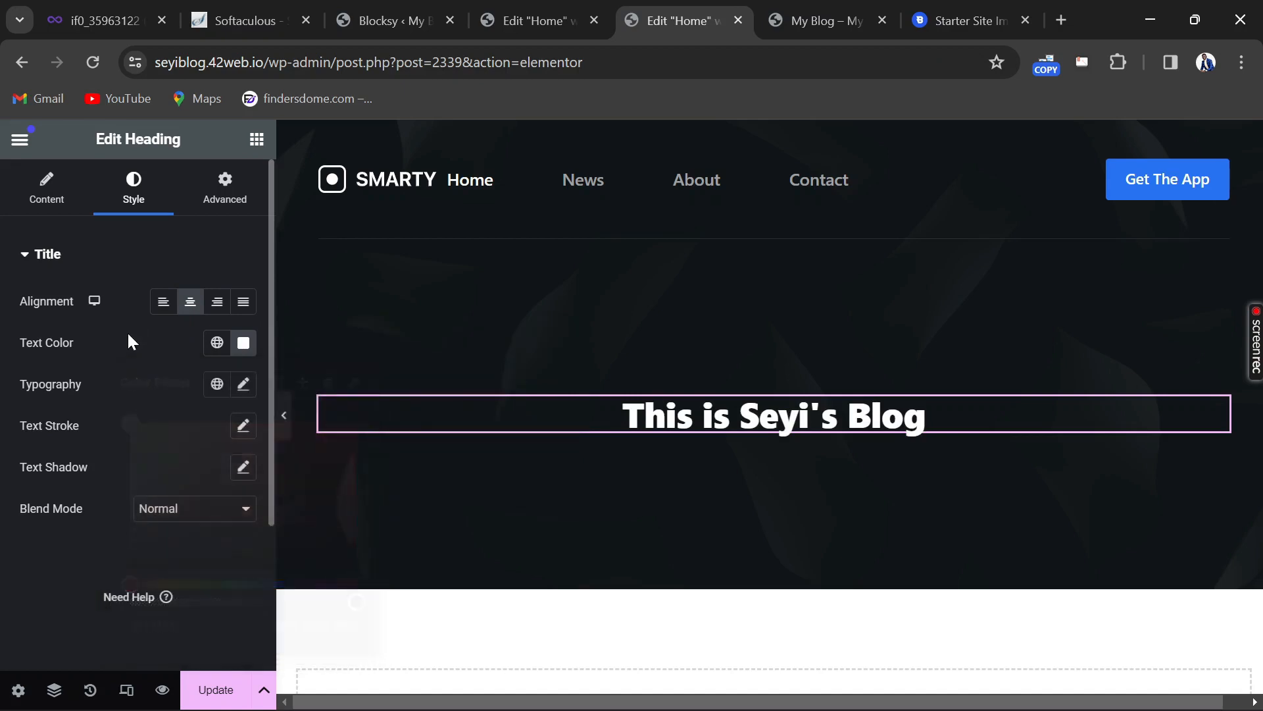
# Set the heading's typography size to 80 px after trying 100 px
pyautogui.click(244, 384)
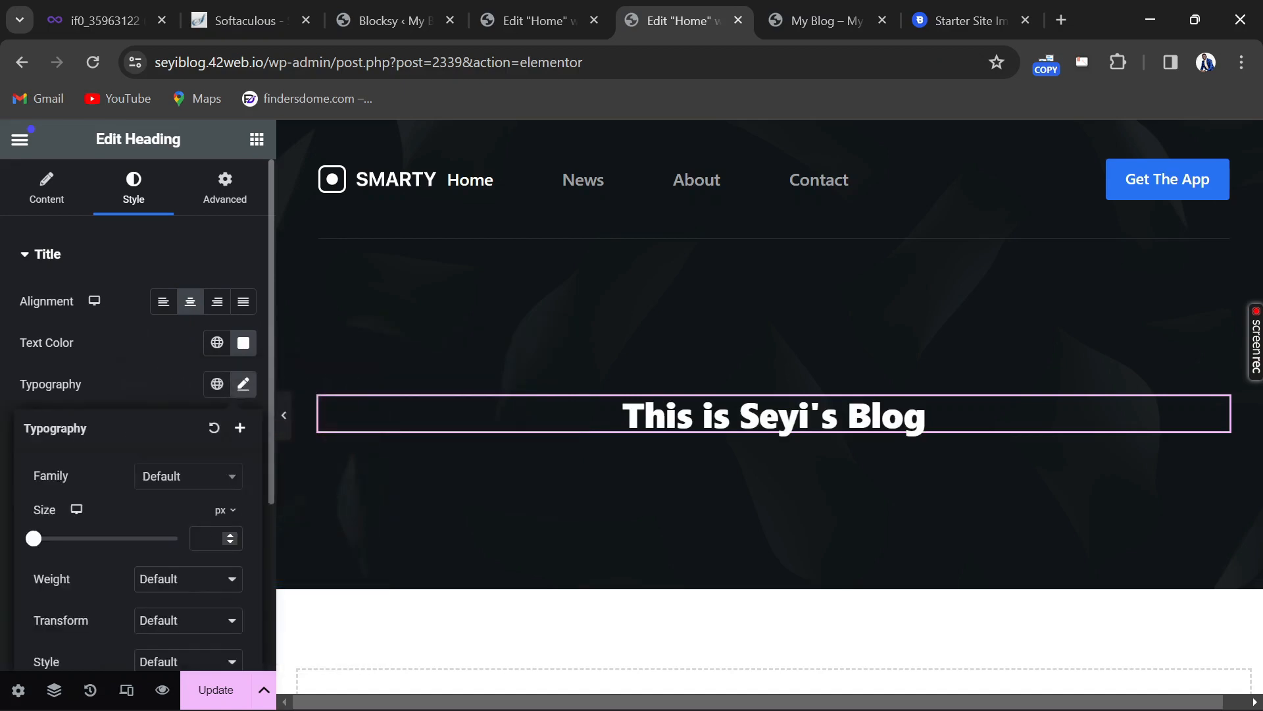
pyautogui.write('100')
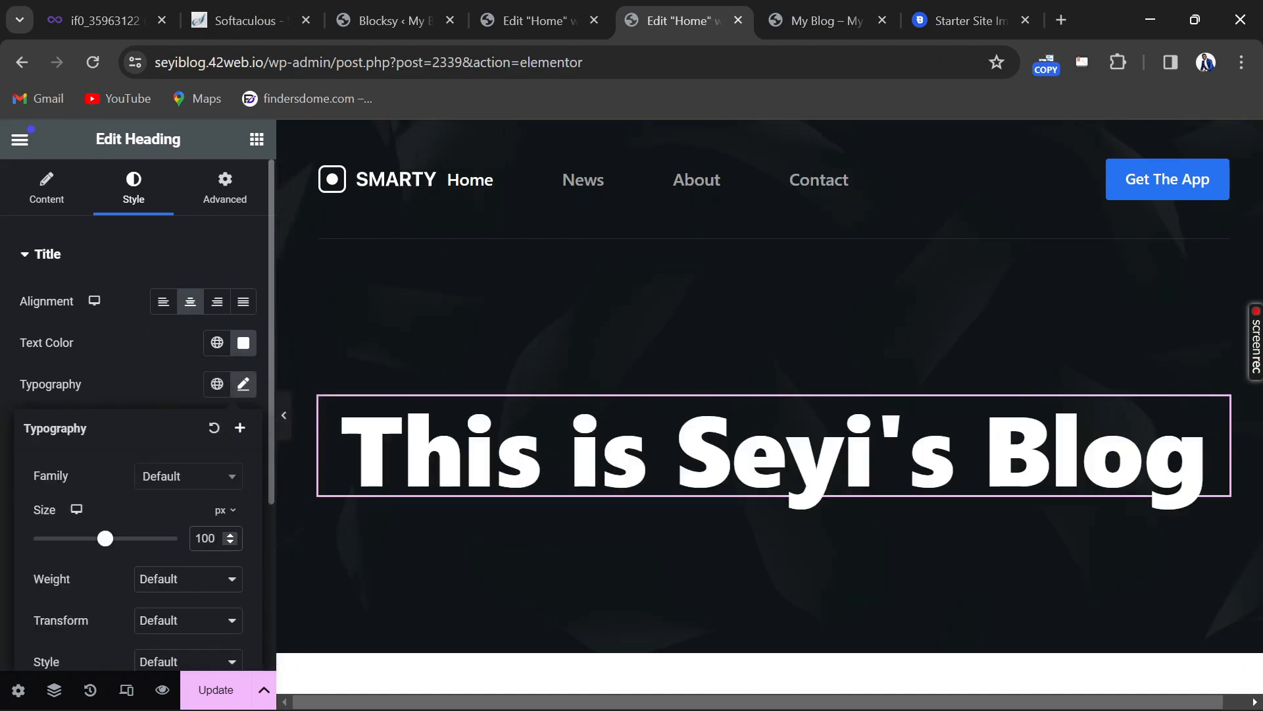
pyautogui.press('BackSpace')
pyautogui.press('BackSpace')
pyautogui.press('BackSpace')
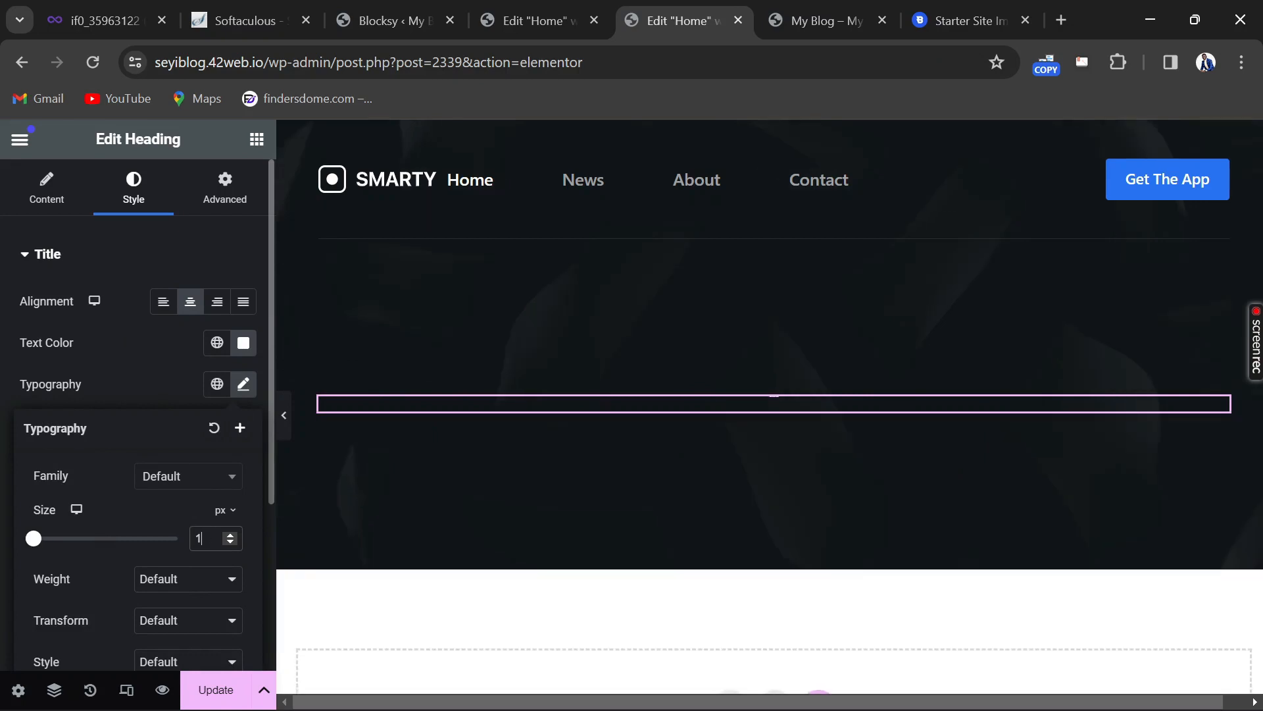
pyautogui.write('80')
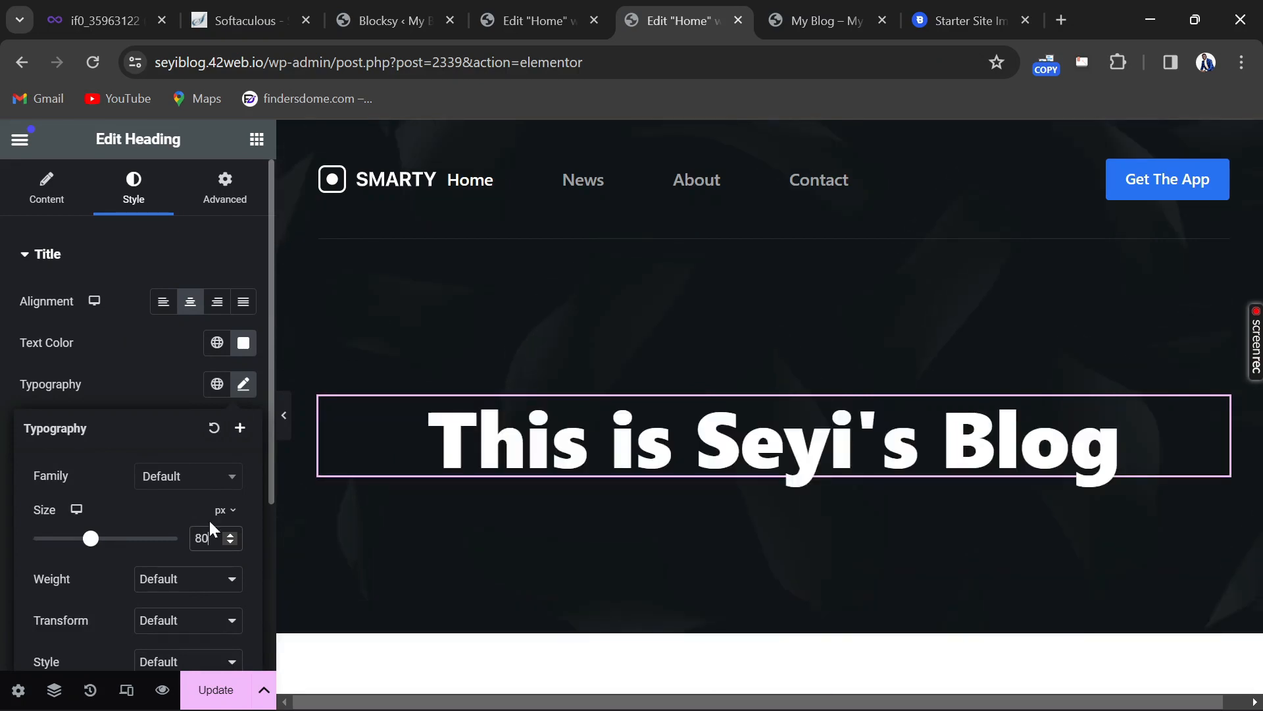
# Set the heading's font family to Open Sans and its weight to 500 (Medium)
pyautogui.click(179, 485)
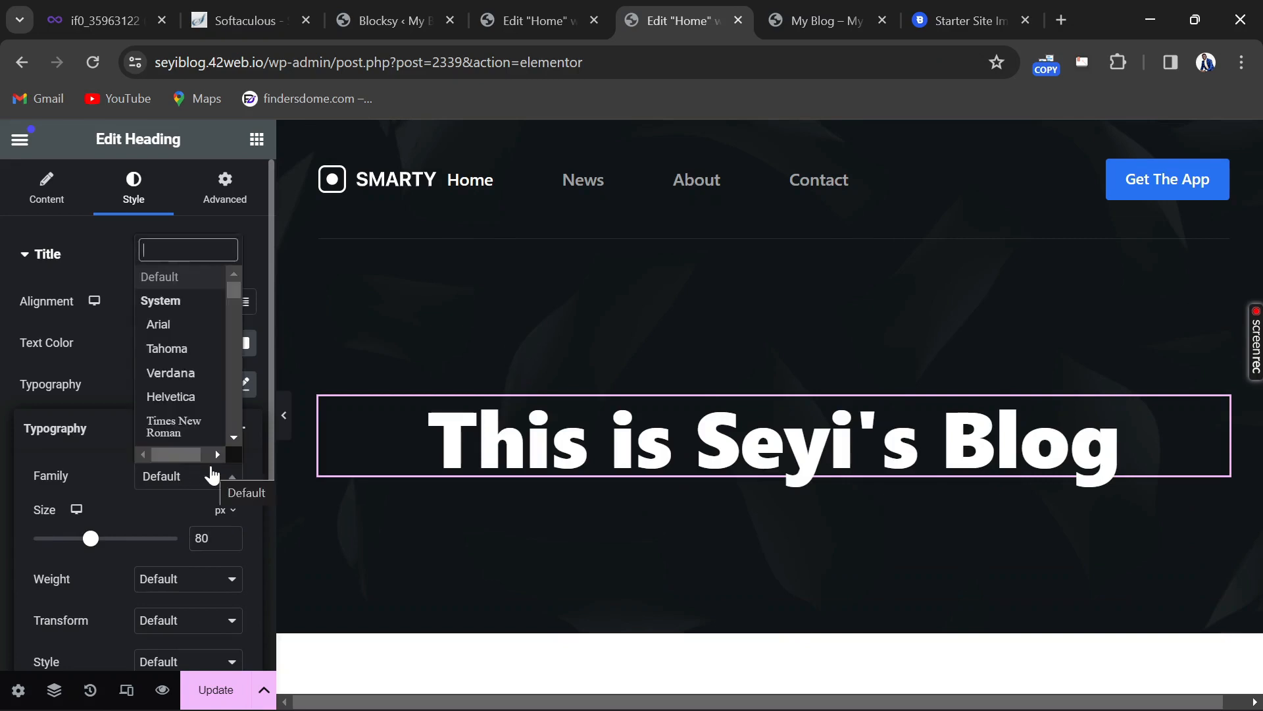
pyautogui.write('open')
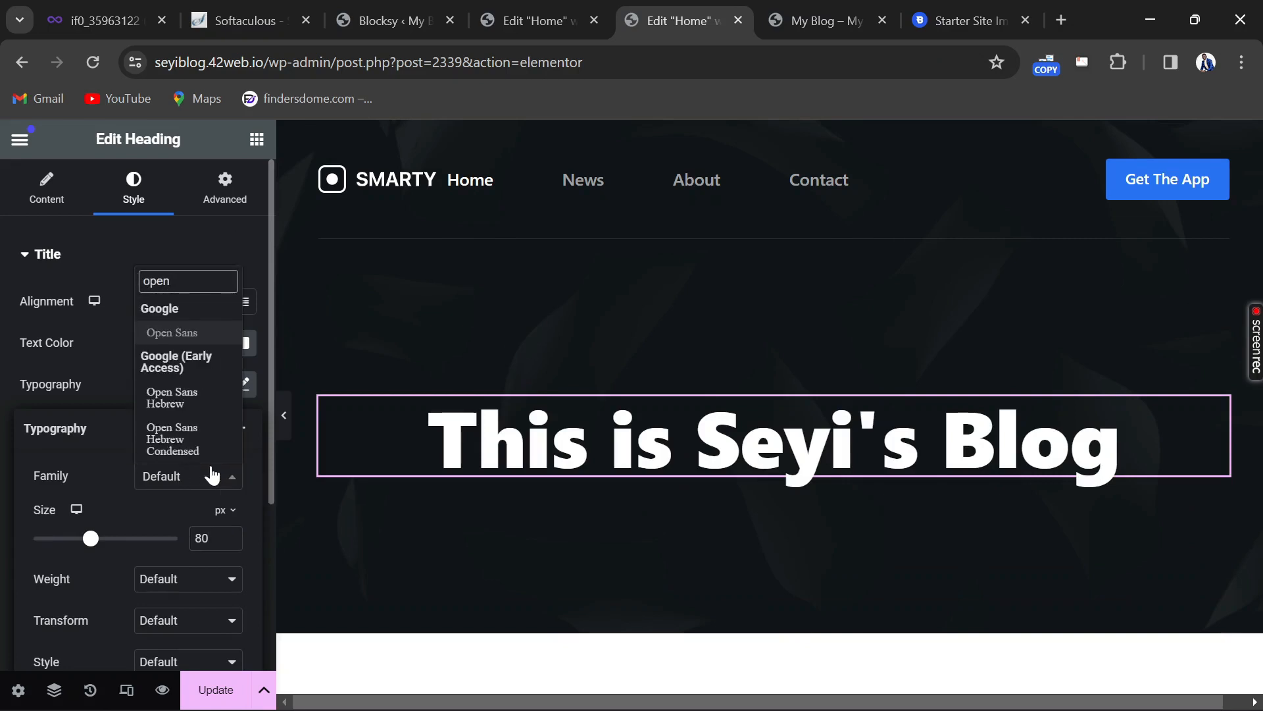
pyautogui.click(153, 333)
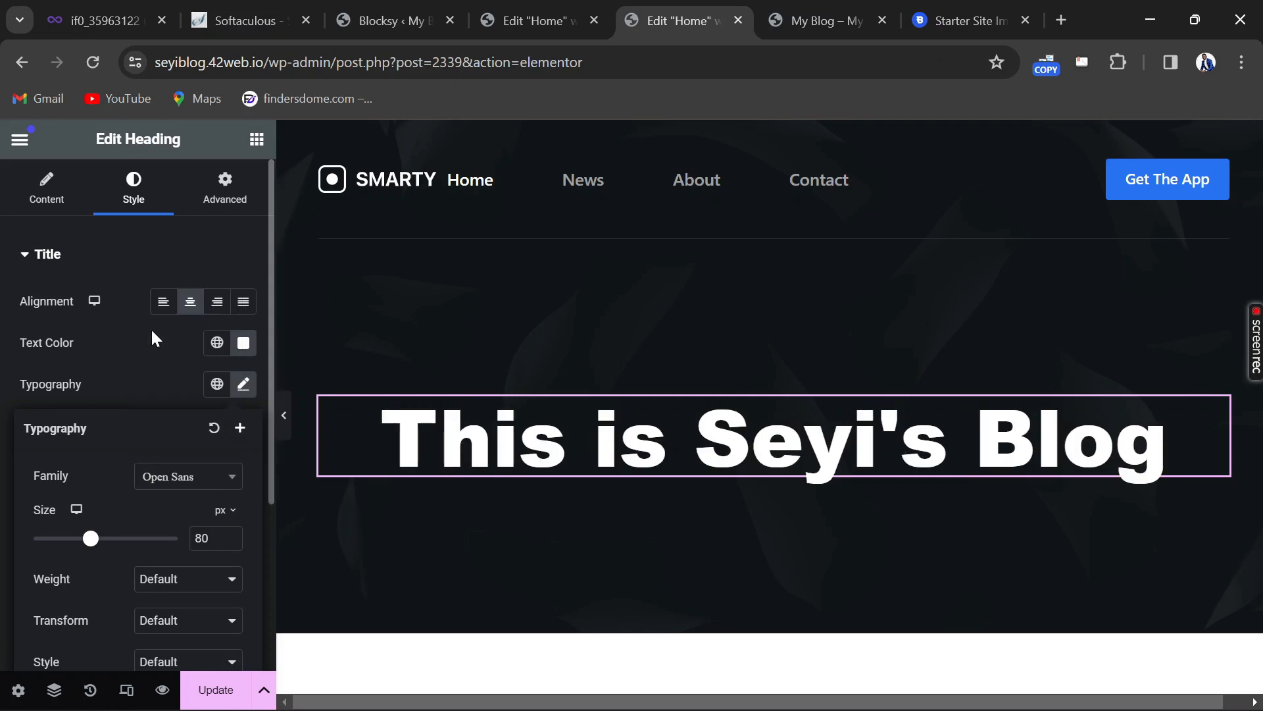
pyautogui.click(190, 588)
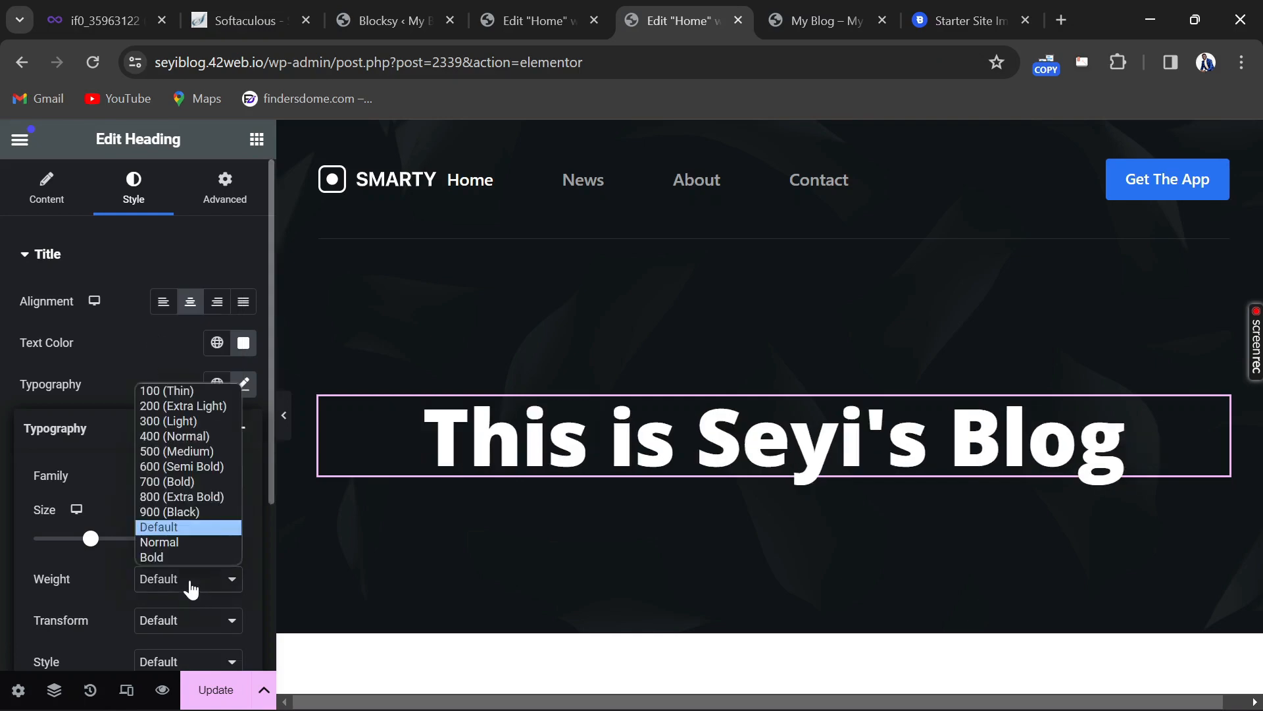
pyautogui.click(175, 454)
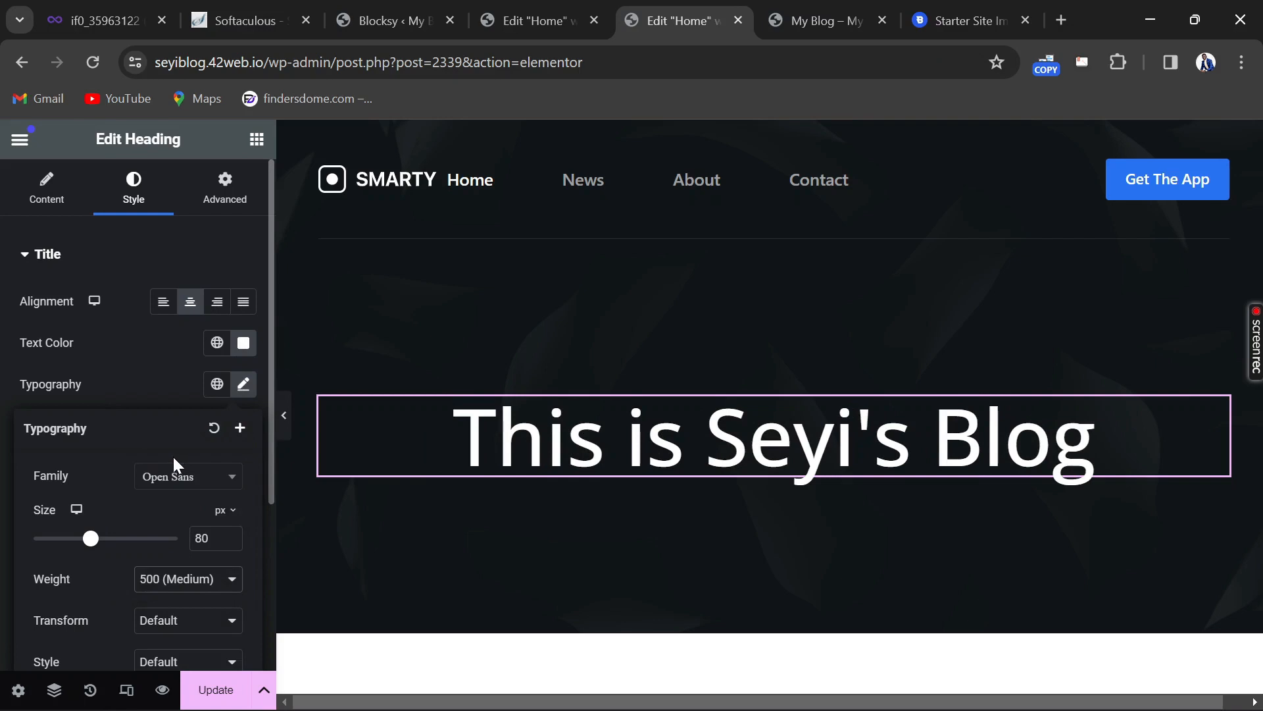
# Add a Text Editor widget directly below the heading in the dark container
pyautogui.click(50, 201)
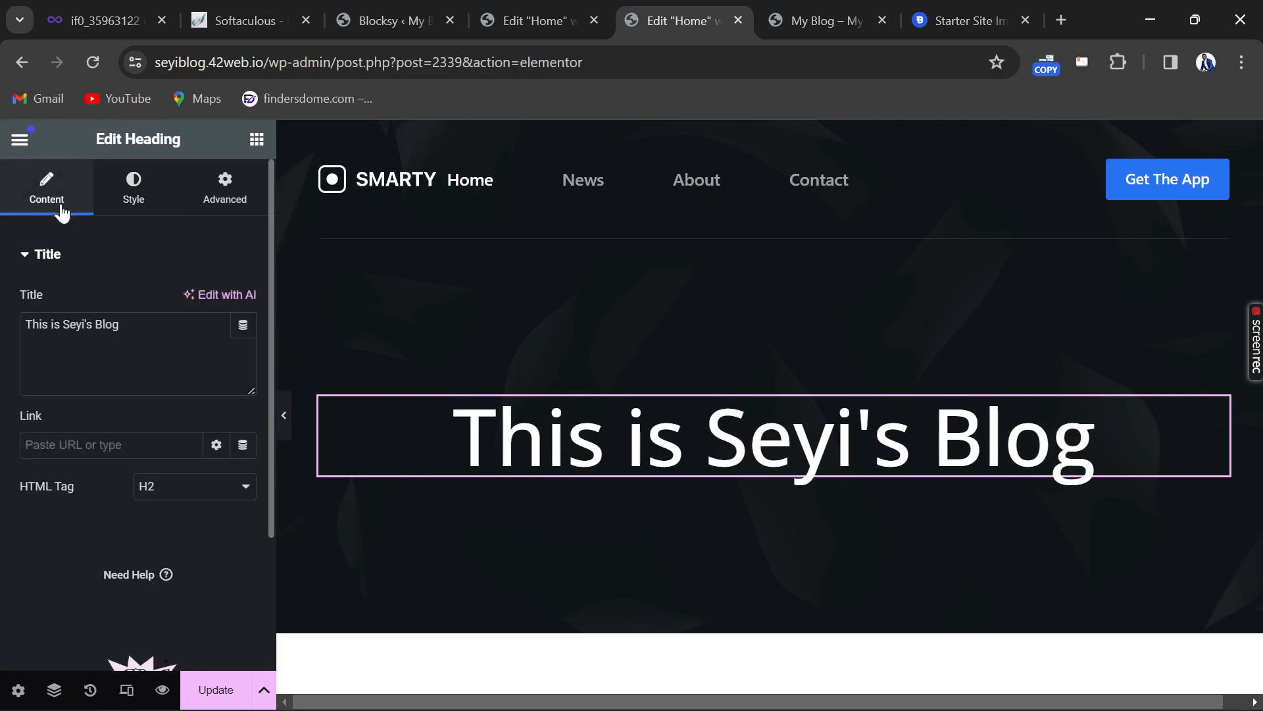
pyautogui.click(250, 150)
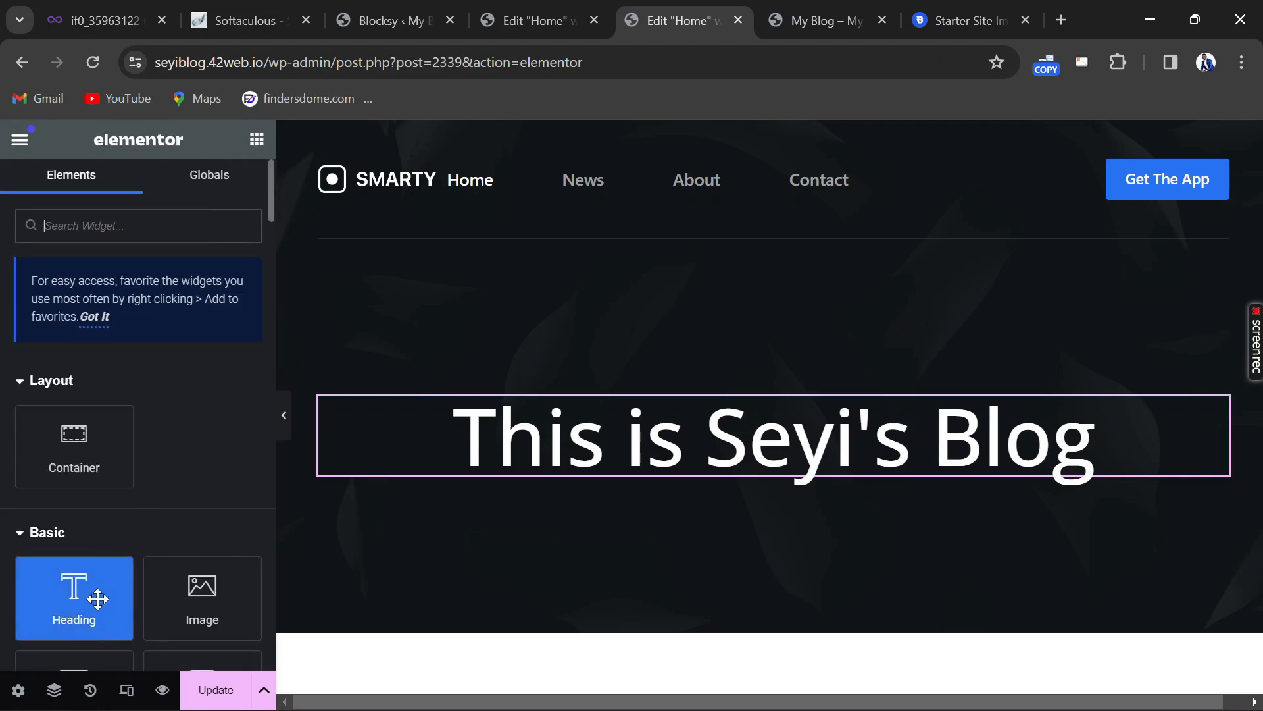
pyautogui.moveTo(79, 562); pyautogui.dragTo(713, 490)
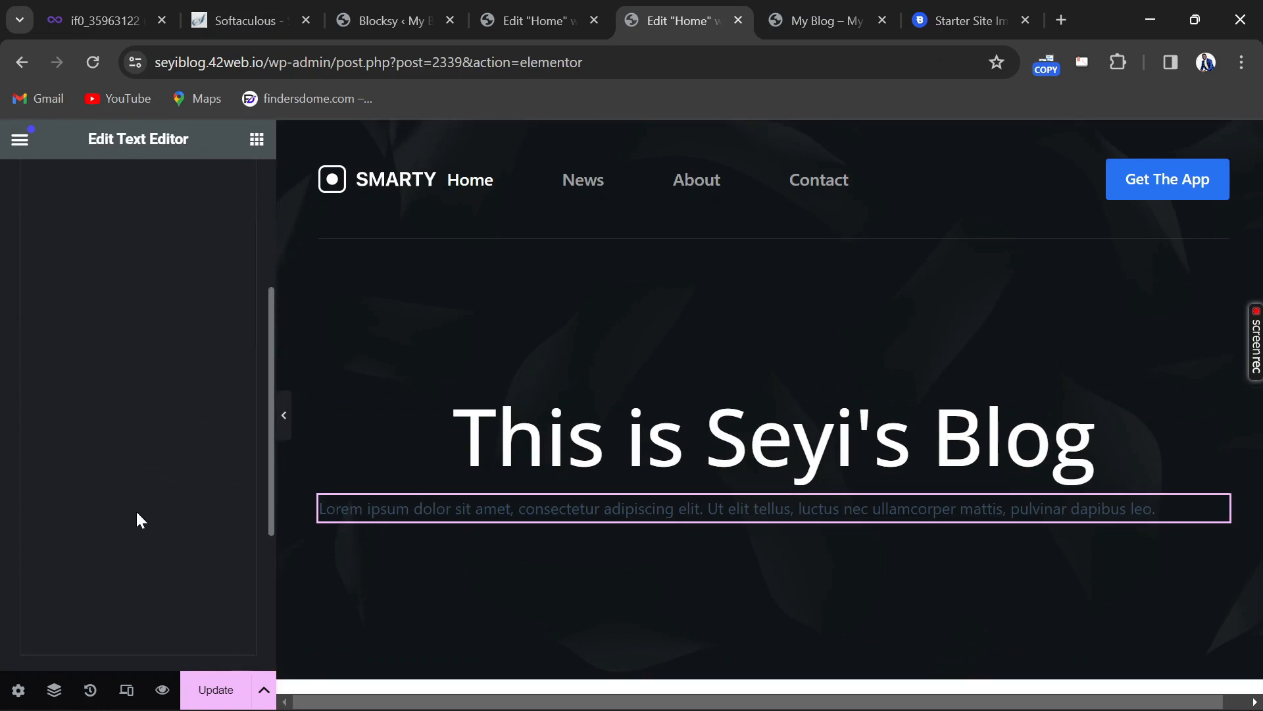
# Replace the Text Editor widget's placeholder paragraph with "Here we discuss anything related to technology"
pyautogui.scroll(-4, 135, 519)
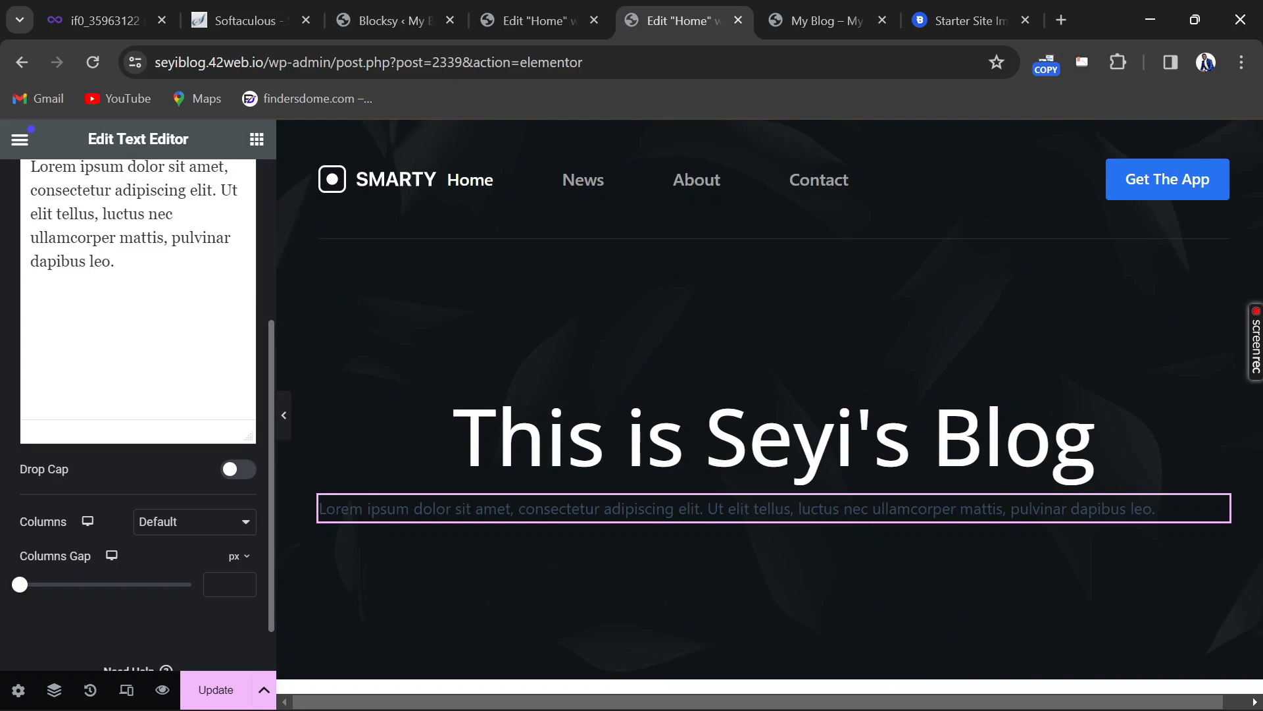
pyautogui.hotkey('ctrl', 'a')
pyautogui.scroll(2, 223, 482)
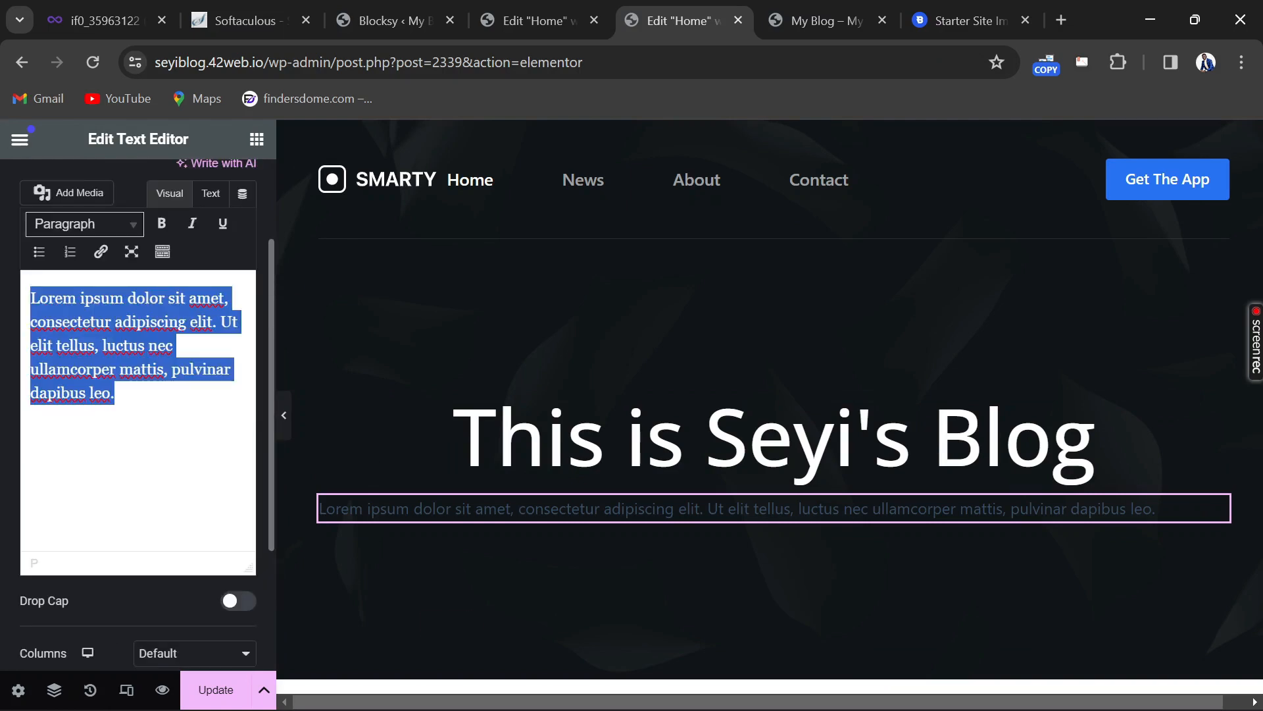
pyautogui.write('Her')
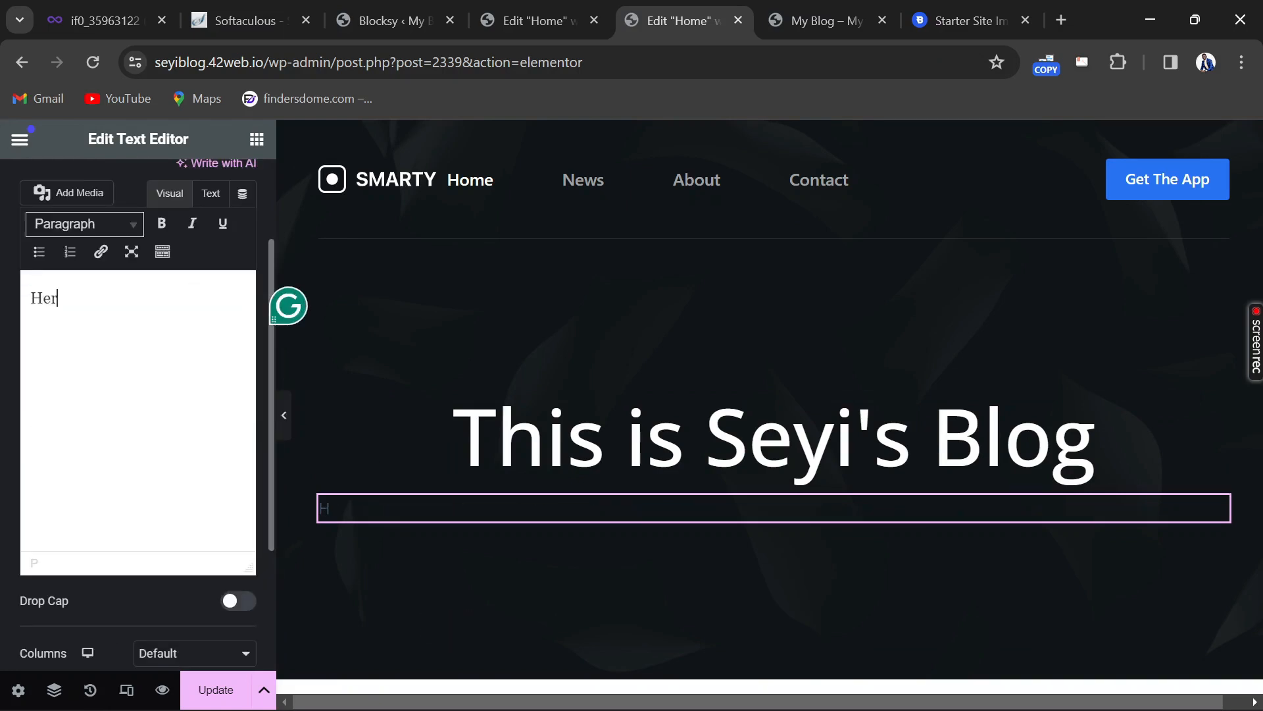
pyautogui.write('e we discuss a')
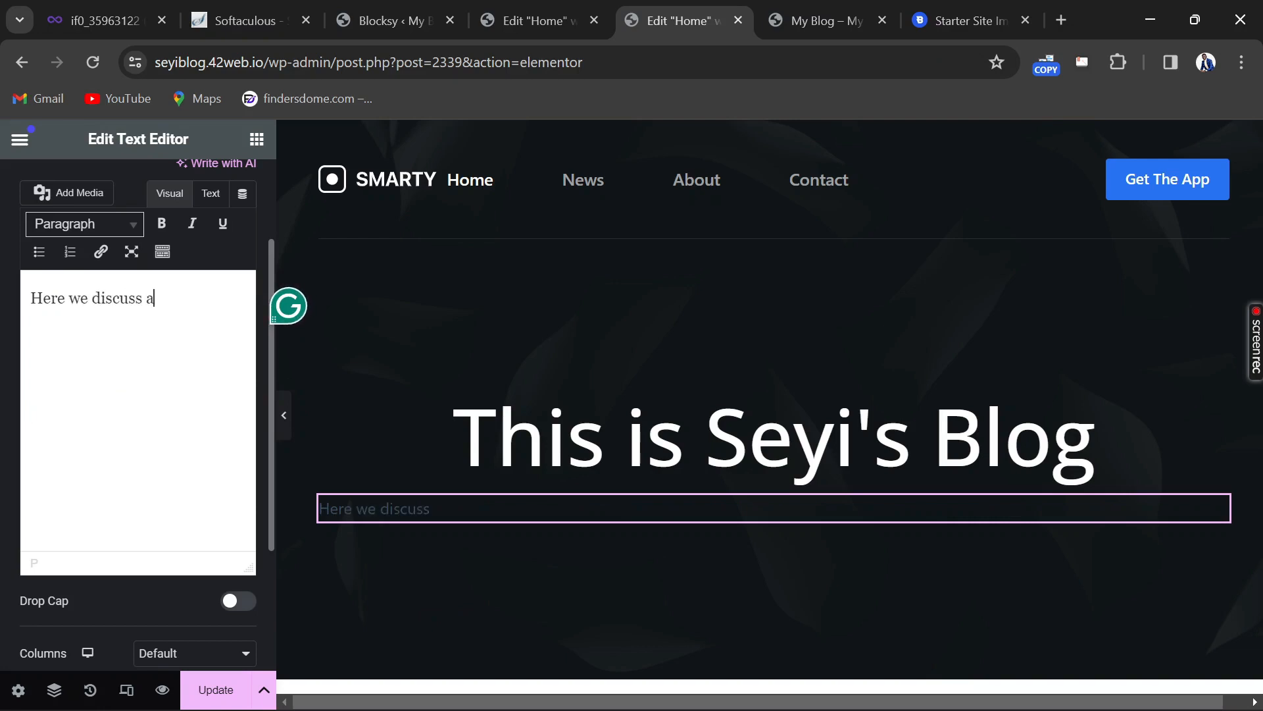
pyautogui.write('nything rela')
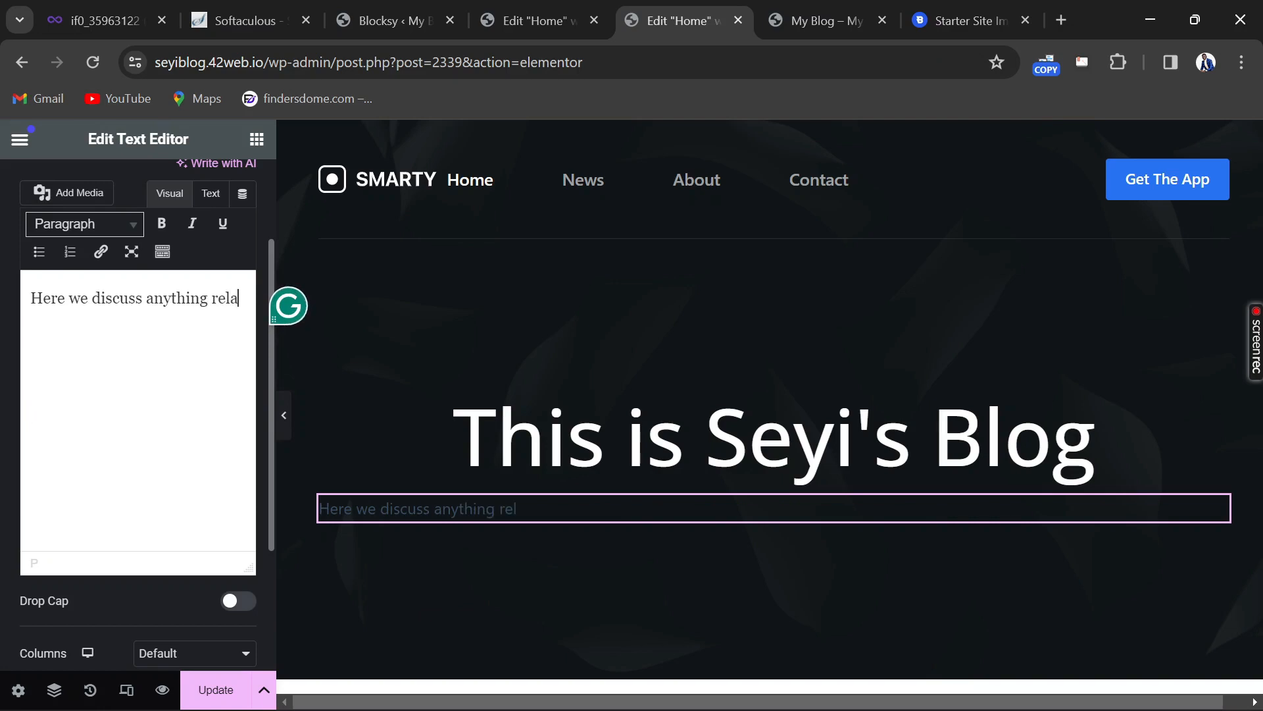
pyautogui.write('ted')
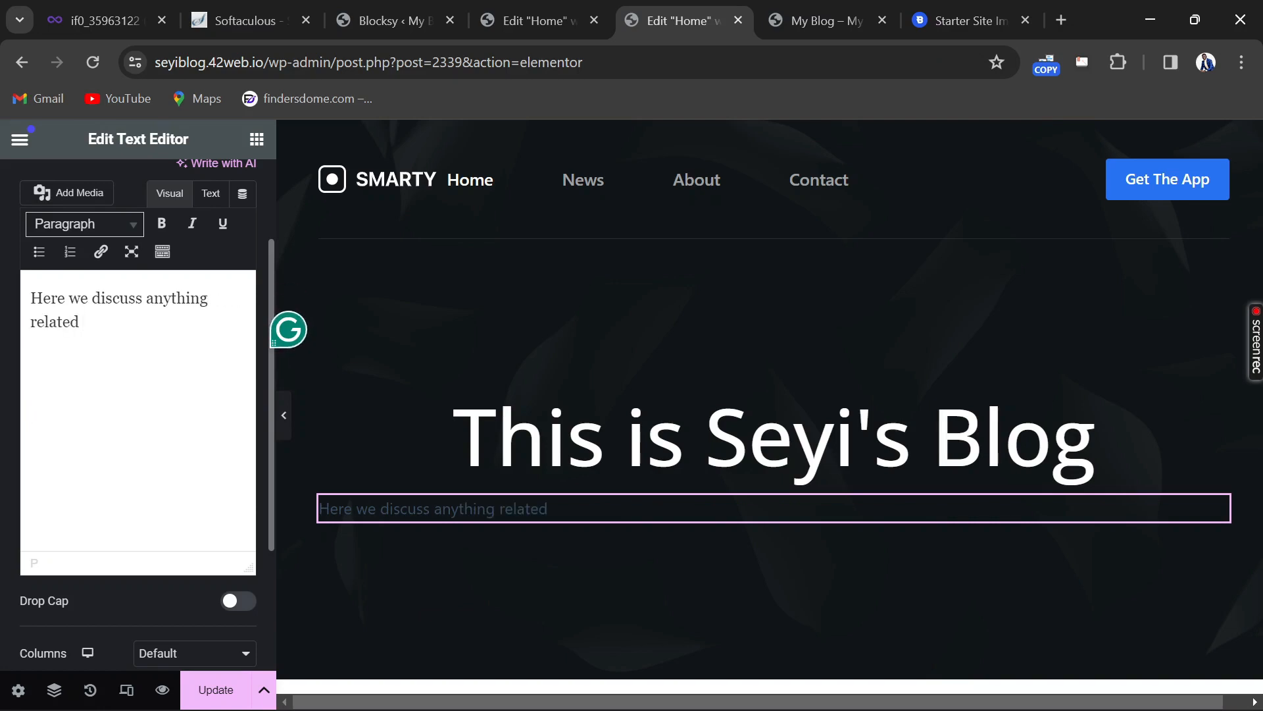
pyautogui.write(' to technol')
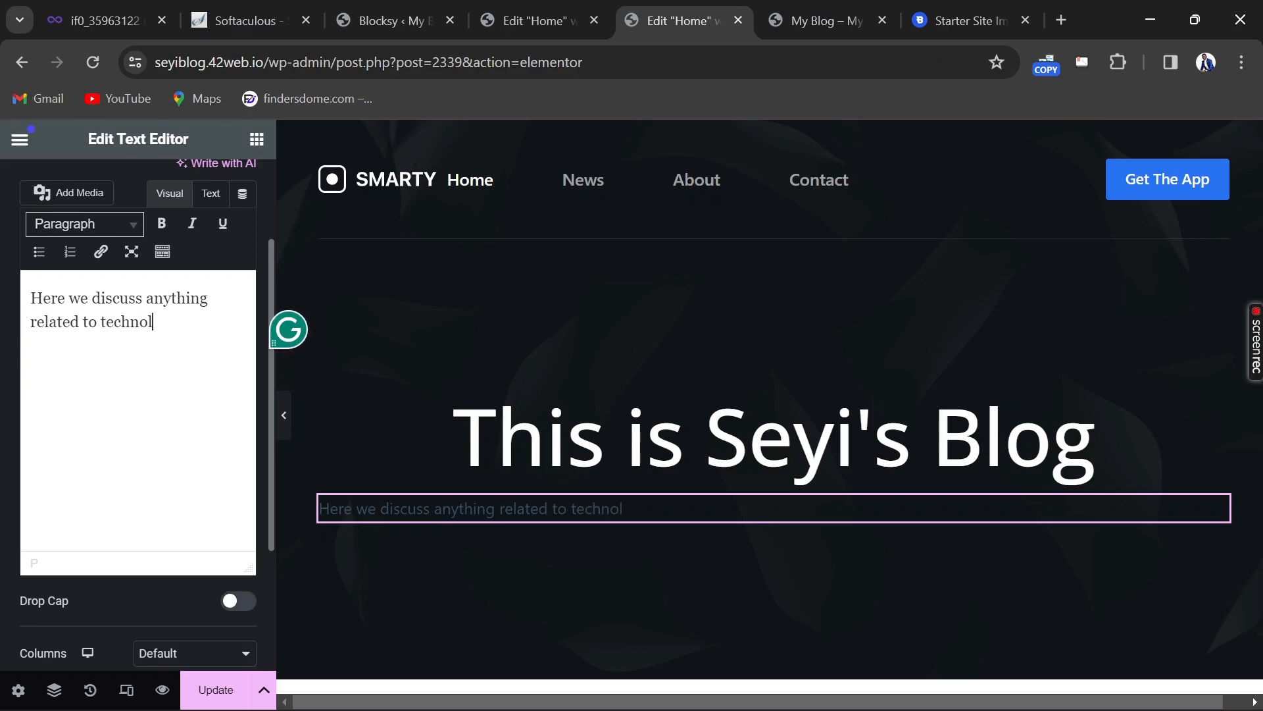
pyautogui.write('ogy')
# Center the text below the heading and set its text color to white
pyautogui.scroll(2, 222, 217)
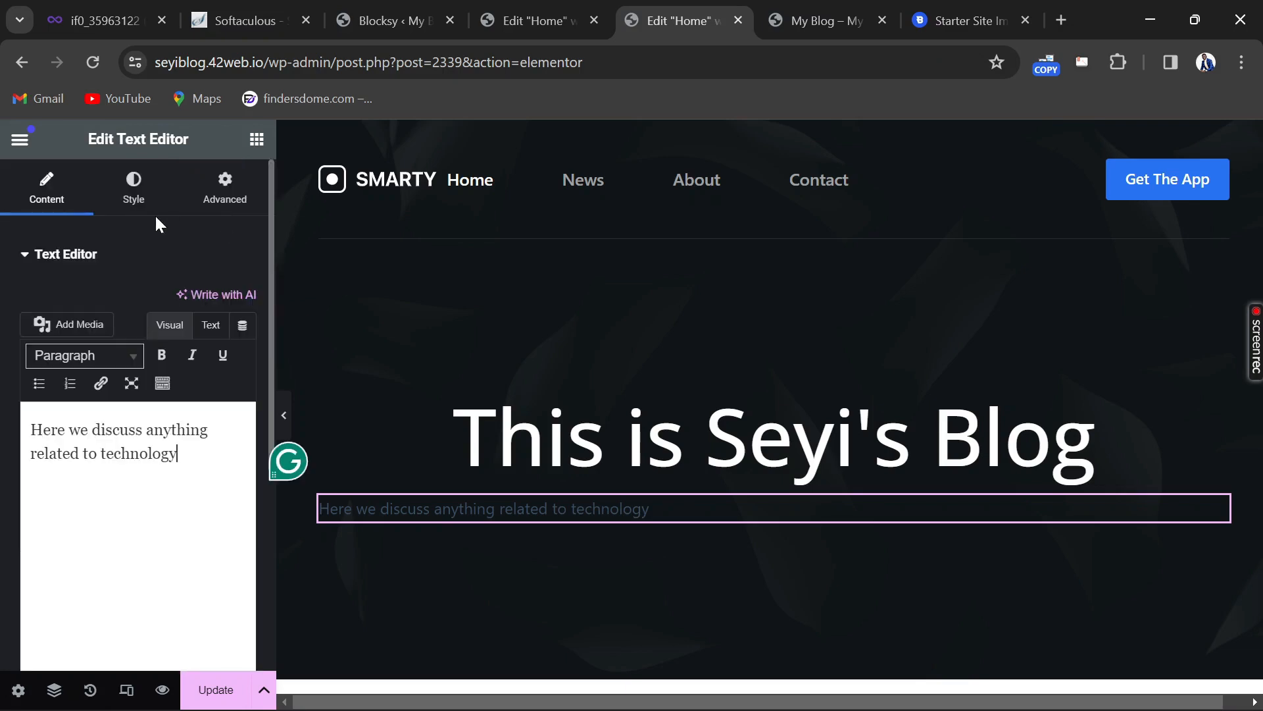
pyautogui.click(133, 188)
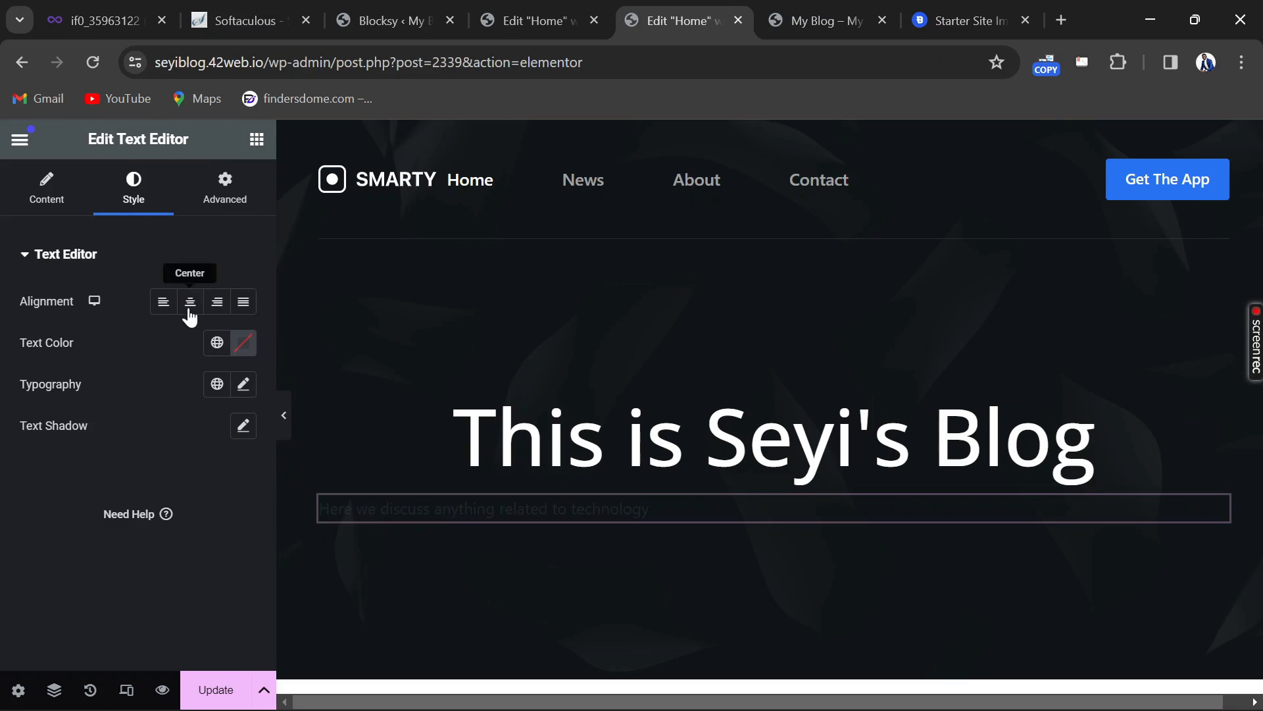
pyautogui.click(190, 302)
pyautogui.click(243, 342)
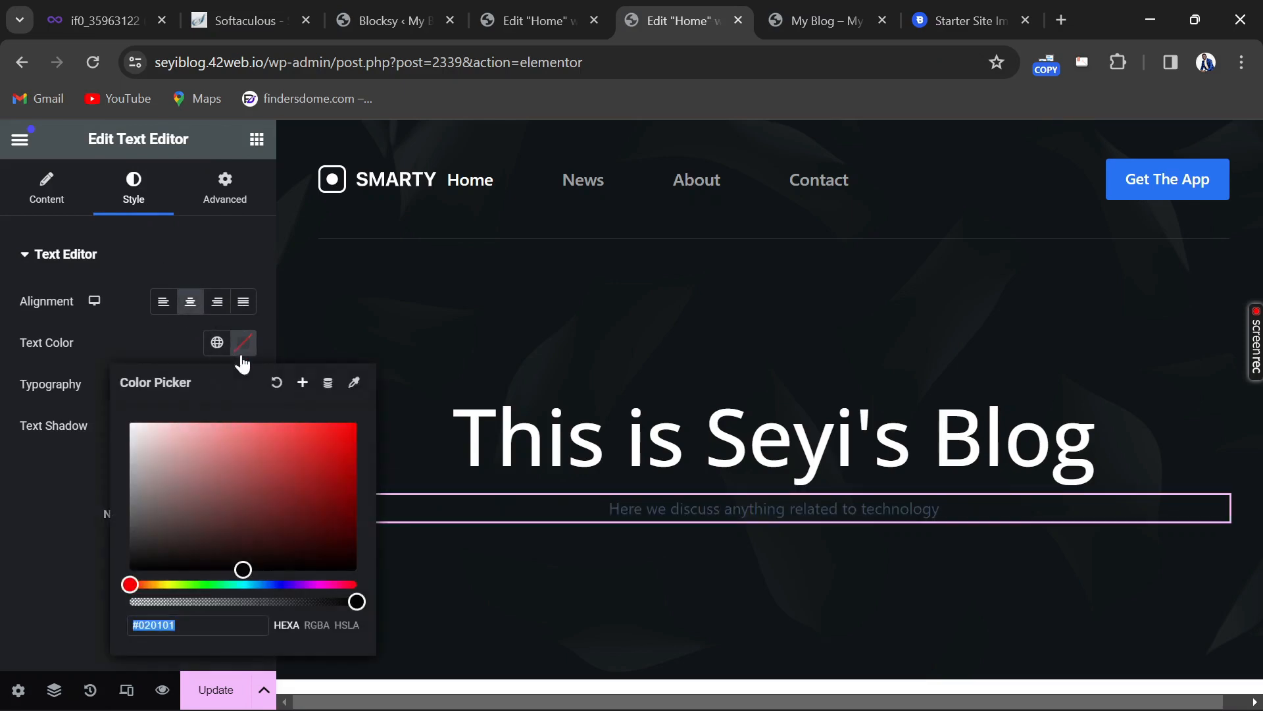
pyautogui.moveTo(148, 447); pyautogui.dragTo(103, 396)
pyautogui.click(158, 341)
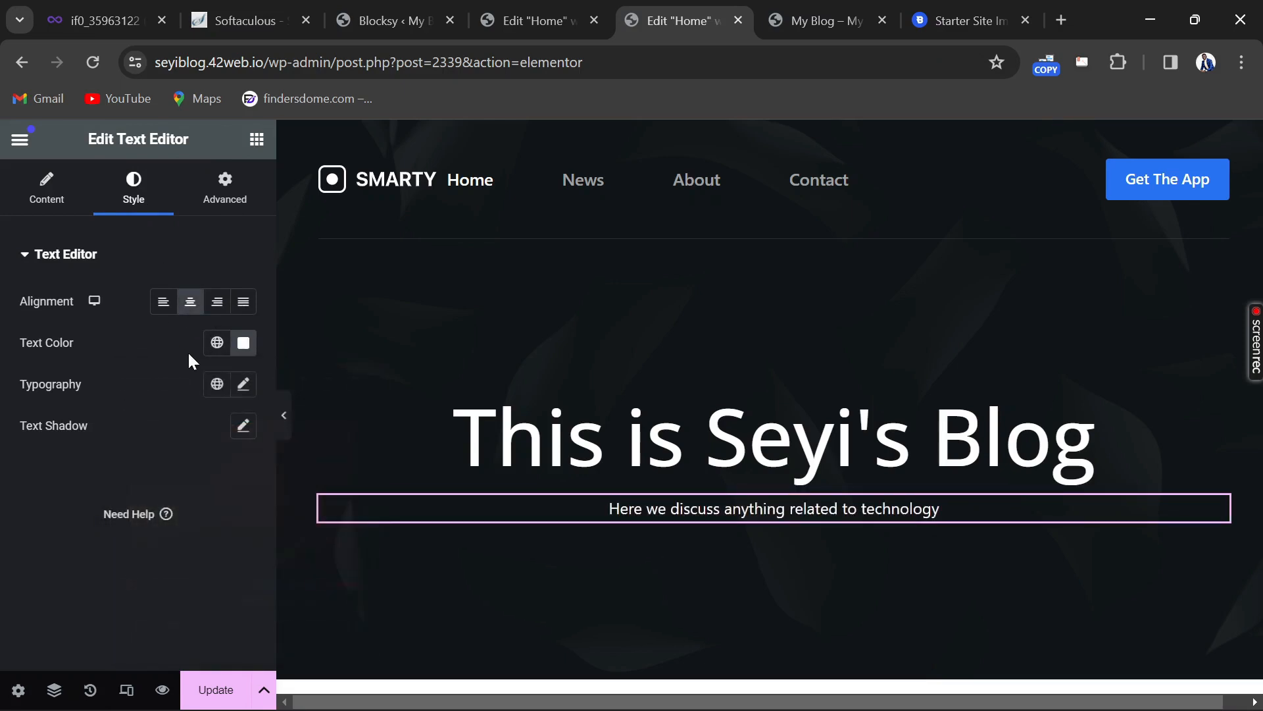
# Set the centered text's typography size to 25 px after trying 50 px and 30 px
pyautogui.click(242, 384)
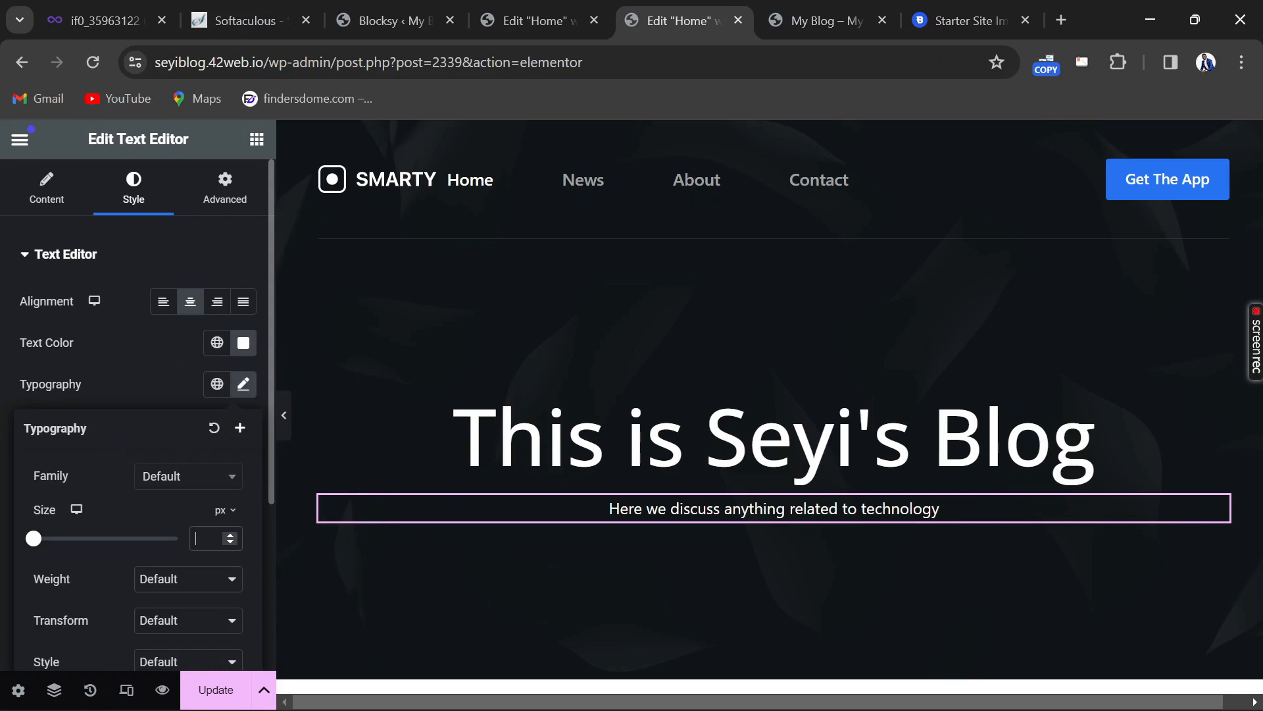
pyautogui.write('50')
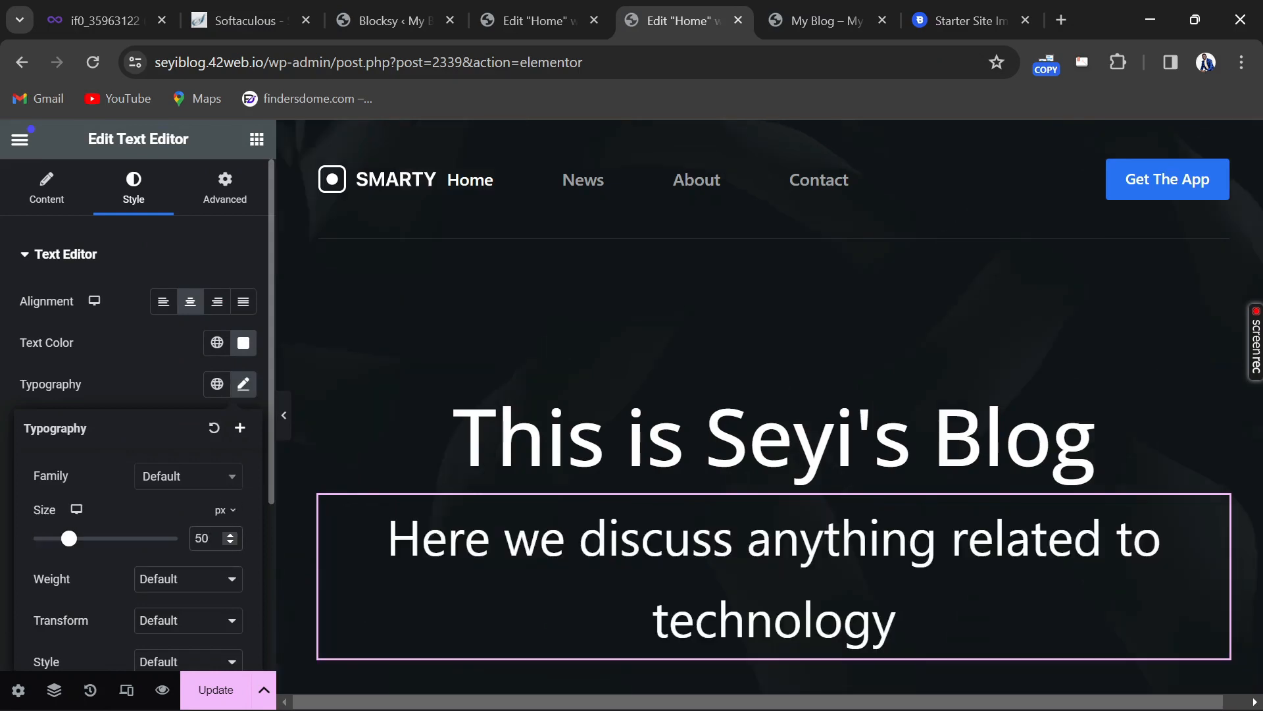
pyautogui.press('BackSpace')
pyautogui.press('BackSpace')
pyautogui.write('30')
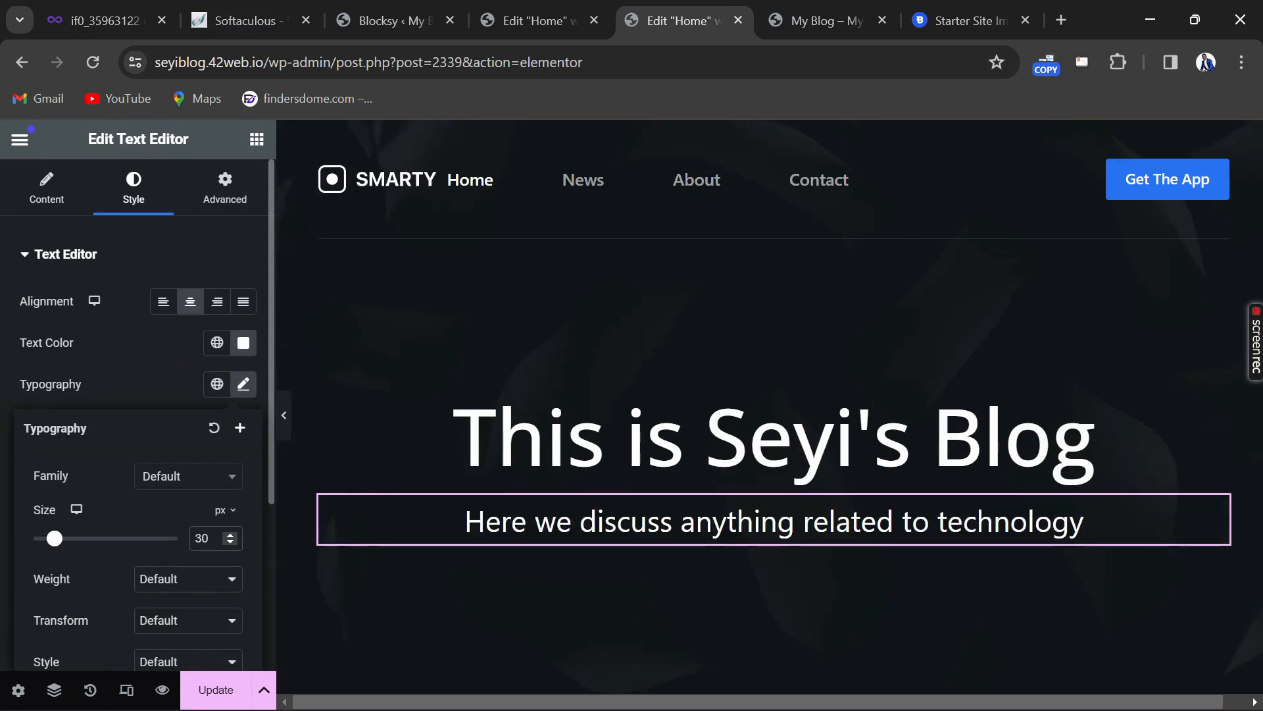
pyautogui.press('BackSpace')
pyautogui.press('BackSpace')
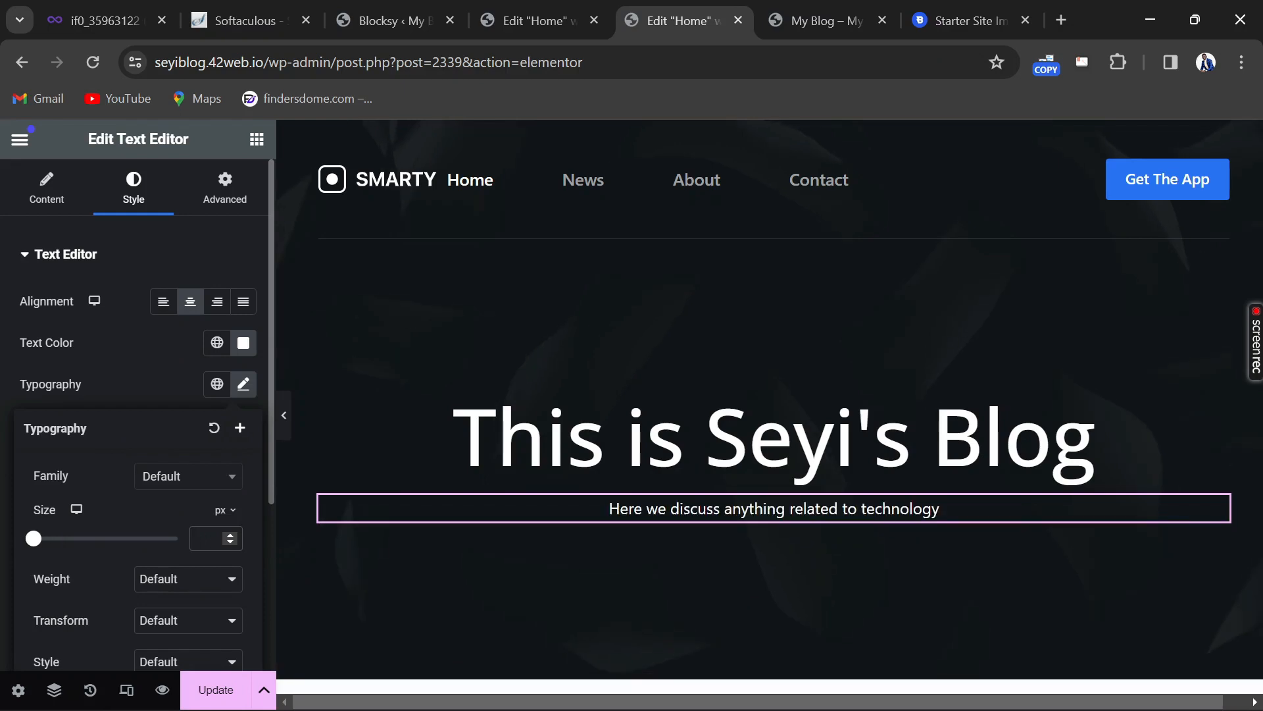
pyautogui.write('25')
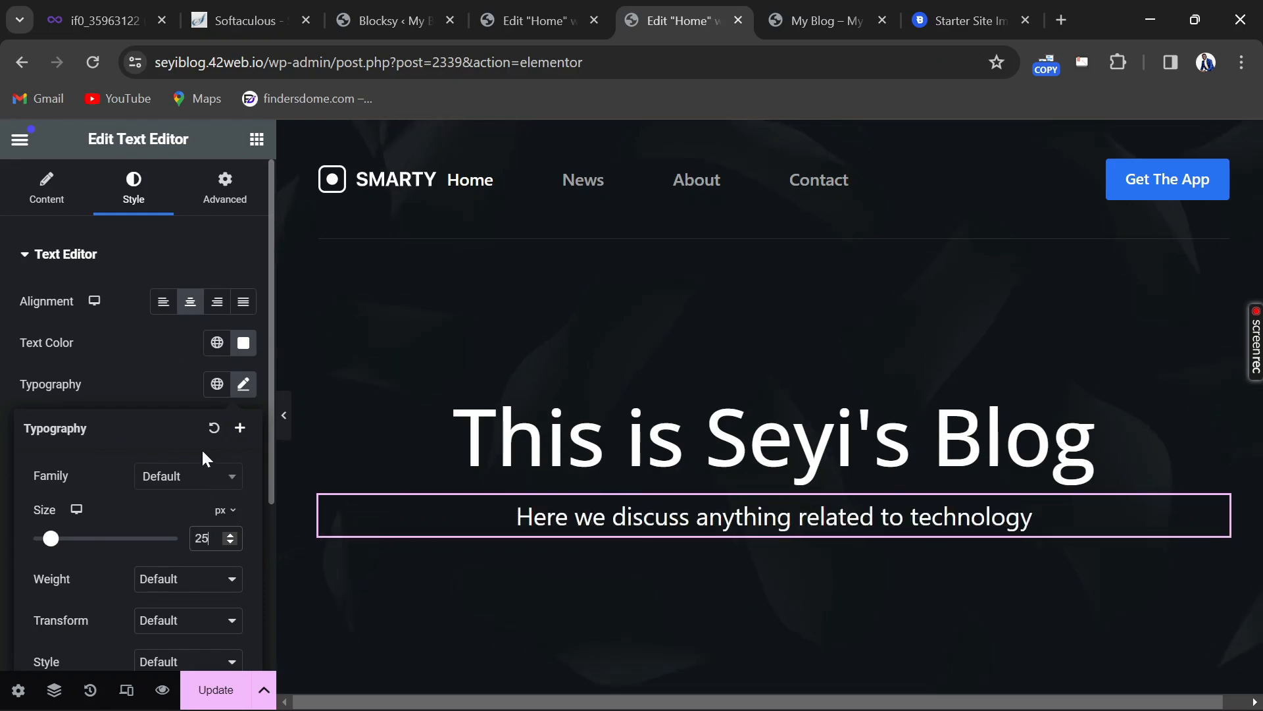
# Set the text's font family to Open Sans and its size to 22 px
pyautogui.click(199, 482)
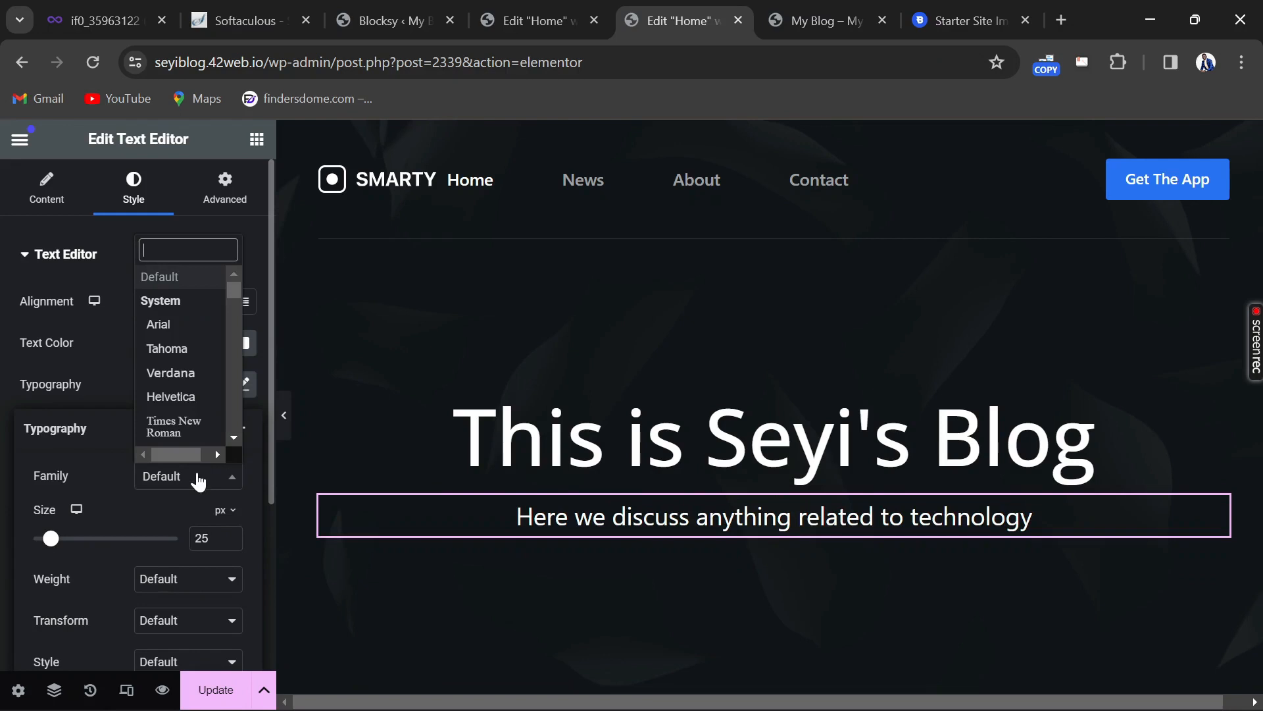
pyautogui.write('open')
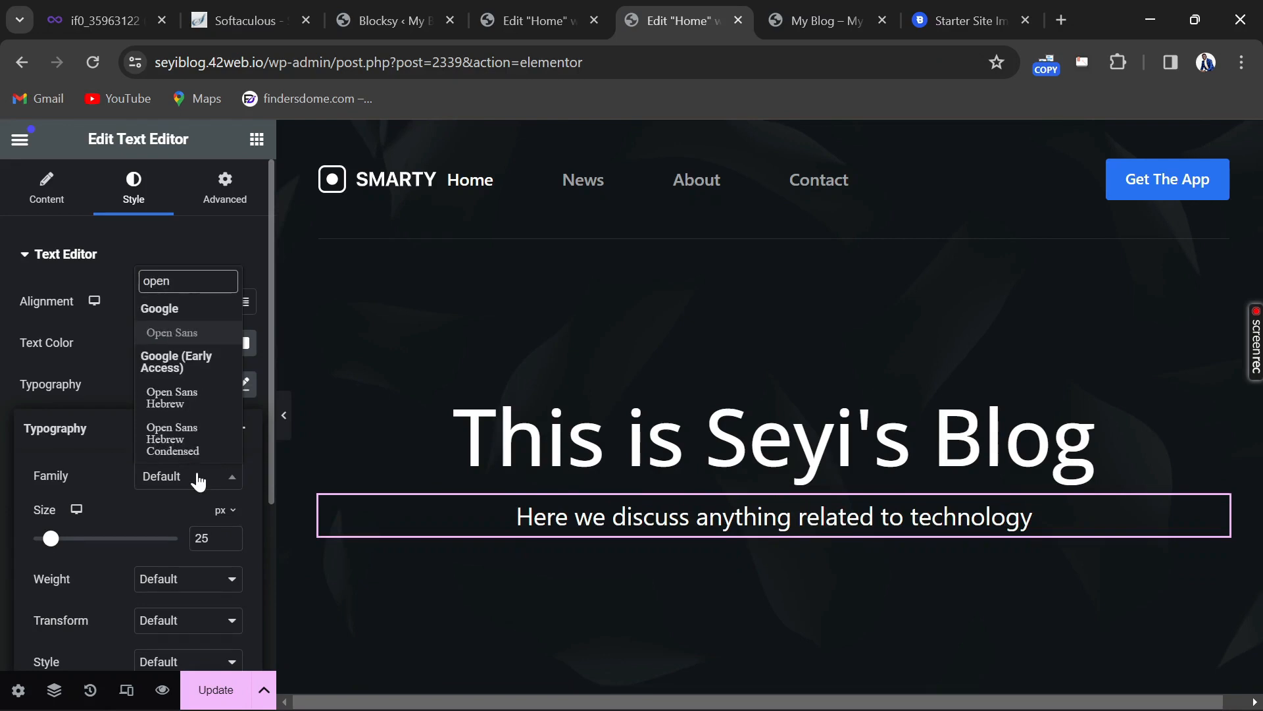
pyautogui.click(188, 337)
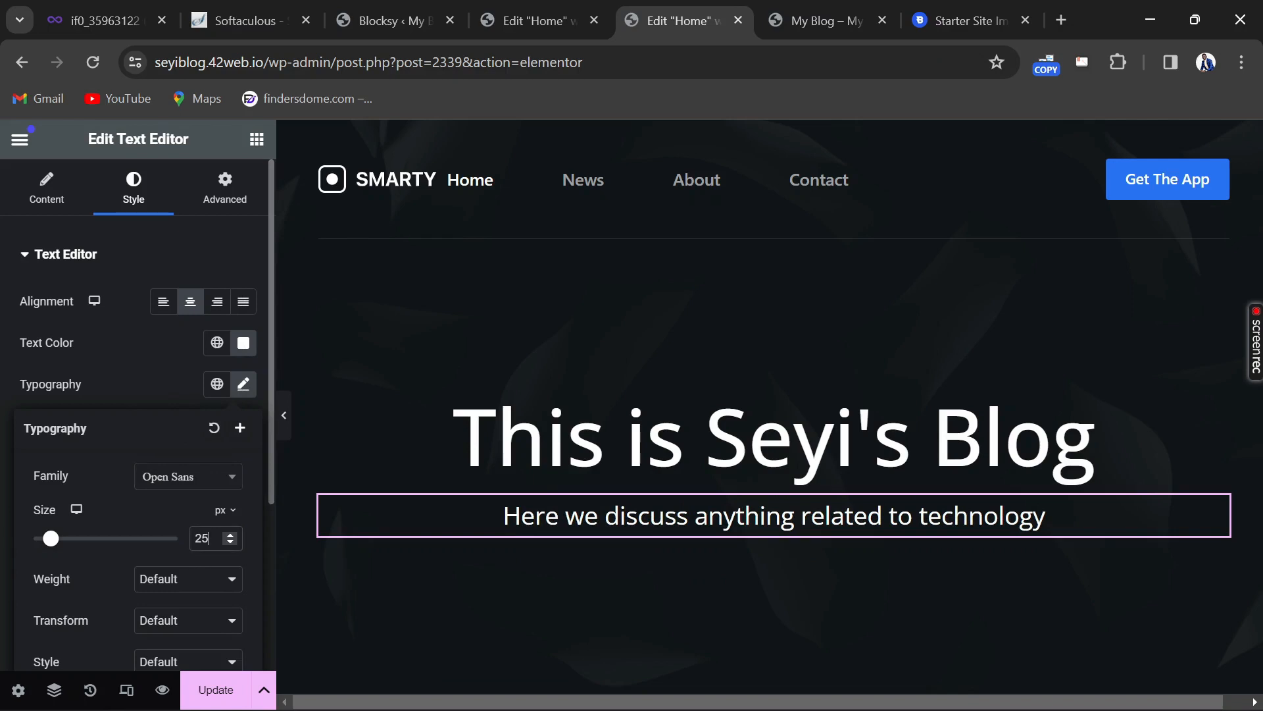
pyautogui.press('BackSpace')
pyautogui.write('2')
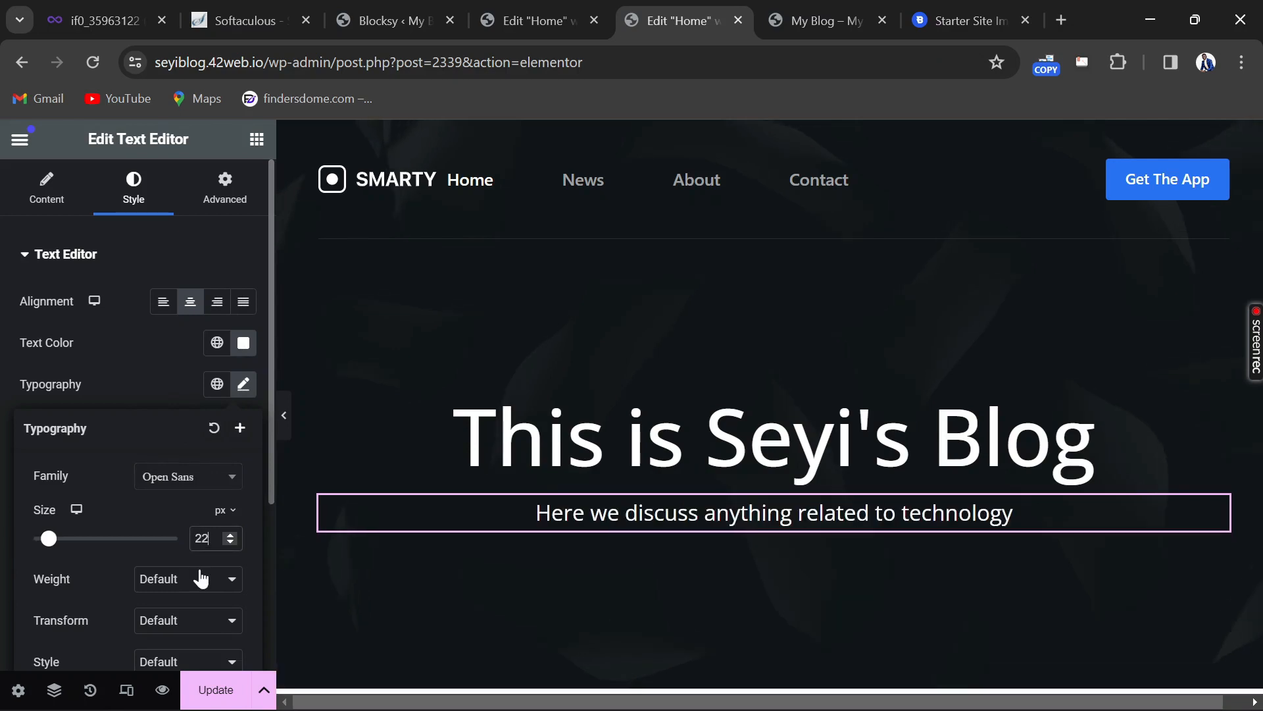
# Add a period at the end of the sentence in the Text Editor widget
pyautogui.click(46, 187)
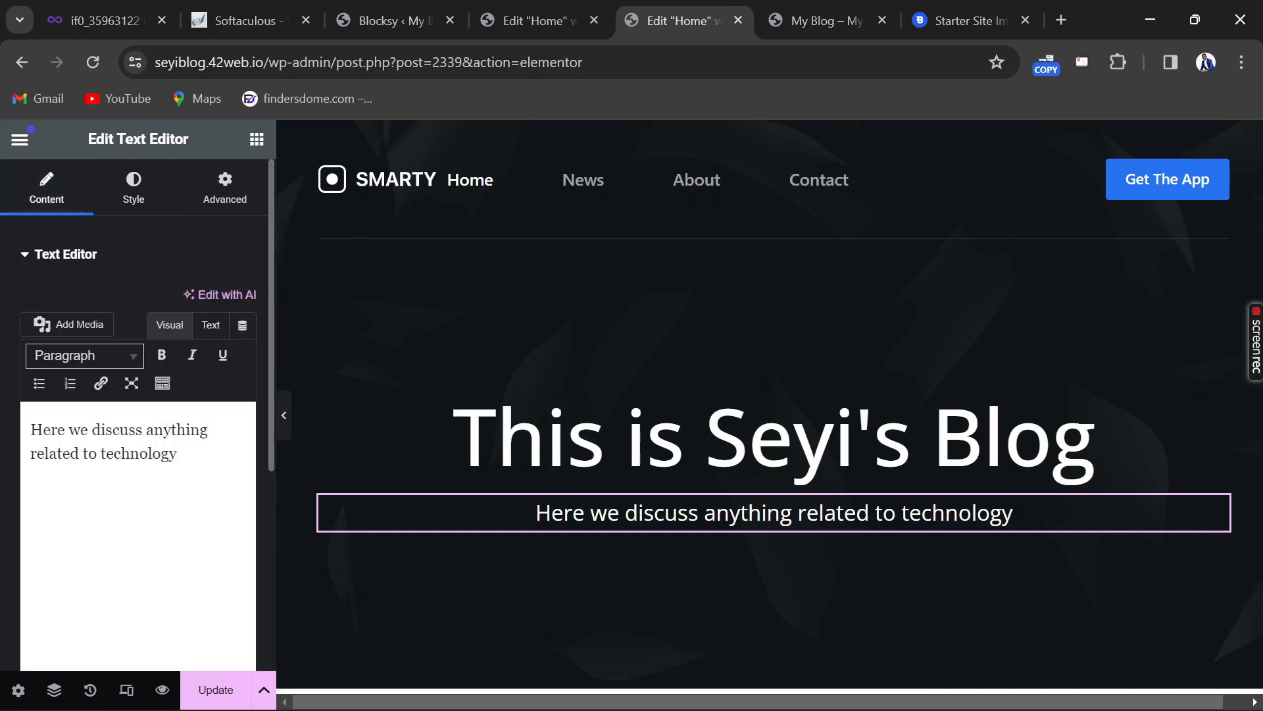
pyautogui.write('.')
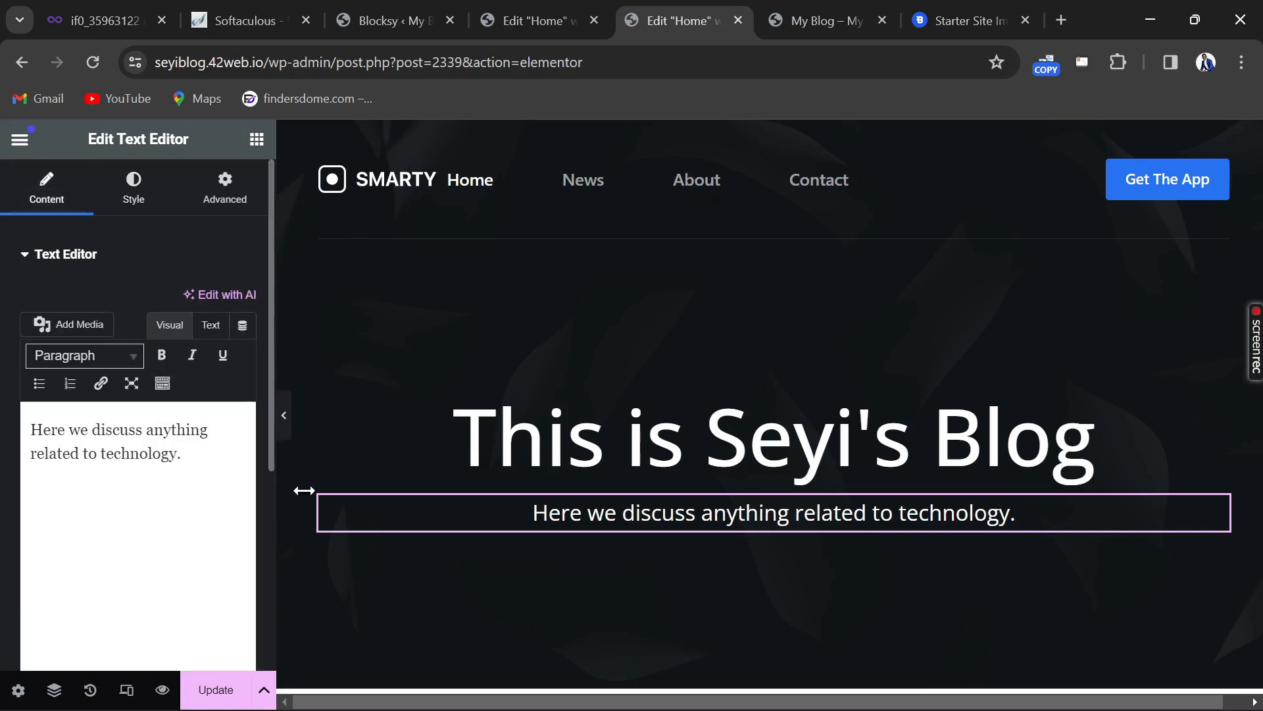
pyautogui.scroll(-4, 796, 521)
pyautogui.scroll(4, 796, 521)
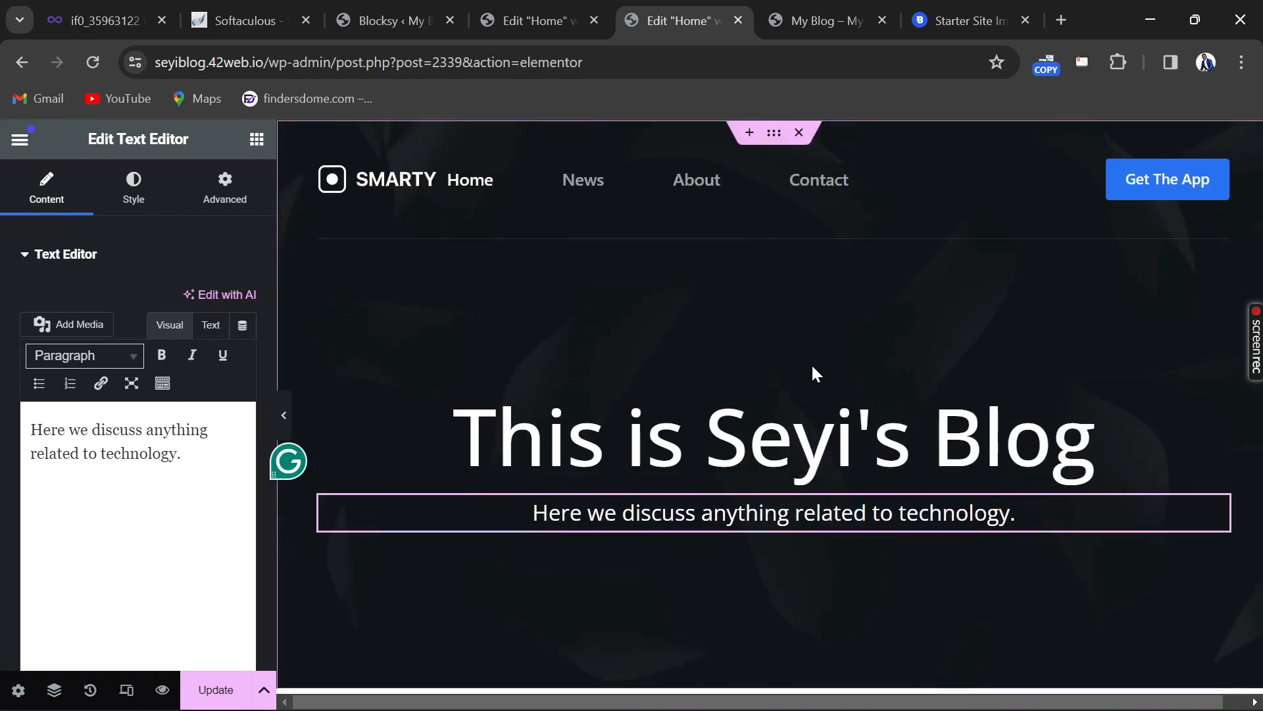
# Open the template library from the empty section below the hero and look through the available block categories
pyautogui.scroll(-4, 812, 375)
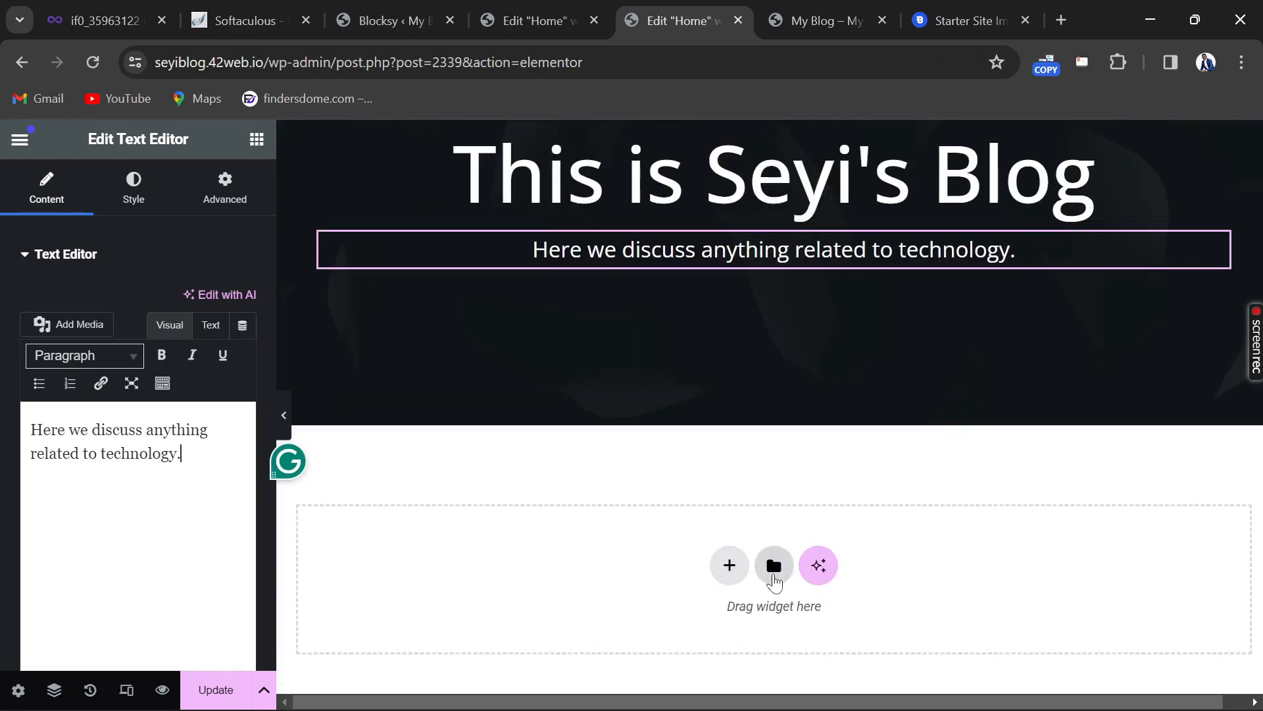
pyautogui.click(773, 567)
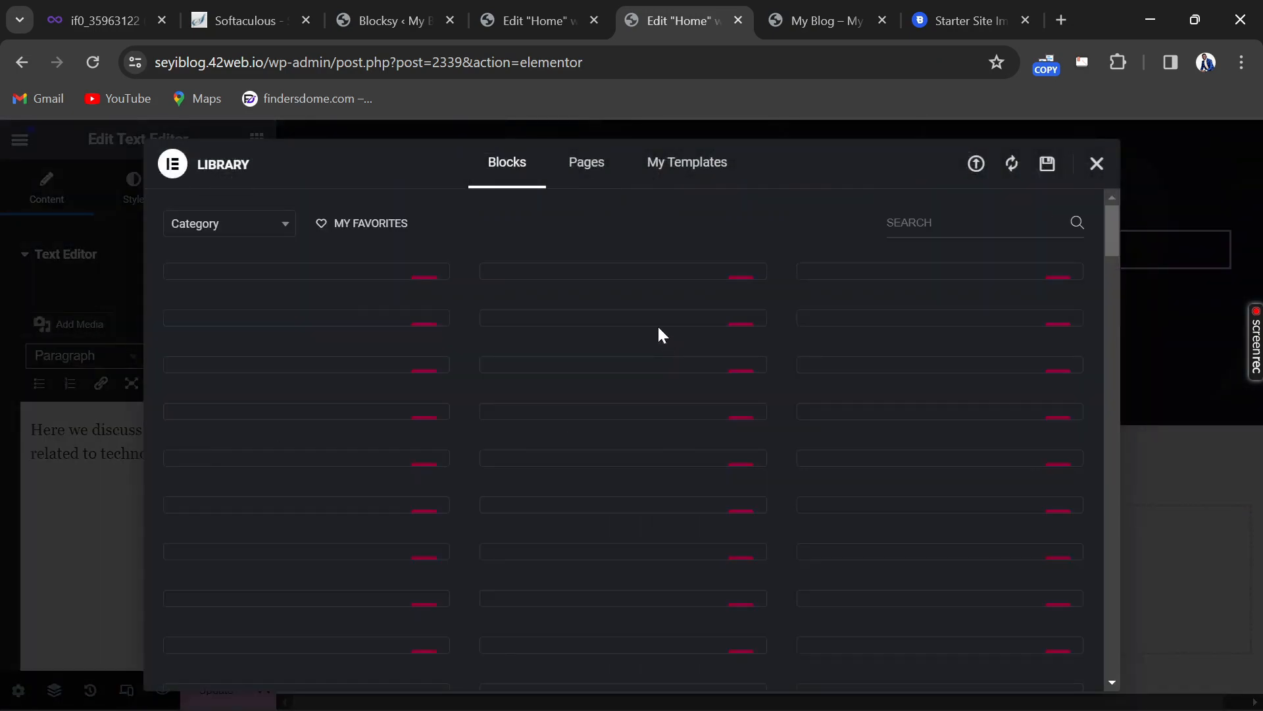
pyautogui.click(278, 233)
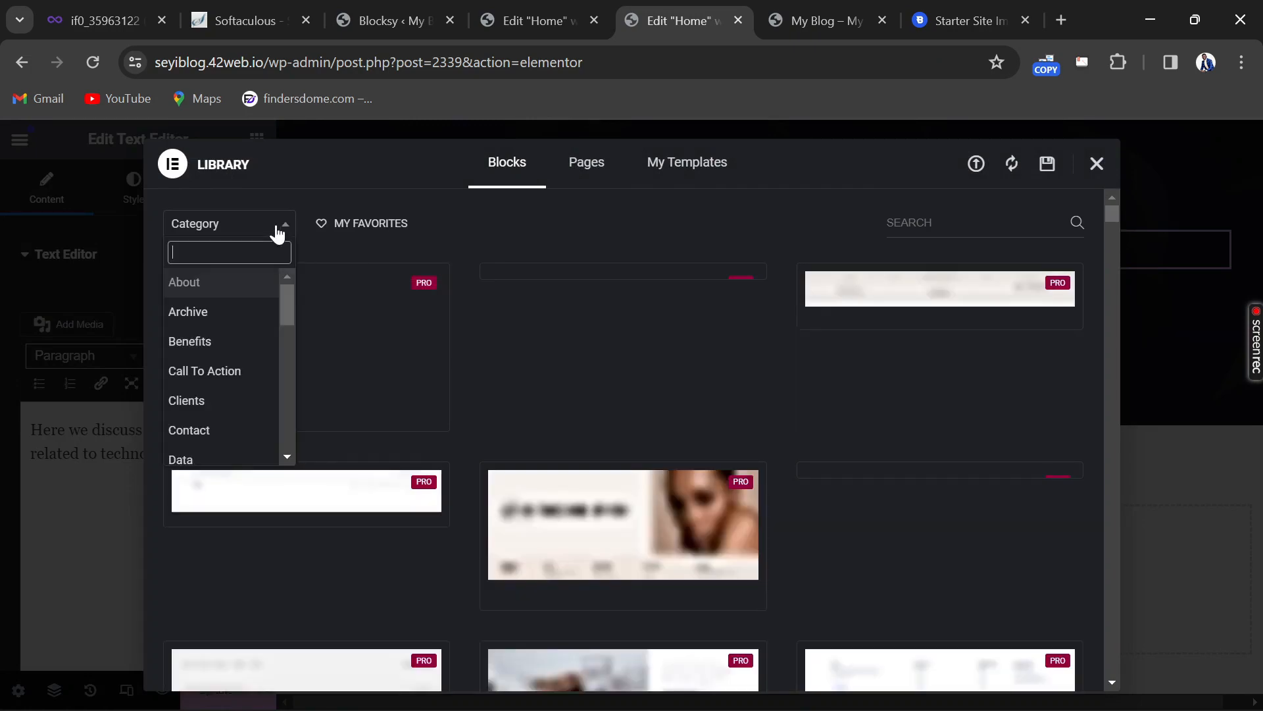
pyautogui.scroll(-5, 253, 353)
pyautogui.scroll(2, 254, 354)
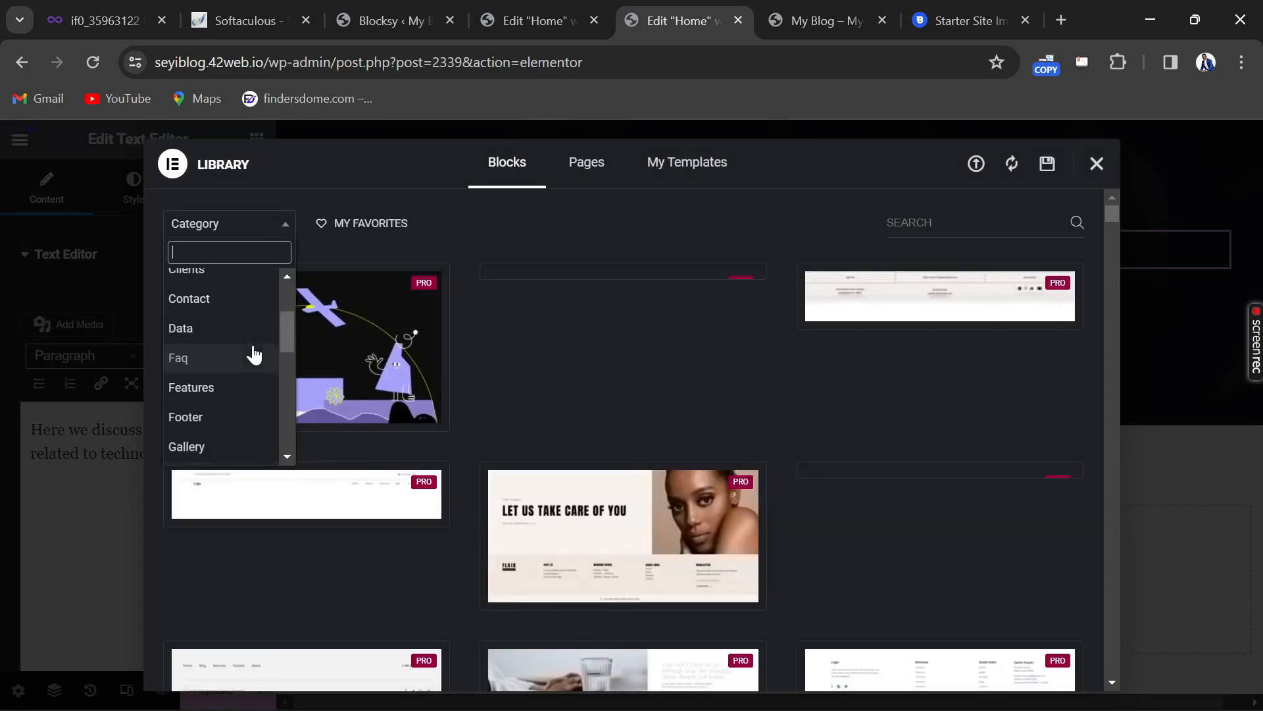
pyautogui.scroll(-8, 254, 354)
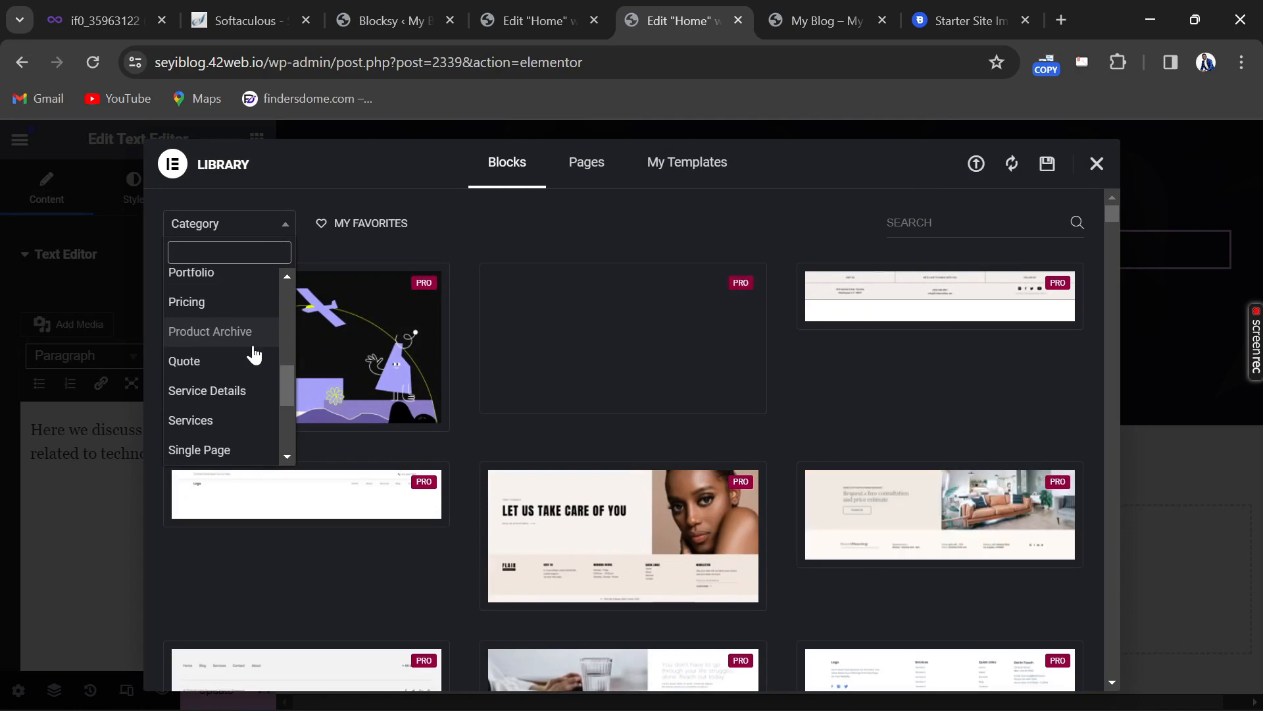
pyautogui.scroll(-2, 254, 355)
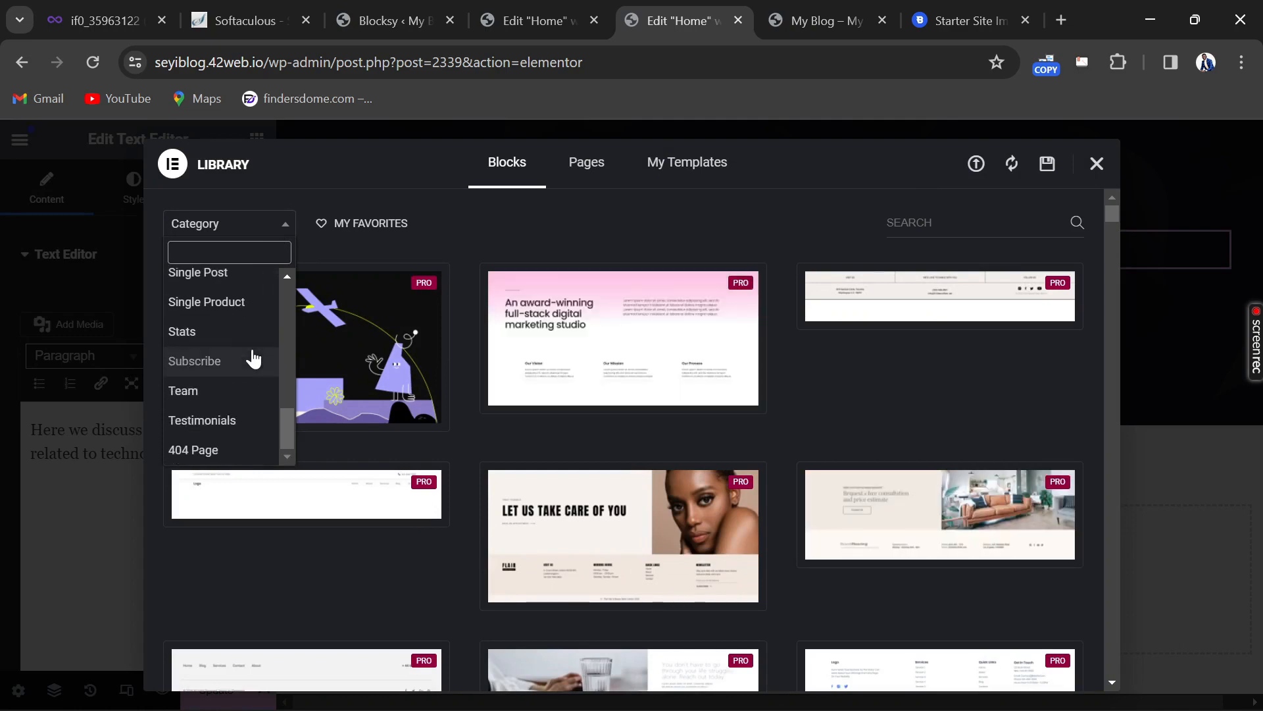
pyautogui.scroll(10, 254, 359)
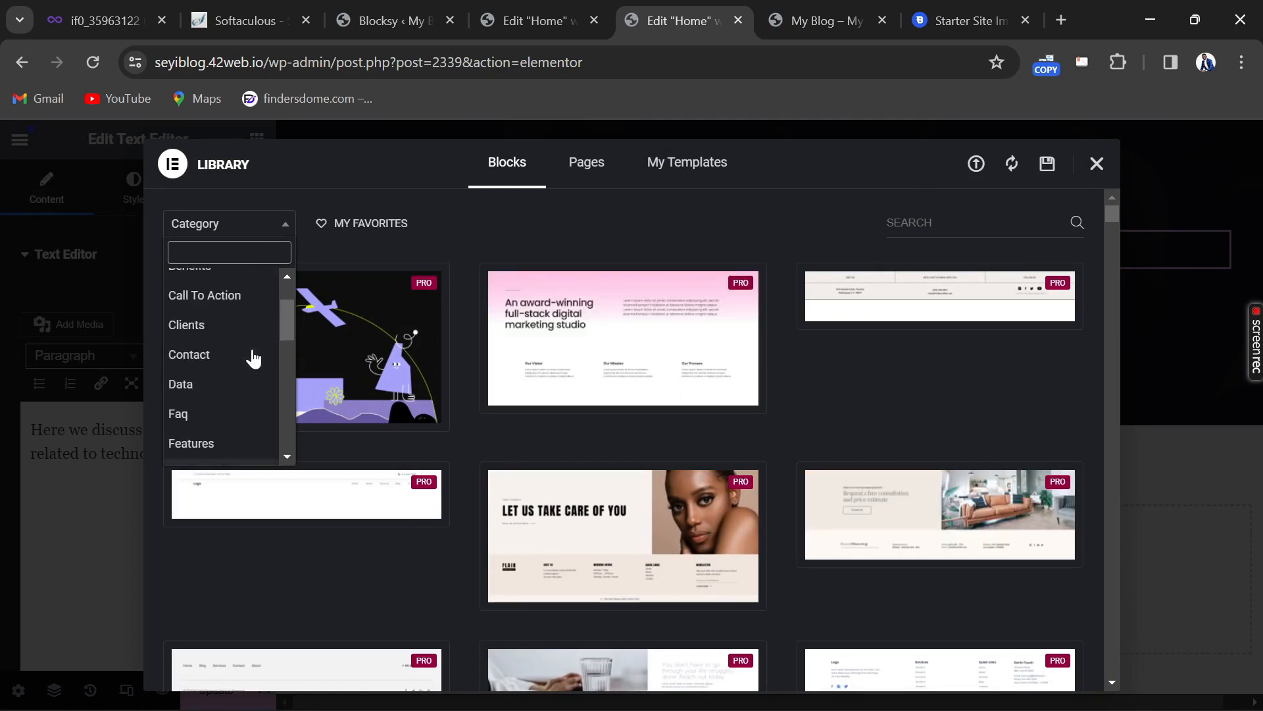
pyautogui.scroll(3, 253, 361)
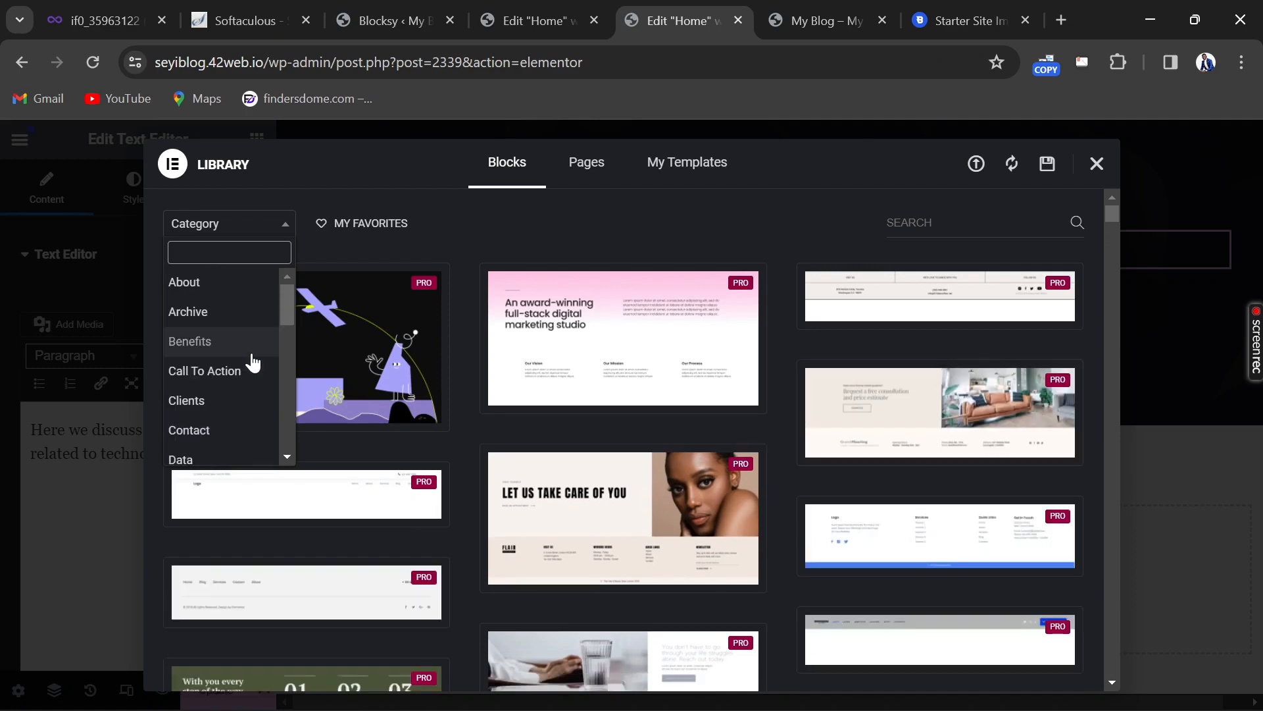
pyautogui.scroll(-5, 250, 363)
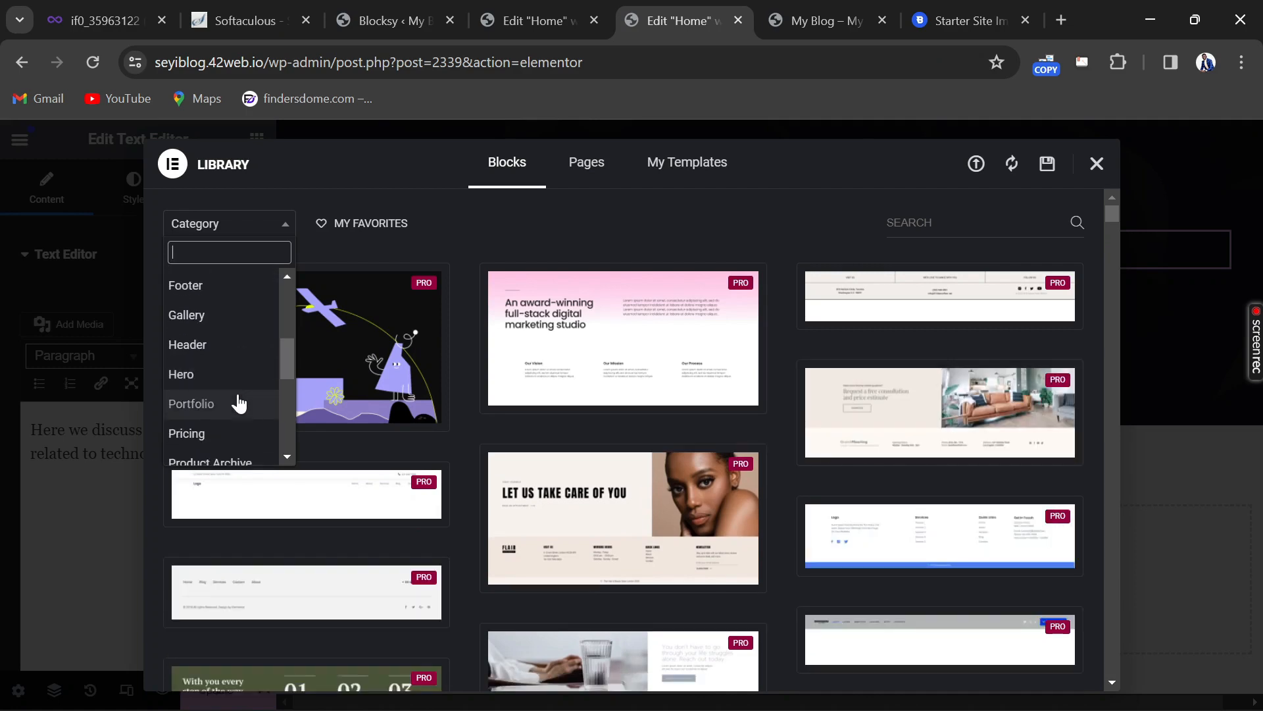
pyautogui.scroll(-4, 240, 398)
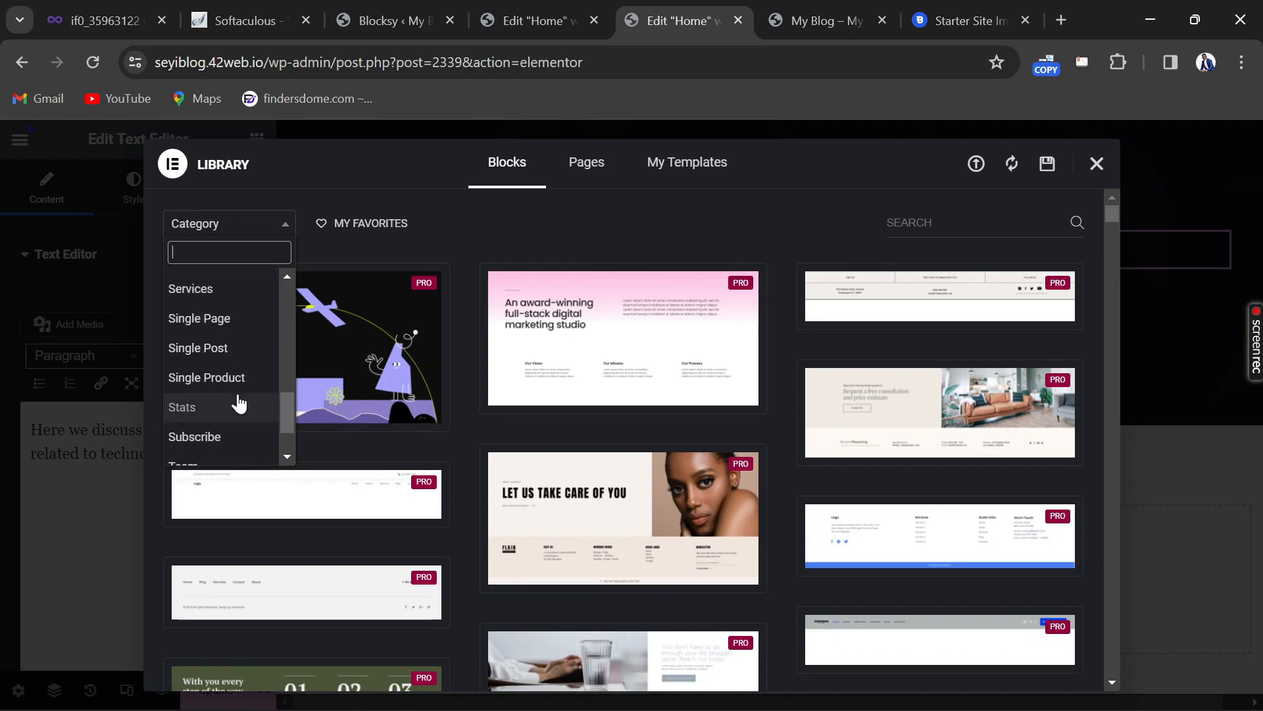
pyautogui.scroll(-2, 239, 404)
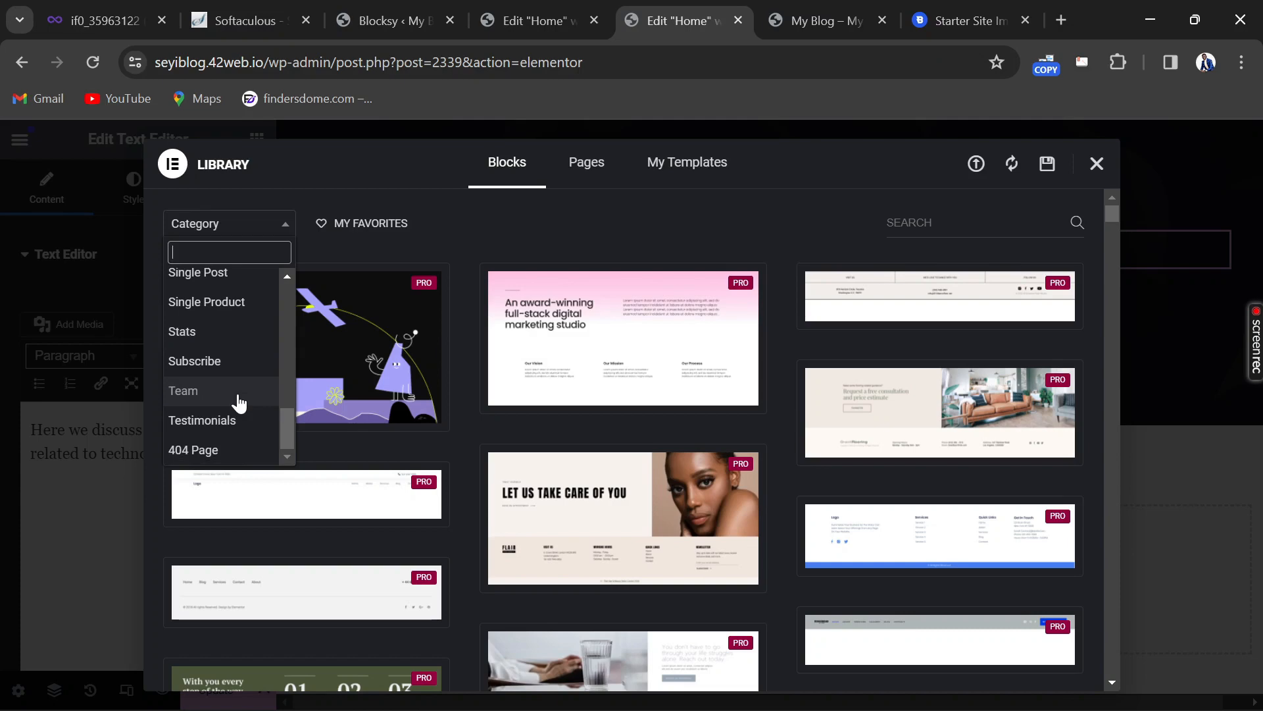
pyautogui.scroll(3, 239, 403)
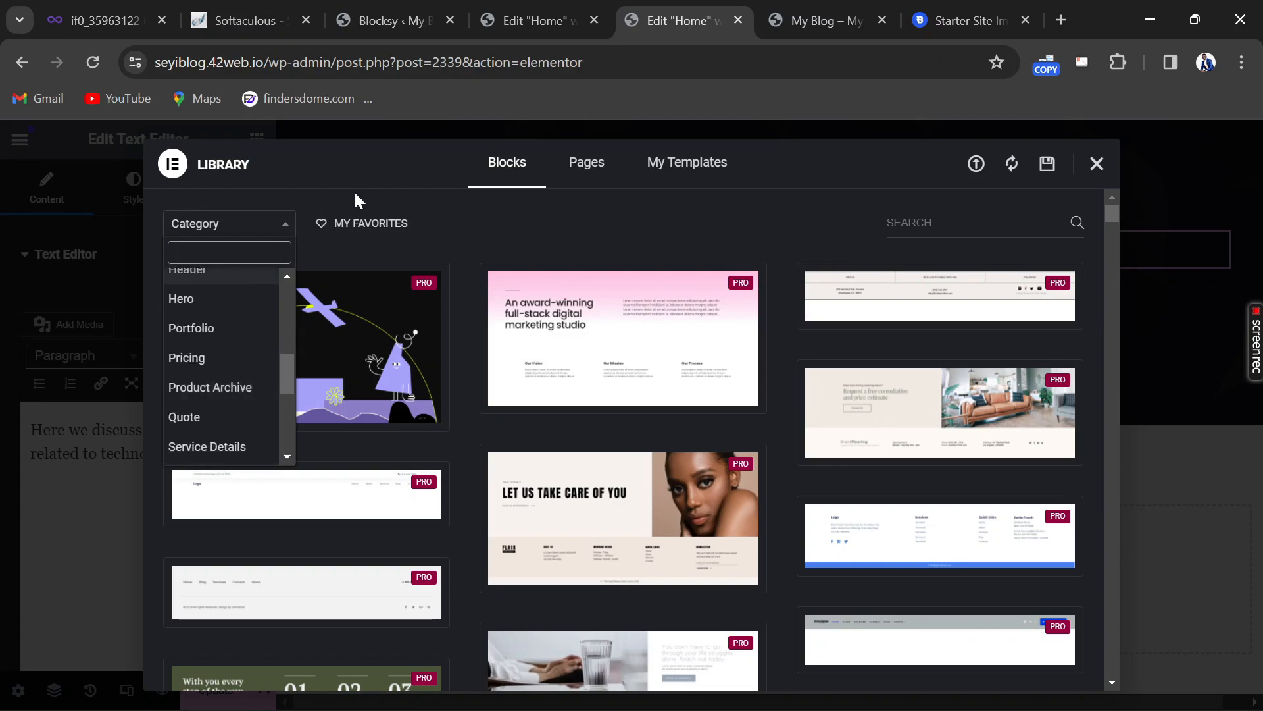
# Close the template library and add a single-column container with vertical direction below the hero section
pyautogui.click(1097, 164)
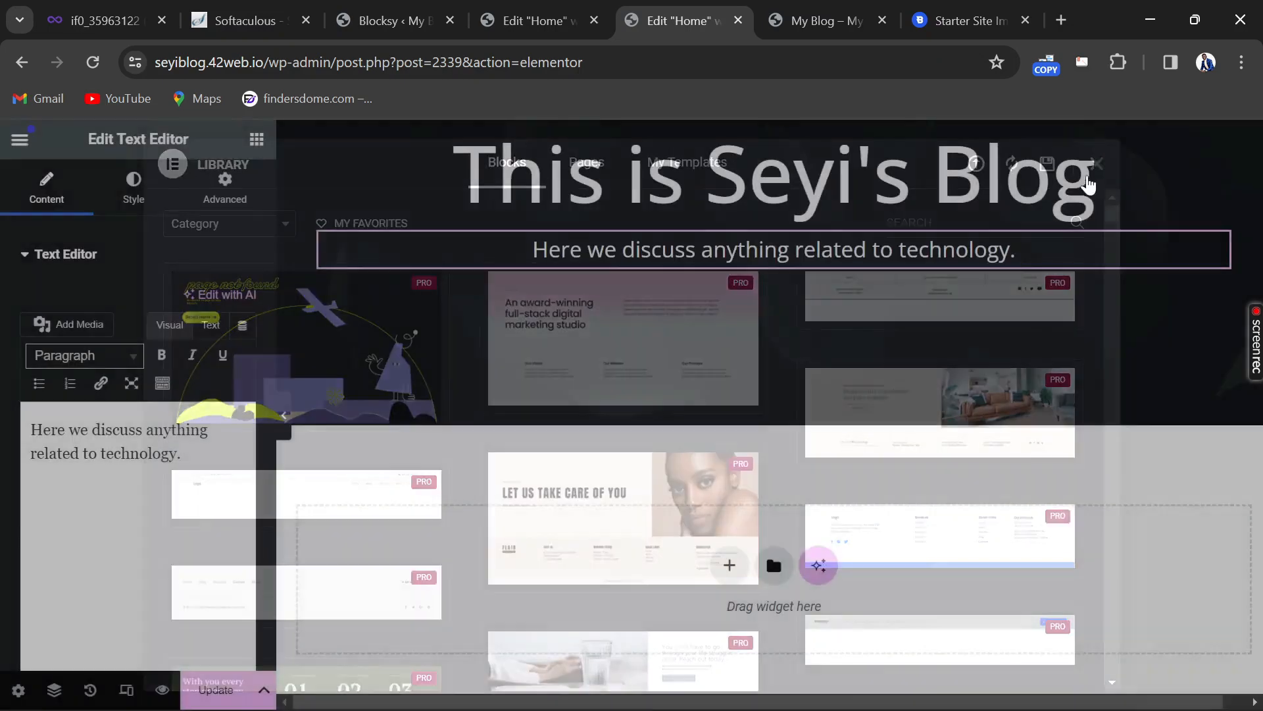
pyautogui.click(729, 567)
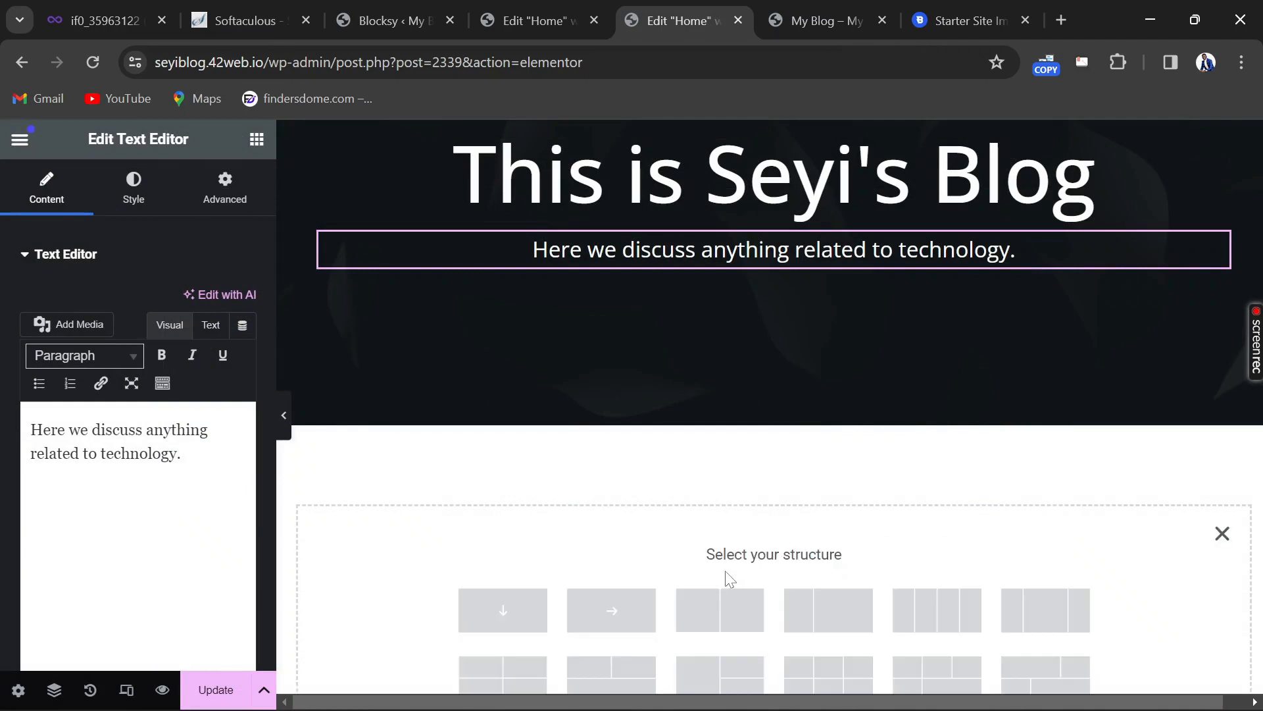
pyautogui.click(523, 612)
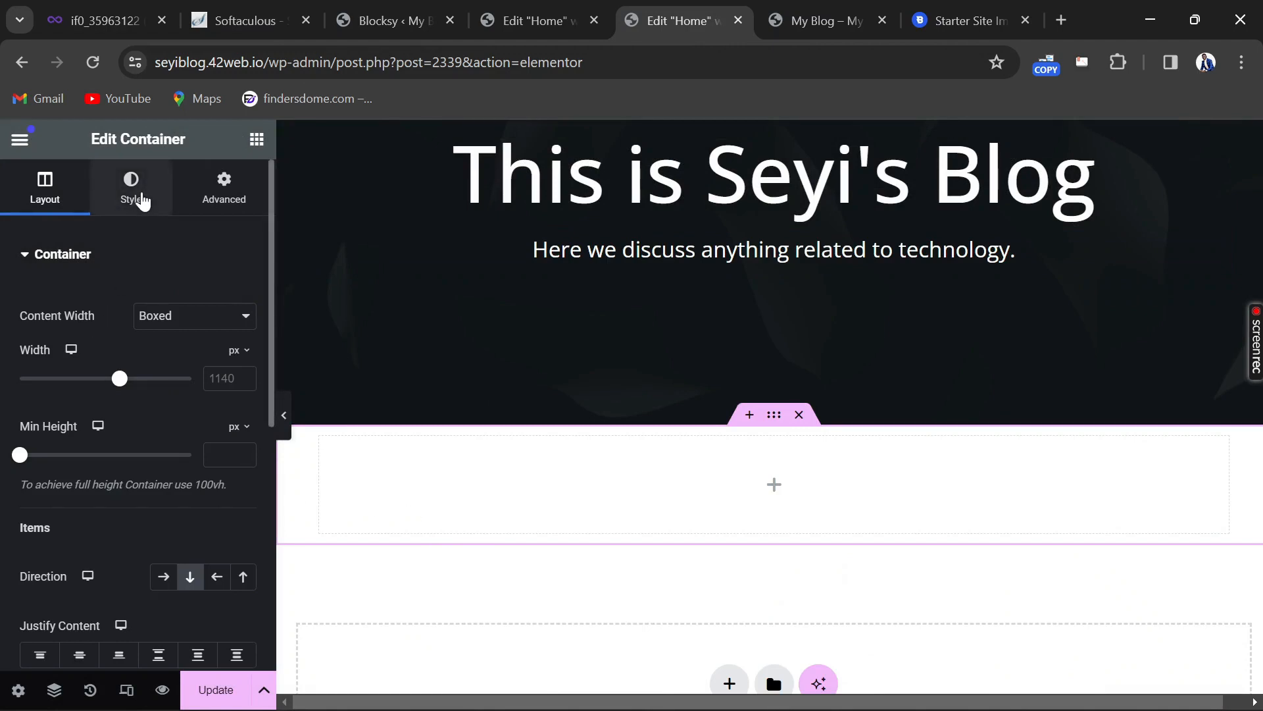
# Search the widgets for "post" and dismiss the tip about favoriting widgets
pyautogui.click(256, 139)
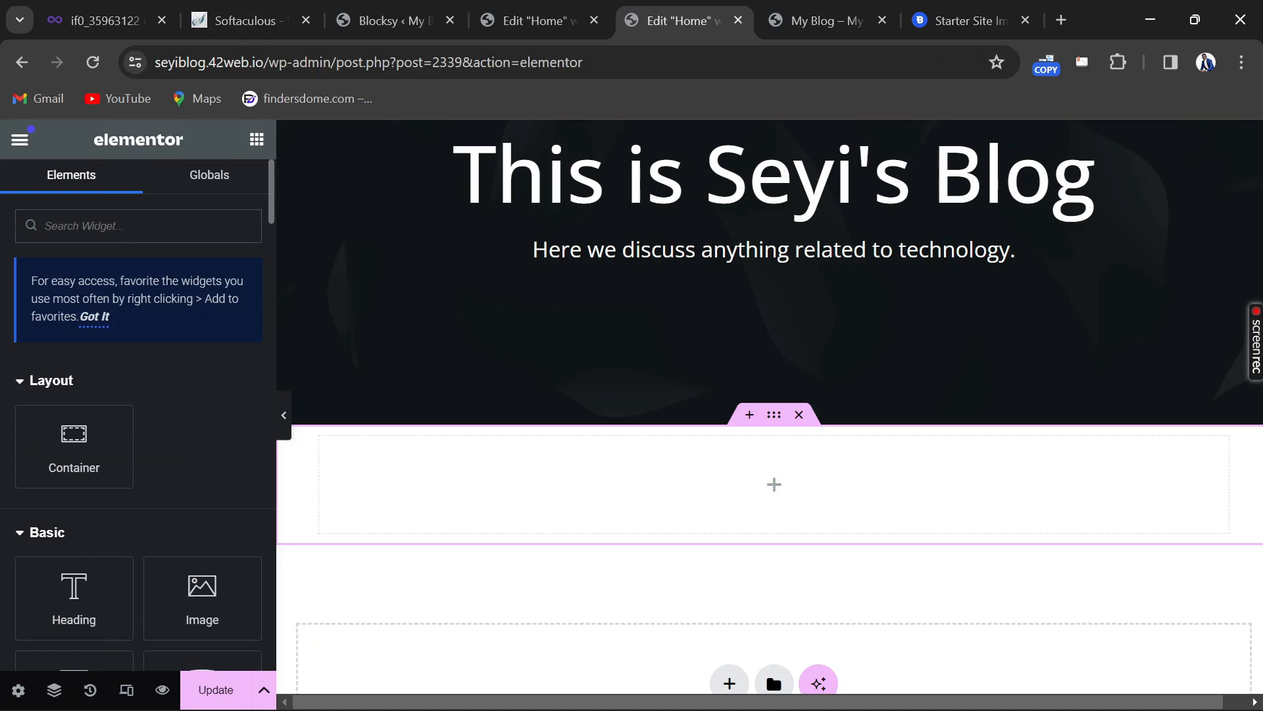
pyautogui.write('post')
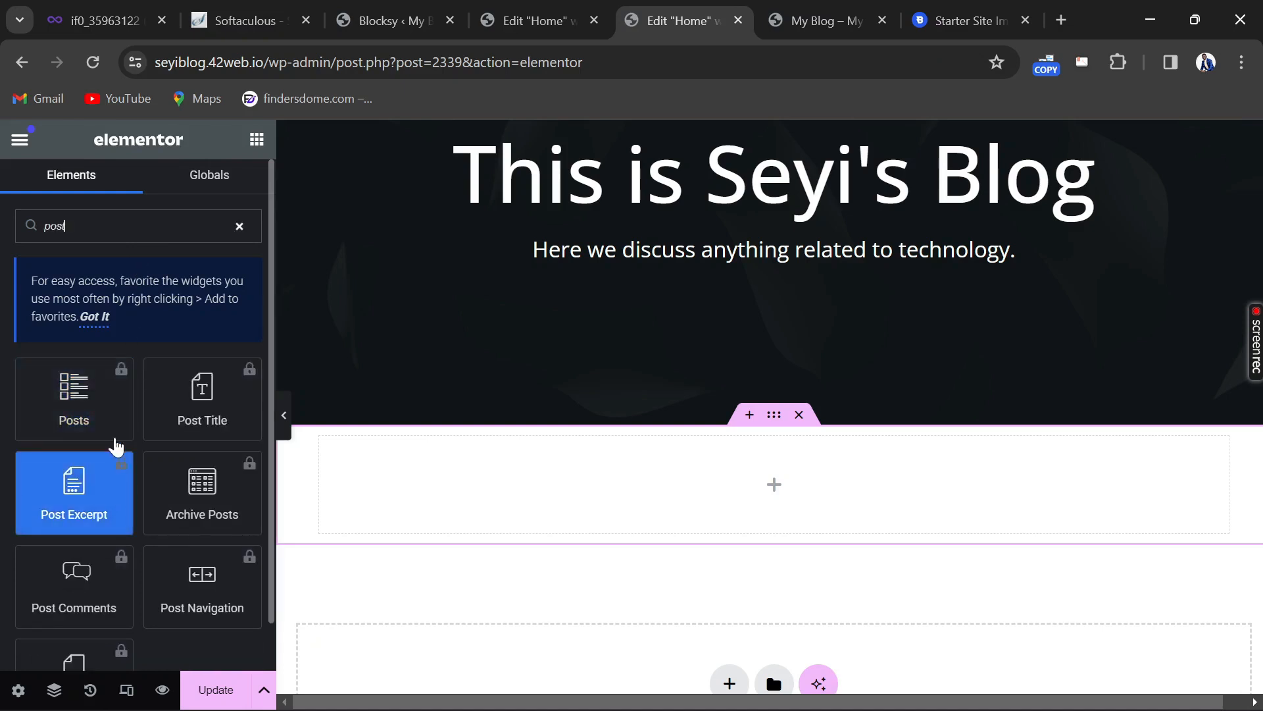
pyautogui.scroll(-1, 137, 443)
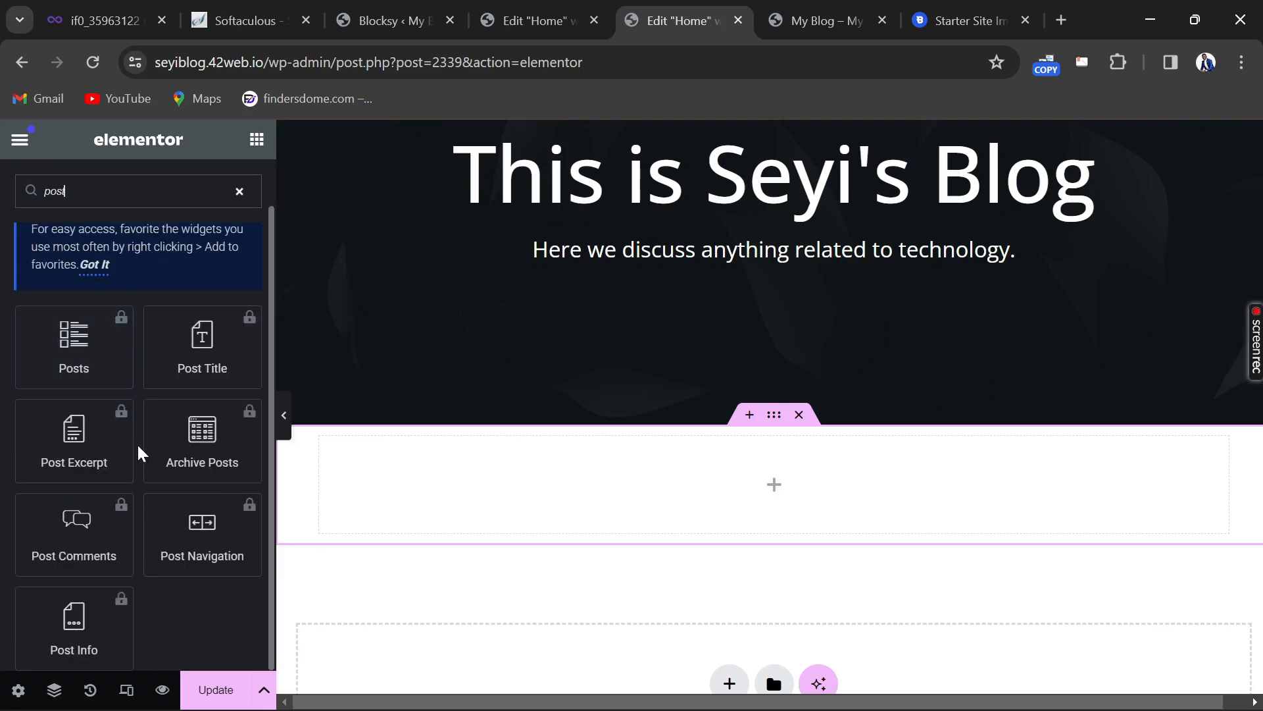
pyautogui.scroll(1, 150, 520)
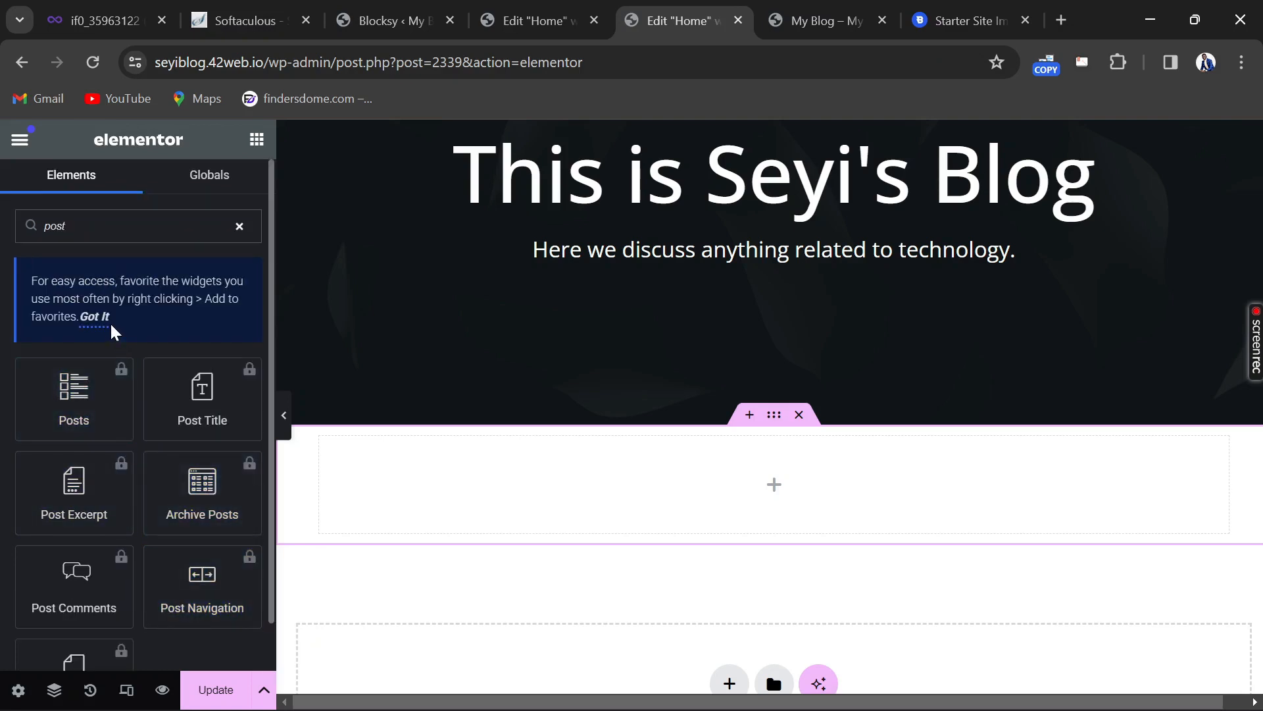
pyautogui.click(92, 319)
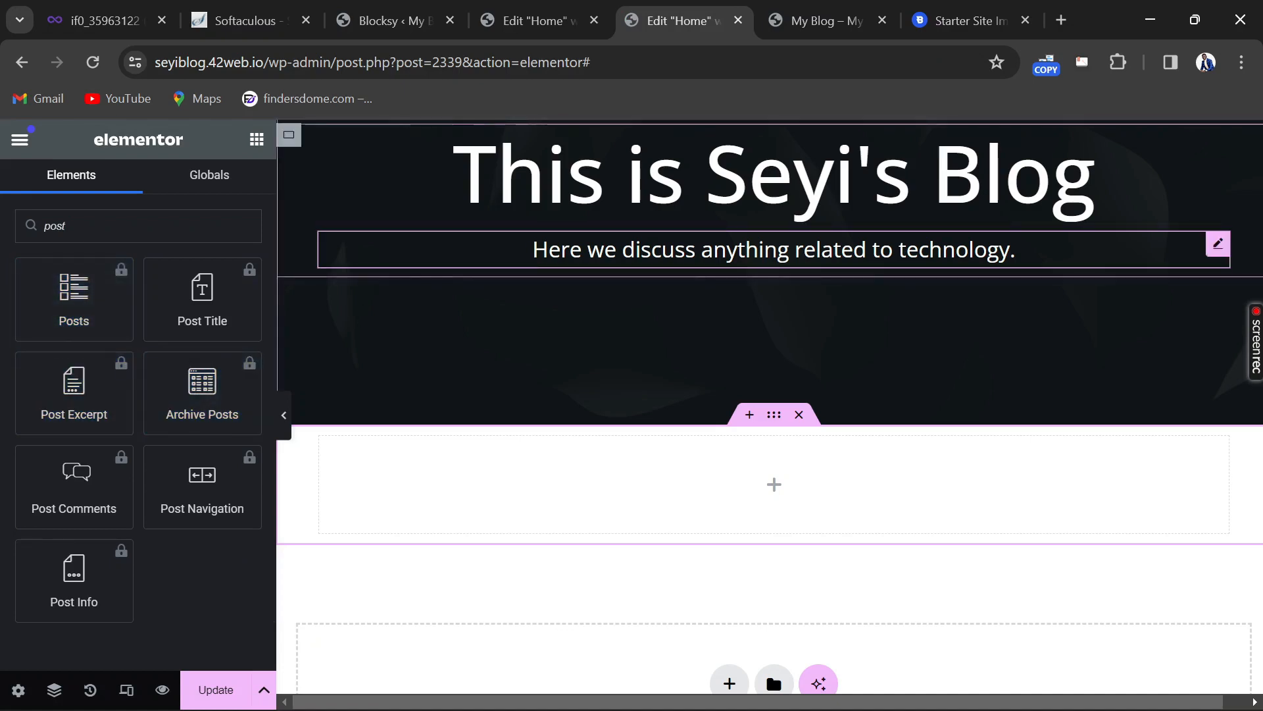
# Switch to the My Blog site and open the installed plugins list in its WordPress dashboard
pyautogui.click(842, 16)
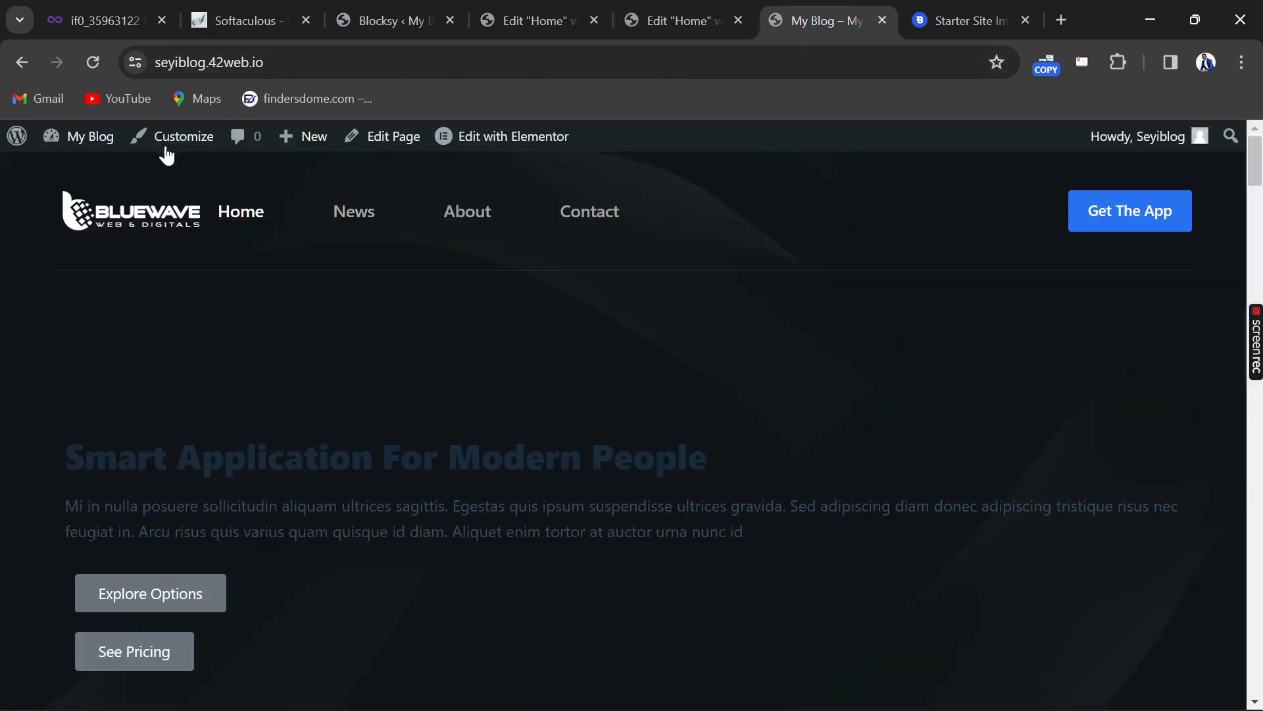
pyautogui.click(93, 151)
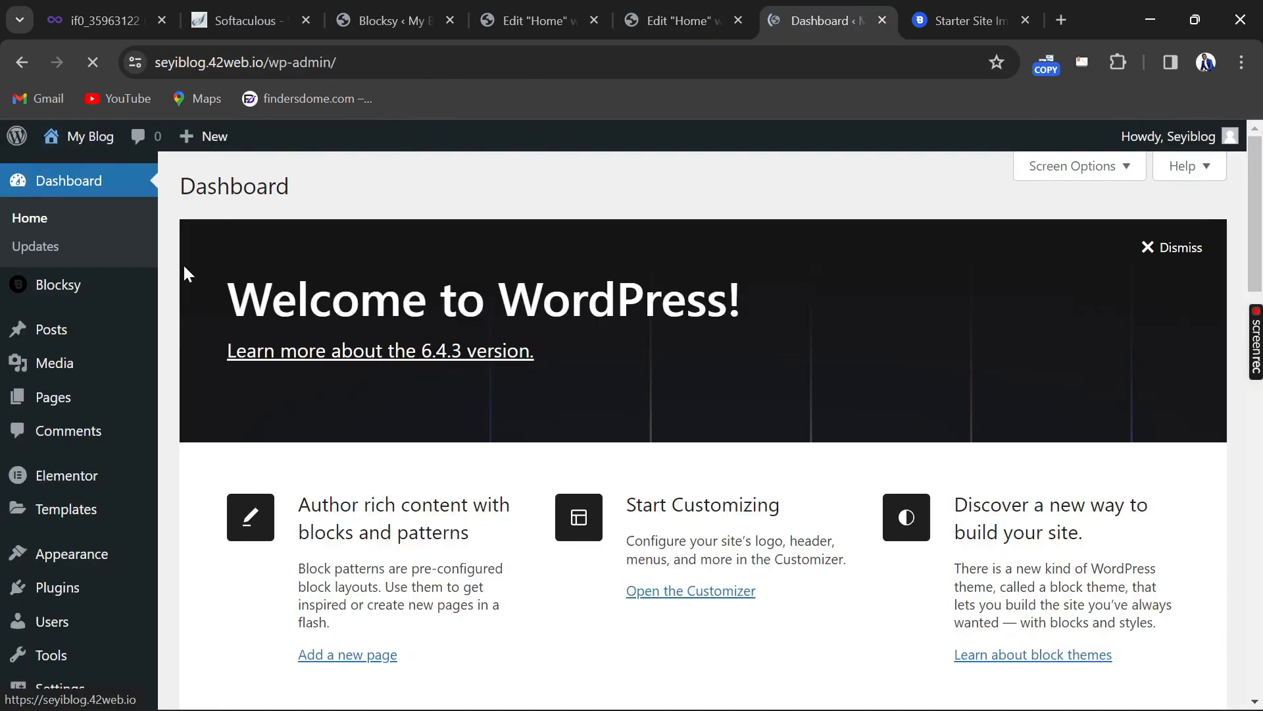
pyautogui.scroll(-4, 197, 349)
pyautogui.scroll(-4, 58, 468)
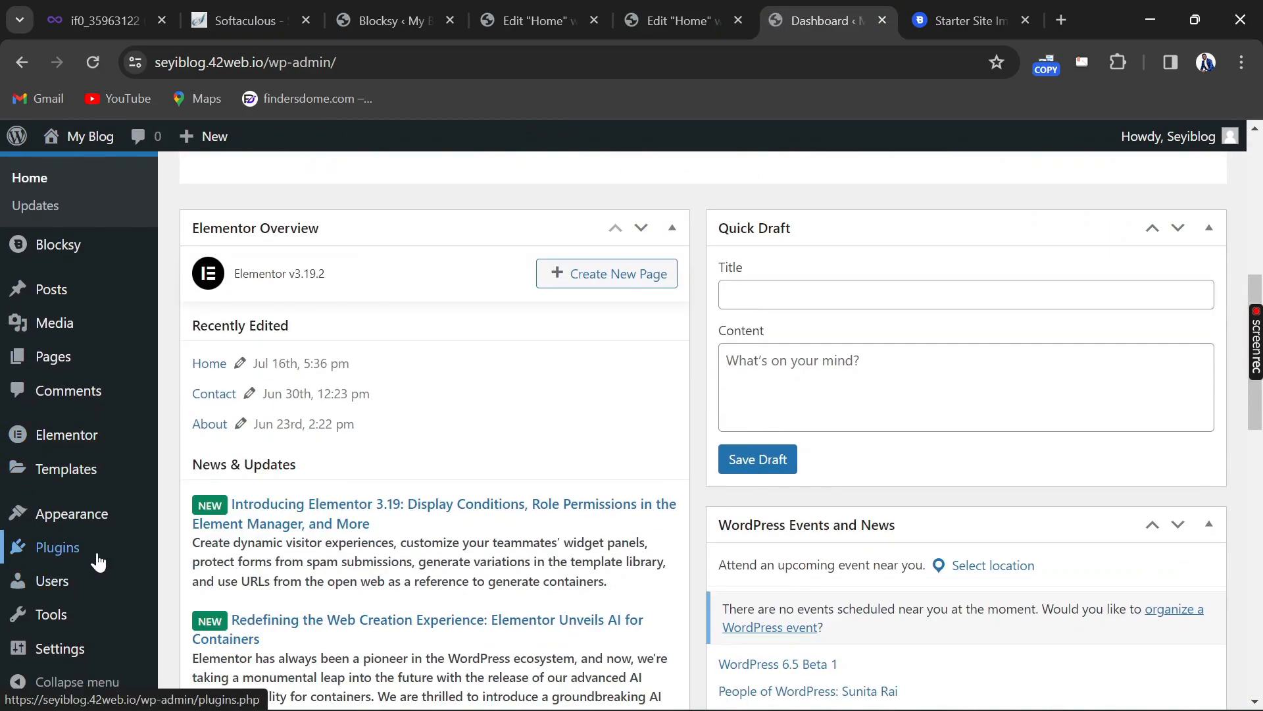
pyautogui.click(41, 547)
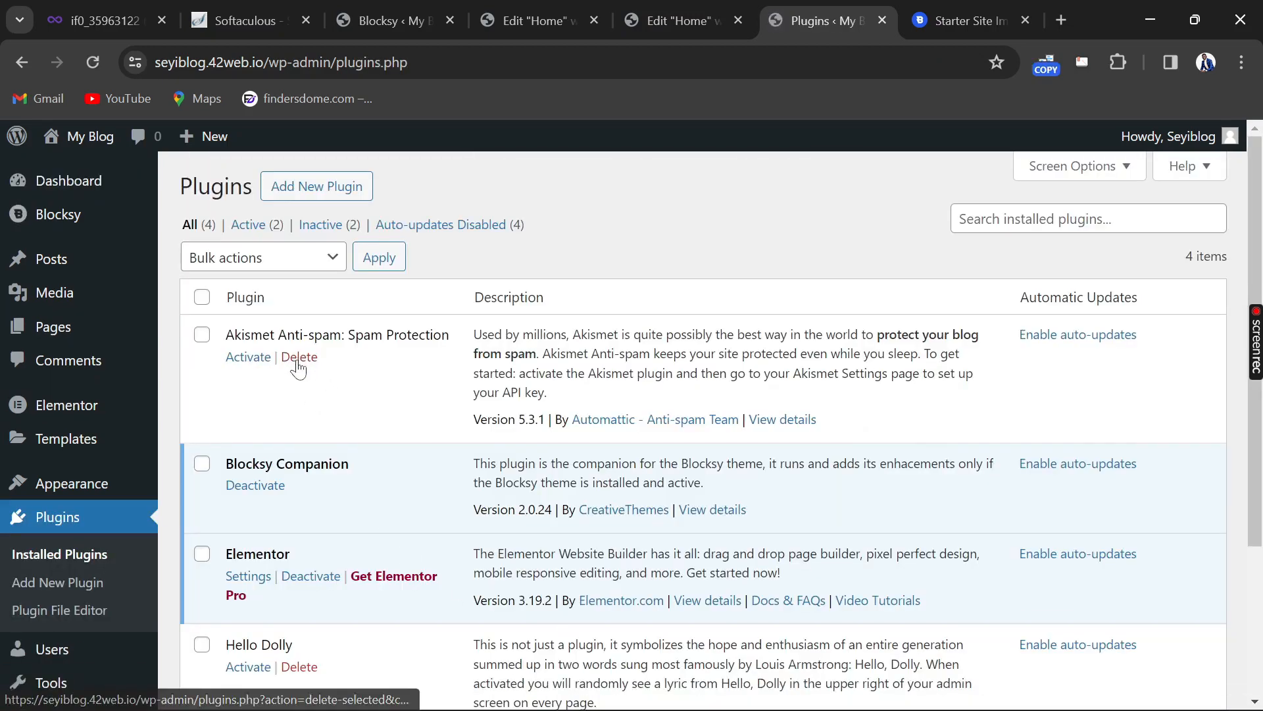
pyautogui.scroll(-3, 314, 454)
pyautogui.scroll(3, 266, 428)
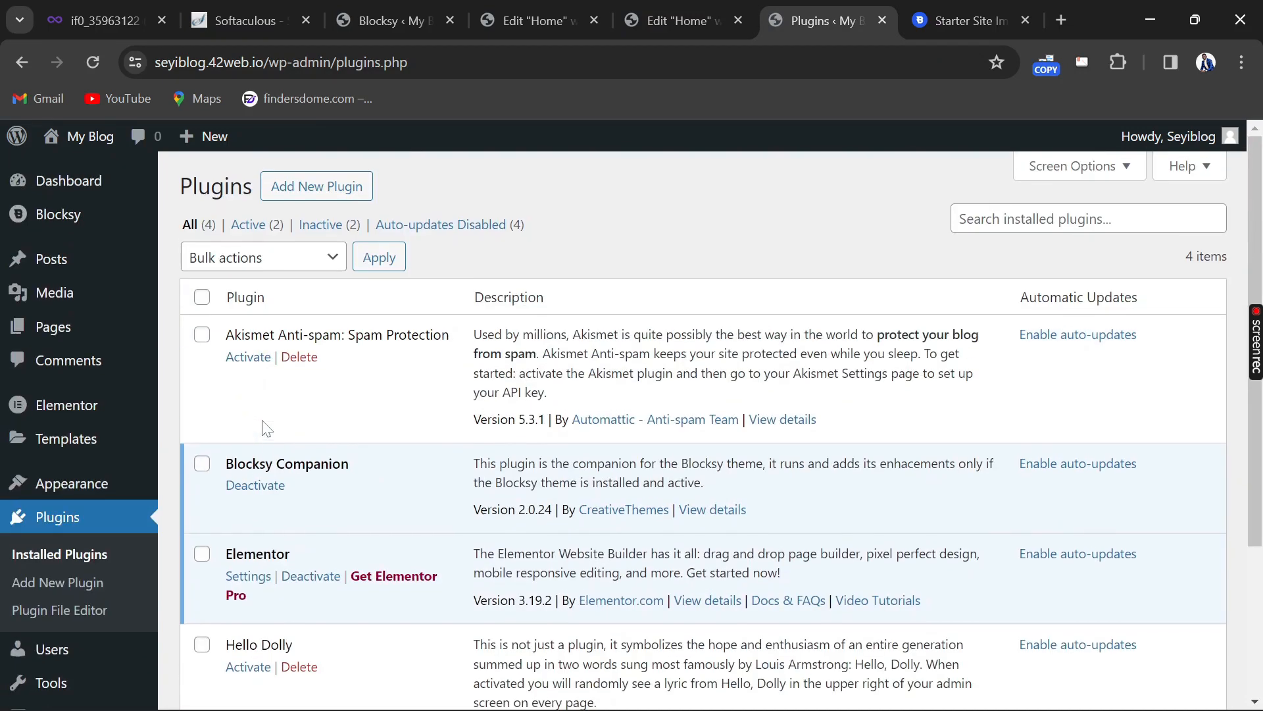
# Choose elementor-pro-3.19.0_activated from the Elementor-Pro-3.19.0-UNZIP-FIRST folder in Downloads as the plugin file to upload
pyautogui.click(338, 181)
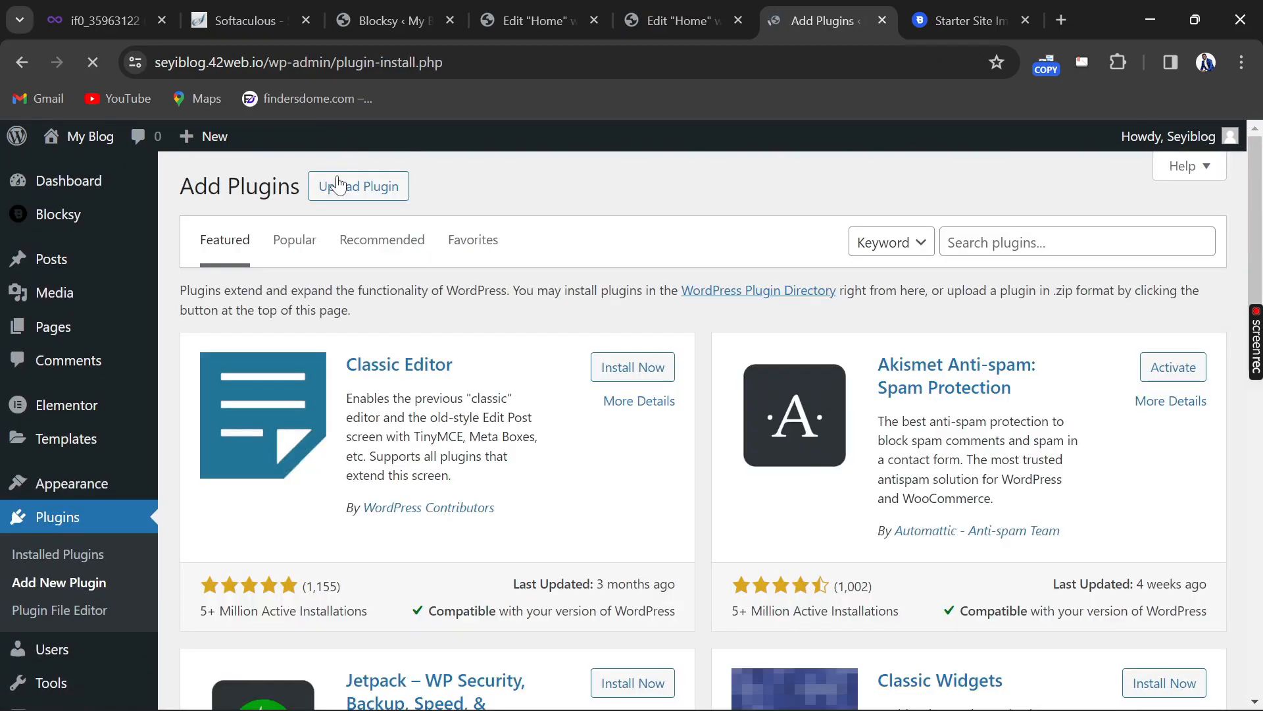
pyautogui.click(376, 191)
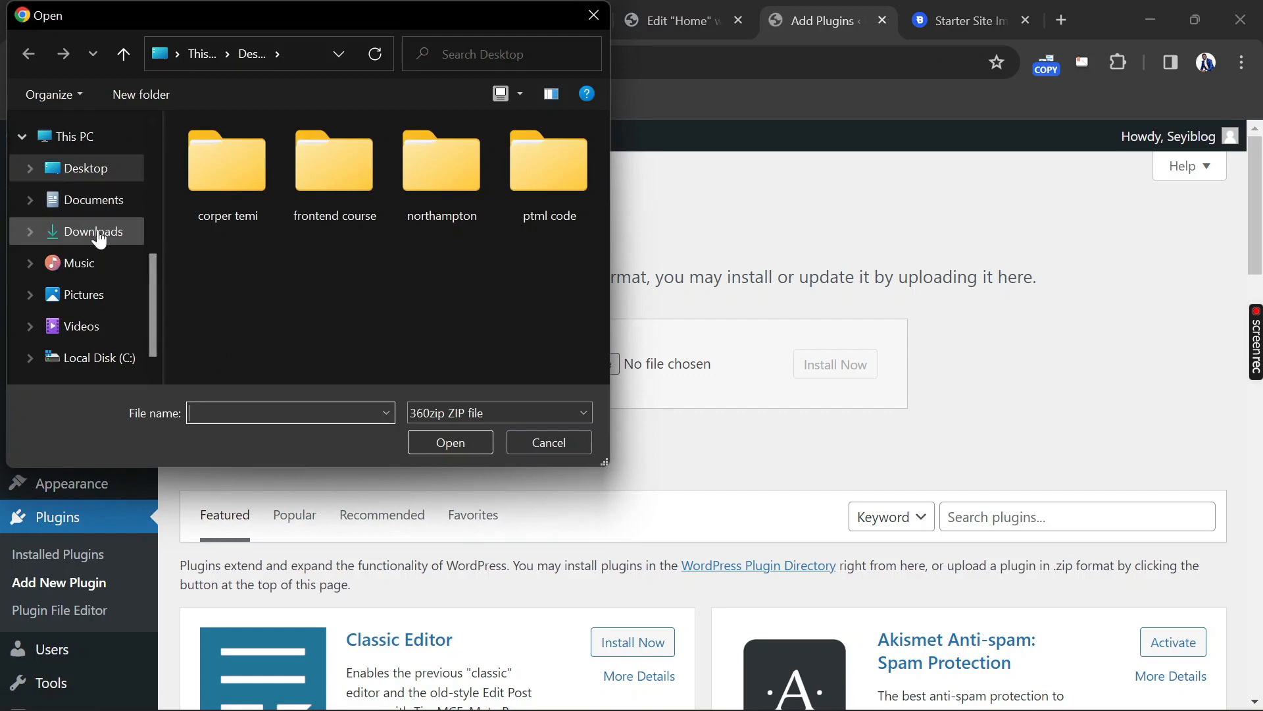
pyautogui.click(98, 237)
pyautogui.scroll(-5, 236, 296)
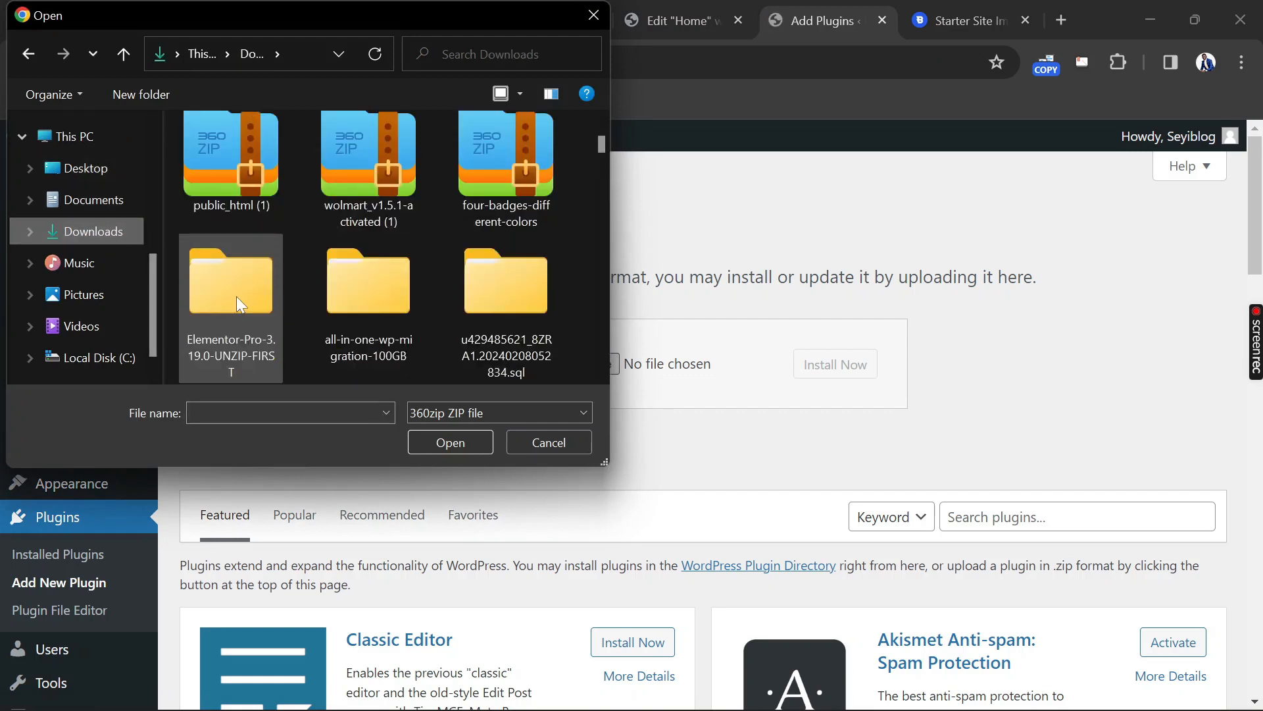
pyautogui.scroll(-2, 238, 304)
pyautogui.doubleClick(258, 174)
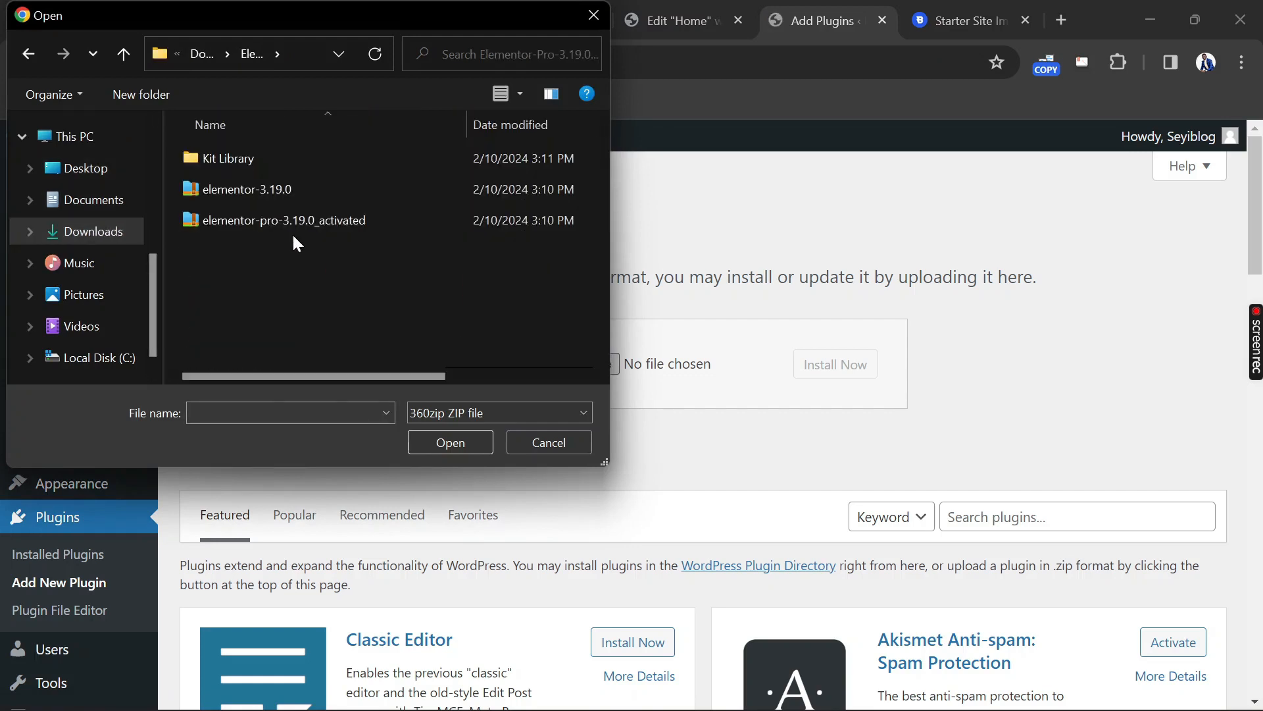
pyautogui.click(332, 227)
pyautogui.click(483, 450)
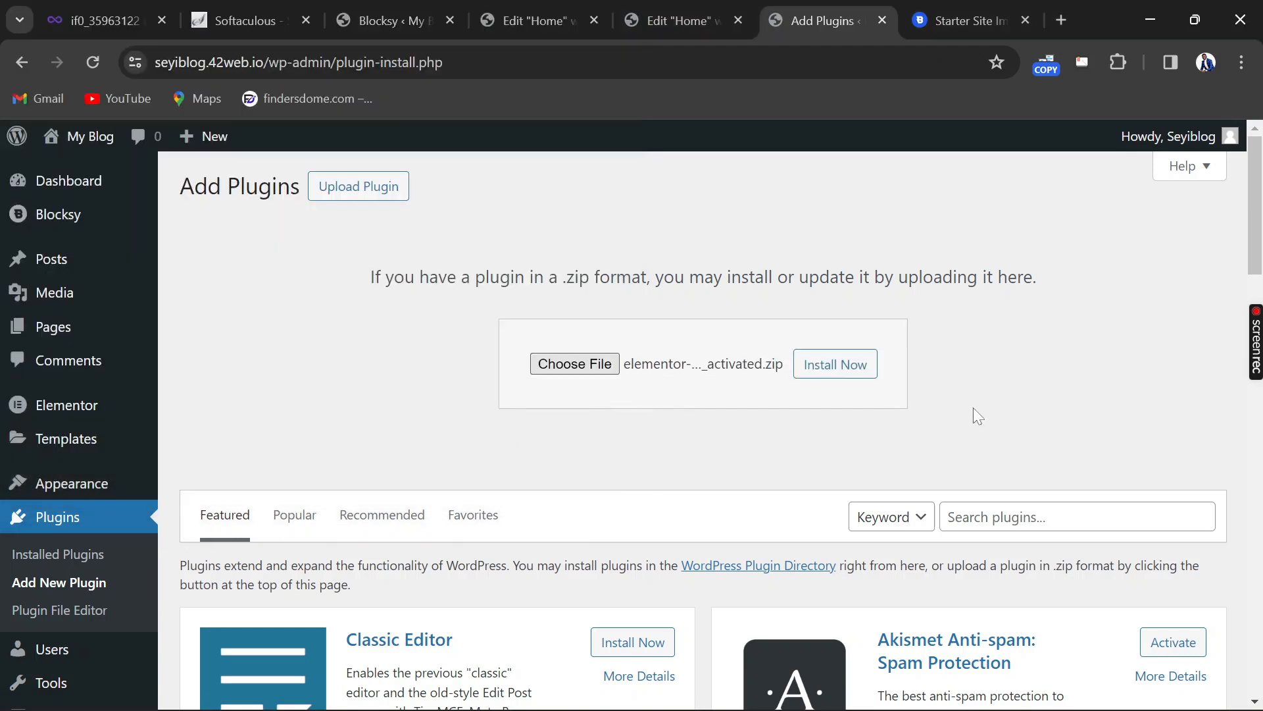
# Install the chosen Elementor Pro plugin file and activate the plugin
pyautogui.click(868, 375)
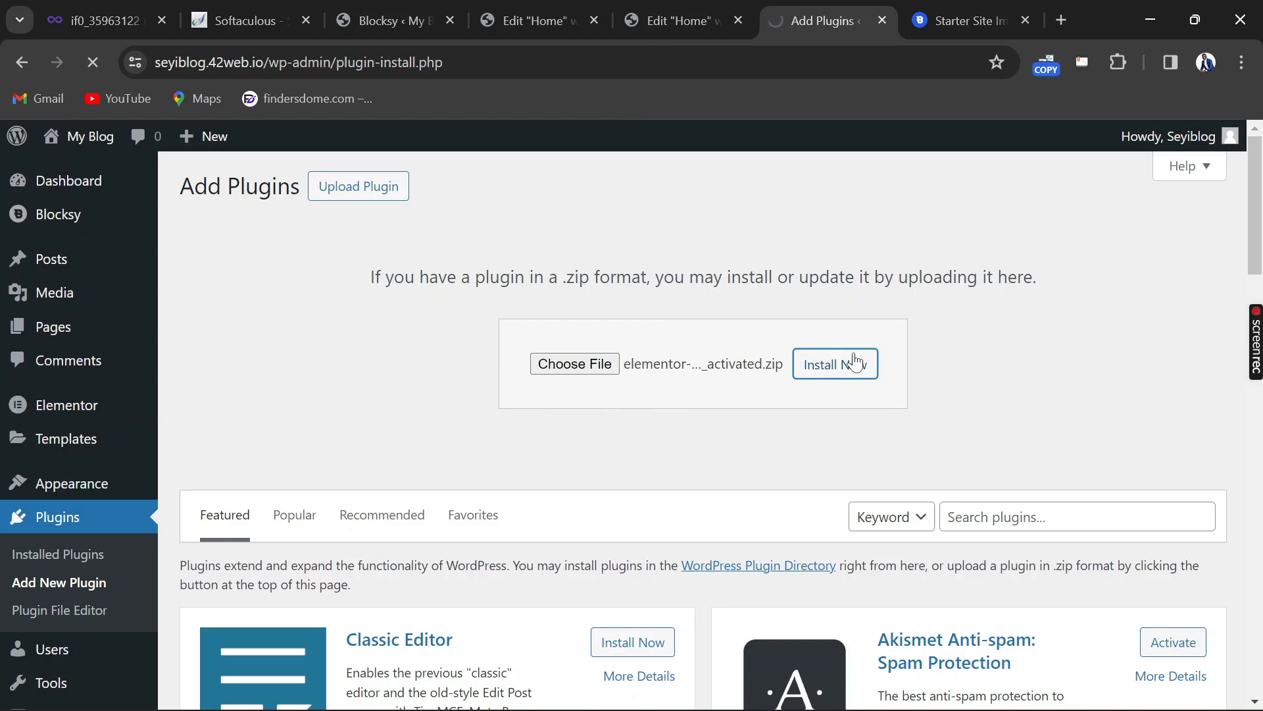
pyautogui.moveTo(1106, 708)
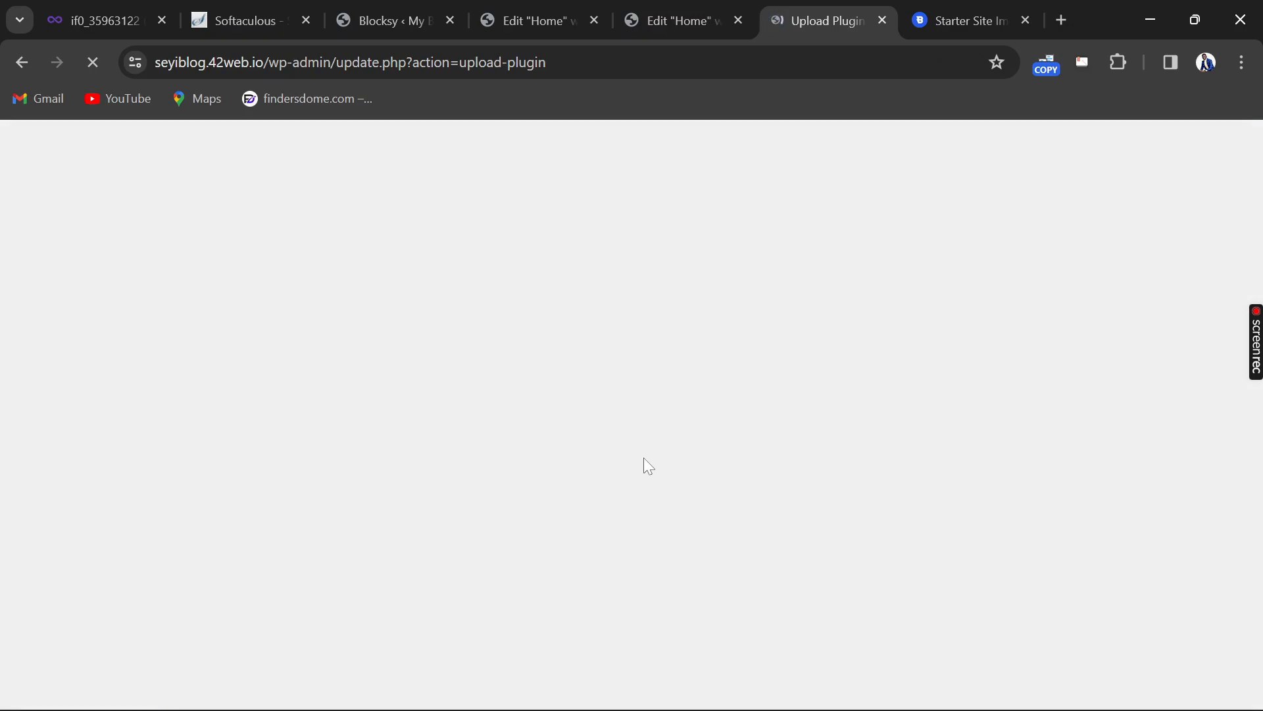
pyautogui.click(234, 362)
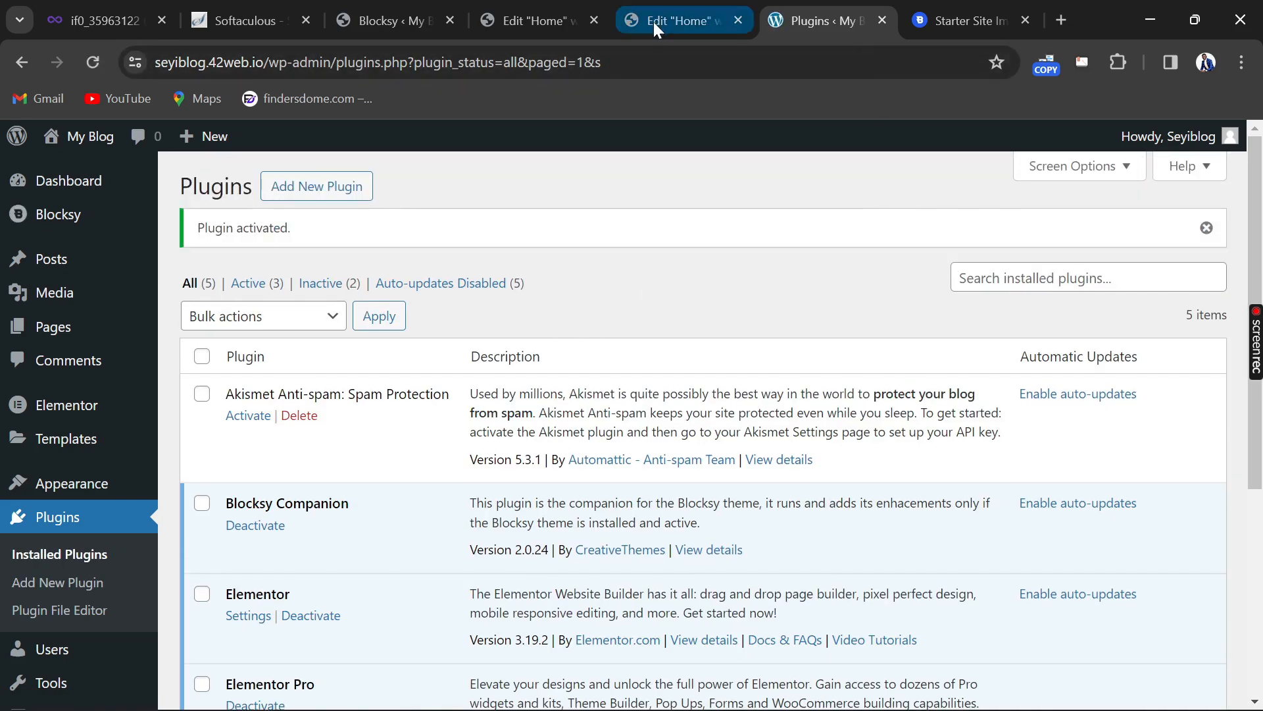
# Return to the Home page in Elementor, save its changes and reload the editor
pyautogui.click(653, 21)
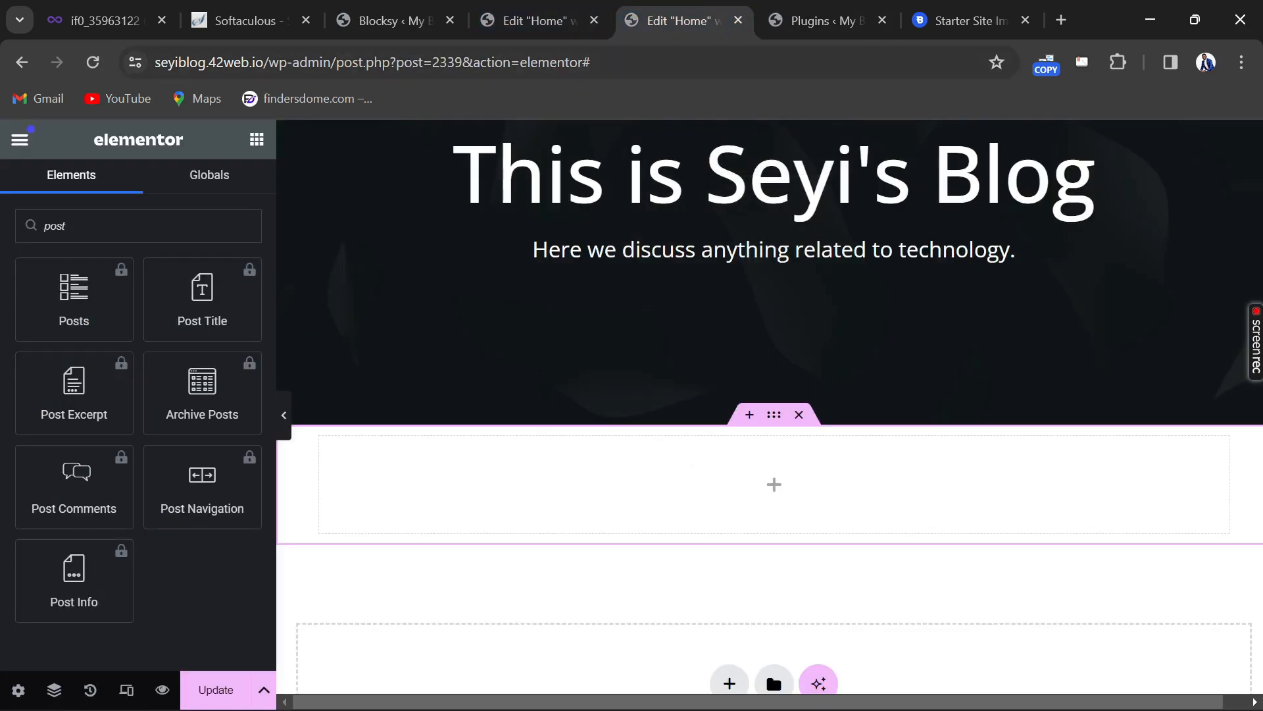
pyautogui.scroll(4, 710, 388)
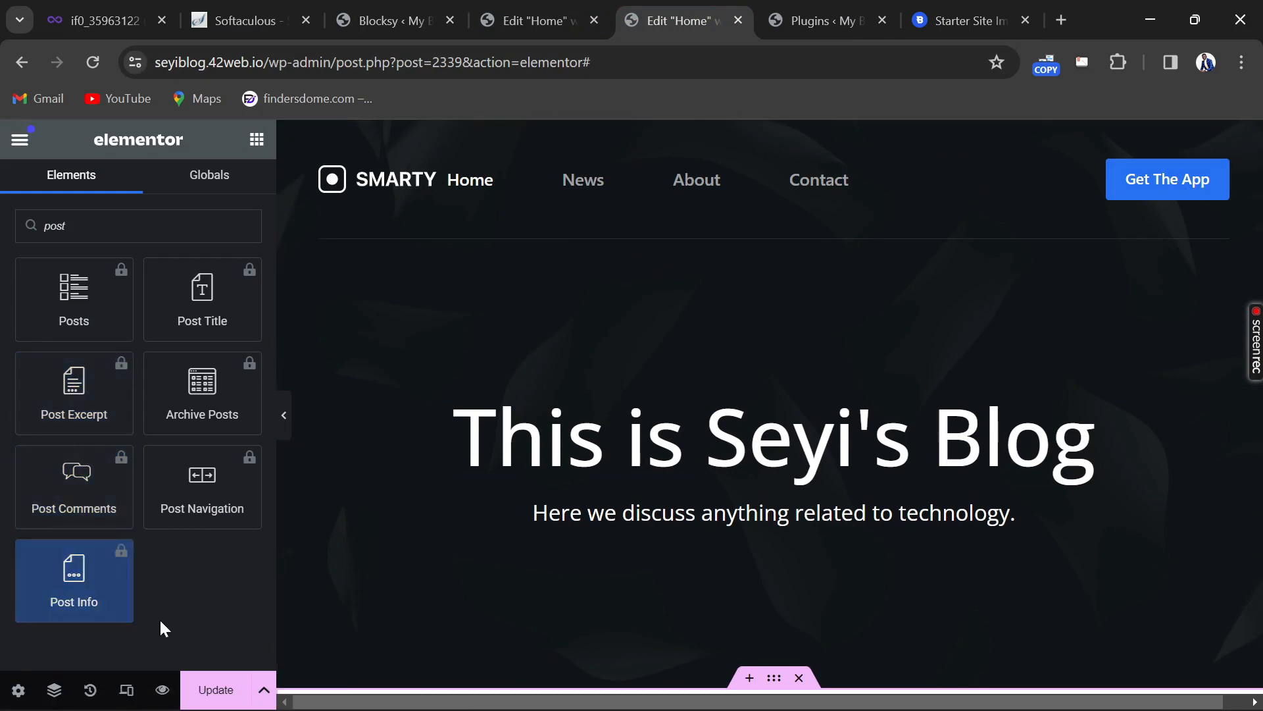
pyautogui.click(216, 690)
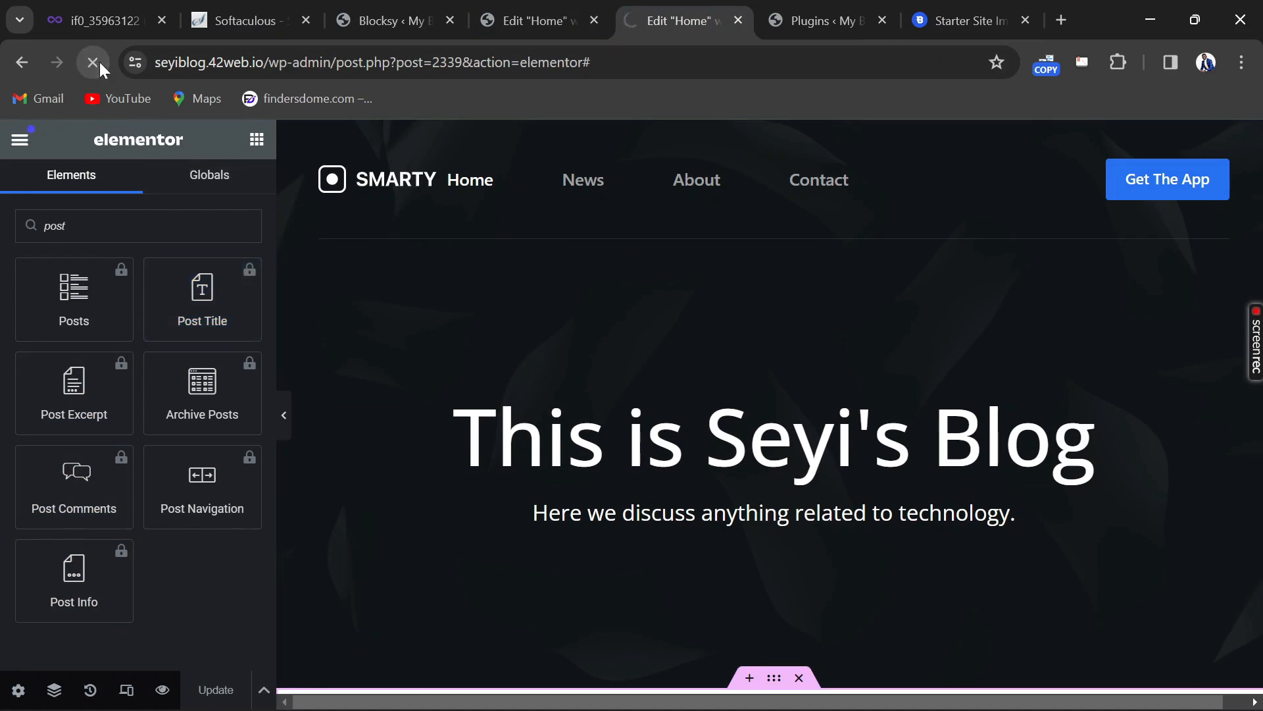
pyautogui.click(100, 62)
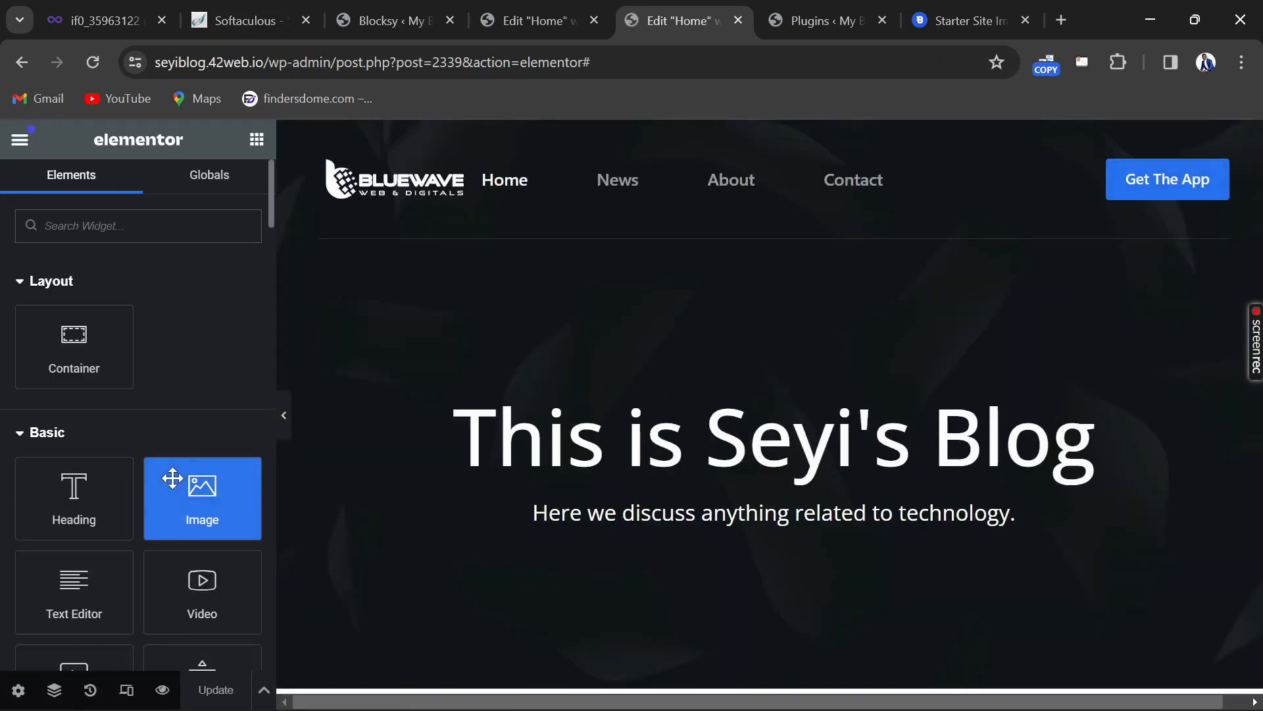
pyautogui.scroll(-2, 451, 476)
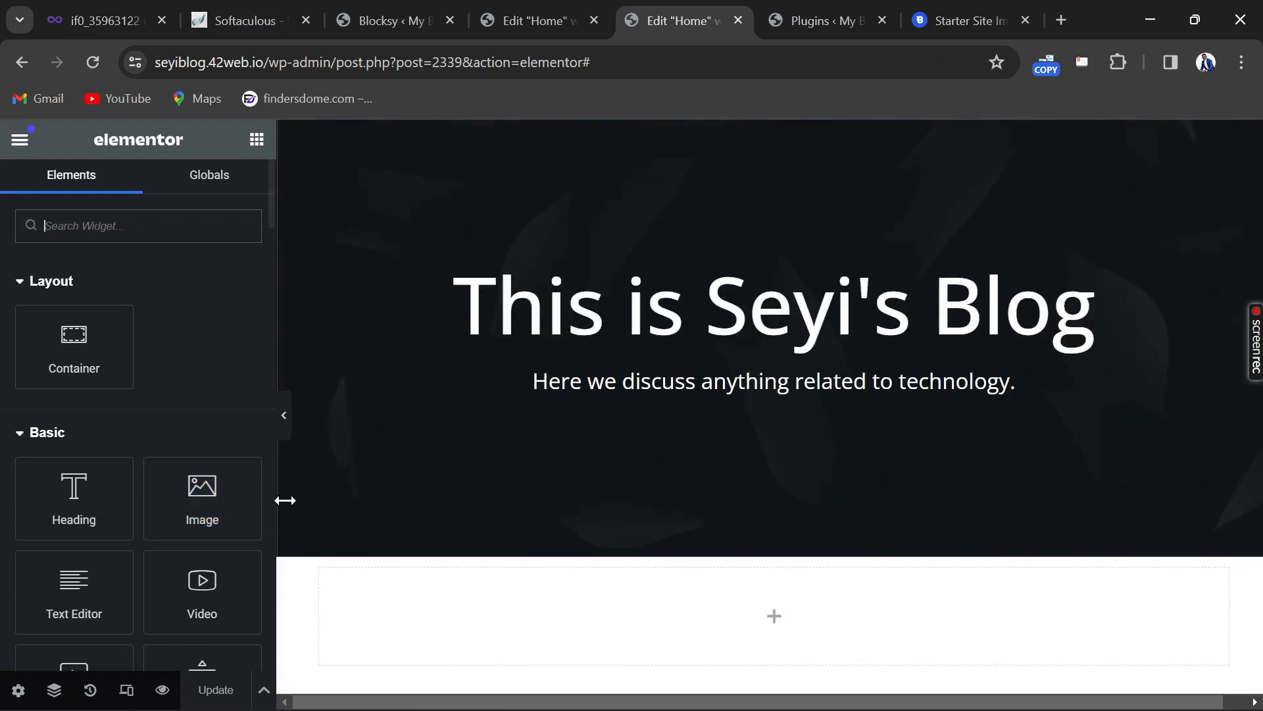
pyautogui.scroll(2, 533, 385)
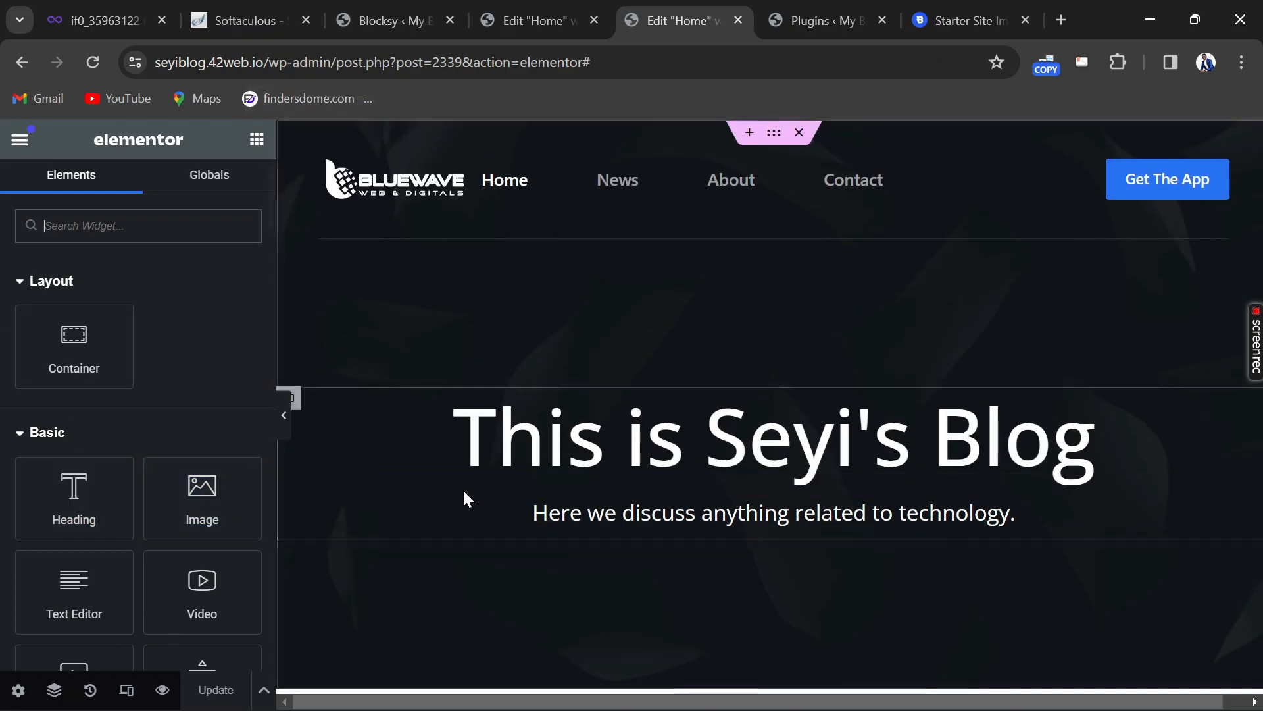
pyautogui.scroll(-4, 462, 487)
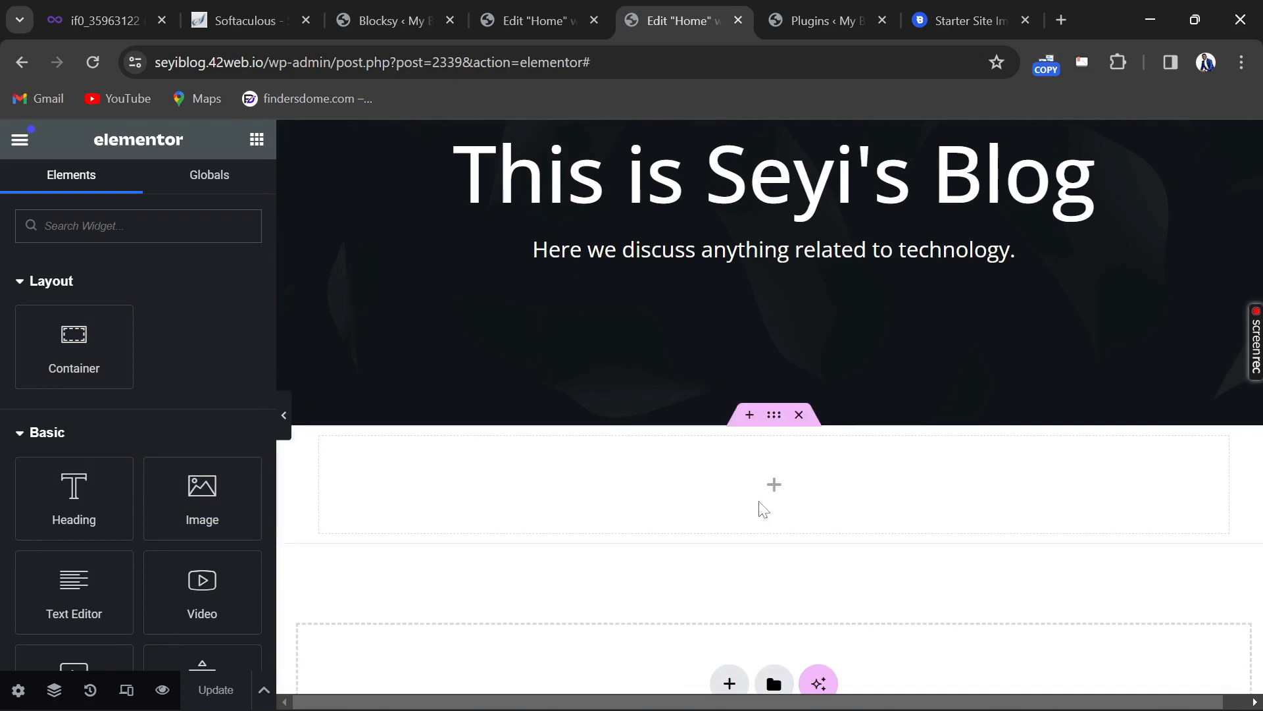
pyautogui.click(137, 241)
pyautogui.write('blo')
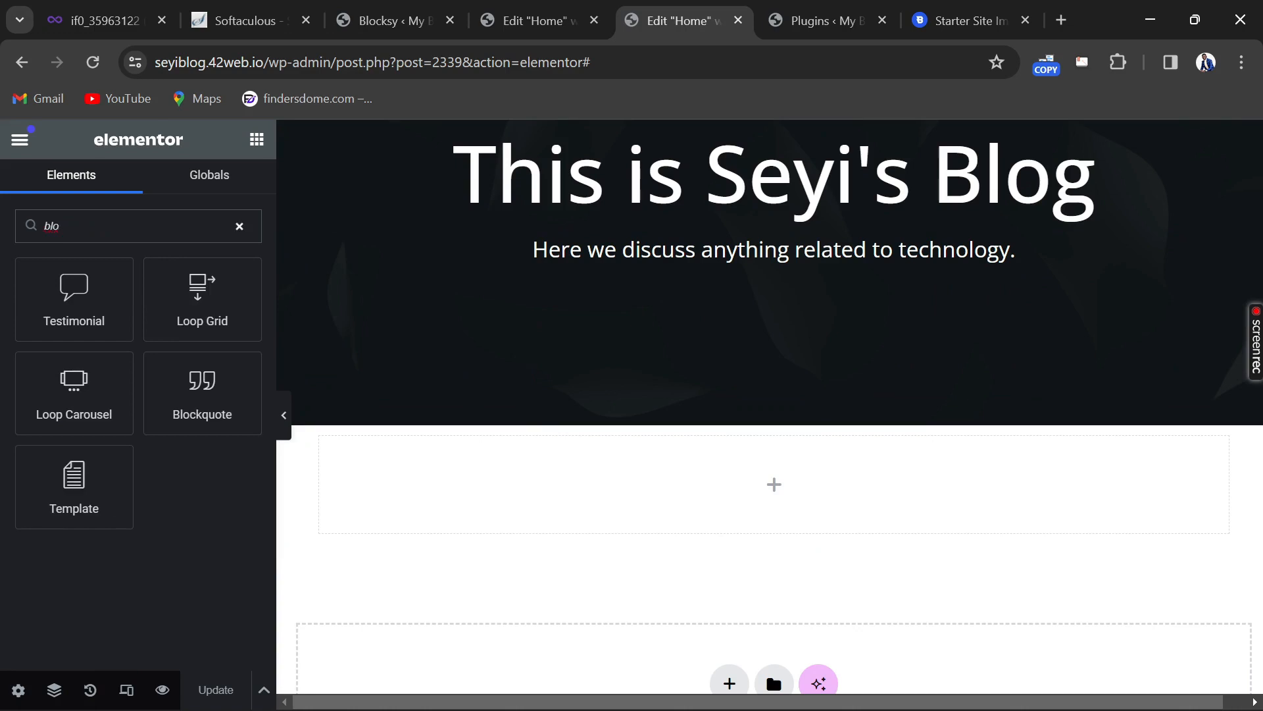
pyautogui.press('BackSpace')
pyautogui.press('BackSpace')
pyautogui.press('BackSpace')
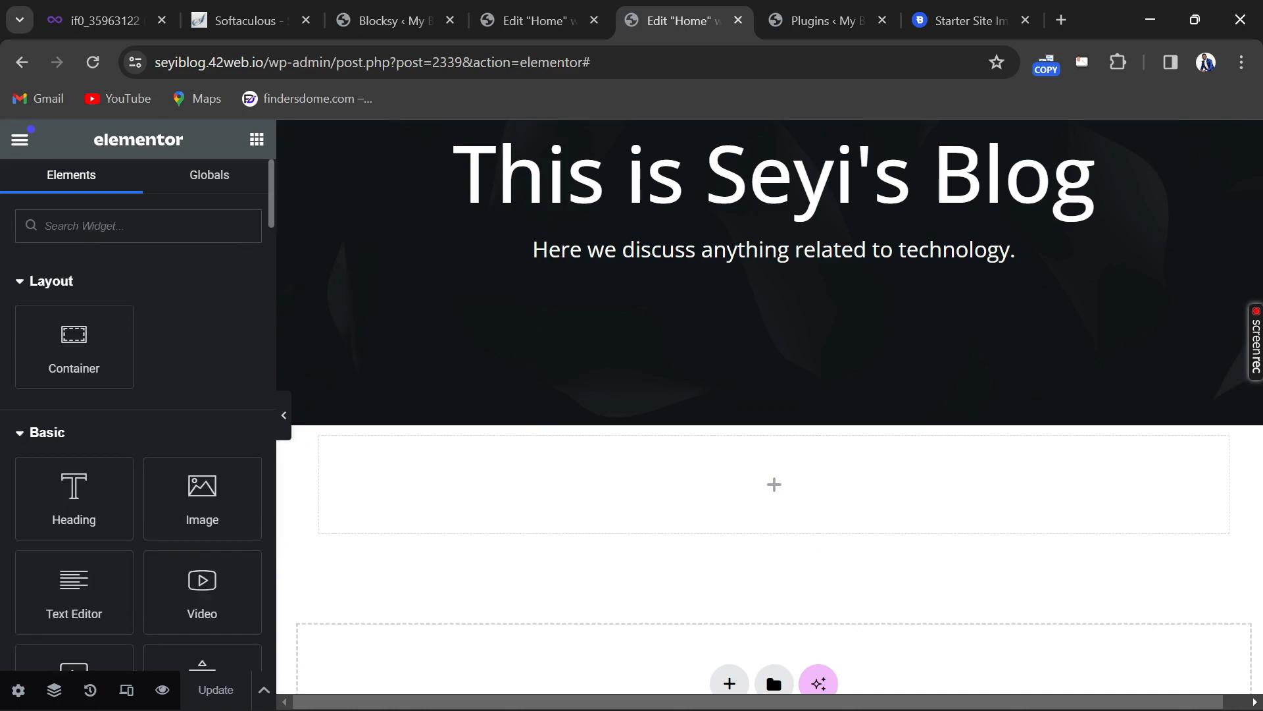
# Find the Posts widget, place it in the empty container below the hero, and set its skin to Cards
pyautogui.write('posts')
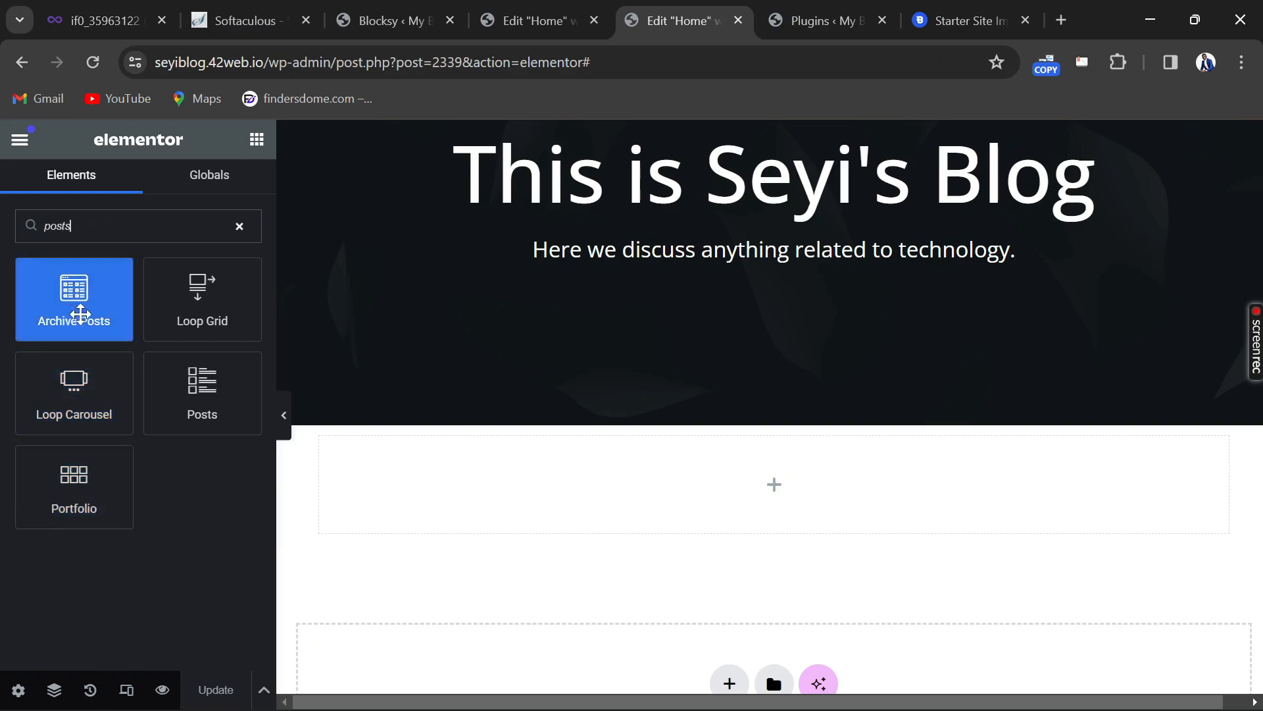
pyautogui.moveTo(194, 393); pyautogui.dragTo(621, 486)
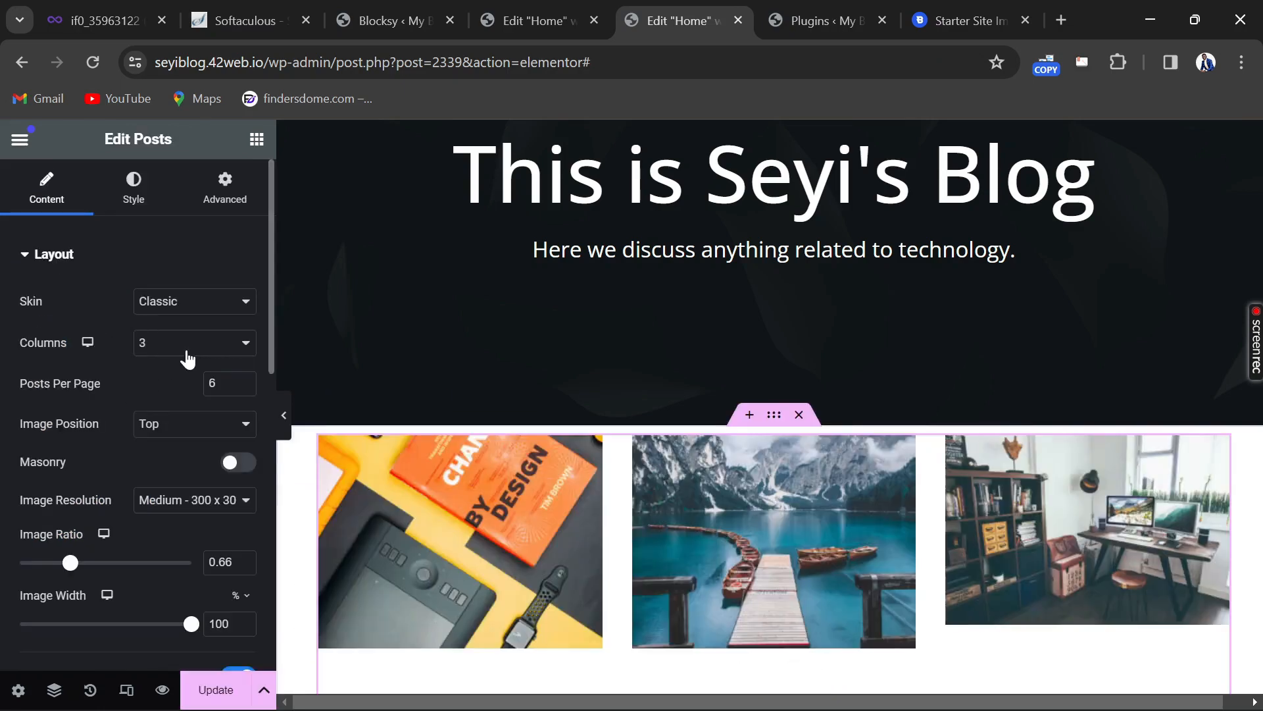
pyautogui.scroll(-2, 790, 464)
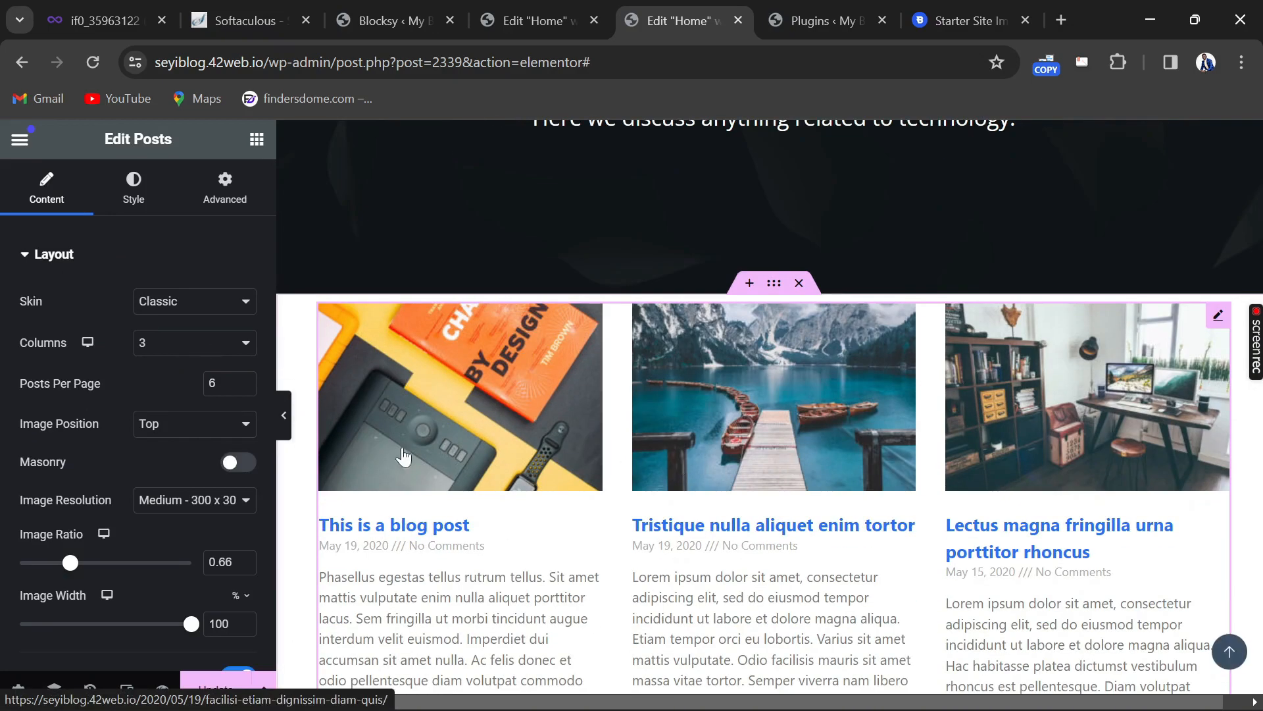
pyautogui.click(180, 306)
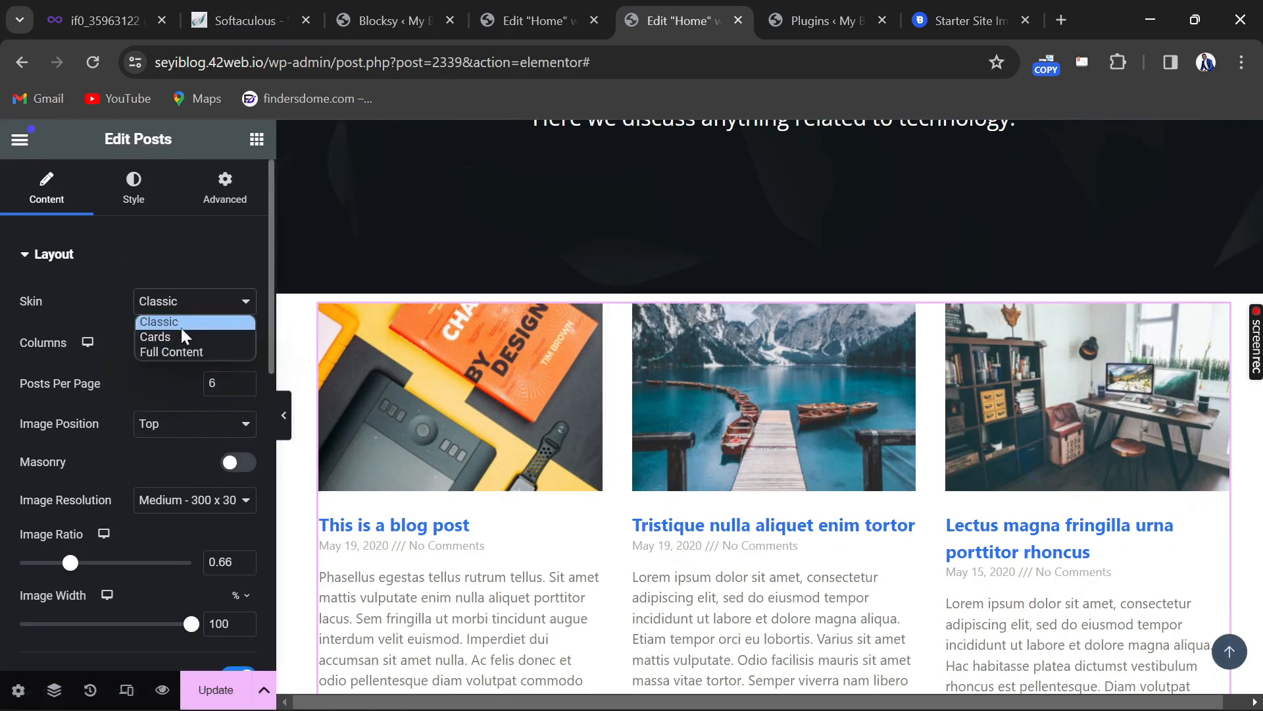
pyautogui.click(177, 334)
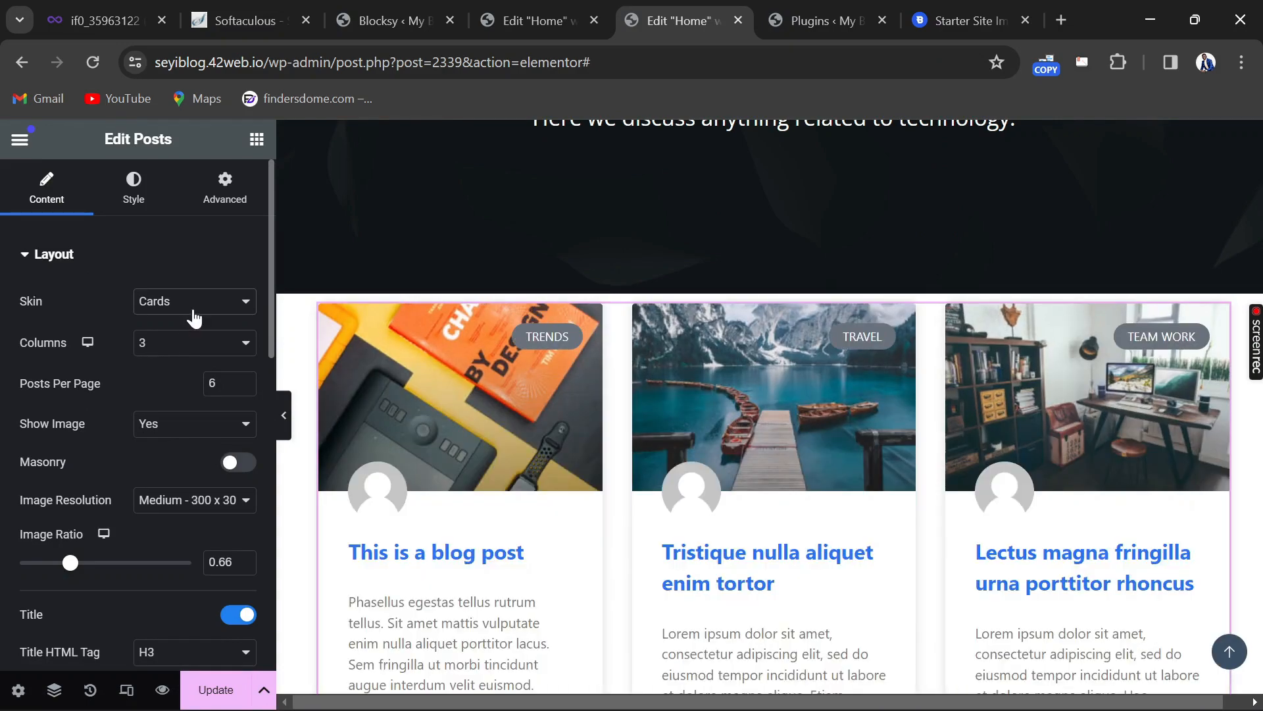
# Try the Full Content skin on the Posts widget, review its layout, and switch the skin back to Cards
pyautogui.click(198, 314)
pyautogui.click(198, 343)
pyautogui.click(200, 304)
pyautogui.click(189, 350)
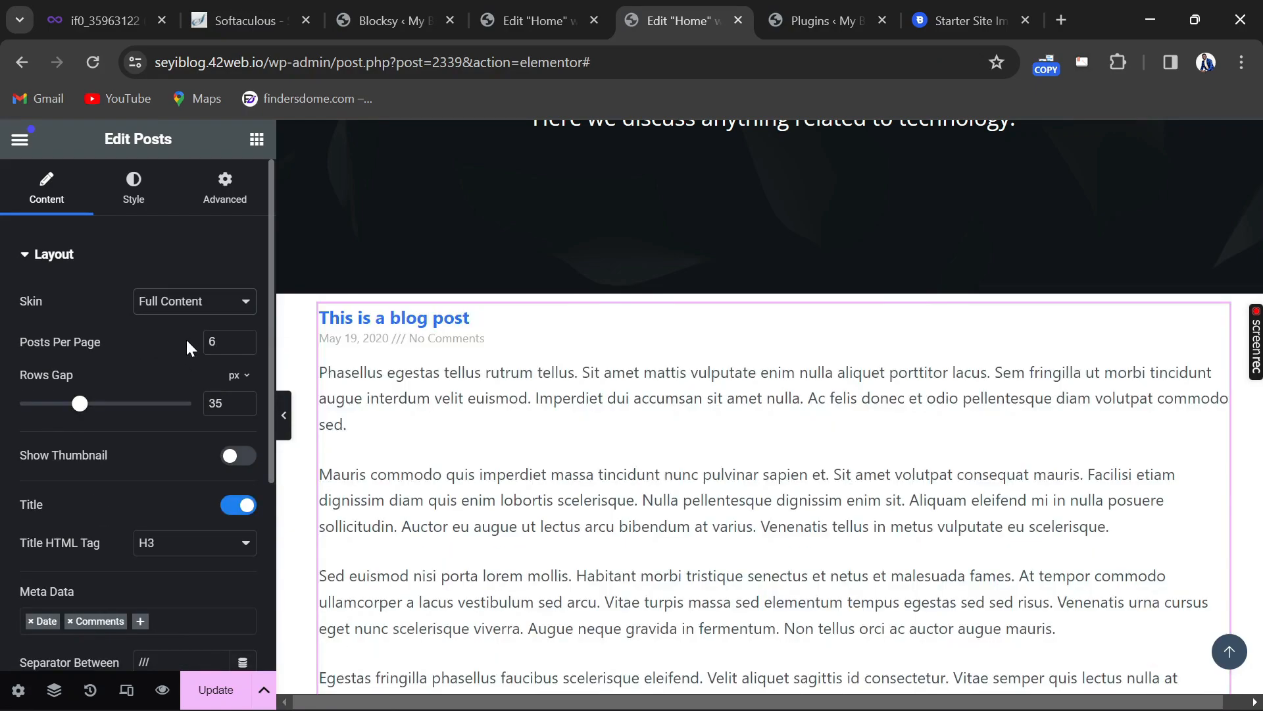
pyautogui.scroll(-10, 437, 359)
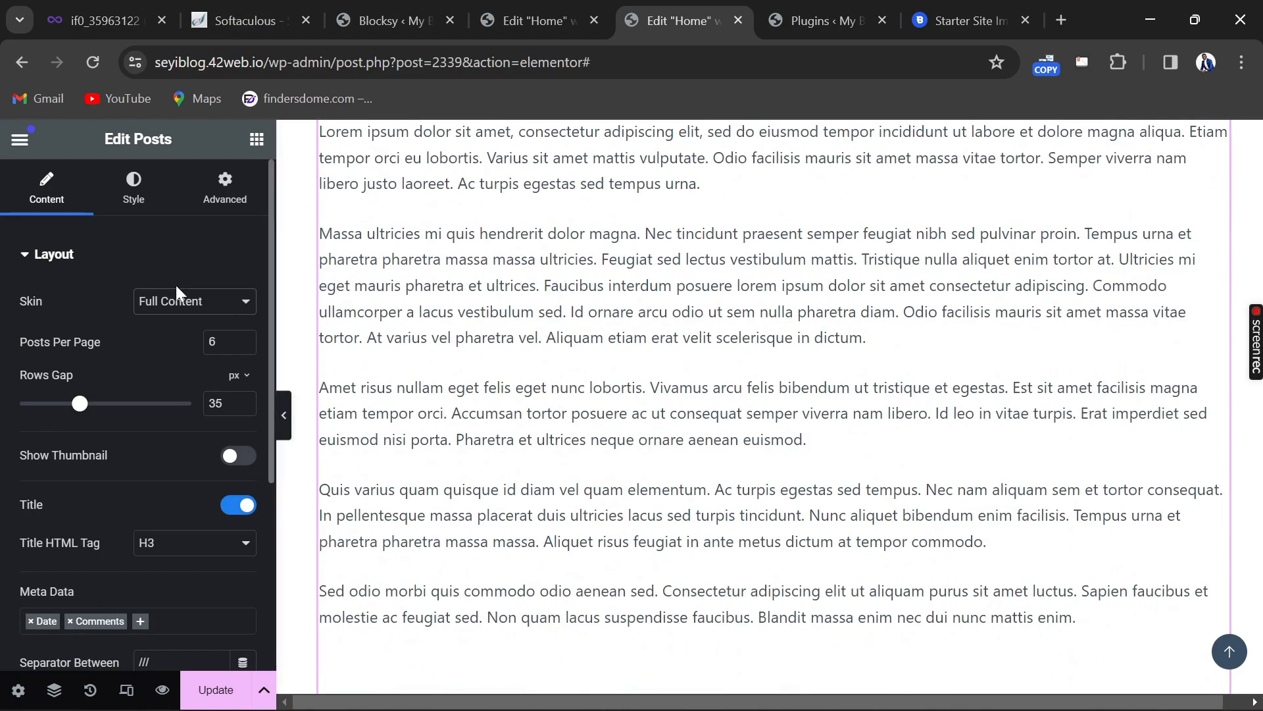
pyautogui.click(177, 302)
pyautogui.click(174, 337)
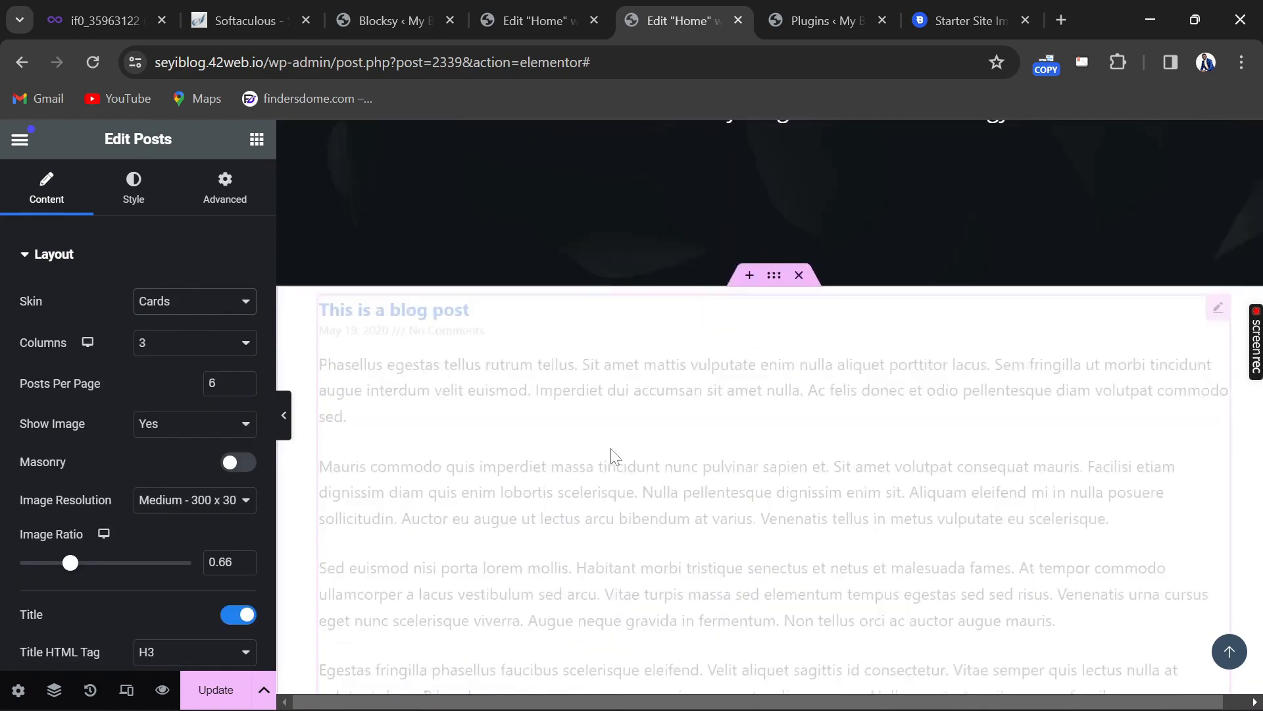
pyautogui.scroll(-5, 614, 455)
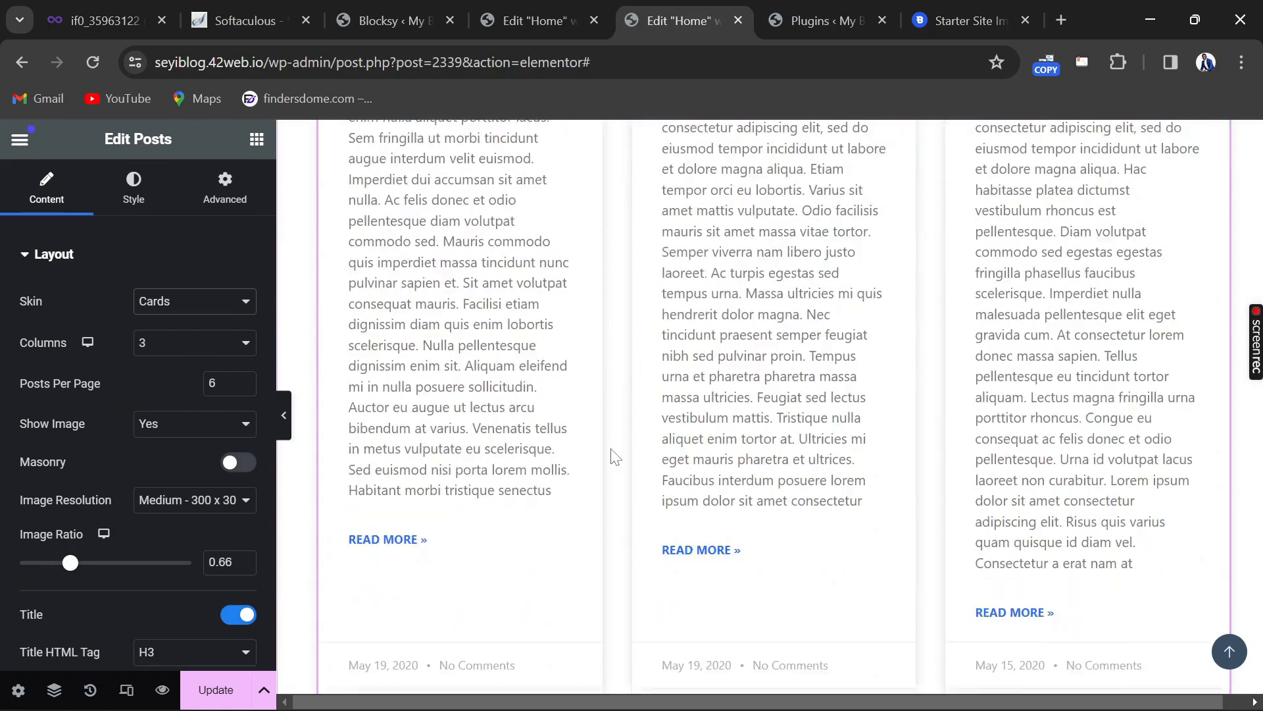
pyautogui.scroll(7, 612, 453)
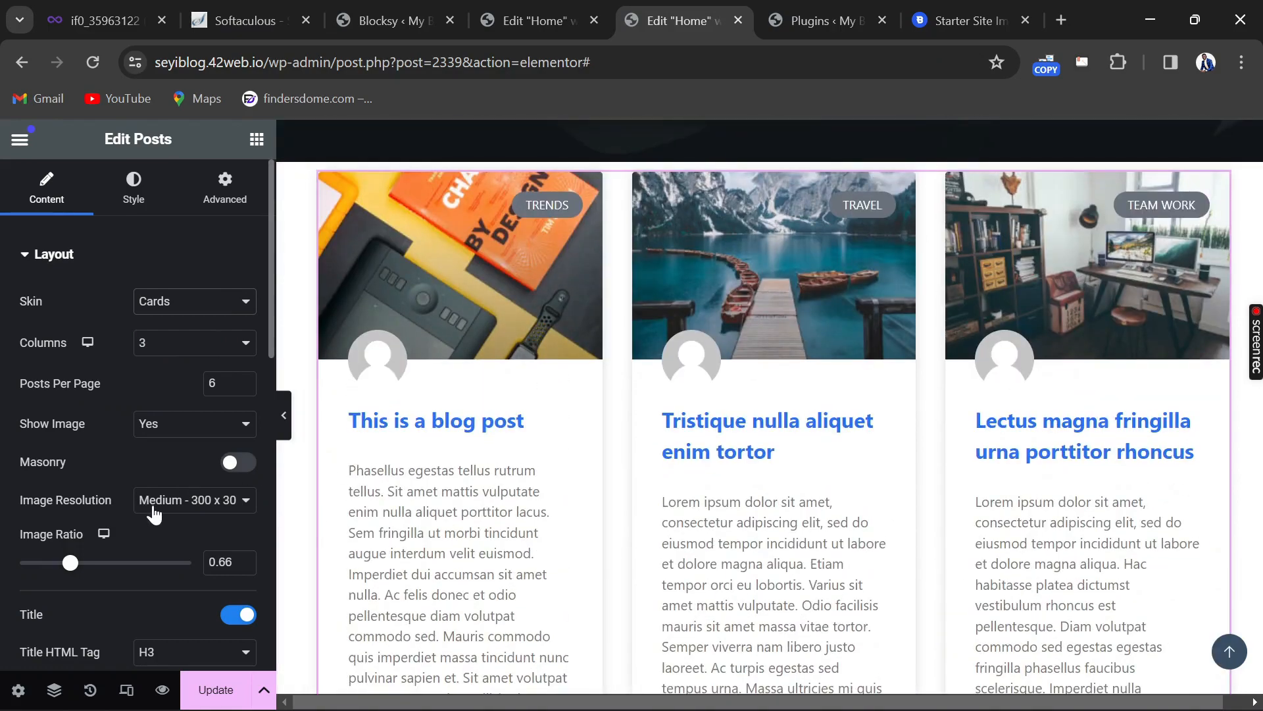
# Try a 4-column layout for the Posts widget and set the columns back to 3
pyautogui.click(186, 350)
pyautogui.click(174, 409)
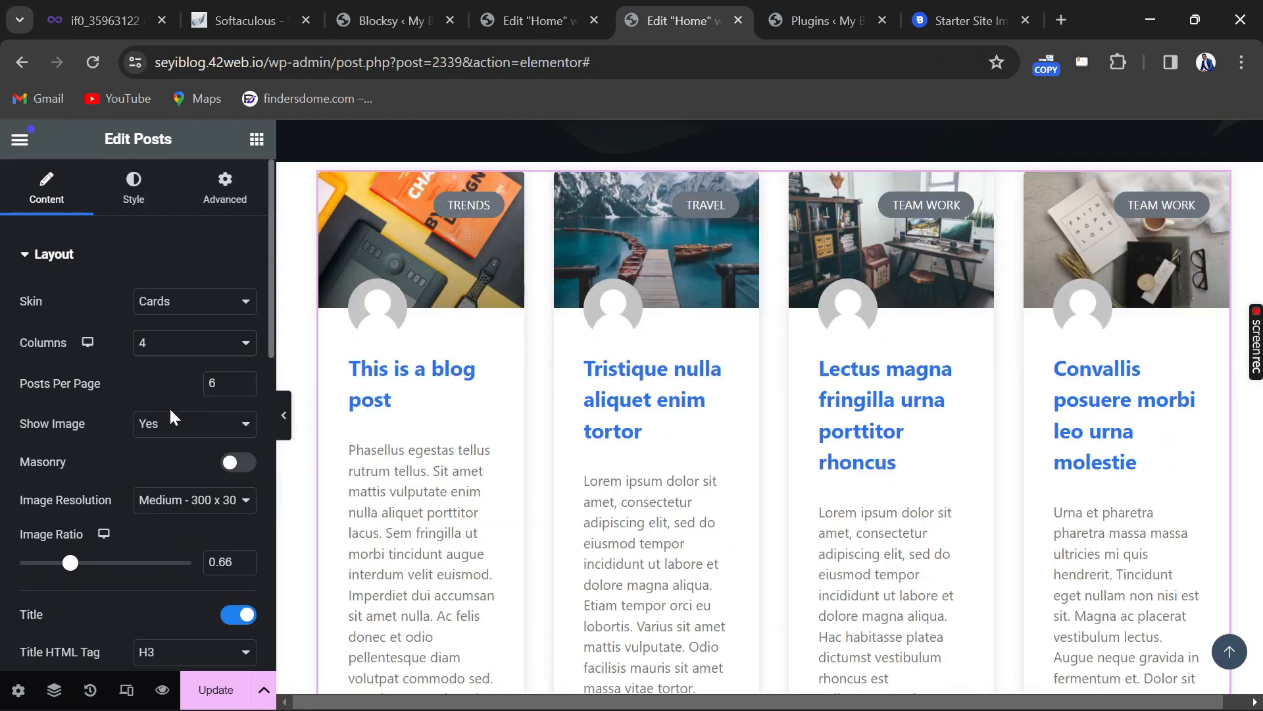
pyautogui.click(174, 350)
pyautogui.click(173, 393)
# Change the Posts widget's skin to Classic and turn off the post excerpts
pyautogui.click(193, 312)
pyautogui.click(173, 325)
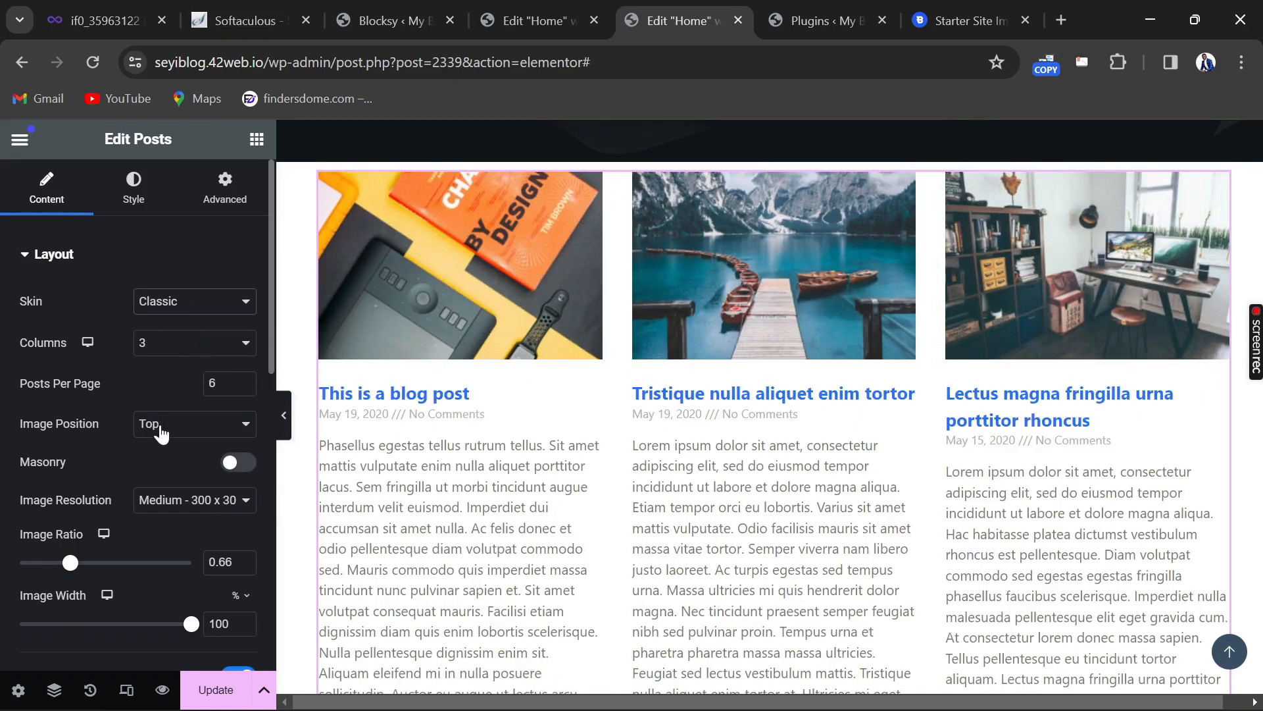
pyautogui.scroll(-2, 161, 431)
pyautogui.scroll(2, 159, 445)
pyautogui.scroll(-6, 160, 445)
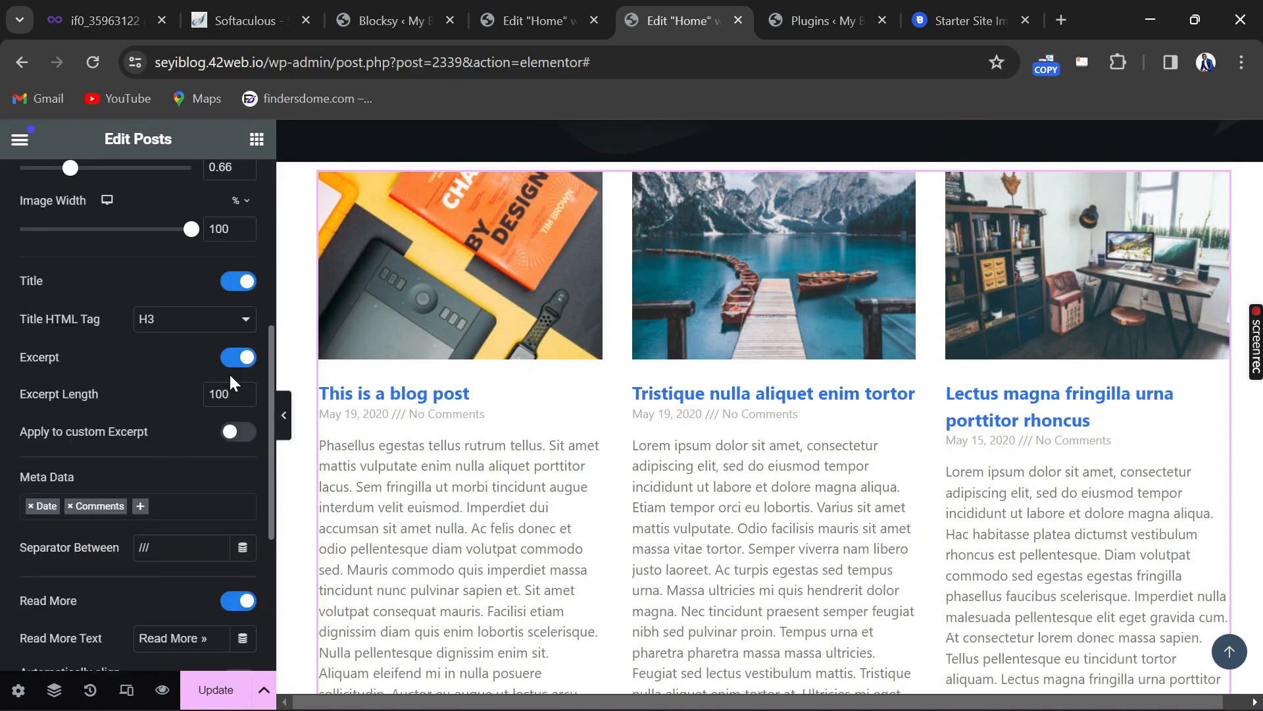
pyautogui.click(238, 357)
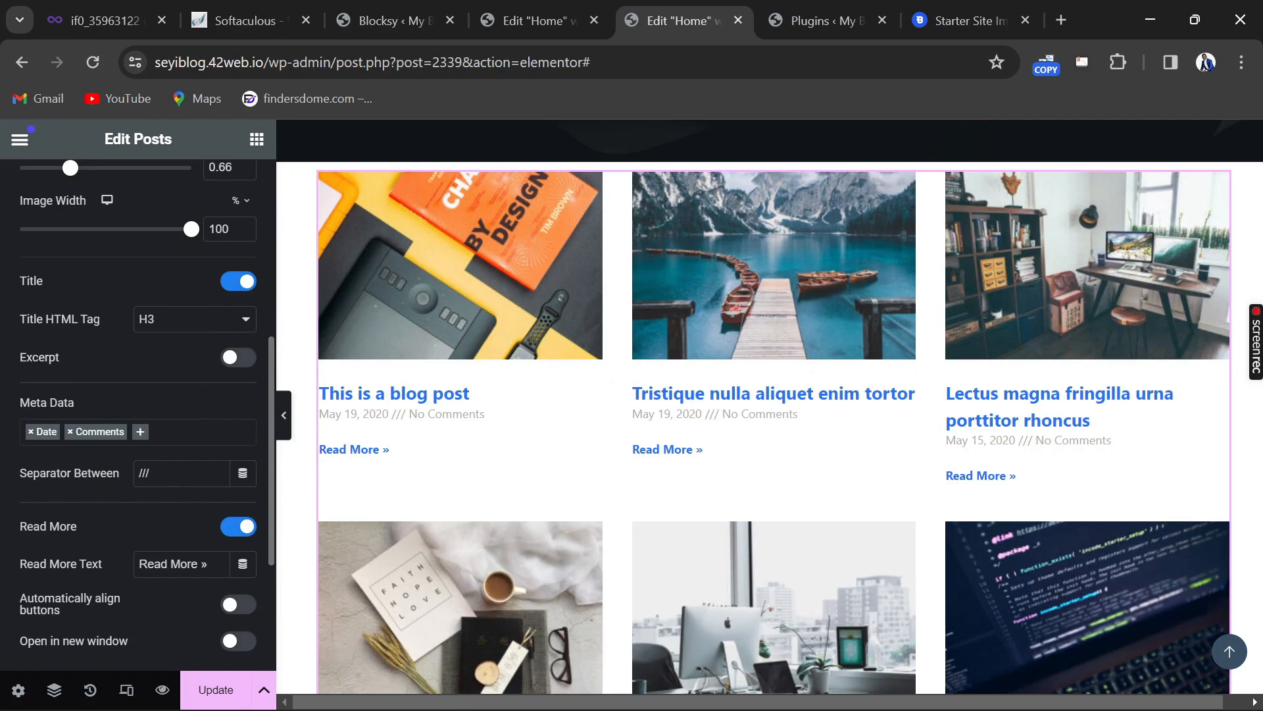
# Replace the separator between the posts' date and comments metadata with "|"
pyautogui.click(148, 473)
pyautogui.press('BackSpace')
pyautogui.press('BackSpace')
pyautogui.press('BackSpace')
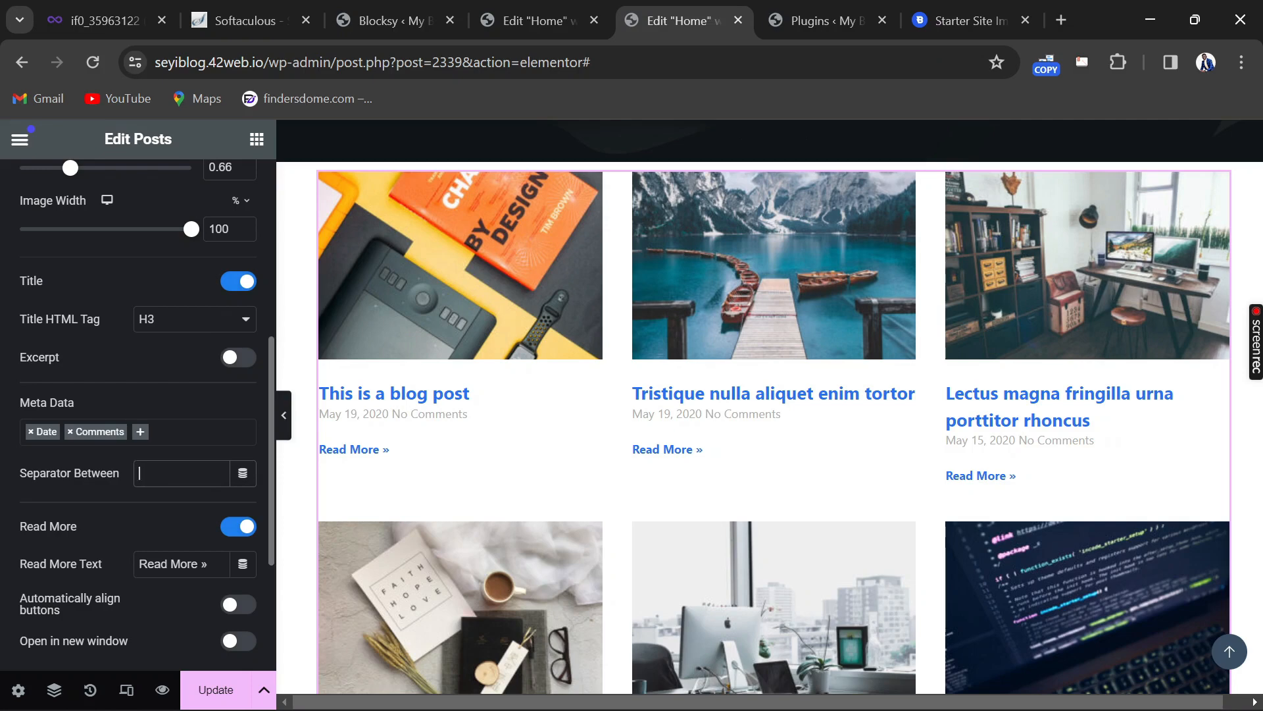
pyautogui.write('|')
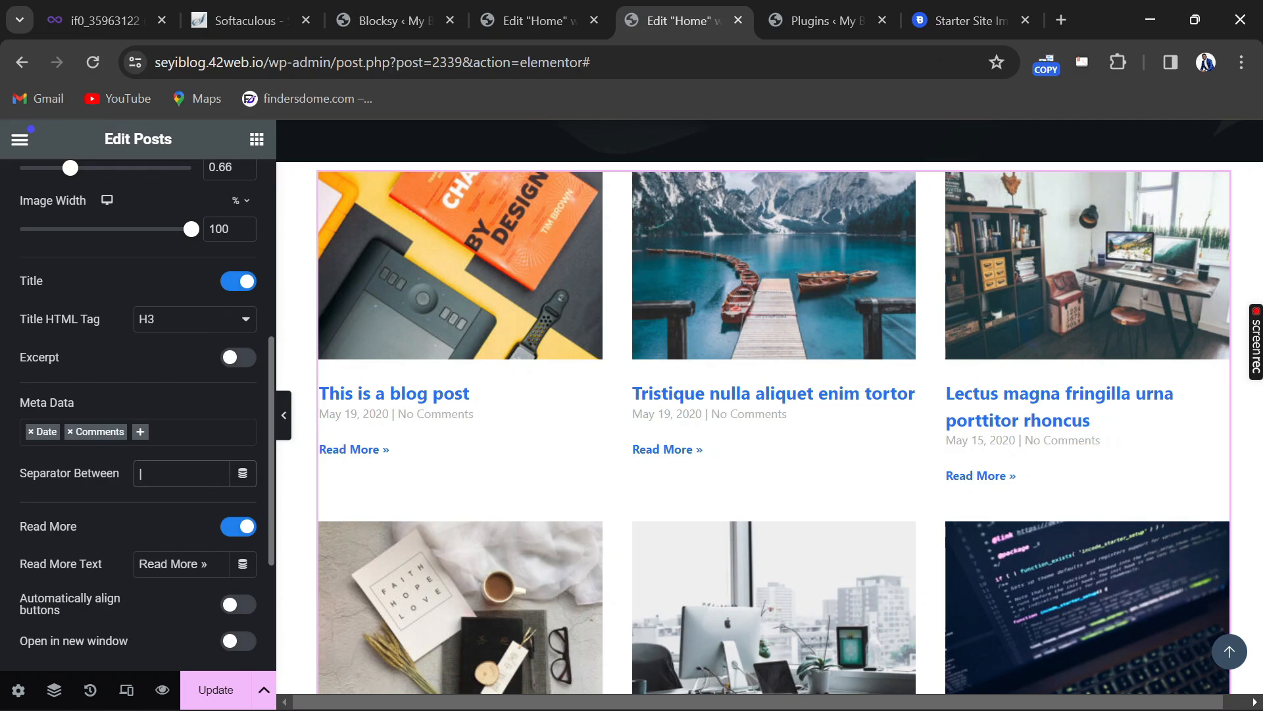
# Turn off the Read More links in the Posts widget and review the resulting post grid
pyautogui.scroll(-2, 175, 509)
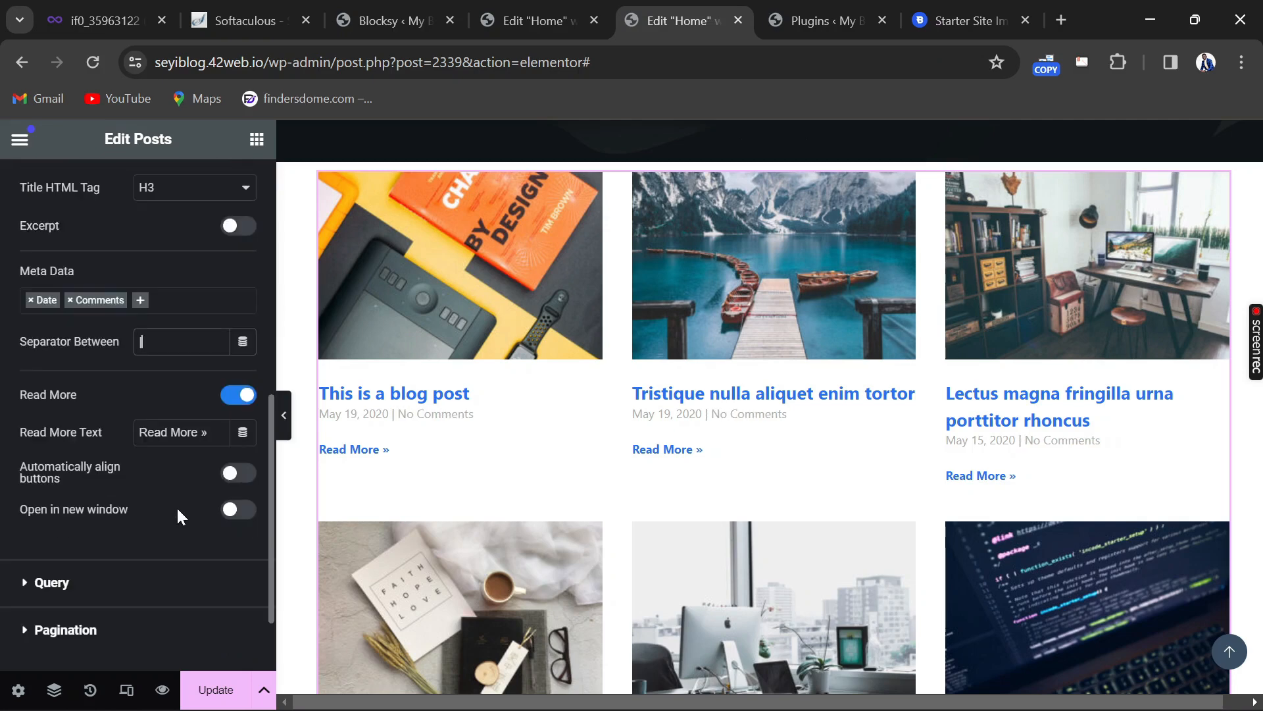
pyautogui.scroll(-2, 176, 437)
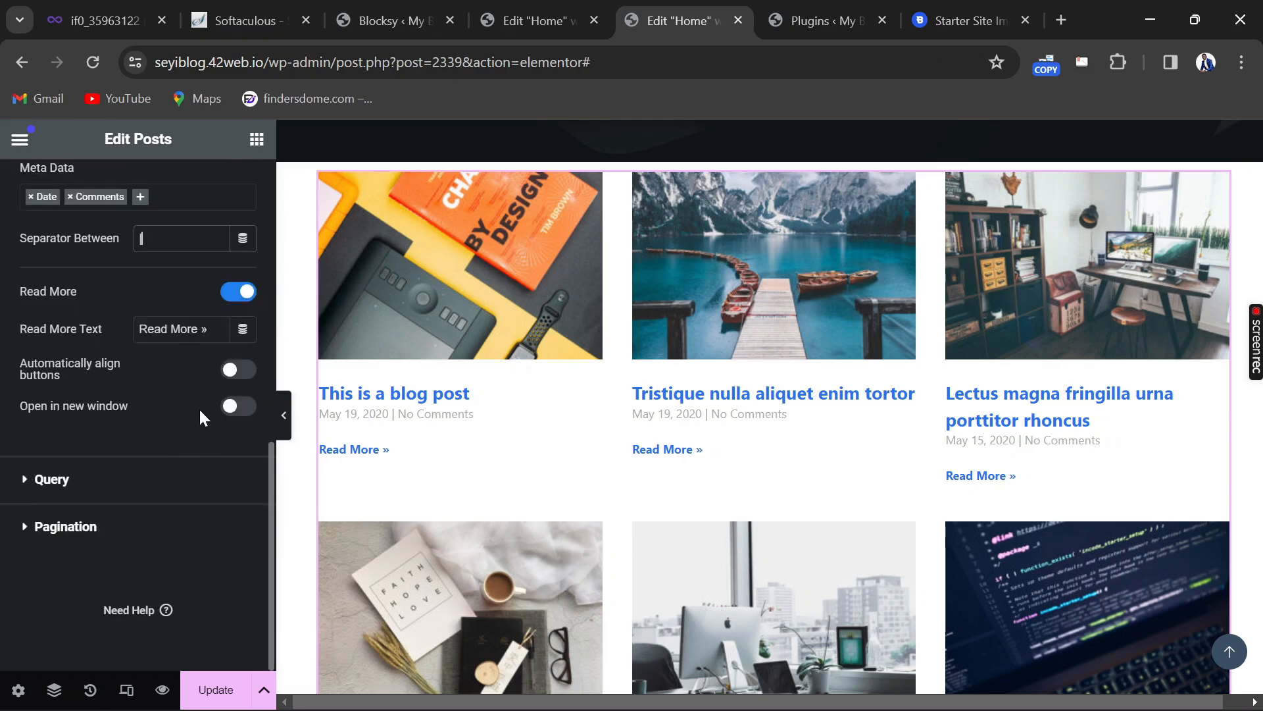
pyautogui.click(242, 294)
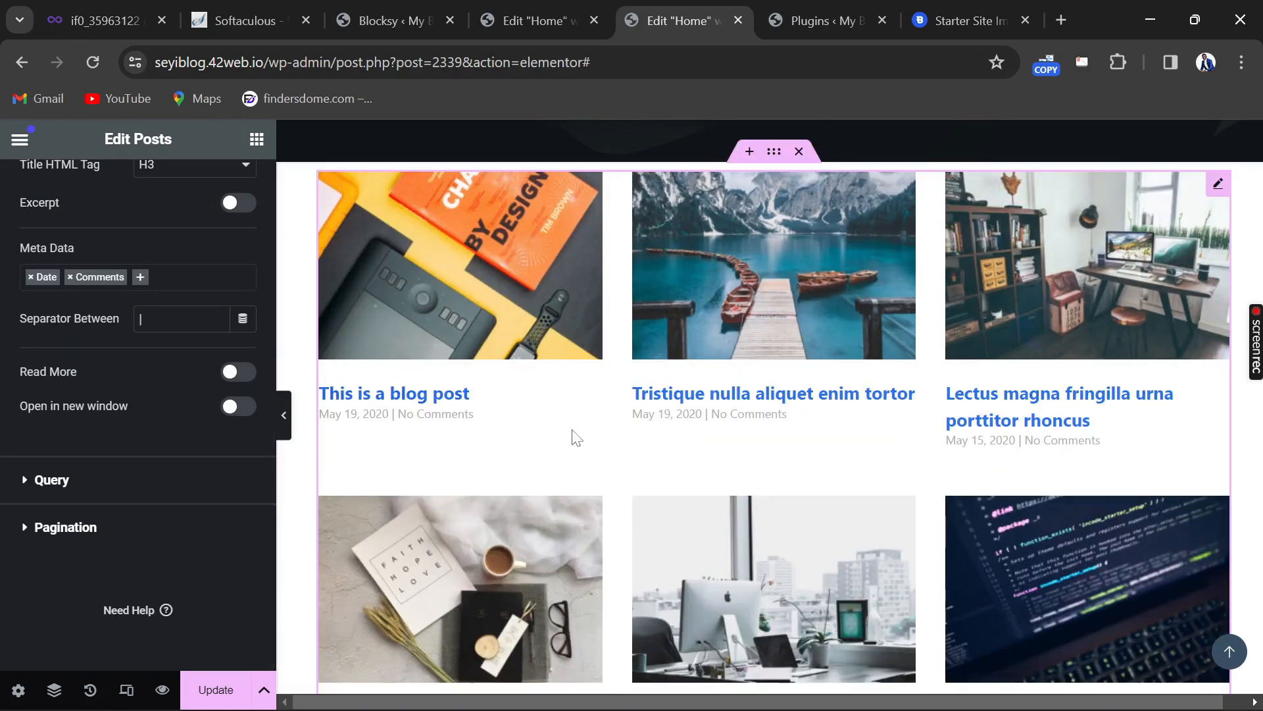
pyautogui.scroll(-4, 600, 496)
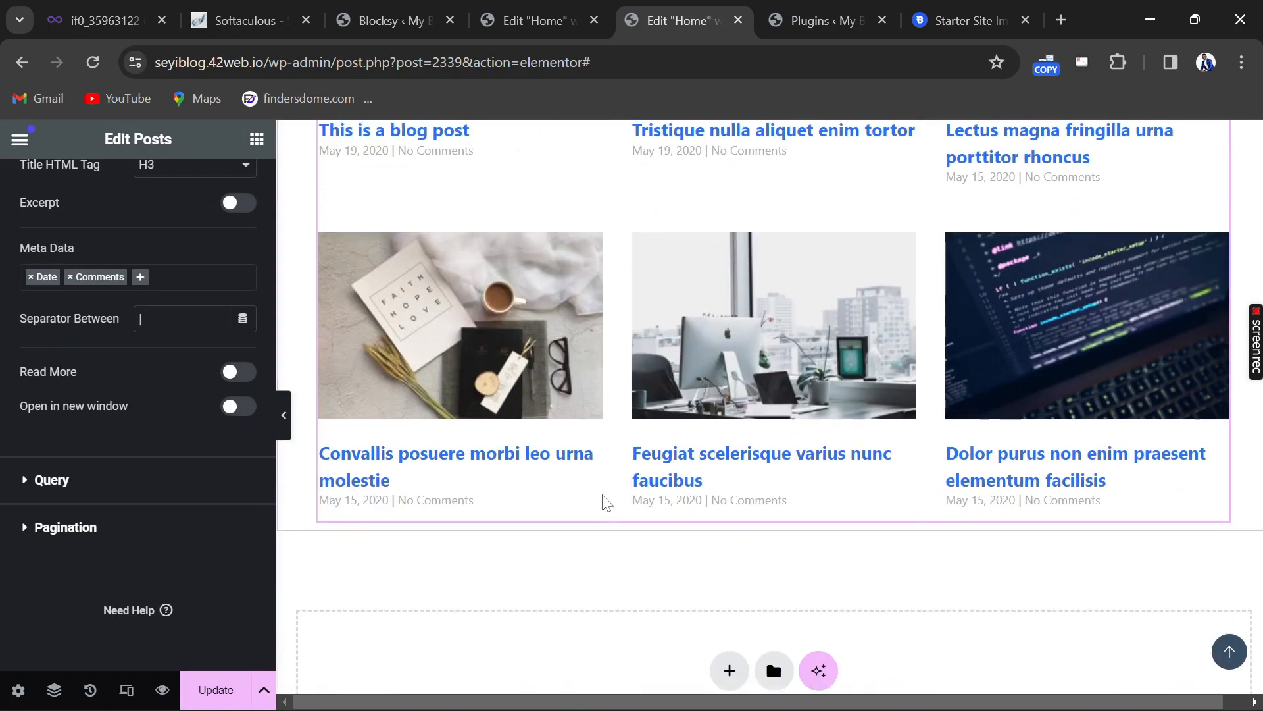
pyautogui.scroll(4, 587, 494)
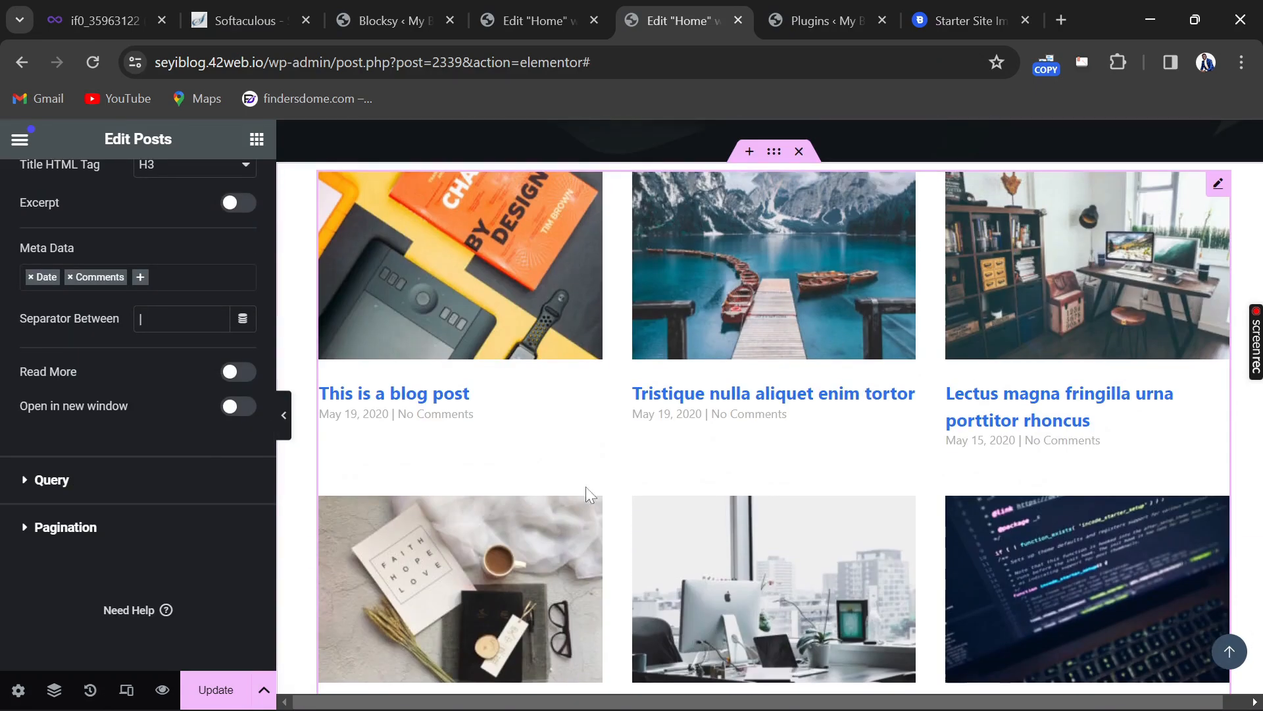
# Set the Posts widget's pagination to Numbers and check the page links below the post grid
pyautogui.click(53, 480)
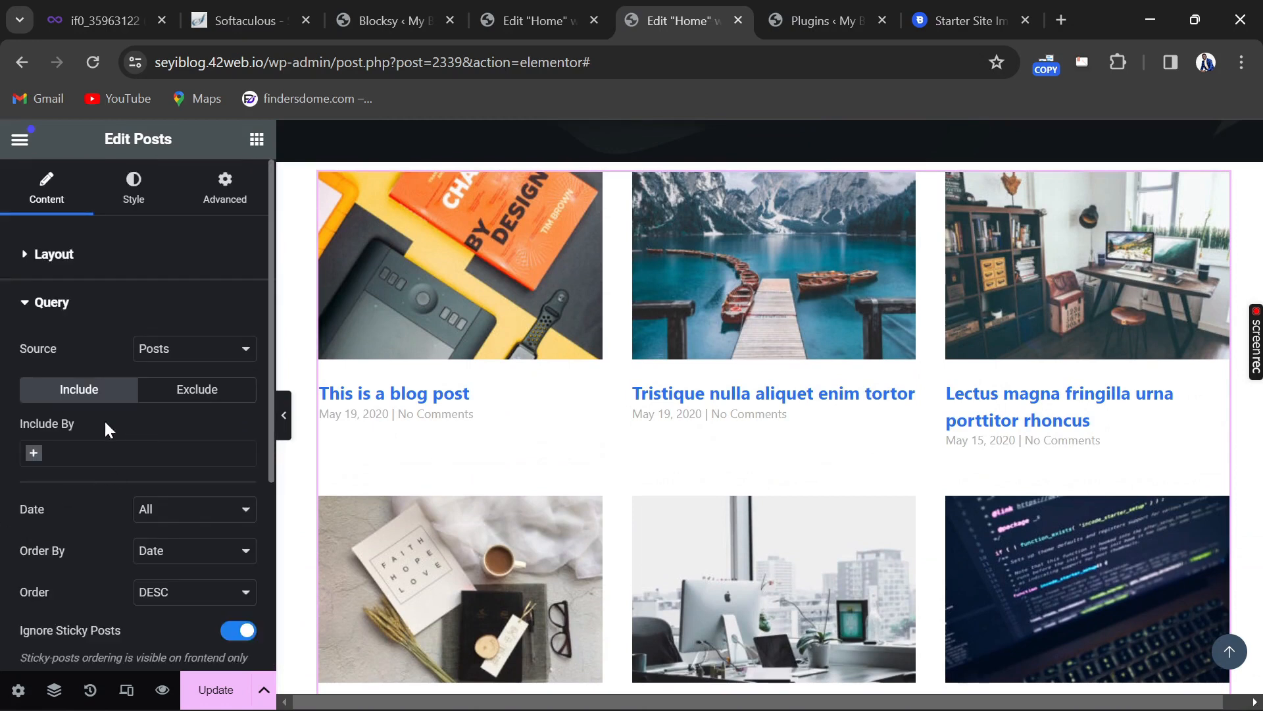
pyautogui.click(52, 313)
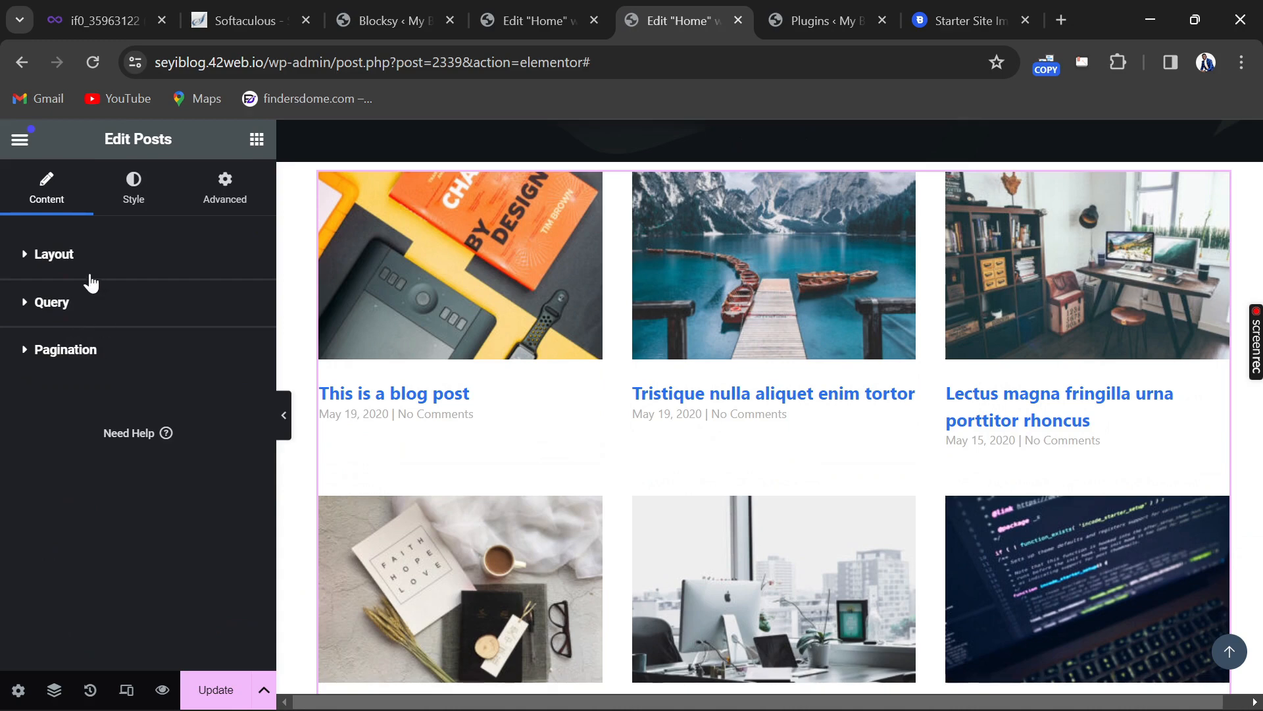
pyautogui.click(72, 355)
pyautogui.click(152, 397)
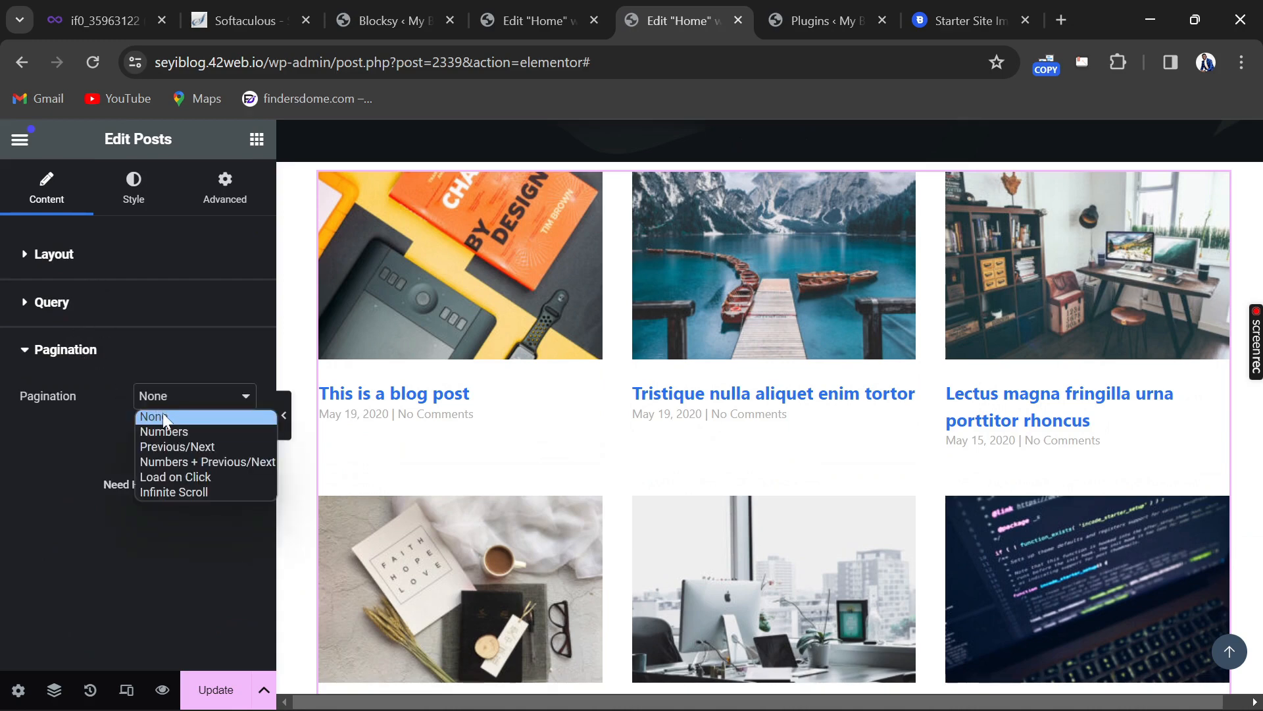
pyautogui.click(172, 432)
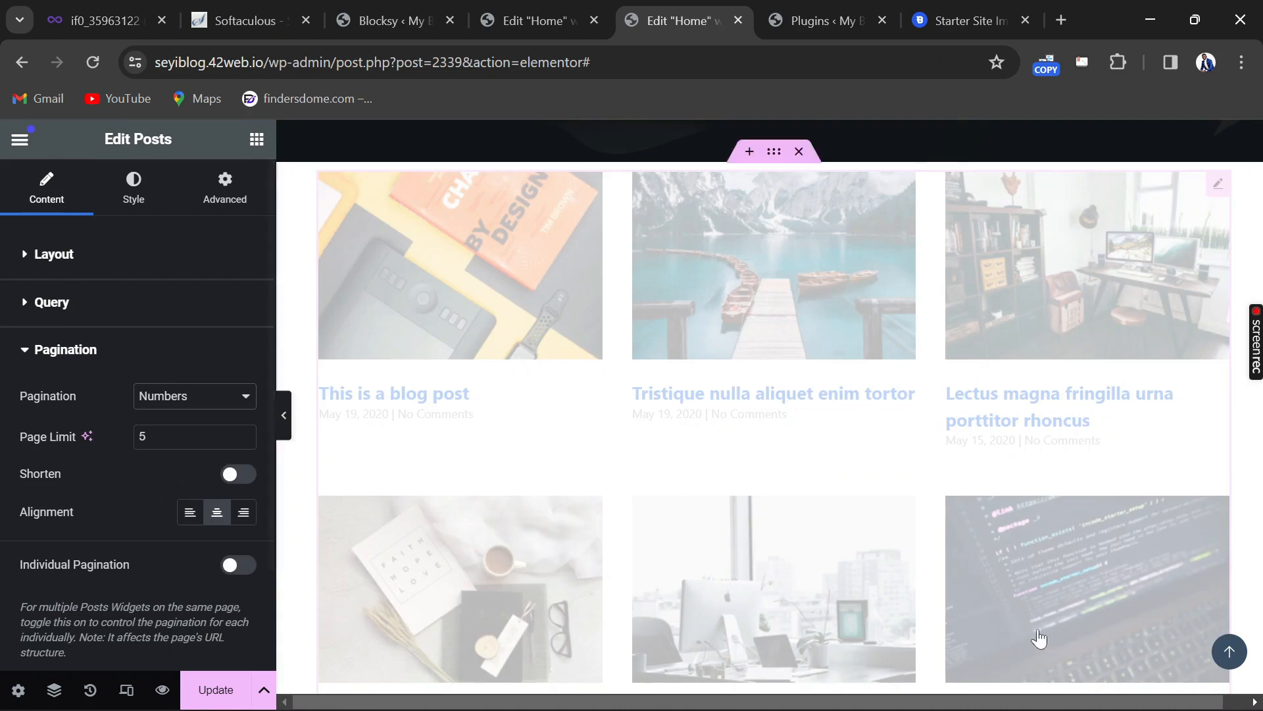
pyautogui.scroll(-5, 922, 579)
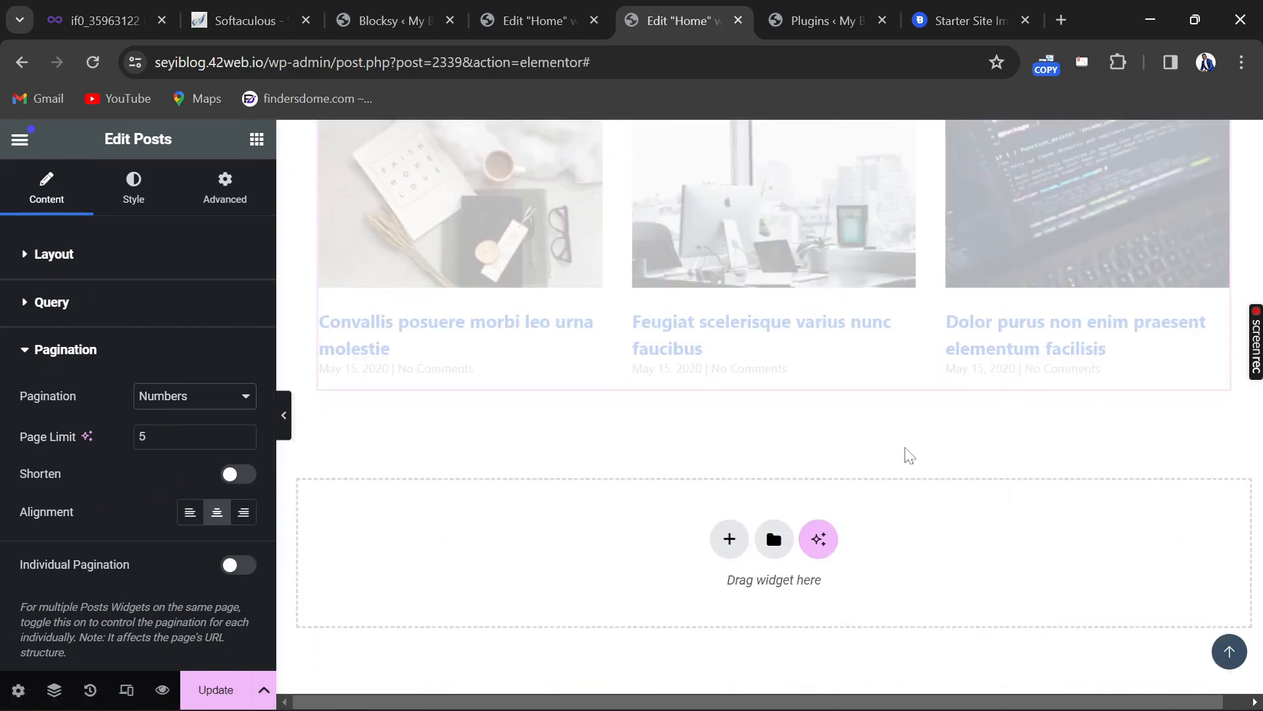
pyautogui.scroll(-3, 692, 446)
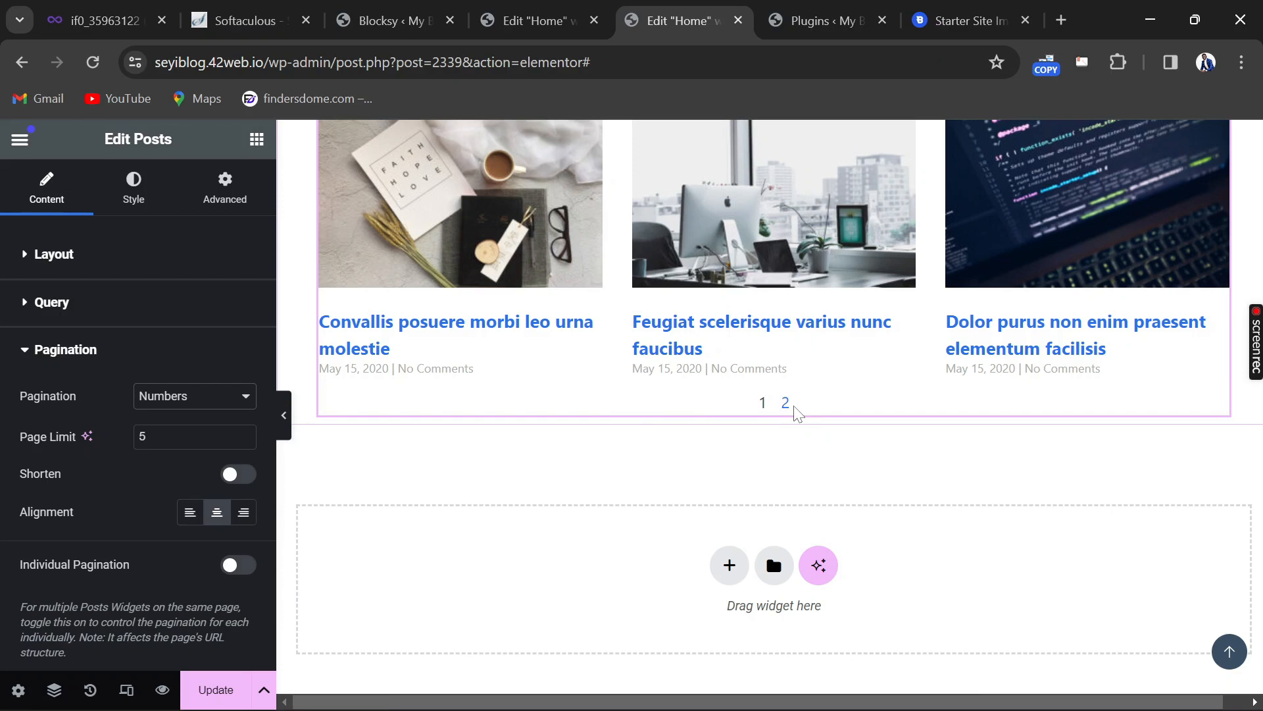
pyautogui.scroll(2, 740, 415)
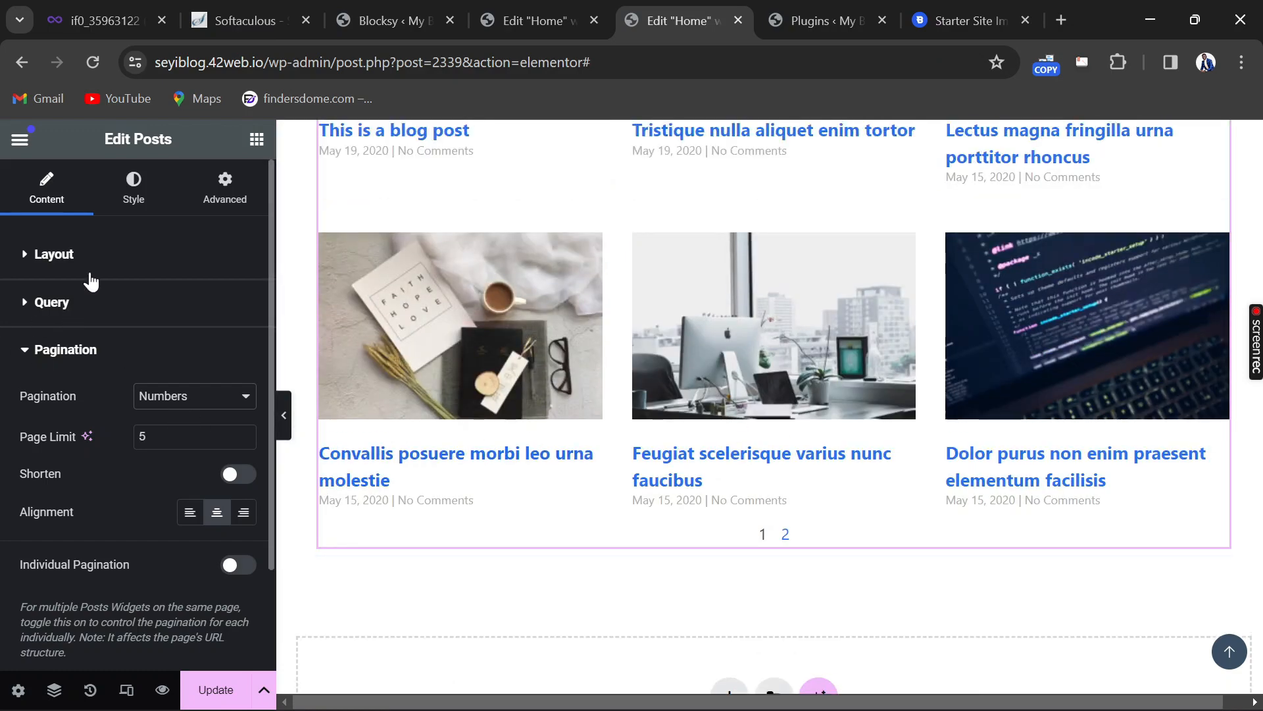
# In the Posts widget's layout styling, set the columns gap to 32 px and the rows gap to 30 px
pyautogui.click(134, 186)
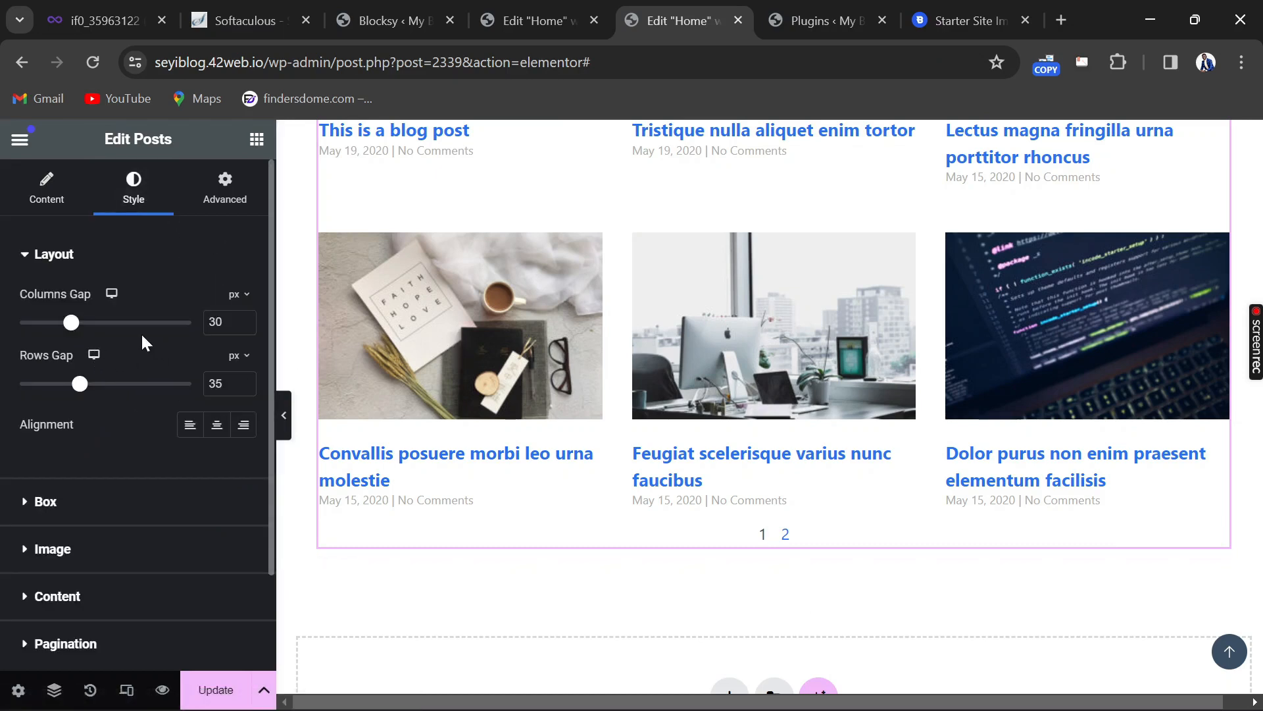
pyautogui.moveTo(77, 327); pyautogui.dragTo(77, 361)
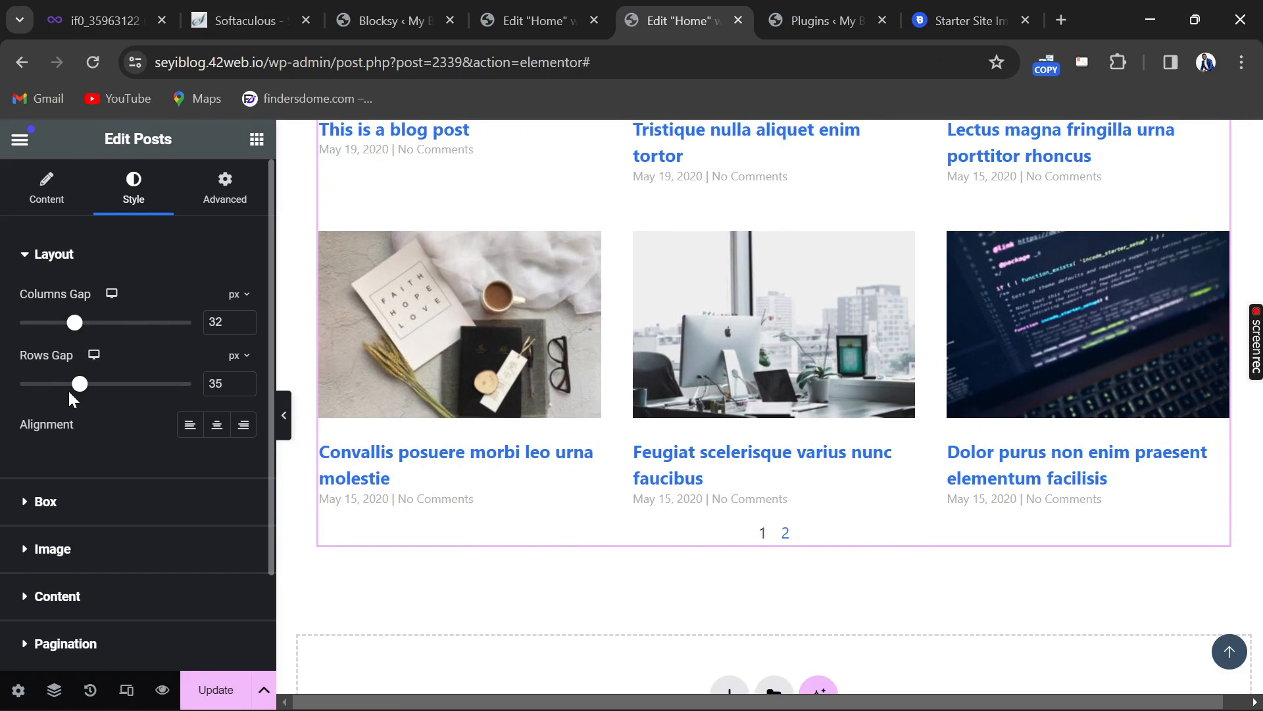
pyautogui.moveTo(58, 407)
pyautogui.mouseDown()
pyautogui.moveTo(48, 415)
pyautogui.moveTo(70, 394)
pyautogui.mouseUp()
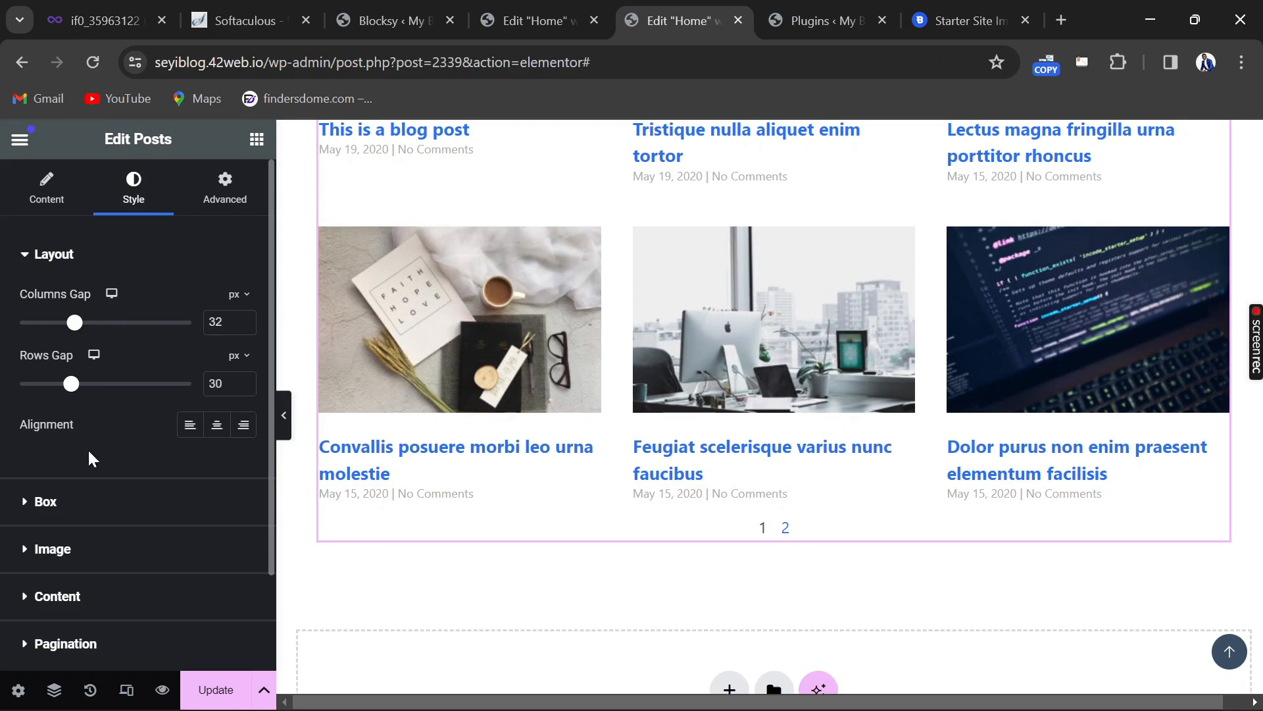
# Set the post boxes' padding to 10 px on all four sides, after trying 20 px, and review the grid
pyautogui.click(46, 512)
pyautogui.scroll(-4, 67, 487)
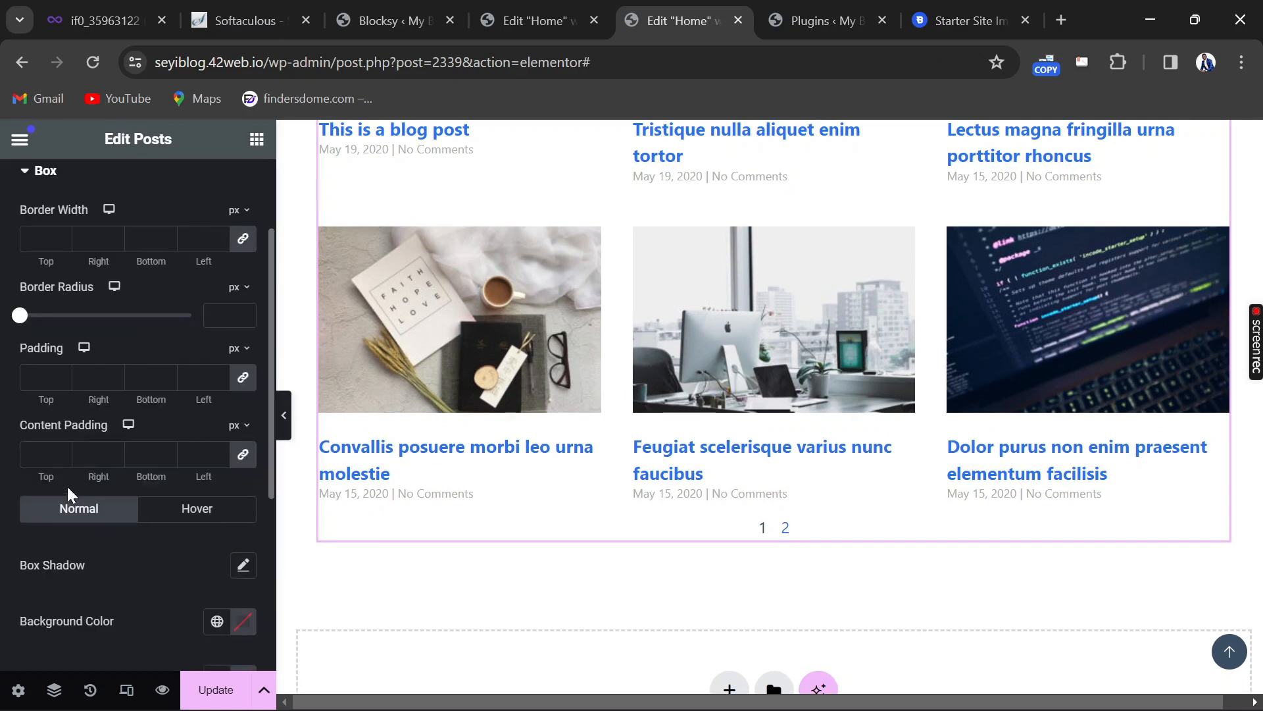
pyautogui.scroll(2, 67, 487)
pyautogui.click(40, 376)
pyautogui.write('20')
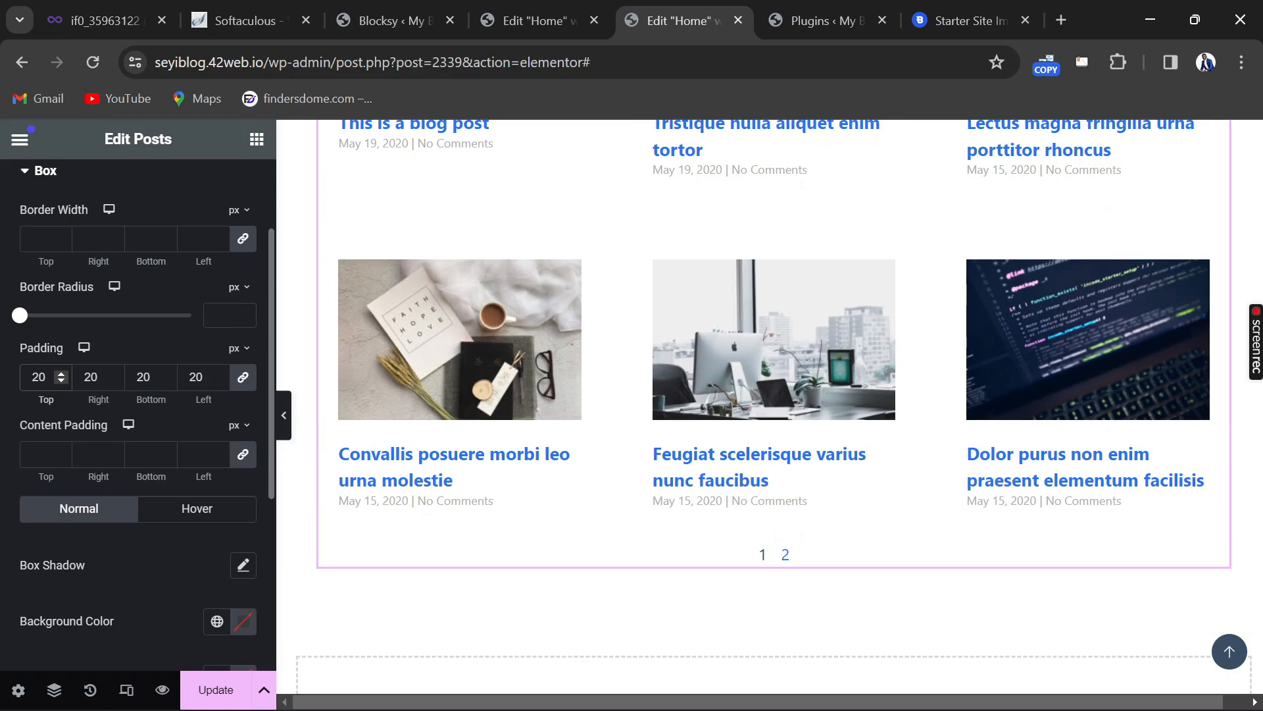
pyautogui.press('BackSpace')
pyautogui.press('BackSpace')
pyautogui.write('10')
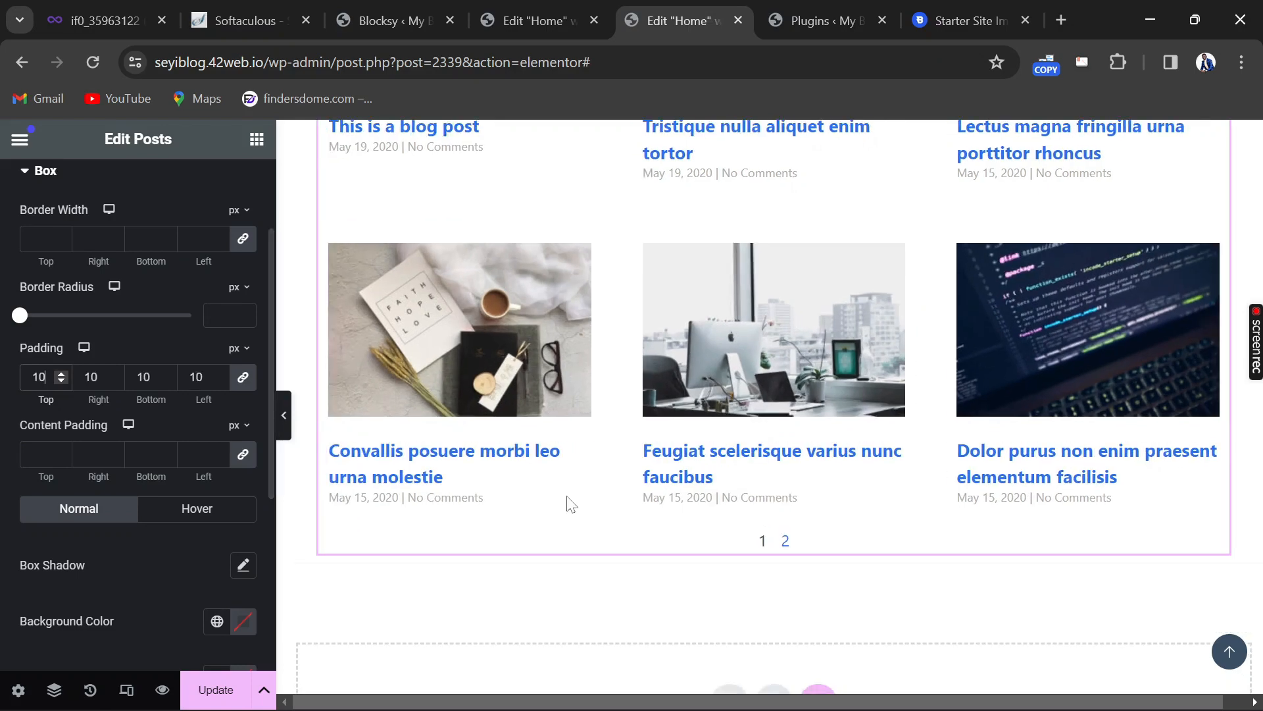
pyautogui.scroll(4, 566, 496)
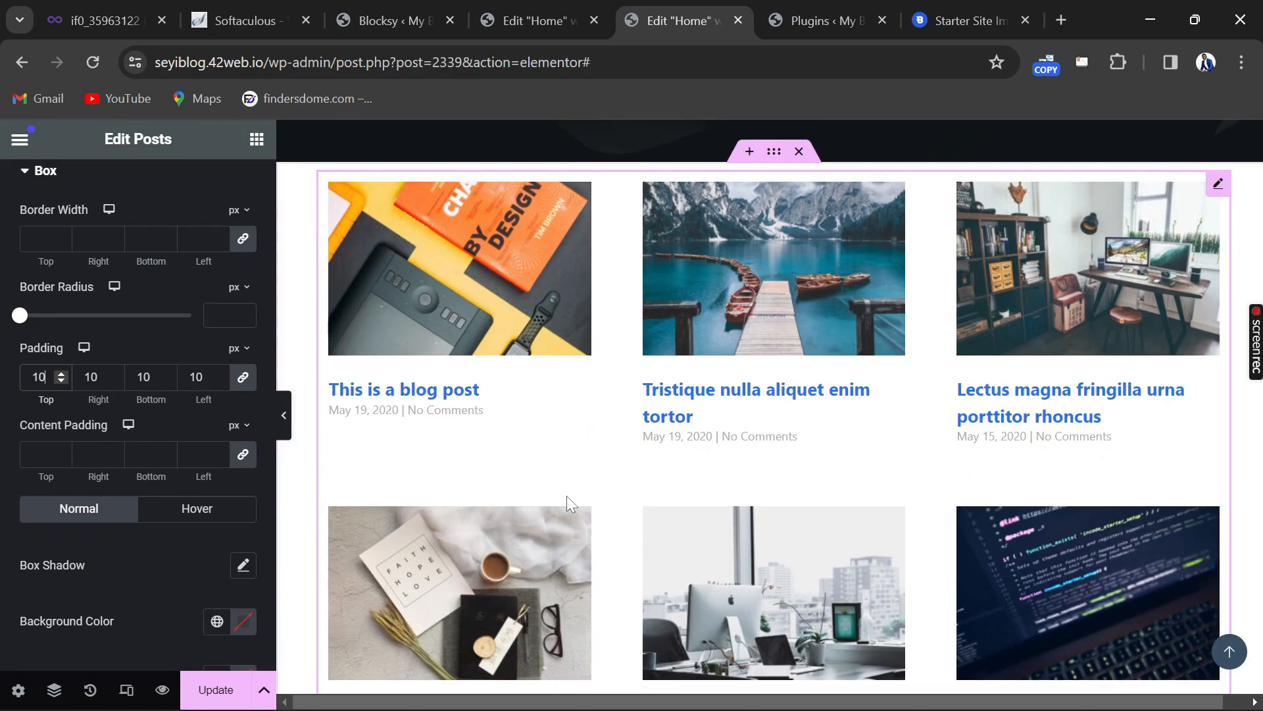
pyautogui.scroll(-2, 151, 440)
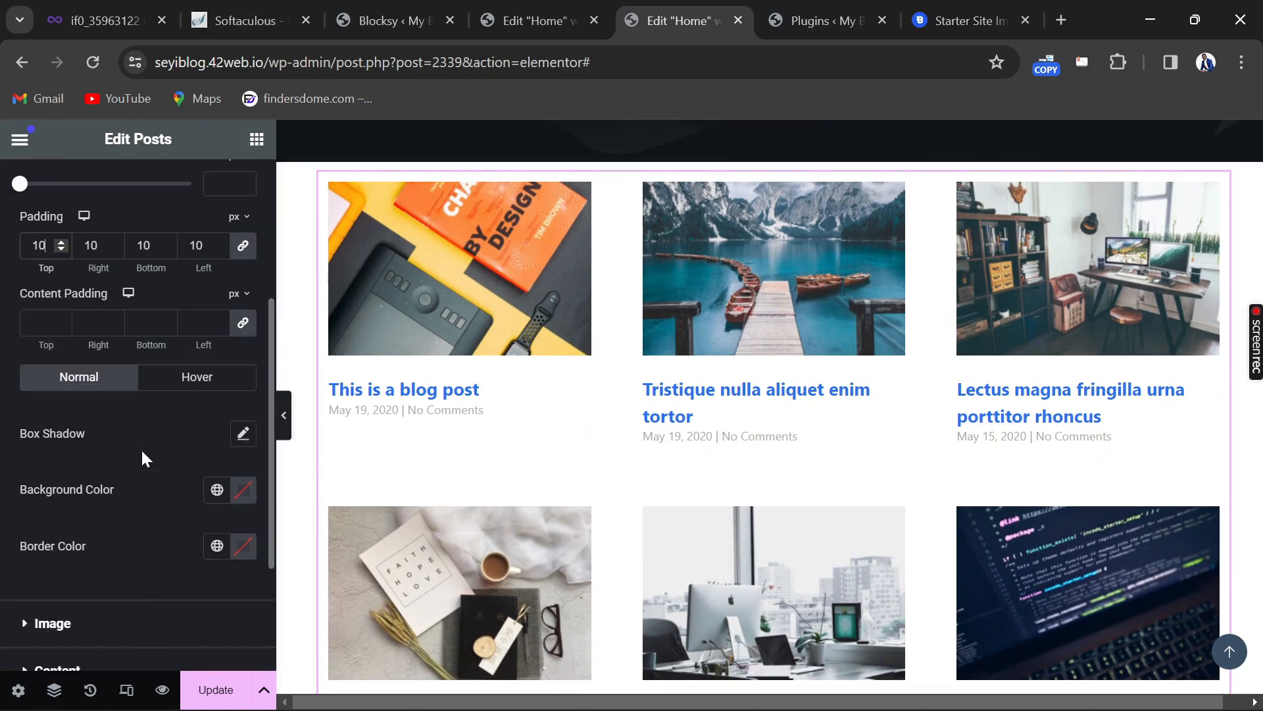
pyautogui.scroll(2, 71, 395)
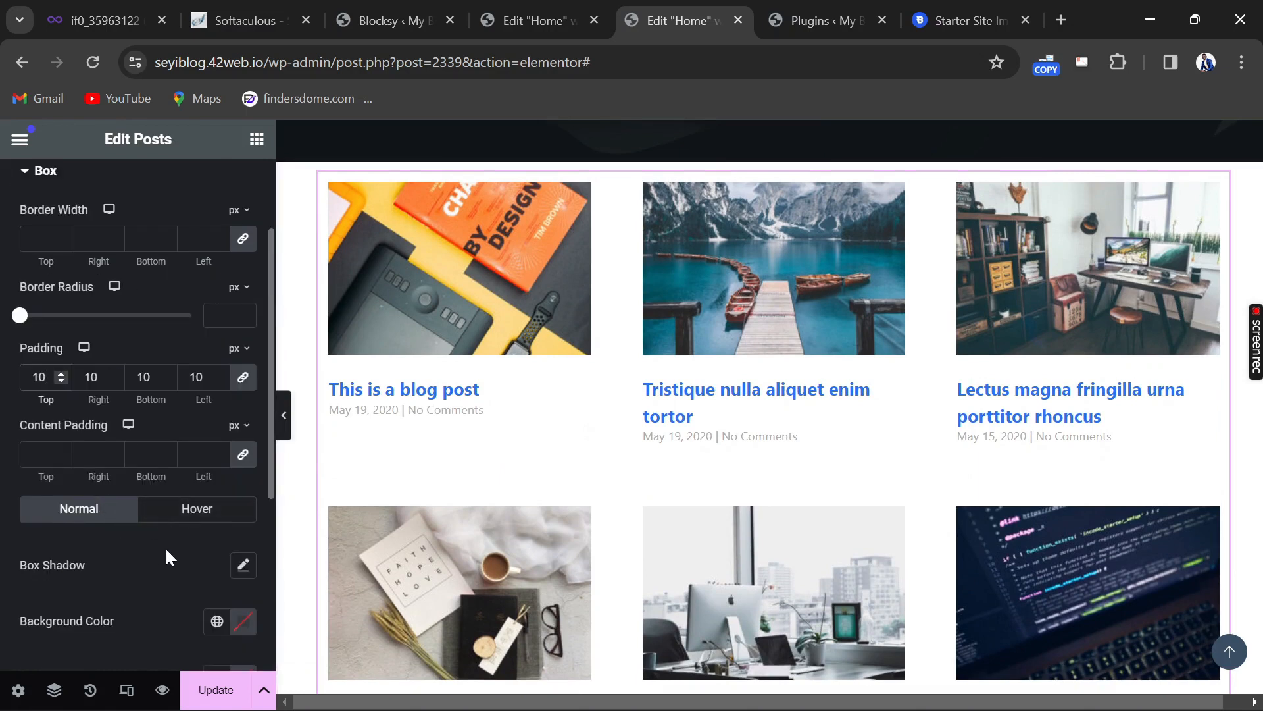
# Set the post boxes' border width to 1 px on all four sides, after trying 2 px
pyautogui.scroll(-2, 165, 549)
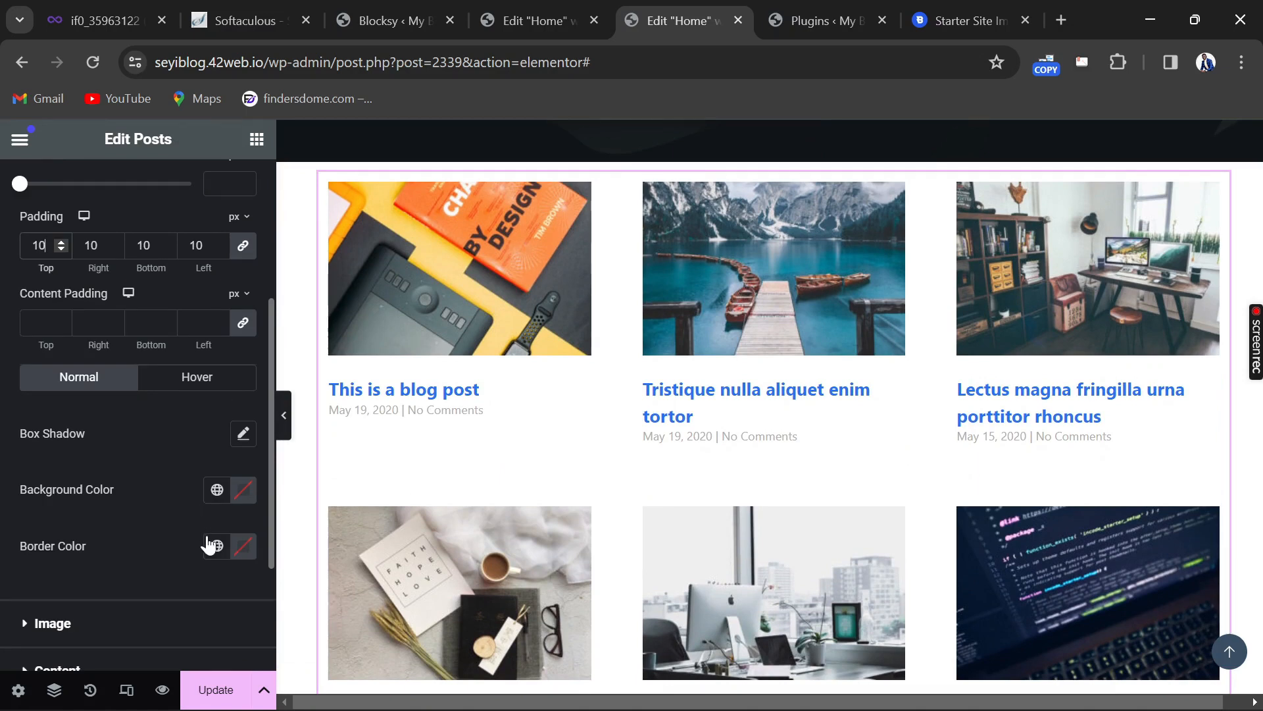
pyautogui.click(244, 549)
pyautogui.scroll(2, 169, 523)
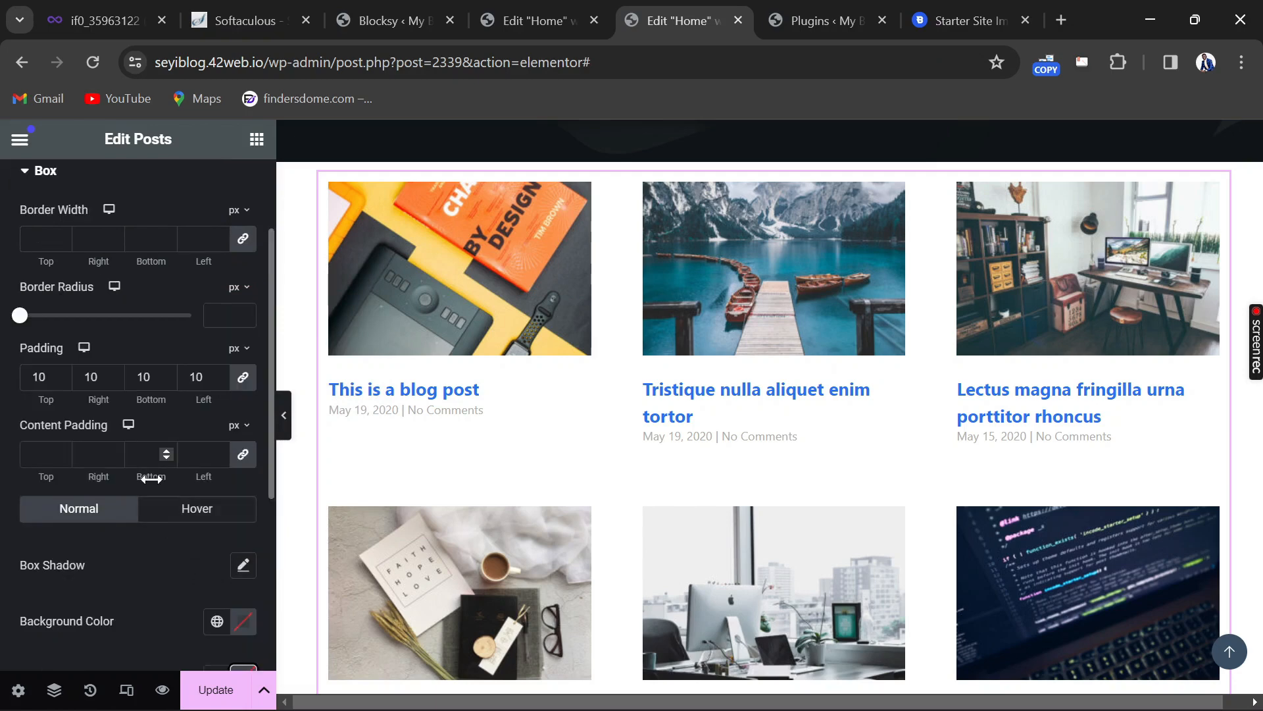
pyautogui.scroll(2, 151, 478)
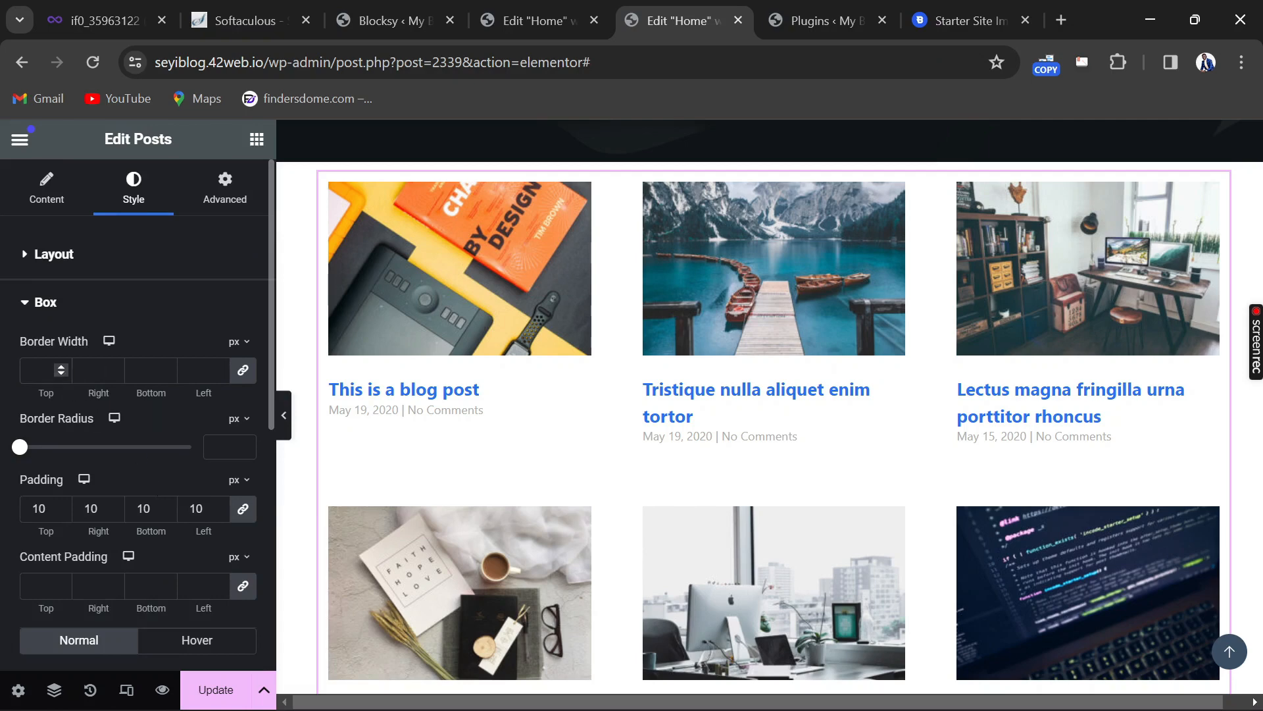
pyautogui.write('2')
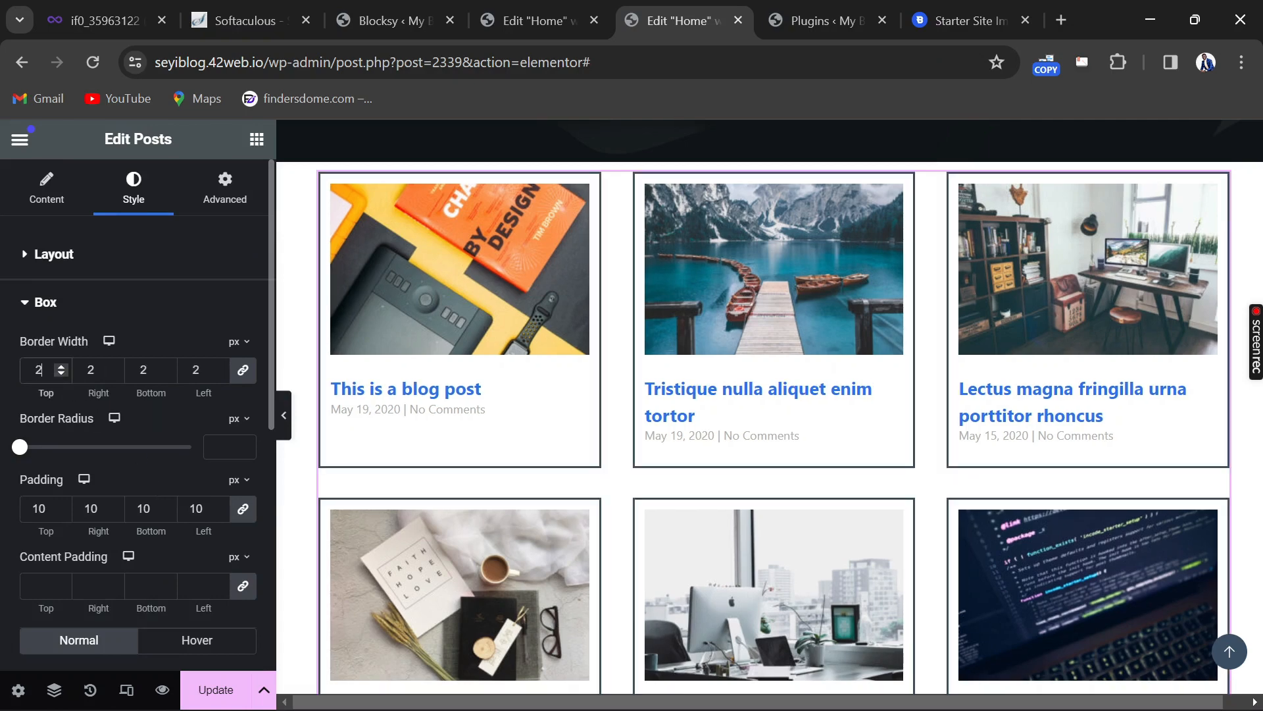
pyautogui.press('BackSpace')
pyautogui.write('1')
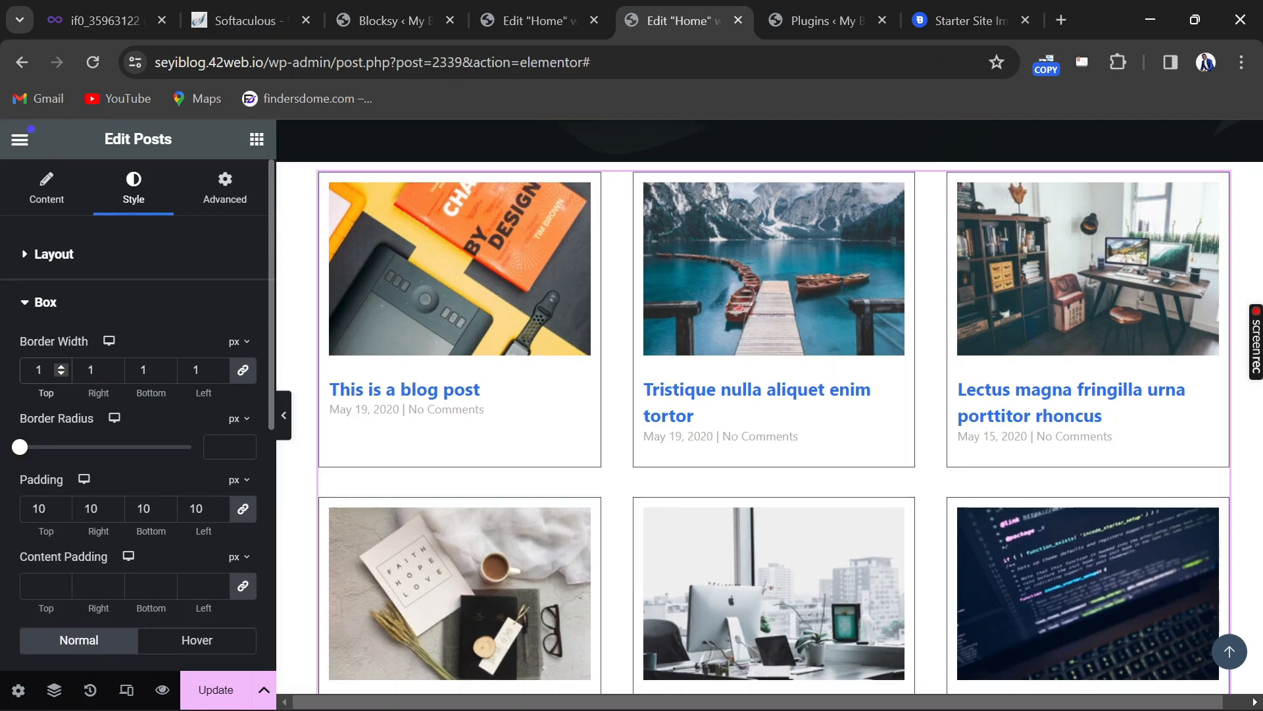
# Change the border color of the post boxes to light gray #B9B9B9
pyautogui.scroll(-4, 76, 415)
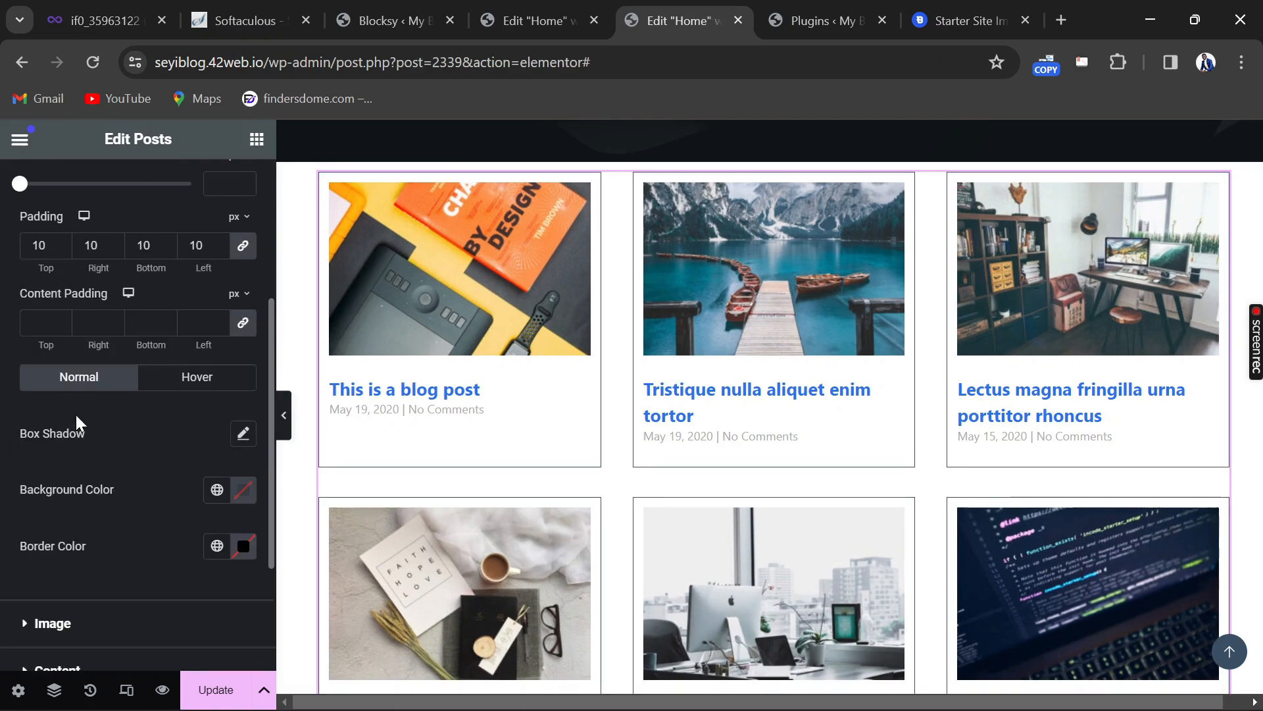
pyautogui.click(244, 546)
pyautogui.moveTo(183, 397); pyautogui.dragTo(113, 330)
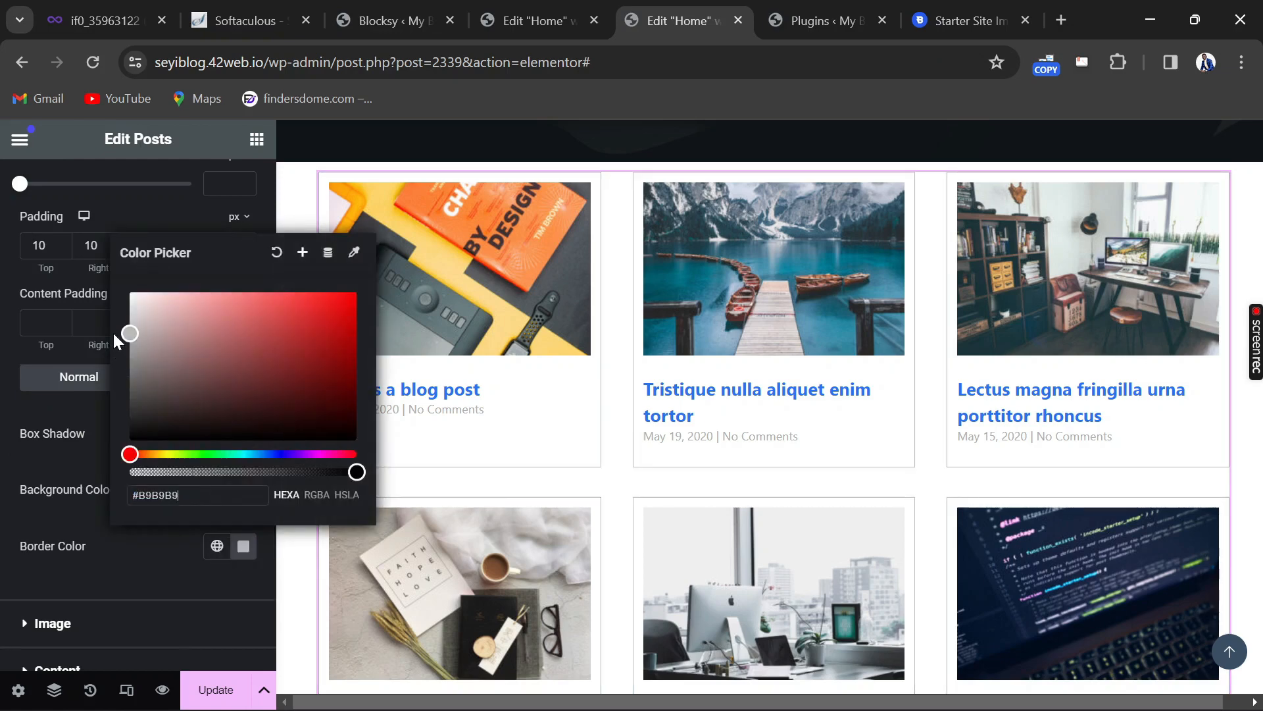
pyautogui.click(164, 547)
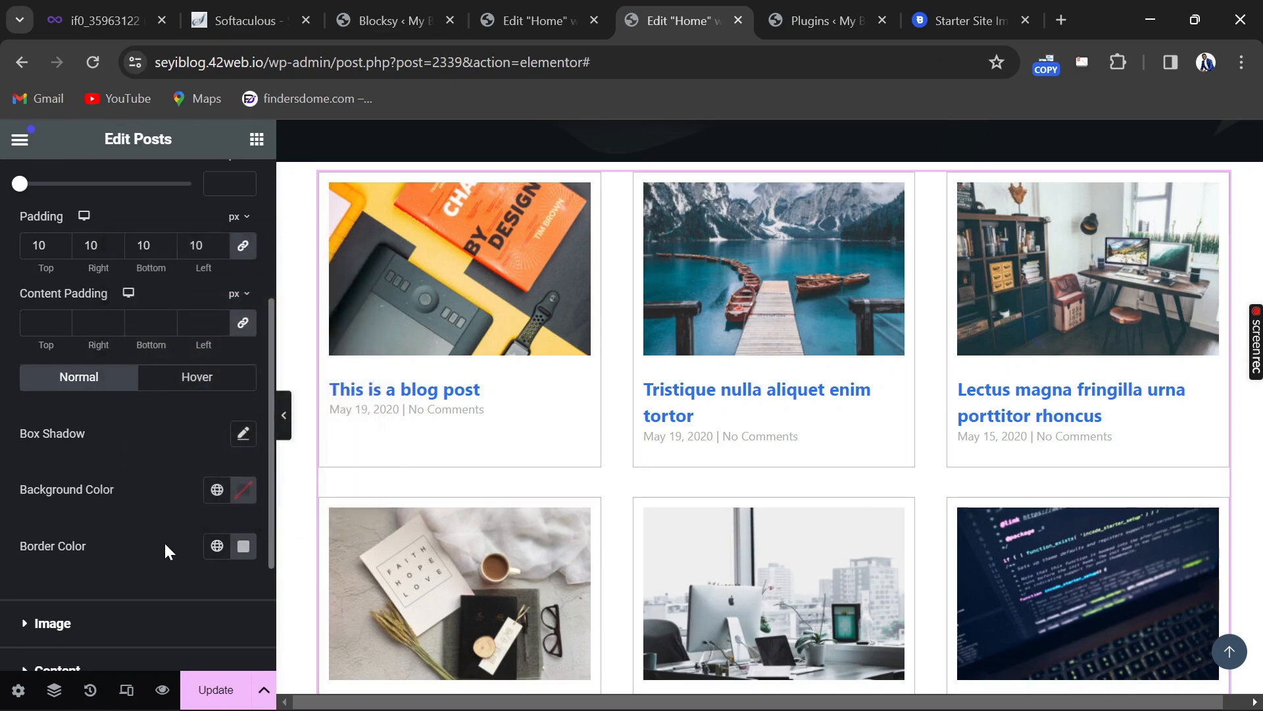
# Set the post boxes' border radius to 8 px, after trying 5 px, and review the grid down to the page links
pyautogui.scroll(2, 164, 541)
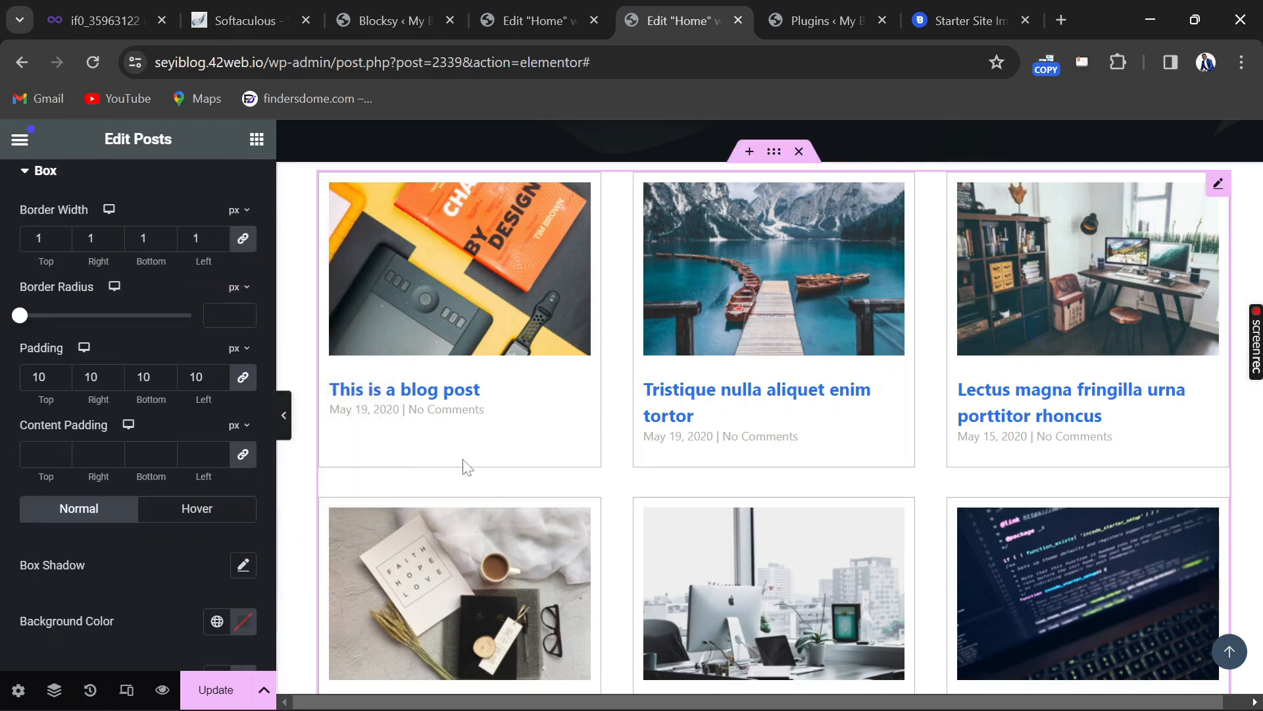
pyautogui.scroll(2, 211, 408)
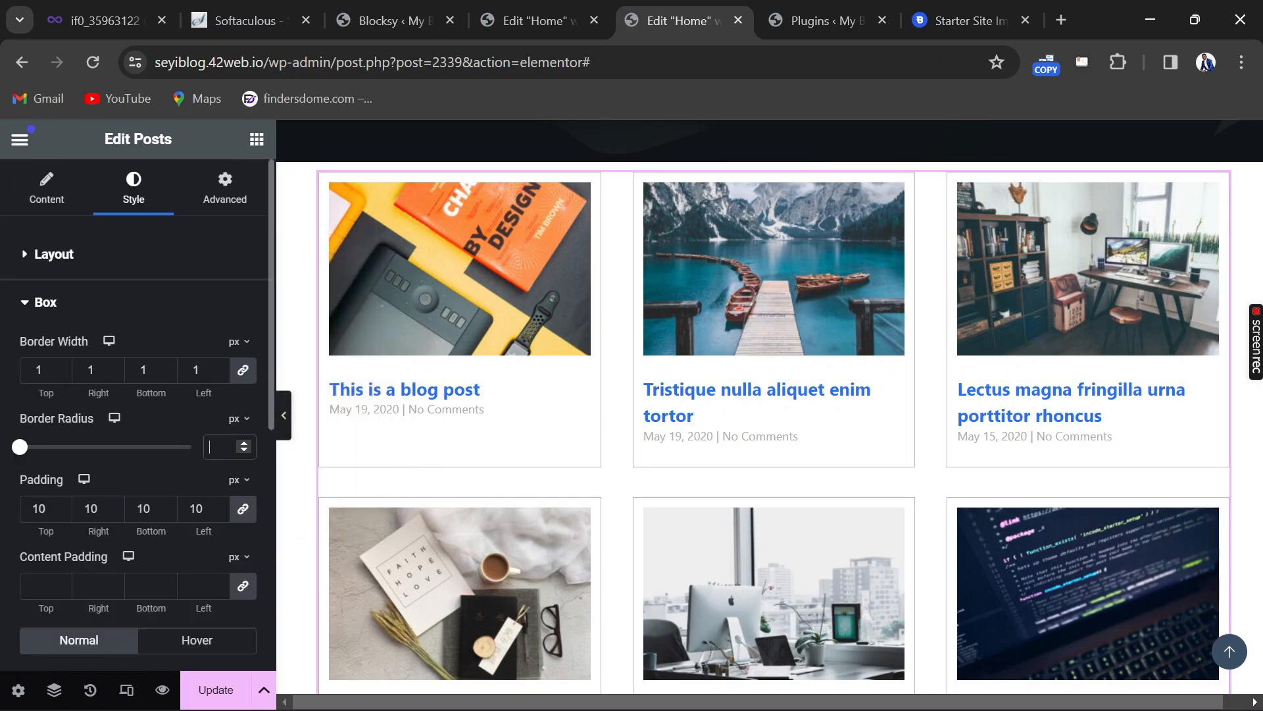
pyautogui.write('4')
pyautogui.press('BackSpace')
pyautogui.write('5')
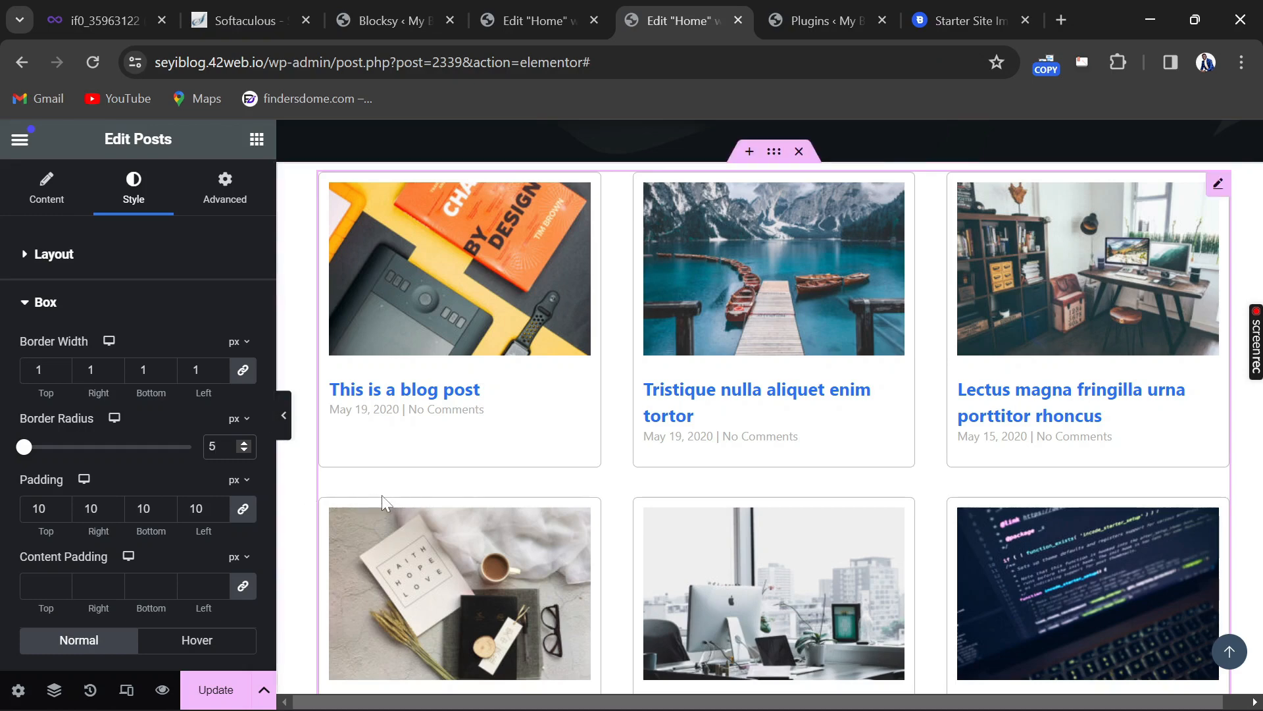
pyautogui.press('BackSpace')
pyautogui.write('8')
pyautogui.scroll(-4, 475, 495)
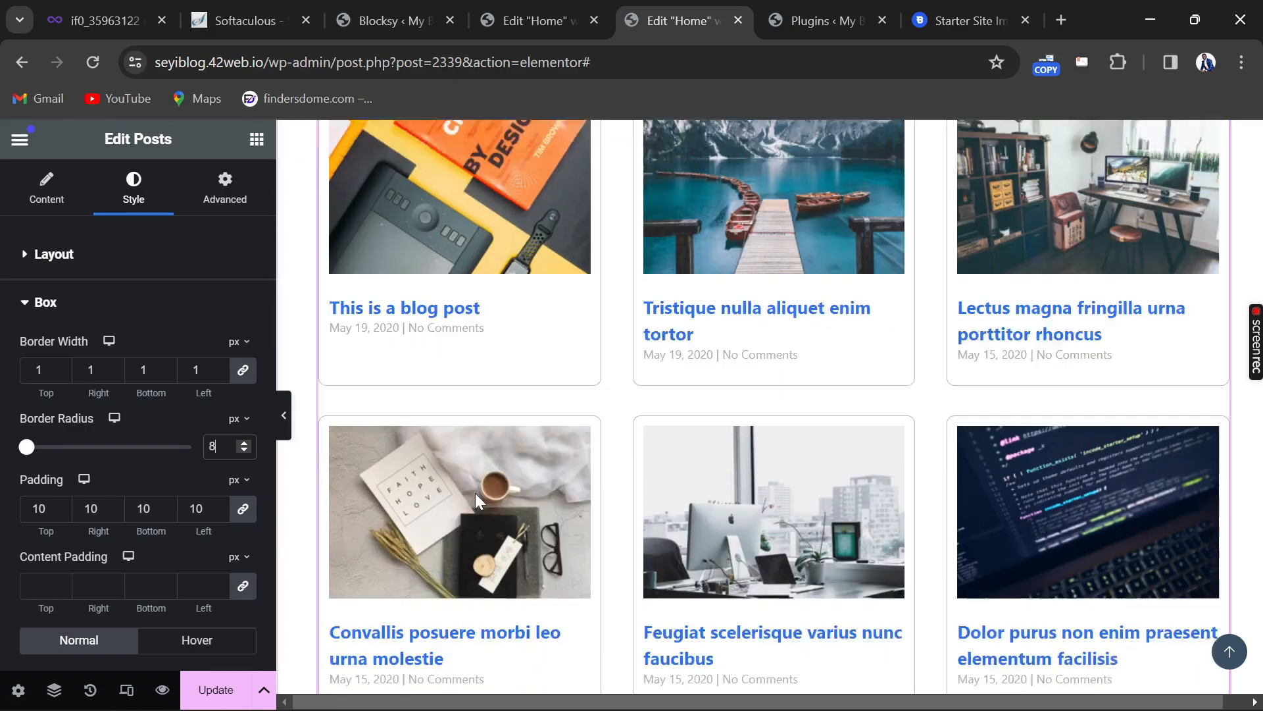
pyautogui.scroll(-2, 395, 454)
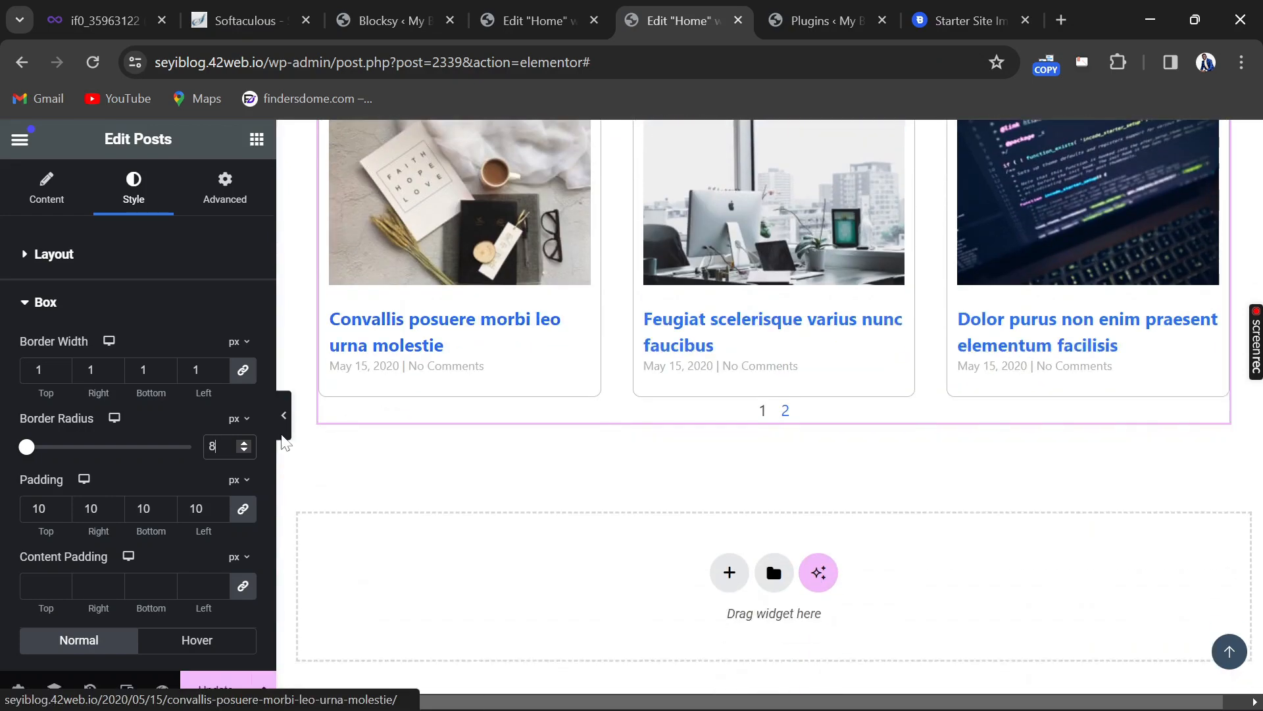
# In the Posts widget's content styling, set the post title color to dark gray #242424
pyautogui.scroll(-6, 112, 342)
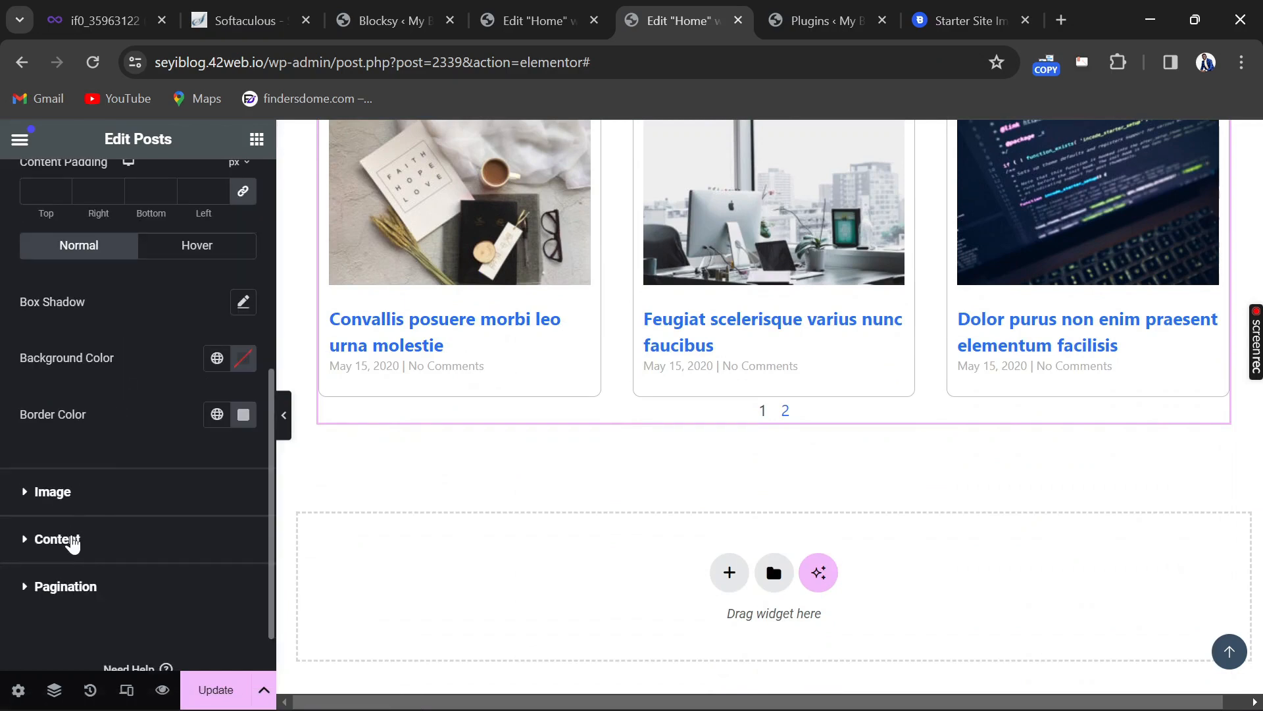
pyautogui.click(60, 539)
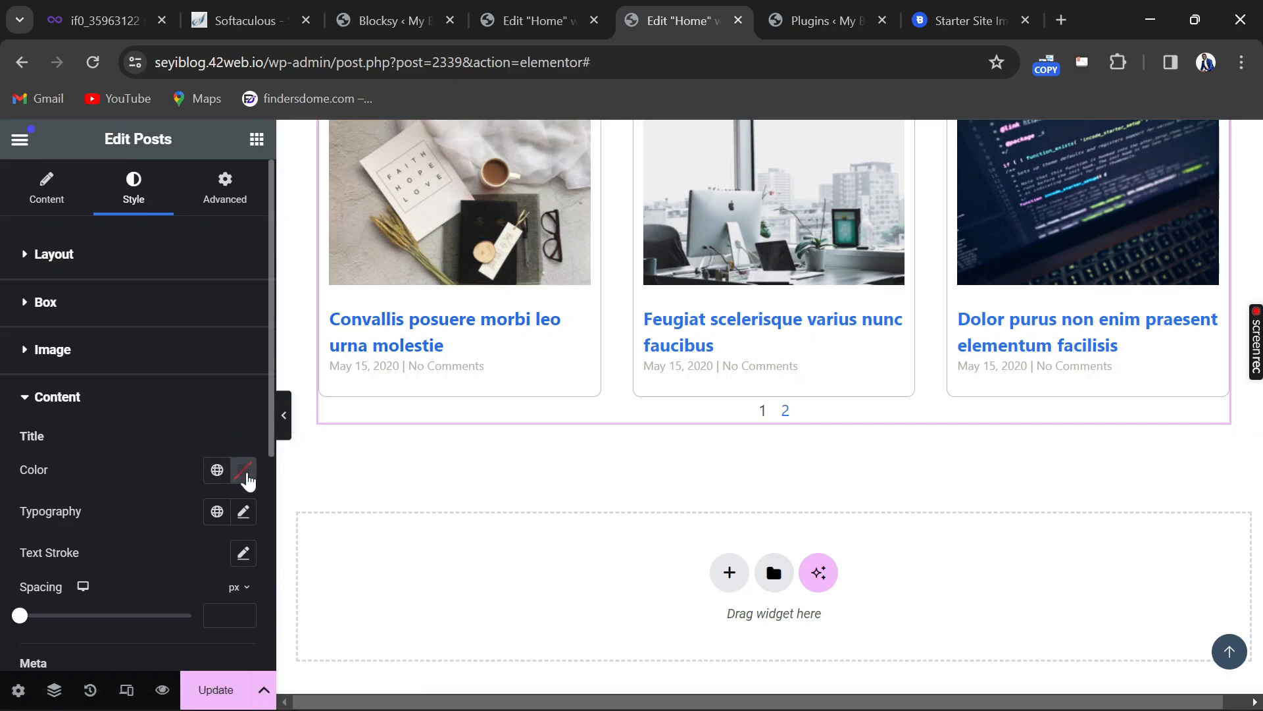
pyautogui.click(245, 469)
pyautogui.click(131, 365)
pyautogui.moveTo(121, 388); pyautogui.dragTo(94, 347)
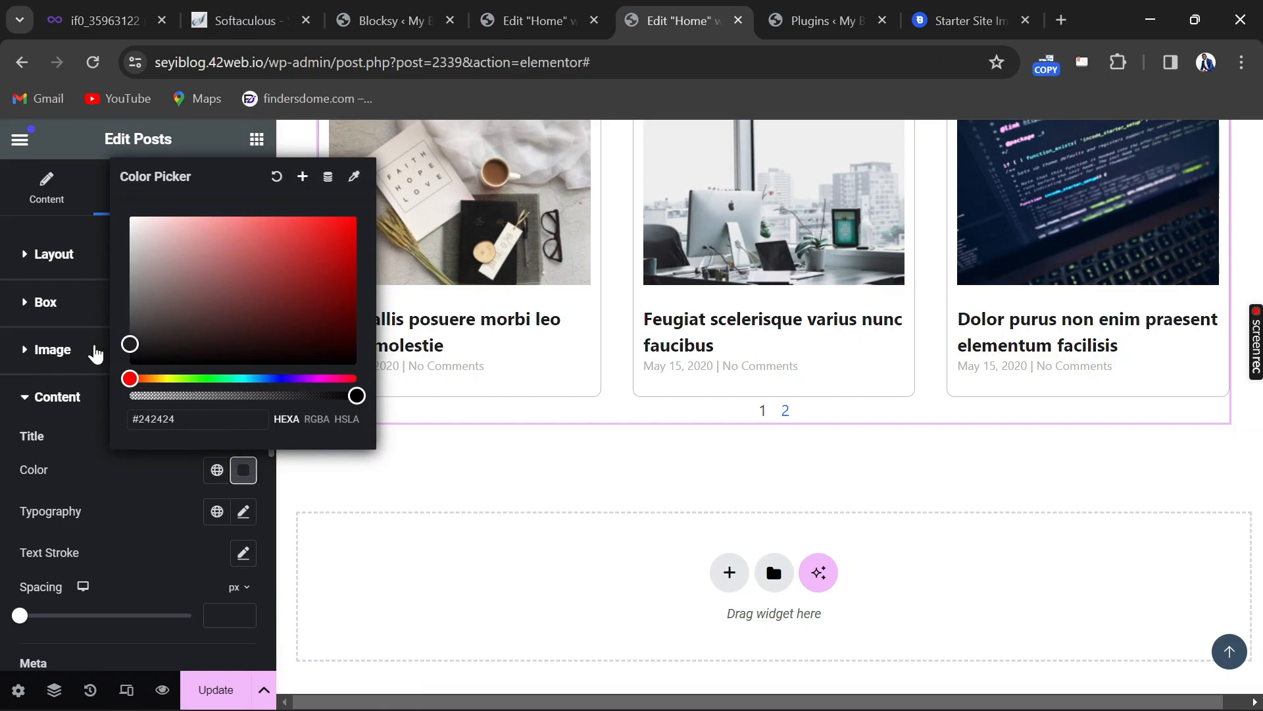
pyautogui.click(119, 487)
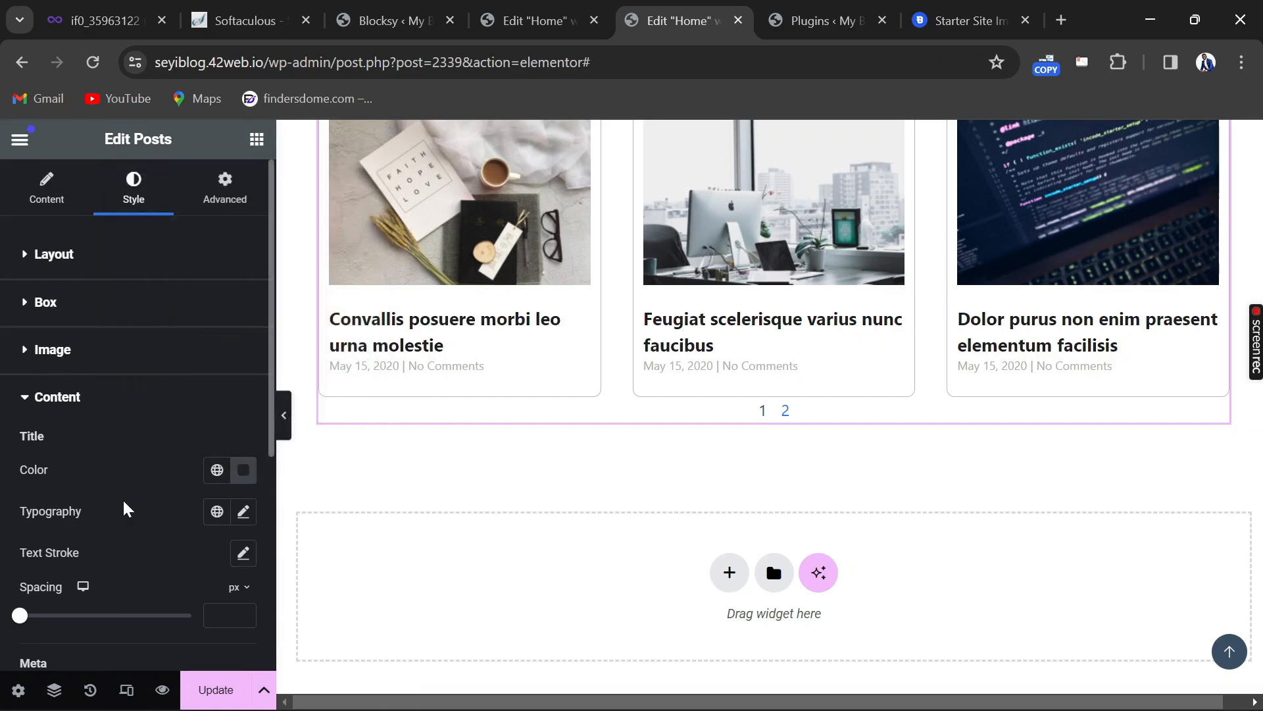
# Set the post meta text color to #282828 and its font weight to 500 (Medium)
pyautogui.scroll(-4, 123, 508)
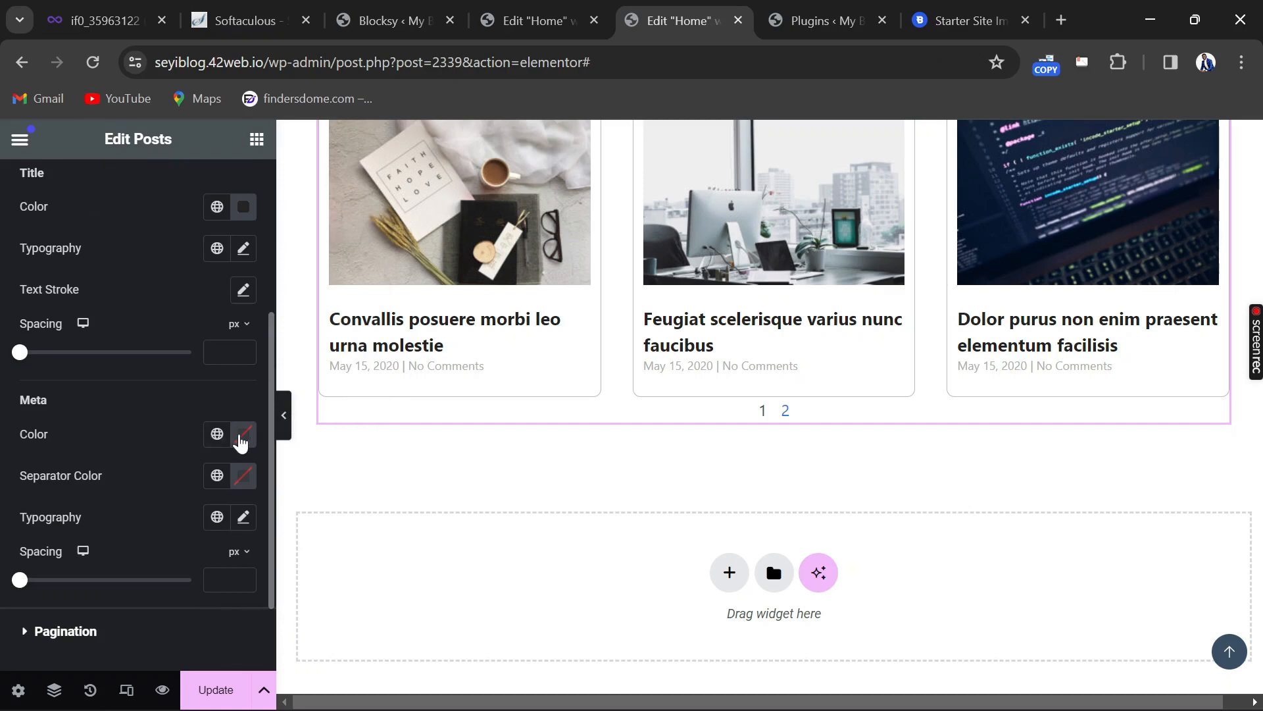
pyautogui.click(242, 436)
pyautogui.moveTo(168, 308); pyautogui.dragTo(129, 305)
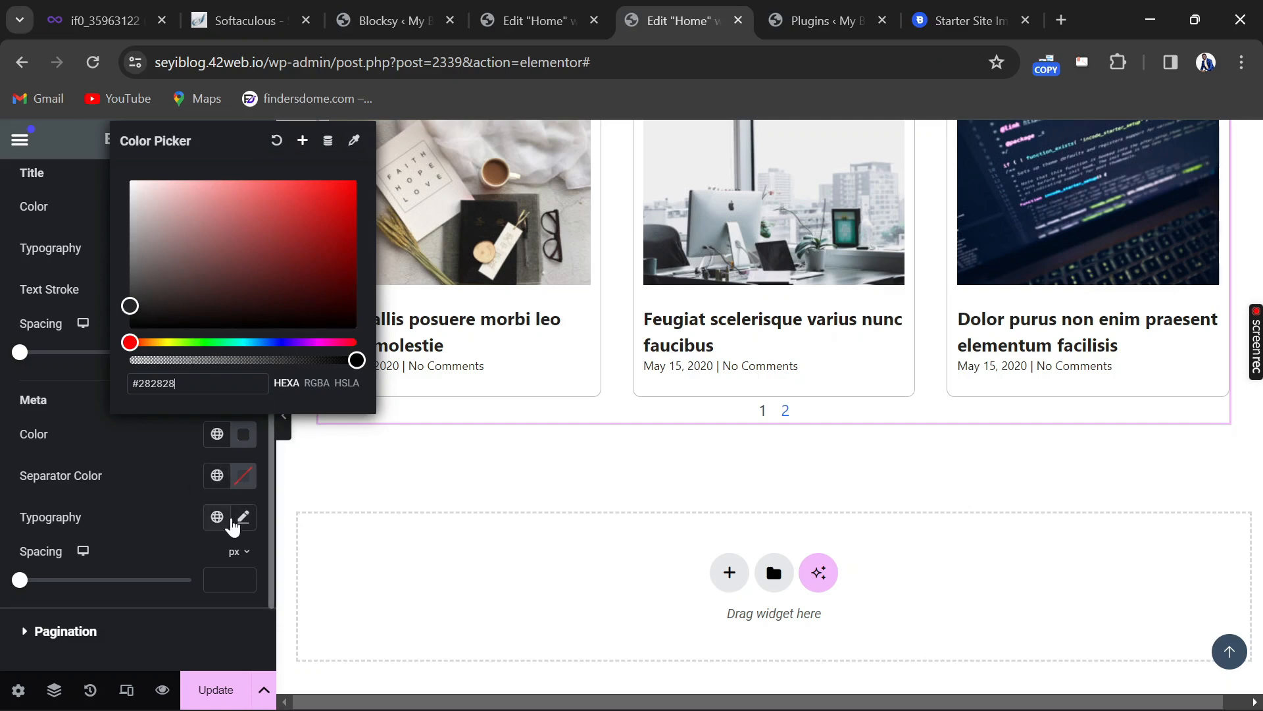
pyautogui.click(242, 520)
pyautogui.scroll(-2, 206, 563)
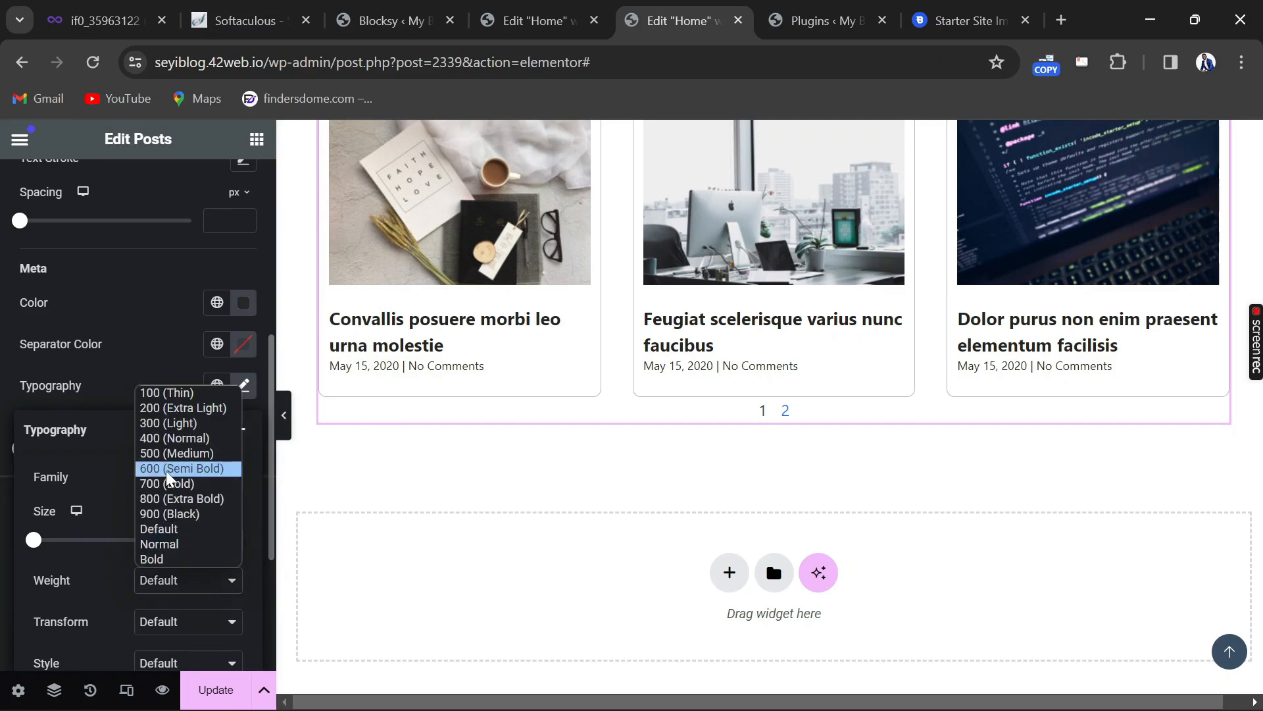
pyautogui.click(169, 453)
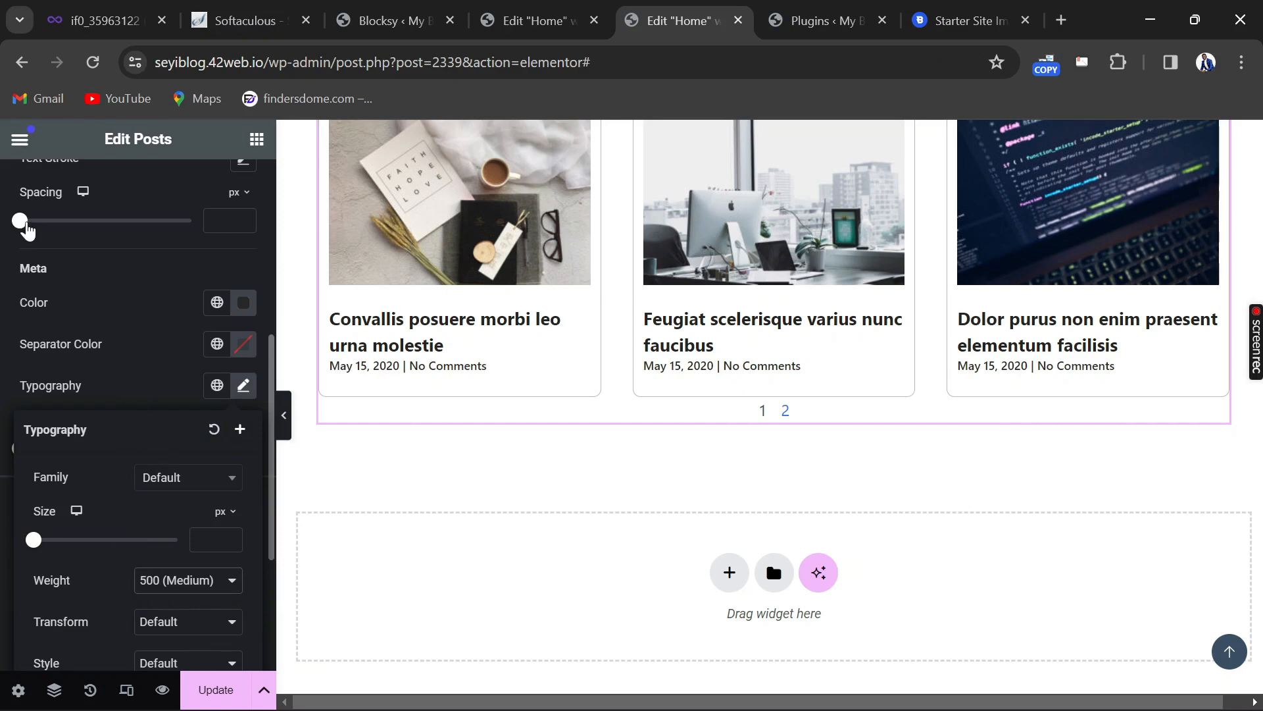
# Set the post titles' spacing to 13 px and review the post grid up to the hero
pyautogui.moveTo(24, 227); pyautogui.dragTo(46, 230)
pyautogui.click(46, 230)
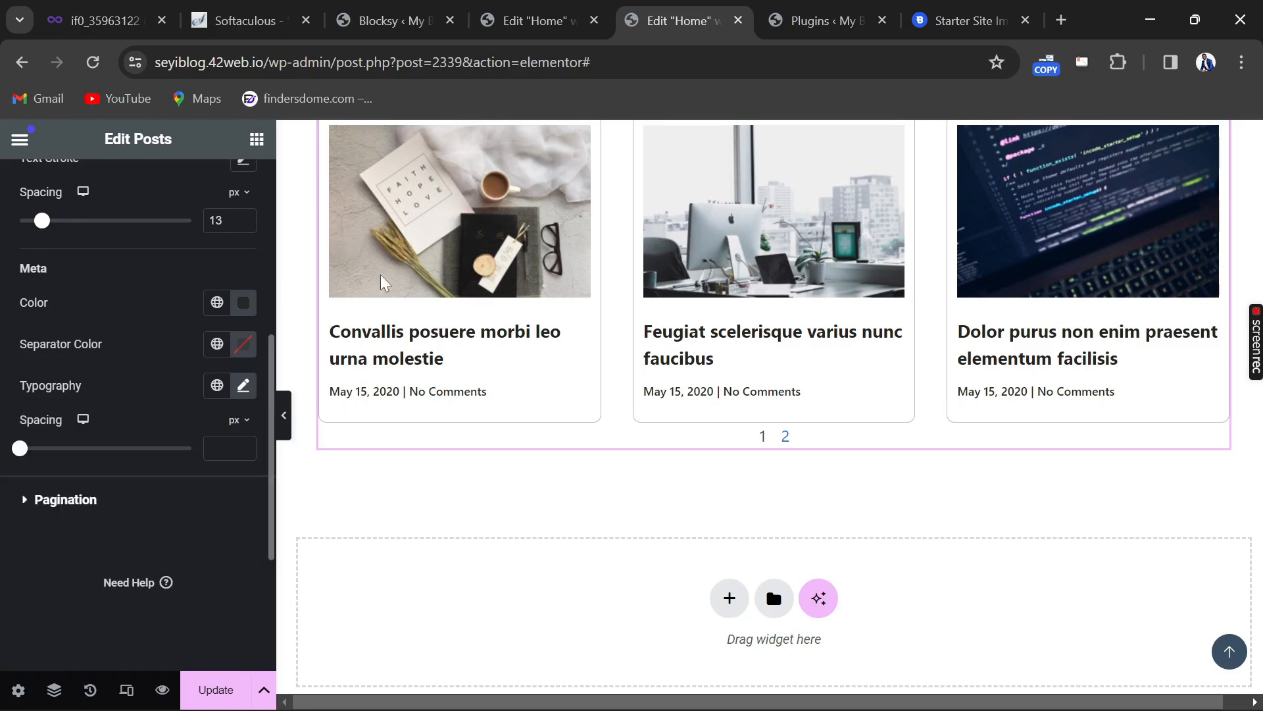
pyautogui.scroll(4, 847, 466)
pyautogui.scroll(5, 847, 466)
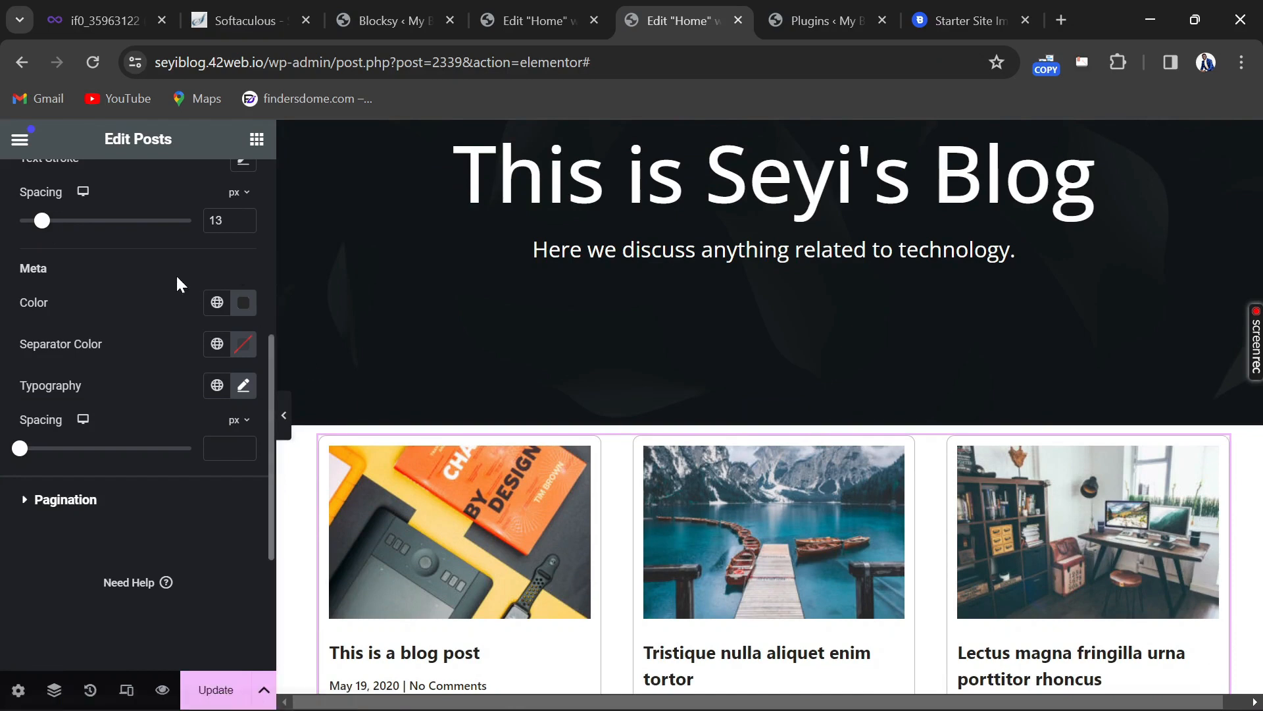
# Add a Heading widget above the post grid and set its title to "Trending News"
pyautogui.scroll(6, 177, 277)
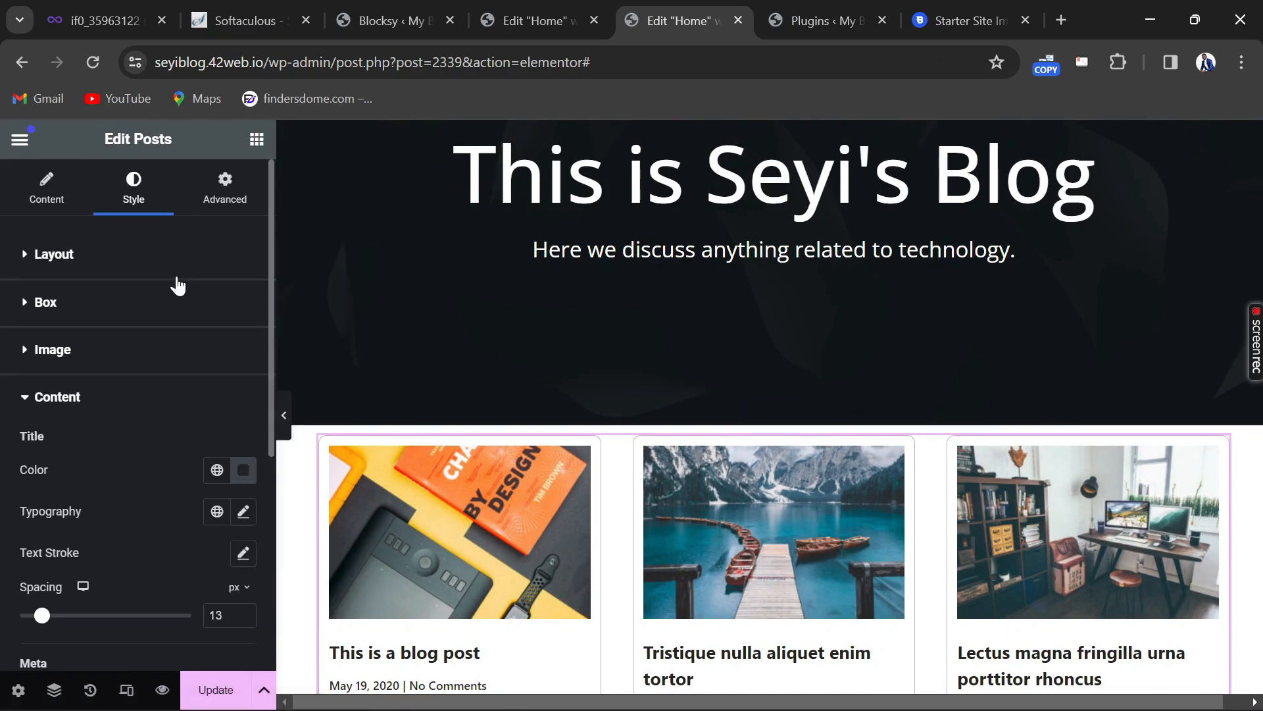
pyautogui.click(73, 197)
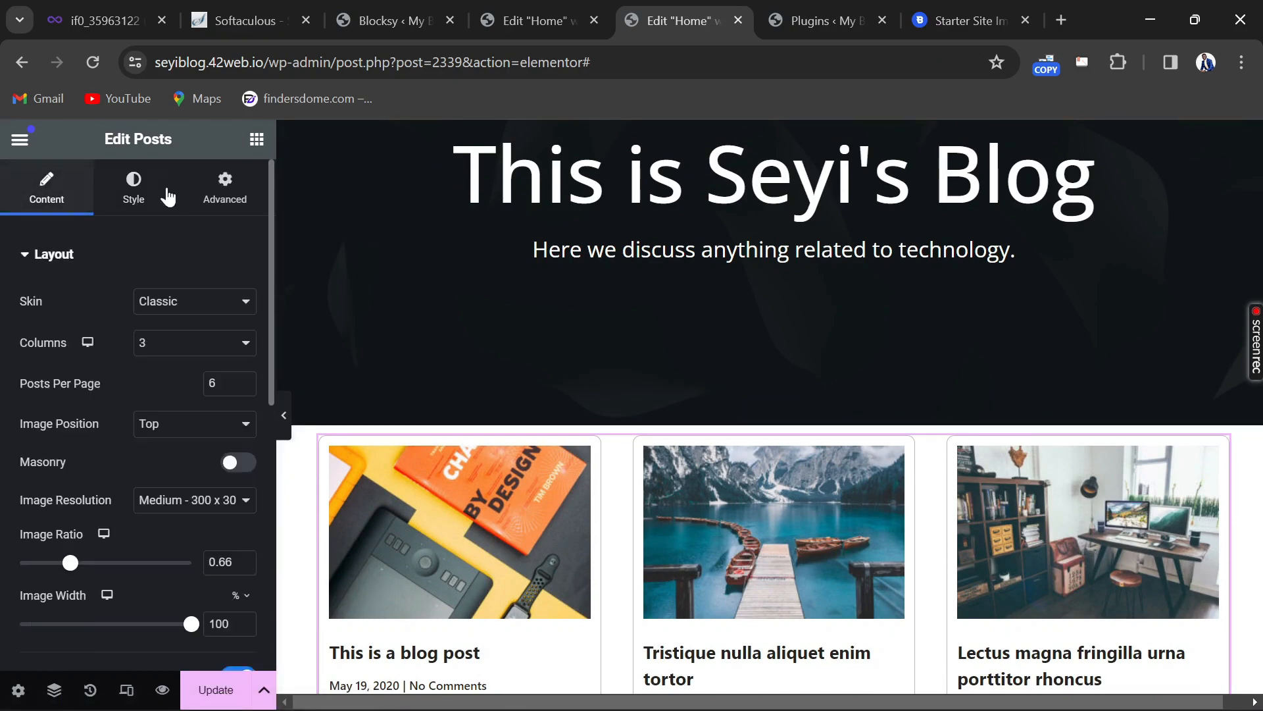
pyautogui.click(256, 139)
pyautogui.moveTo(74, 494); pyautogui.dragTo(464, 472)
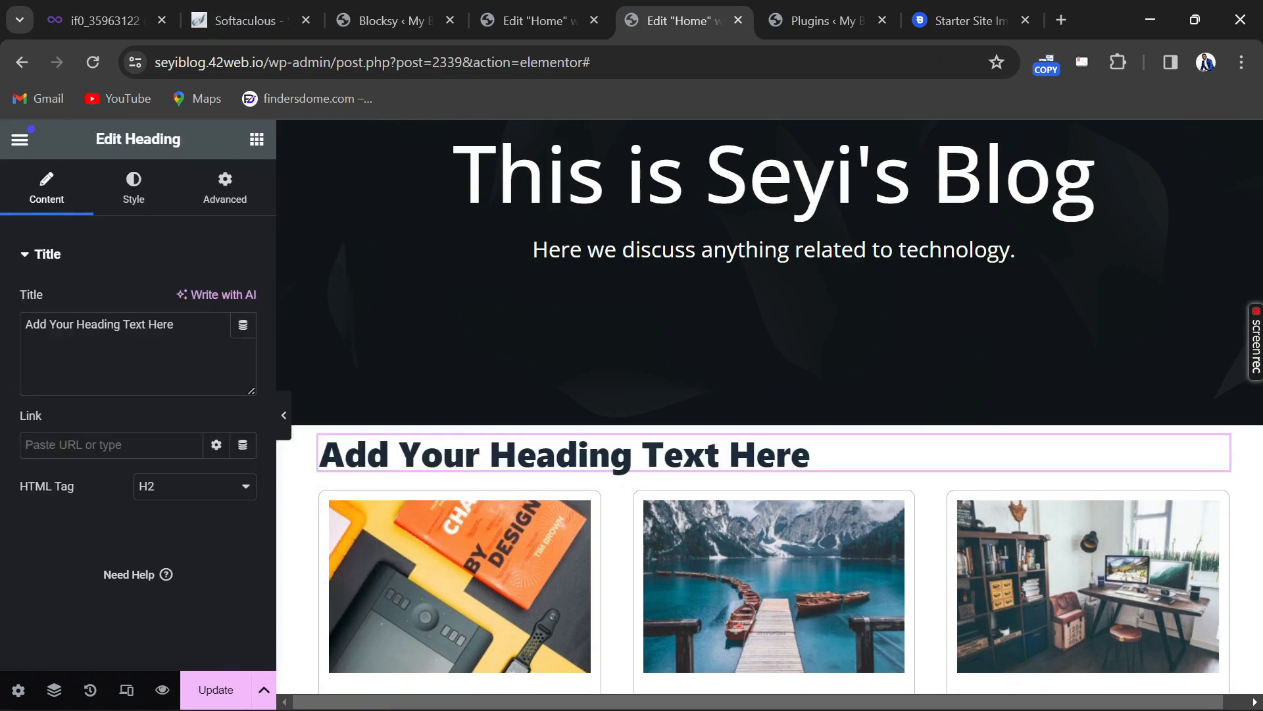
pyautogui.moveTo(177, 324); pyautogui.dragTo(3, 339)
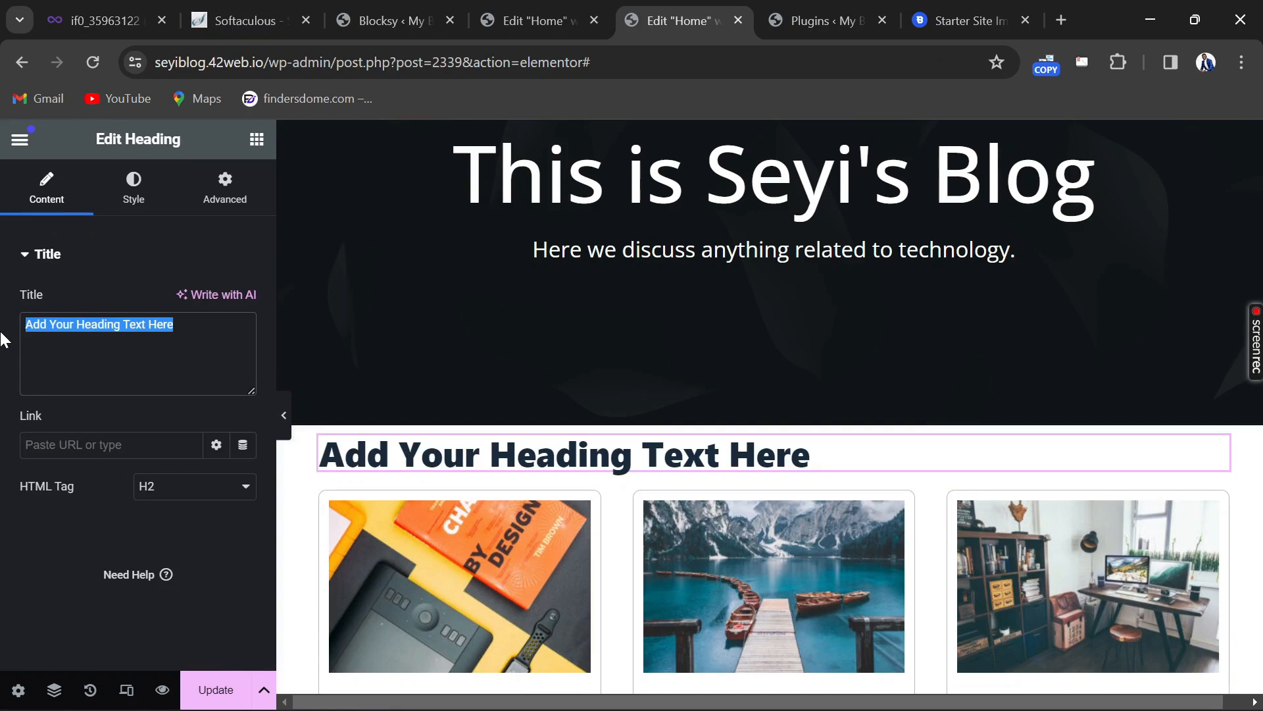
pyautogui.write('Tren')
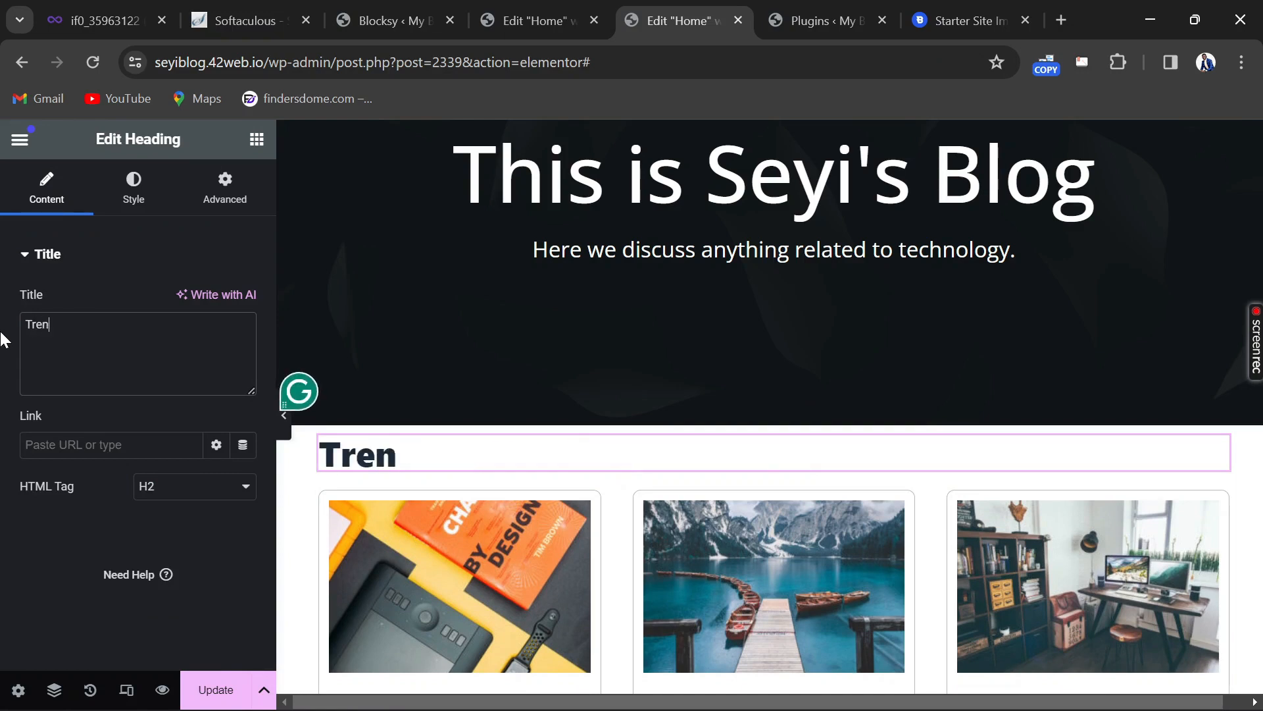
pyautogui.write('ding ')
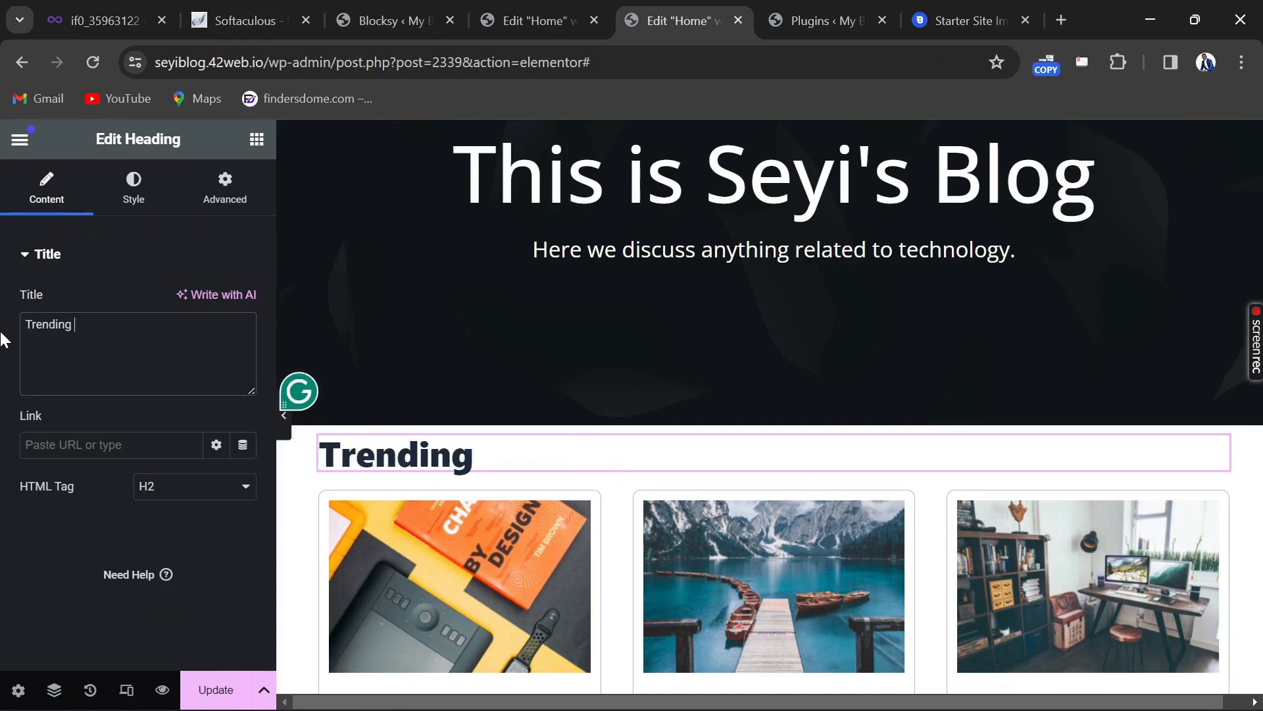
pyautogui.write('News')
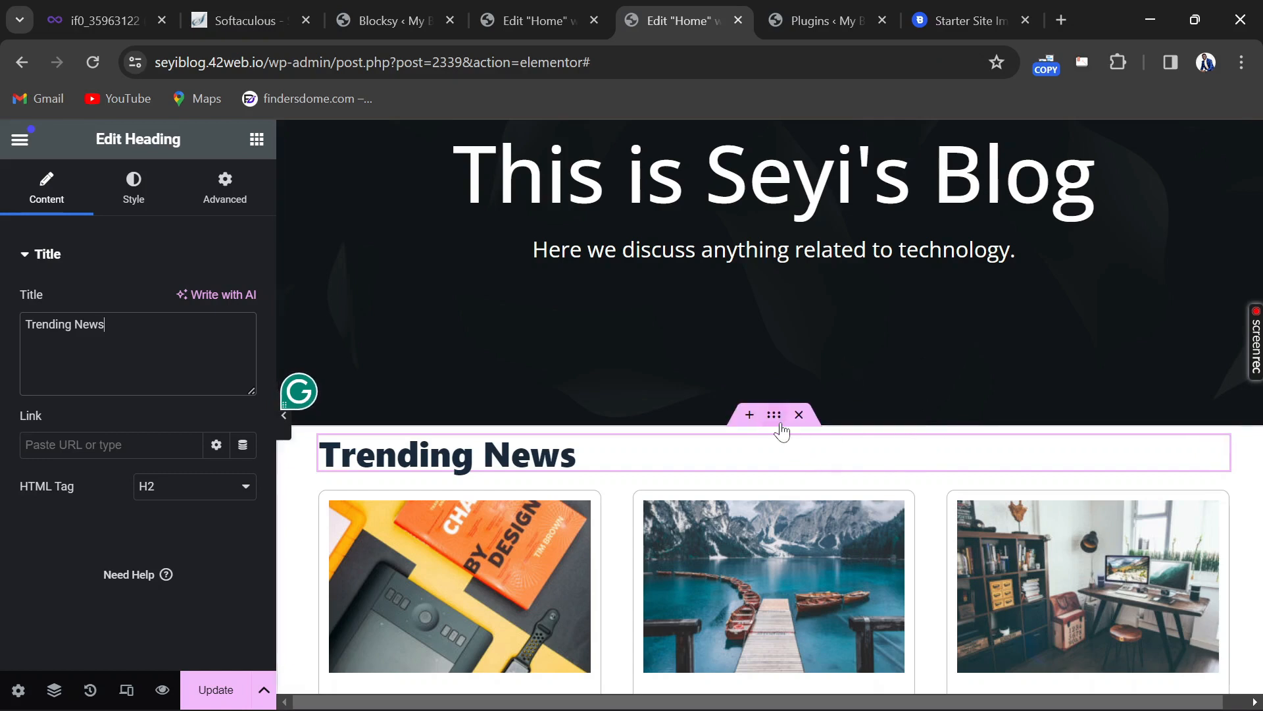
# Unlink the margins of the container holding the posts section, set its top margin to 50 px, and review the spacing below the hero
pyautogui.click(778, 425)
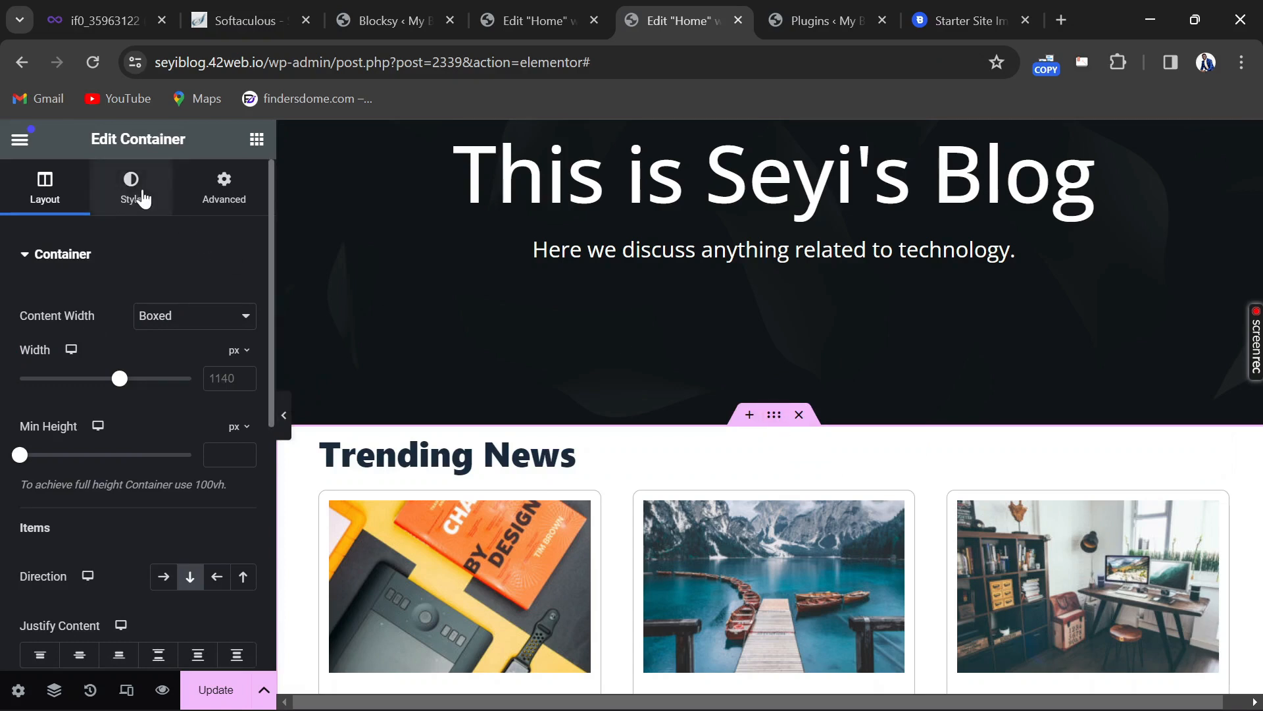
pyautogui.click(201, 203)
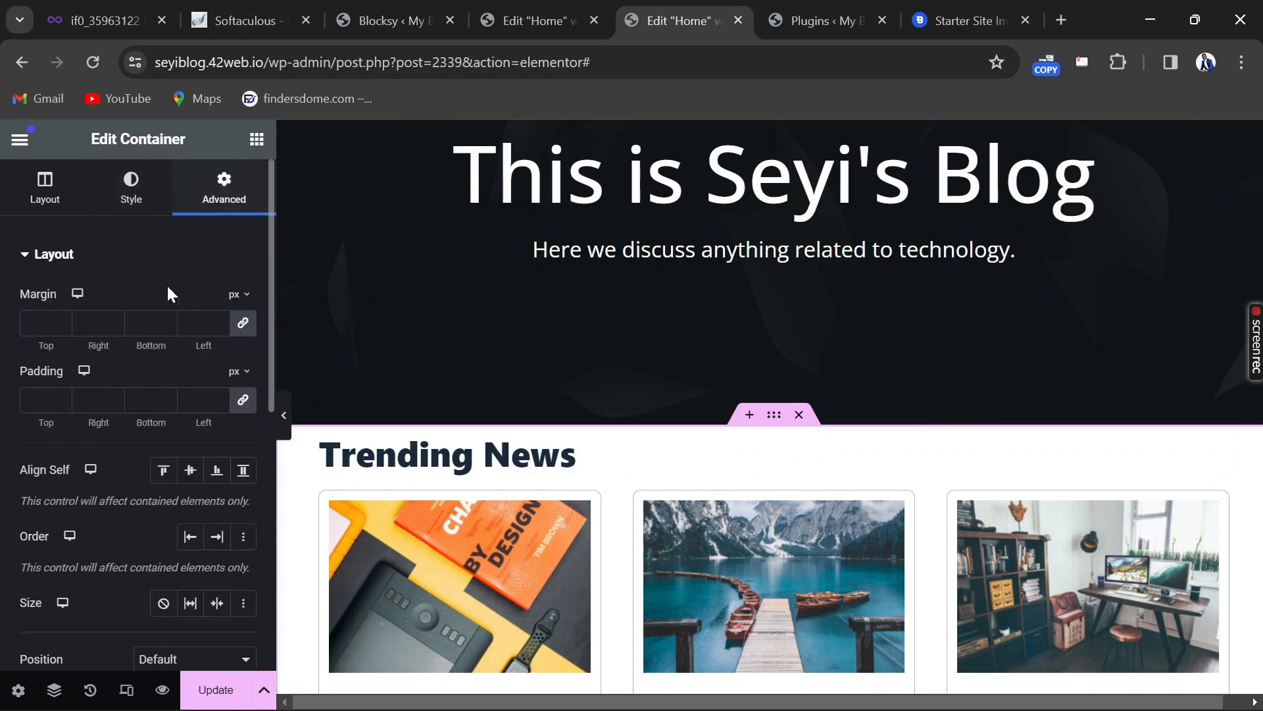
pyautogui.click(244, 327)
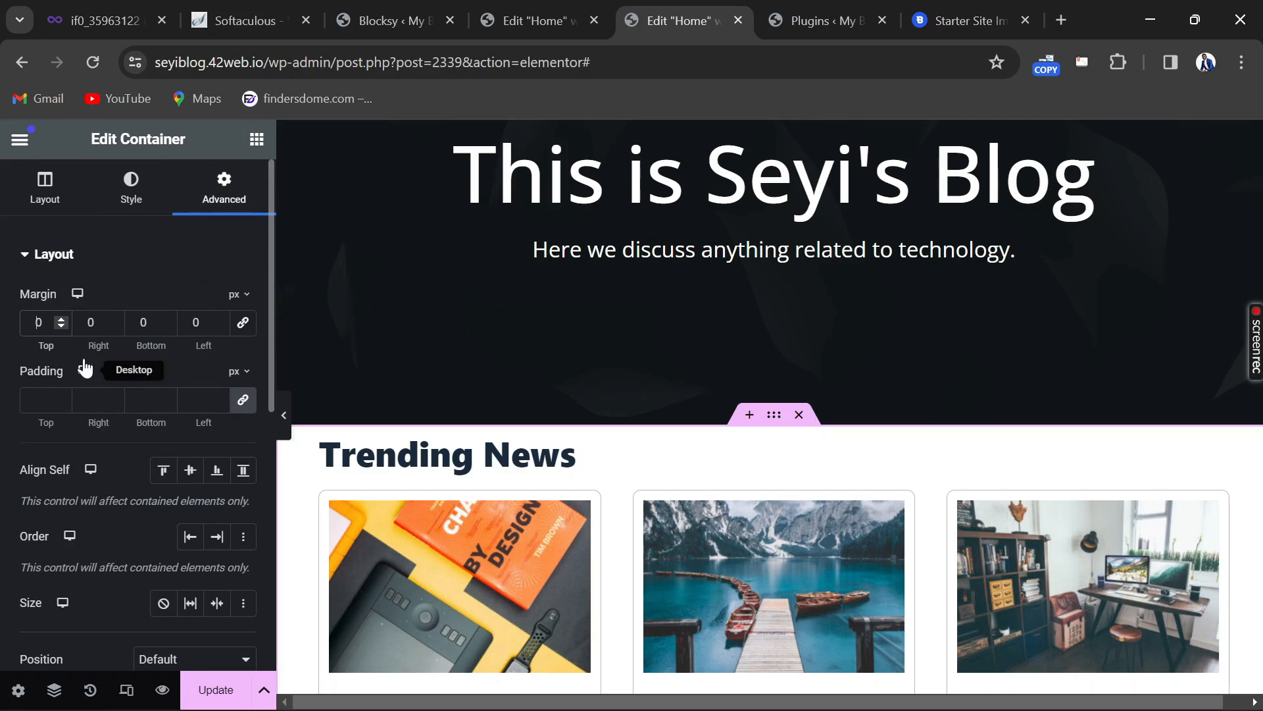
pyautogui.write('5')
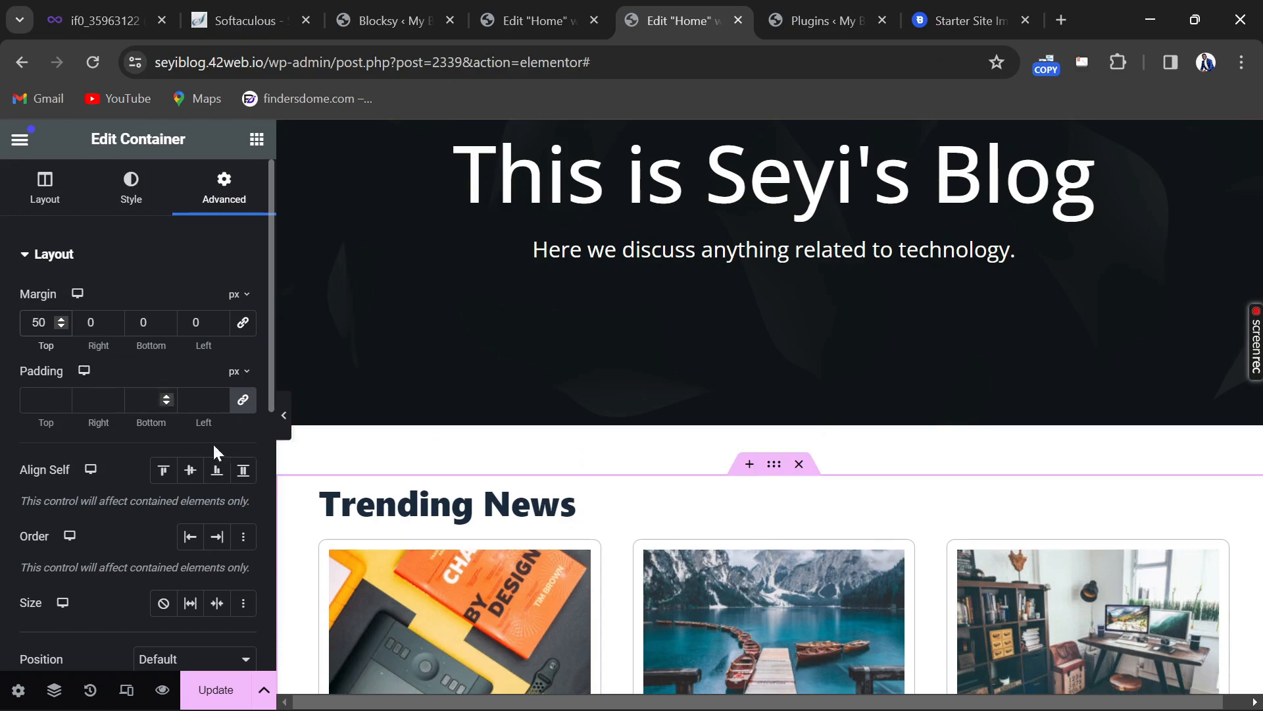
pyautogui.scroll(-2, 476, 537)
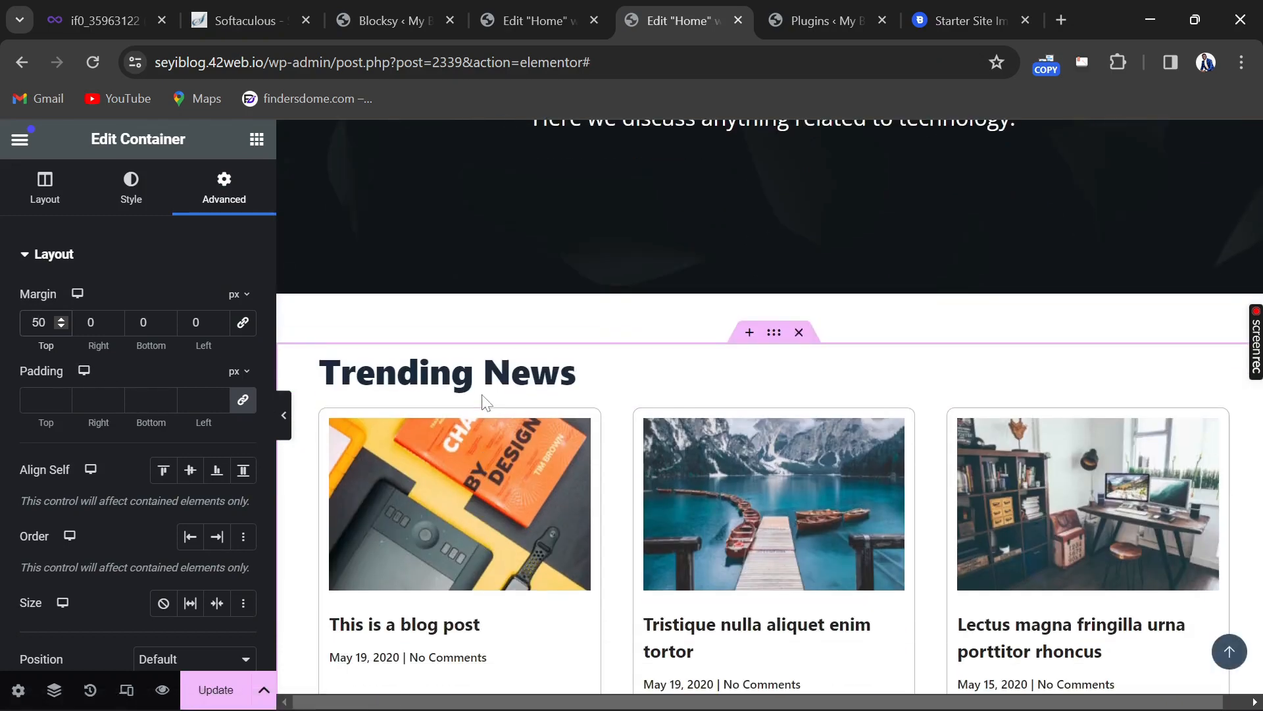
# Review the Trending News post grid and duplicate the whole container that holds it
pyautogui.scroll(-10, 485, 401)
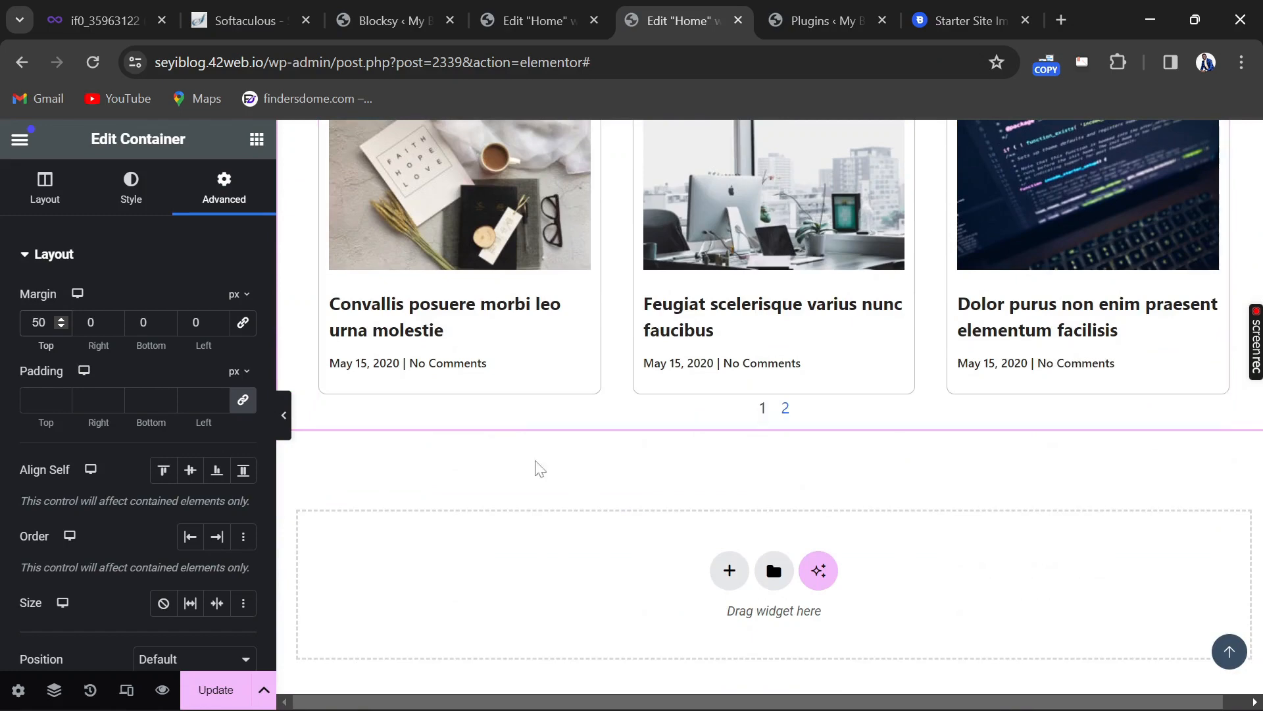
pyautogui.scroll(12, 539, 468)
pyautogui.scroll(-6, 548, 479)
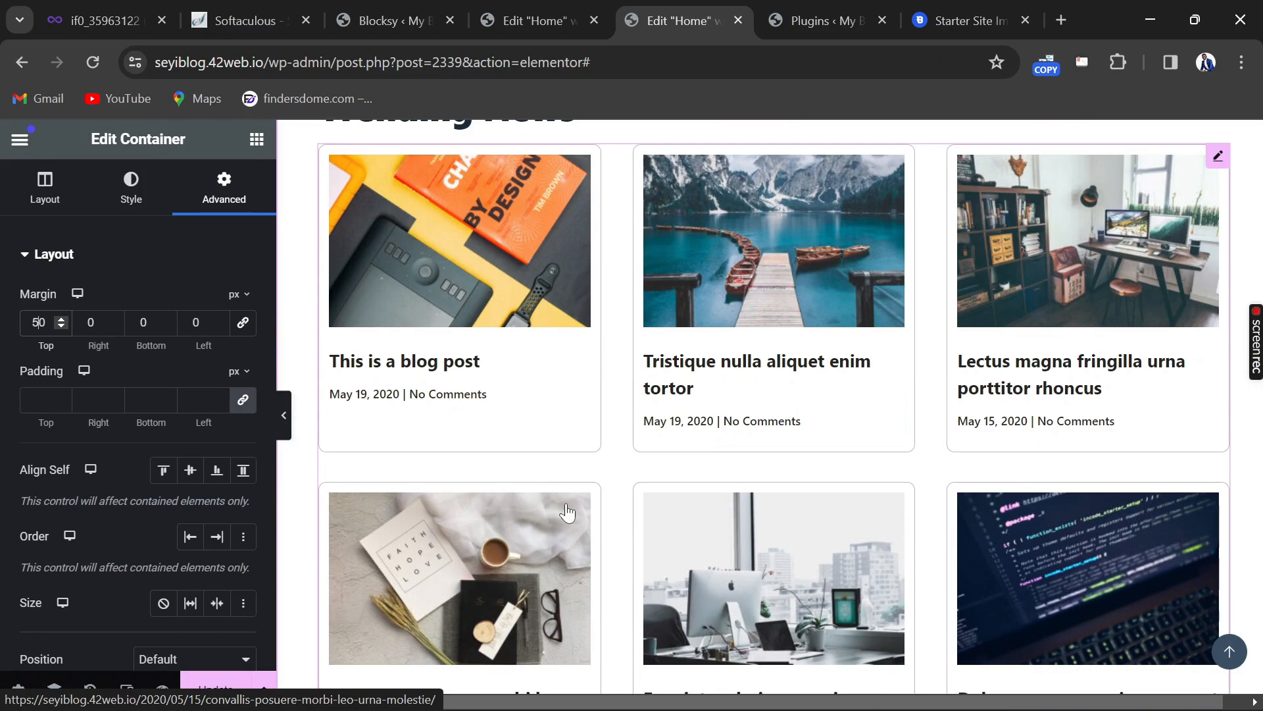
pyautogui.scroll(-4, 763, 601)
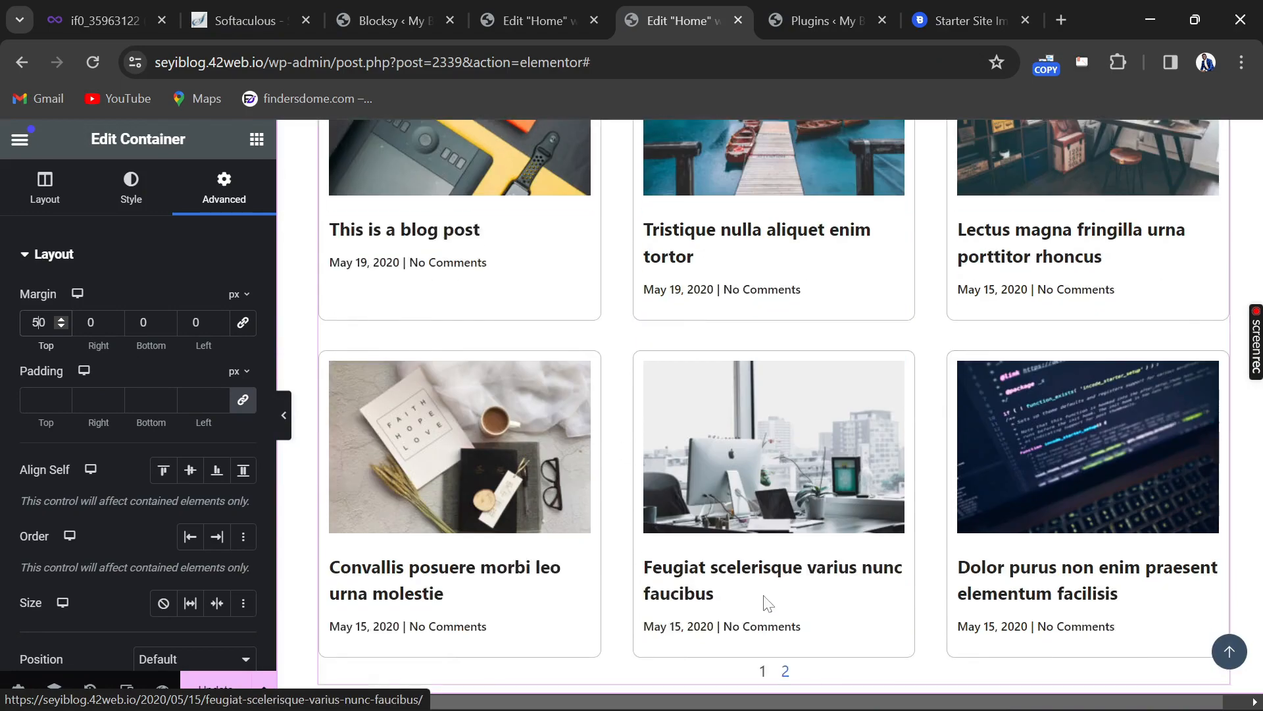
pyautogui.scroll(8, 763, 599)
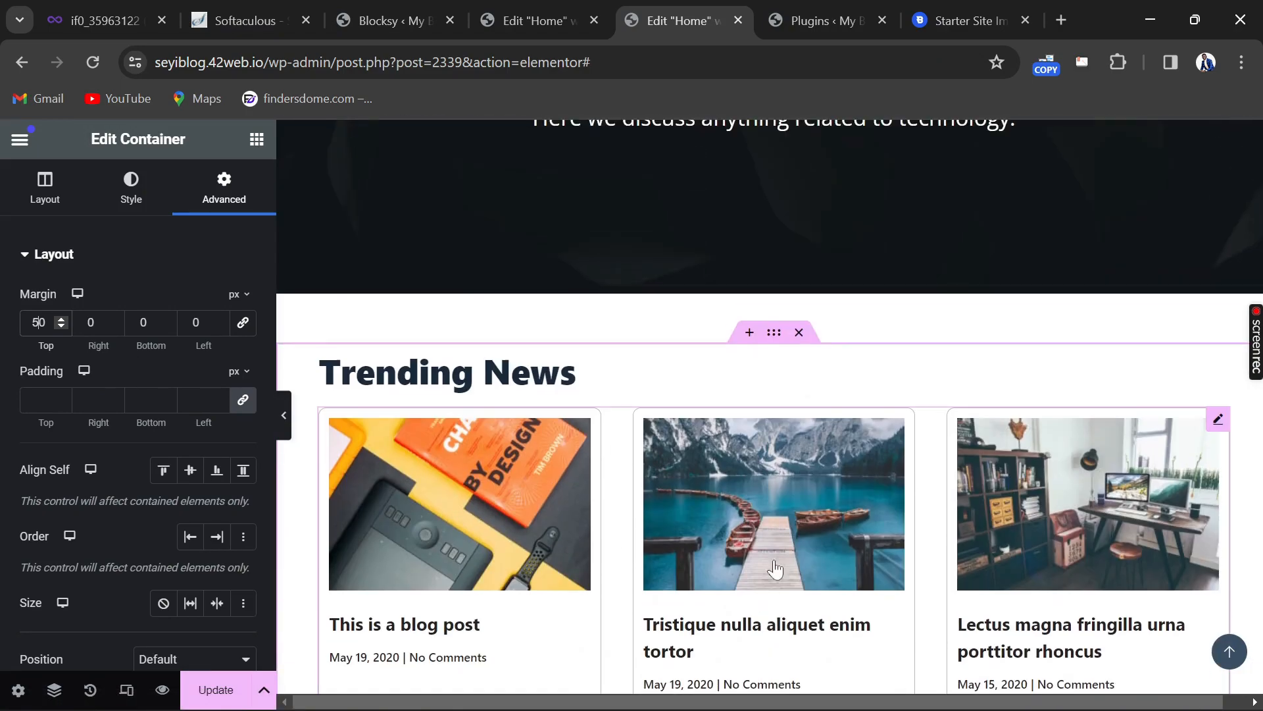
pyautogui.rightClick(779, 336)
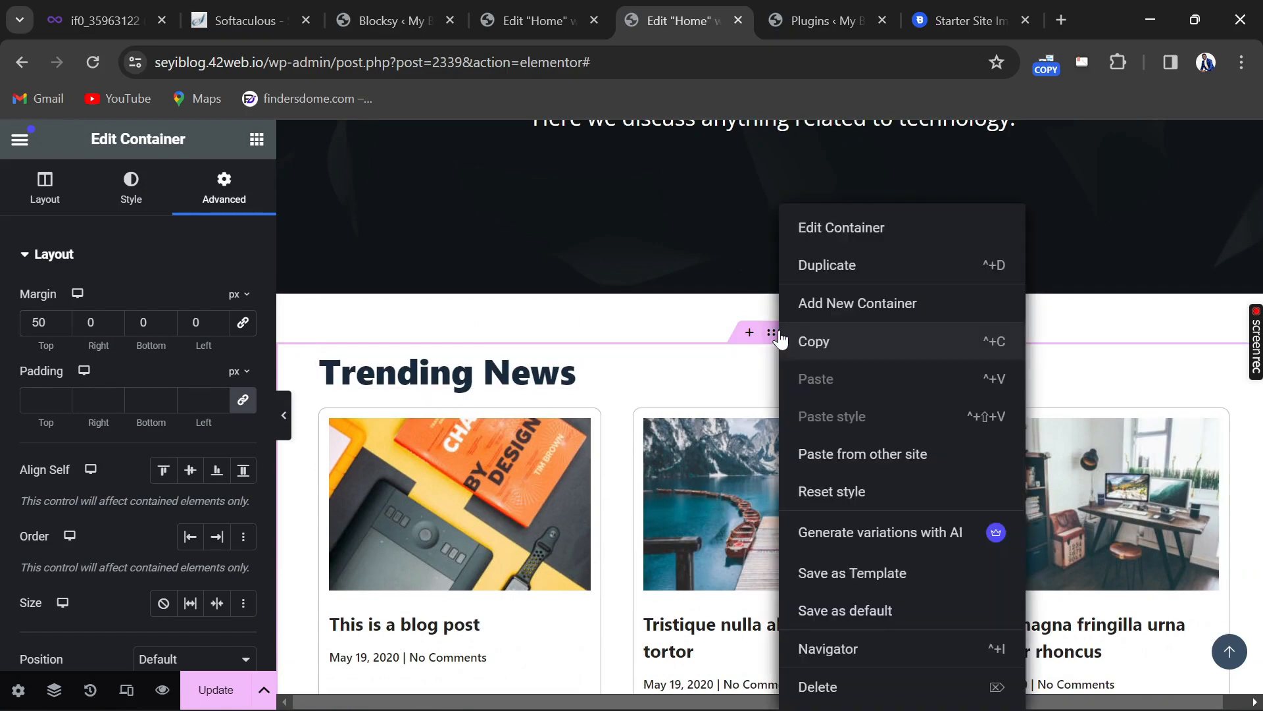
pyautogui.click(830, 277)
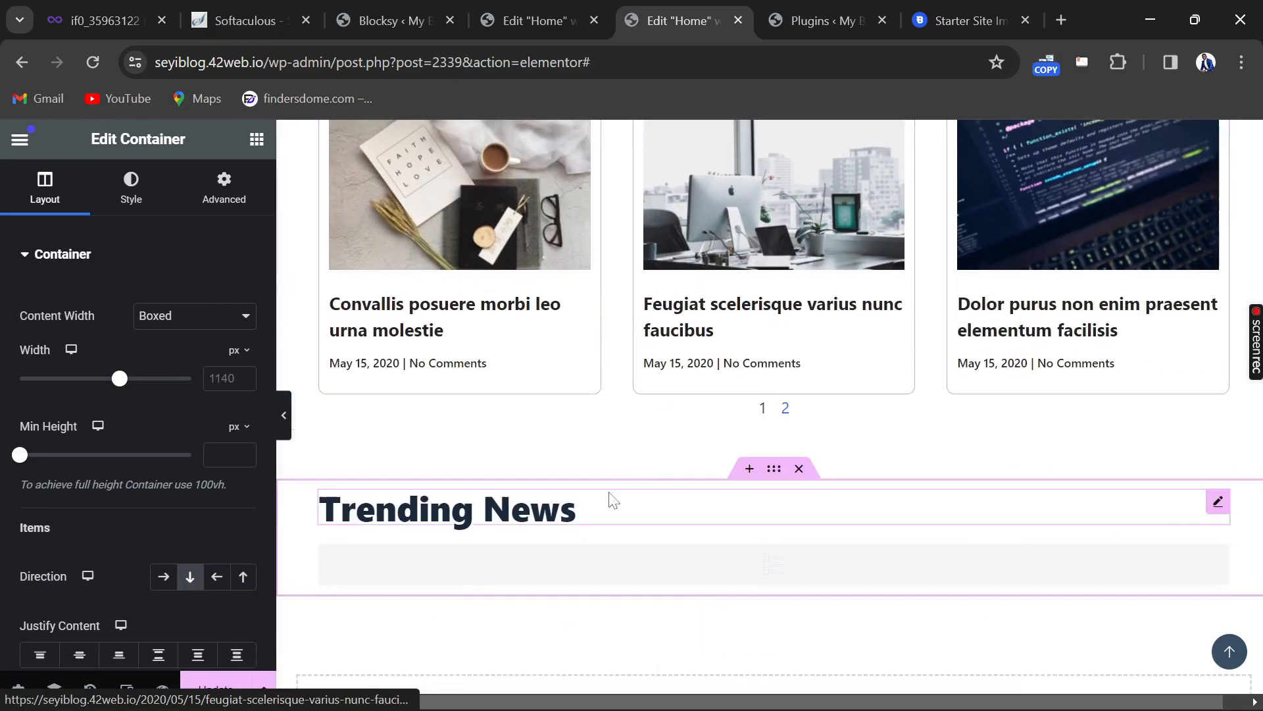
# Change the duplicated section's heading to "Popular Stories" and select the post grid below it for editing
pyautogui.click(611, 498)
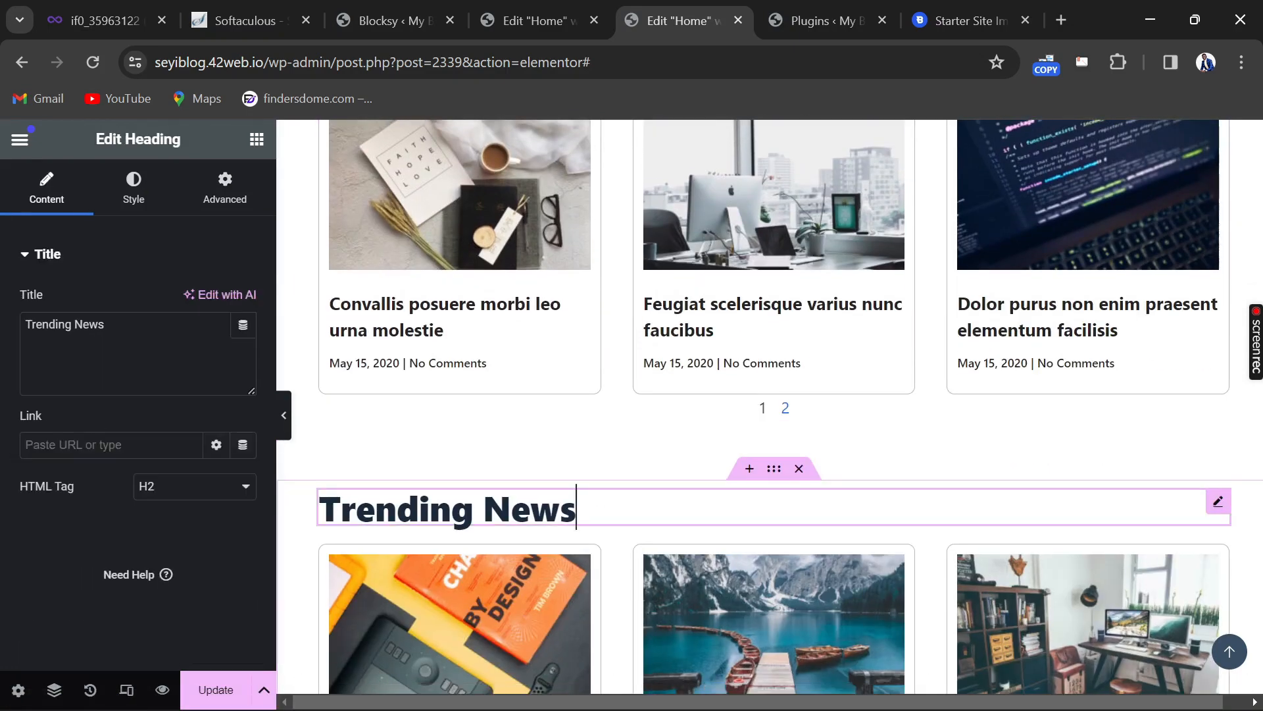
pyautogui.moveTo(240, 323); pyautogui.dragTo(25, 323)
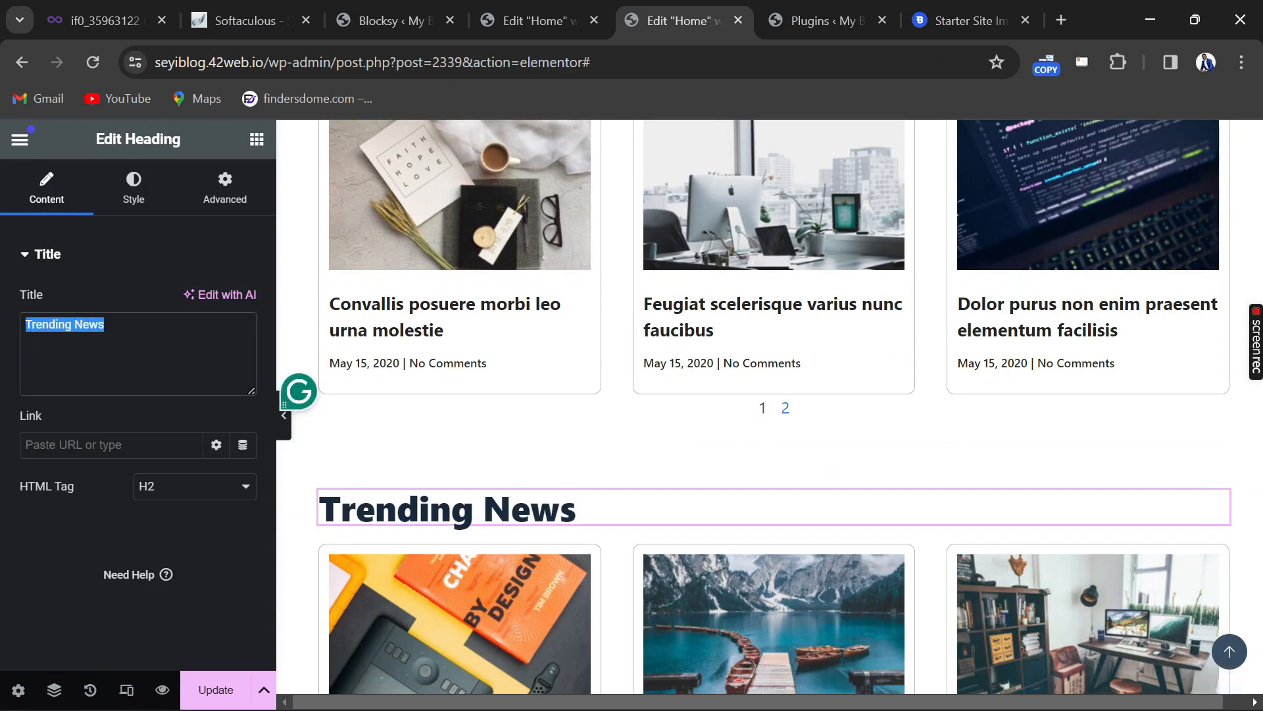
pyautogui.write('Popul')
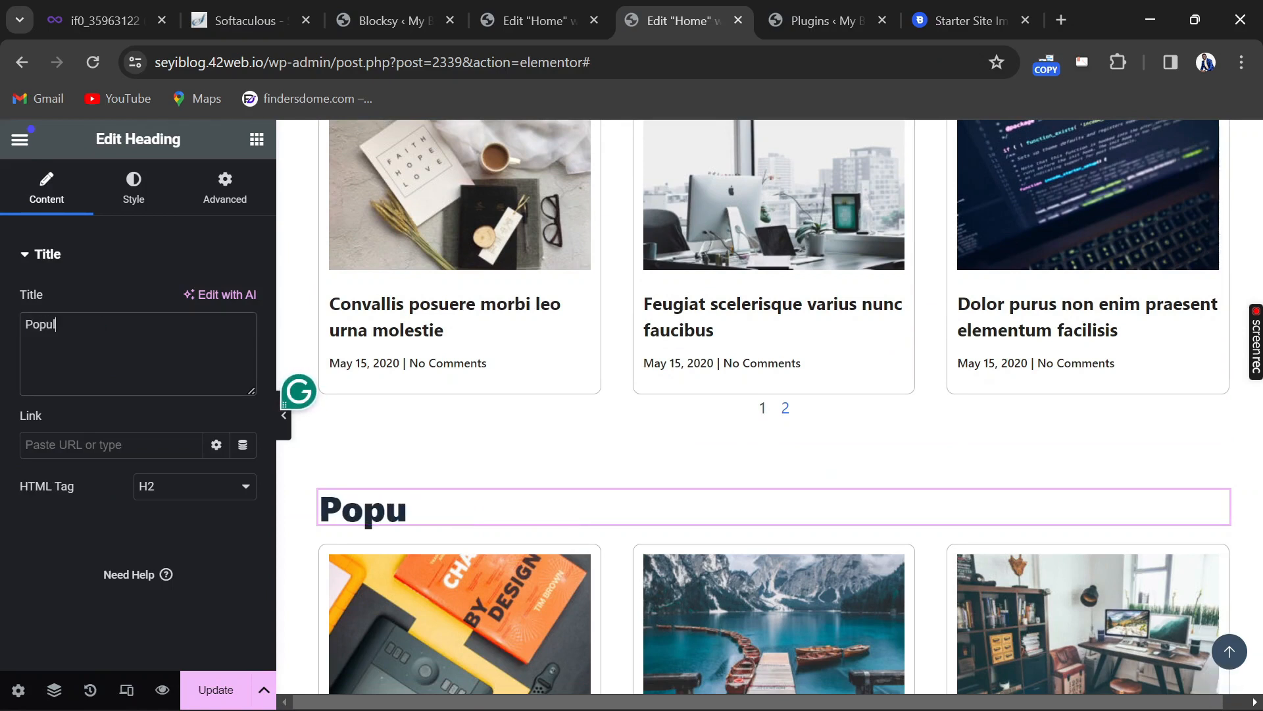
pyautogui.write('ar Stories')
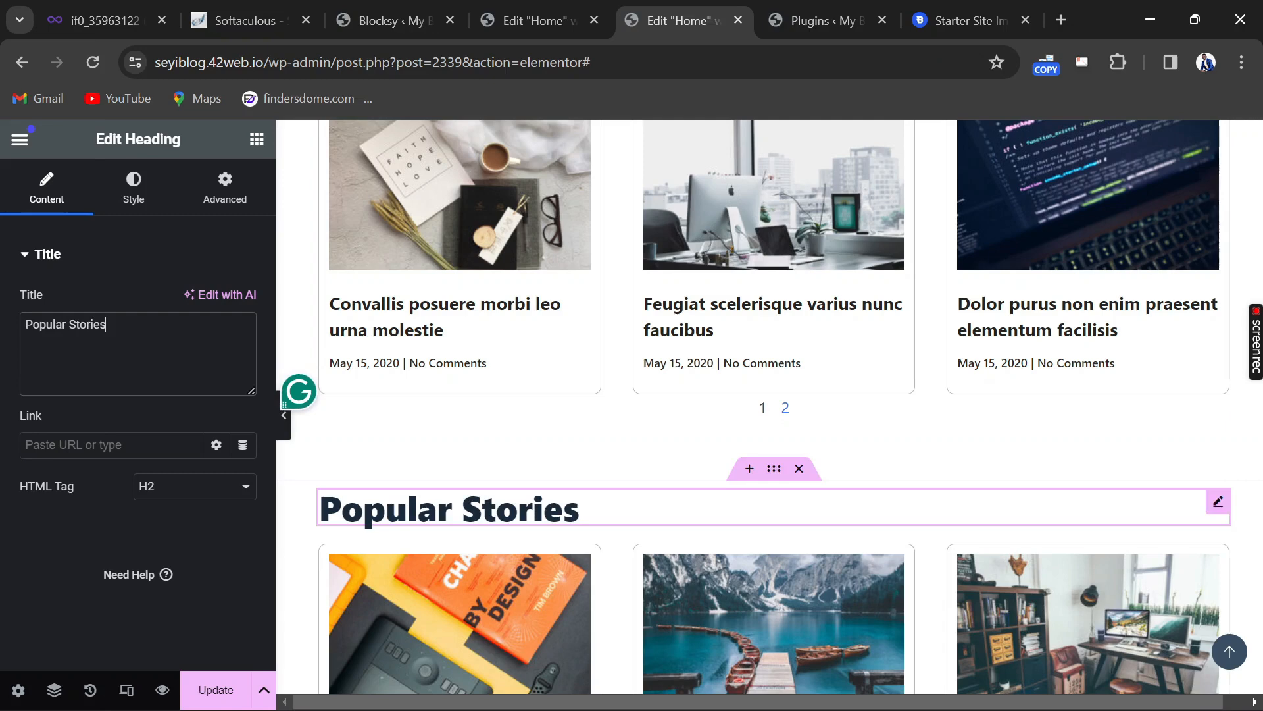
pyautogui.scroll(-5, 592, 566)
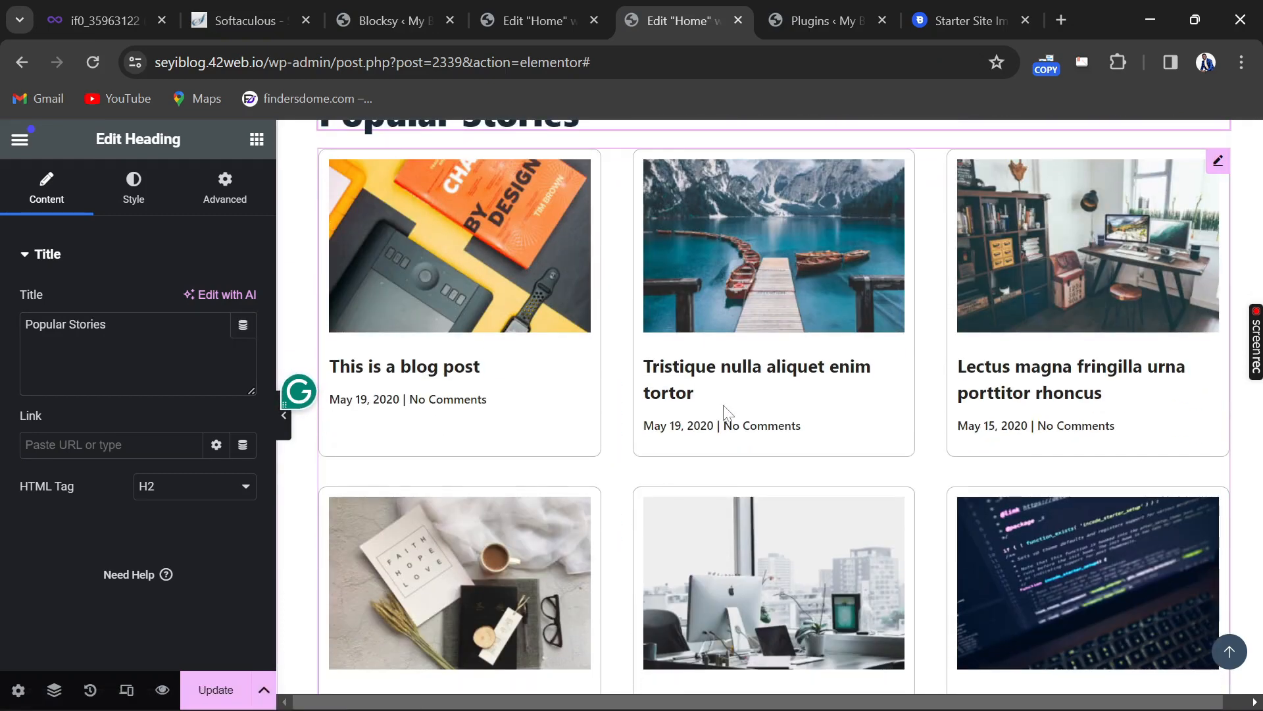
pyautogui.click(724, 406)
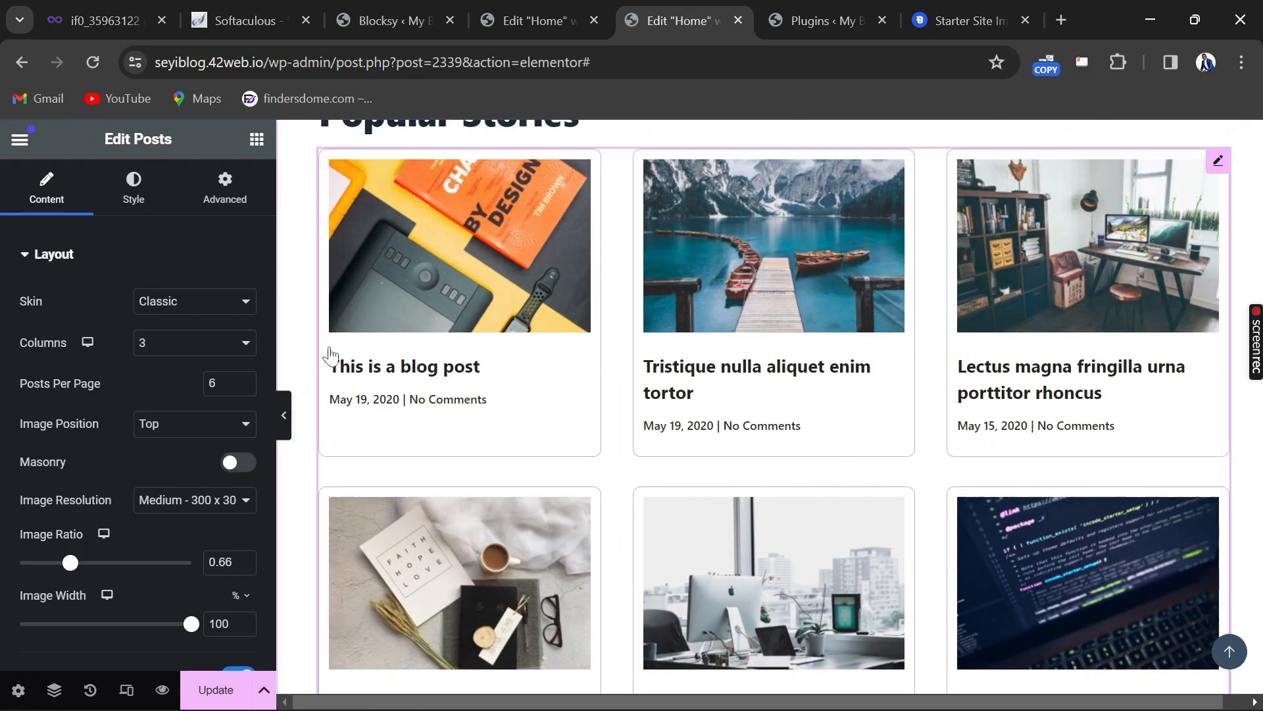
# Try the Cards skin on the Popular Stories post grid and return it to Classic
pyautogui.click(224, 314)
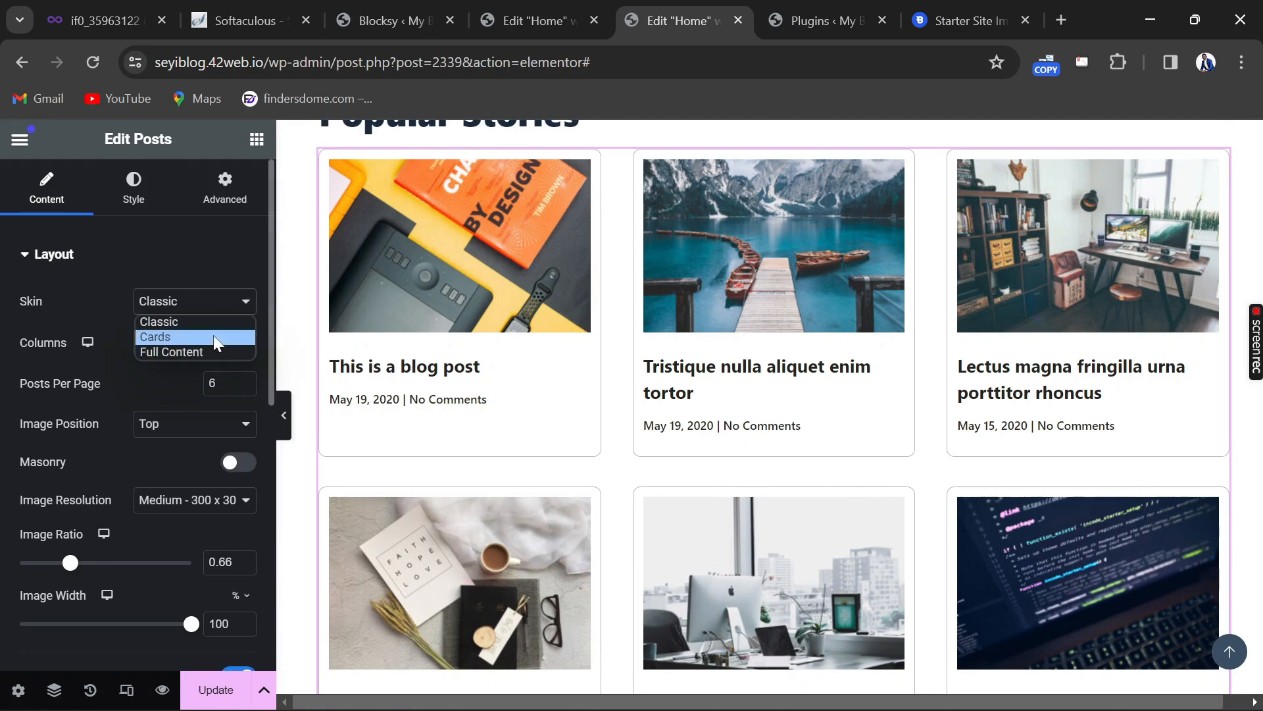
pyautogui.click(206, 336)
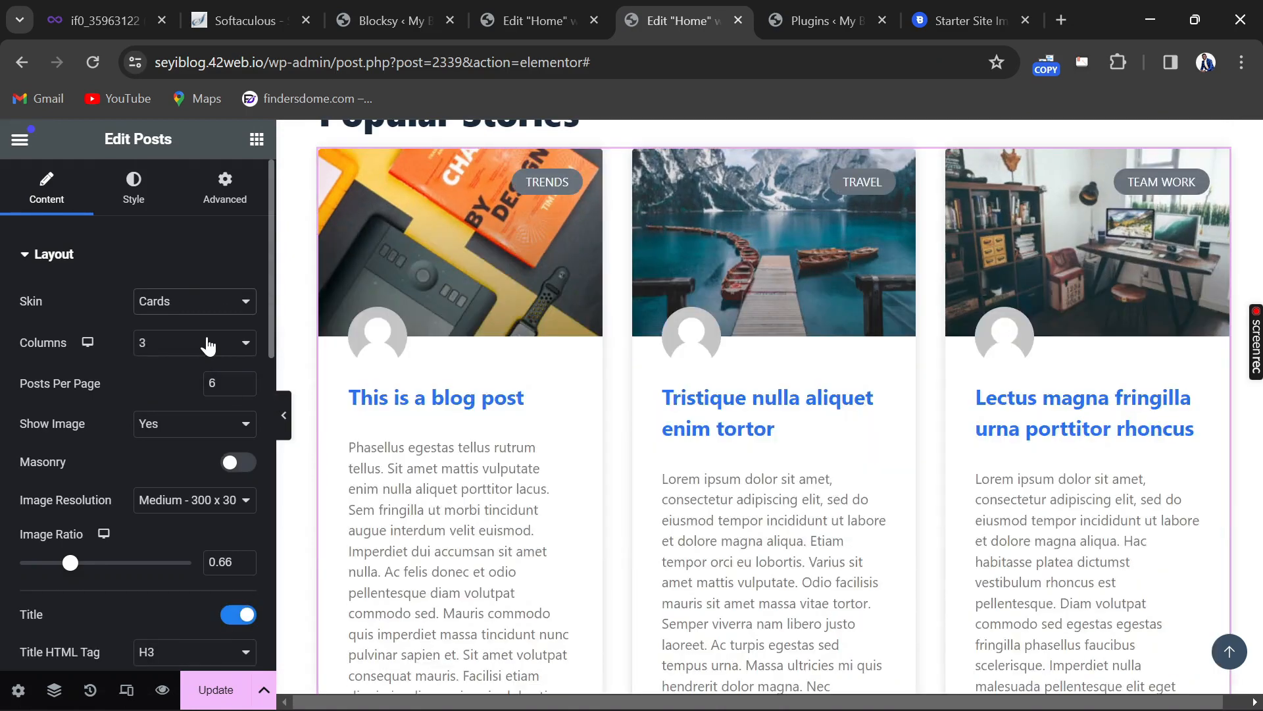
pyautogui.click(205, 318)
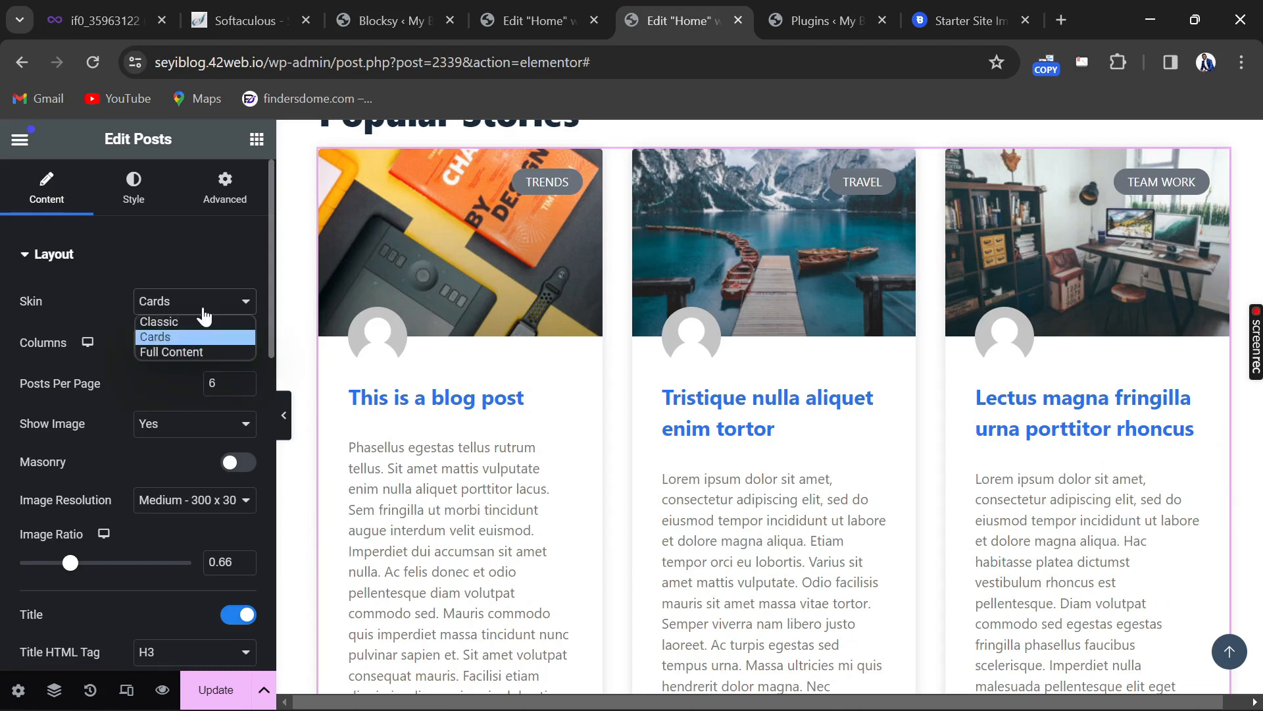
pyautogui.click(205, 322)
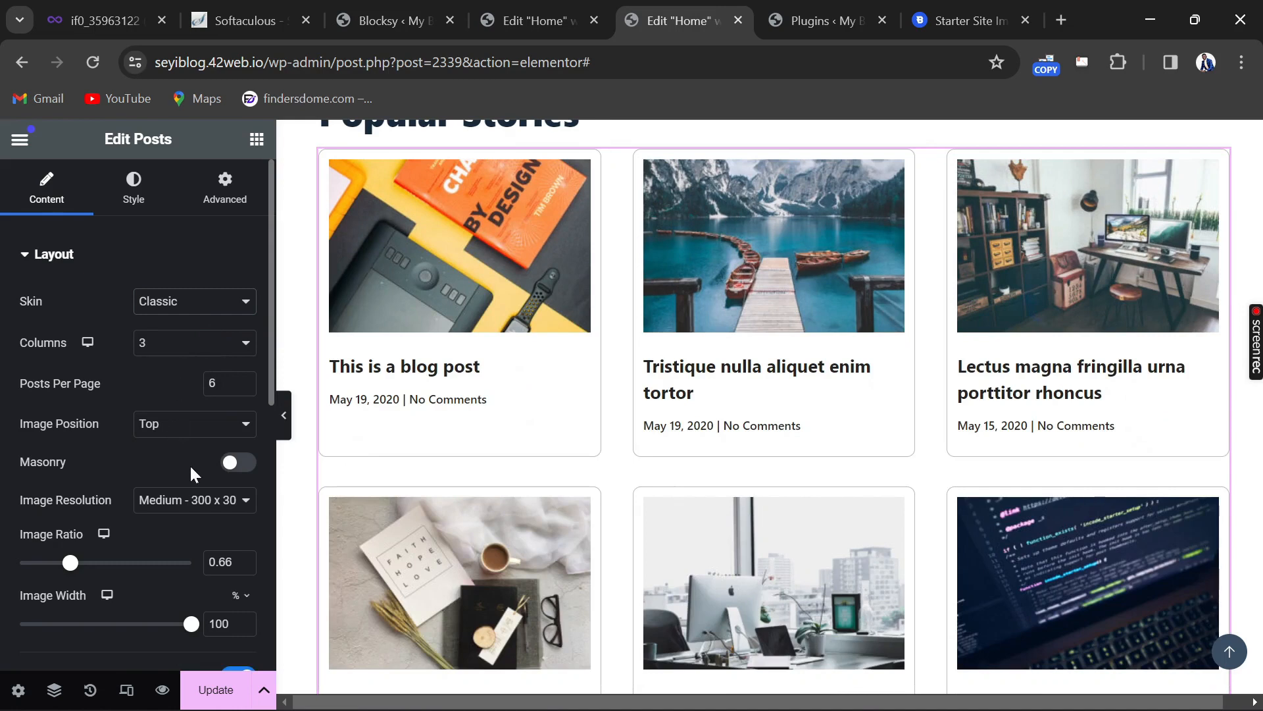
# Turn on Masonry for the Popular Stories post grid and set its image position to None
pyautogui.click(236, 463)
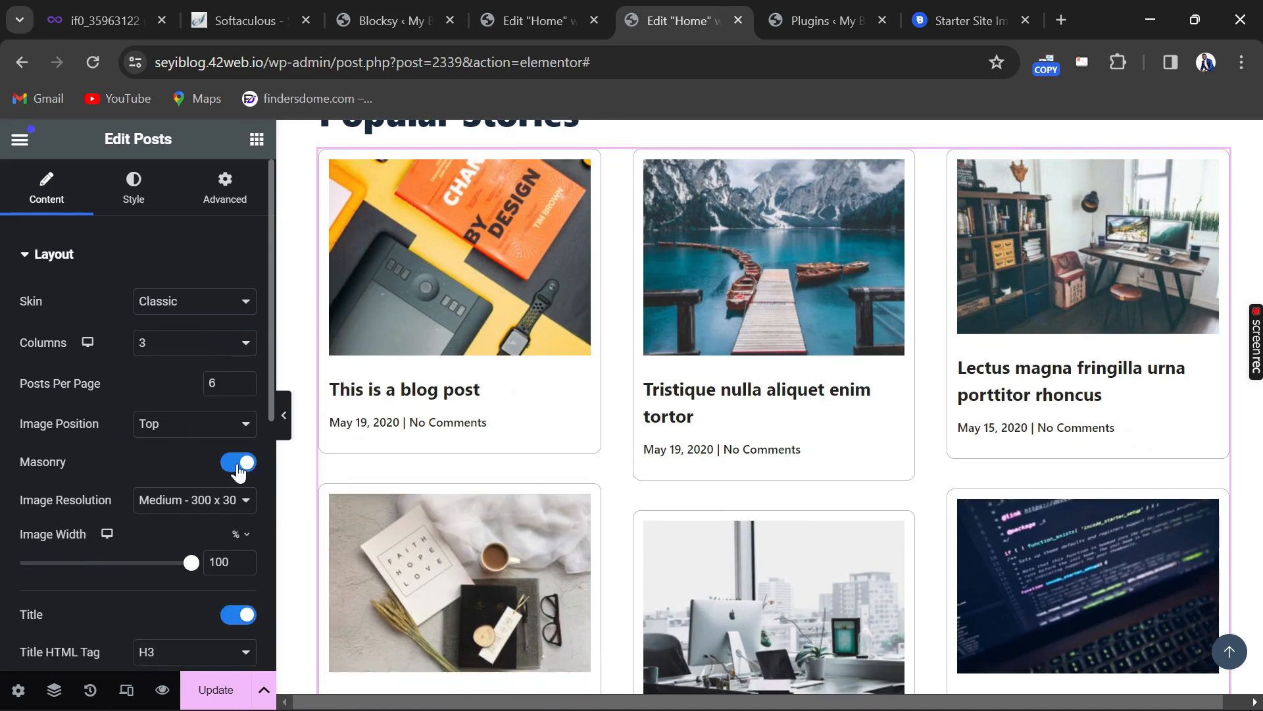
pyautogui.click(170, 433)
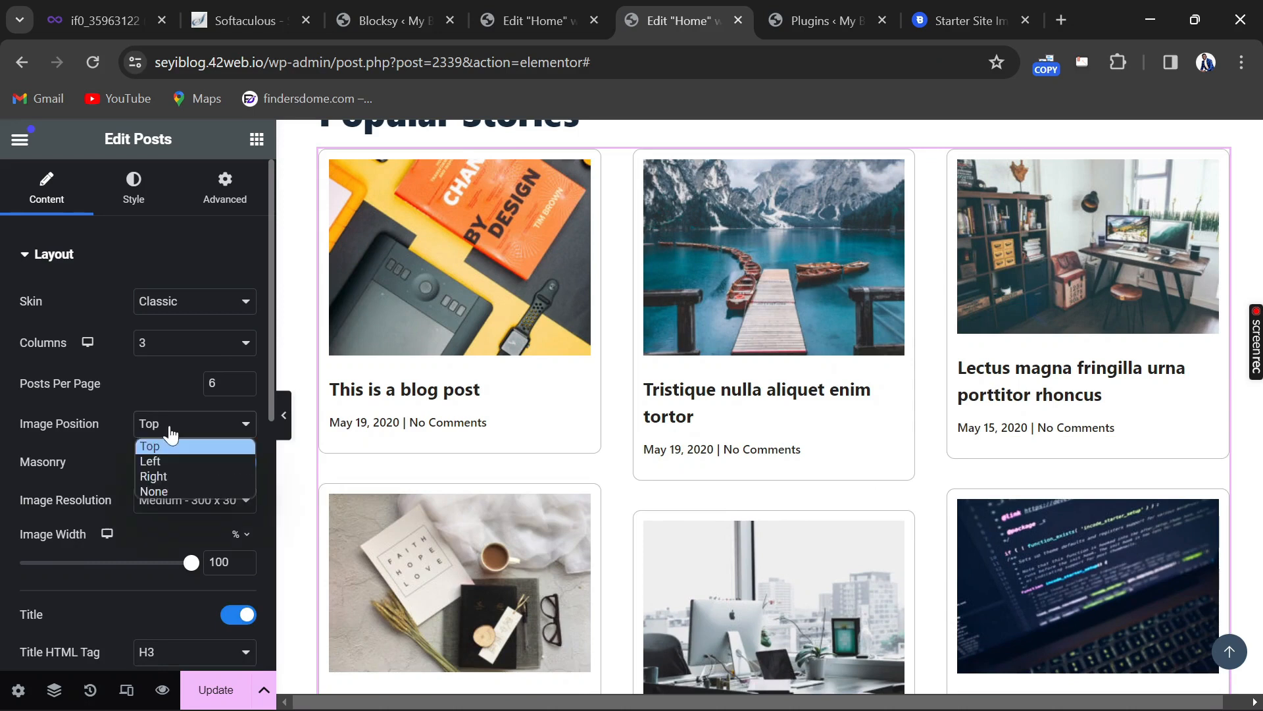
pyautogui.click(170, 433)
pyautogui.scroll(-2, 186, 398)
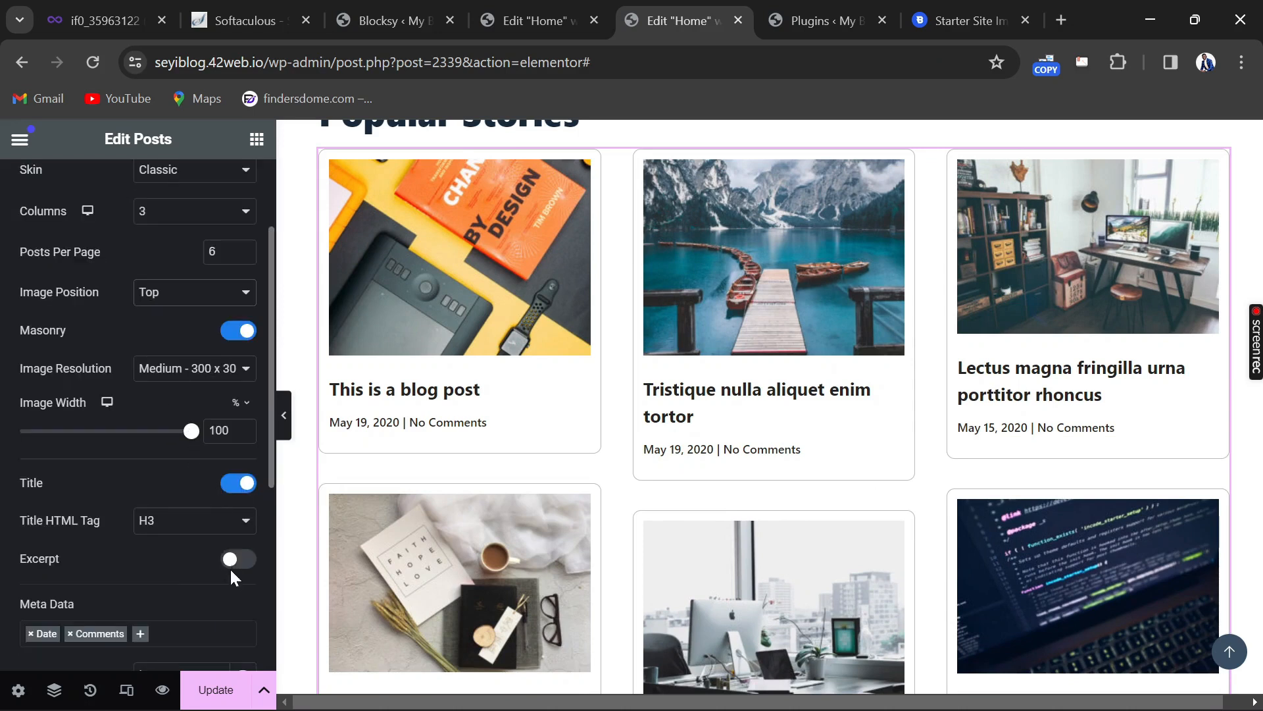
pyautogui.scroll(-4, 231, 567)
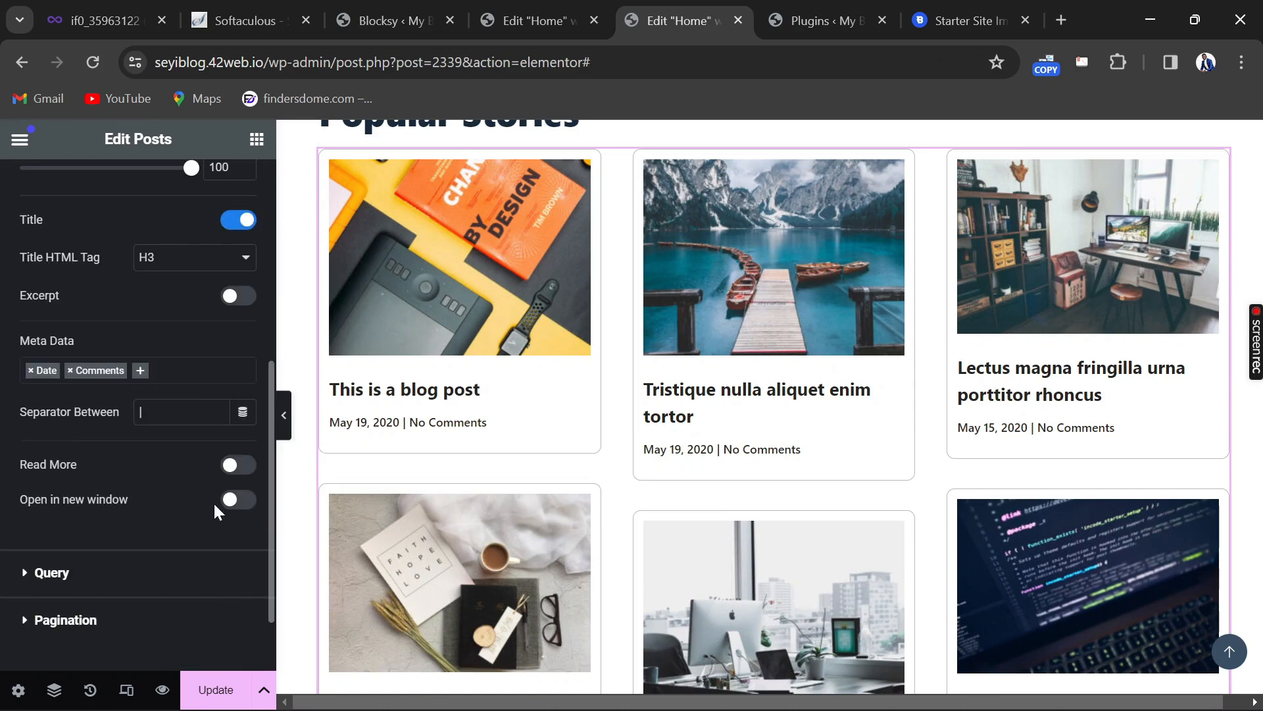
pyautogui.scroll(2, 213, 501)
pyautogui.scroll(4, 213, 504)
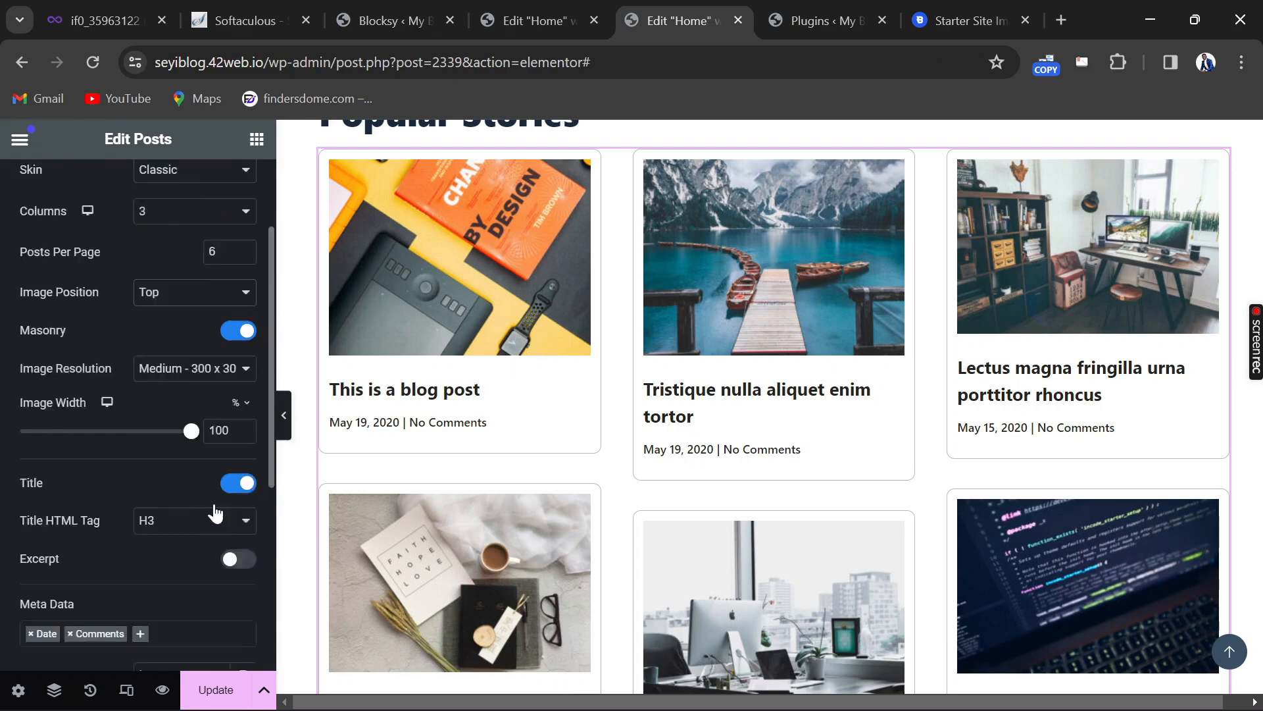
pyautogui.scroll(-2, 213, 504)
pyautogui.scroll(2, 215, 512)
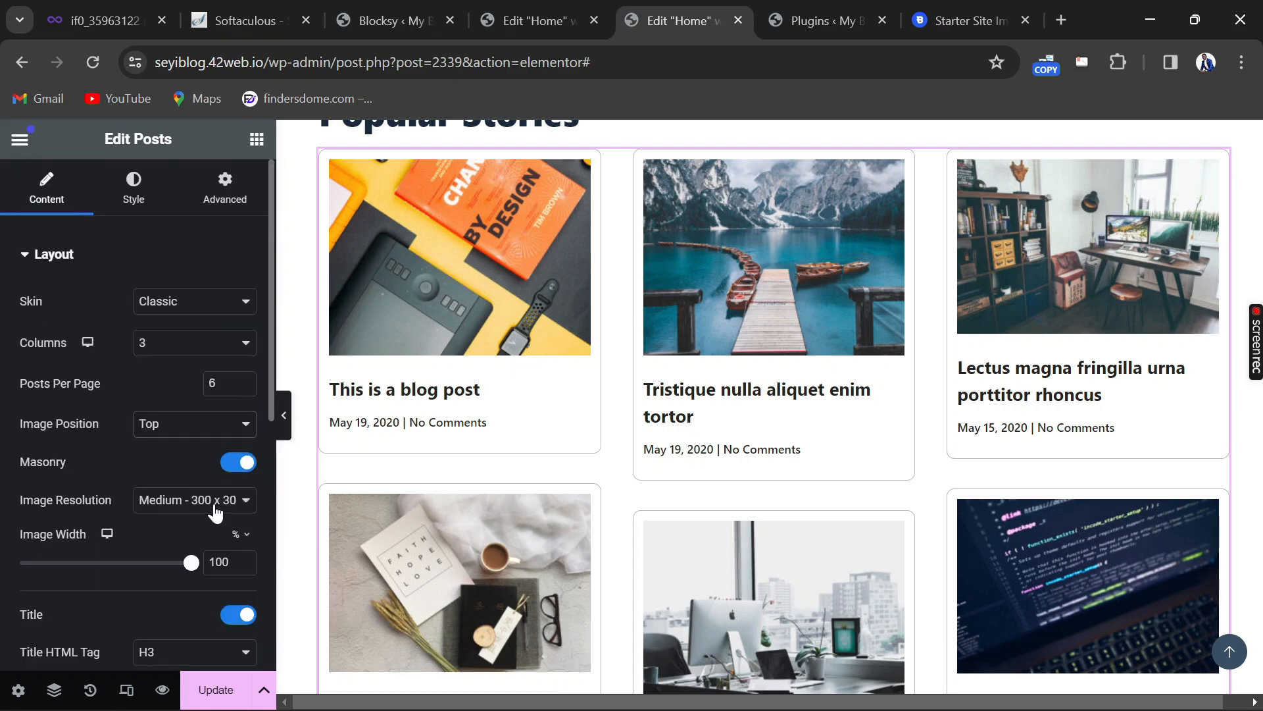
pyautogui.click(166, 439)
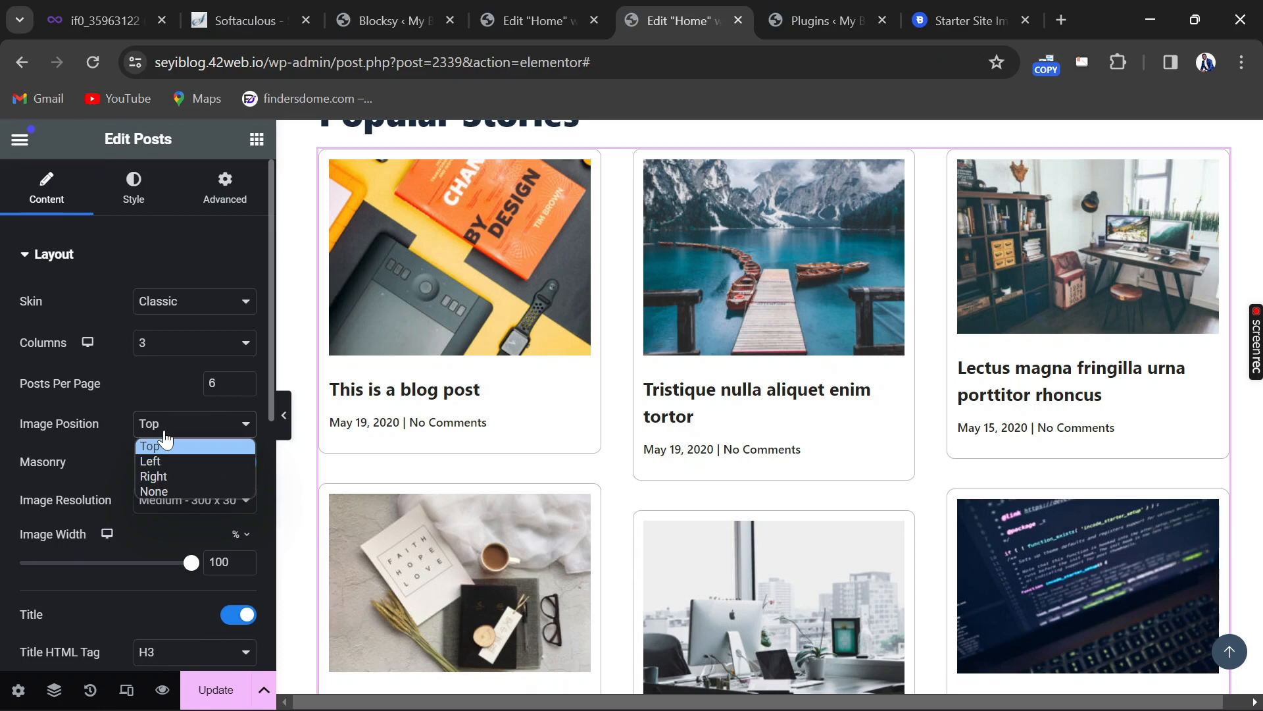
pyautogui.click(177, 490)
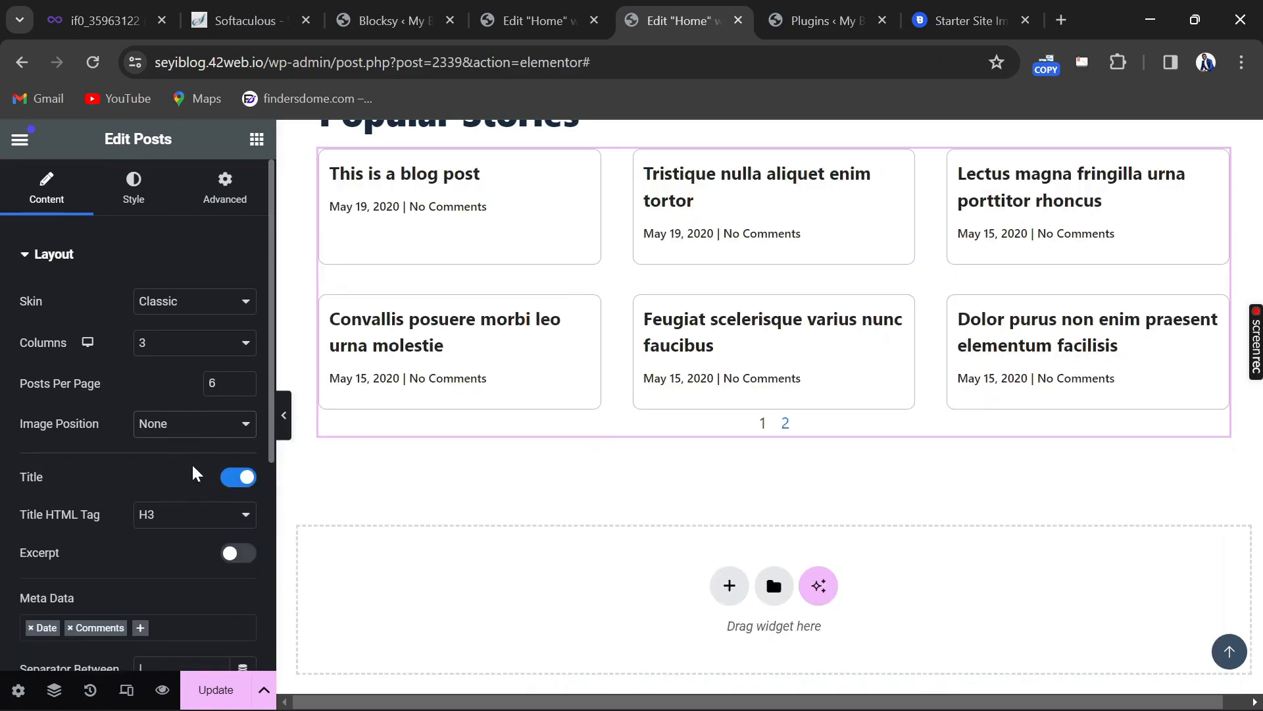
# Set the Popular Stories post grid to 4 columns
pyautogui.click(173, 349)
pyautogui.click(164, 405)
pyautogui.click(164, 348)
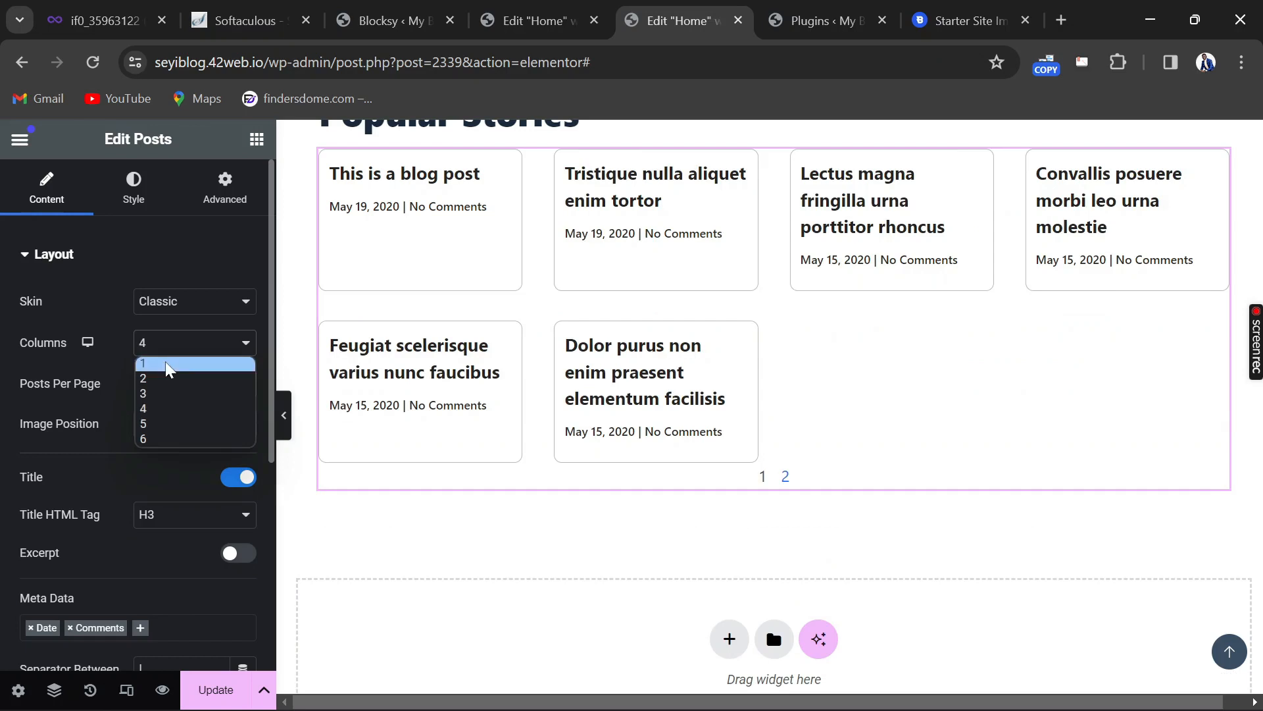
pyautogui.click(169, 349)
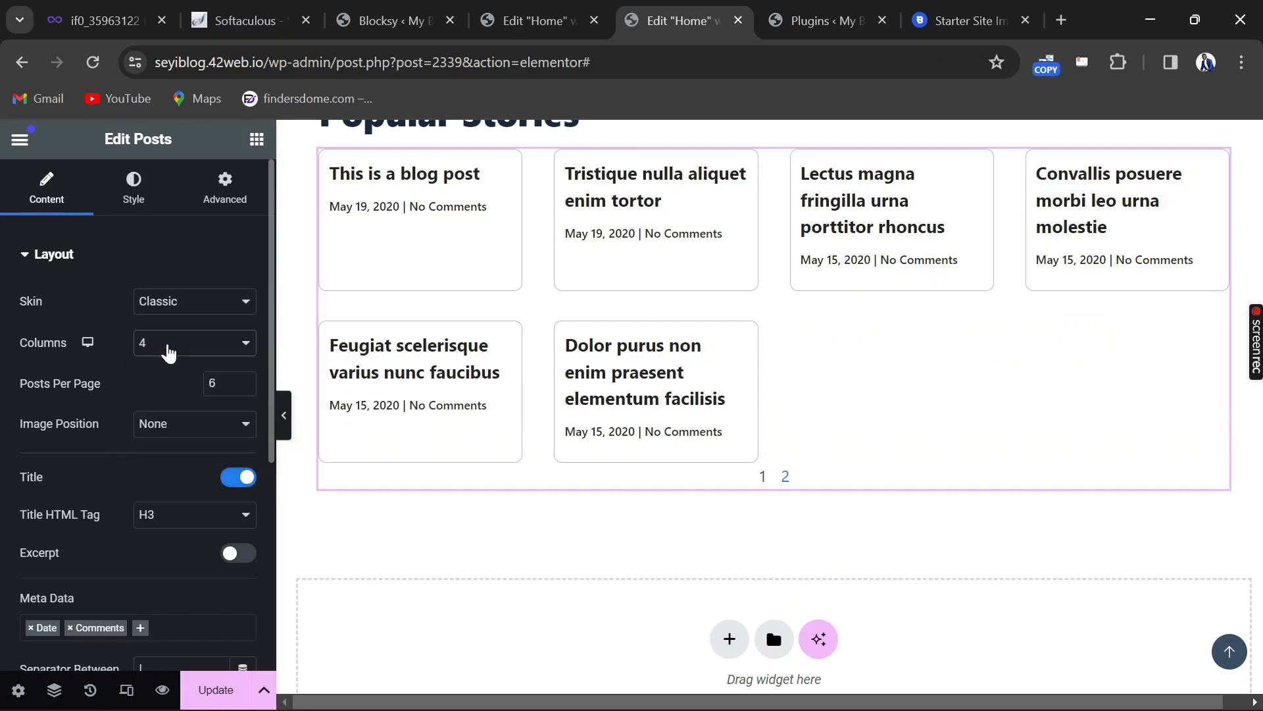
# Add Author to the meta data displayed under the Popular Stories post titles
pyautogui.scroll(-4, 185, 445)
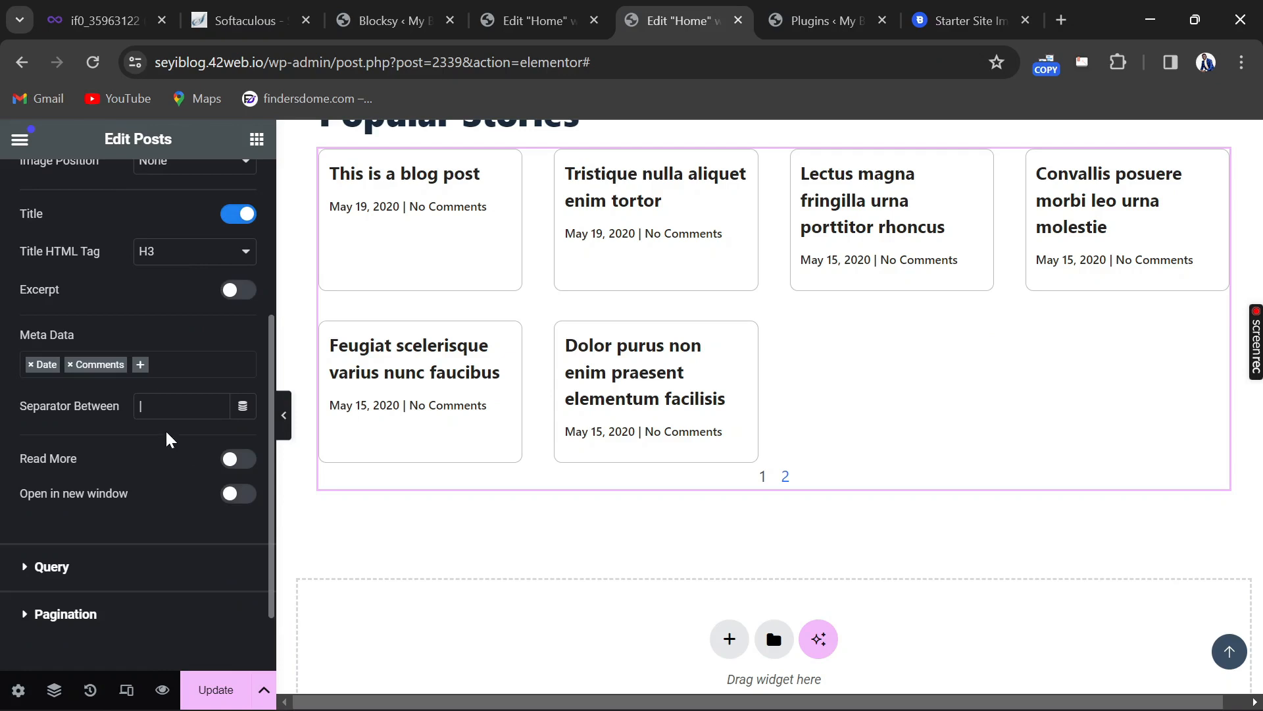
pyautogui.click(140, 364)
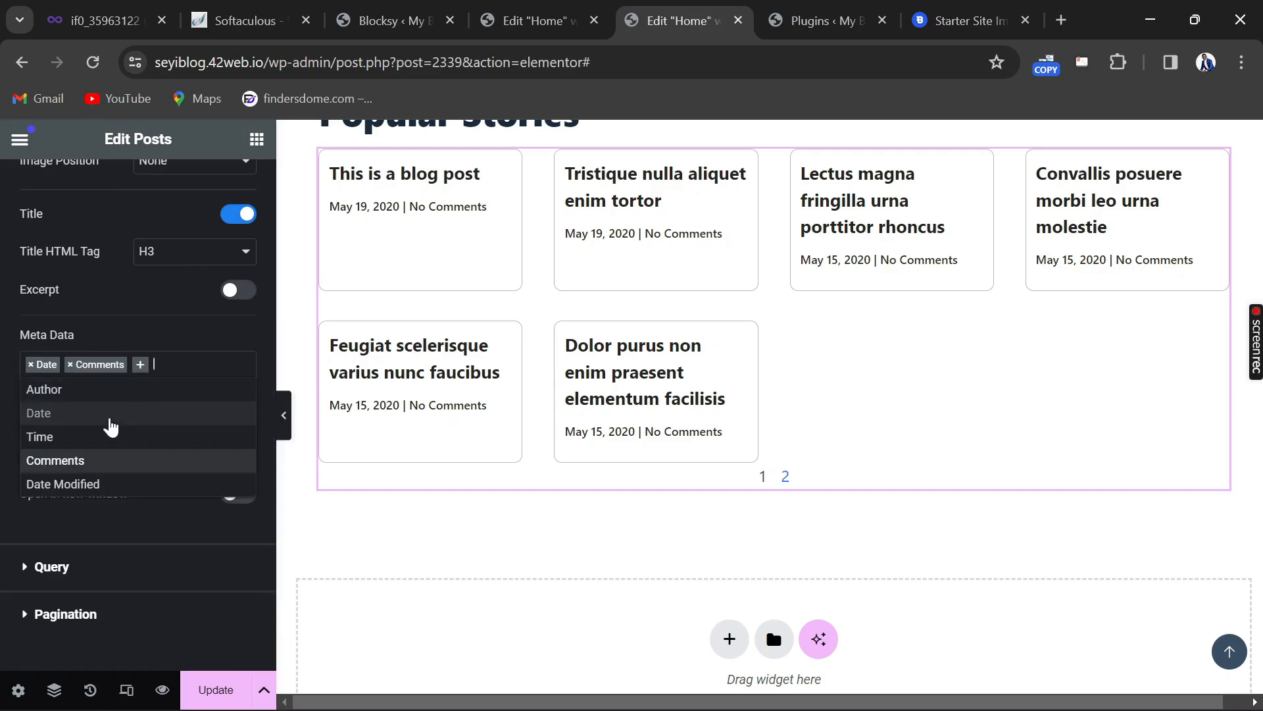
pyautogui.click(77, 393)
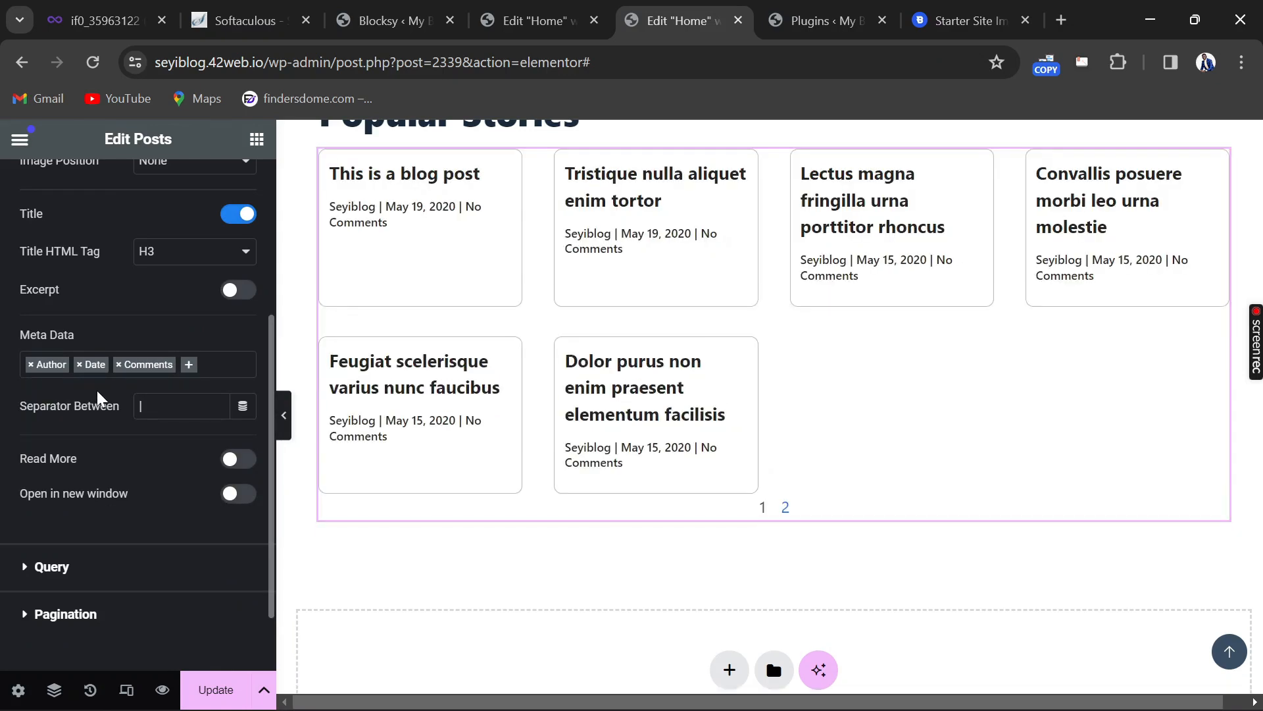
# Set the box border width of the Popular Stories posts to 0 px on all sides
pyautogui.scroll(5, 209, 403)
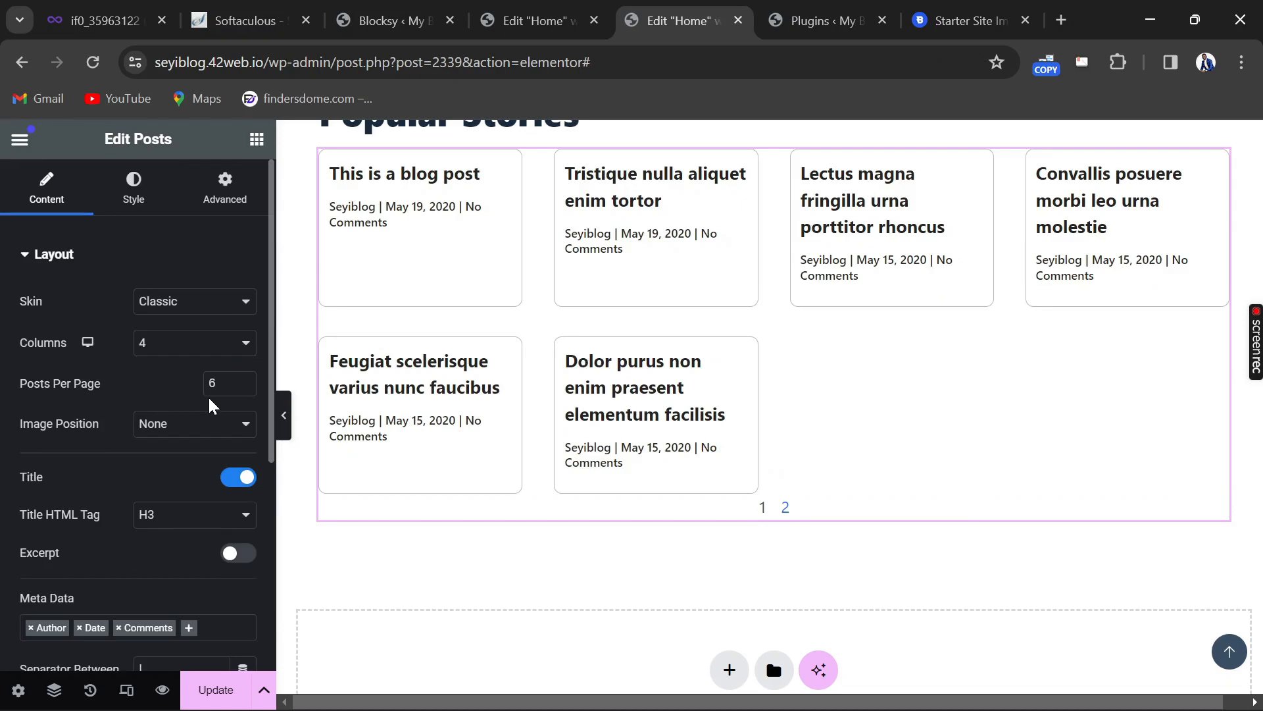
pyautogui.click(131, 209)
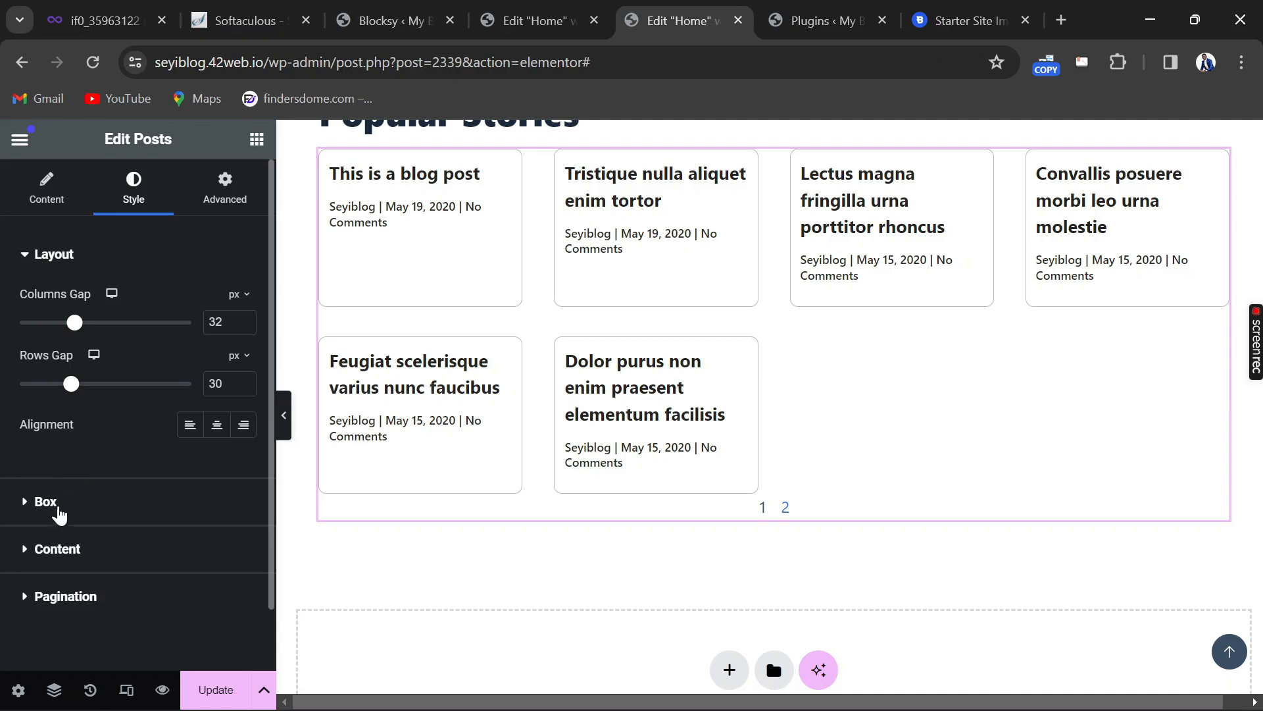
pyautogui.click(58, 510)
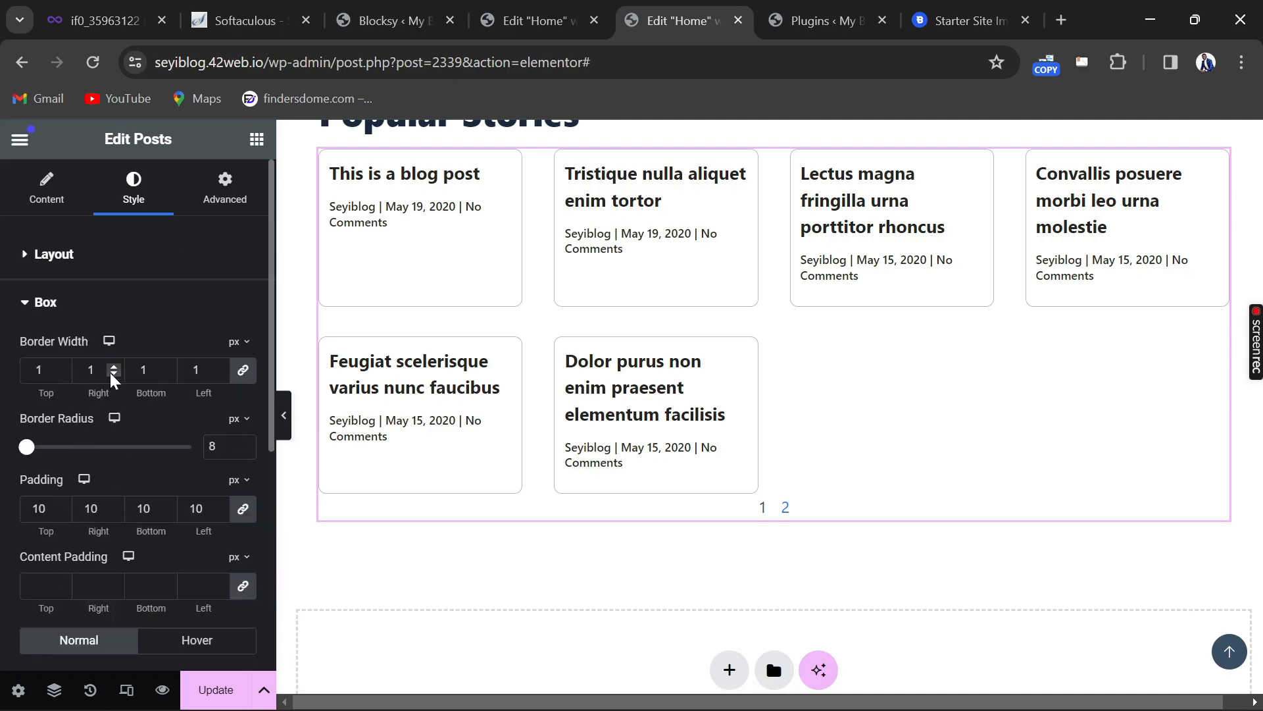
pyautogui.click(60, 374)
pyautogui.click(60, 374)
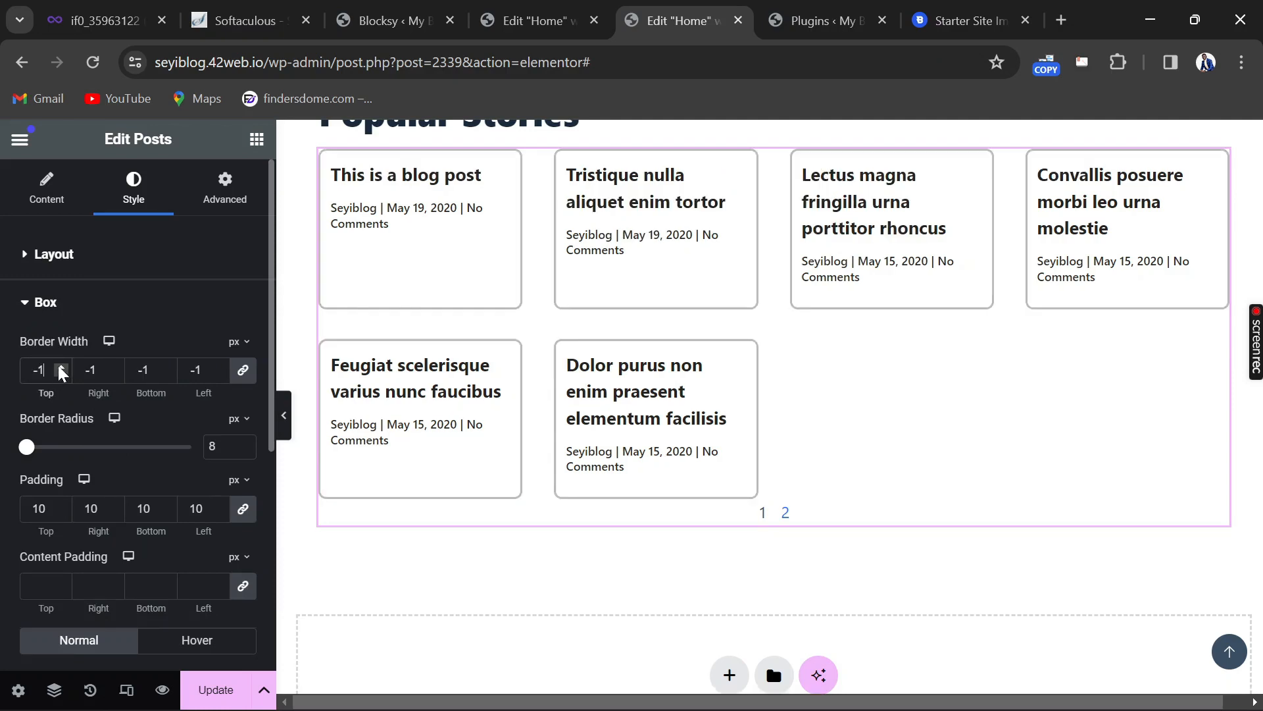
pyautogui.click(60, 367)
# Clear the box padding of the Popular Stories posts on all sides
pyautogui.scroll(-2, 112, 481)
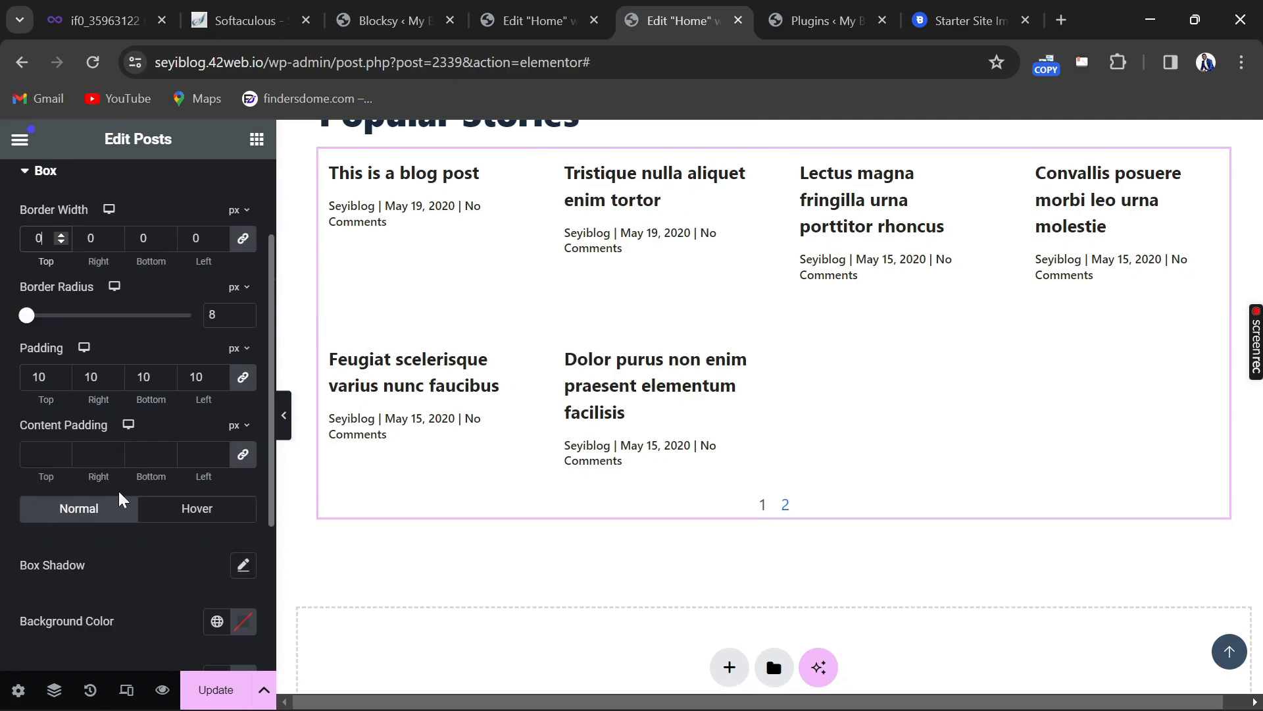
pyautogui.click(64, 387)
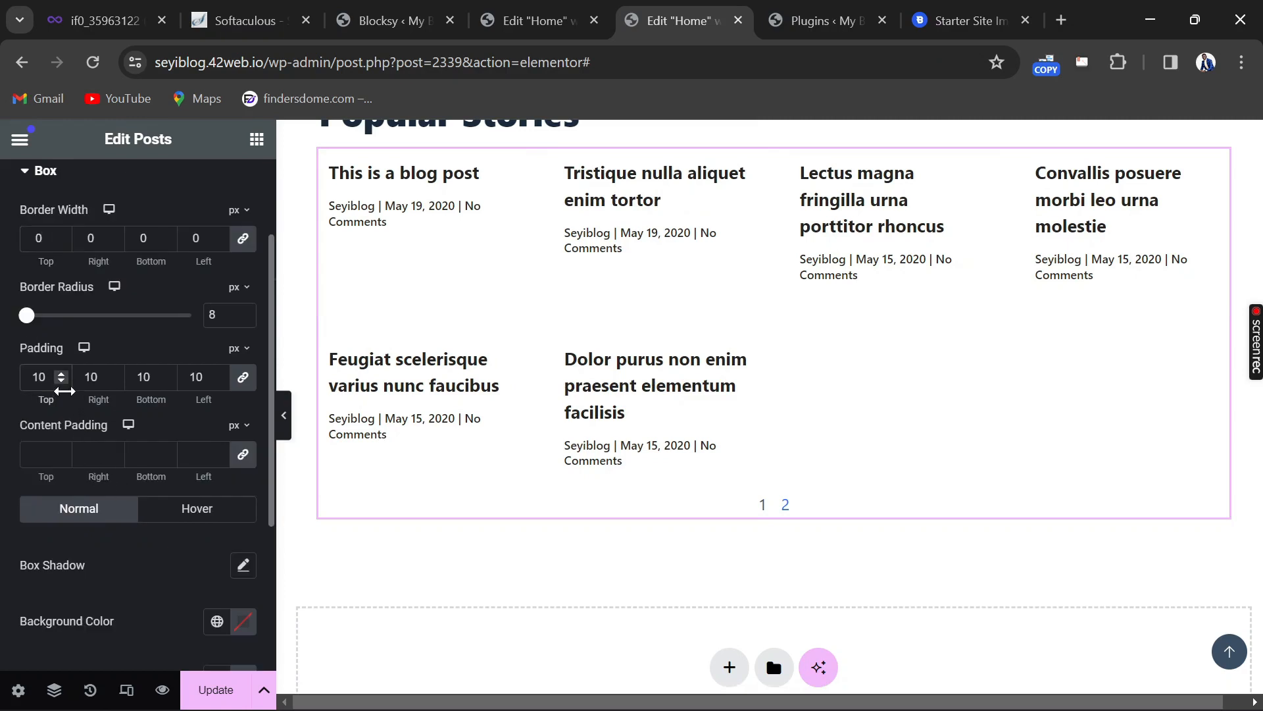
pyautogui.press('BackSpace')
pyautogui.press('BackSpace')
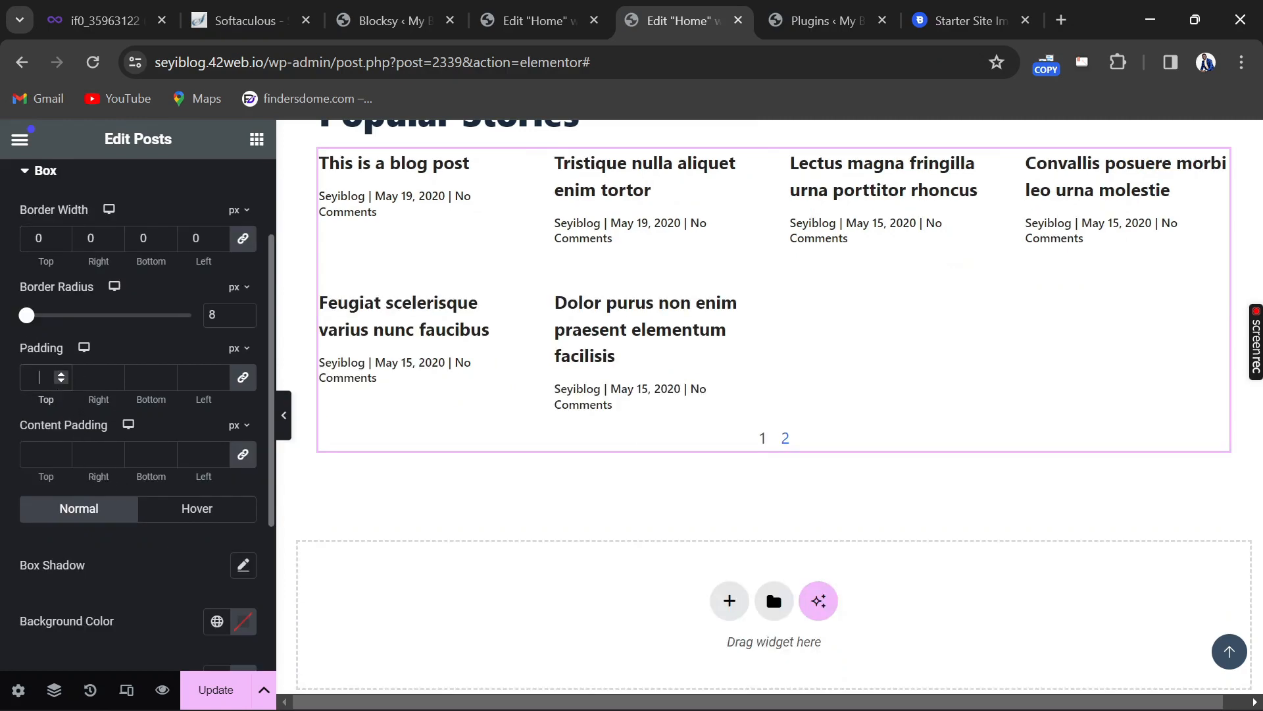
# Update the Home page to save the changes, and check its sections from the hero to the footer
pyautogui.scroll(4, 851, 367)
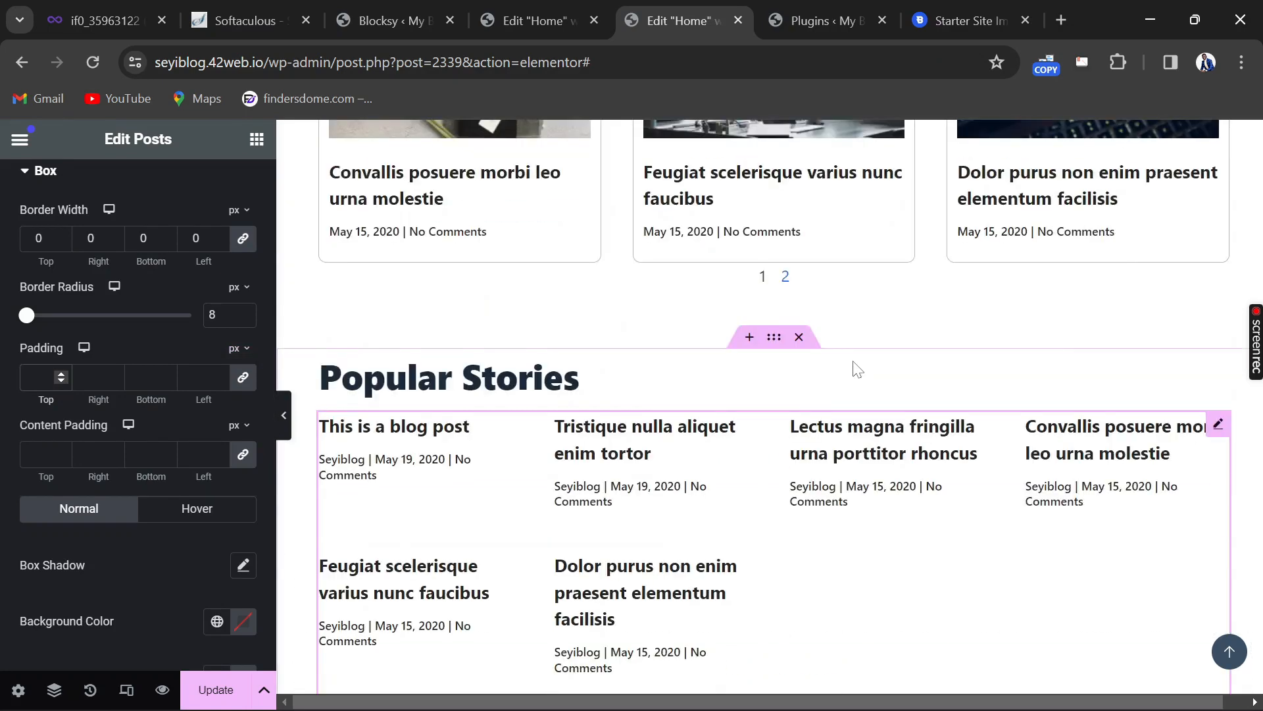
pyautogui.scroll(4, 853, 361)
pyautogui.scroll(-4, 853, 368)
pyautogui.click(211, 691)
pyautogui.scroll(-8, 643, 553)
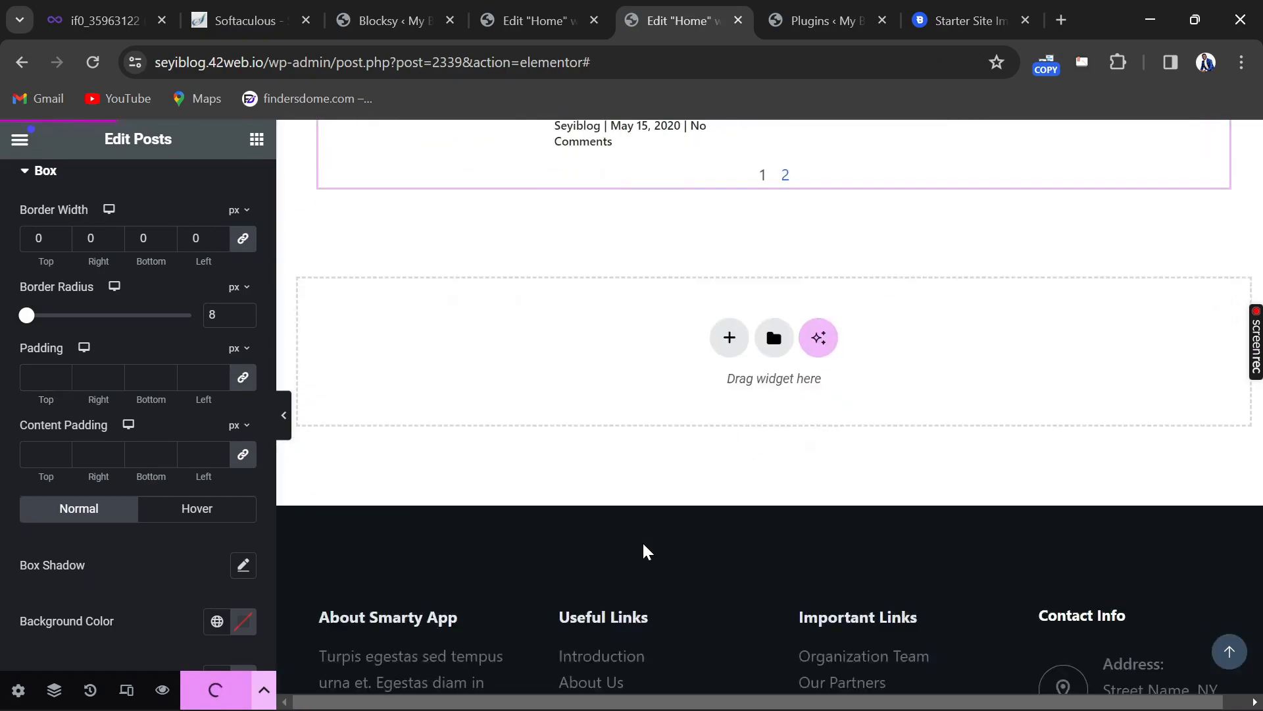
pyautogui.scroll(-6, 642, 552)
pyautogui.scroll(10, 643, 553)
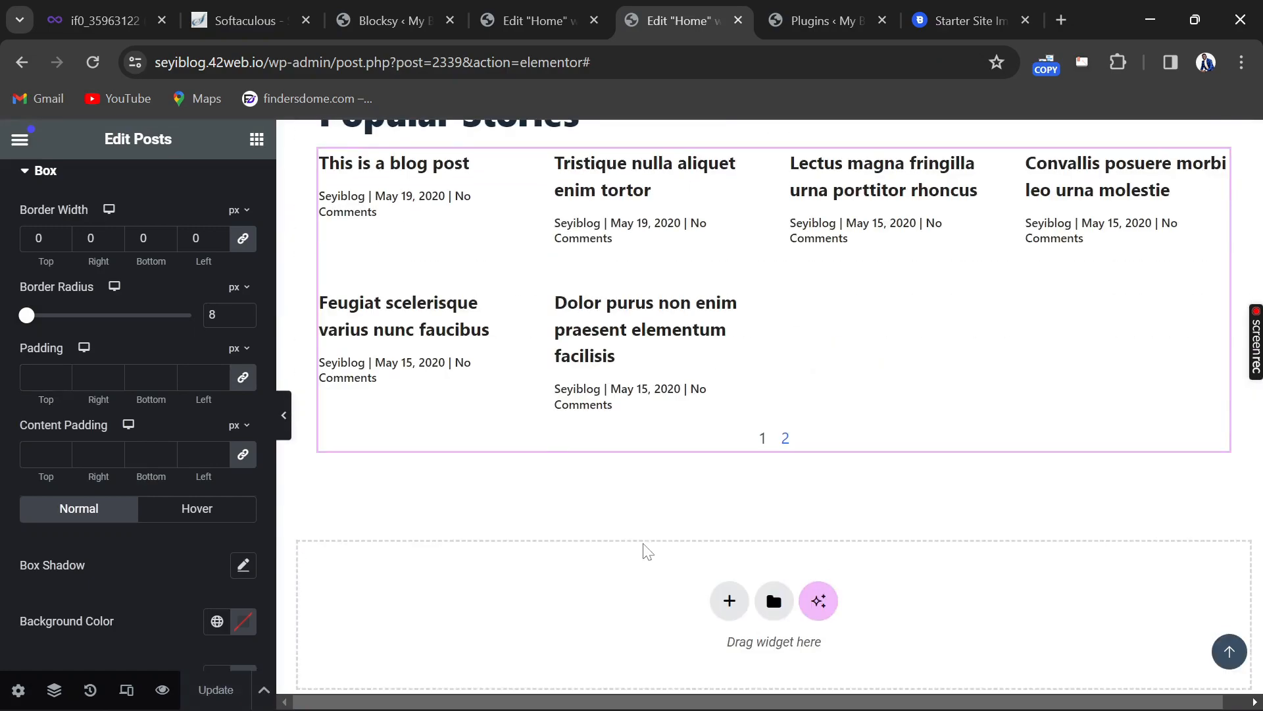
pyautogui.scroll(15, 643, 549)
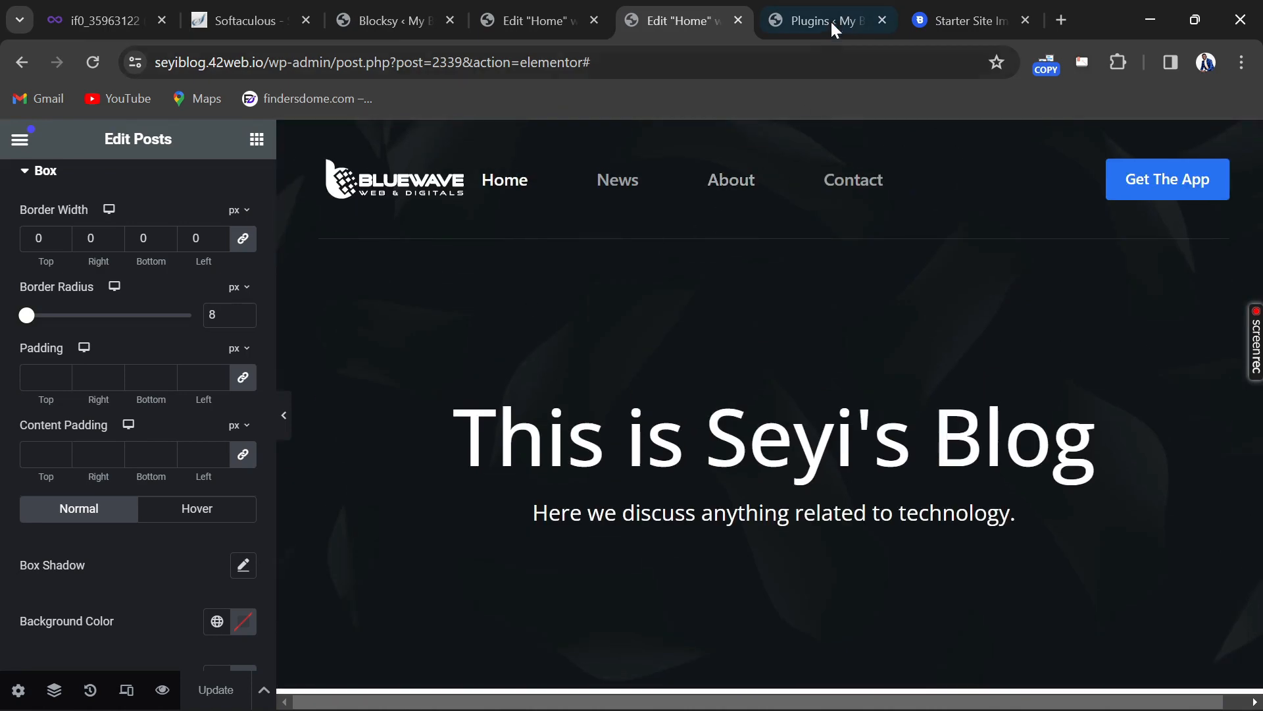
# Open the live site from the WordPress dashboard and review the home page's Trending News and Popular Stories sections
pyautogui.click(830, 21)
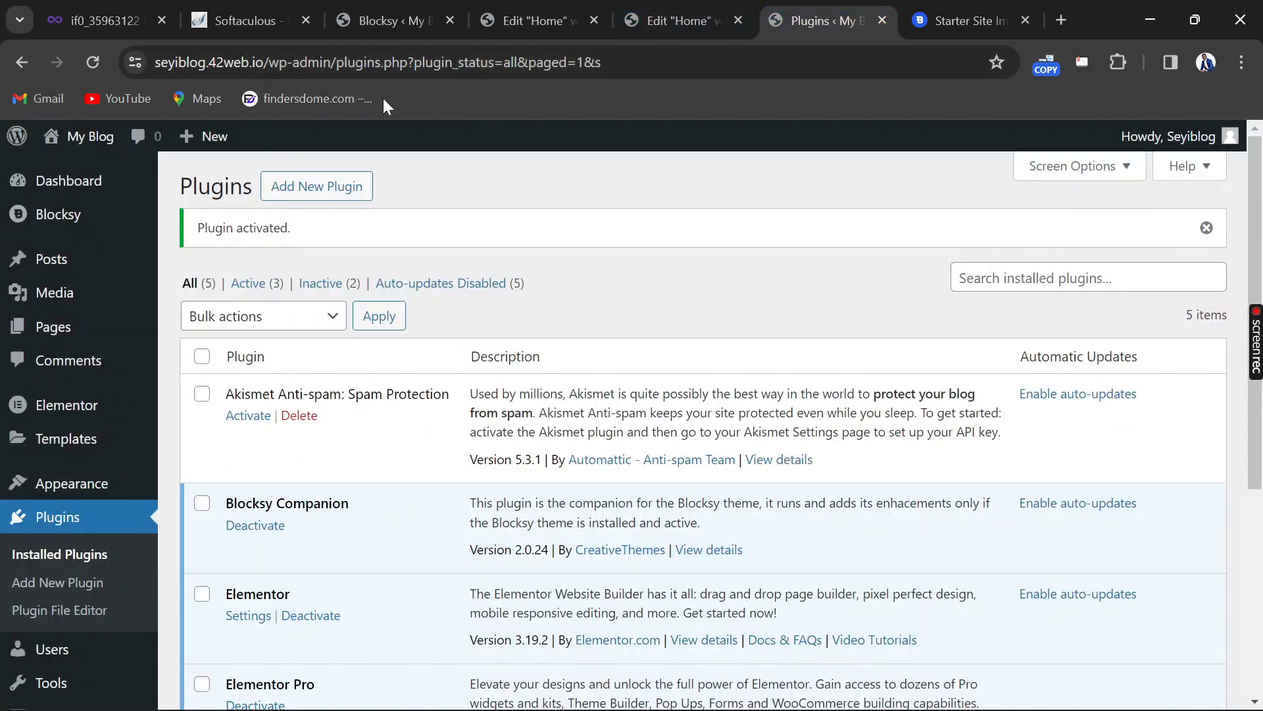
pyautogui.click(102, 140)
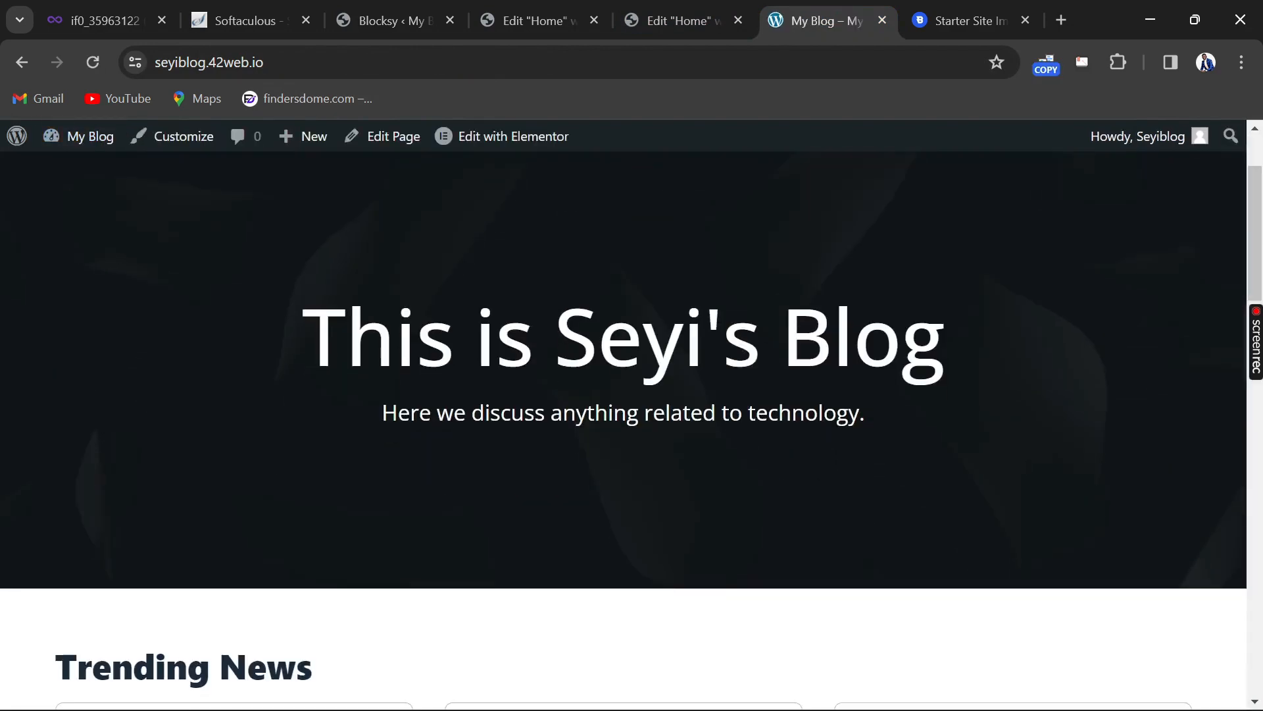
pyautogui.scroll(-6, 224, 442)
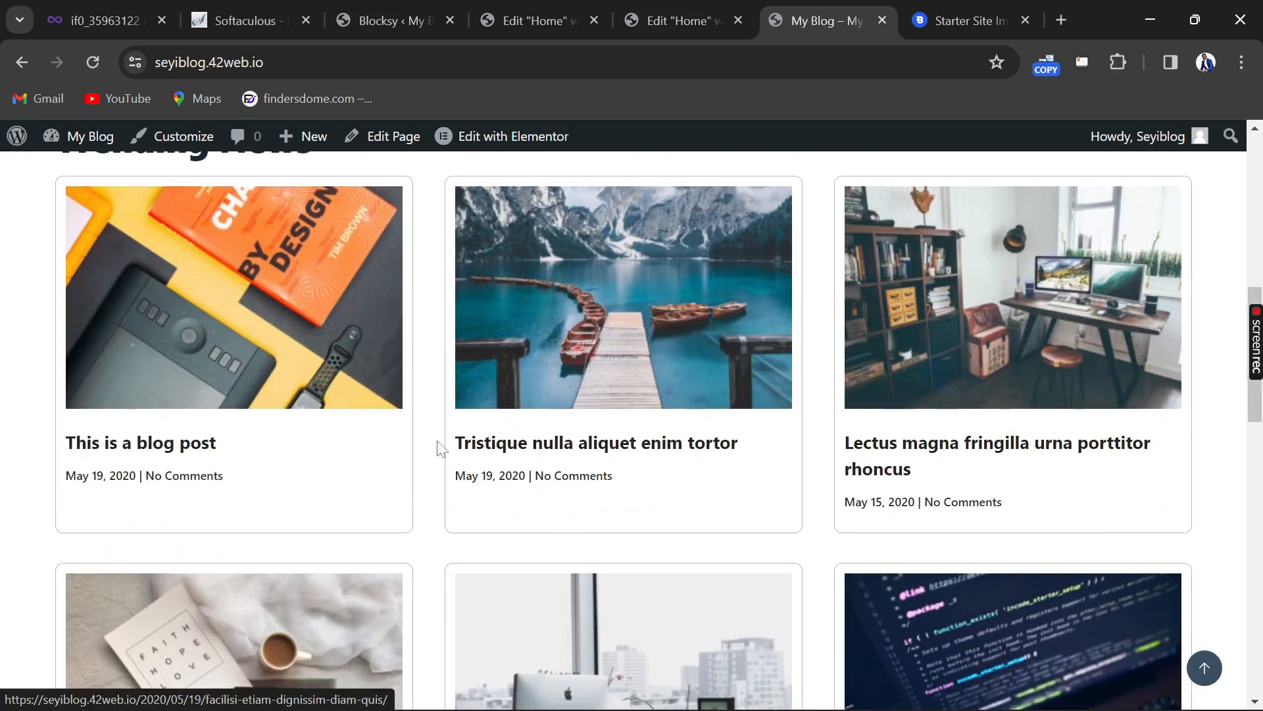
pyautogui.scroll(-5, 393, 520)
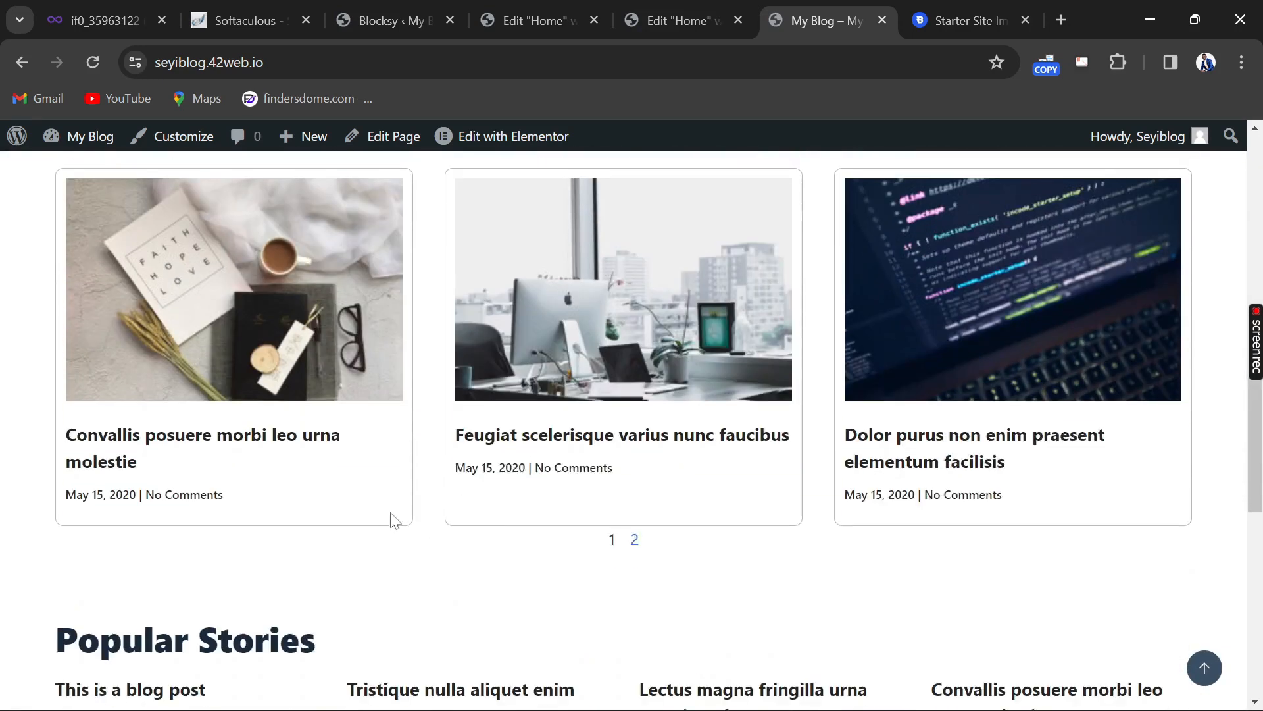
pyautogui.scroll(-4, 323, 533)
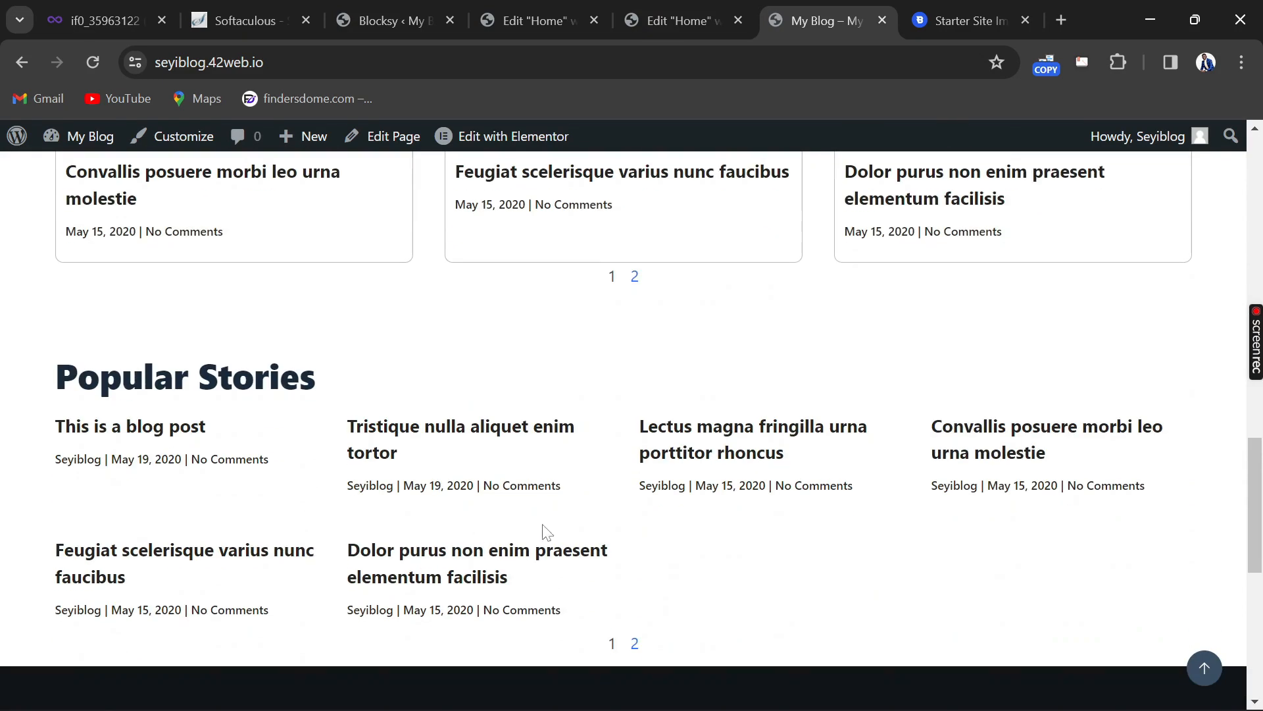
pyautogui.scroll(-2, 546, 532)
pyautogui.scroll(10, 488, 451)
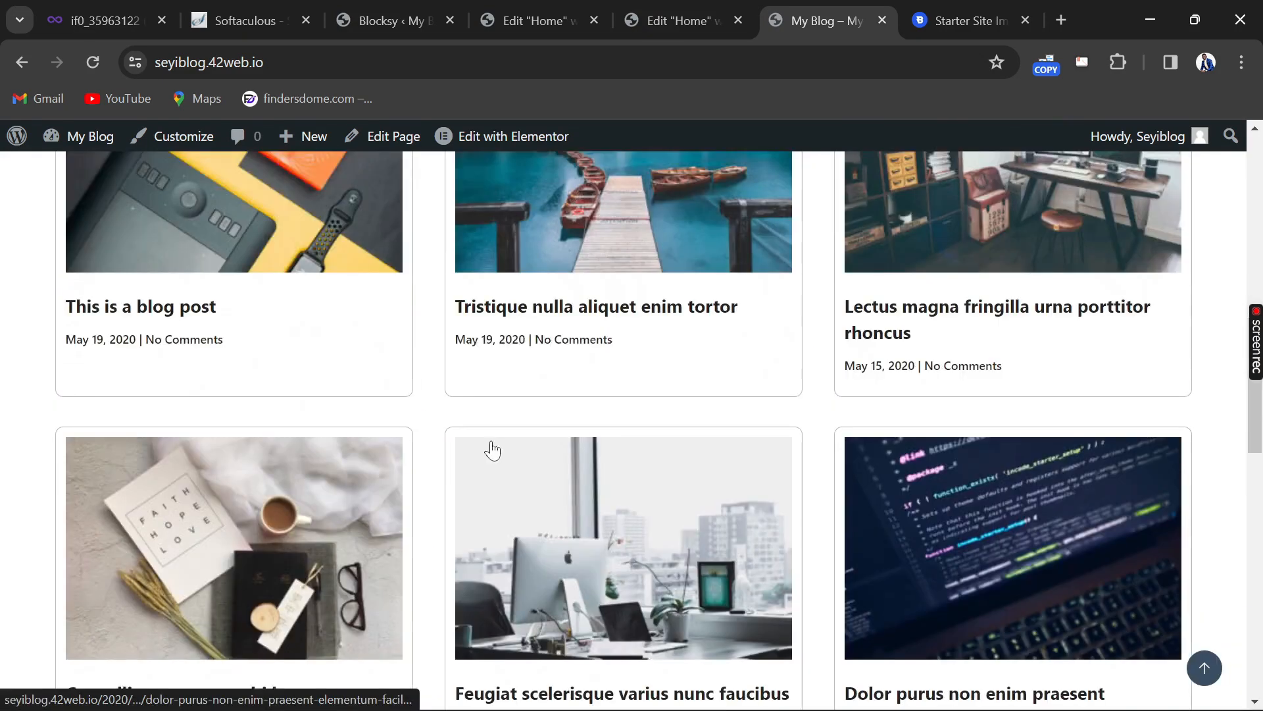
# Examine the Trending News article "This is a blog post" through its comment form, and return to the home page to inspect its footer
pyautogui.scroll(3, 284, 471)
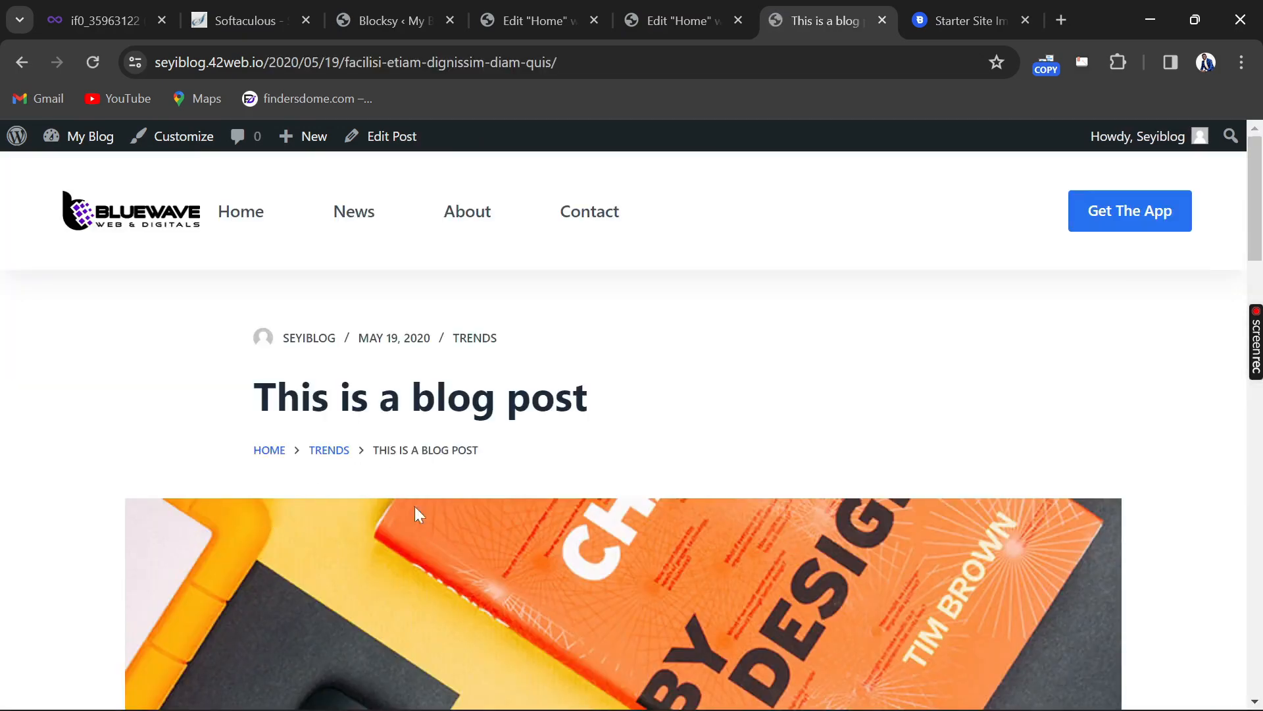
pyautogui.scroll(-15, 418, 513)
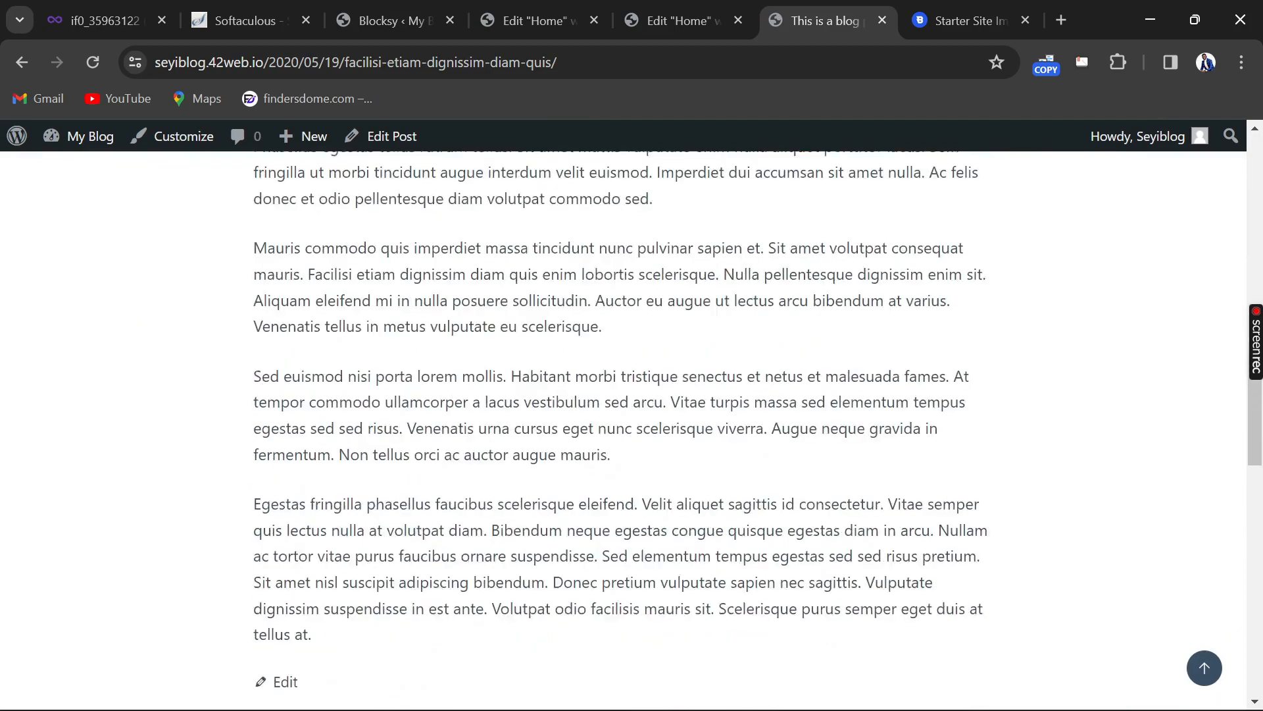
pyautogui.scroll(-6, 414, 465)
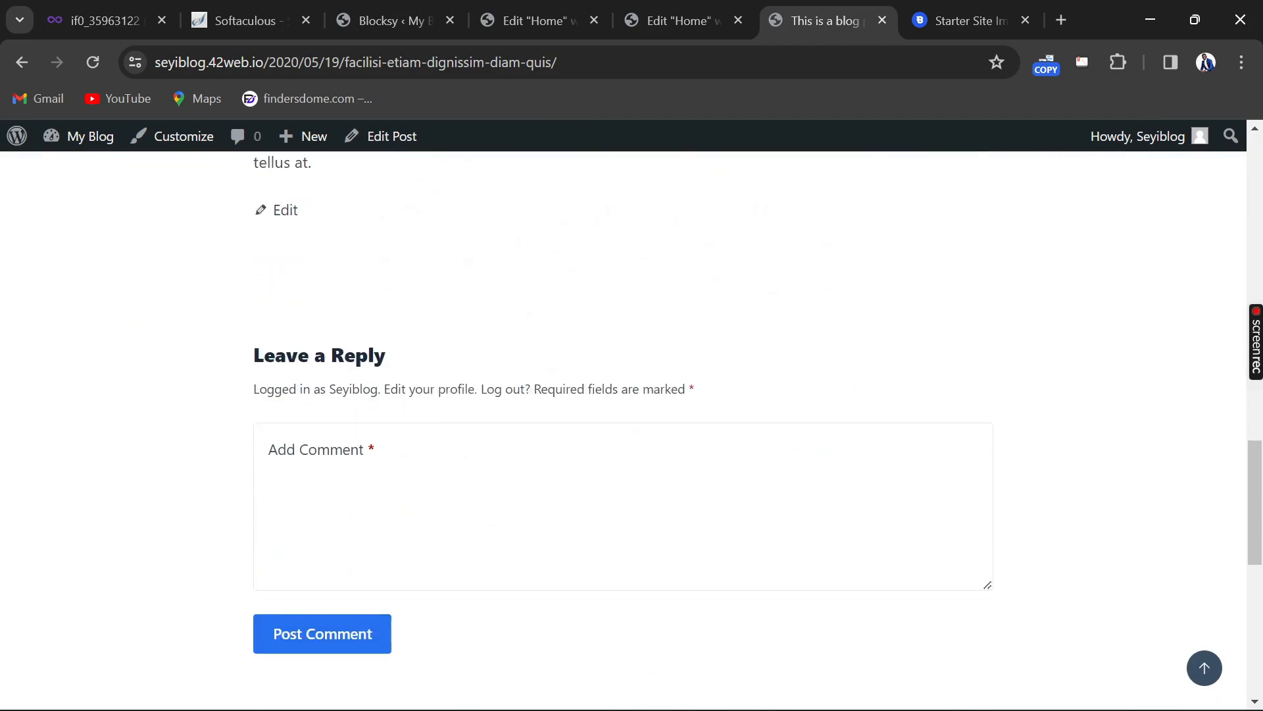
pyautogui.scroll(-4, 575, 491)
pyautogui.scroll(20, 513, 493)
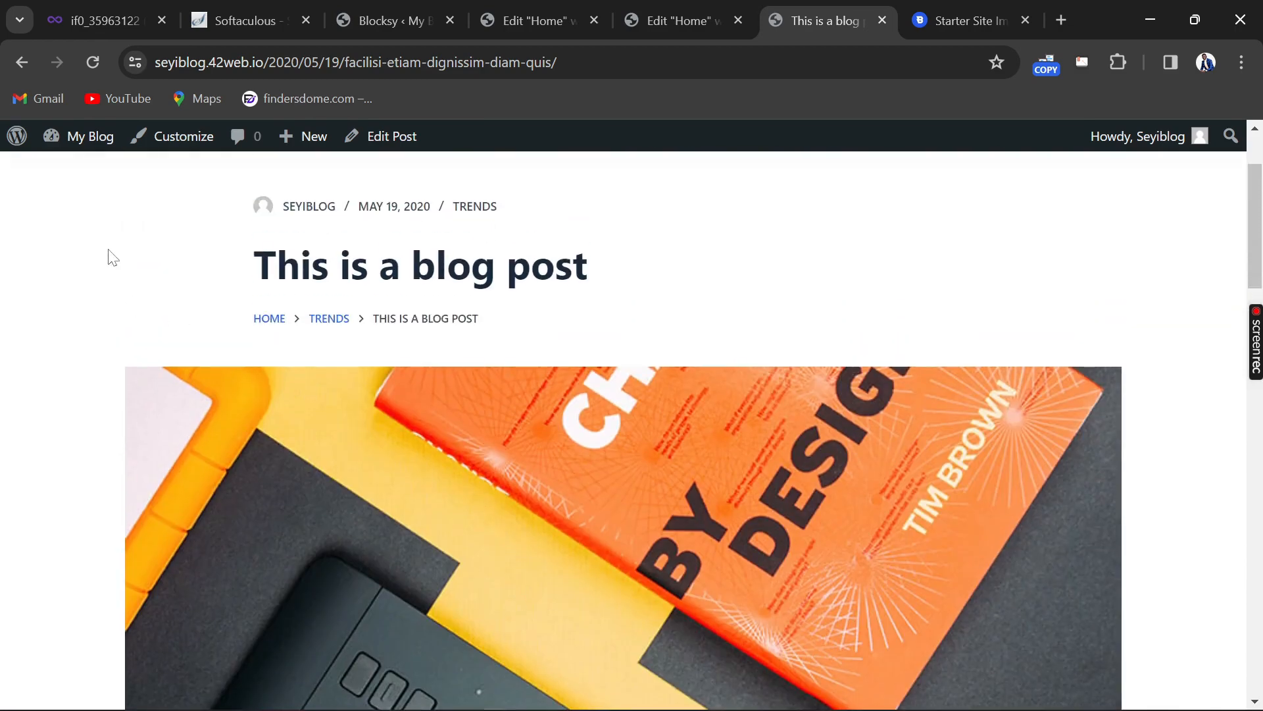
pyautogui.scroll(2, 164, 167)
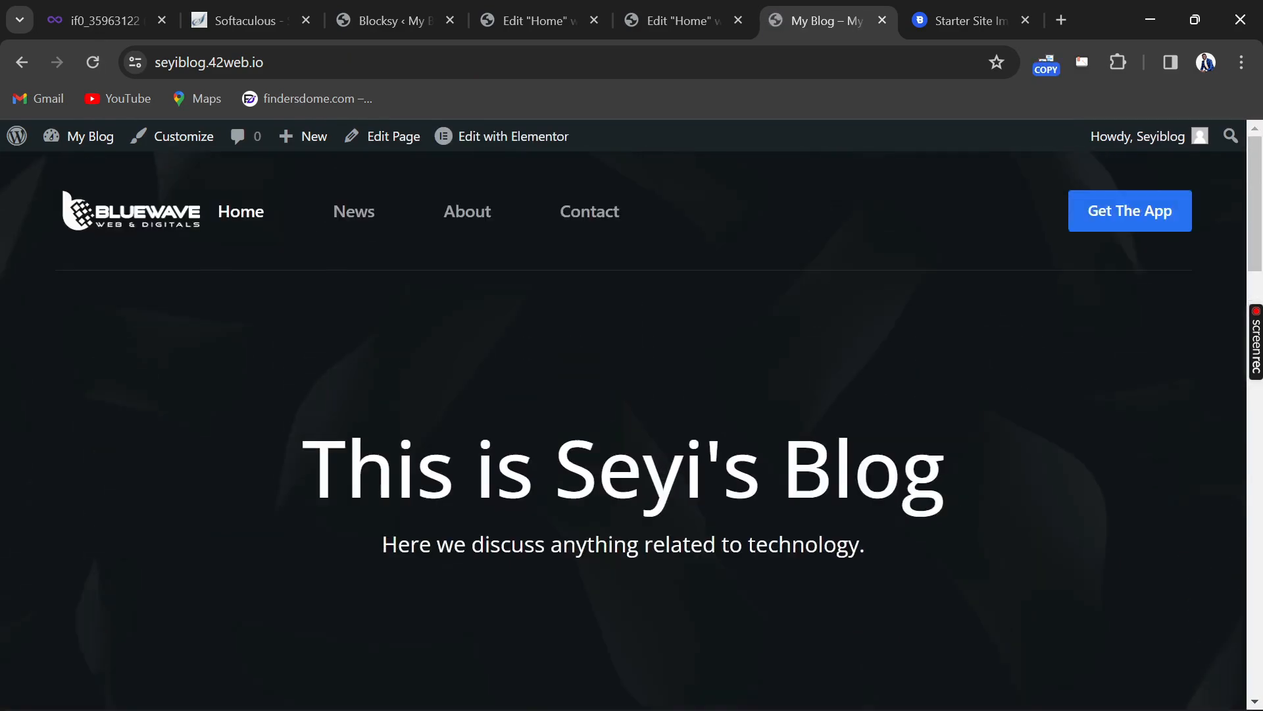
pyautogui.scroll(-15, 310, 341)
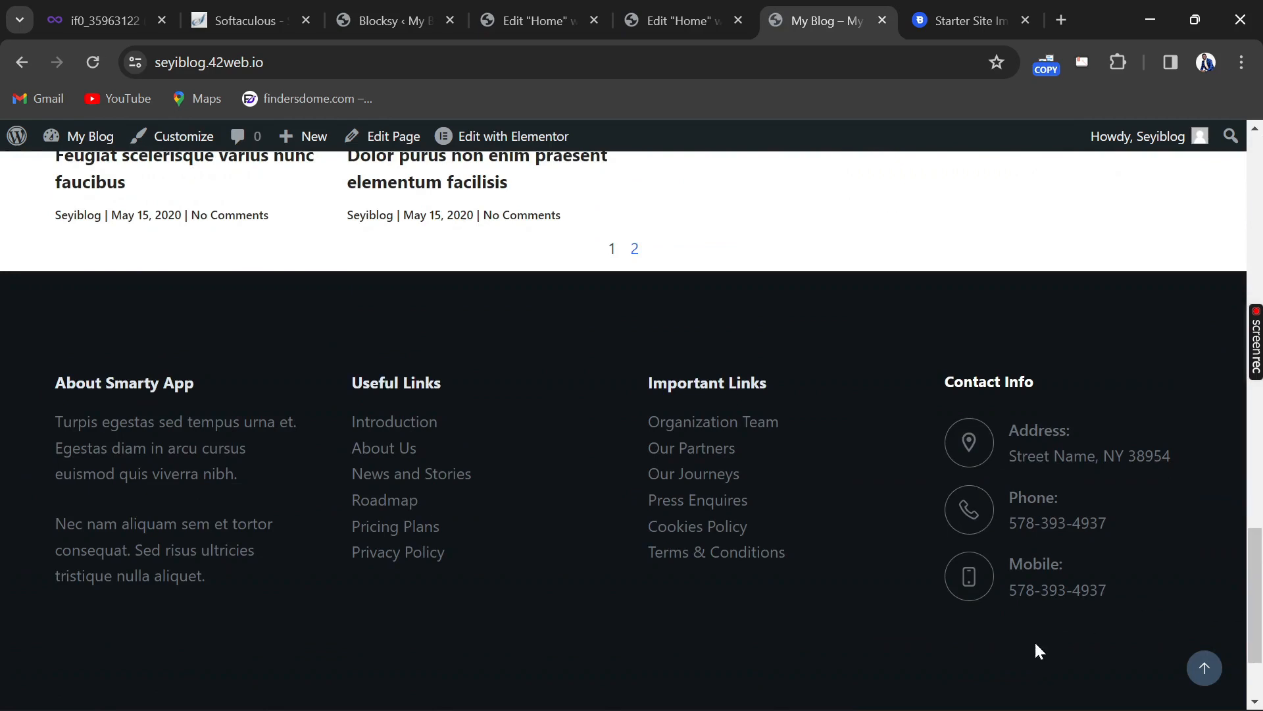
pyautogui.moveTo(1042, 709)
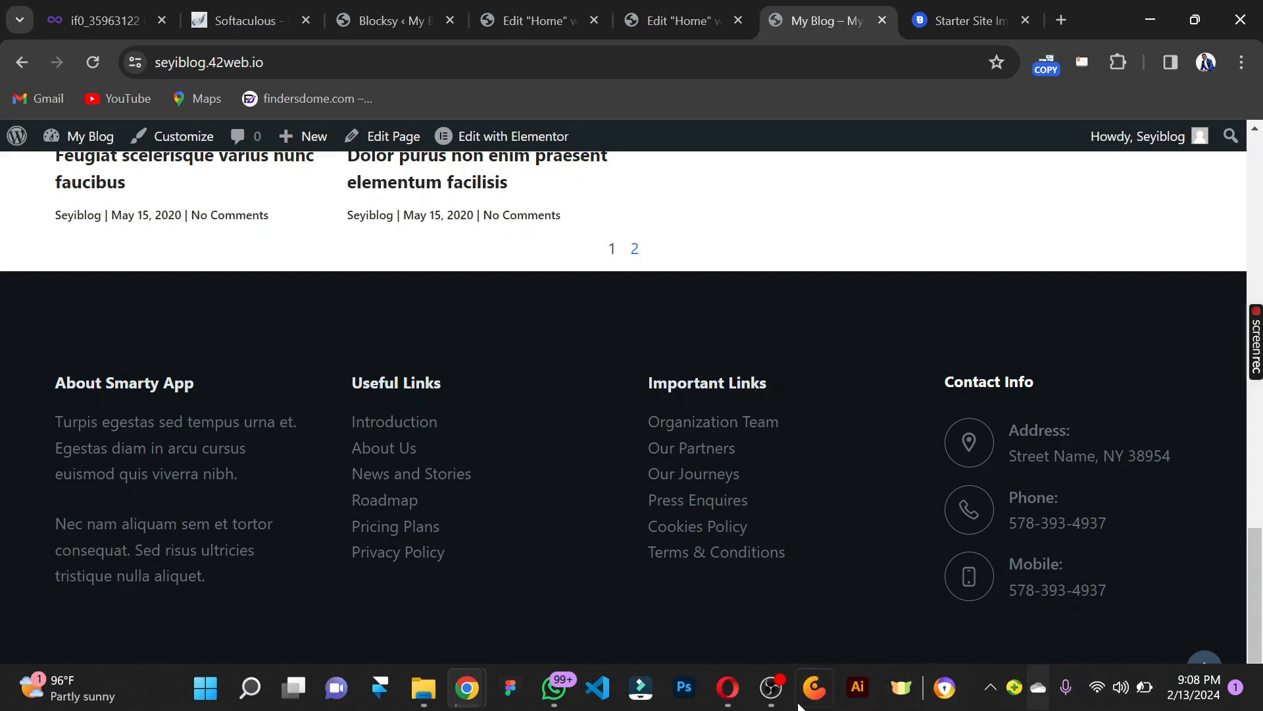
pyautogui.moveTo(783, 703)
pyautogui.click(774, 690)
pyautogui.click(720, 617)
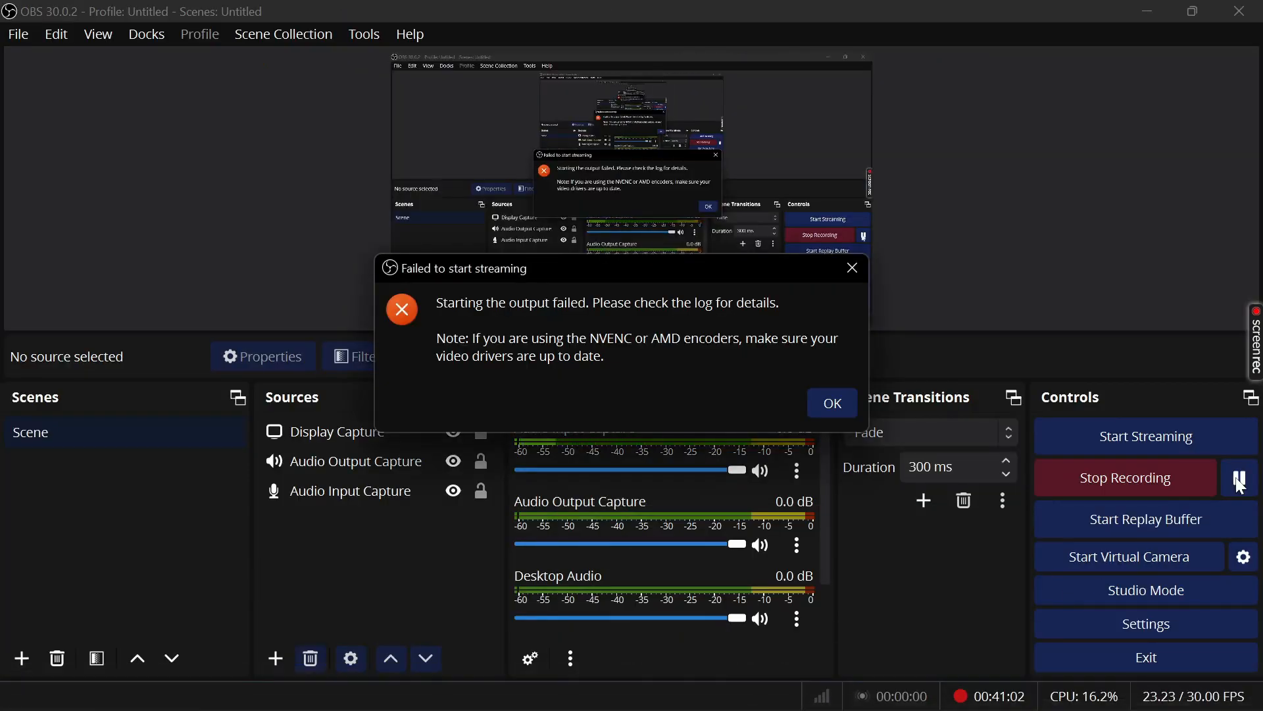